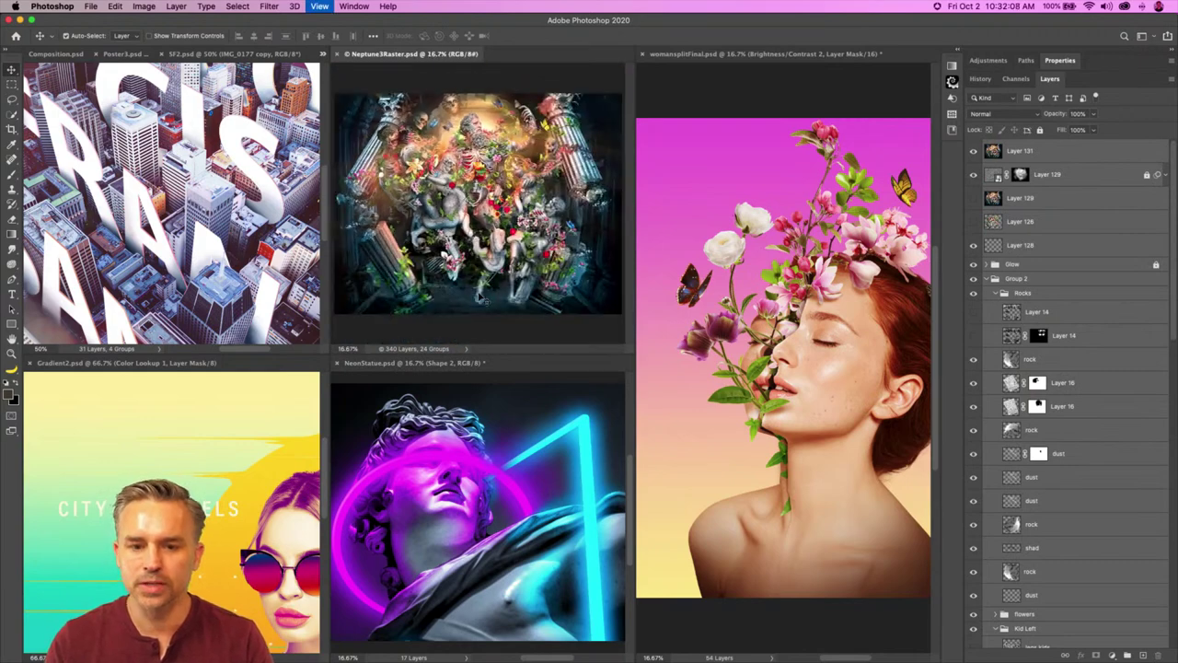
Step: Consolidate all open documents into tabs with Composition.psd in front, and invert its background to white
{"action": "left_click", "coordinate": [102, 204]}
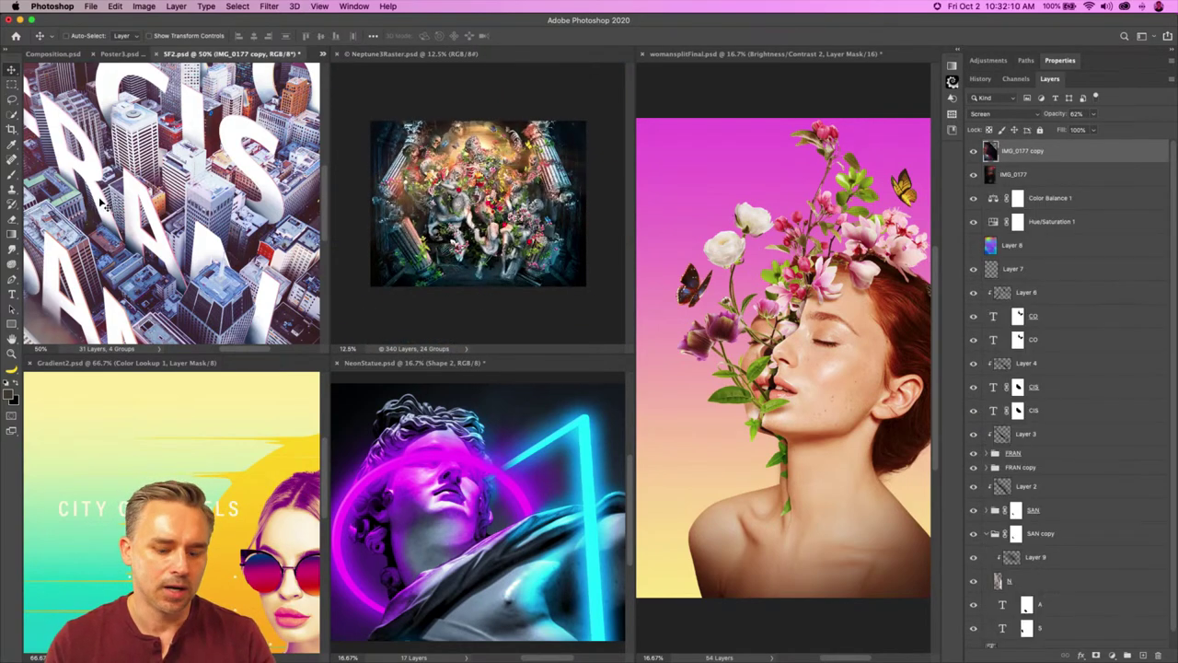
{"action": "key", "text": "super+minus"}
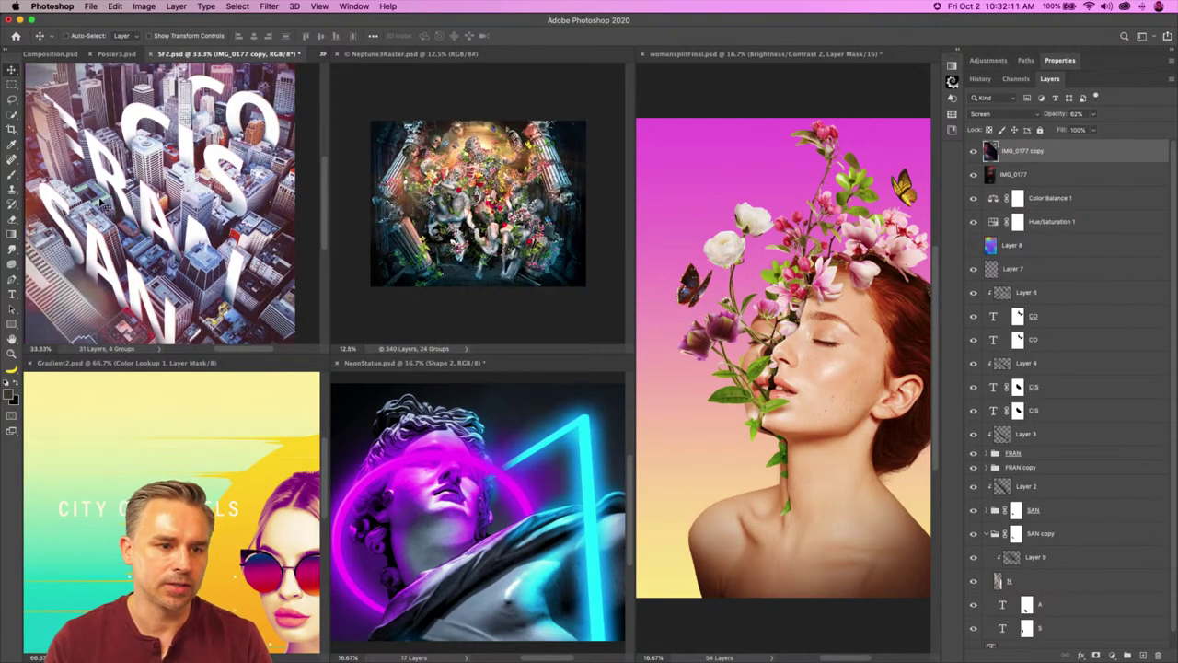
{"action": "left_click", "coordinate": [39, 54]}
{"action": "key", "text": "super+alt+t"}
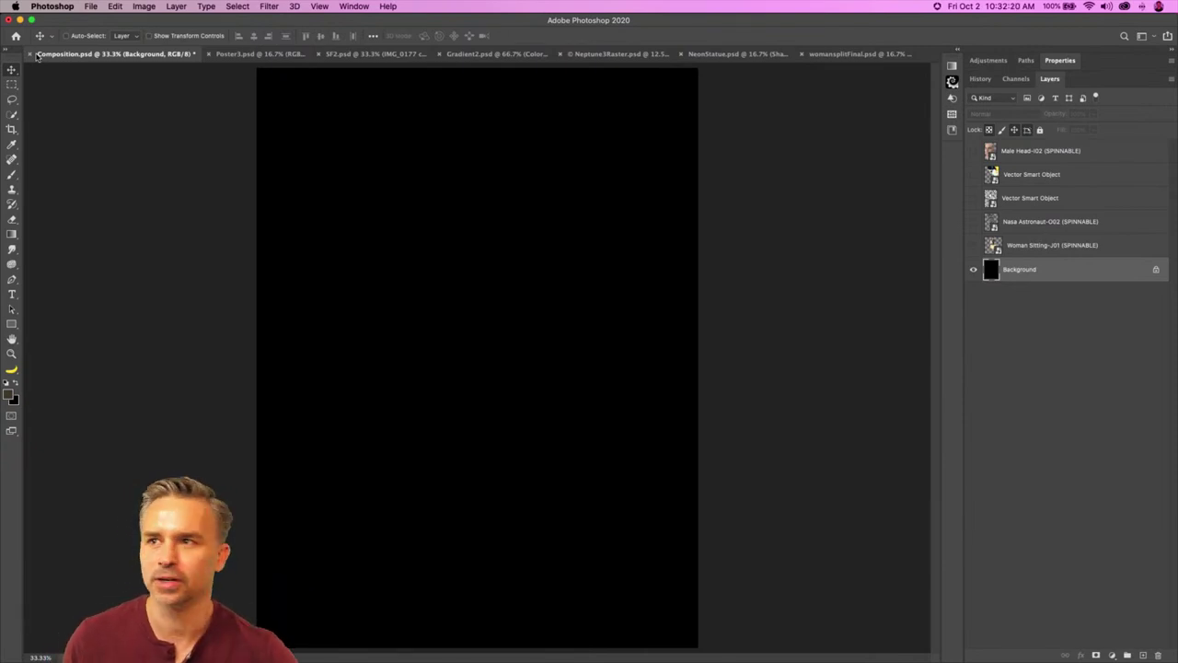
{"action": "key", "text": "super+i"}
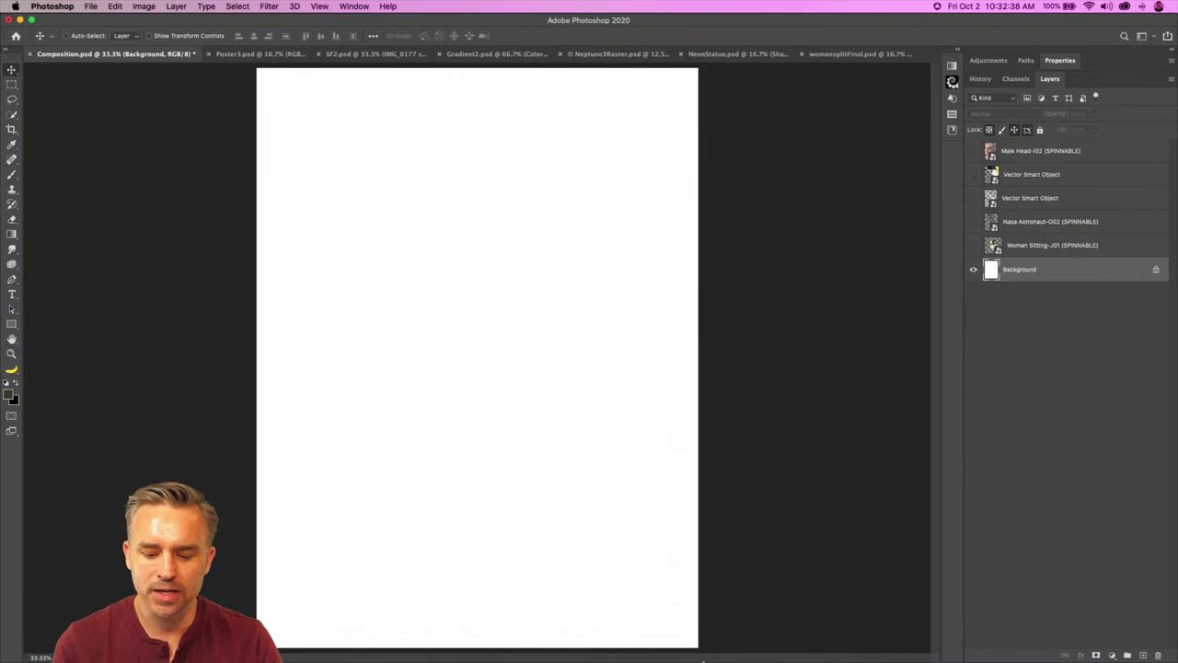
Step: Switch to Chrome, load the artist's Instagram profile in a new browser tab and widen the browser window
{"action": "left_click", "coordinate": [714, 649]}
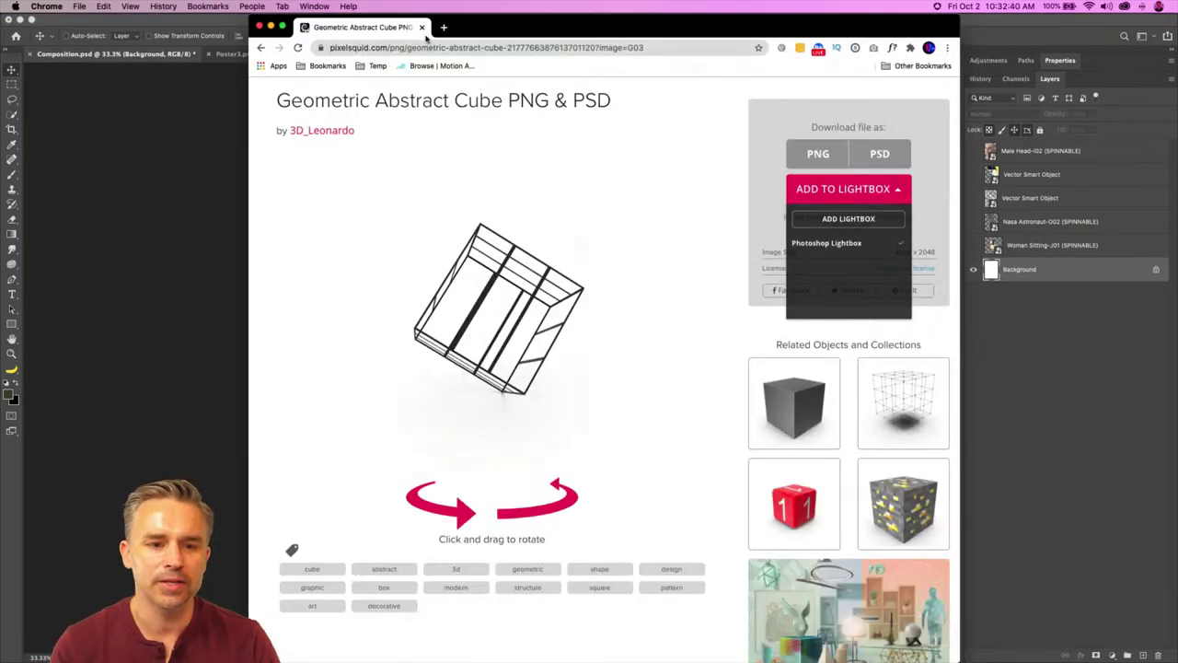
{"action": "mouse_move", "coordinate": [476, 30]}
{"action": "left_mouse_down"}
{"action": "mouse_move", "coordinate": [476, 57]}
{"action": "mouse_move", "coordinate": [474, 30]}
{"action": "left_mouse_up"}
{"action": "mouse_move", "coordinate": [779, 659]}
{"action": "right_click", "coordinate": [715, 650]}
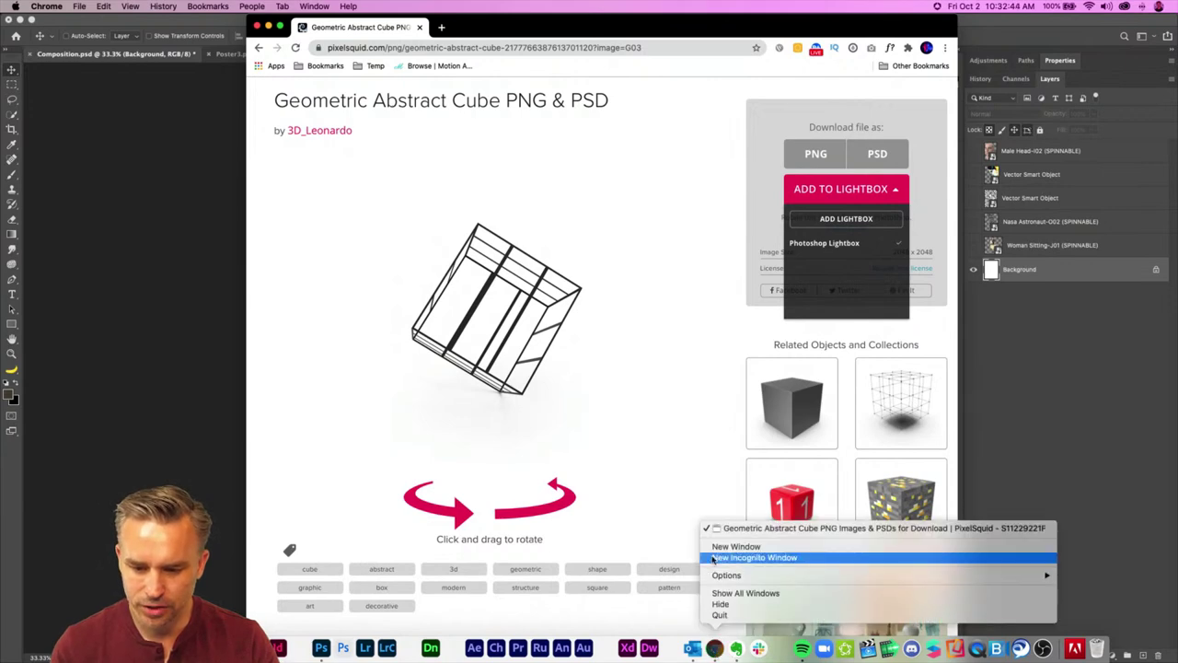
{"action": "left_click", "coordinate": [441, 27]}
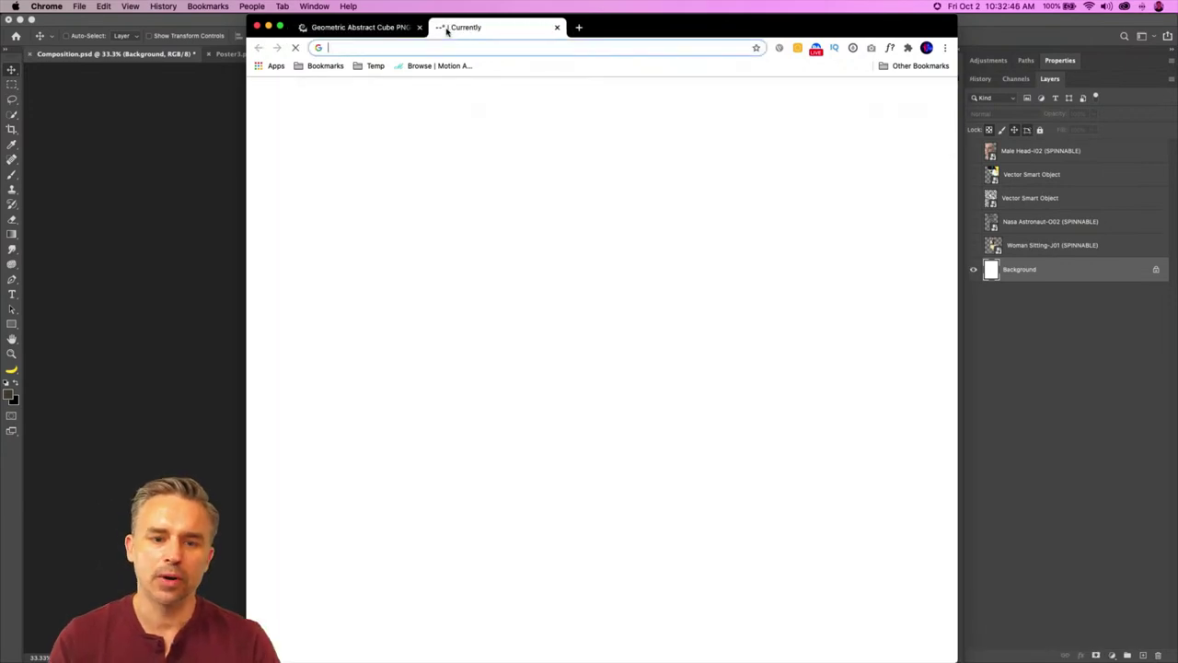
{"action": "type", "text": "ins"}
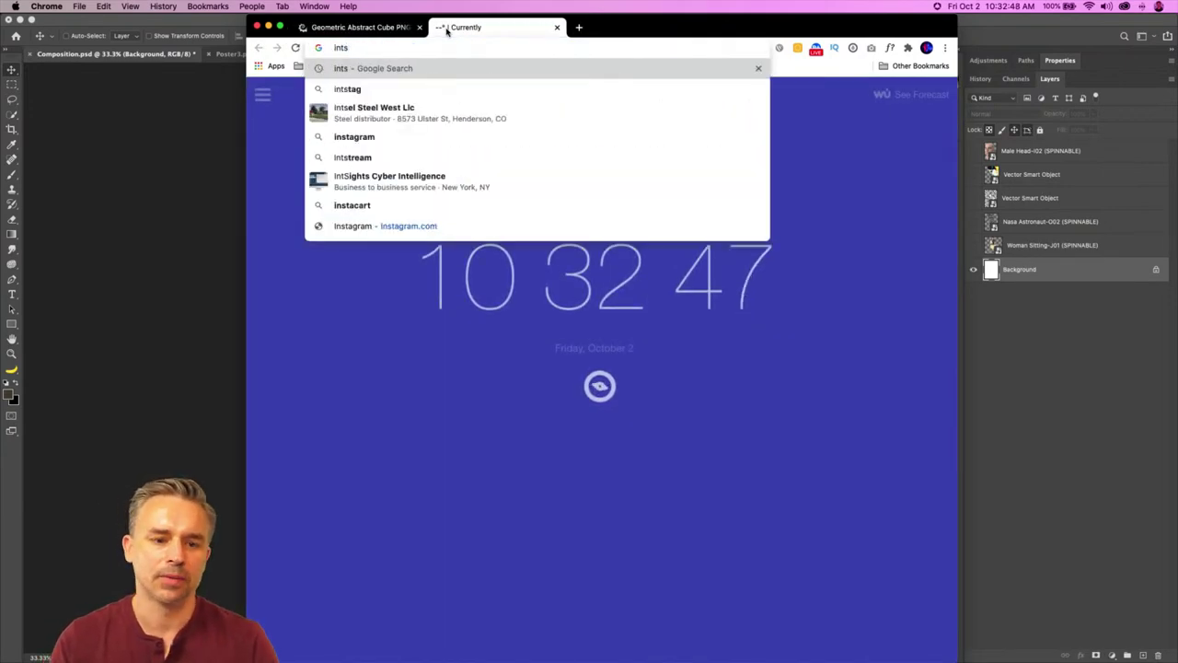
{"action": "key", "text": "BackSpace"}
{"action": "type", "text": "t"}
{"action": "key", "text": "BackSpace"}
{"action": "type", "text": "sta"}
{"action": "key", "text": "Return"}
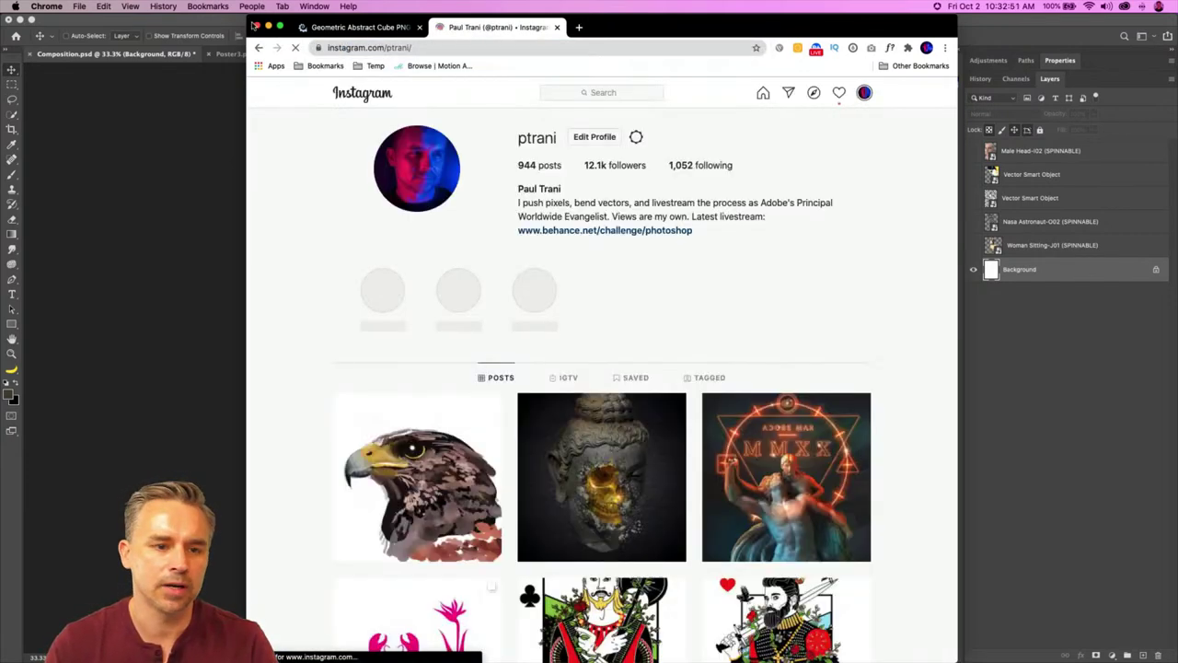
{"action": "left_click_drag", "start_coordinate": [246, 15], "coordinate": [198, 4]}
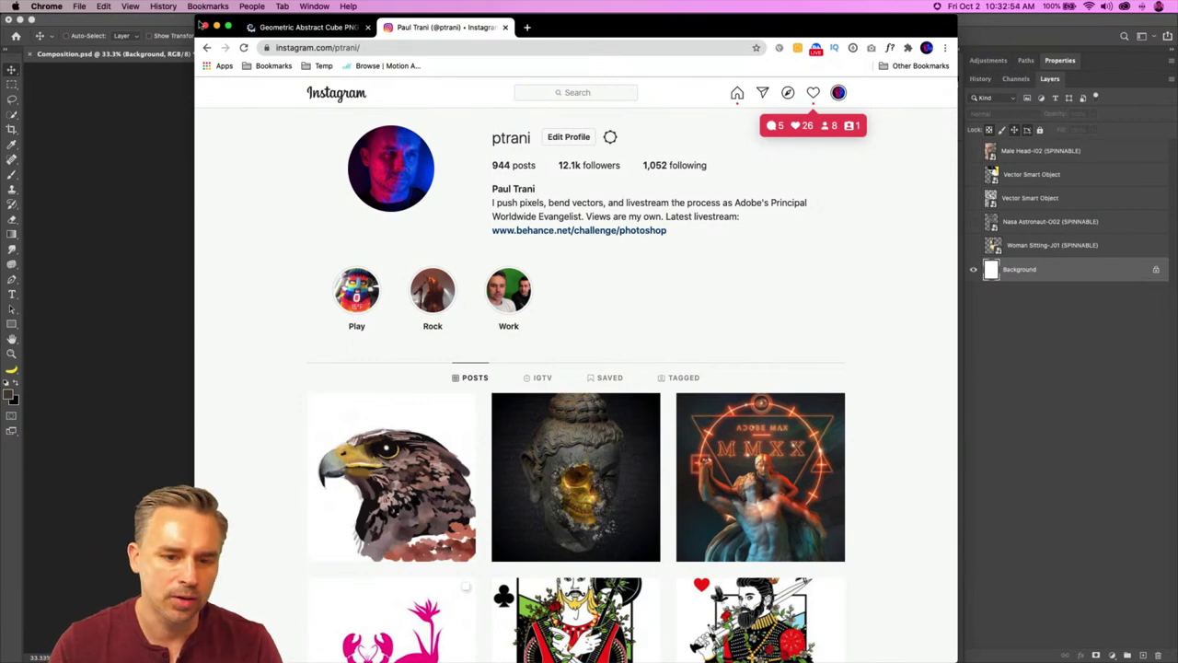
Step: View the Instagram post of the stone Buddha head with the golden skull, close it and return to Photoshop
{"action": "left_click", "coordinate": [577, 450]}
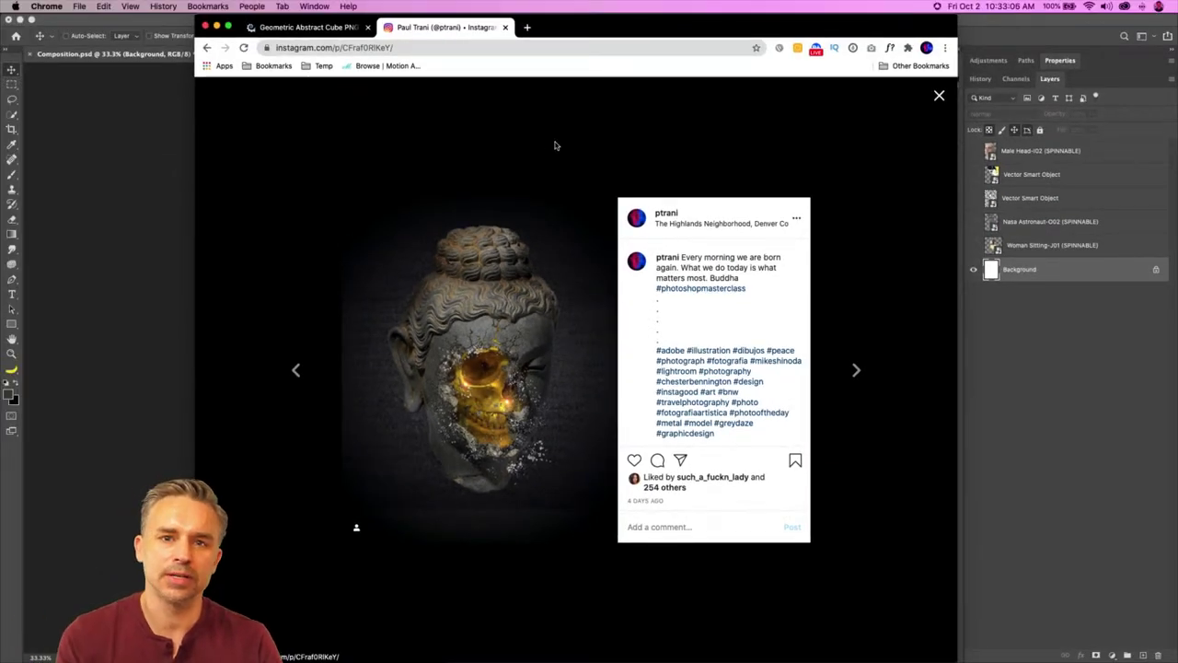
{"action": "left_click", "coordinate": [938, 96]}
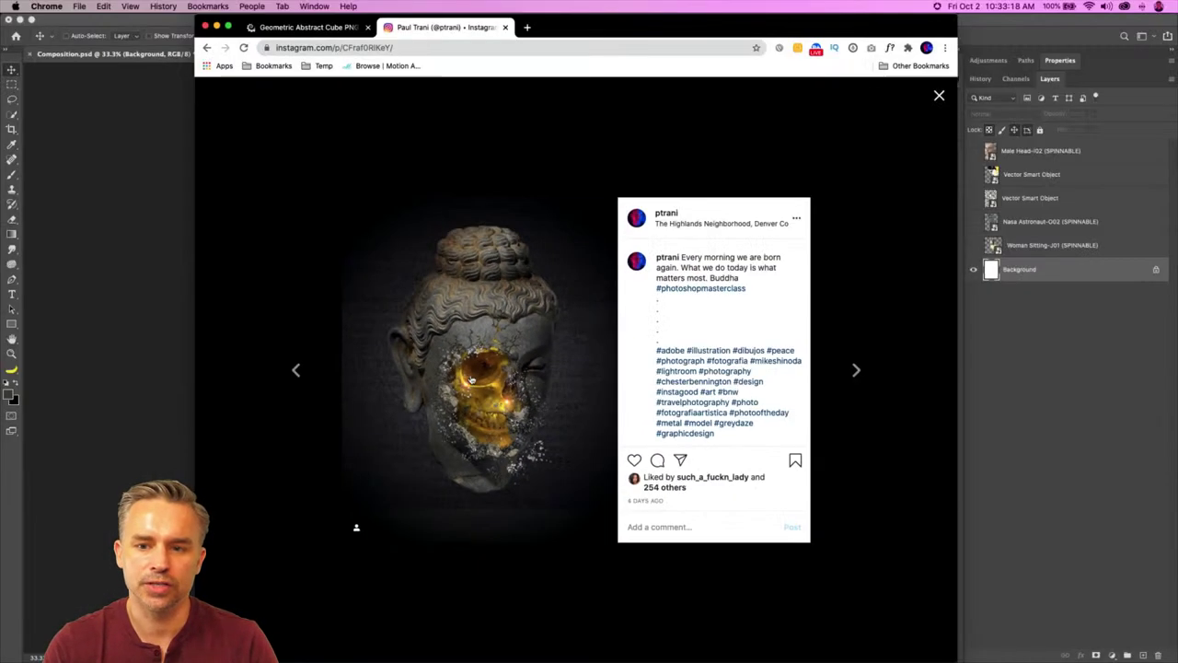
{"action": "left_click", "coordinate": [938, 94]}
{"action": "left_click", "coordinate": [987, 136]}
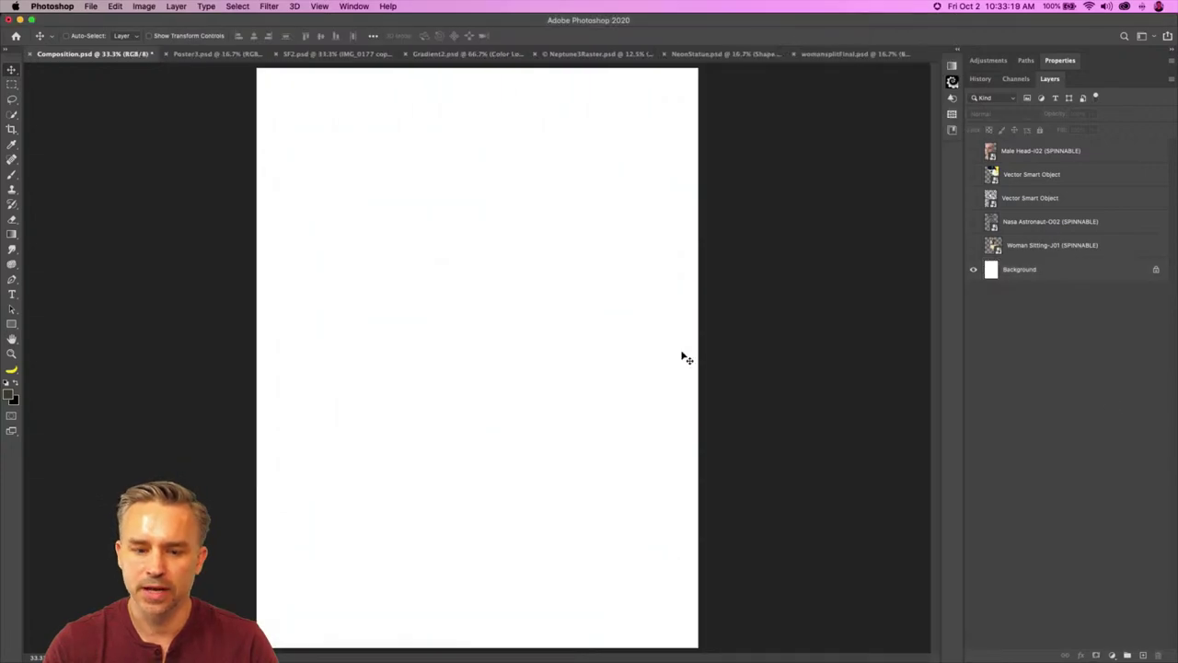
Step: Try resizing the image to a width of 1080 pixels, check the canvas size and undo the resize
{"action": "left_click", "coordinate": [134, 5]}
{"action": "left_click", "coordinate": [151, 94]}
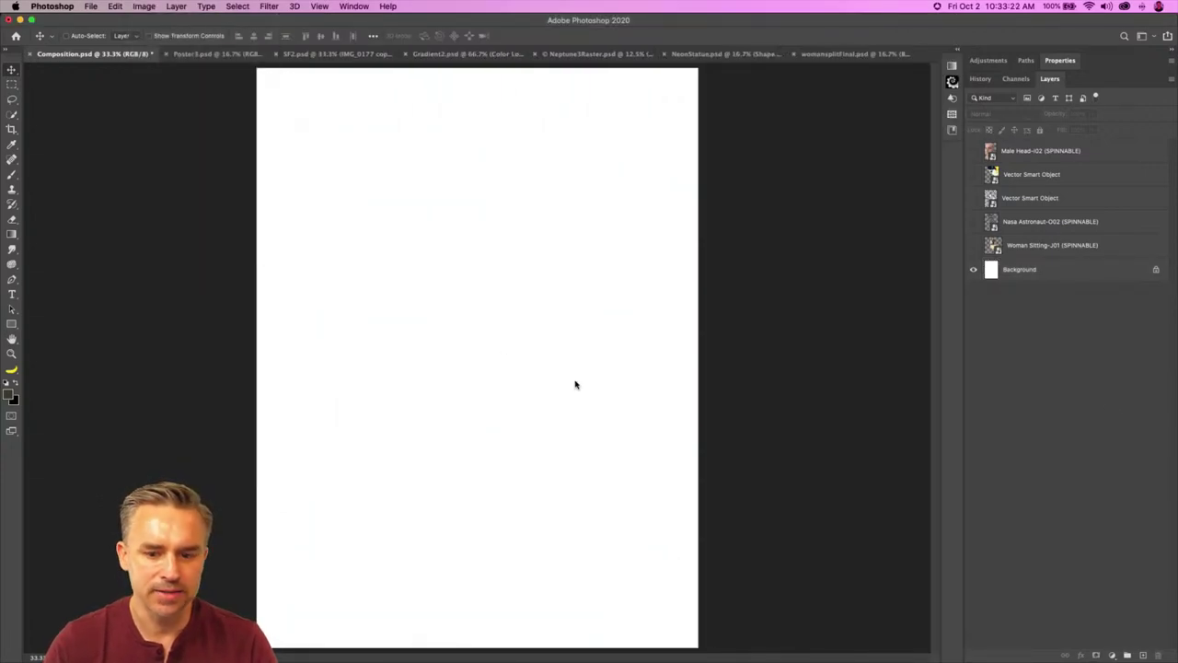
{"action": "type", "text": "1080"}
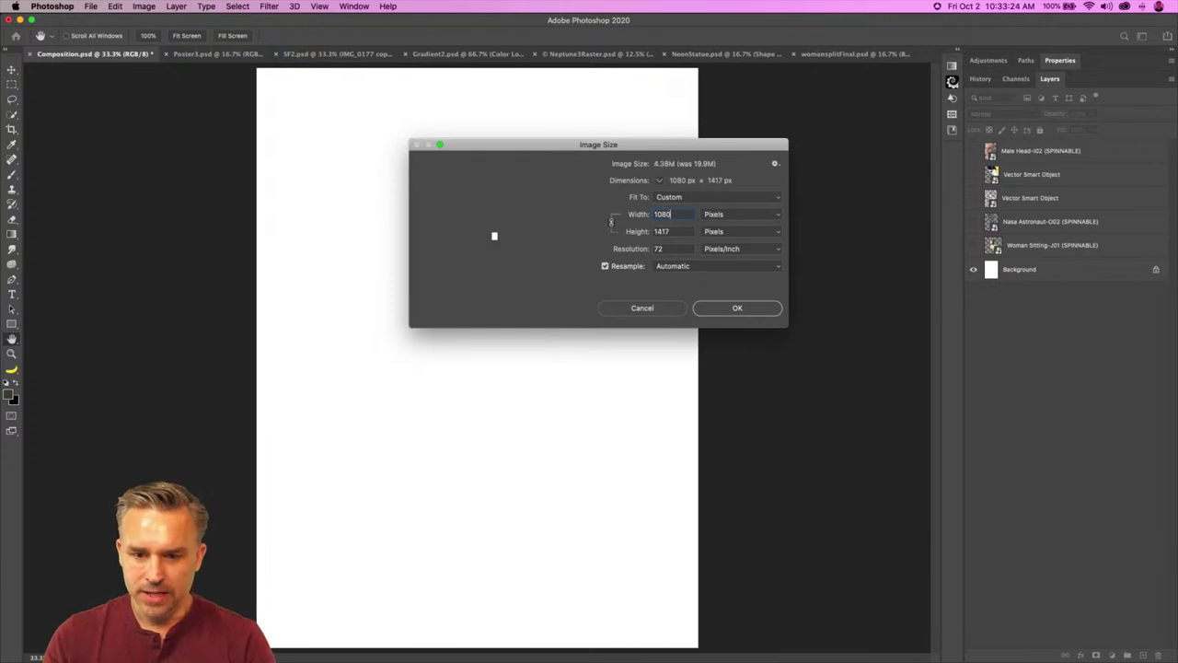
{"action": "key", "text": "Tab"}
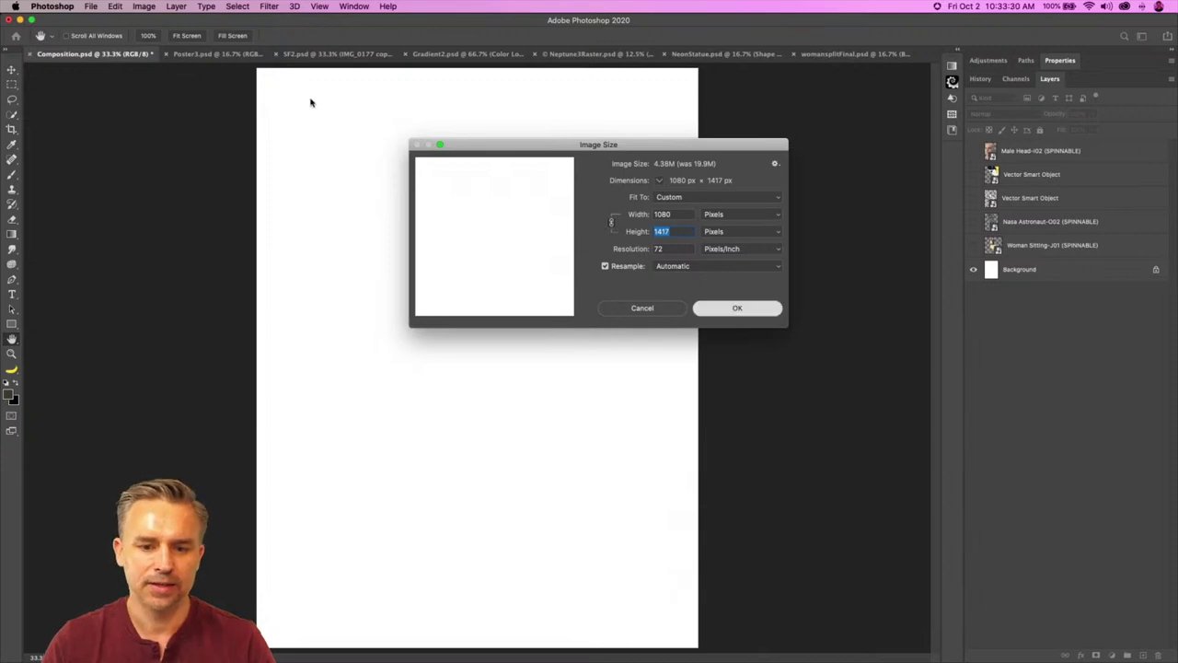
{"action": "key", "text": "Return"}
{"action": "left_click", "coordinate": [144, 6]}
{"action": "left_click", "coordinate": [166, 109]}
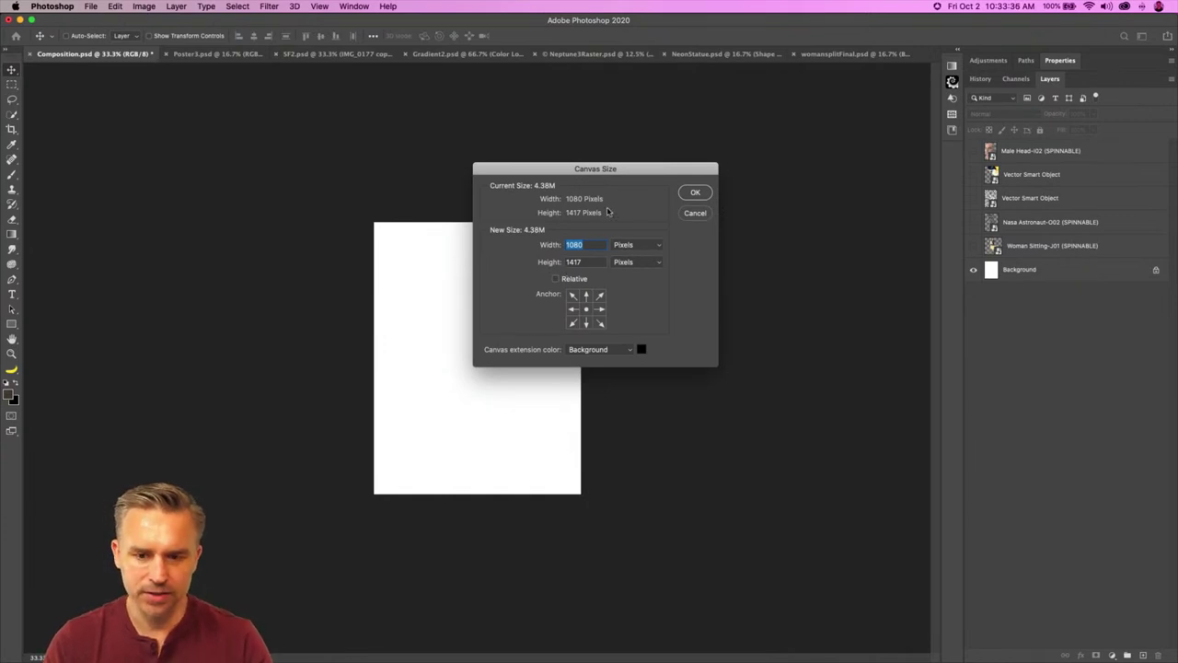
{"action": "left_click", "coordinate": [692, 214]}
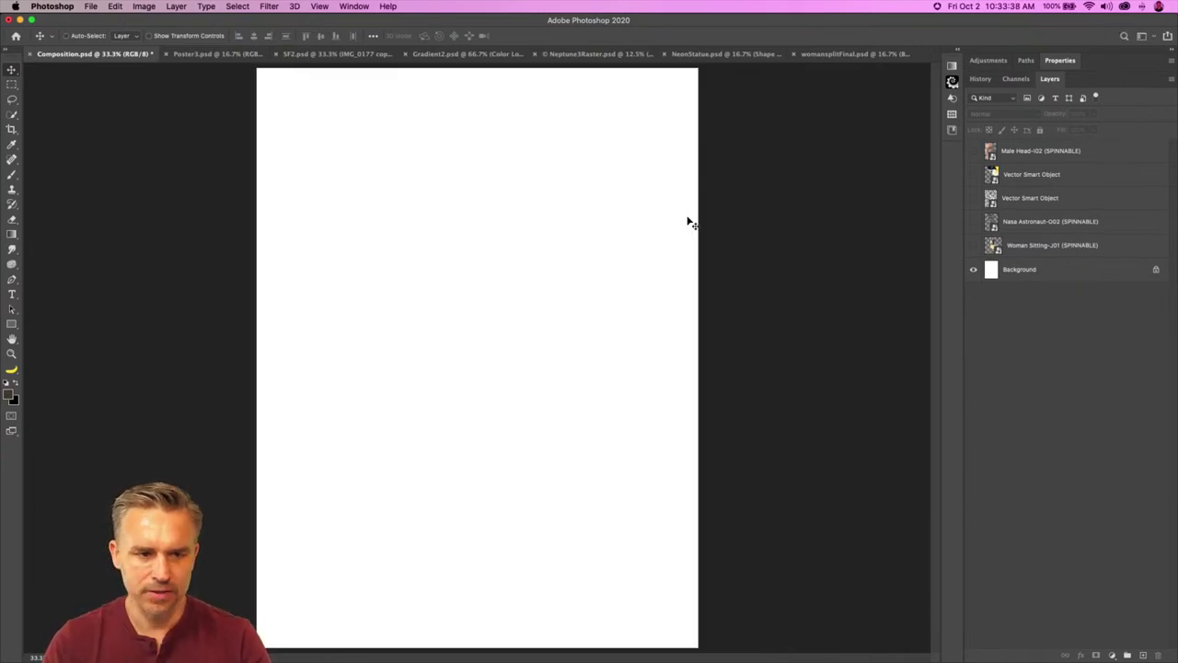
Step: Set the canvas size of Composition.psd to 1080 × 1350 pixels and fit the document on screen
{"action": "left_click", "coordinate": [144, 5]}
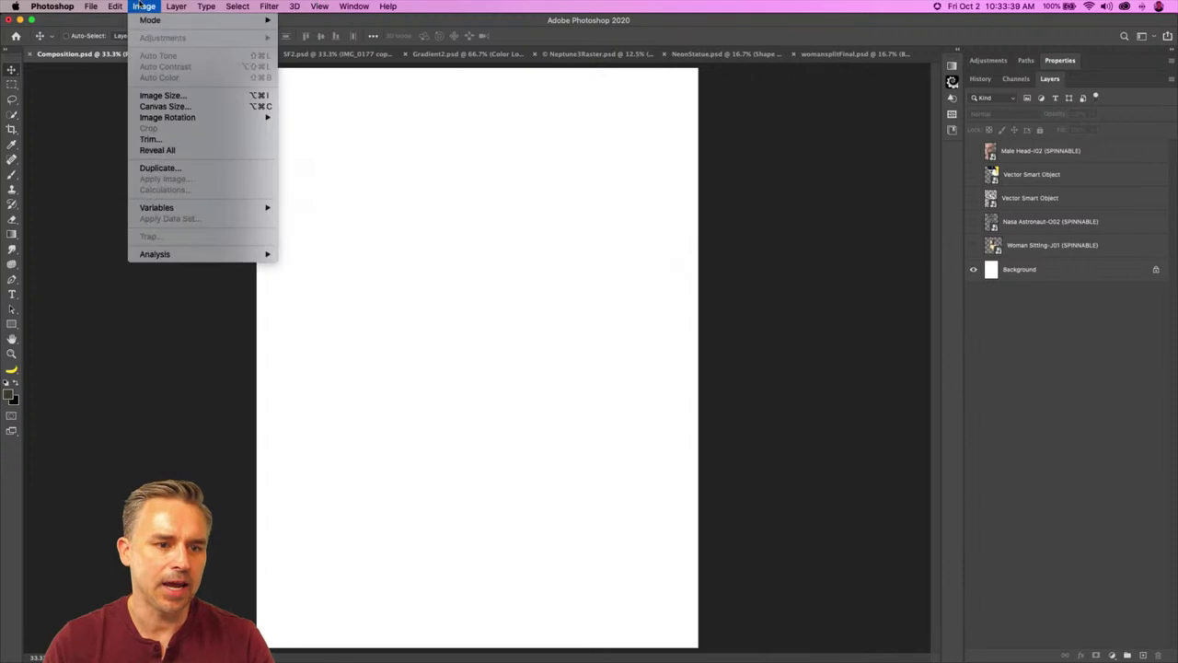
{"action": "left_click", "coordinate": [152, 107]}
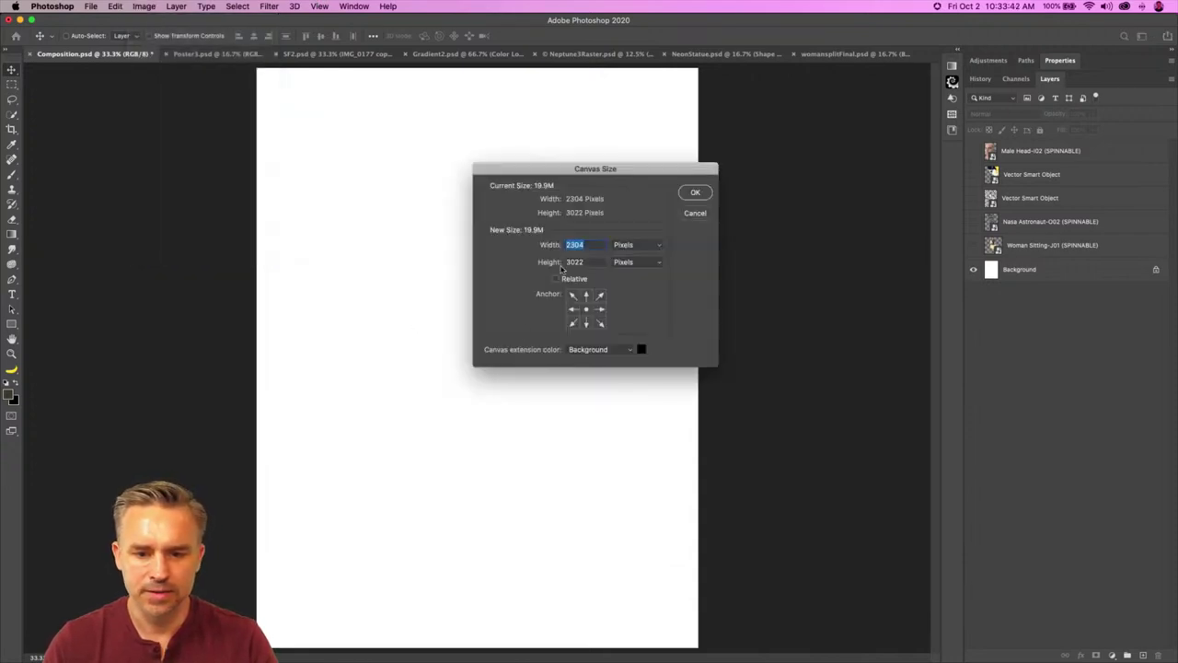
{"action": "type", "text": "1080"}
{"action": "key", "text": "Tab"}
{"action": "type", "text": "1350"}
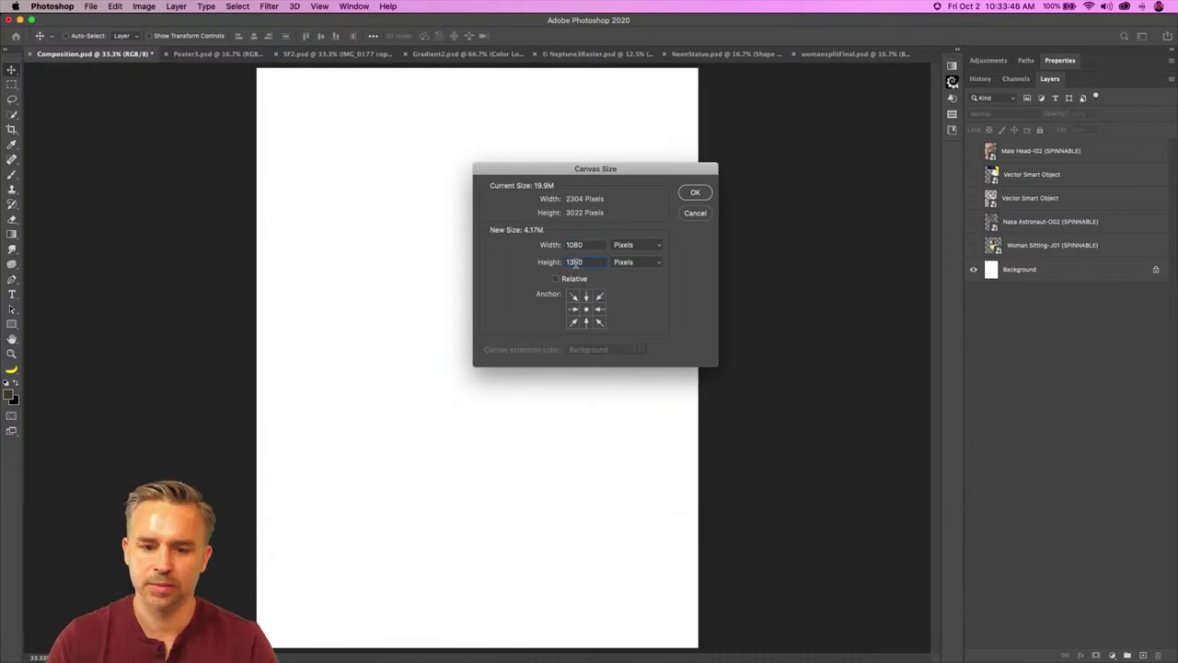
{"action": "key", "text": "Return"}
{"action": "key", "text": "super+0"}
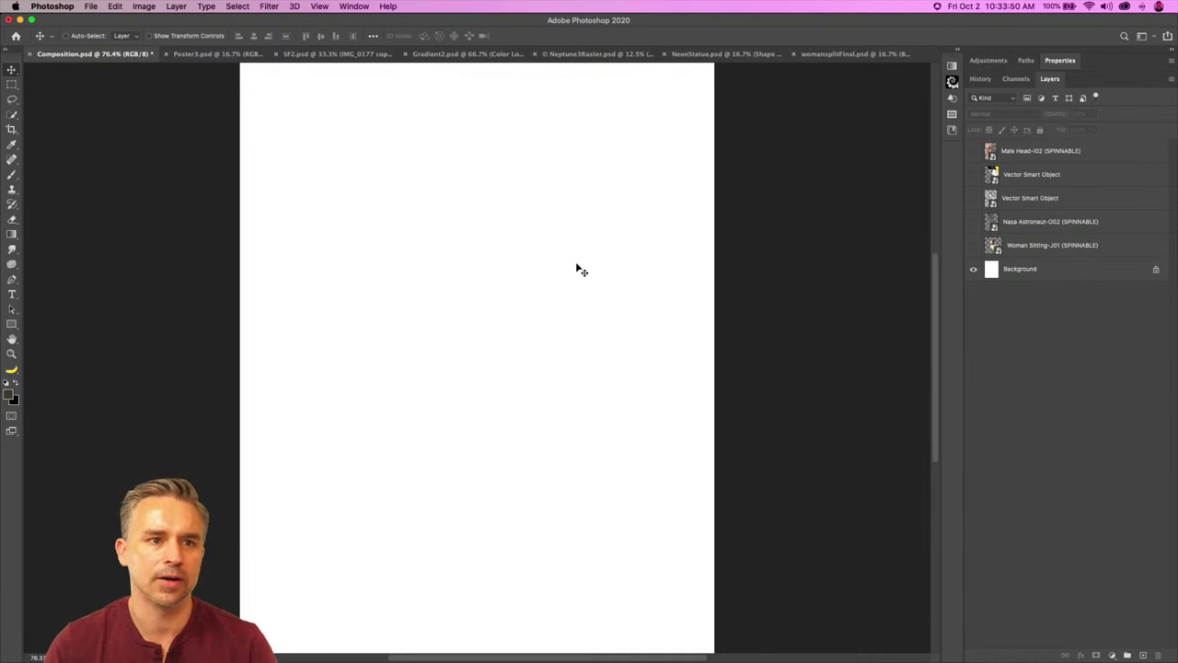
Step: Scale the image size to 200 percent in width and height with resampling on
{"action": "left_click", "coordinate": [144, 6]}
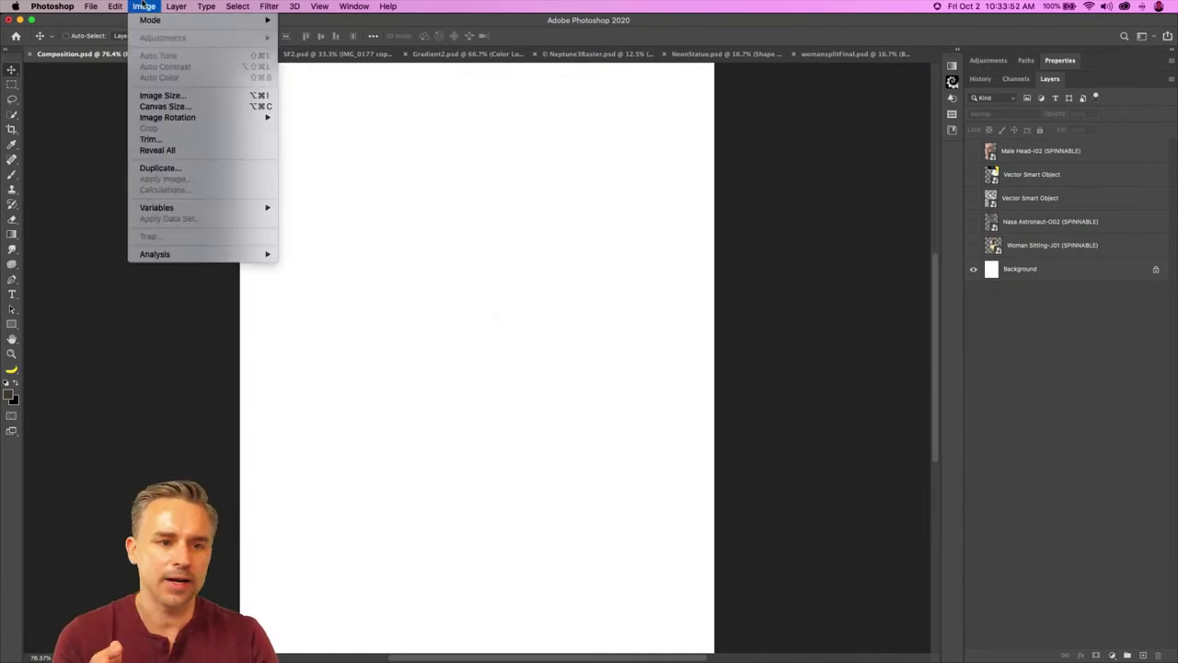
{"action": "left_click", "coordinate": [162, 95]}
{"action": "left_click_drag", "start_coordinate": [564, 148], "coordinate": [612, 249]}
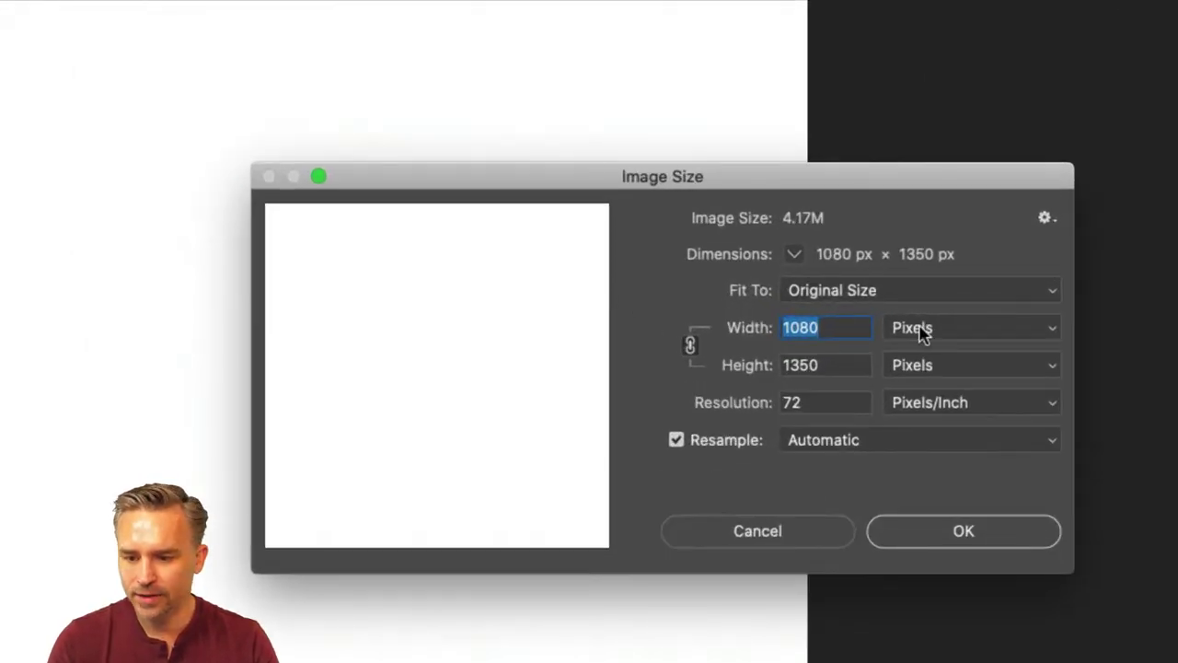
{"action": "left_click", "coordinate": [849, 324]}
{"action": "left_click", "coordinate": [923, 303]}
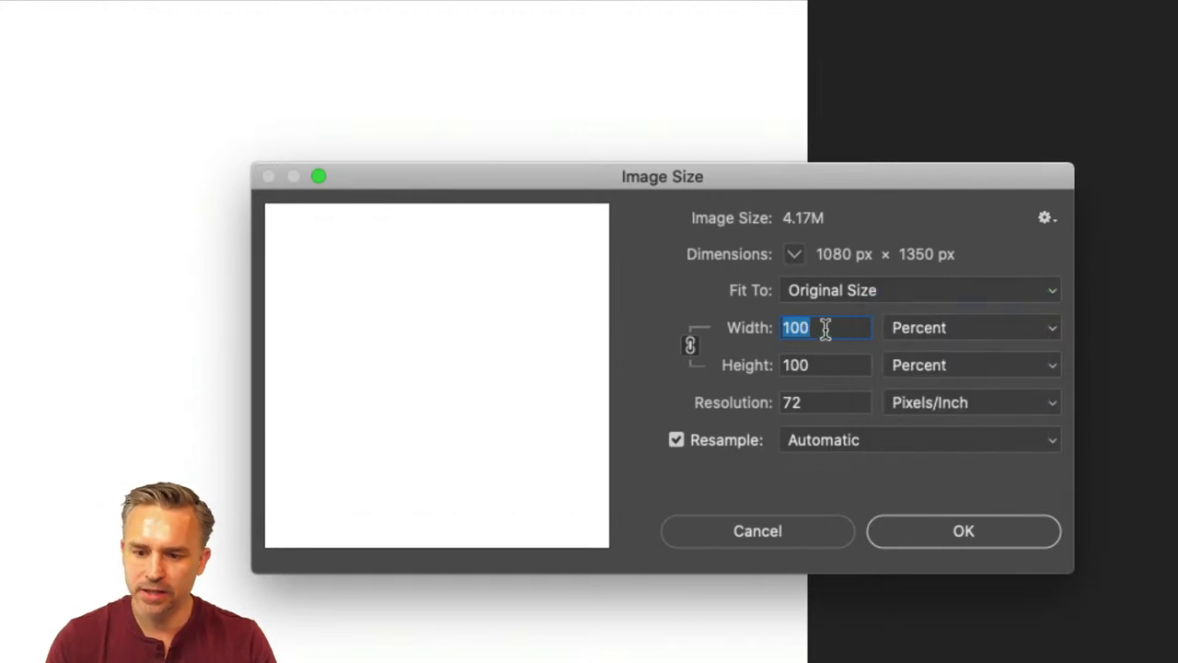
{"action": "type", "text": "200"}
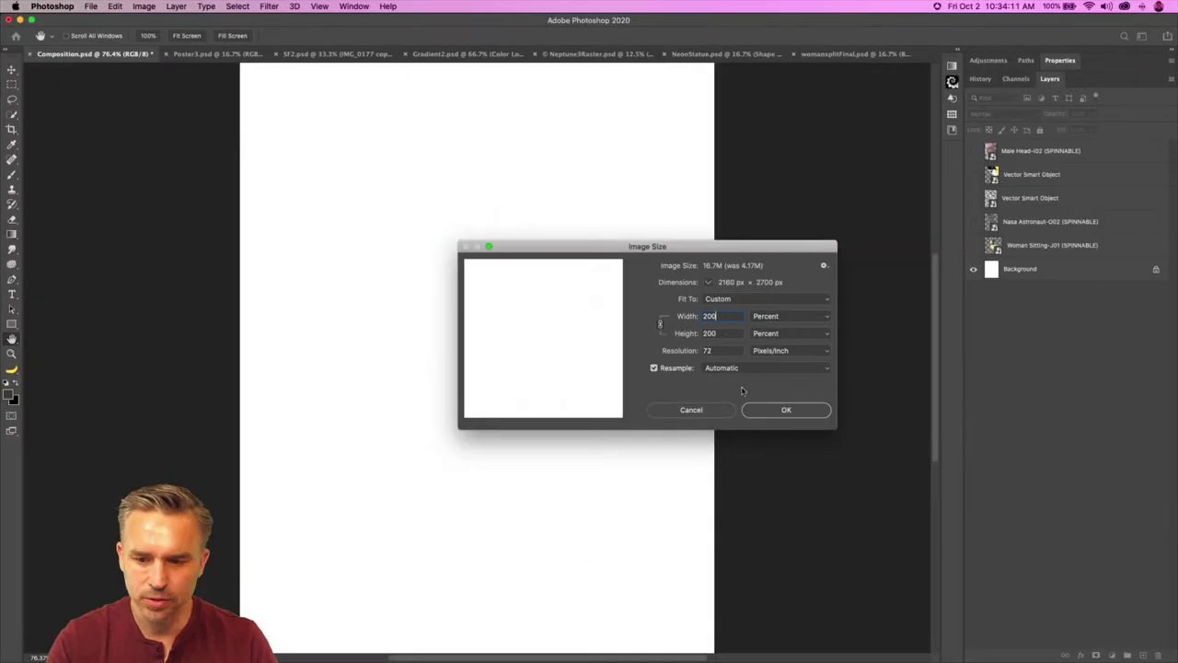
{"action": "left_click", "coordinate": [925, 530]}
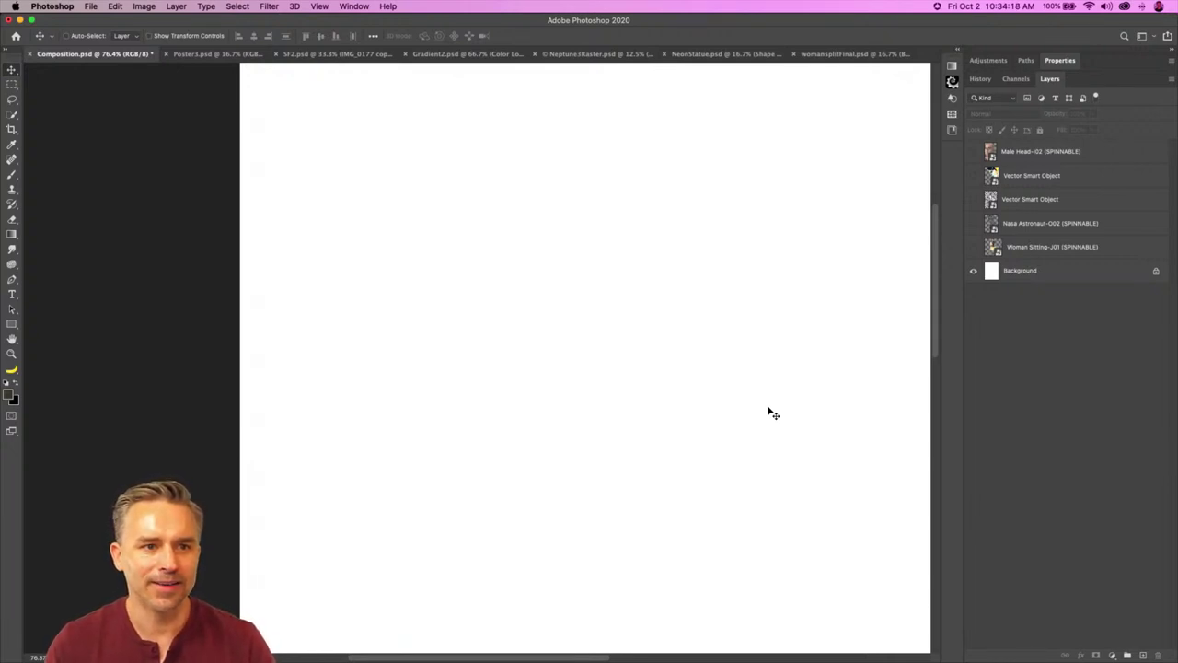
{"action": "key", "text": "super+0"}
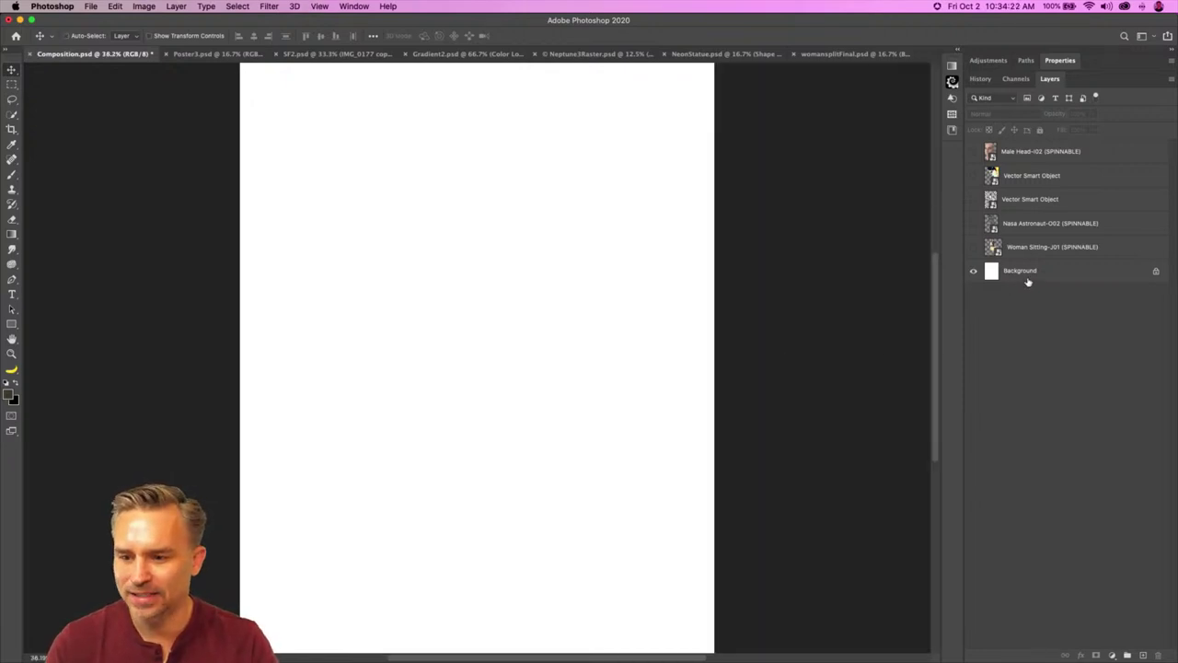
Step: Try drawing a small rounded rectangle on a new layer above the background and undo it
{"action": "key", "text": "super+shift+alt+n"}
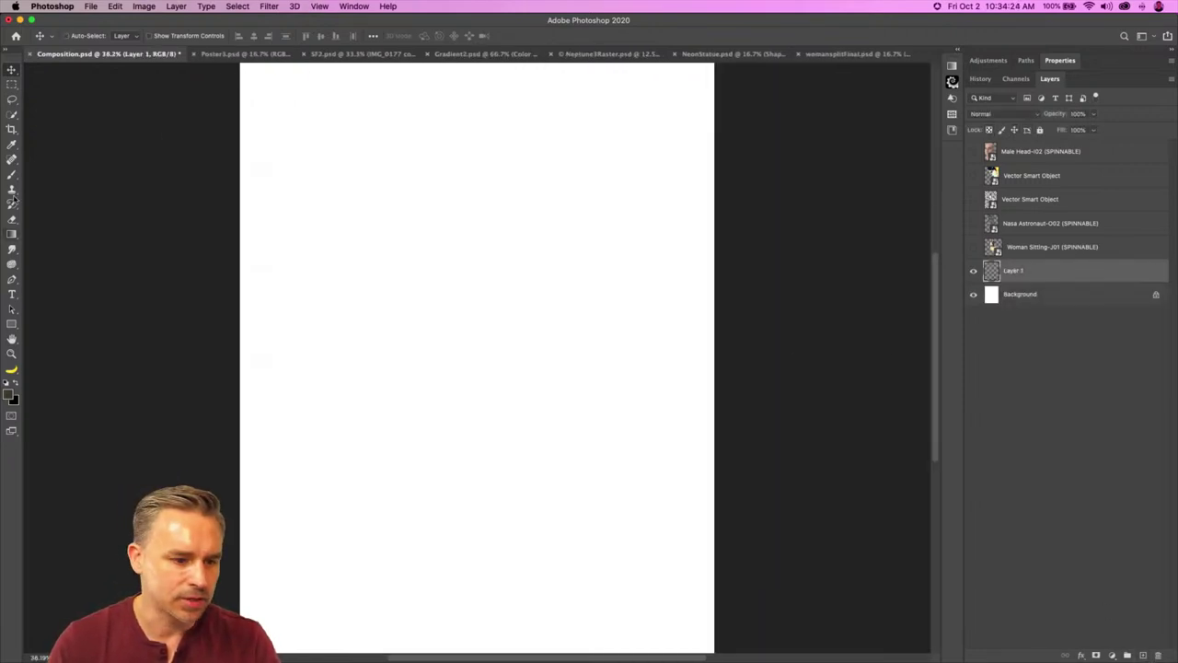
{"action": "left_click", "coordinate": [11, 324]}
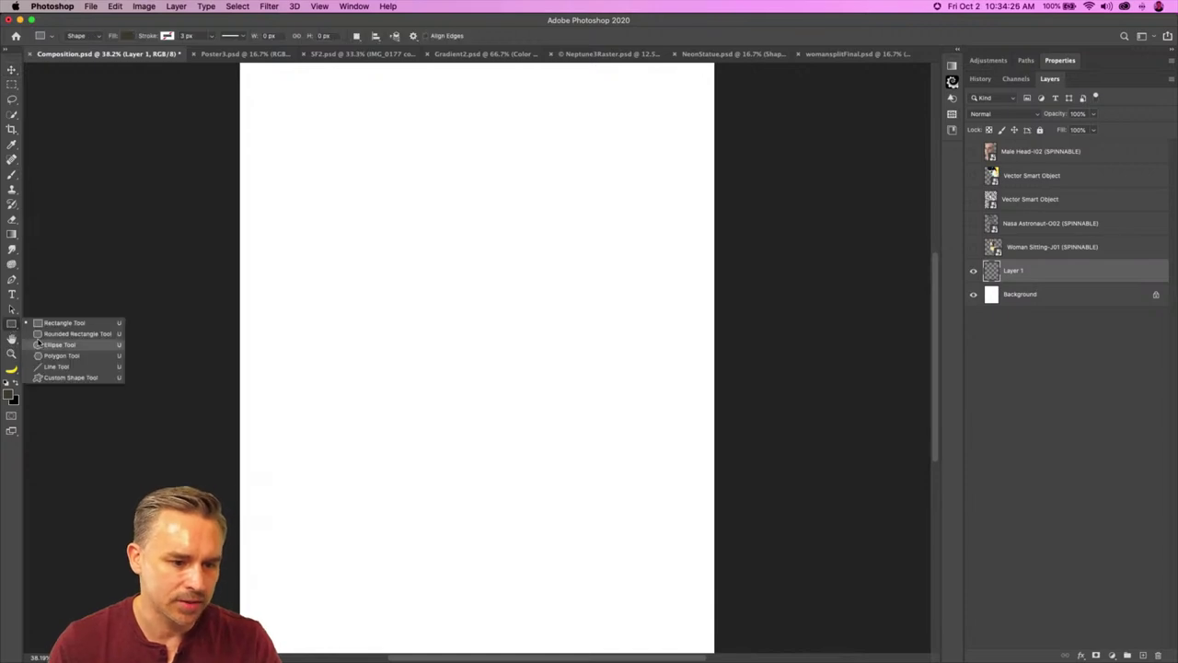
{"action": "left_click", "coordinate": [65, 333]}
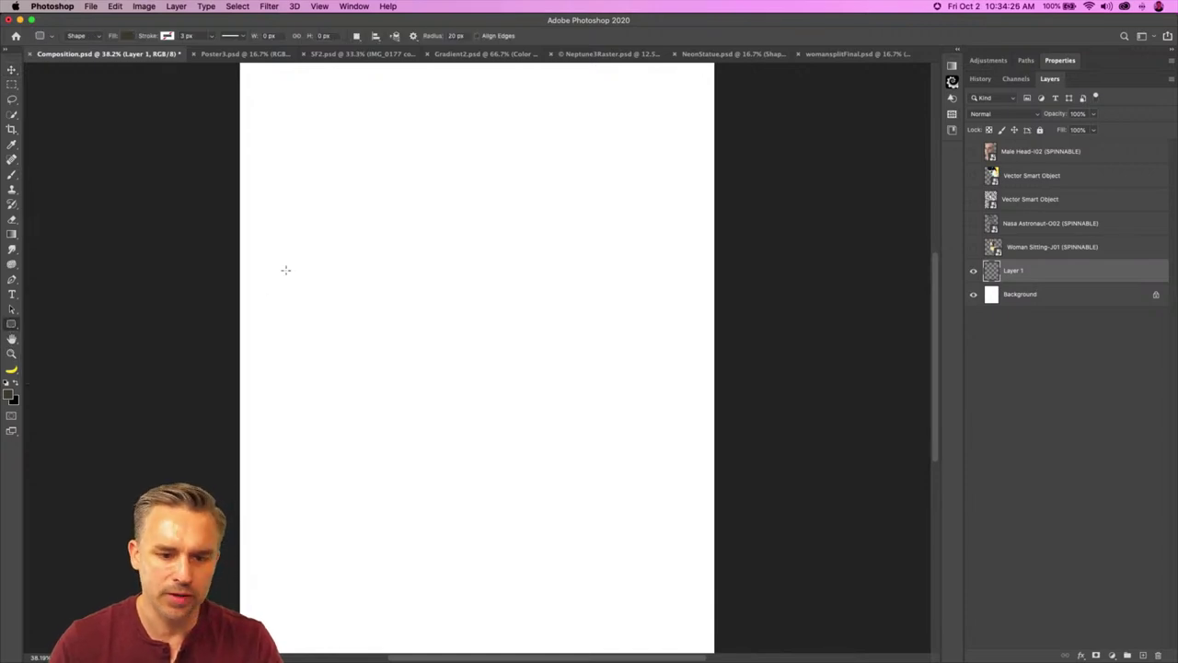
{"action": "left_click", "coordinate": [959, 51]}
{"action": "left_click_drag", "start_coordinate": [293, 170], "coordinate": [370, 251]}
{"action": "key", "text": "super+z"}
Step: Choose the Ellipse tool and start a new guide layout with one row, one column and no column gutter
{"action": "left_click", "coordinate": [11, 324]}
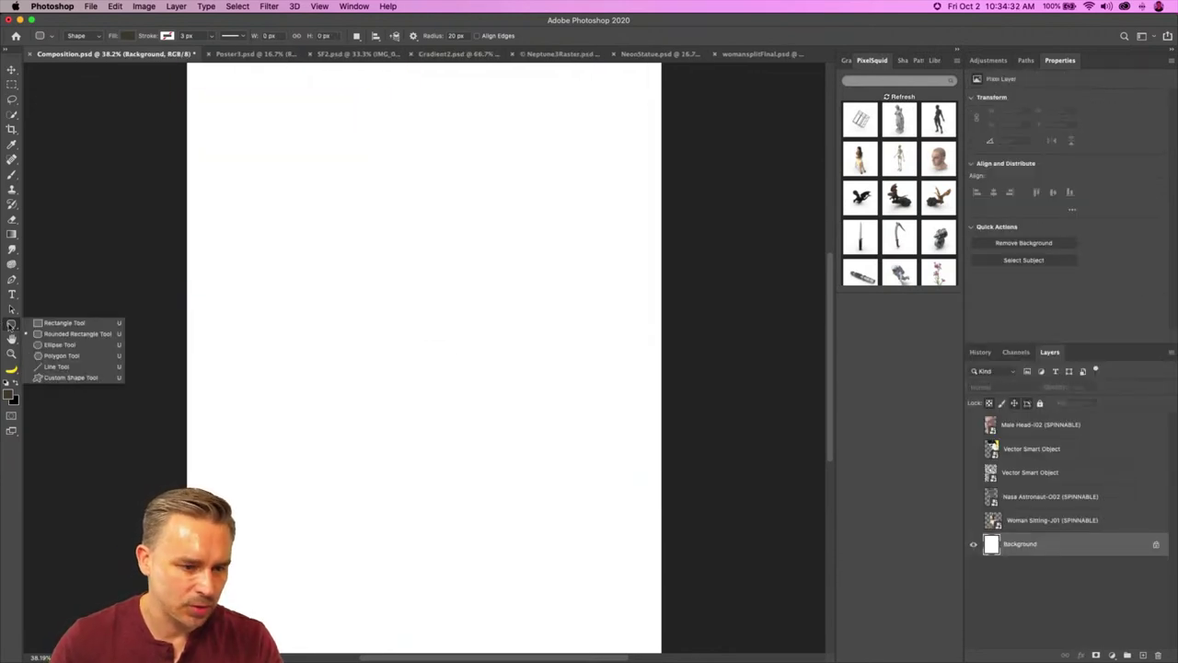
{"action": "left_click", "coordinate": [92, 344]}
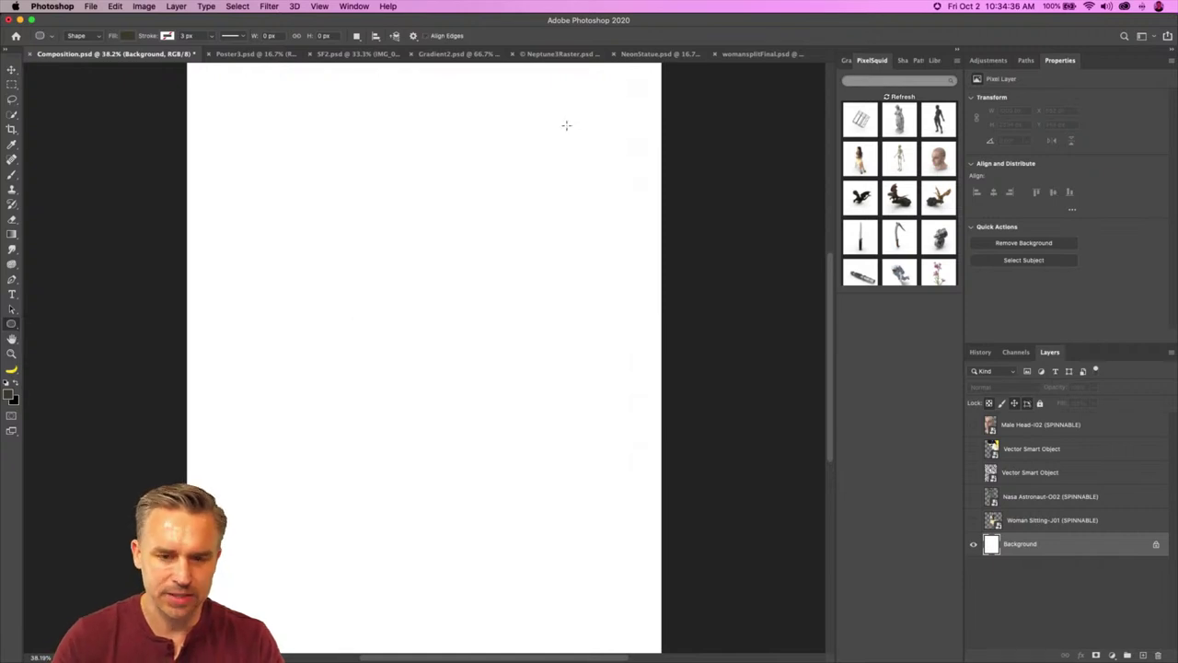
{"action": "left_click", "coordinate": [318, 5]}
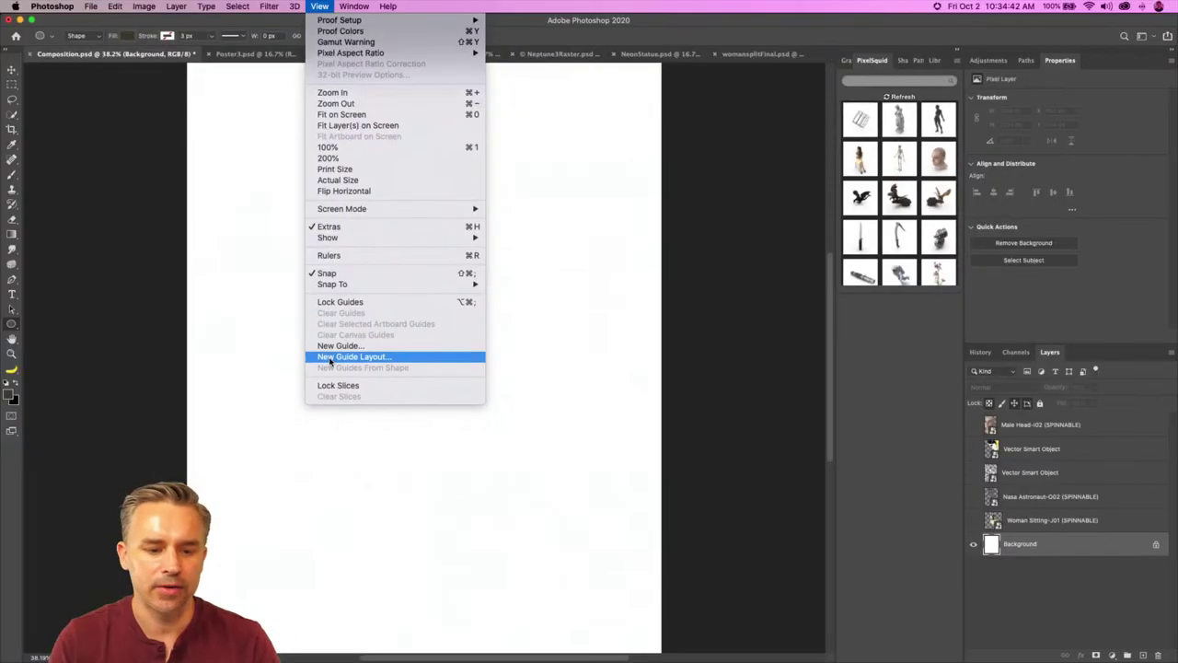
{"action": "left_click", "coordinate": [328, 355]}
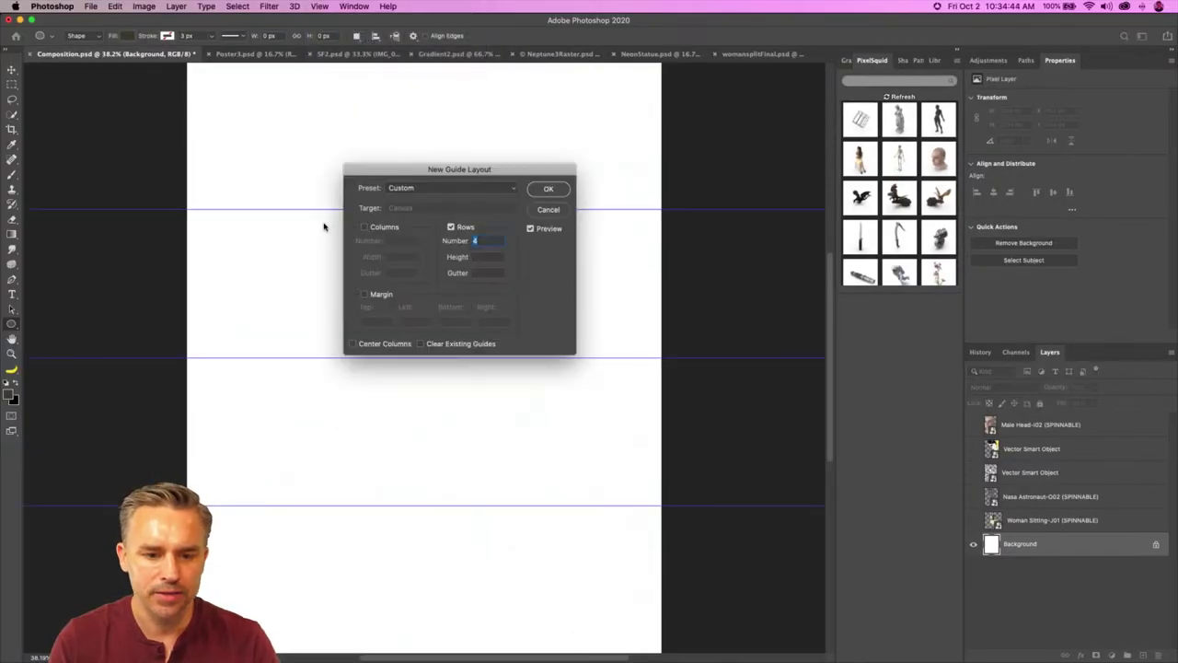
{"action": "left_click", "coordinate": [451, 228]}
{"action": "left_click", "coordinate": [451, 227]}
{"action": "type", "text": "1"}
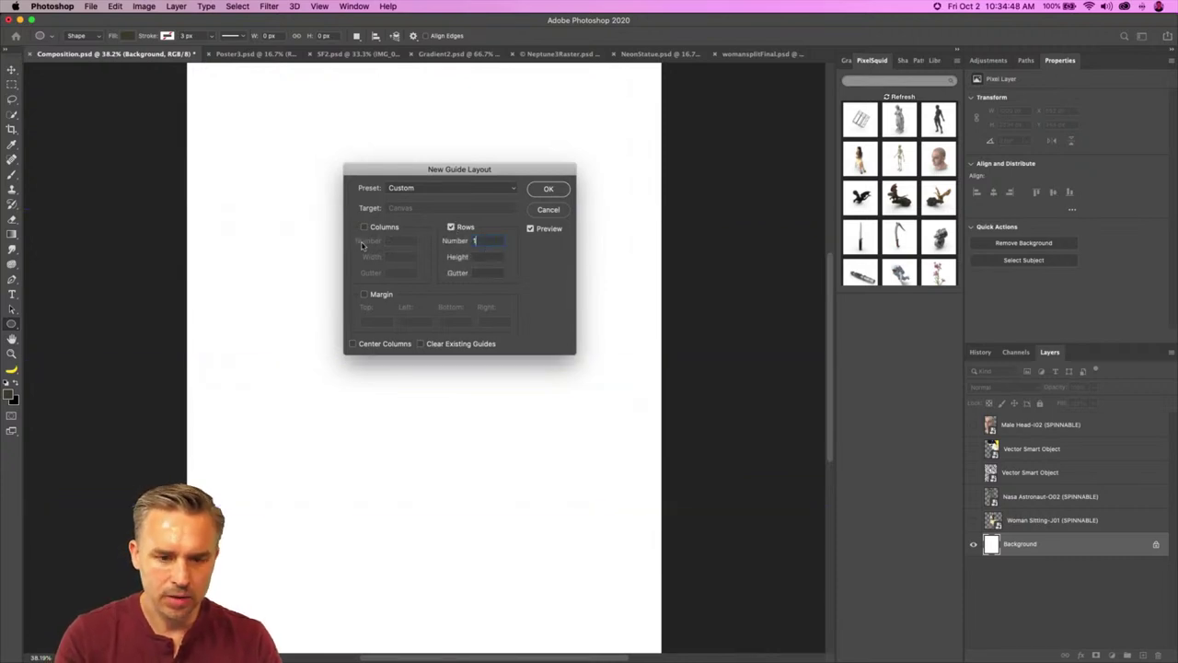
{"action": "left_click", "coordinate": [363, 227]}
{"action": "type", "text": "1"}
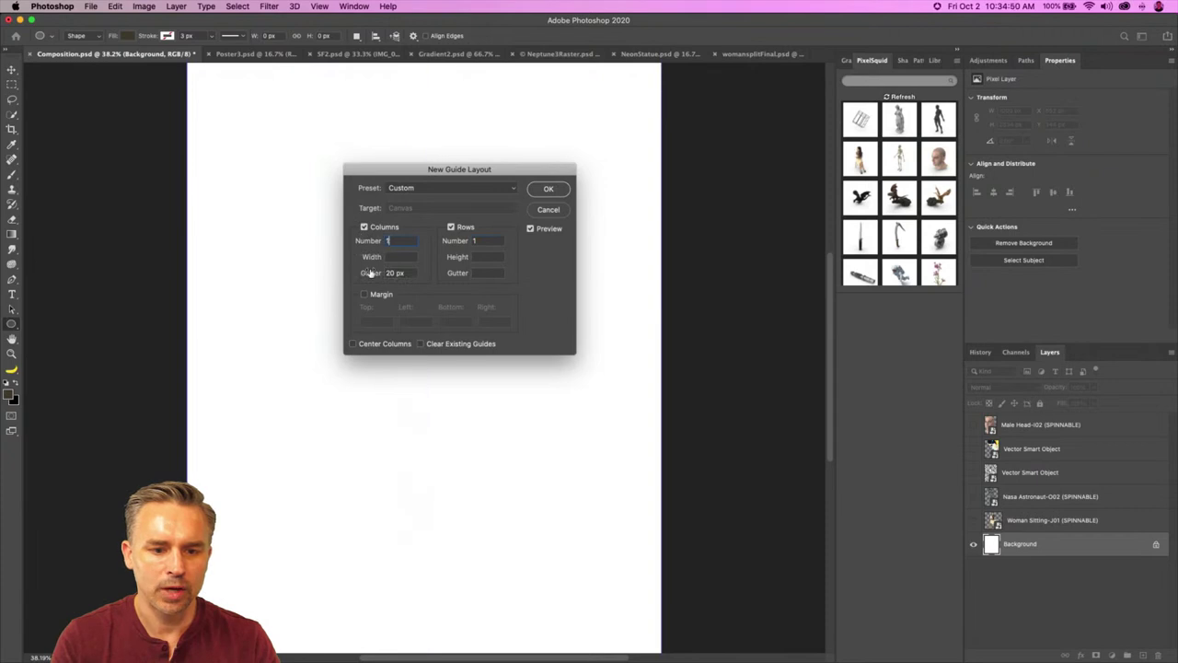
{"action": "left_click_drag", "start_coordinate": [383, 276], "coordinate": [410, 276]}
{"action": "key", "text": "BackSpace"}
Step: Set the guide layout to two columns and two rows without a fixed column width, and apply it to the canvas
{"action": "left_click_drag", "start_coordinate": [398, 174], "coordinate": [643, 188]}
{"action": "double_click", "coordinate": [634, 256]}
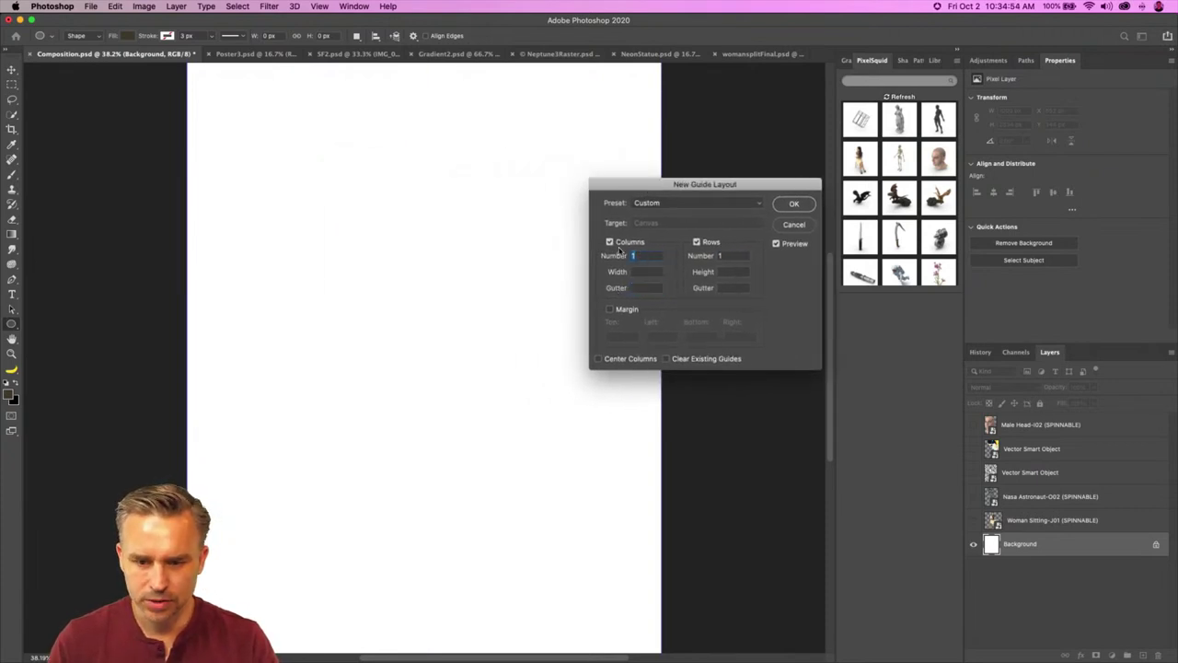
{"action": "type", "text": "22"}
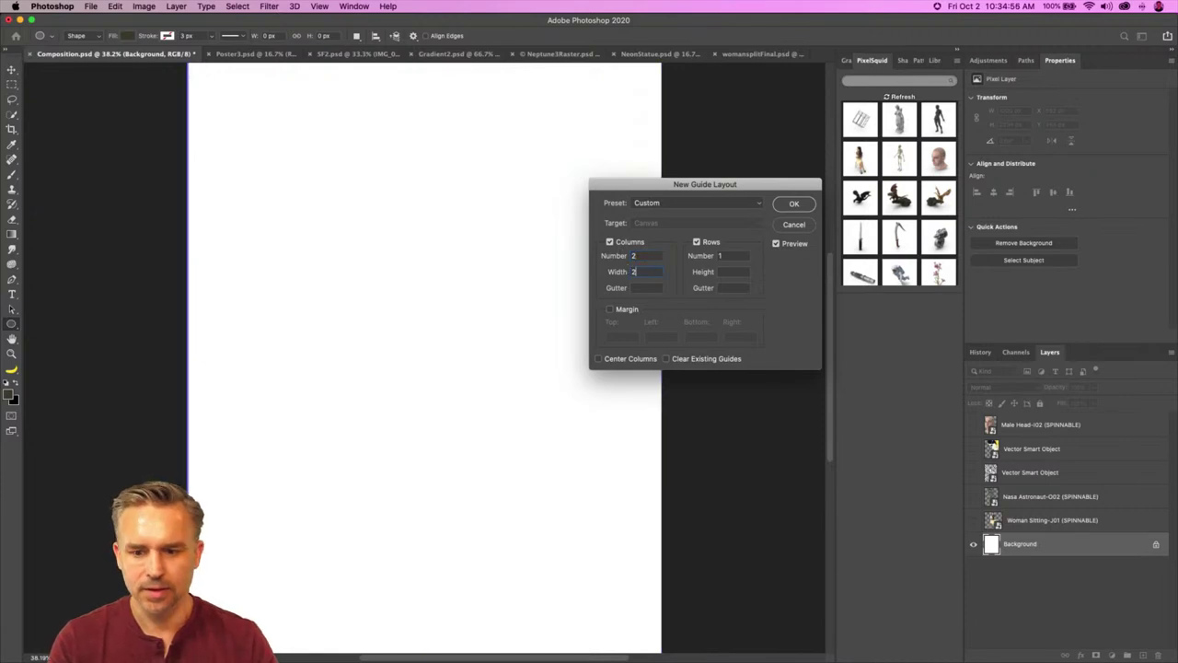
{"action": "key", "text": "BackSpace"}
{"action": "double_click", "coordinate": [728, 257]}
{"action": "type", "text": "2"}
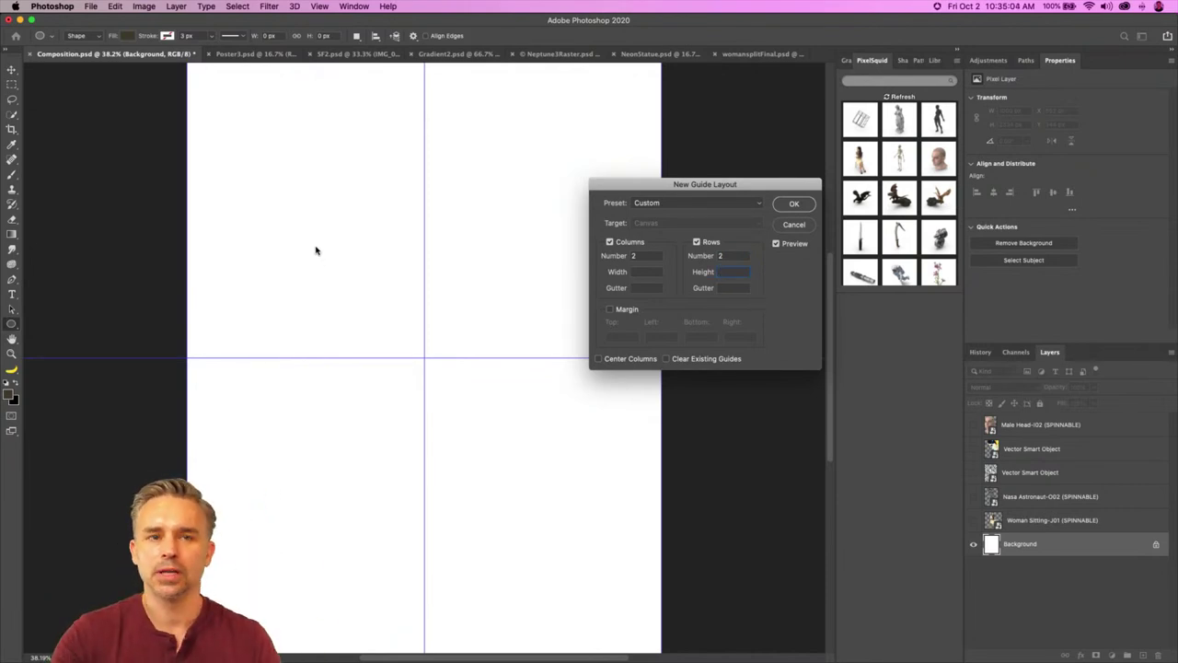
{"action": "left_click", "coordinate": [792, 203]}
{"action": "key", "text": "super+semicolon"}
{"action": "key", "text": "super+semicolon"}
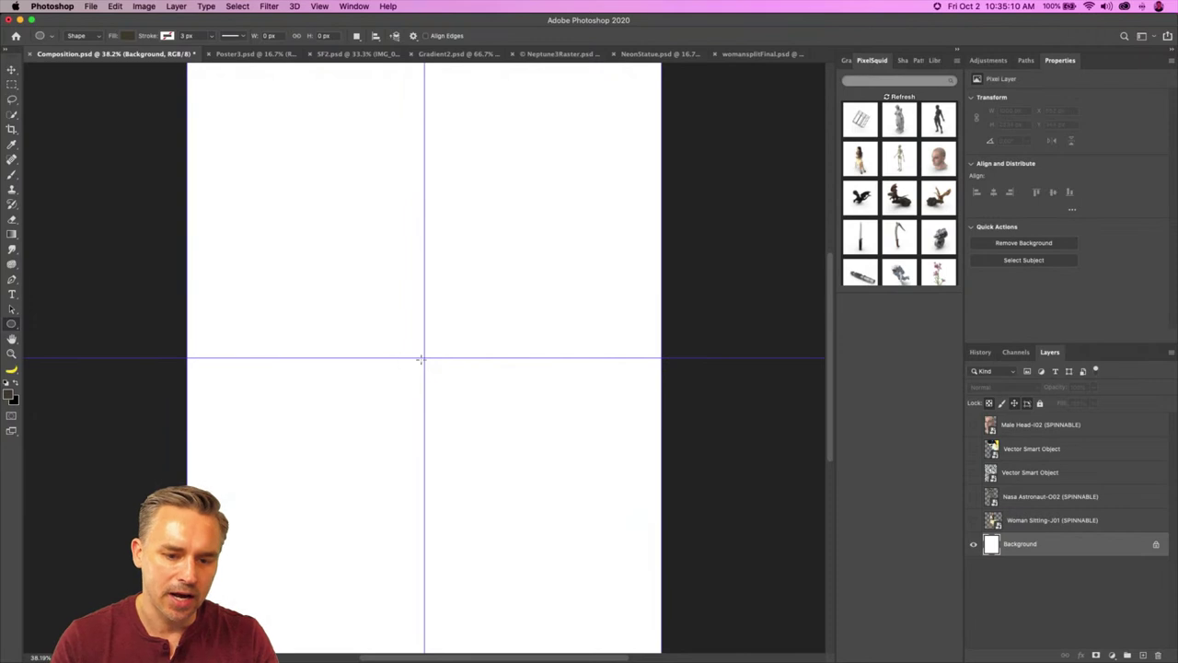
Step: Draw a circle about 1480 px wide centred on the guide intersection and fill it with a magenta radial gradient preset
{"action": "left_click_drag", "start_coordinate": [424, 358], "coordinate": [556, 532]}
{"action": "left_click_drag", "start_coordinate": [466, 324], "coordinate": [483, 529]}
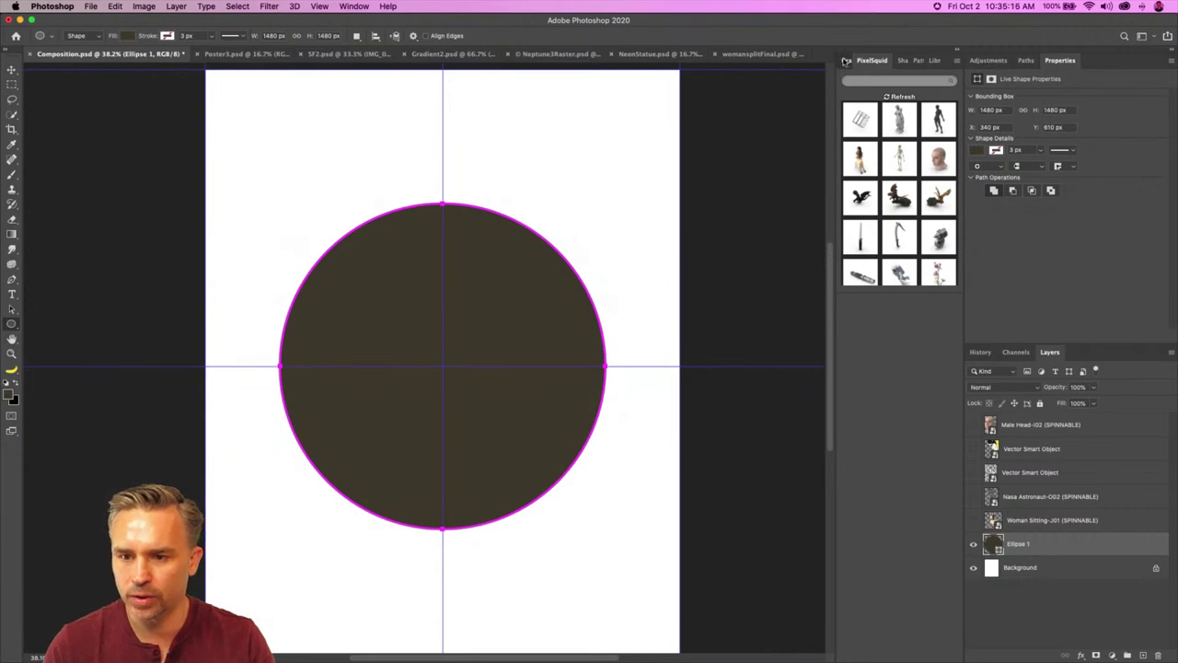
{"action": "left_click", "coordinate": [846, 61]}
{"action": "left_click", "coordinate": [875, 339]}
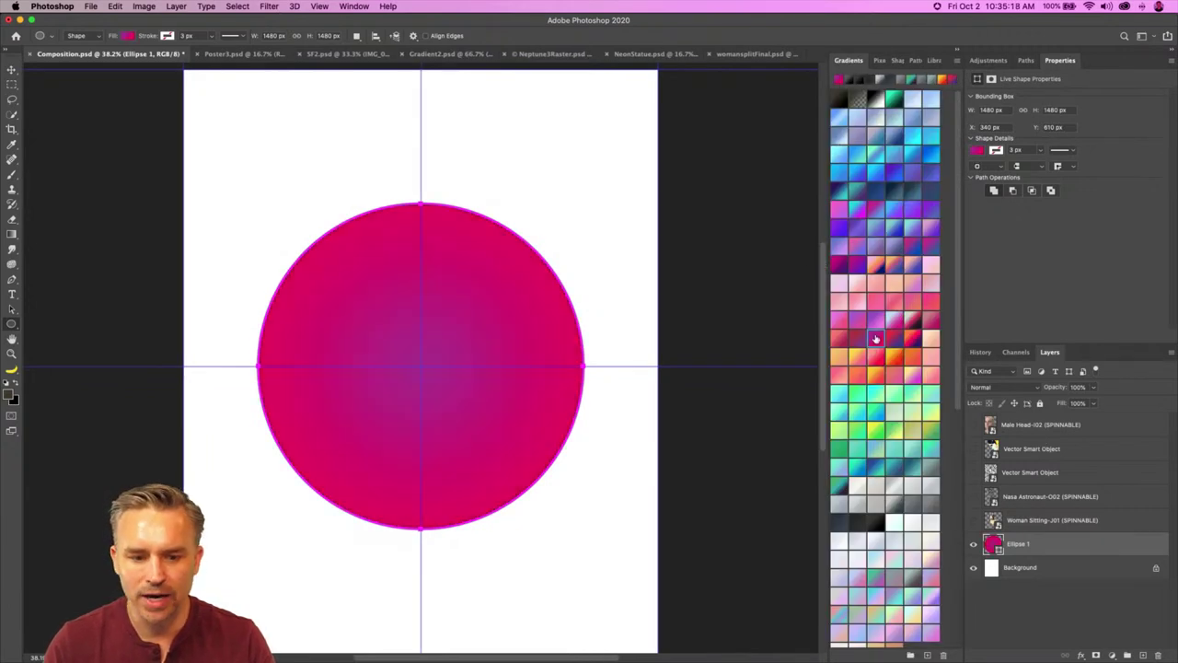
Step: Switch the gradient type to Linear Gradient and fill the circle with a pink-to-purple preset
{"action": "left_click", "coordinate": [959, 62]}
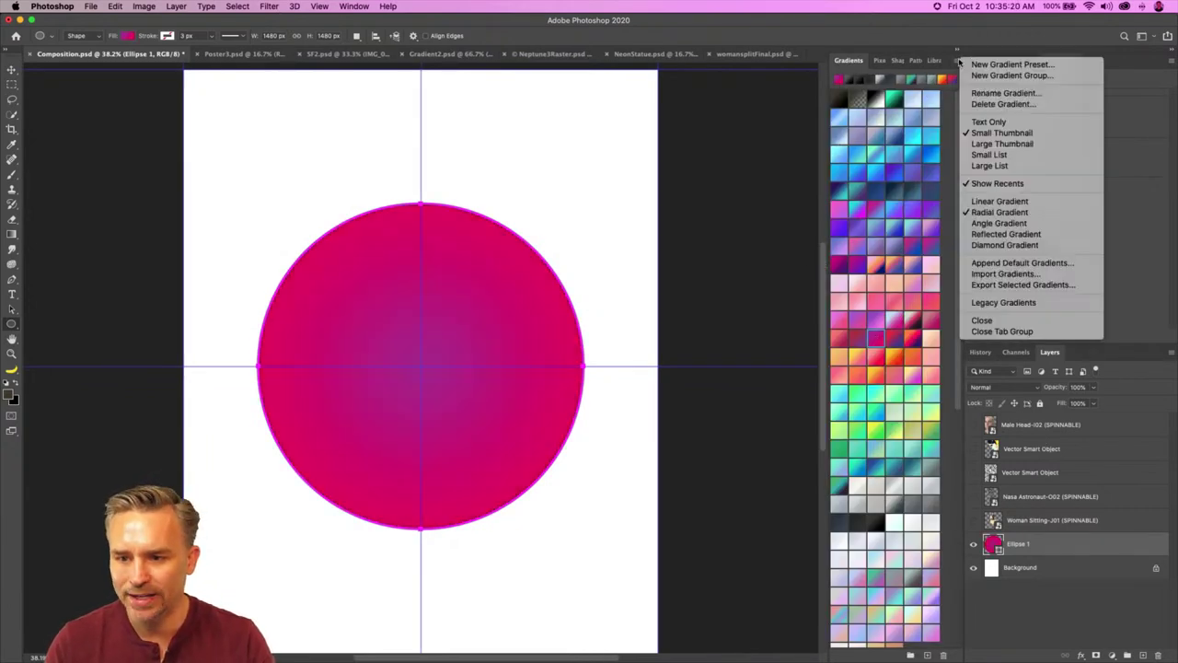
{"action": "left_click", "coordinate": [999, 201]}
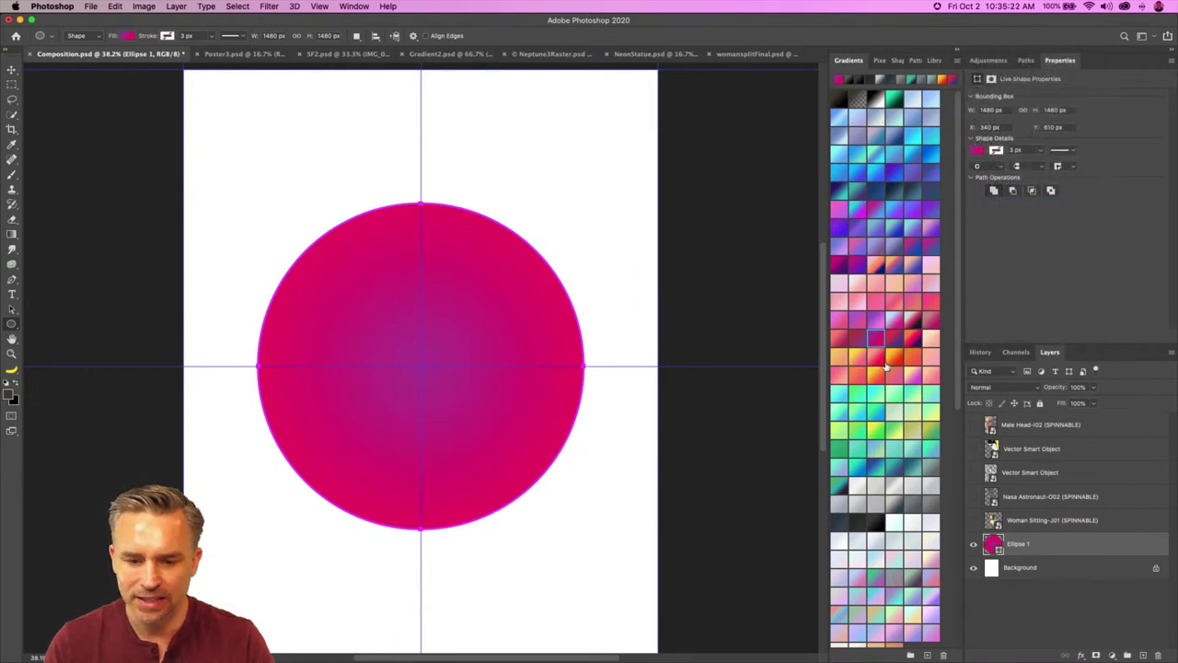
{"action": "left_click", "coordinate": [857, 323]}
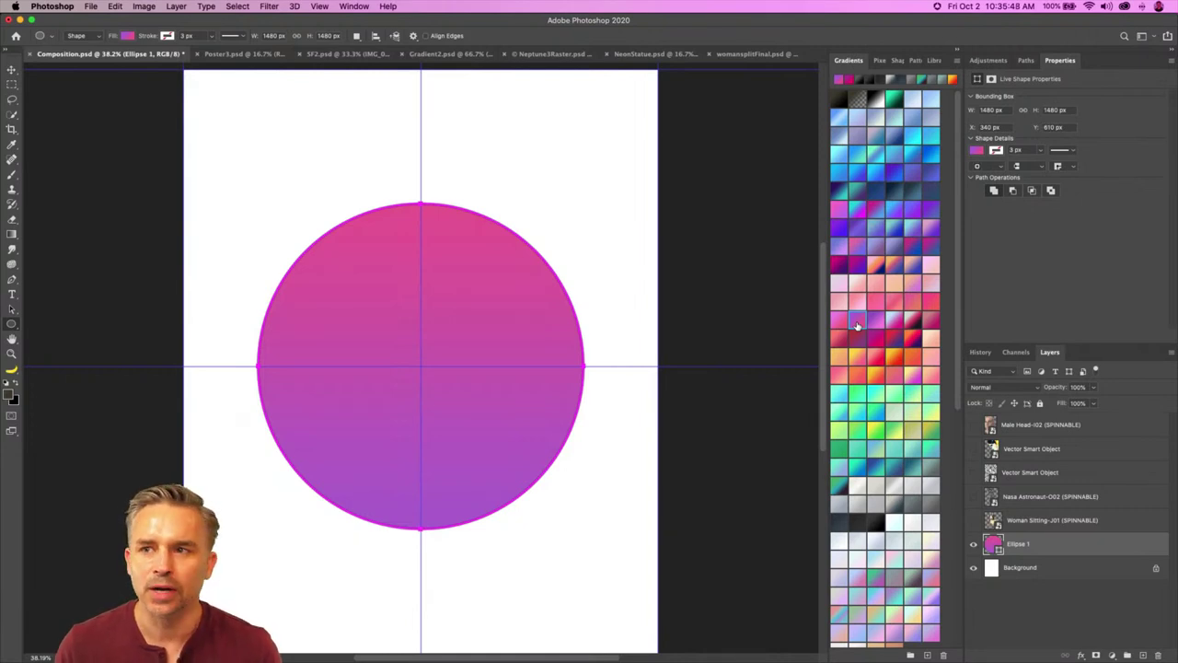
Step: Search all libraries for "moon" and place the full moon graphic centred over the circle, scaled to about 1270 px
{"action": "left_click", "coordinate": [11, 70]}
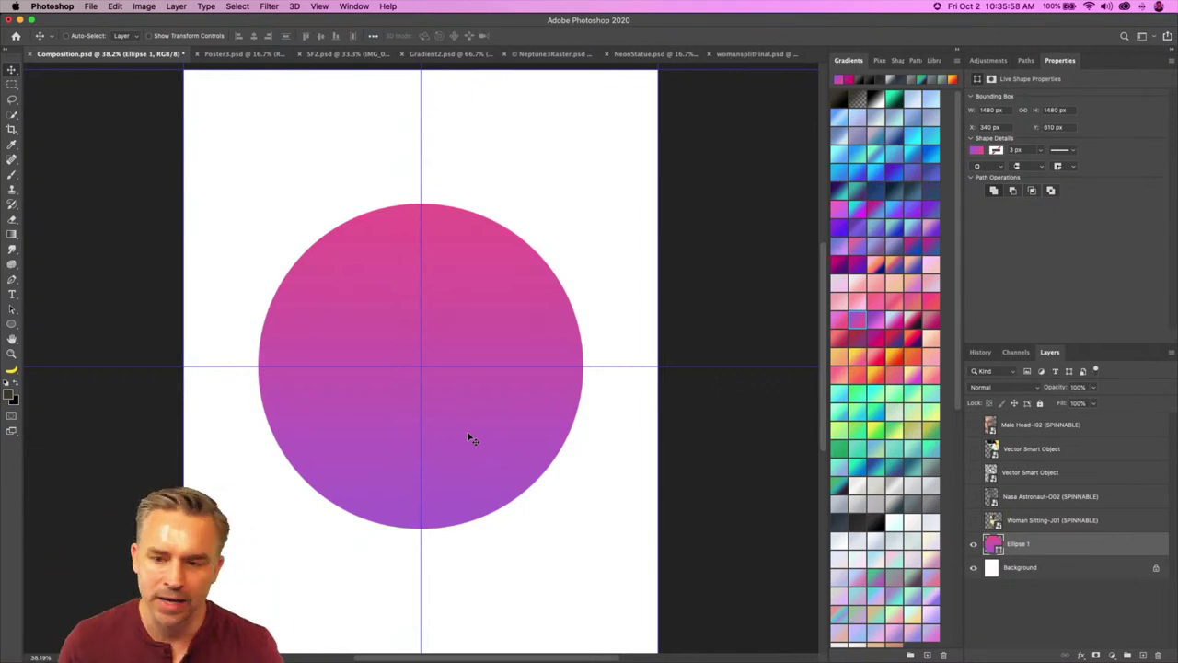
{"action": "left_click", "coordinate": [932, 61]}
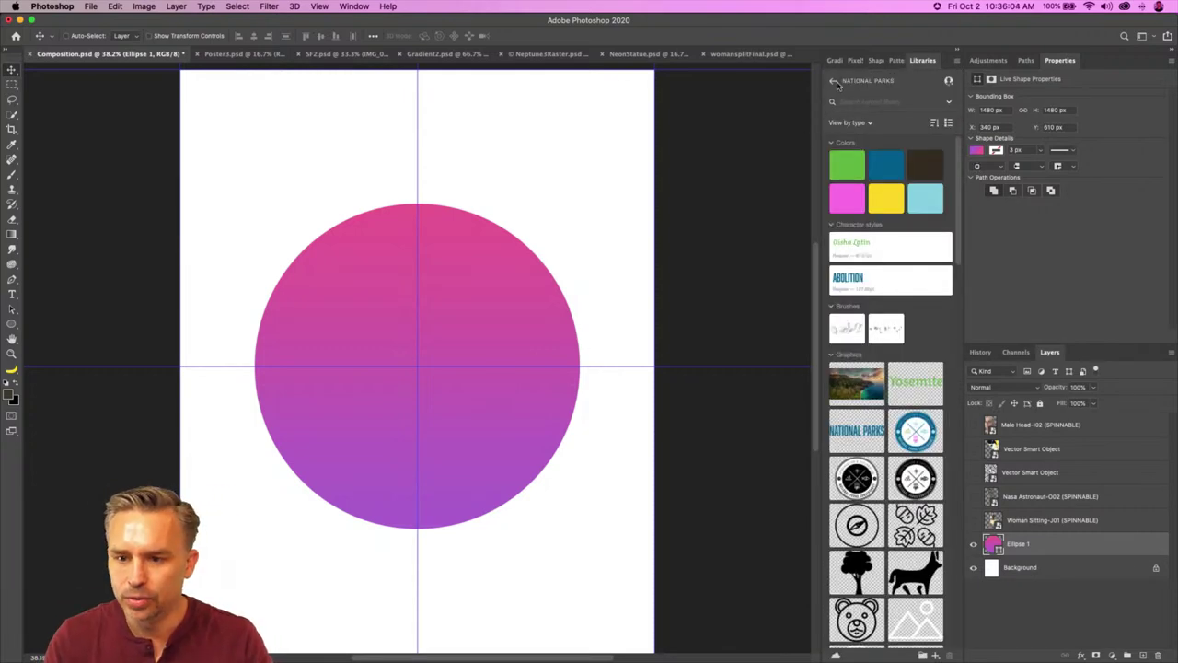
{"action": "left_click", "coordinate": [833, 81]}
{"action": "left_click", "coordinate": [854, 84]}
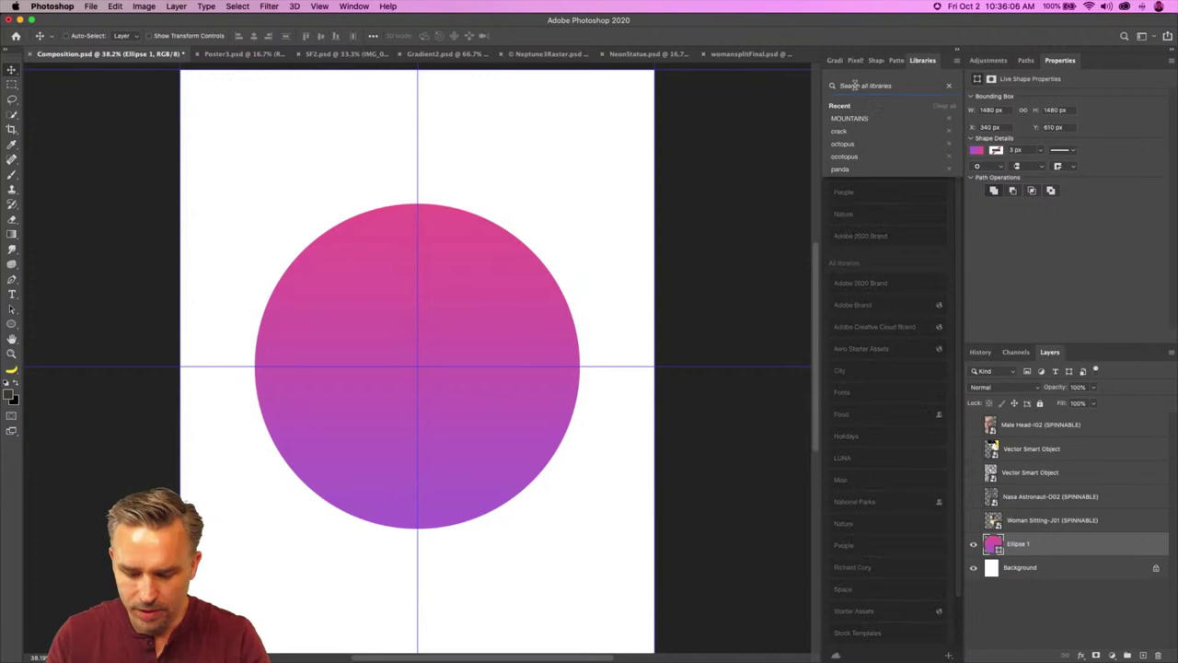
{"action": "type", "text": "moon"}
{"action": "key", "text": "Return"}
{"action": "left_click_drag", "start_coordinate": [856, 221], "coordinate": [433, 350]}
{"action": "key", "text": "ctrl+t"}
{"action": "left_click_drag", "start_coordinate": [339, 290], "coordinate": [274, 243]}
{"action": "key", "text": "Return"}
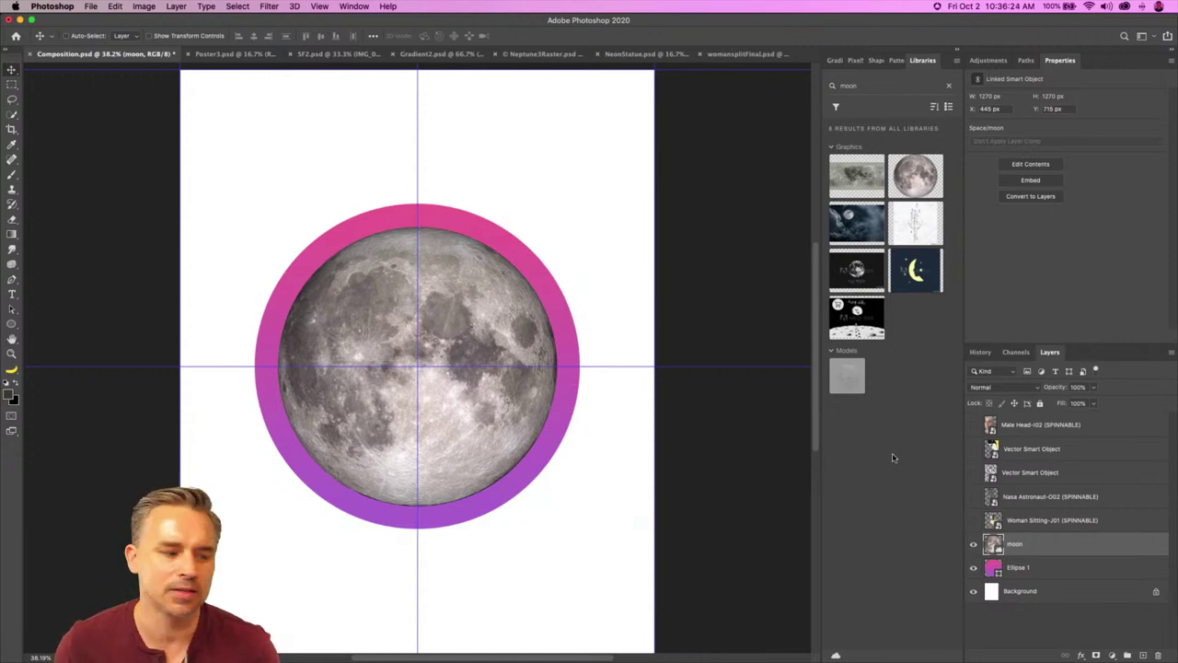
Step: With the guides hidden, invert the white Background layer to black and hide the Ellipse 1 layer
{"action": "double_click", "coordinate": [1122, 61]}
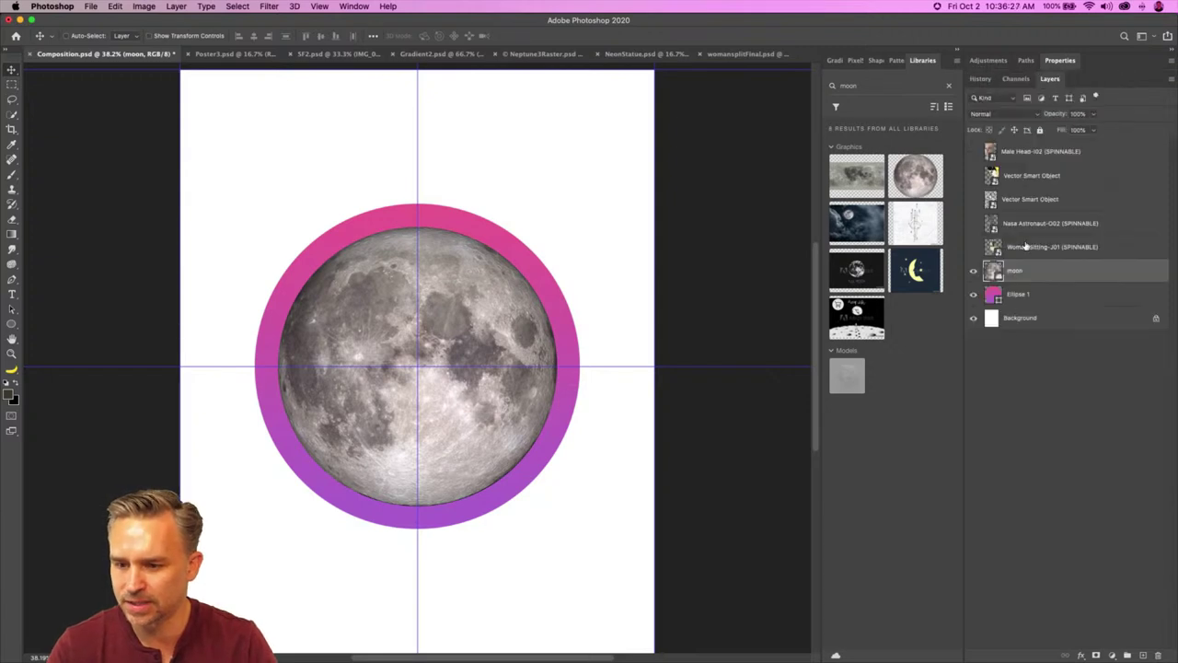
{"action": "left_click", "coordinate": [1006, 317]}
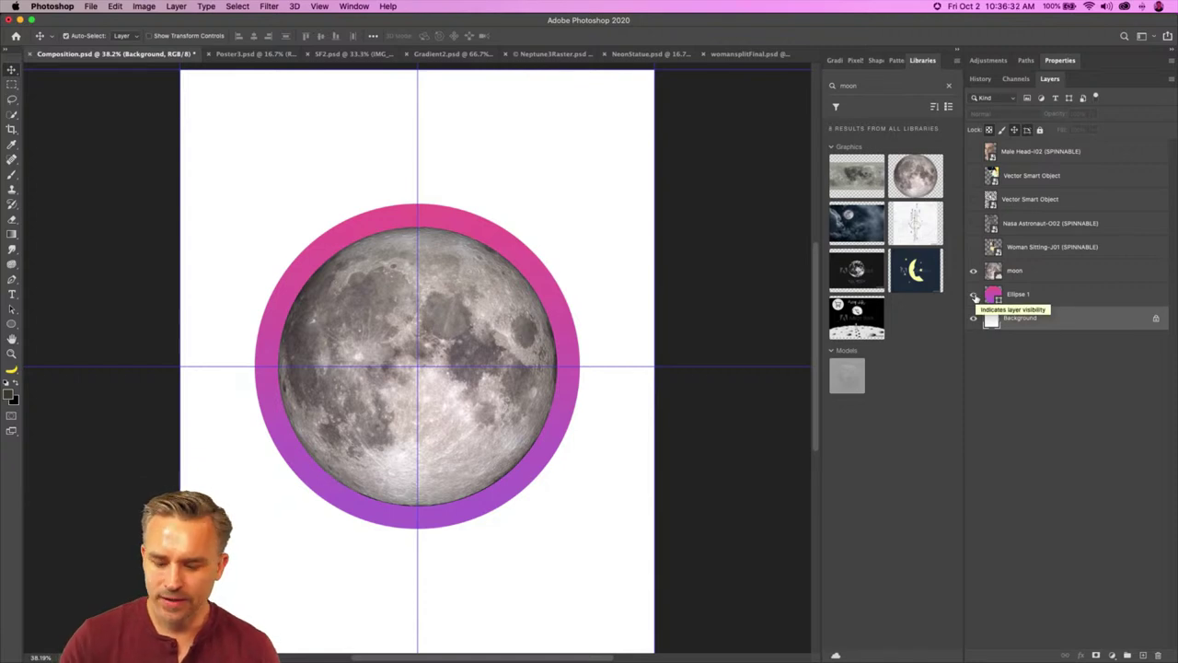
{"action": "key", "text": "super+semicolon"}
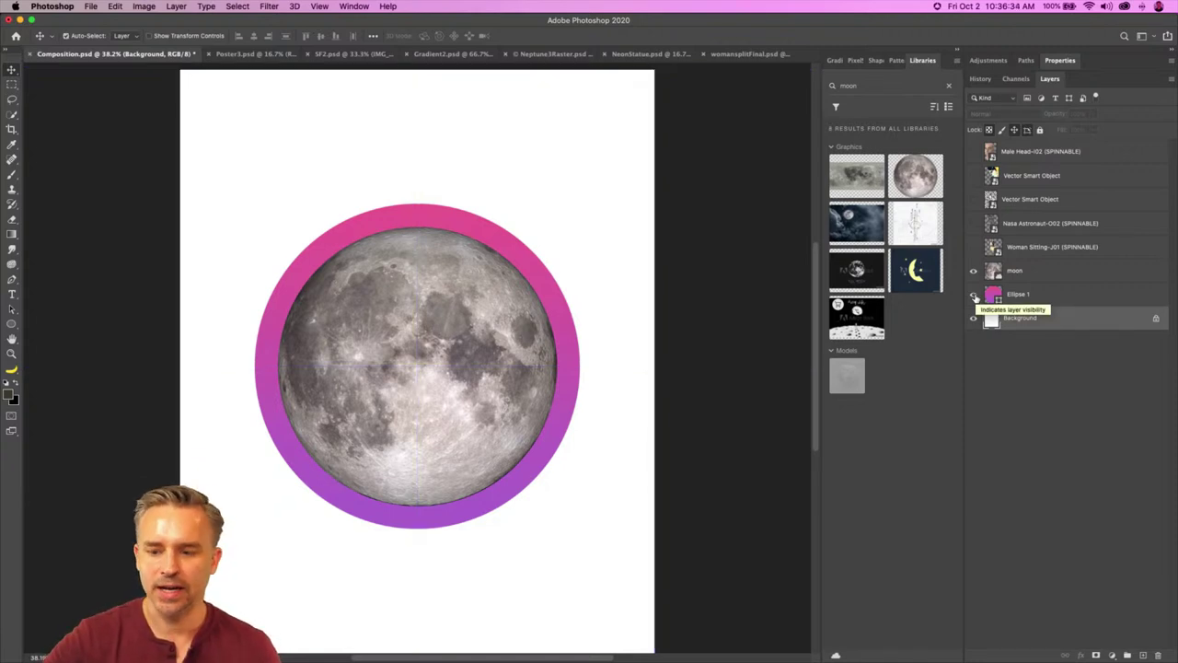
{"action": "key", "text": "super+i"}
{"action": "key", "text": "super+i"}
{"action": "key", "text": "super+i"}
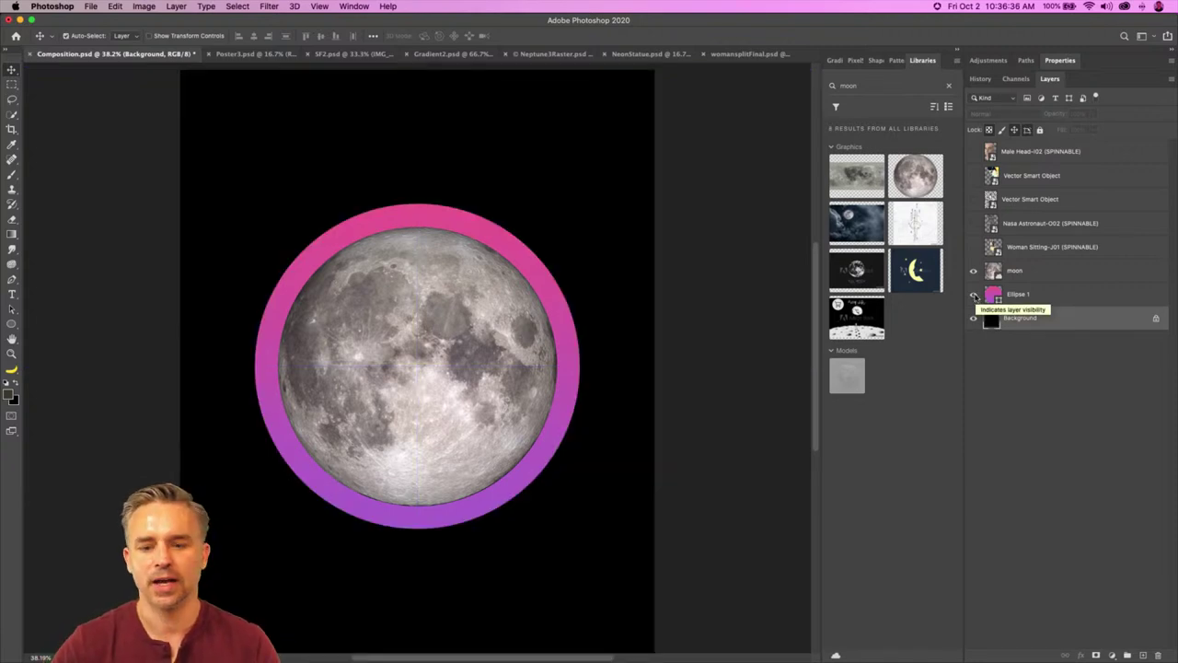
{"action": "left_click", "coordinate": [973, 295]}
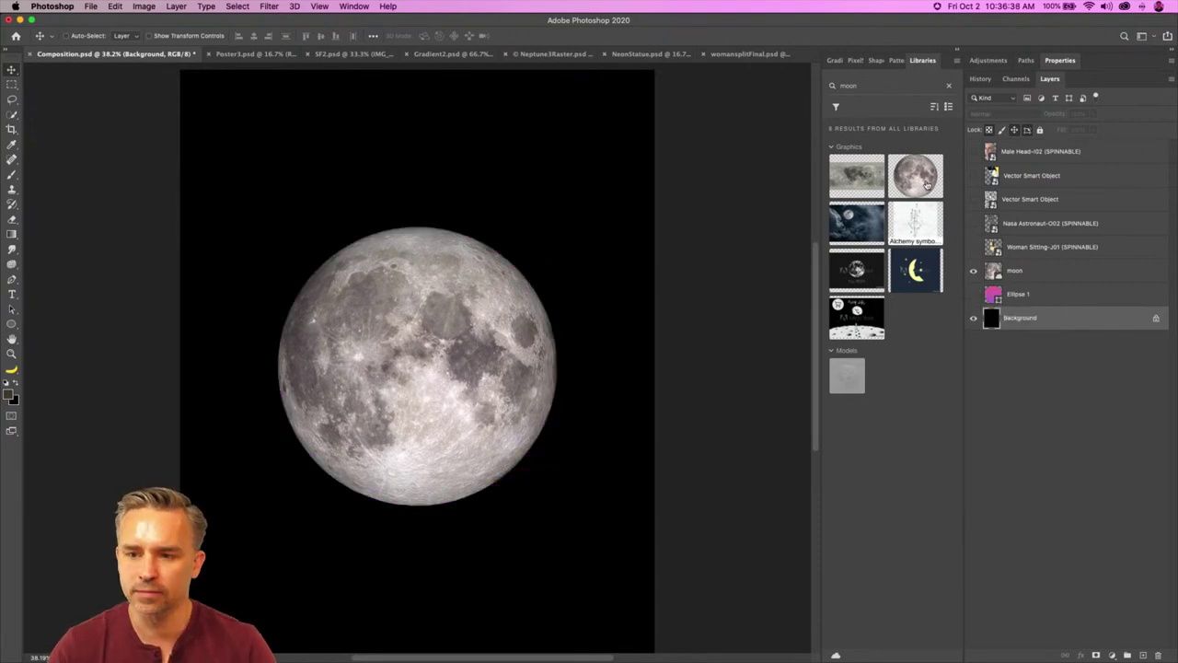
Step: Clear the moon search, browse the Space library and open its Planets graphic for editing
{"action": "double_click", "coordinate": [845, 85]}
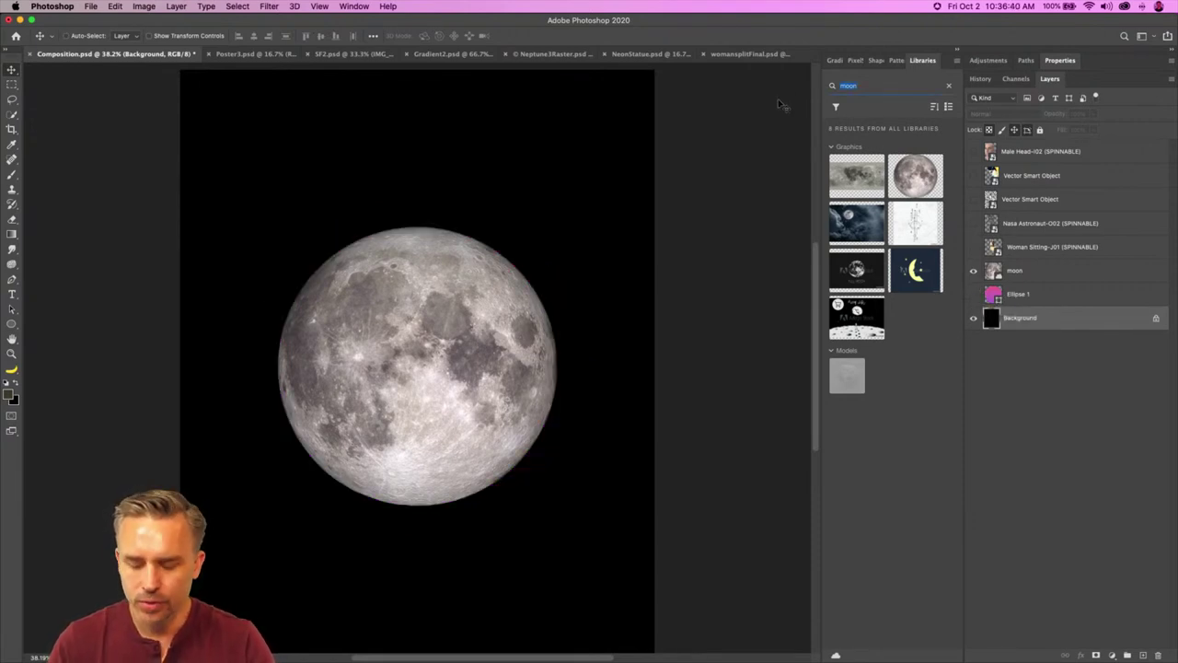
{"action": "key", "text": "BackSpace"}
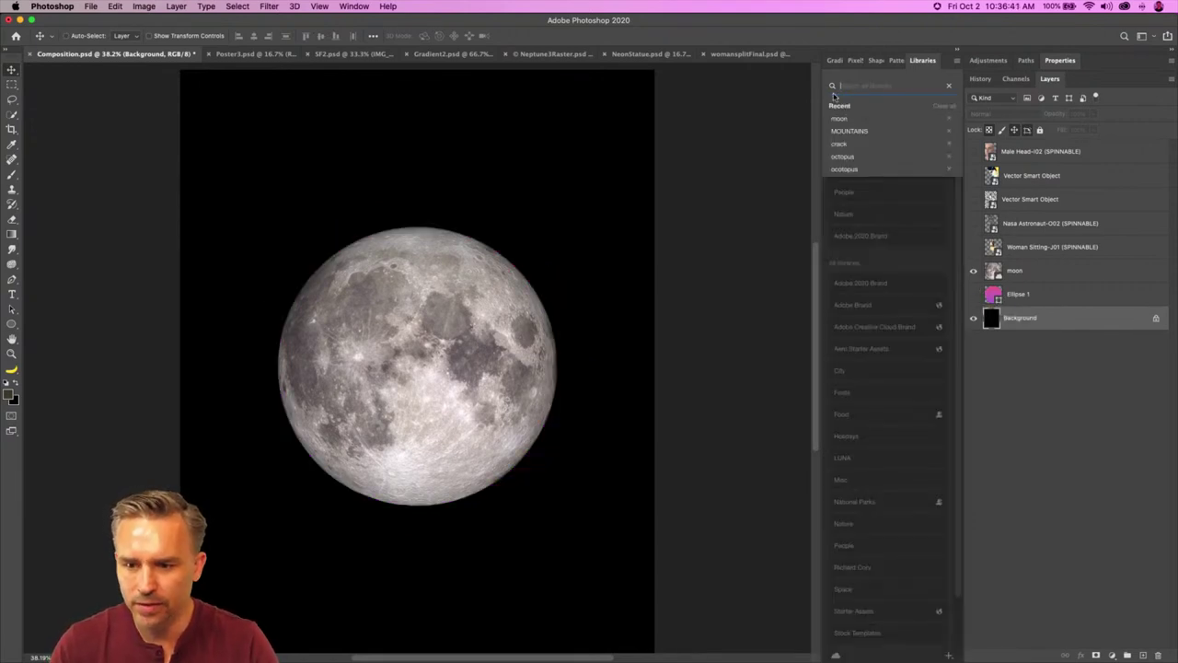
{"action": "left_click", "coordinate": [946, 85]}
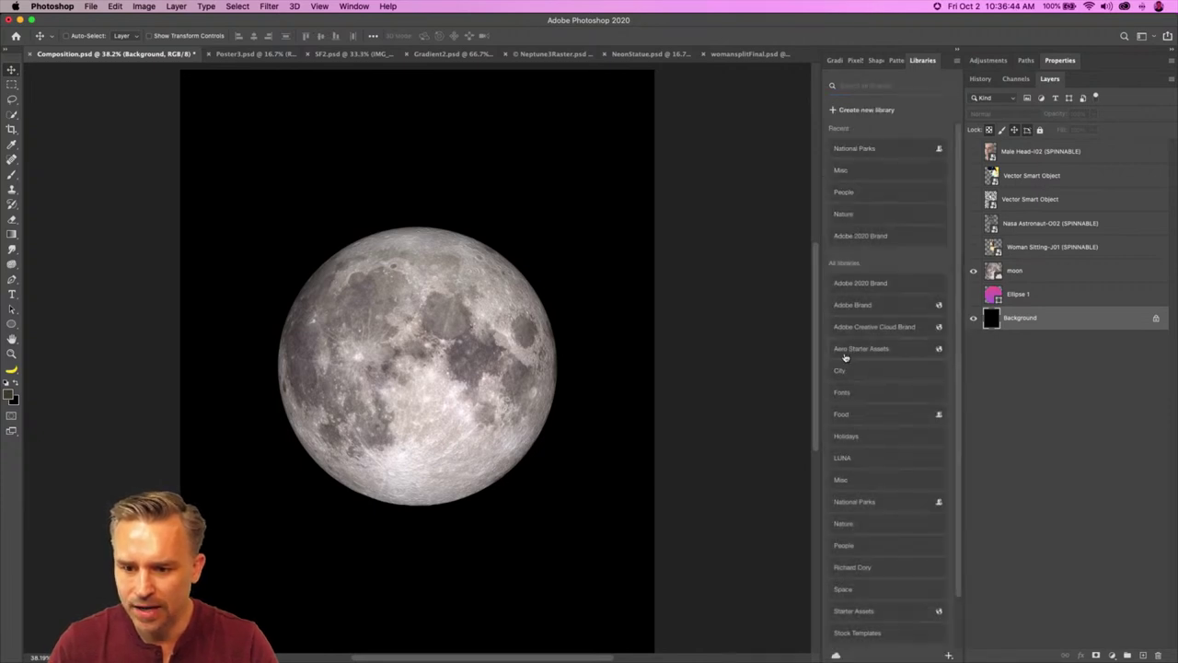
{"action": "scroll", "coordinate": [854, 359], "scroll_direction": "down", "scroll_amount": 2}
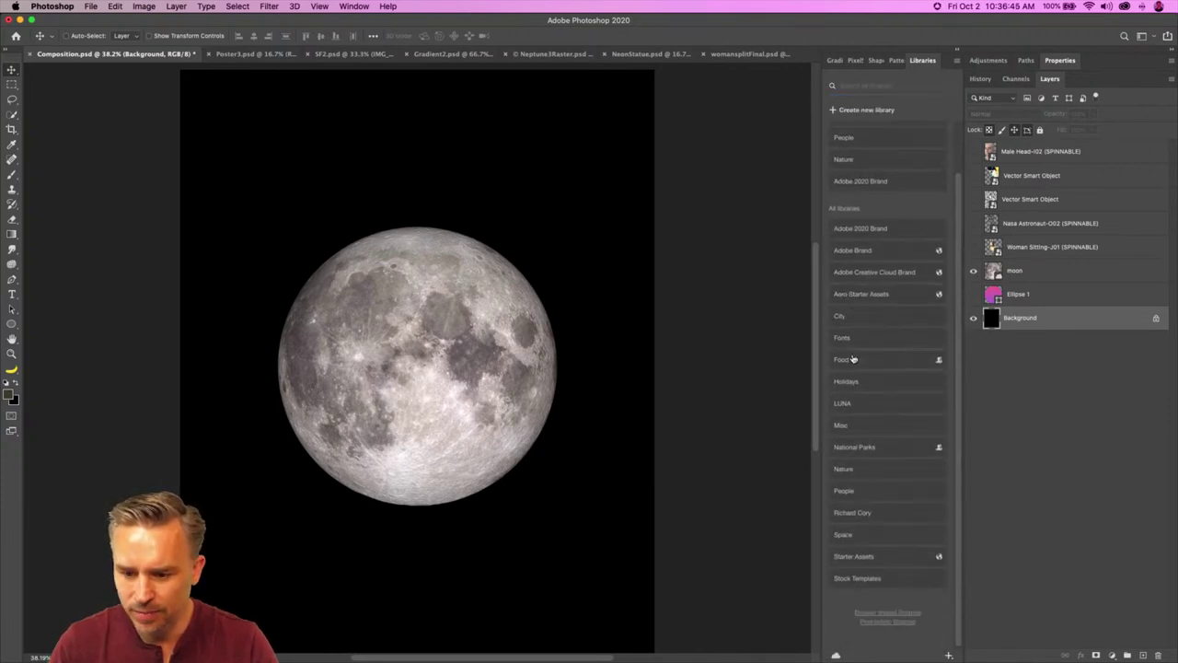
{"action": "left_click", "coordinate": [858, 541]}
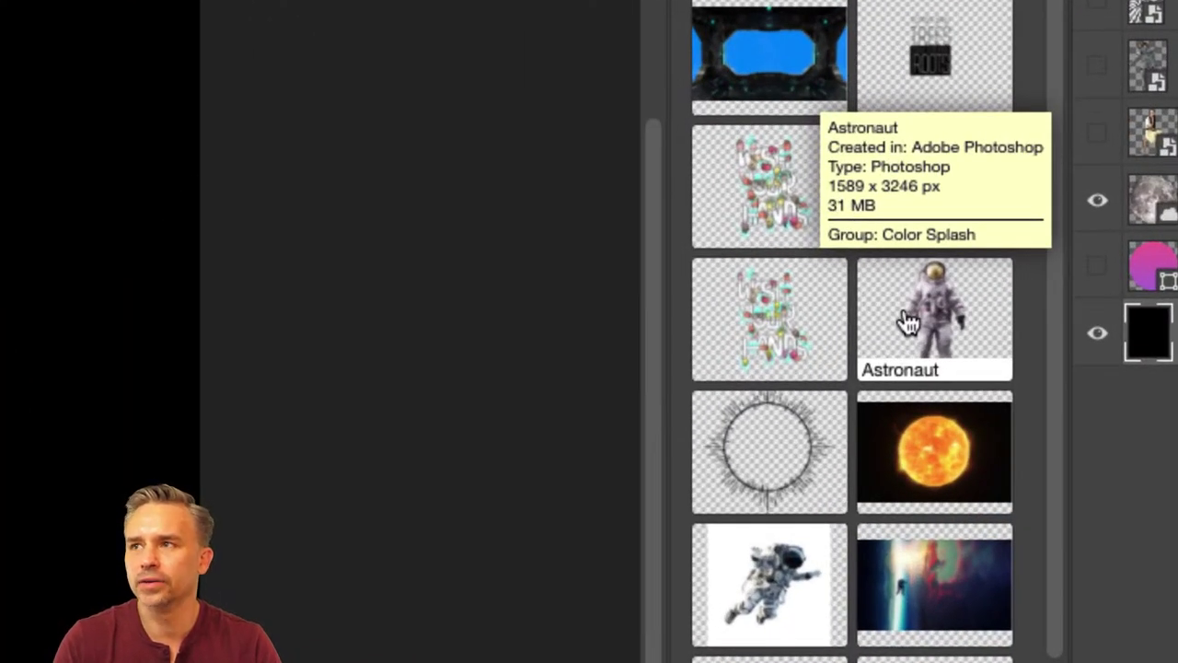
{"action": "scroll", "coordinate": [904, 315], "scroll_direction": "down", "scroll_amount": 5}
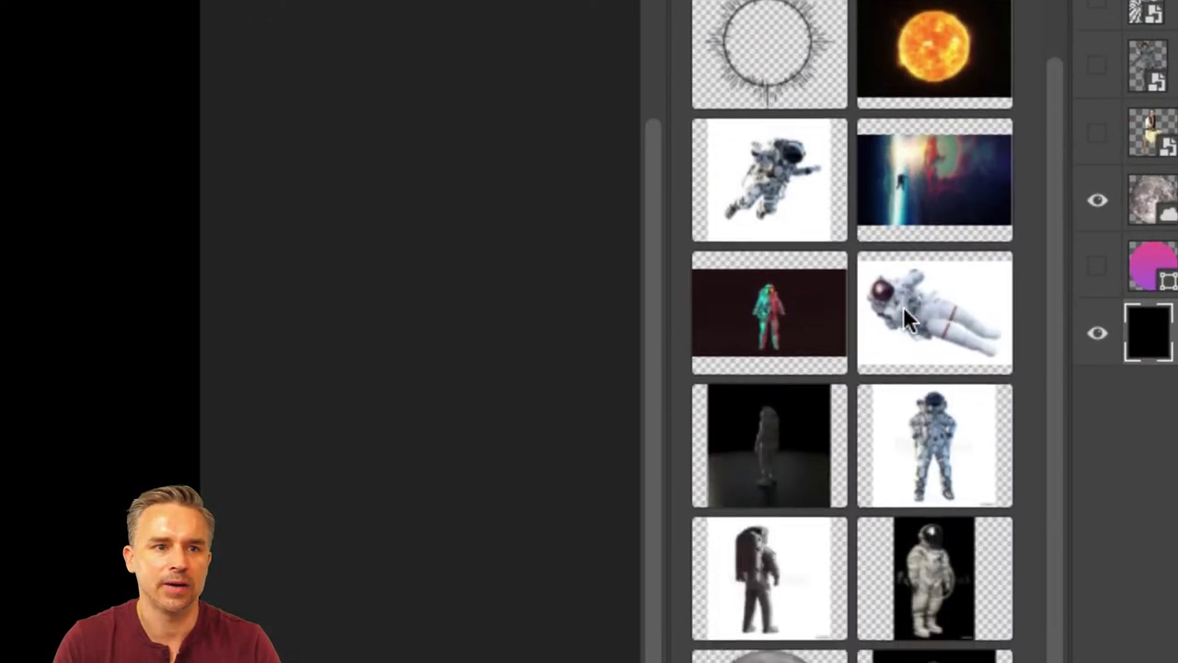
{"action": "scroll", "coordinate": [904, 315], "scroll_direction": "up", "scroll_amount": 5}
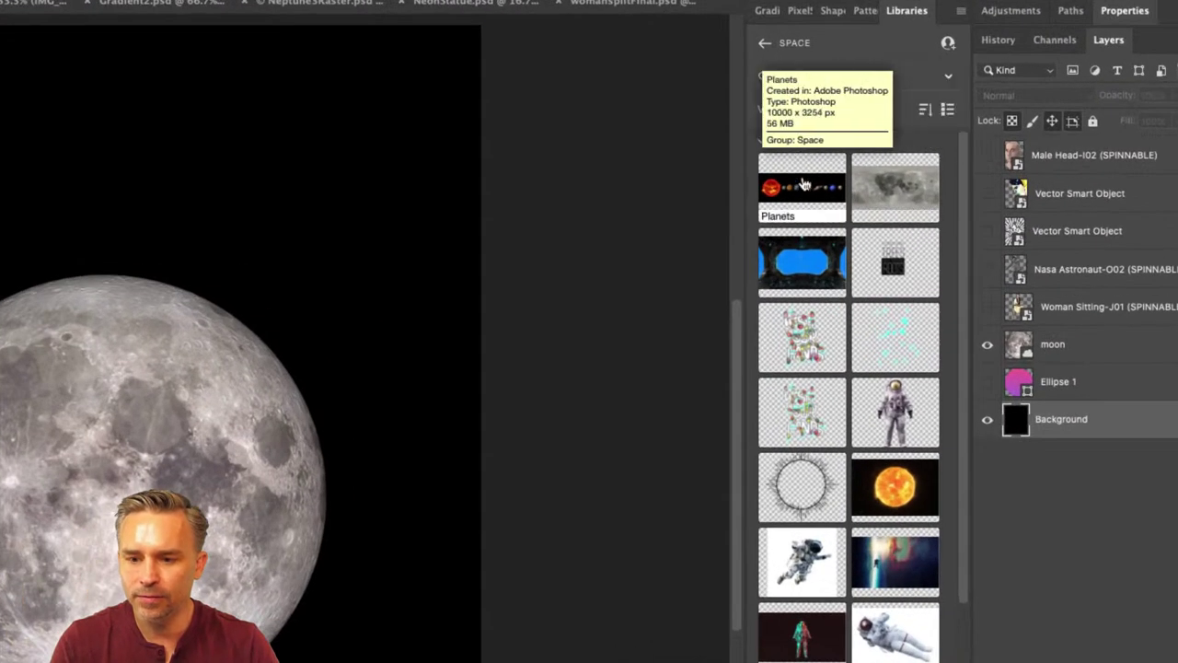
{"action": "double_click", "coordinate": [856, 177]}
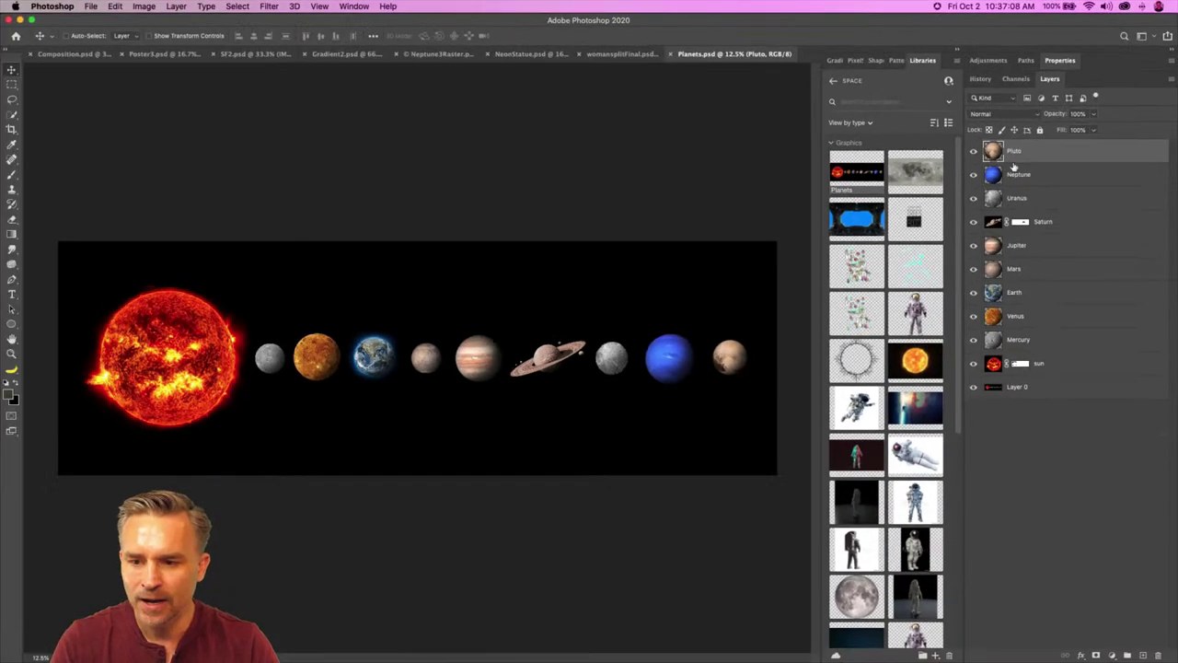
Step: Hide Layer 0 in Planets.psd, place the document beside Composition.psd and copy the layers from Pluto through sun into the composition
{"action": "left_click", "coordinate": [975, 387]}
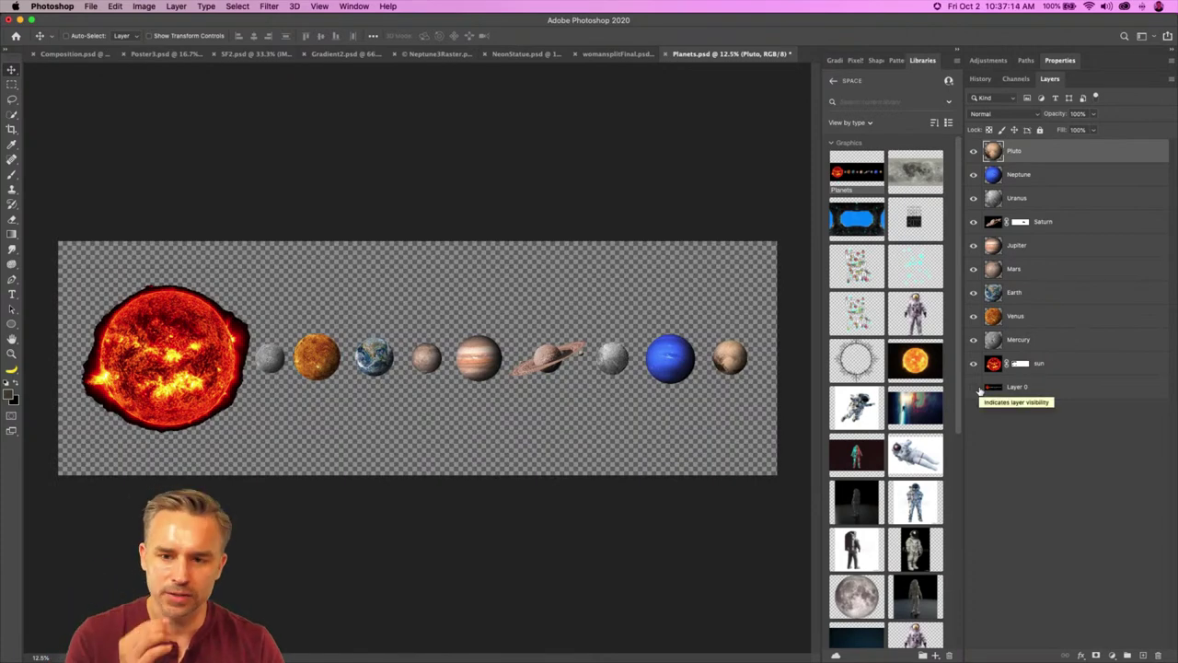
{"action": "left_click_drag", "start_coordinate": [681, 53], "coordinate": [828, 229]}
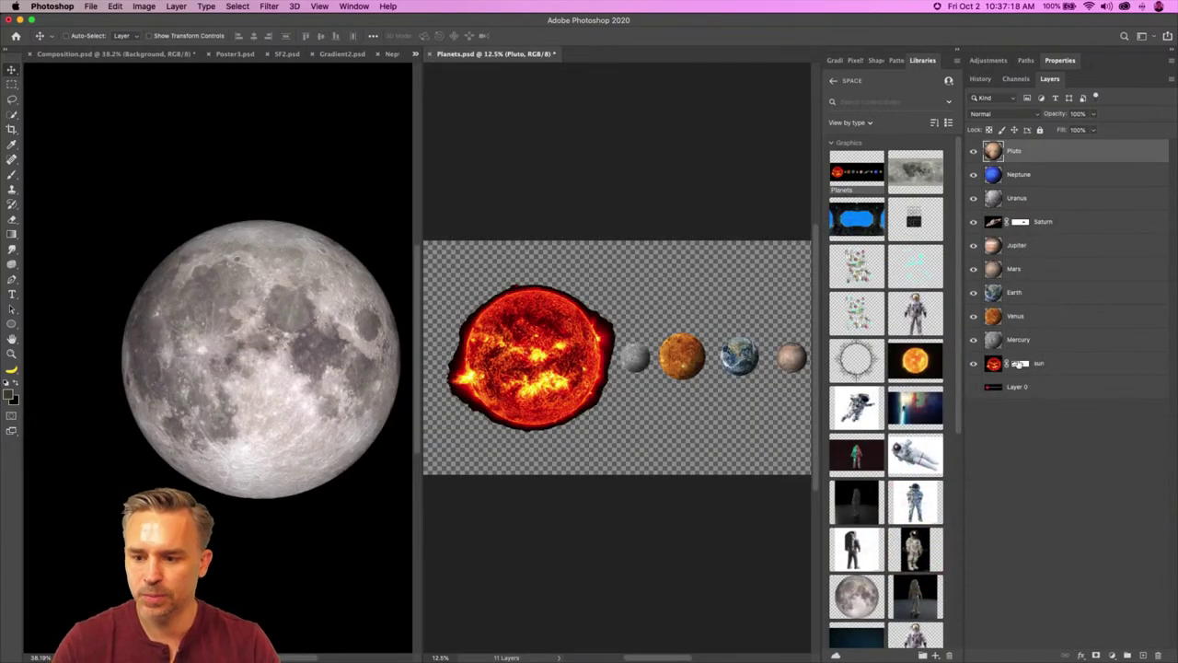
{"action": "left_click", "coordinate": [1061, 370], "text": "shift"}
{"action": "left_click_drag", "start_coordinate": [1031, 154], "coordinate": [258, 236]}
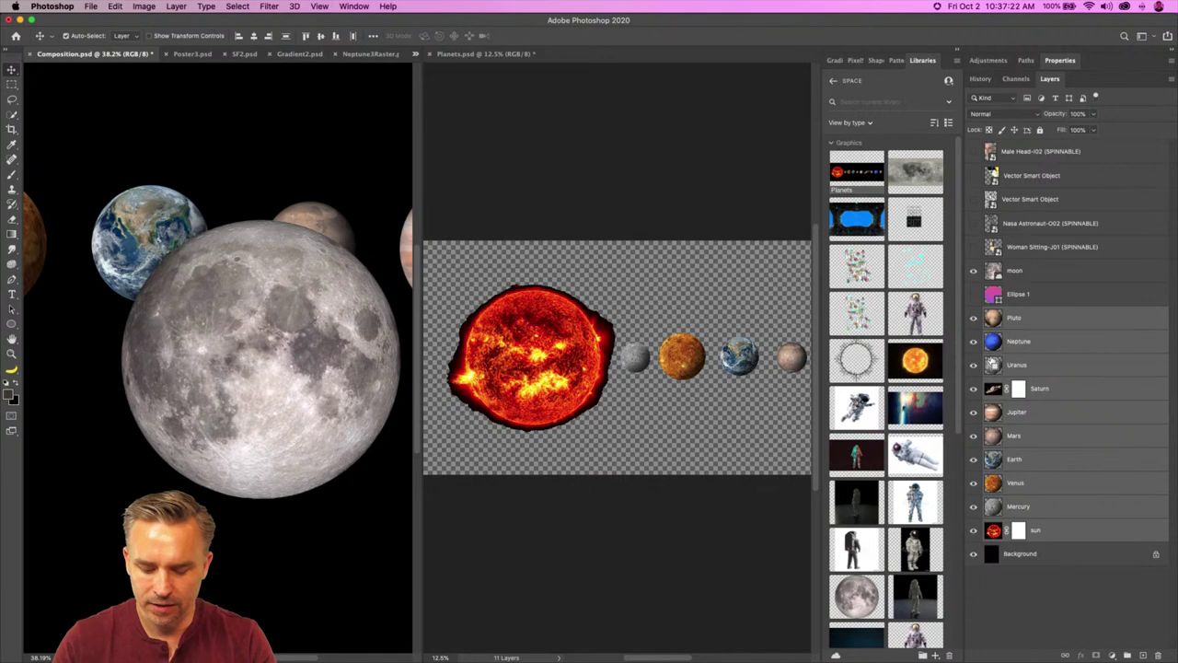
Step: Group the copied planet layers, hide the group and move it above the moon layer
{"action": "key", "text": "super+g"}
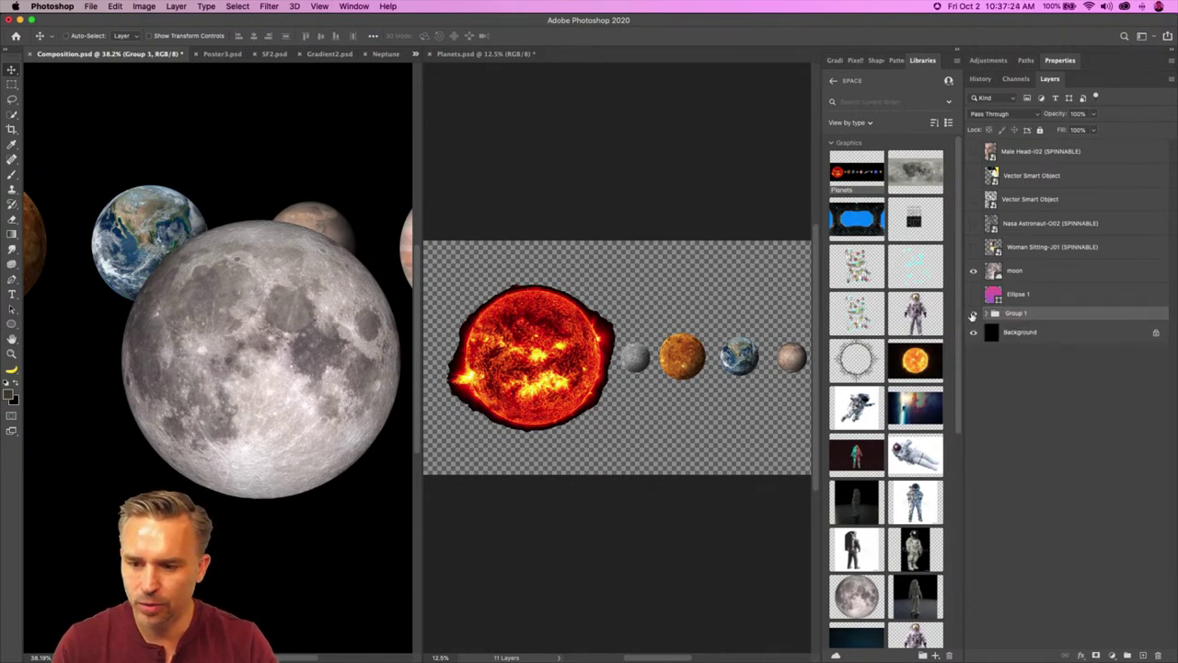
{"action": "left_click", "coordinate": [972, 316]}
{"action": "left_click_drag", "start_coordinate": [1029, 149], "coordinate": [1056, 248]}
Step: Delete the five unused layers from Woman Sitting-J01 up through Male Head-I02
{"action": "left_click", "coordinate": [1068, 246]}
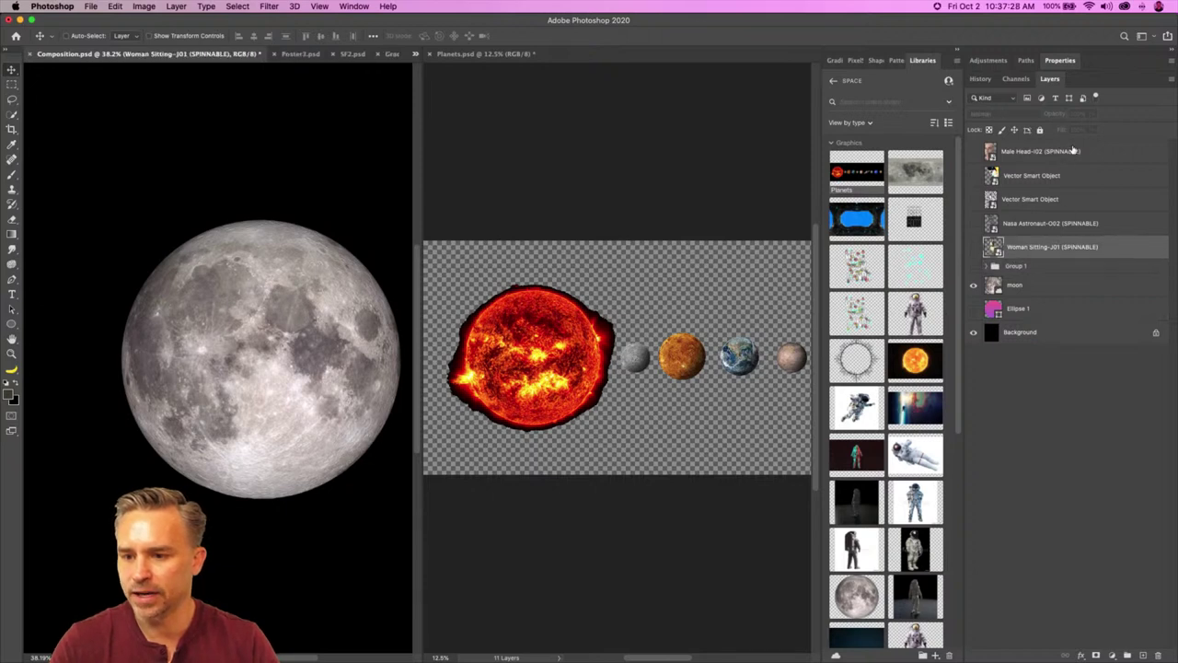
{"action": "left_click", "coordinate": [1073, 150], "text": "shift"}
{"action": "left_click", "coordinate": [1156, 654]}
Step: Close Planets.psd without saving and centre the composition in the view
{"action": "left_click", "coordinate": [539, 144]}
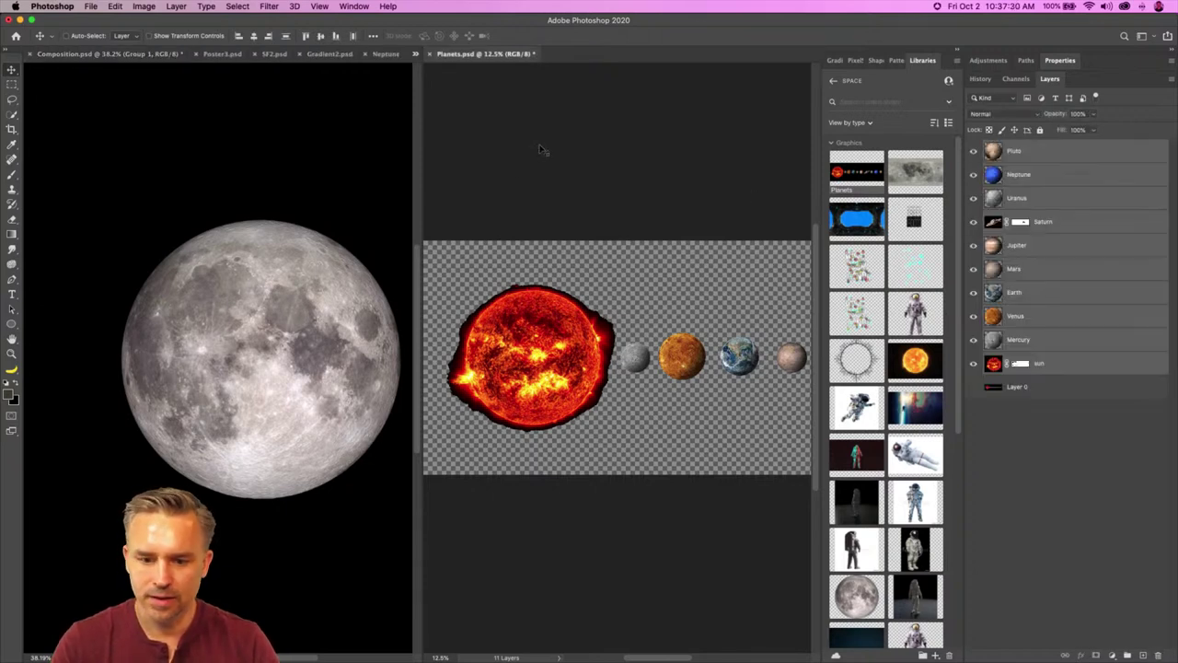
{"action": "left_click", "coordinate": [432, 57]}
{"action": "left_click", "coordinate": [548, 227]}
{"action": "scroll", "coordinate": [331, 273], "scroll_direction": "left", "scroll_amount": 2}
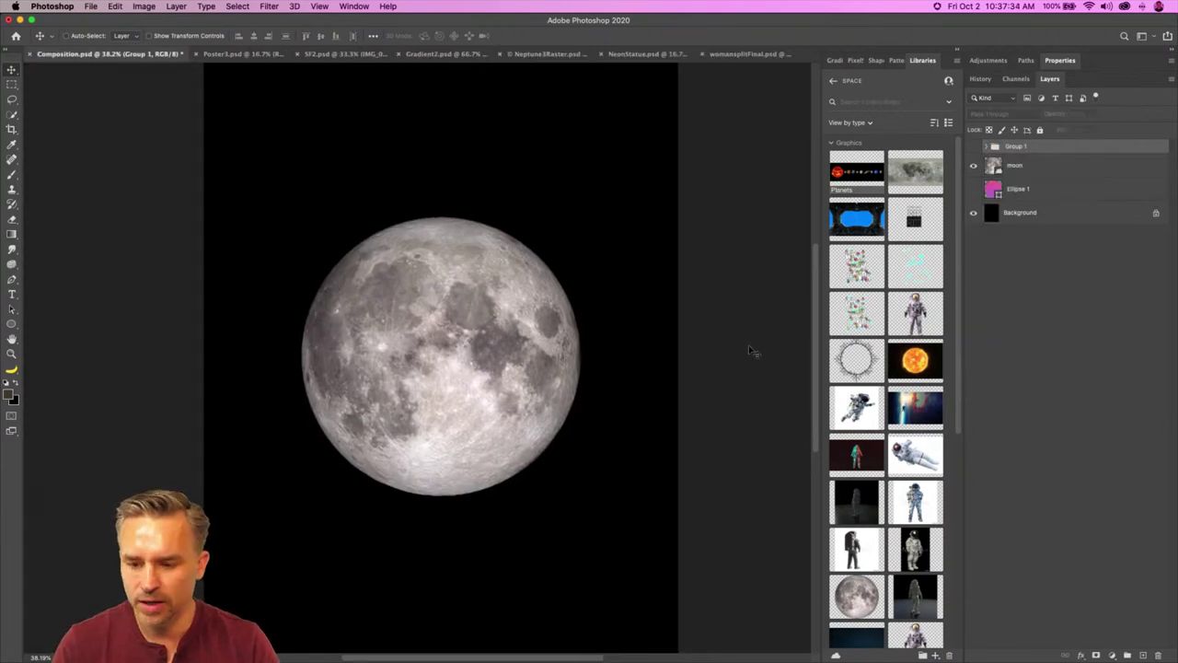
Step: Place the Astronaut library graphic in the composition, scaled down to stand below the moon
{"action": "left_click_drag", "start_coordinate": [913, 318], "coordinate": [341, 410]}
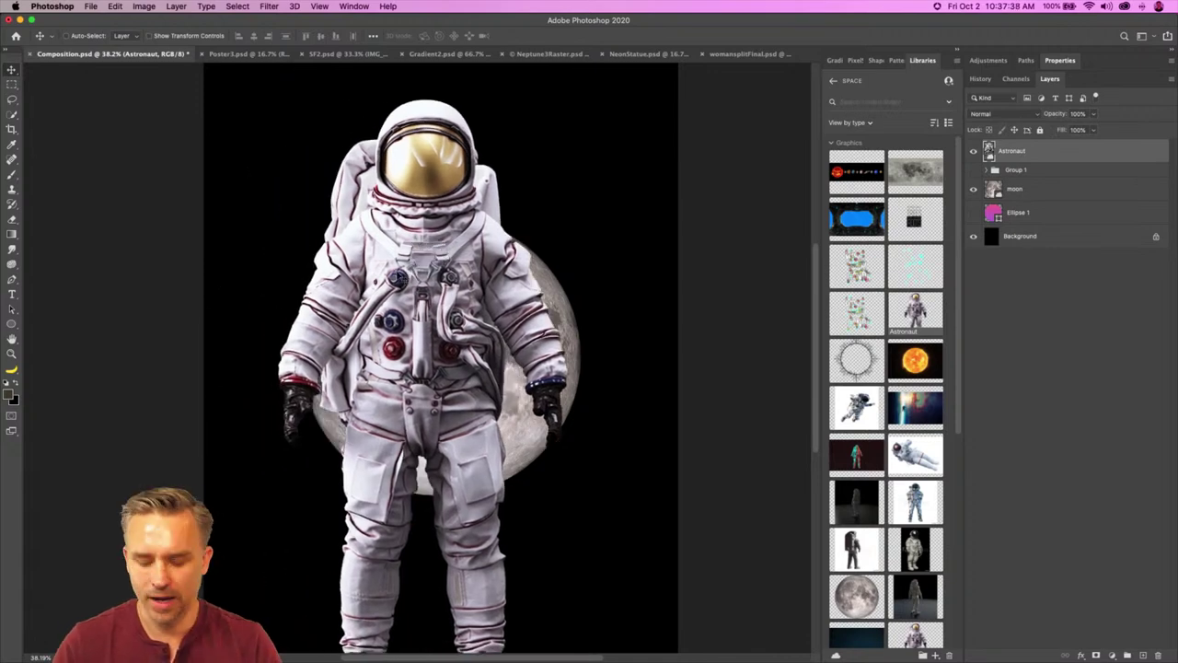
{"action": "left_click_drag", "start_coordinate": [277, 97], "coordinate": [396, 528]}
{"action": "key", "text": "Return"}
Step: Place the Layer 2 starfield from the library at -90° and enlarge it to about 203% to cover the canvas
{"action": "scroll", "coordinate": [891, 448], "scroll_direction": "down", "scroll_amount": 8}
{"action": "scroll", "coordinate": [891, 448], "scroll_direction": "up", "scroll_amount": 3}
{"action": "scroll", "coordinate": [891, 448], "scroll_direction": "down", "scroll_amount": 3}
{"action": "scroll", "coordinate": [891, 448], "scroll_direction": "up", "scroll_amount": 1}
{"action": "left_click_drag", "start_coordinate": [899, 476], "coordinate": [394, 474]}
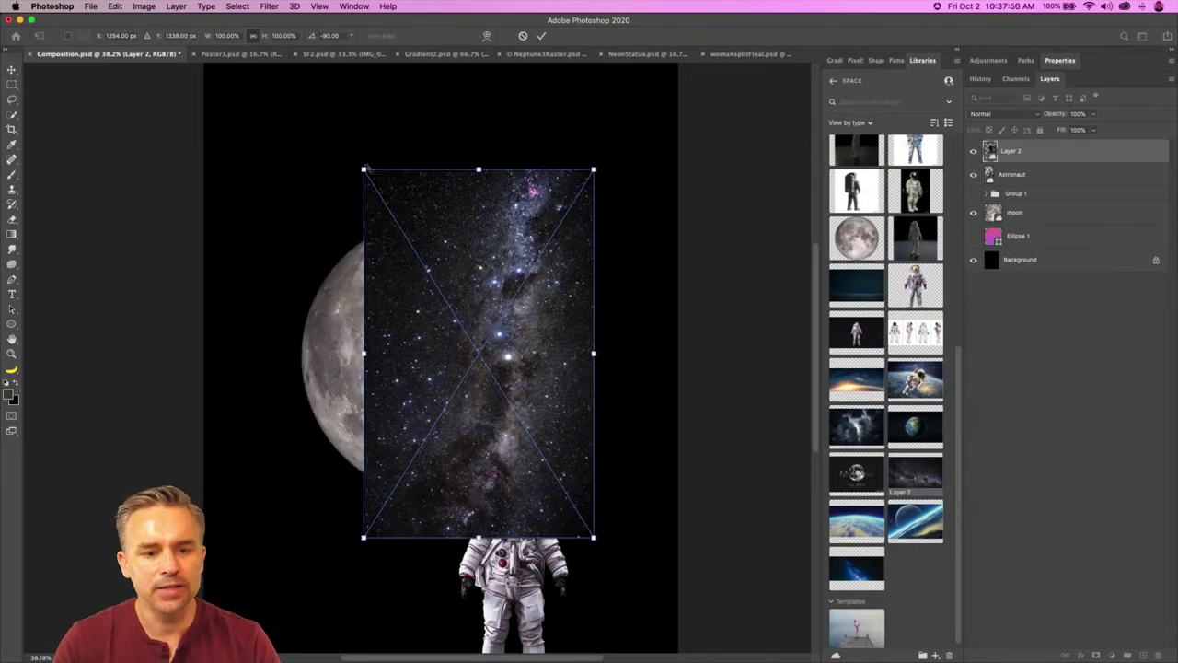
{"action": "left_click_drag", "start_coordinate": [364, 168], "coordinate": [267, 235]}
{"action": "left_click_drag", "start_coordinate": [305, 335], "coordinate": [259, 383]}
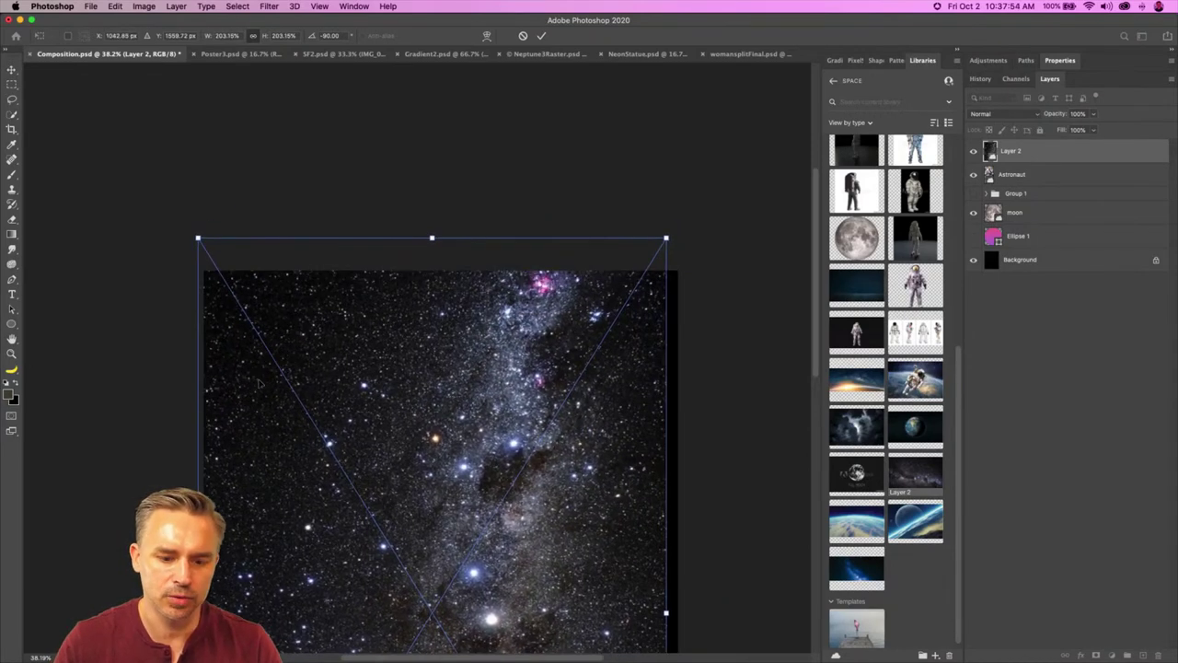
{"action": "key", "text": "Return"}
Step: Shift the starfield slightly toward the uncovered canvas edge and move Layer 2 beneath the moon layer
{"action": "key", "text": "super+minus"}
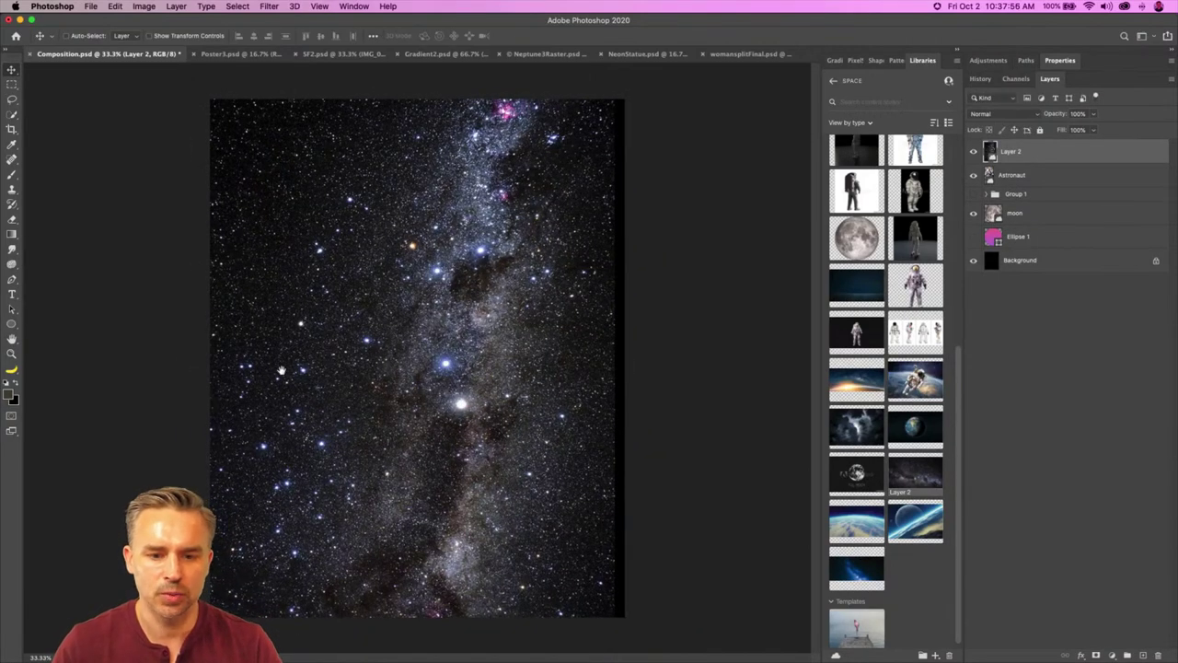
{"action": "mouse_move", "coordinate": [331, 371]}
{"action": "left_mouse_down"}
{"action": "mouse_move", "coordinate": [355, 372]}
{"action": "mouse_move", "coordinate": [343, 372]}
{"action": "left_mouse_up"}
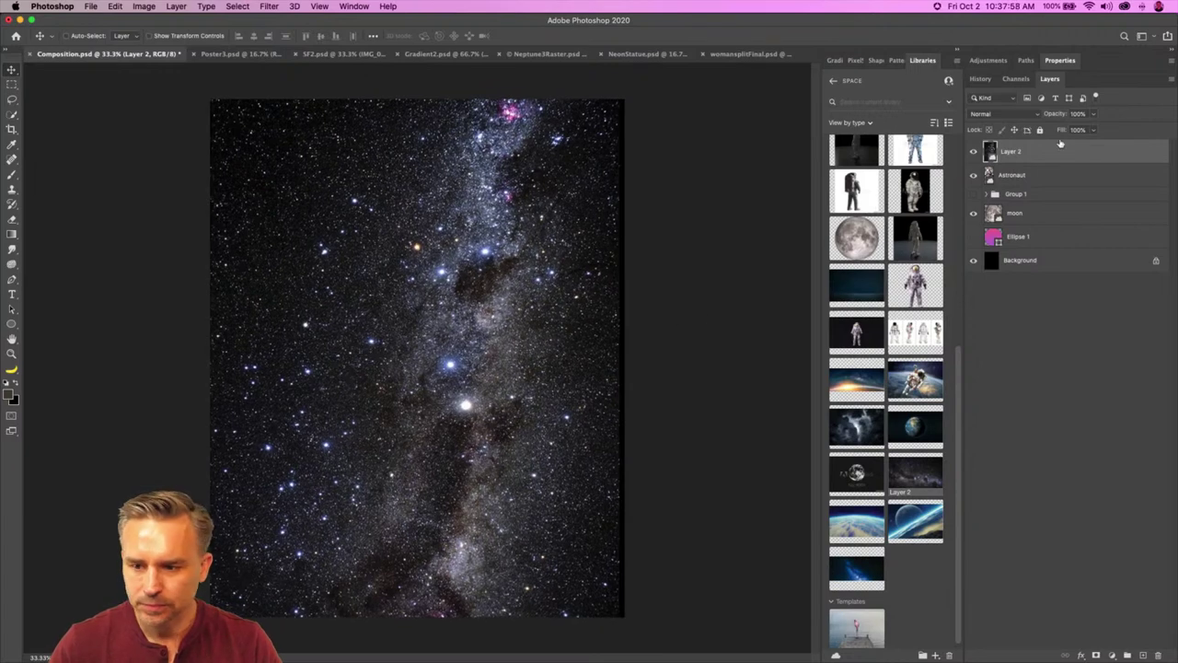
{"action": "left_click_drag", "start_coordinate": [1054, 237], "coordinate": [1055, 230]}
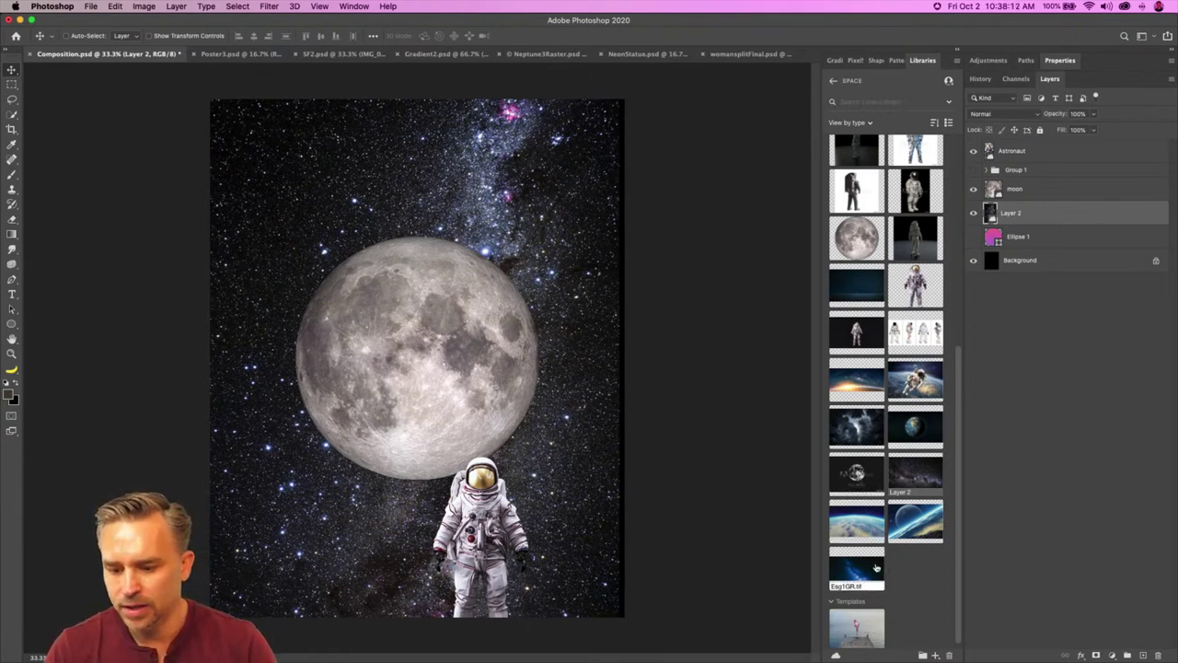
Step: Place the Esg1GR.tif graphic above Layer 2, rotate it -90° and scale and position it to fill the canvas
{"action": "left_click_drag", "start_coordinate": [494, 350], "coordinate": [494, 351]}
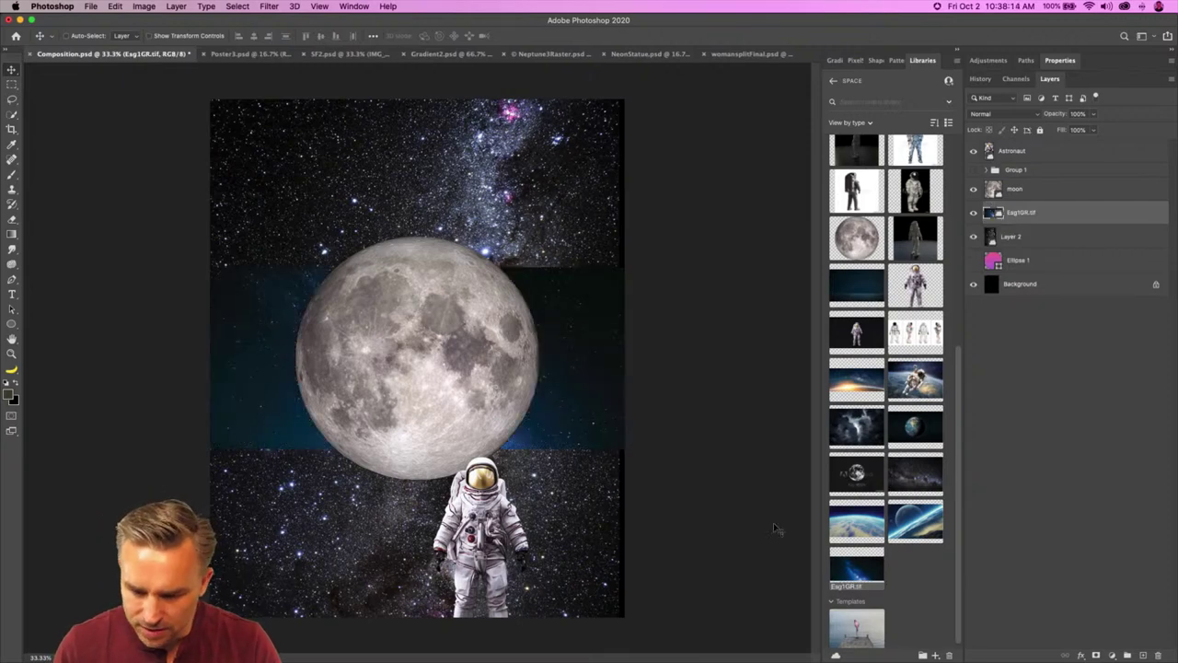
{"action": "left_click_drag", "start_coordinate": [241, 298], "coordinate": [234, 186]}
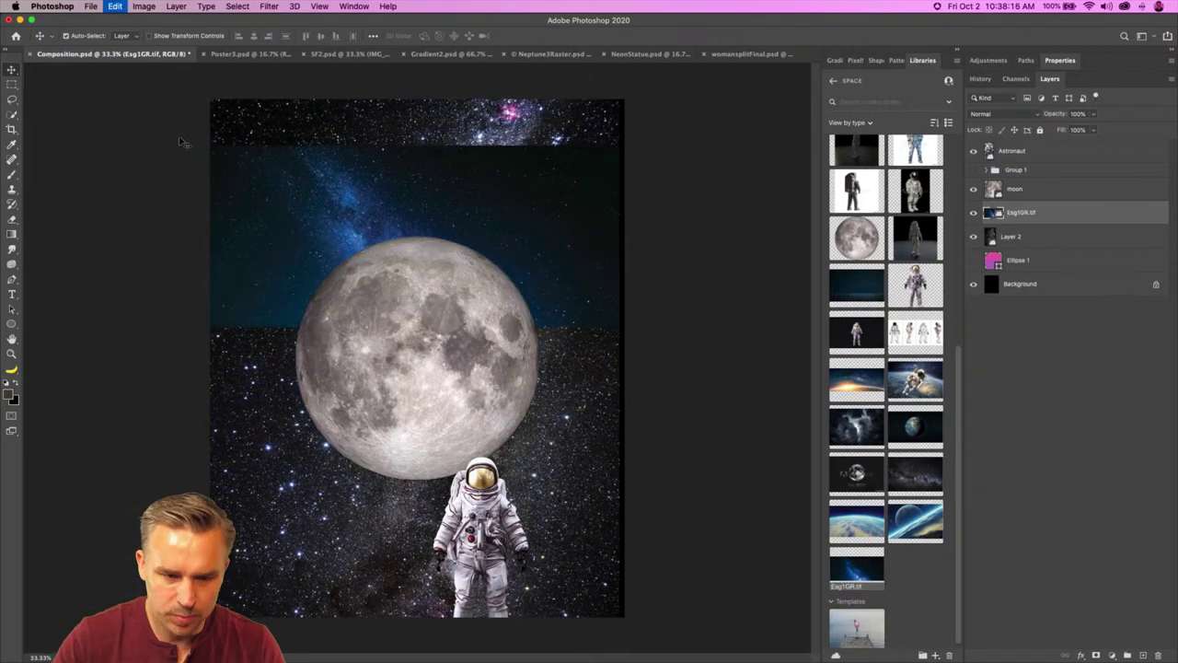
{"action": "key", "text": "ctrl+t"}
{"action": "left_click_drag", "start_coordinate": [200, 135], "coordinate": [309, 460]}
{"action": "left_click_drag", "start_coordinate": [502, 235], "coordinate": [612, 235]}
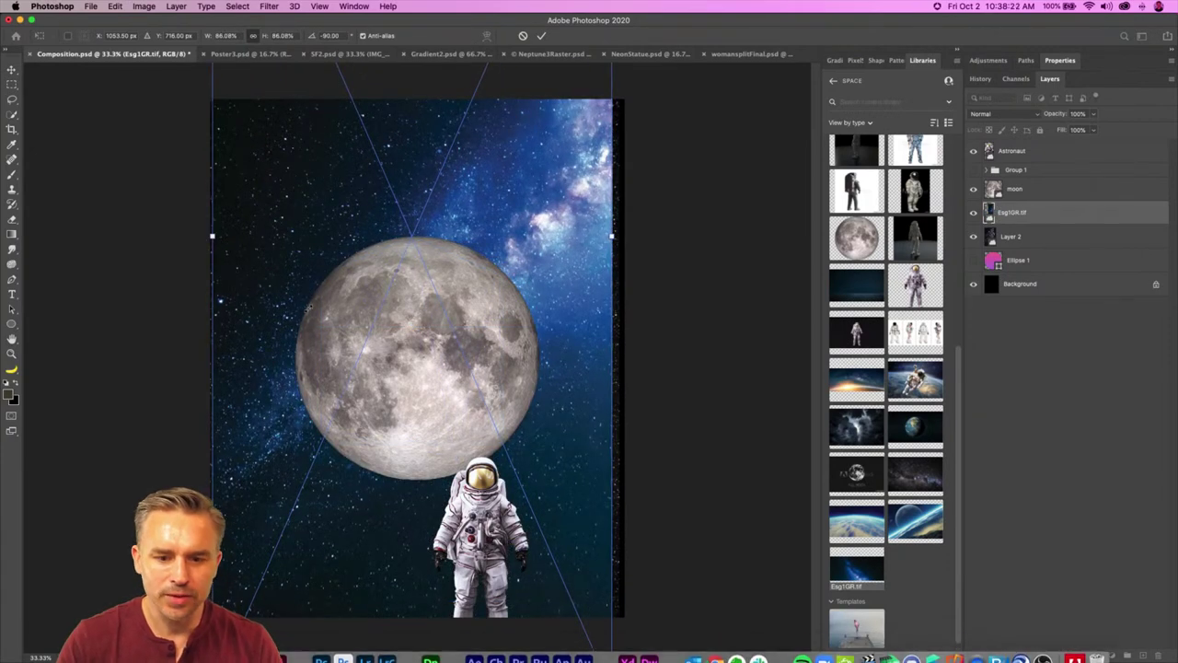
{"action": "left_click_drag", "start_coordinate": [316, 317], "coordinate": [337, 350]}
{"action": "key", "text": "super+minus"}
{"action": "left_click_drag", "start_coordinate": [279, 301], "coordinate": [257, 301]}
{"action": "key", "text": "Return"}
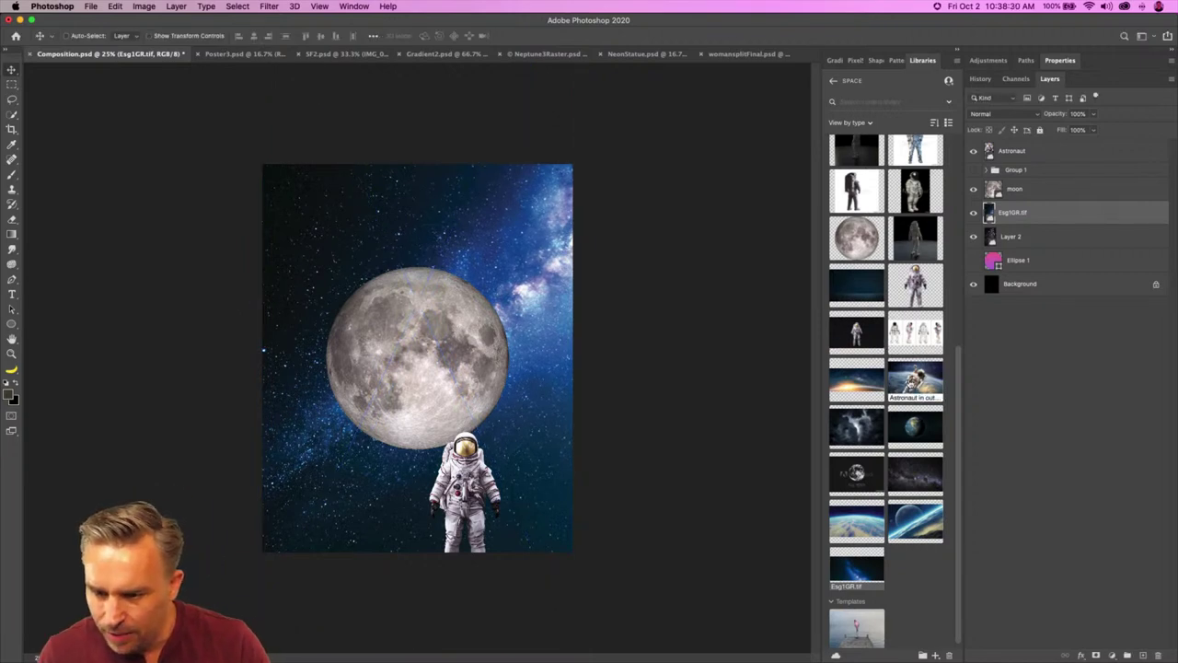
Step: Place the "Astronaut on white. Mixed media" graphic over the moon as the top layer and reposition it near the canvas centre
{"action": "scroll", "coordinate": [912, 385], "scroll_direction": "up", "scroll_amount": 5}
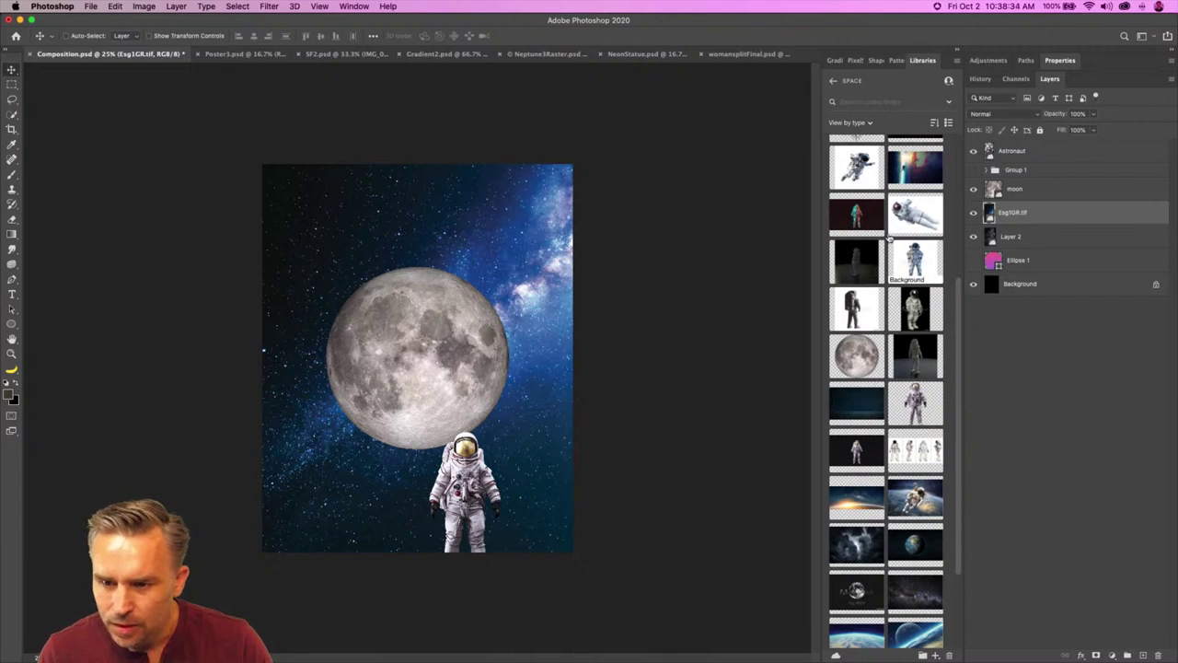
{"action": "left_click_drag", "start_coordinate": [851, 169], "coordinate": [372, 288]}
{"action": "left_click_drag", "start_coordinate": [1046, 213], "coordinate": [1042, 151]}
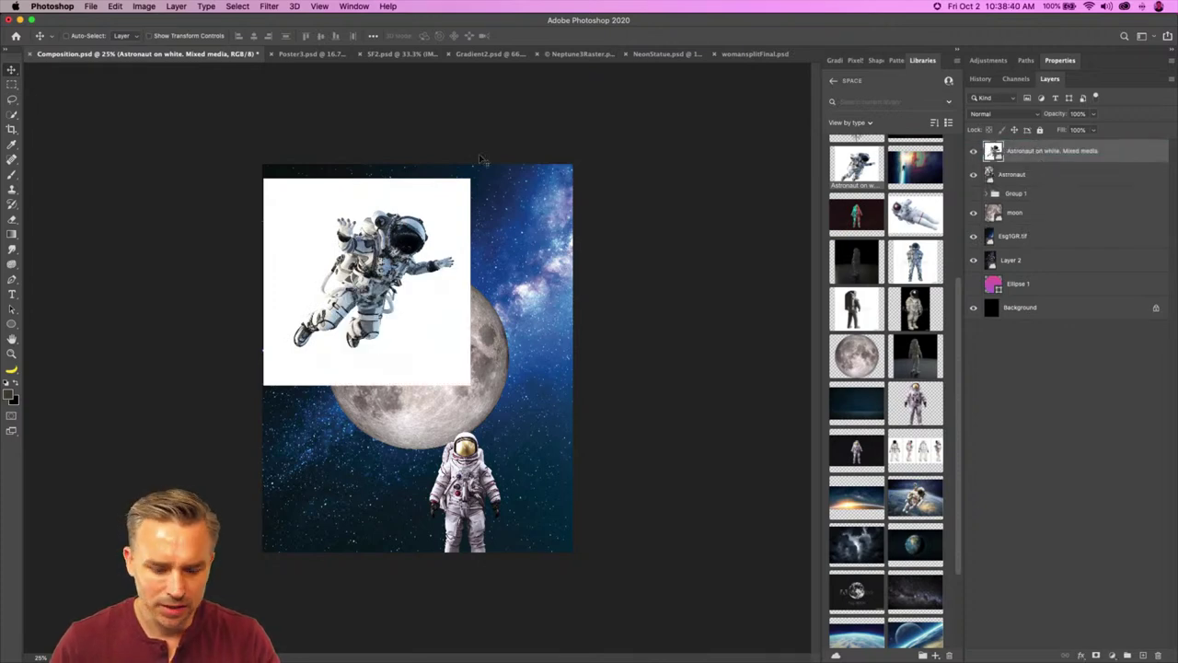
{"action": "key", "text": "super+plus"}
{"action": "key", "text": "super+plus"}
{"action": "scroll", "coordinate": [179, 154], "scroll_direction": "up", "scroll_amount": 3}
{"action": "scroll", "coordinate": [178, 154], "scroll_direction": "left", "scroll_amount": 2}
{"action": "left_click_drag", "start_coordinate": [178, 153], "coordinate": [313, 260]}
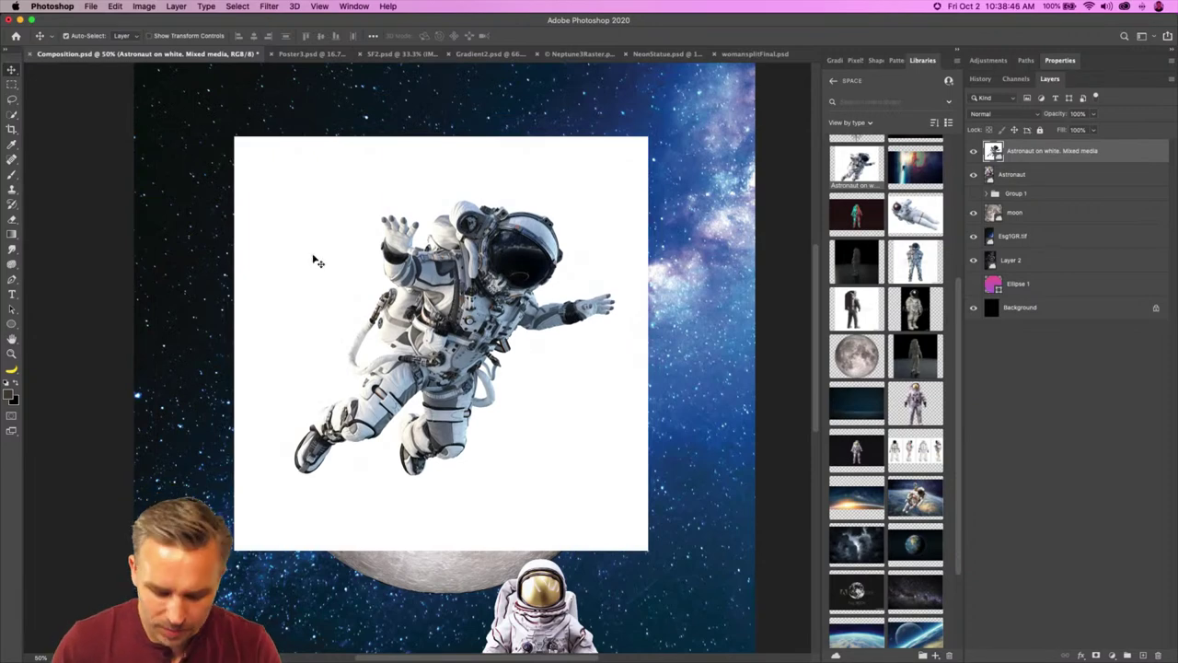
{"action": "key", "text": "super+plus"}
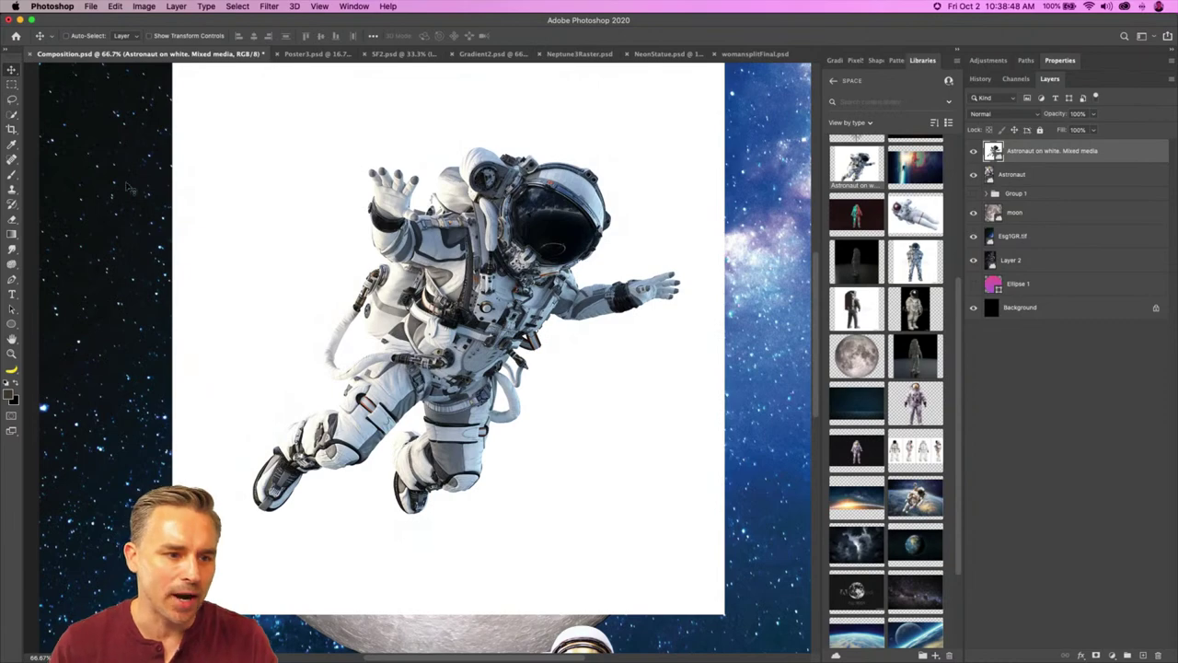
Step: Select the white background around the floating astronaut using the Magic Wand with Point Sample at tolerance 13
{"action": "left_click", "coordinate": [13, 112]}
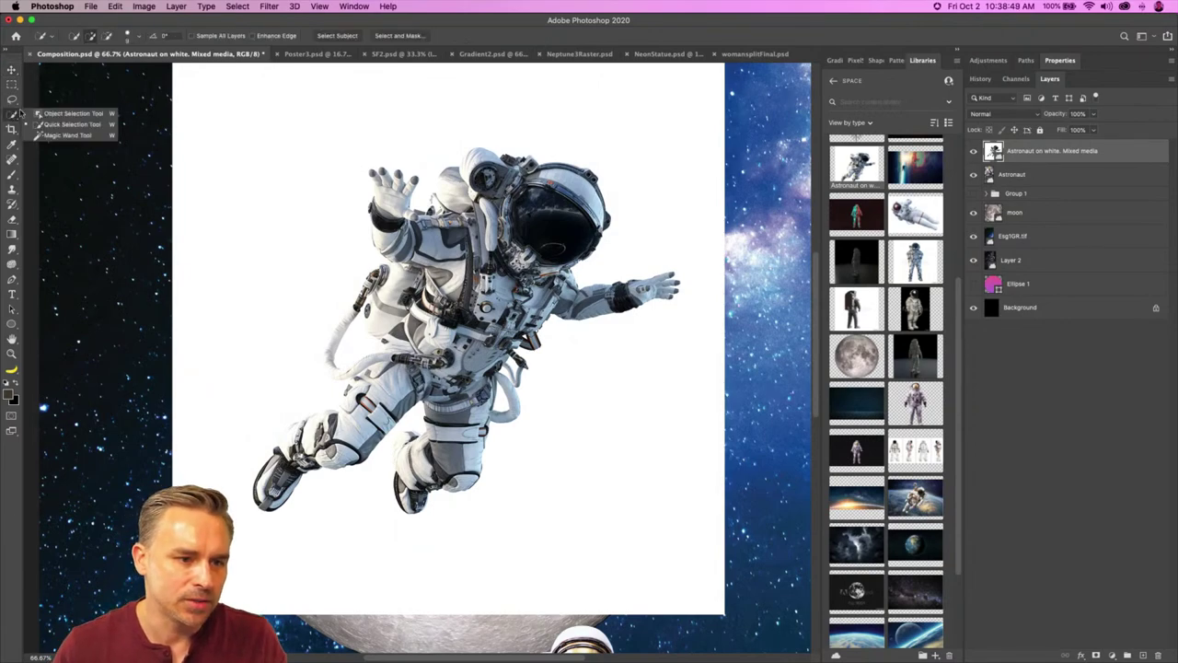
{"action": "left_click", "coordinate": [67, 135]}
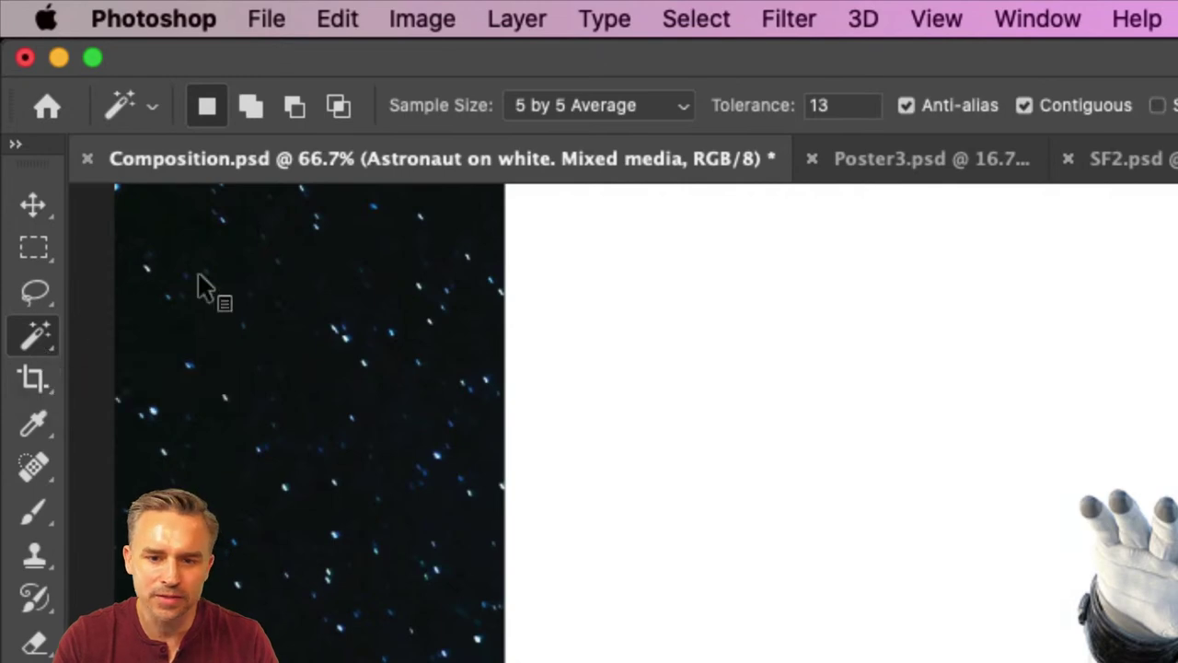
{"action": "left_click", "coordinate": [603, 89]}
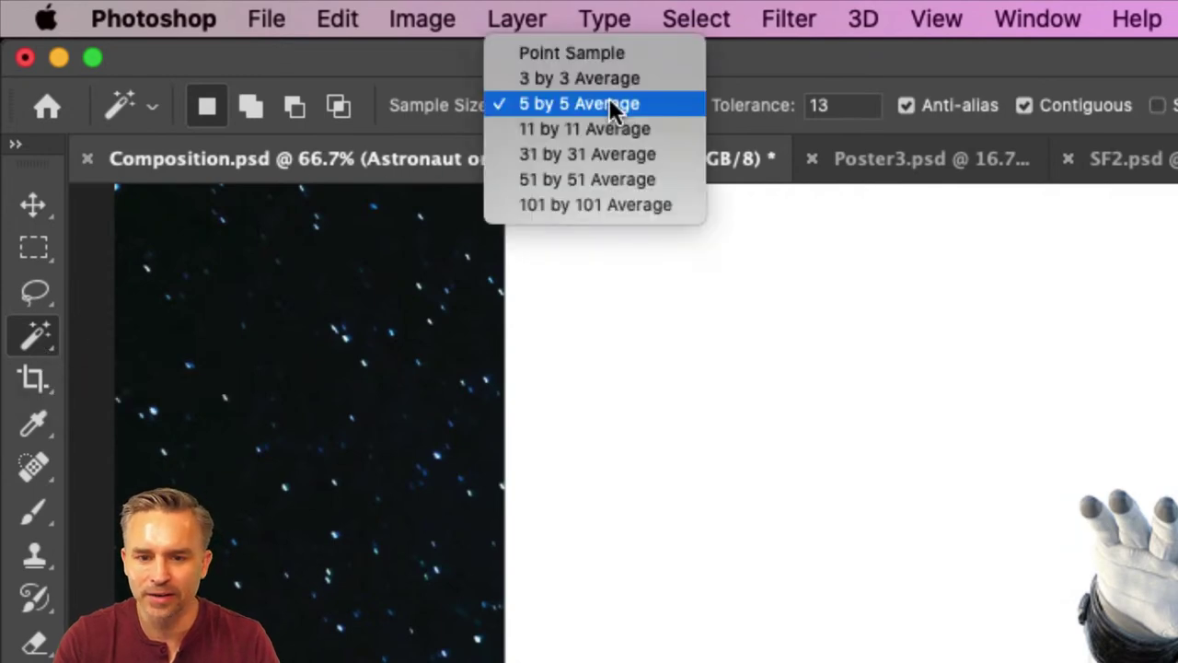
{"action": "left_click", "coordinate": [598, 50]}
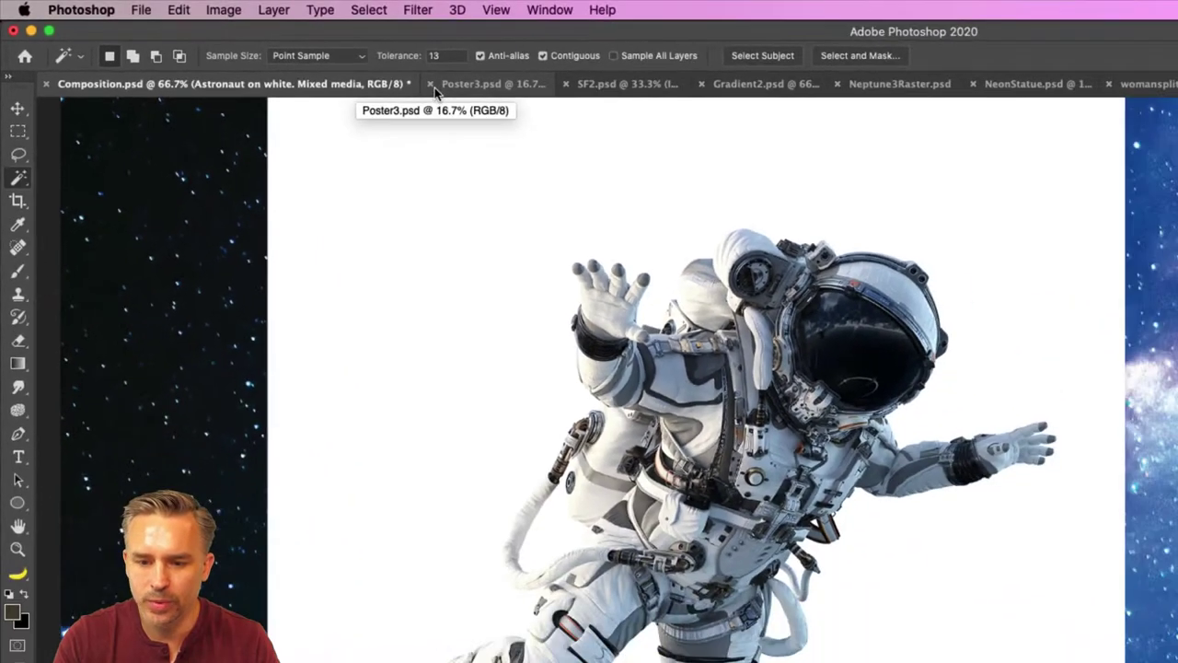
{"action": "left_click", "coordinate": [507, 190]}
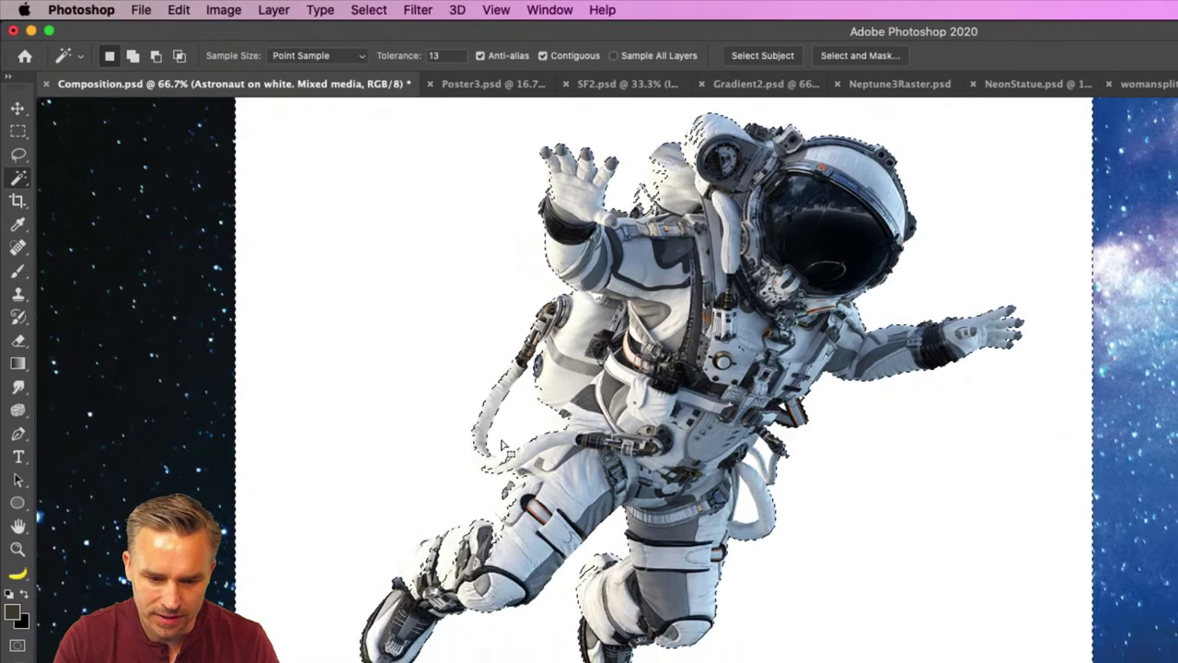
Step: Reselect the white background at Magic Wand tolerance 3, and reduce the tolerance to 0
{"action": "left_click_drag", "start_coordinate": [395, 61], "coordinate": [379, 61]}
{"action": "type", "text": "3"}
{"action": "key", "text": "super+d"}
{"action": "left_click", "coordinate": [409, 191]}
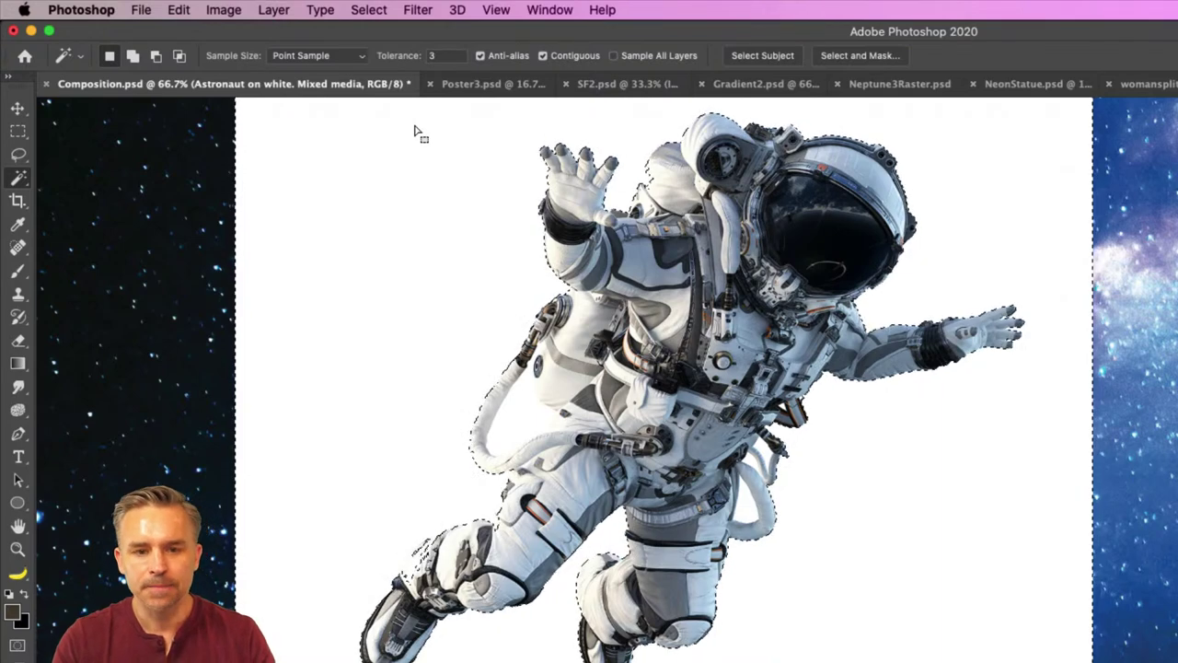
{"action": "left_click_drag", "start_coordinate": [394, 58], "coordinate": [380, 58]}
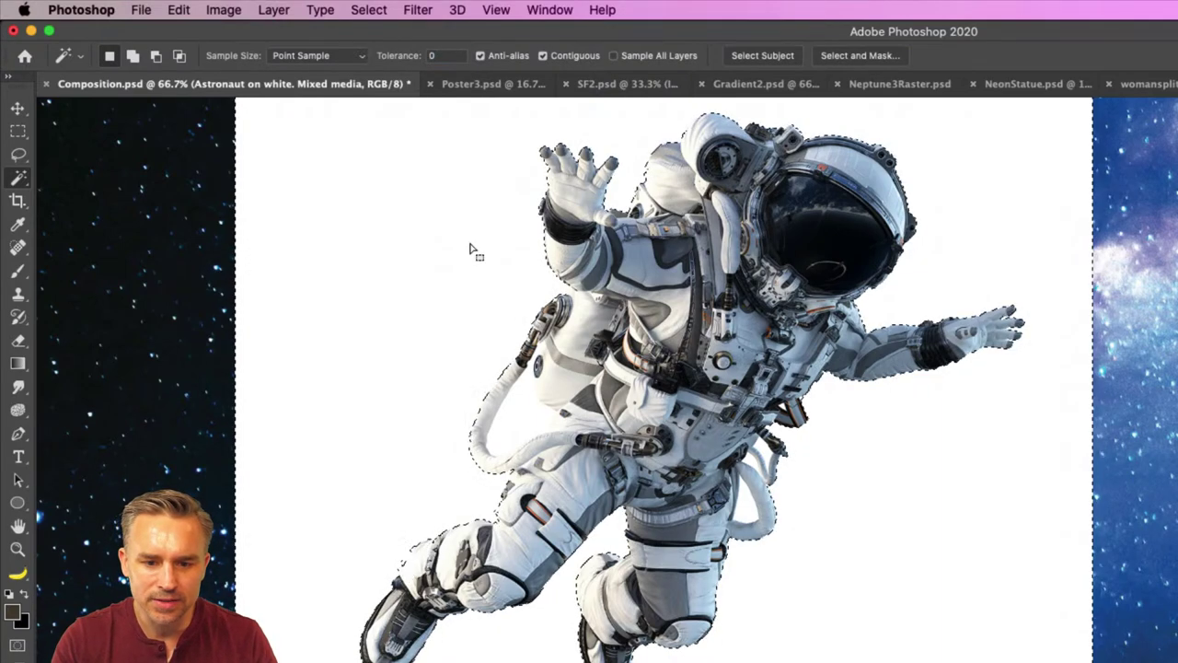
{"action": "scroll", "coordinate": [497, 304], "scroll_direction": "down", "scroll_amount": 3}
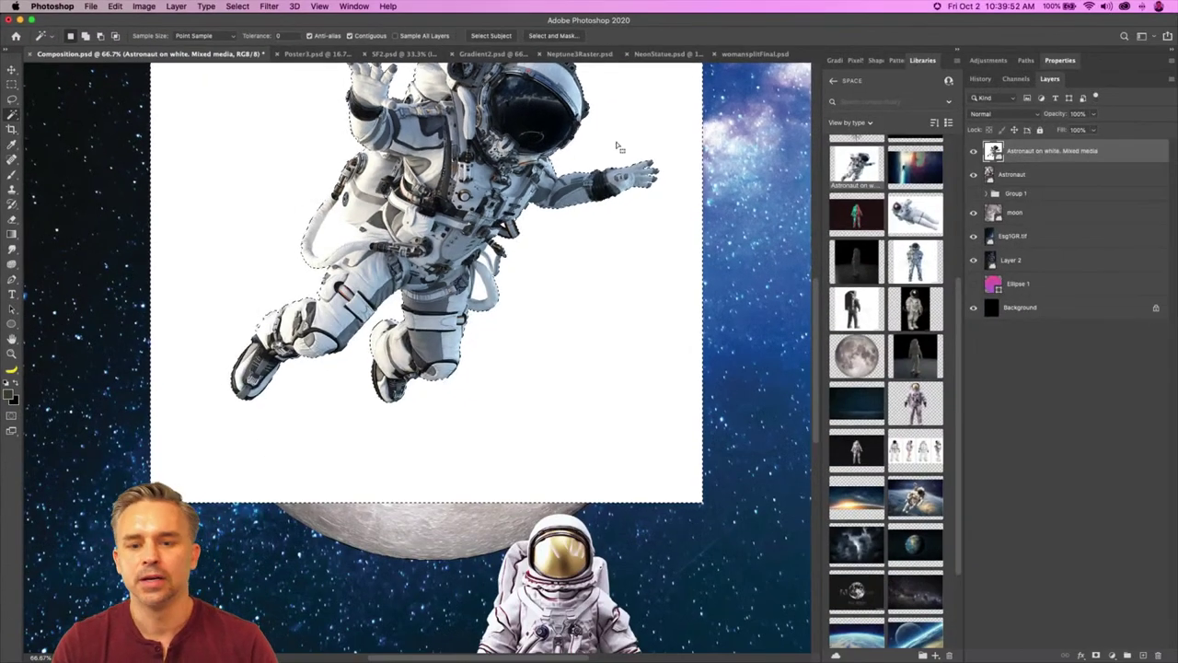
{"action": "scroll", "coordinate": [617, 147], "scroll_direction": "up", "scroll_amount": 5}
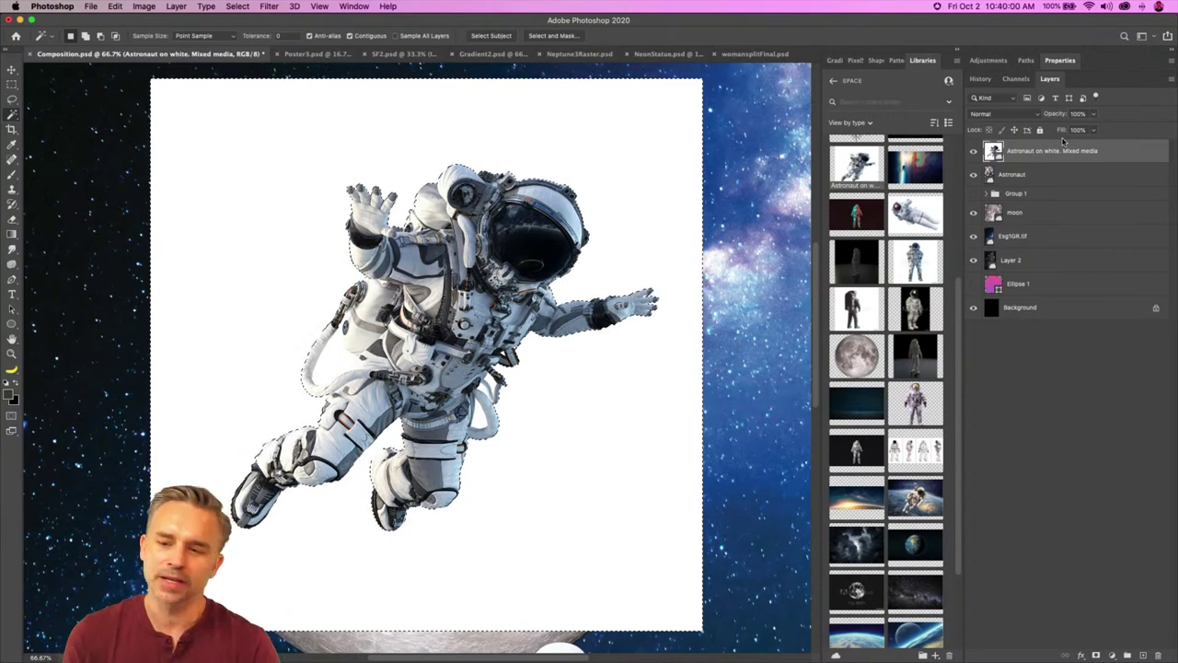
Step: Float the Layers panel beside the astronaut, shorten it, and add an inverted layer mask hiding the selected white background
{"action": "left_click_drag", "start_coordinate": [1049, 79], "coordinate": [624, 102]}
{"action": "left_click_drag", "start_coordinate": [697, 652], "coordinate": [697, 465]}
{"action": "left_click_drag", "start_coordinate": [690, 108], "coordinate": [688, 150]}
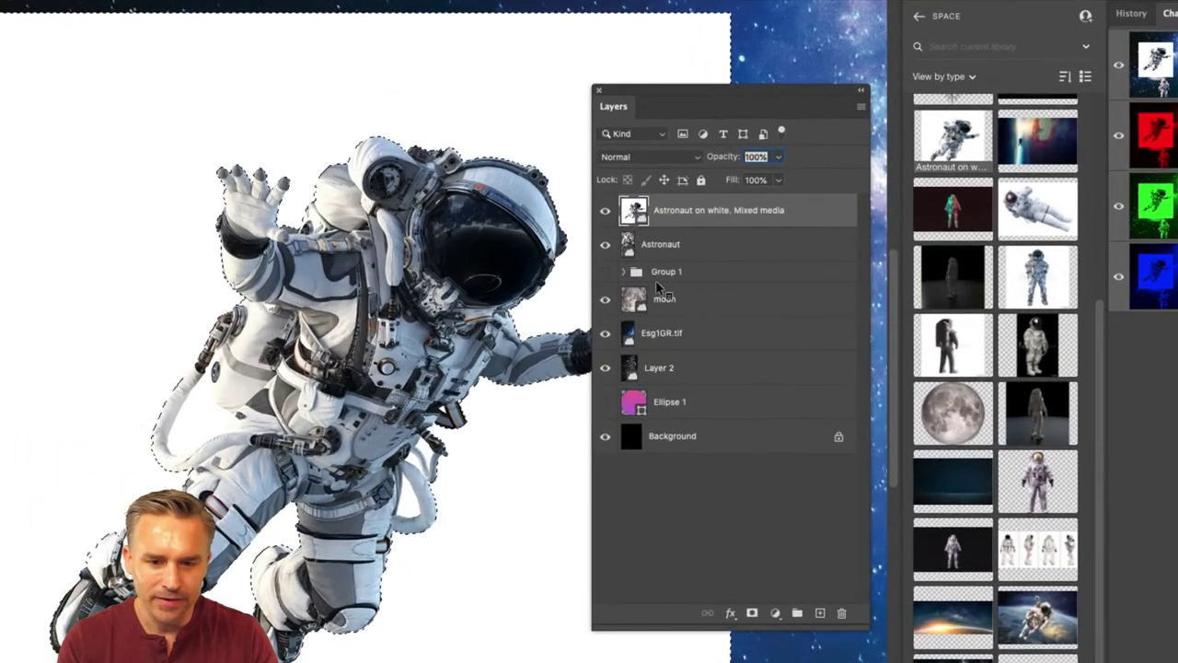
{"action": "left_click_drag", "start_coordinate": [701, 109], "coordinate": [704, 54]}
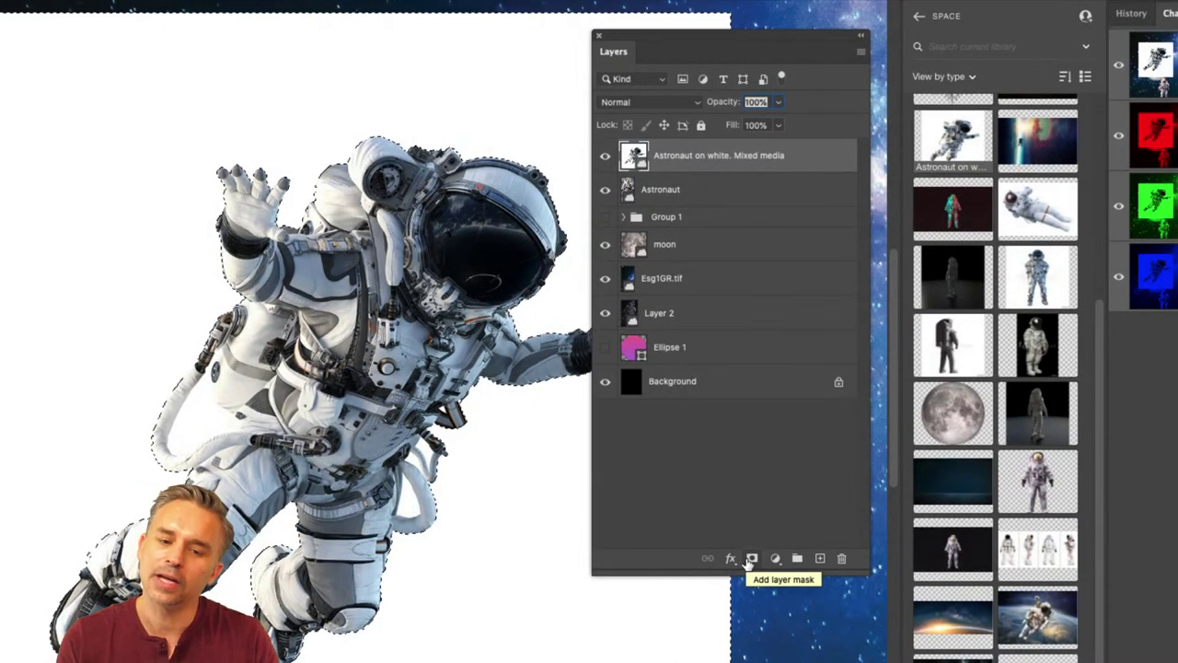
{"action": "left_click", "coordinate": [750, 558]}
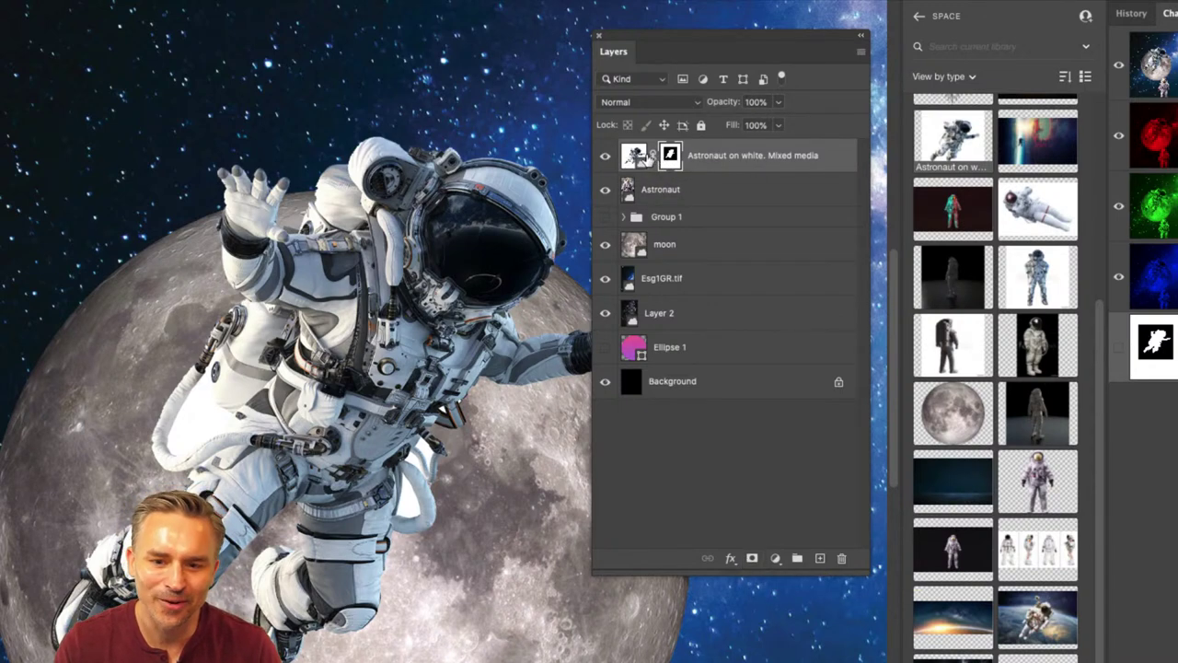
Step: Target the astronaut layer's image and select the leftover white gaps enclosed by the suit's hoses
{"action": "left_click", "coordinate": [633, 157]}
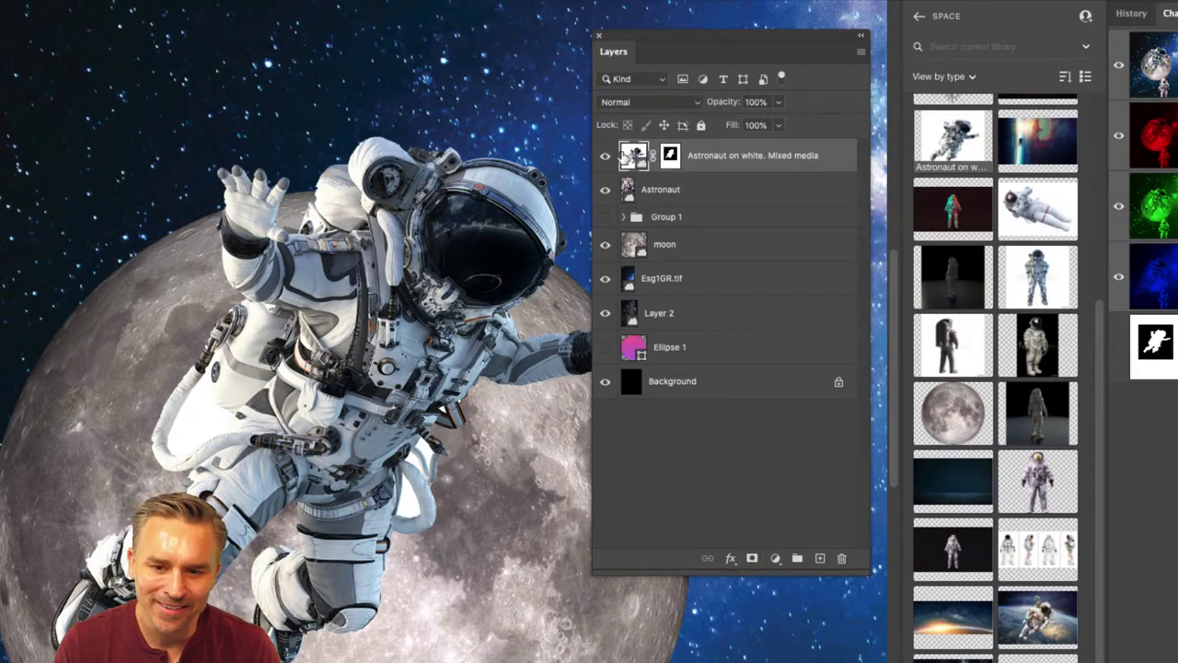
{"action": "left_click", "coordinate": [193, 415]}
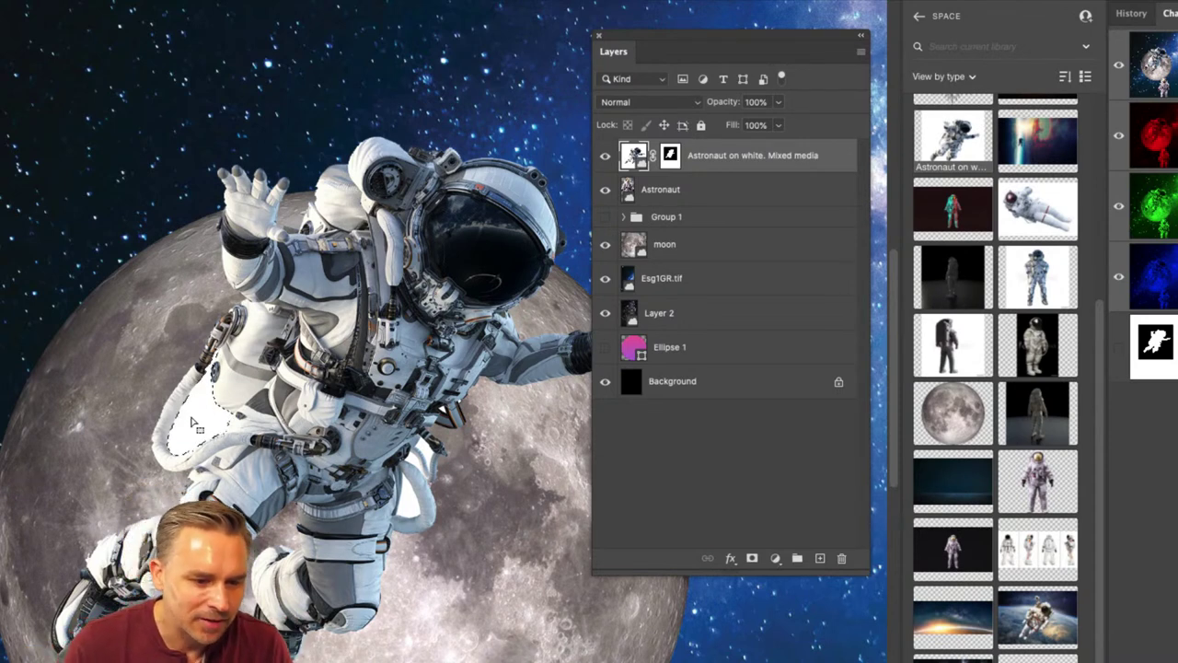
{"action": "left_click", "coordinate": [407, 502], "text": "shift"}
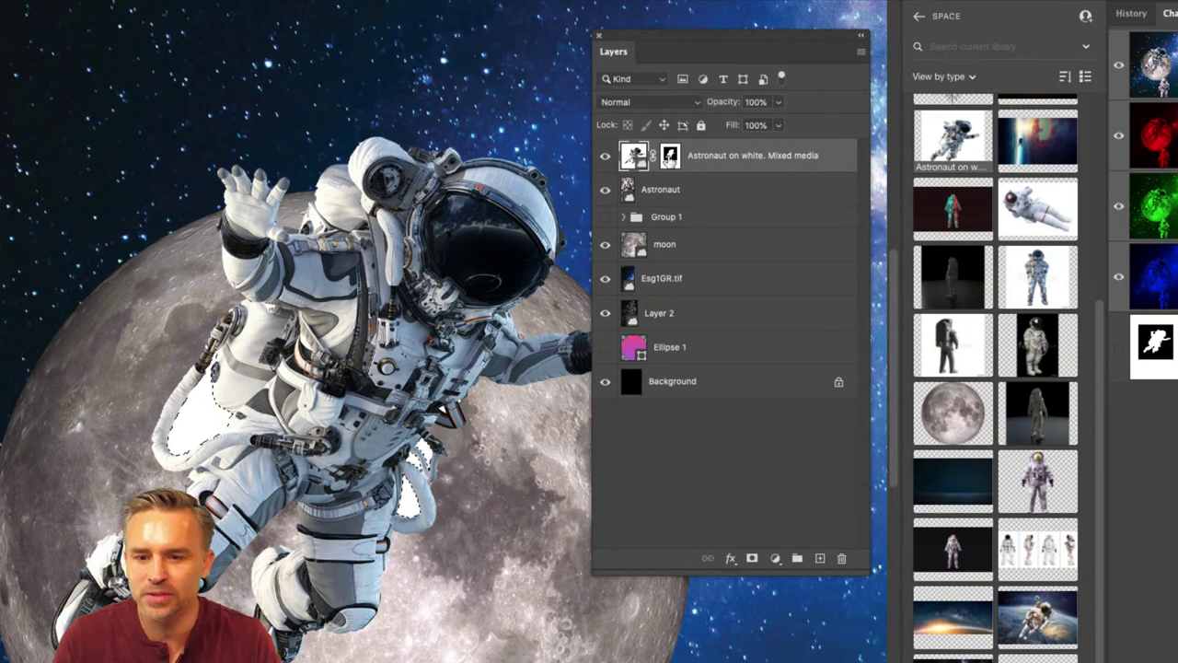
Step: Fill the selected hose gaps on the floating astronaut's layer mask with the foreground color at 100% opacity
{"action": "left_click", "coordinate": [670, 156]}
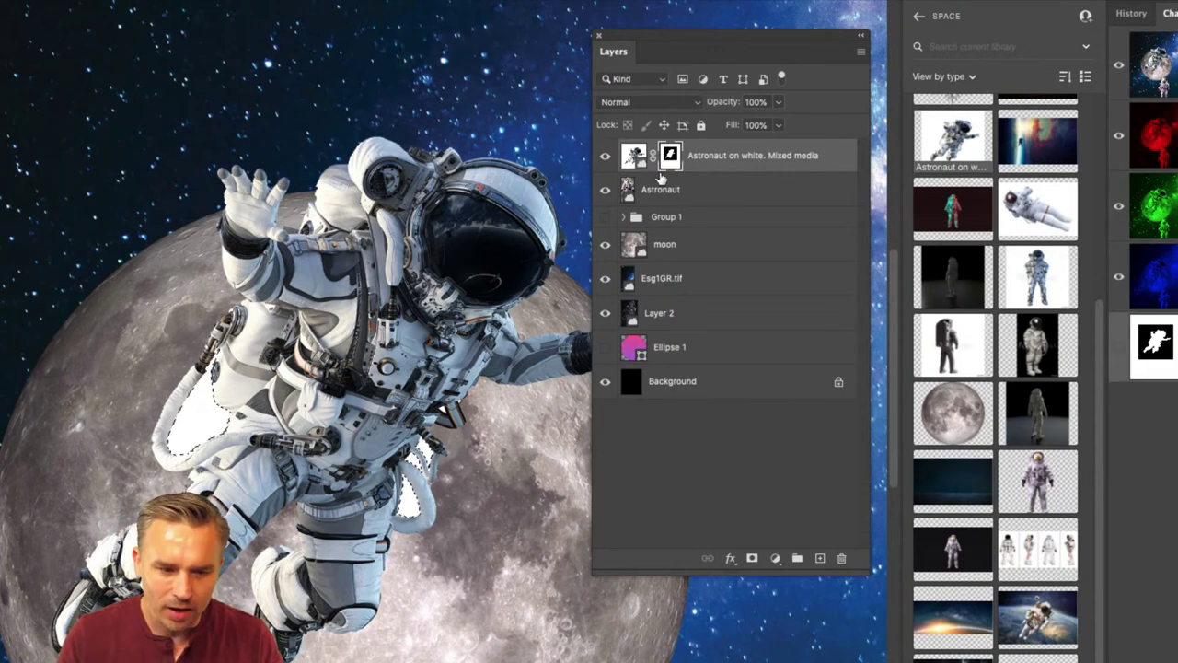
{"action": "key", "text": "shift+BackSpace"}
{"action": "left_click", "coordinate": [548, 256]}
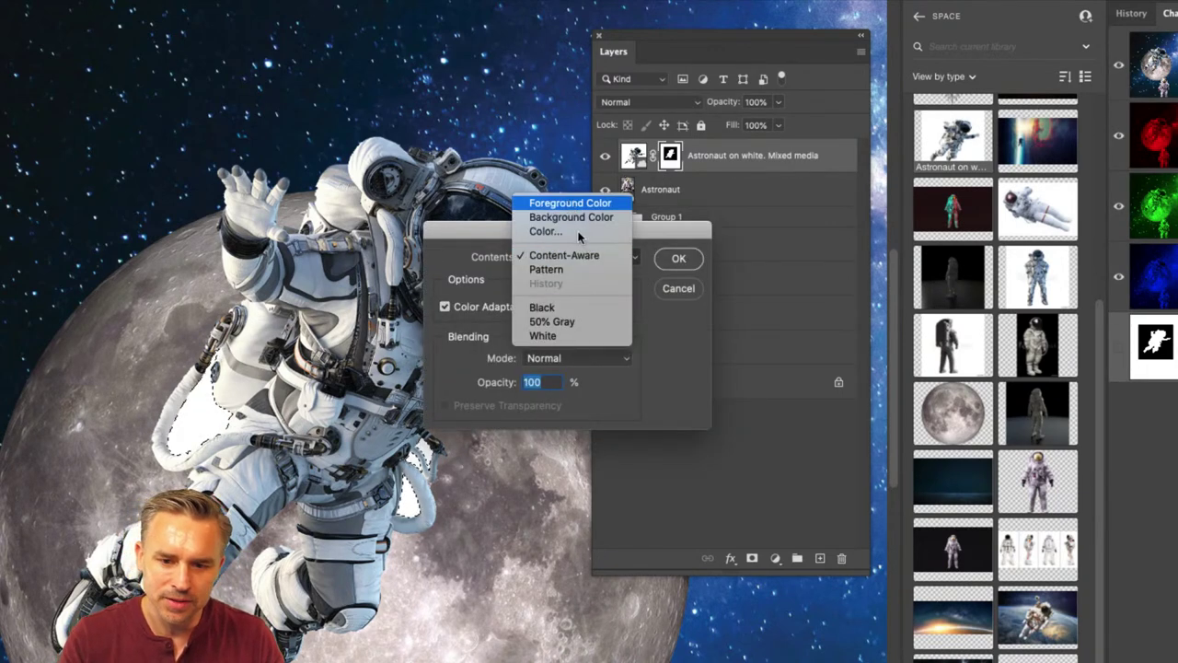
{"action": "left_click", "coordinate": [570, 202]}
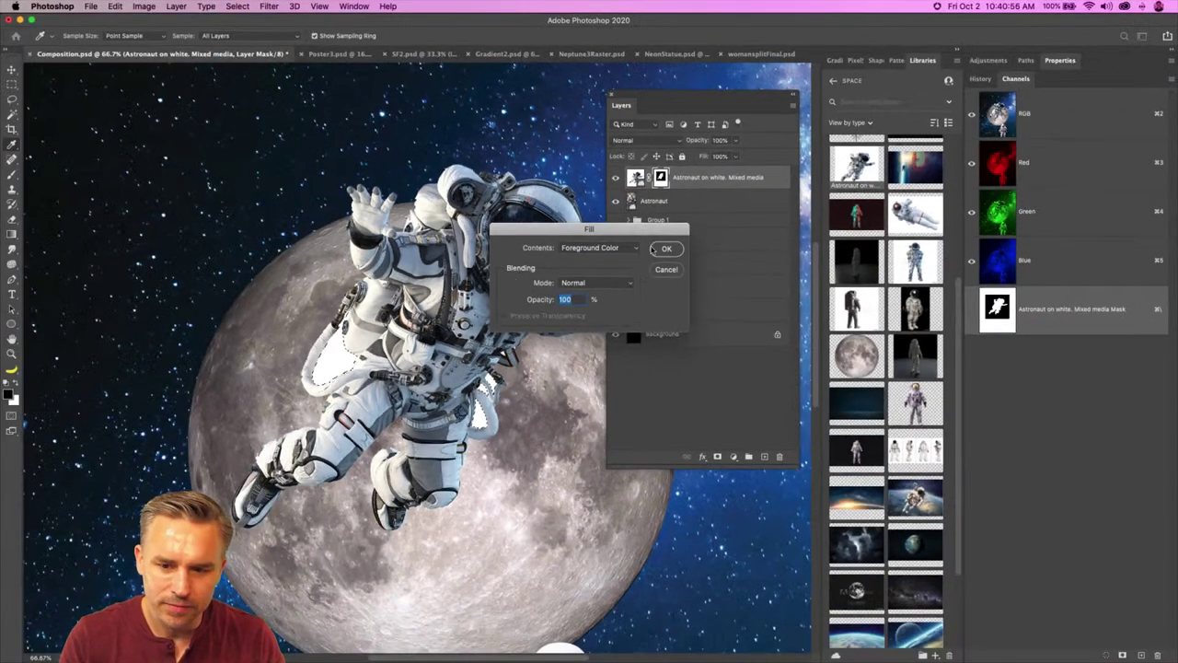
{"action": "left_click", "coordinate": [664, 248]}
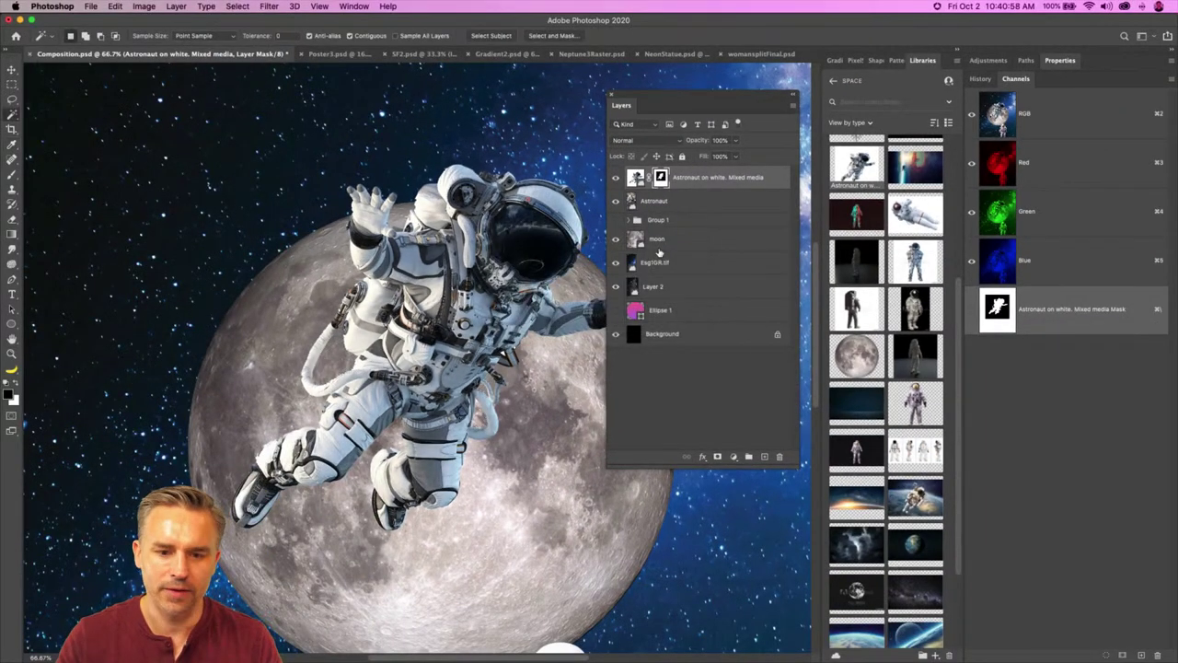
Step: Switch to the Rectangular Marquee tool and dock the floating Layers panel beside History and Channels
{"action": "left_click", "coordinate": [11, 84]}
{"action": "left_click_drag", "start_coordinate": [718, 112], "coordinate": [714, 154]}
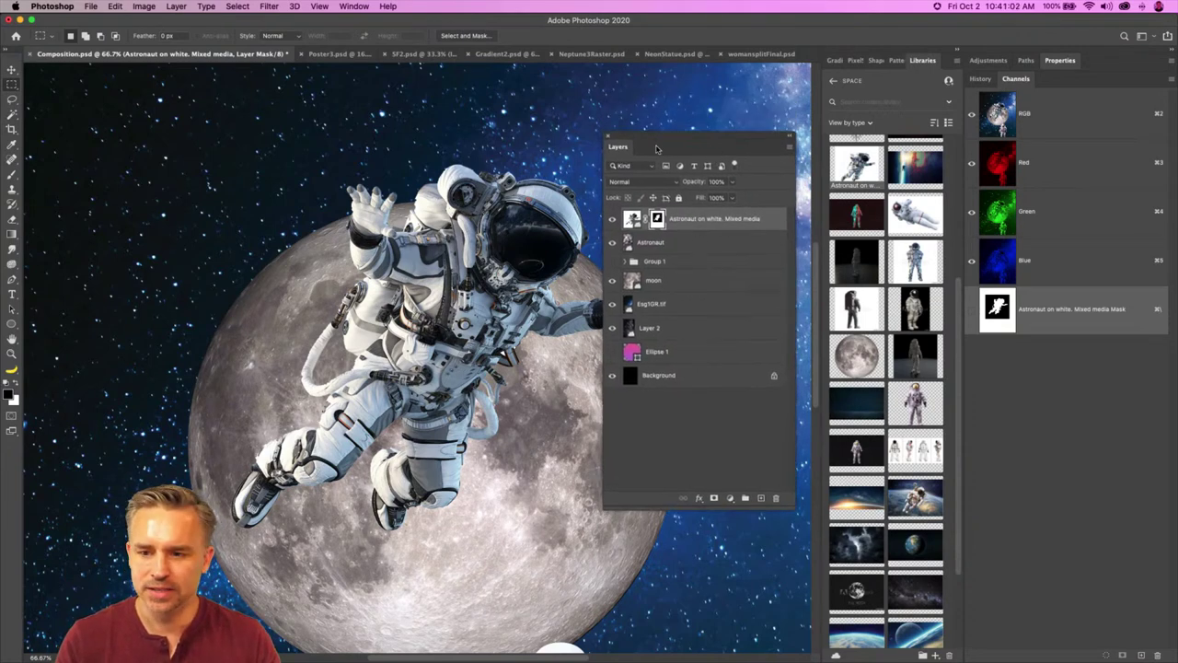
{"action": "left_click_drag", "start_coordinate": [616, 150], "coordinate": [1049, 78]}
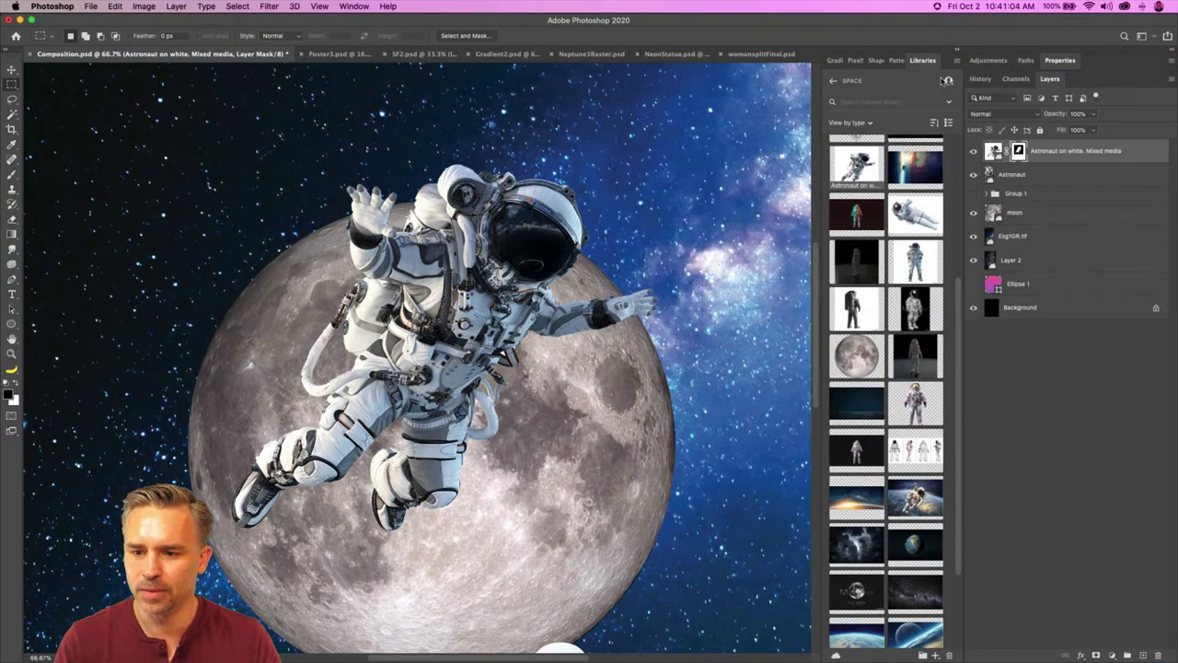
{"action": "scroll", "coordinate": [900, 280], "scroll_direction": "down", "scroll_amount": 2}
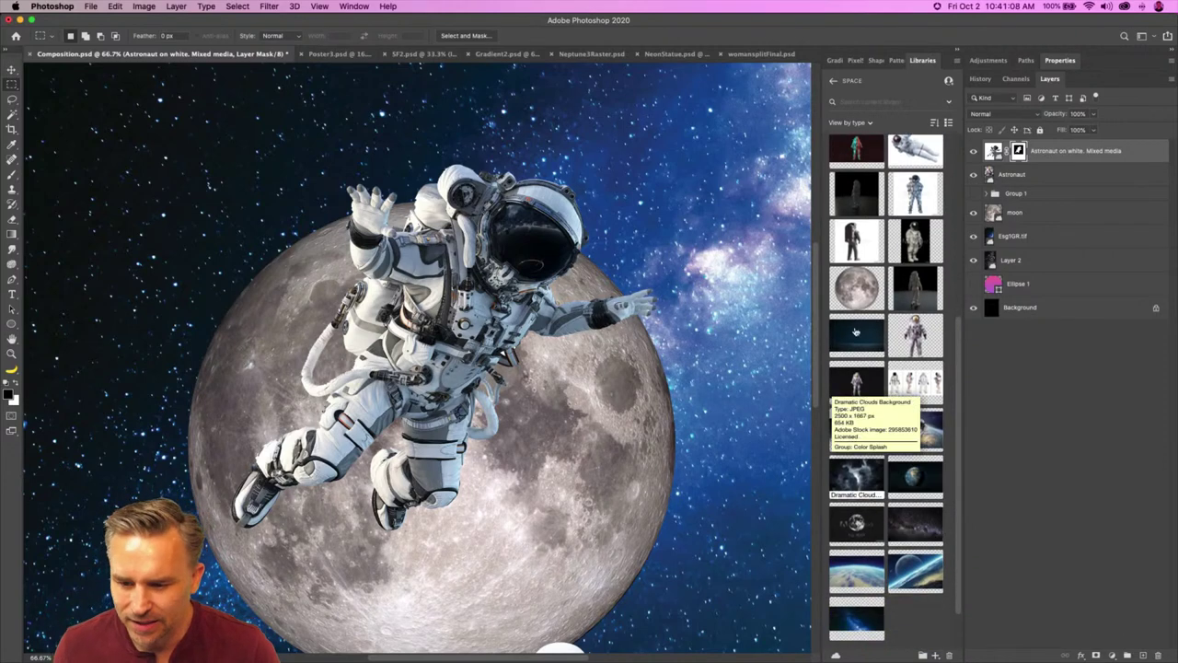
Step: Hide the separate Astronaut layer and convert the masked floating astronaut layer into a smart object
{"action": "key", "text": "super+minus"}
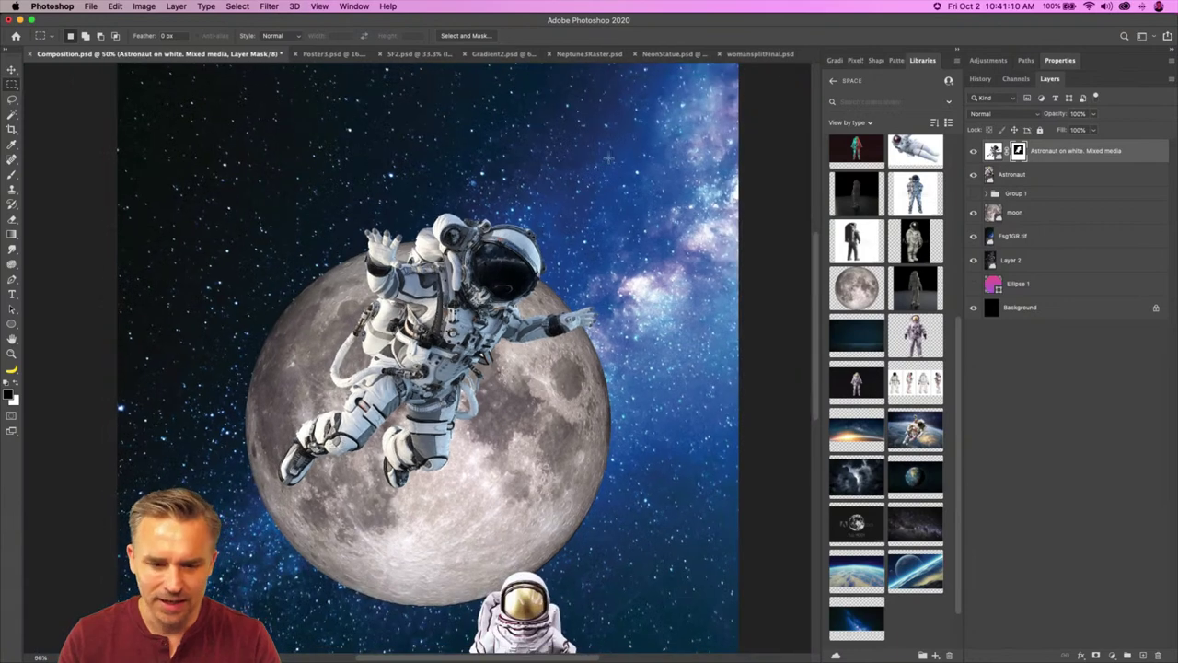
{"action": "left_click", "coordinate": [974, 175]}
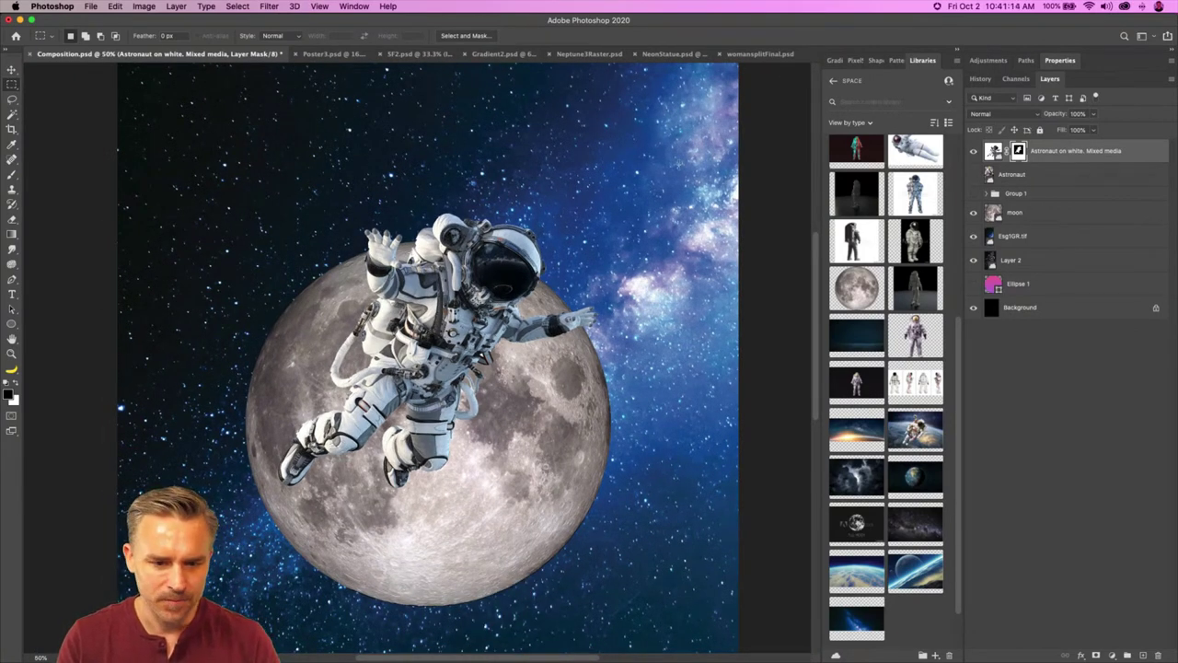
{"action": "key", "text": "super+t"}
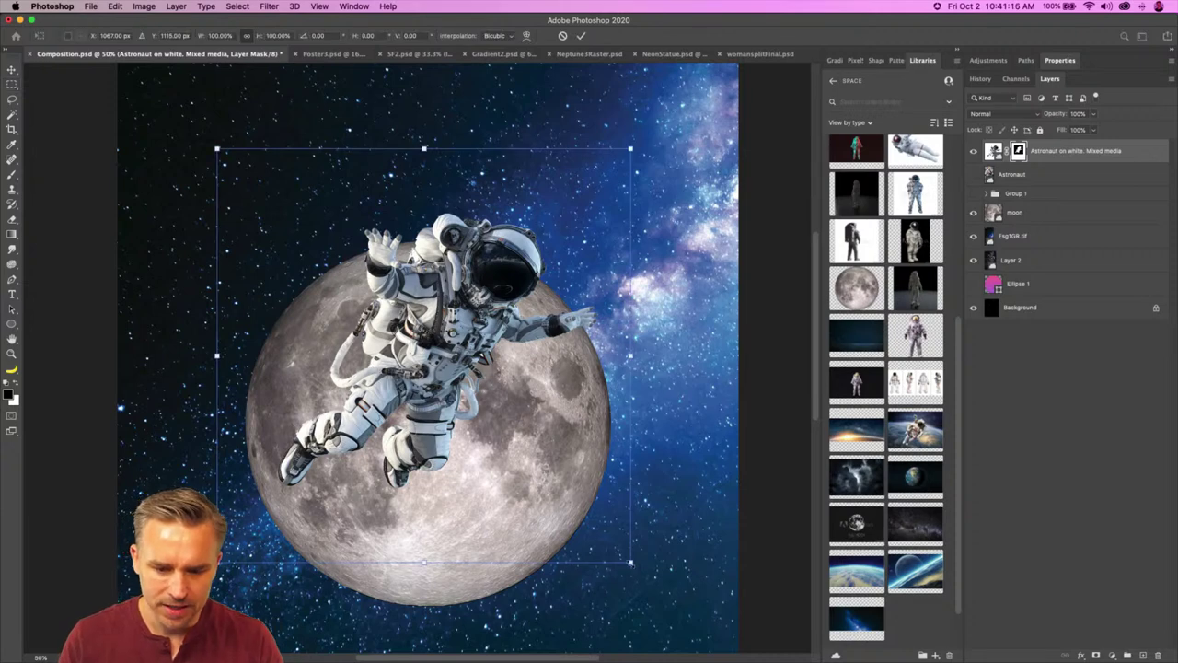
{"action": "key", "text": "Return"}
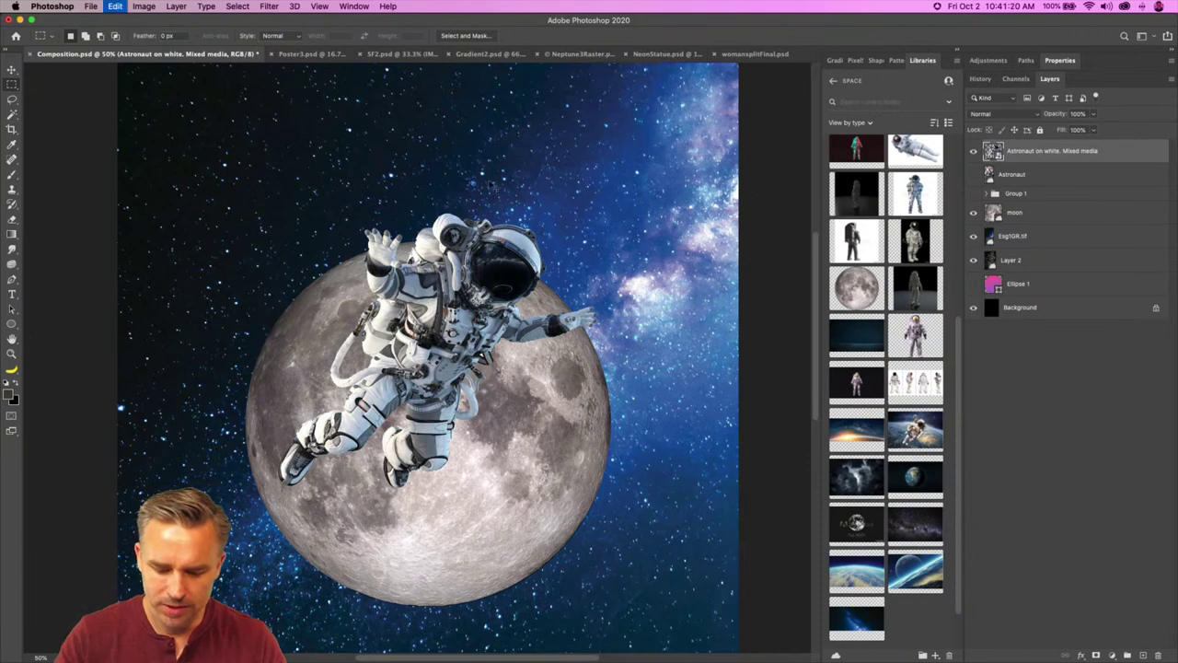
Step: Scale the floating astronaut down to about 568 × 568 px, placing it above the moon's upper-left edge
{"action": "key", "text": "super+t"}
{"action": "left_click_drag", "start_coordinate": [632, 562], "coordinate": [381, 311]}
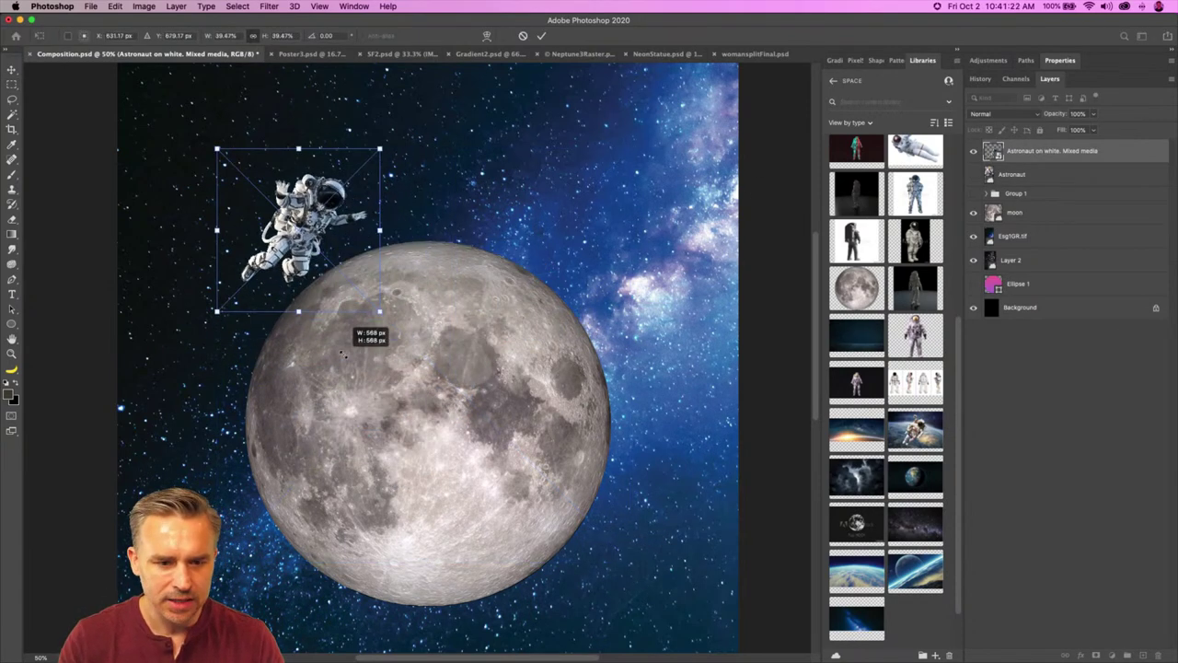
{"action": "key", "text": "Return"}
{"action": "key", "text": "super+minus"}
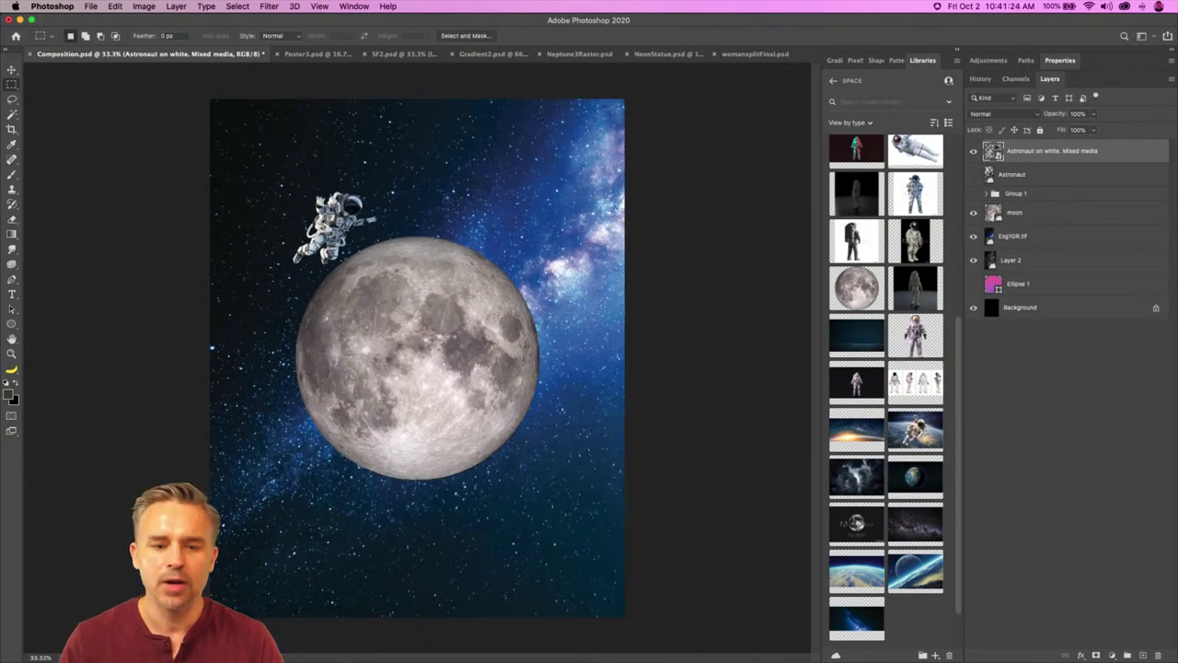
Step: Apply Levels to the moon layer, raising the black input level to deepen its shadows
{"action": "left_click", "coordinate": [1043, 220]}
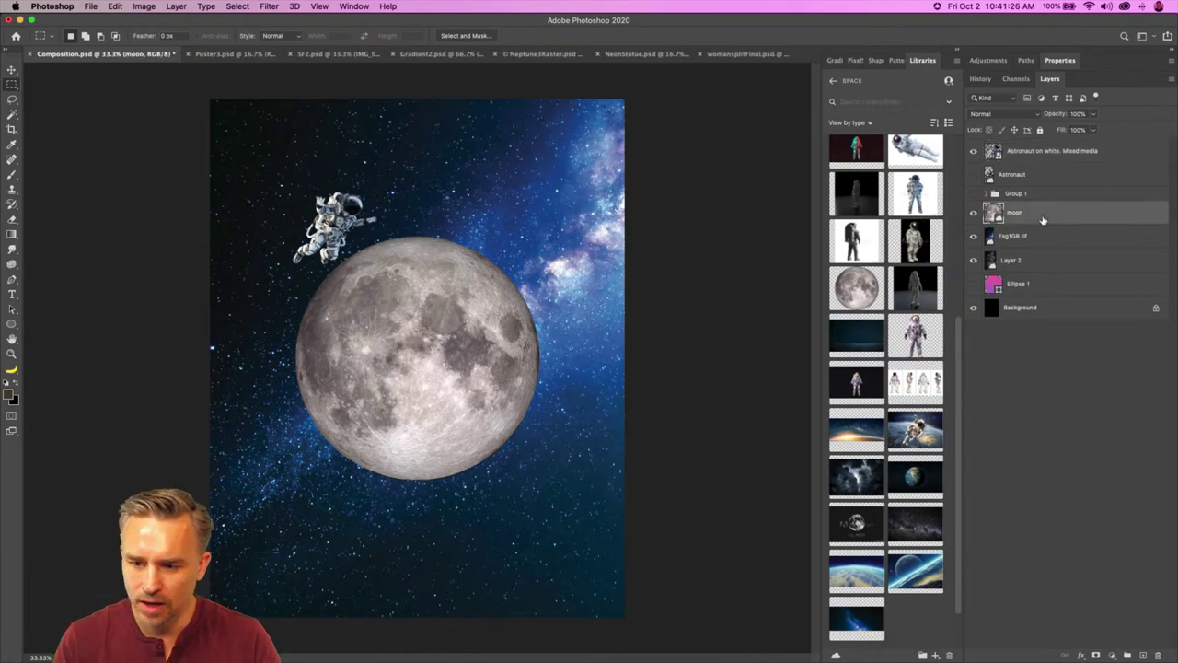
{"action": "key", "text": "super+l"}
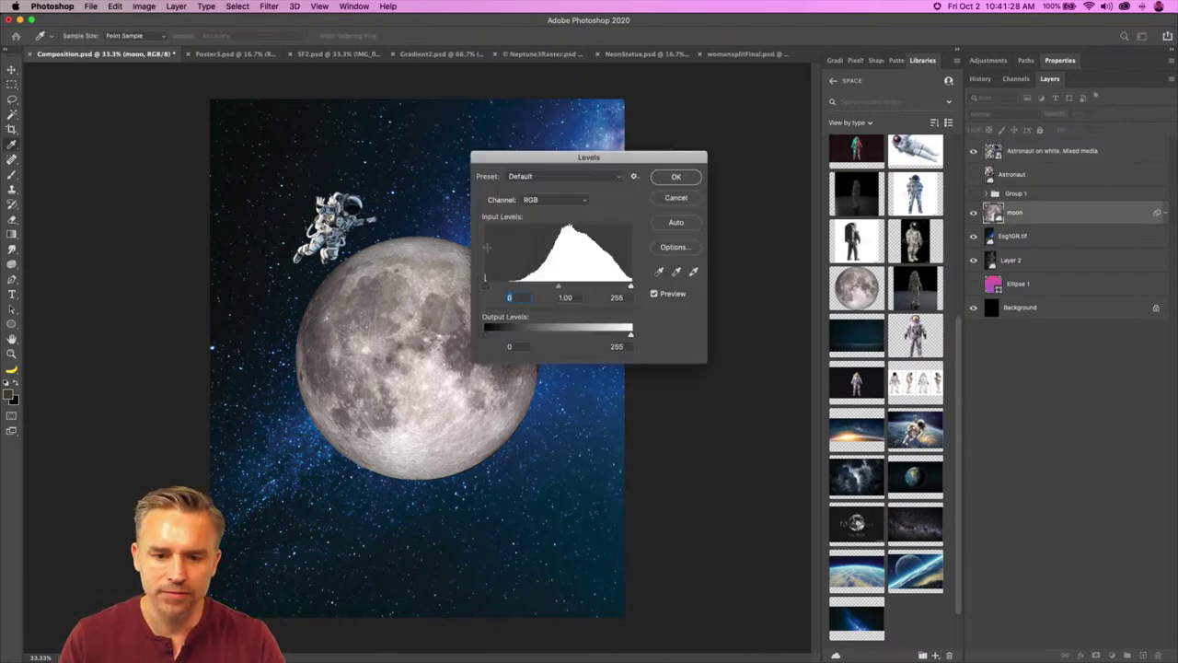
{"action": "mouse_move", "coordinate": [631, 288]}
{"action": "left_mouse_down"}
{"action": "mouse_move", "coordinate": [589, 288]}
{"action": "mouse_move", "coordinate": [632, 287]}
{"action": "left_mouse_up"}
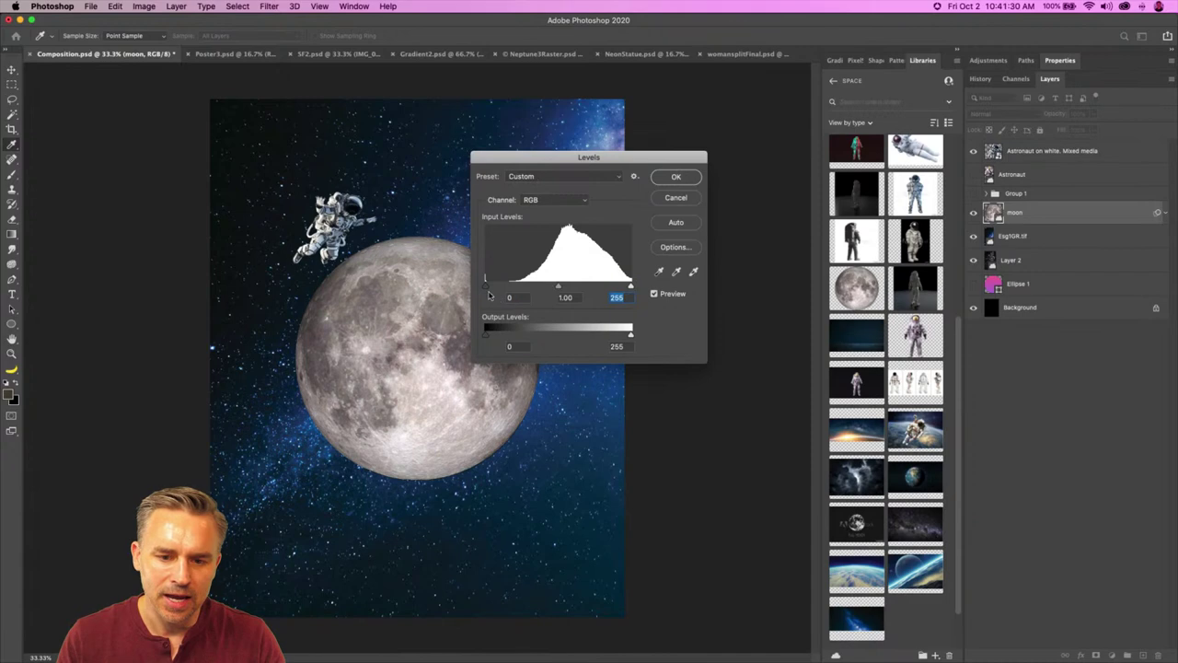
{"action": "left_click_drag", "start_coordinate": [495, 289], "coordinate": [534, 288]}
{"action": "left_click_drag", "start_coordinate": [560, 157], "coordinate": [659, 239]}
{"action": "key", "text": "Return"}
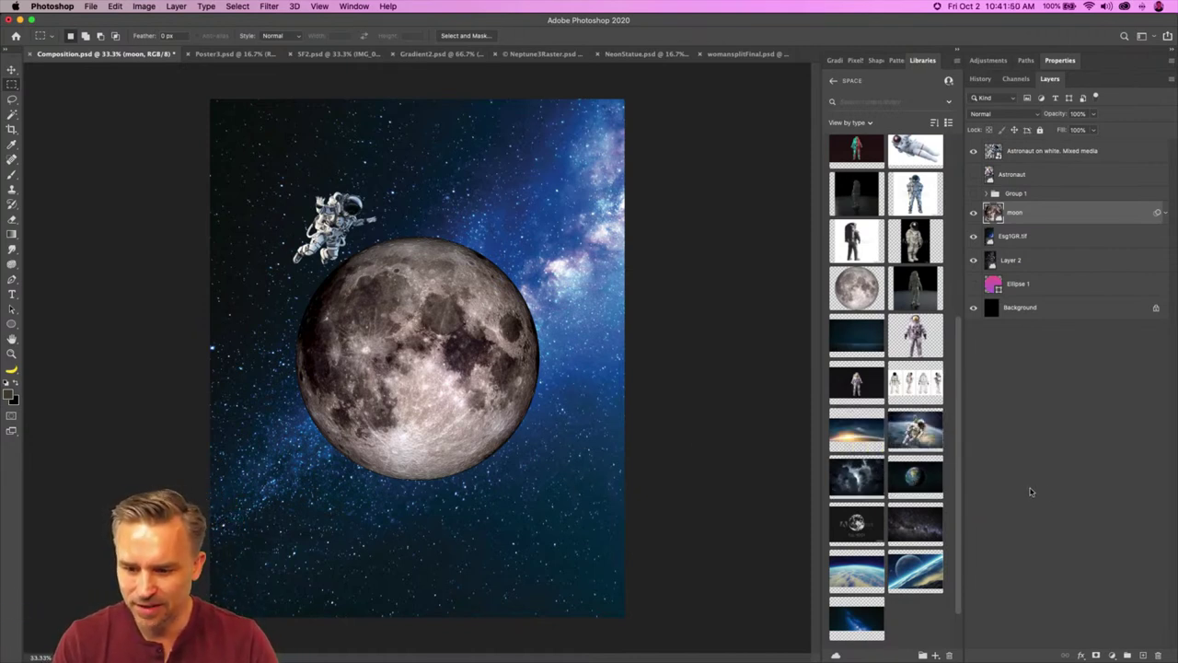
{"action": "left_click", "coordinate": [1087, 501]}
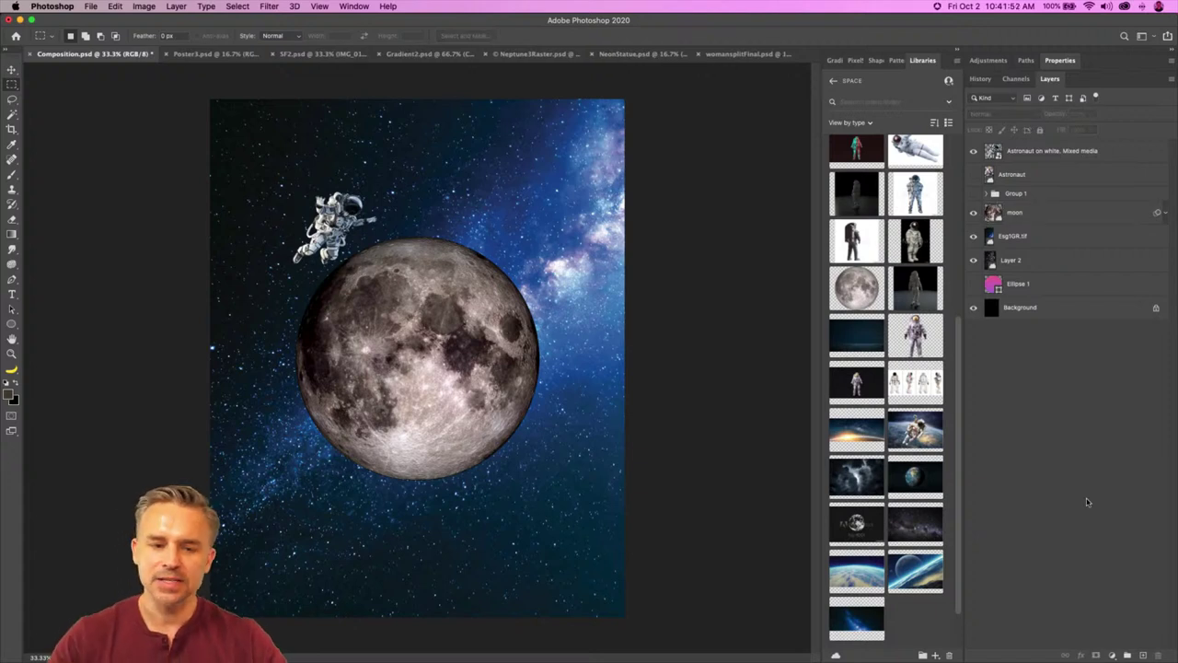
Step: Add a cyan-to-magenta gradient fill clipped to the moon and set its blend mode to Pin Light
{"action": "left_click", "coordinate": [1069, 214]}
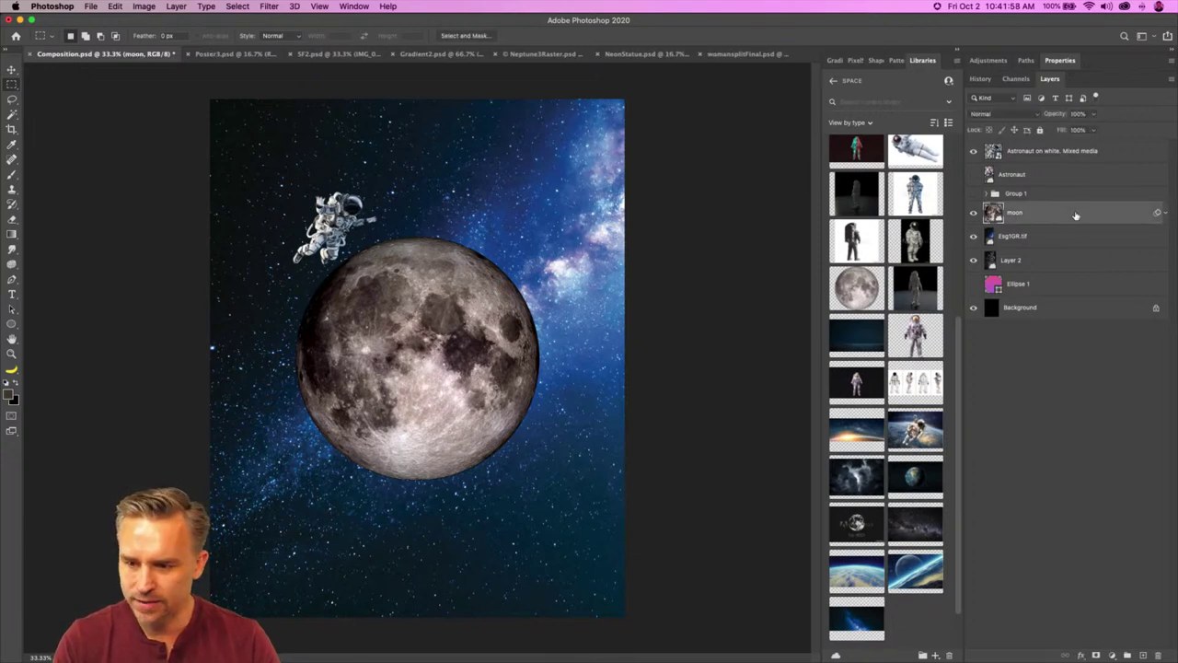
{"action": "left_click", "coordinate": [834, 60]}
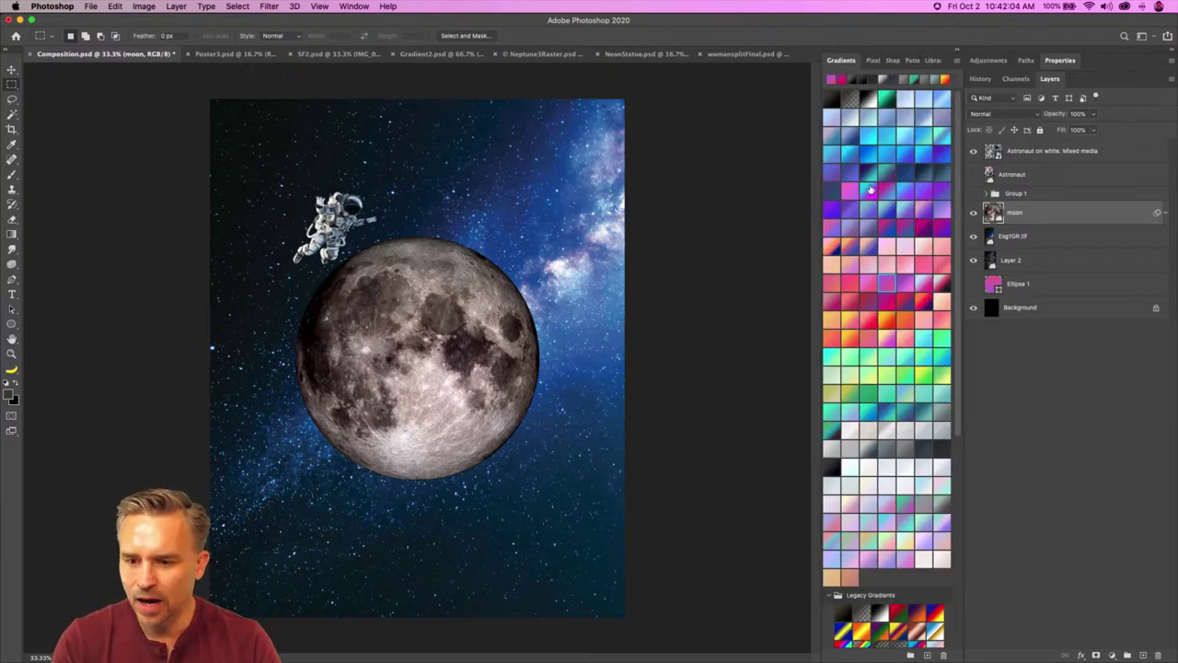
{"action": "left_click", "coordinate": [873, 193]}
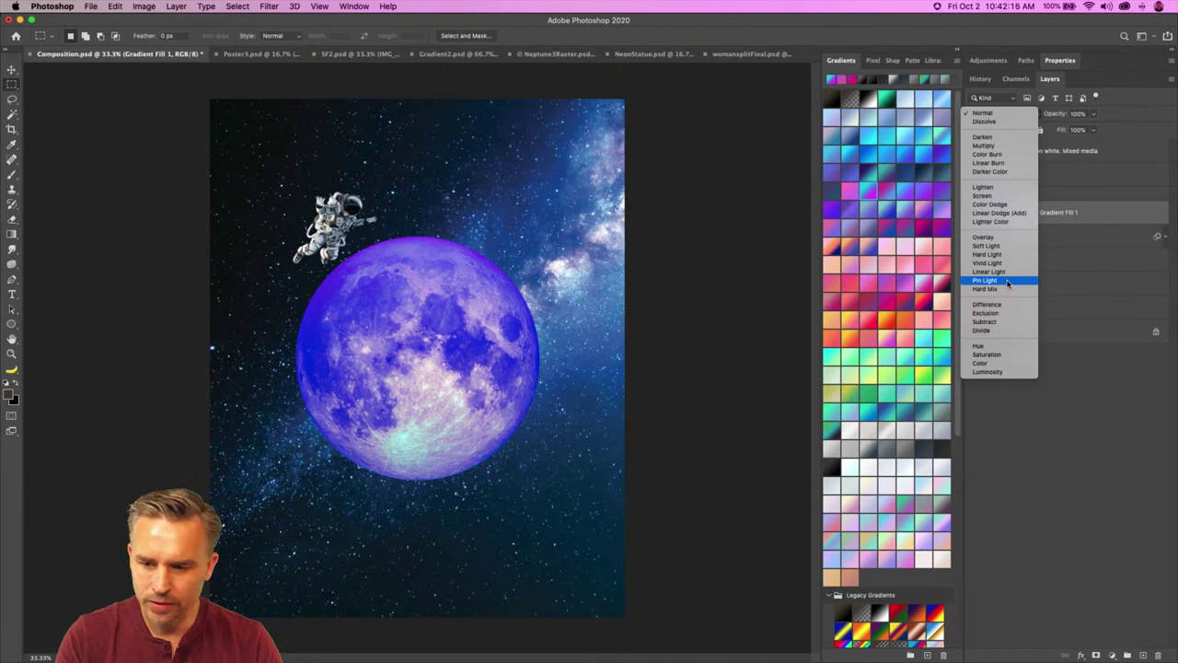
{"action": "left_click", "coordinate": [1008, 281]}
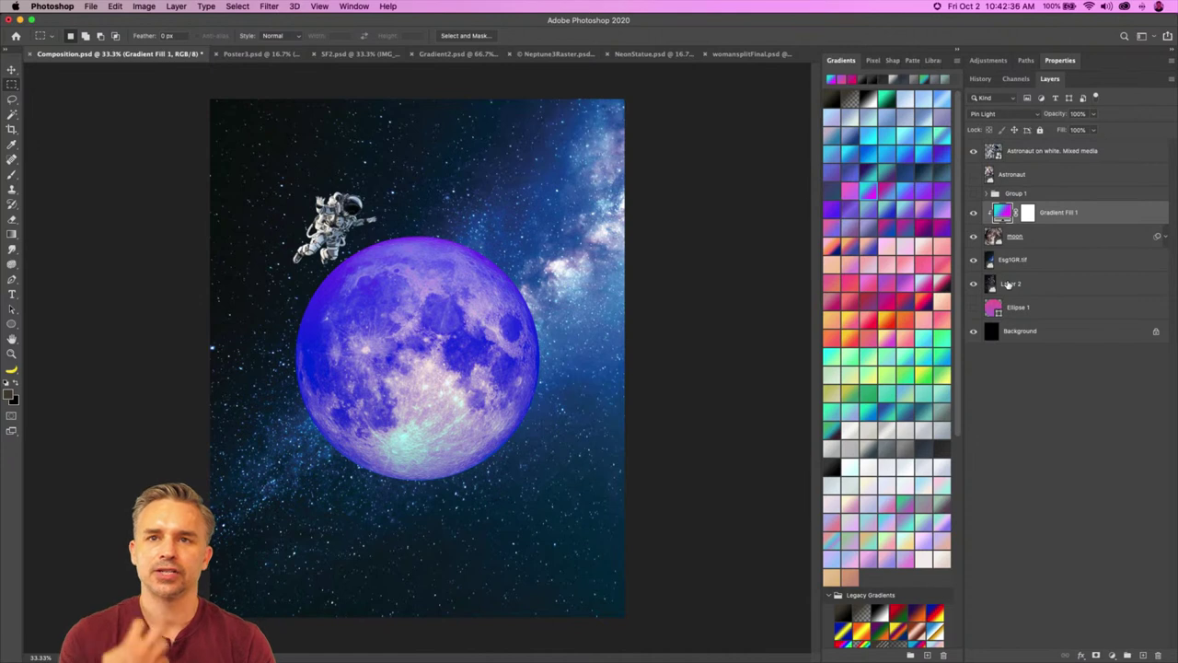
Step: Hide the gradient fill, and fill a new layer clipped to the moon with dark blue sampled from the starry background
{"action": "left_click", "coordinate": [975, 215]}
{"action": "left_click", "coordinate": [1040, 240]}
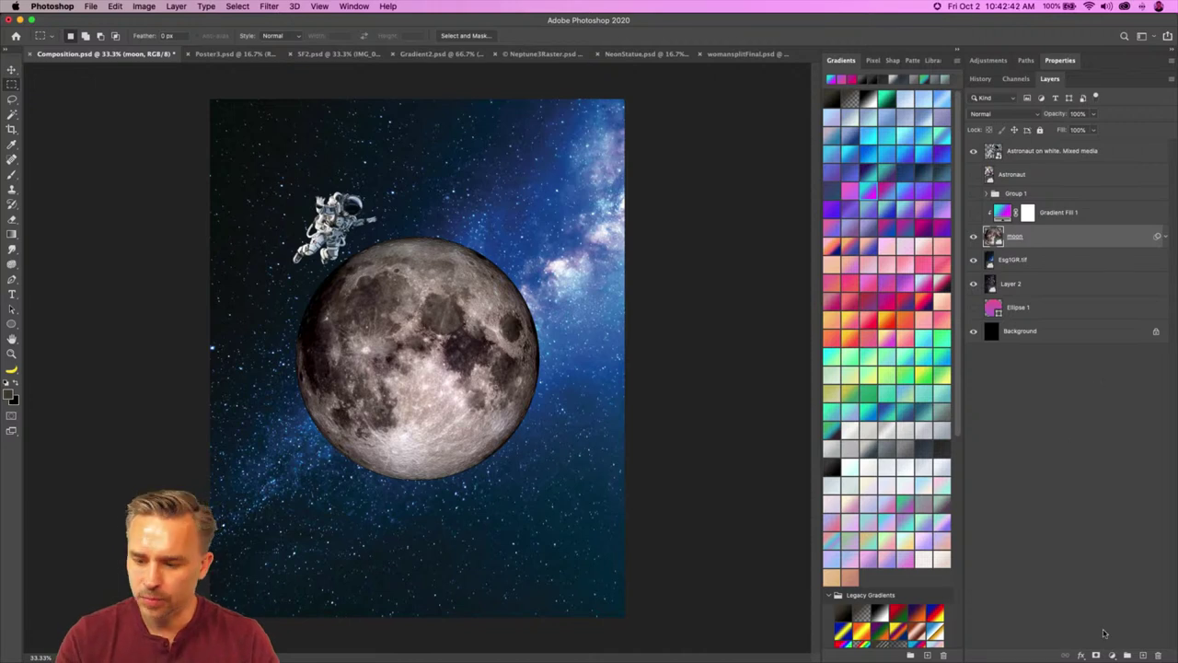
{"action": "left_click", "coordinate": [1142, 655]}
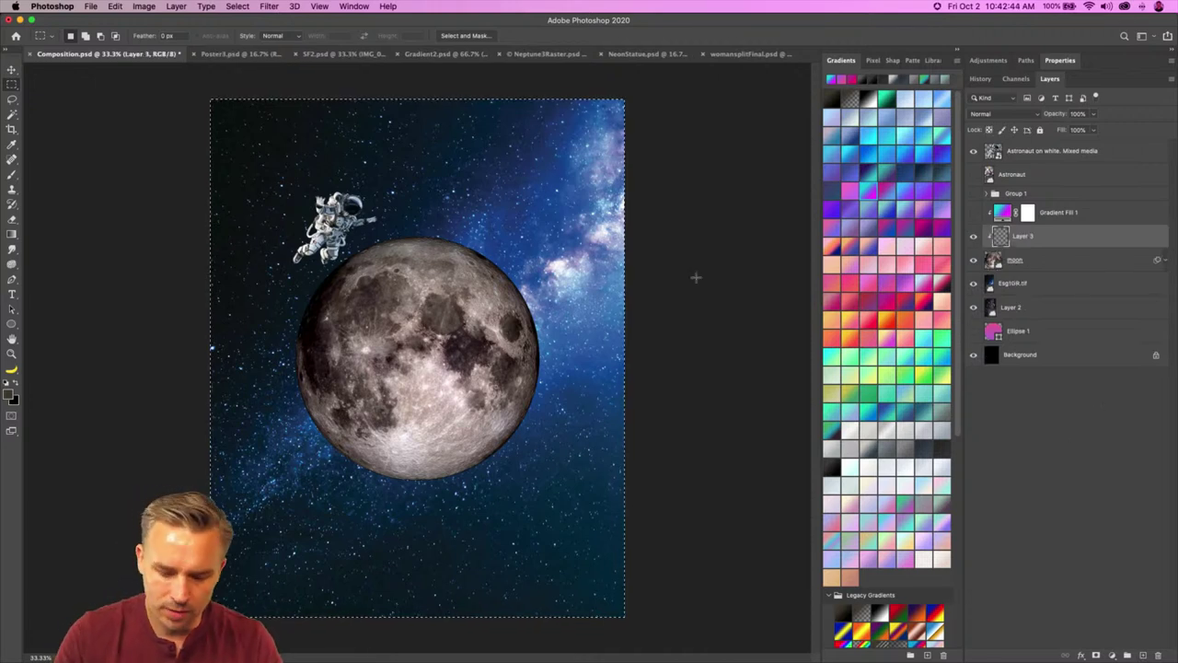
{"action": "key", "text": "i"}
{"action": "left_click", "coordinate": [507, 209]}
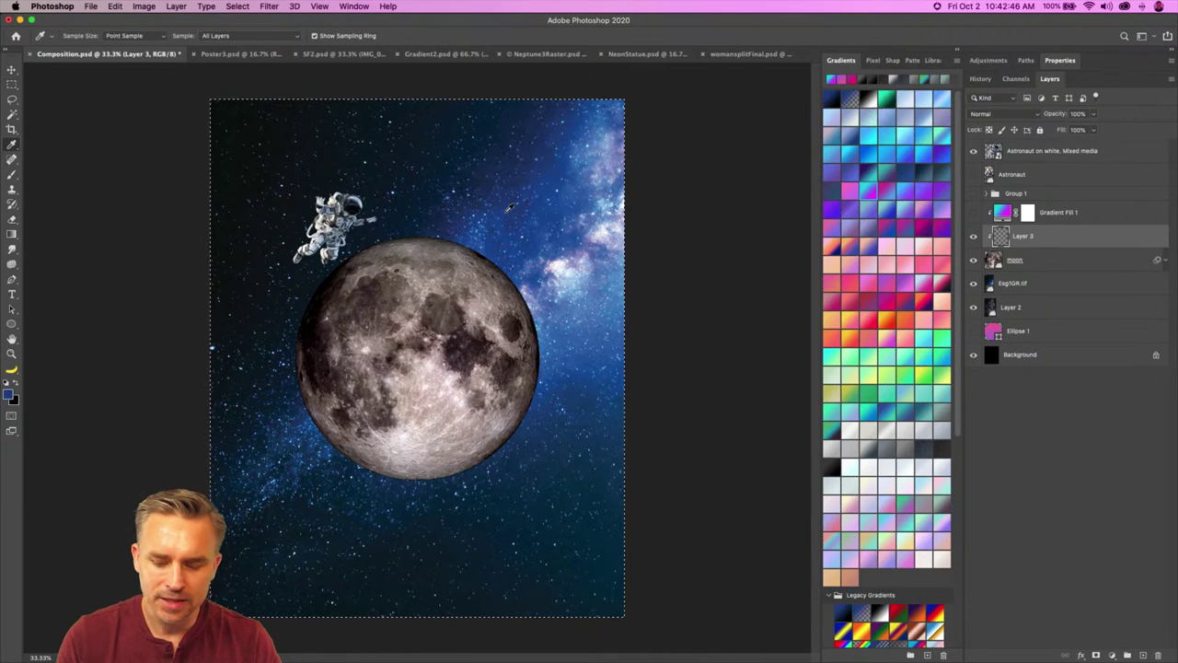
{"action": "key", "text": "shift+BackSpace"}
{"action": "key", "text": "Return"}
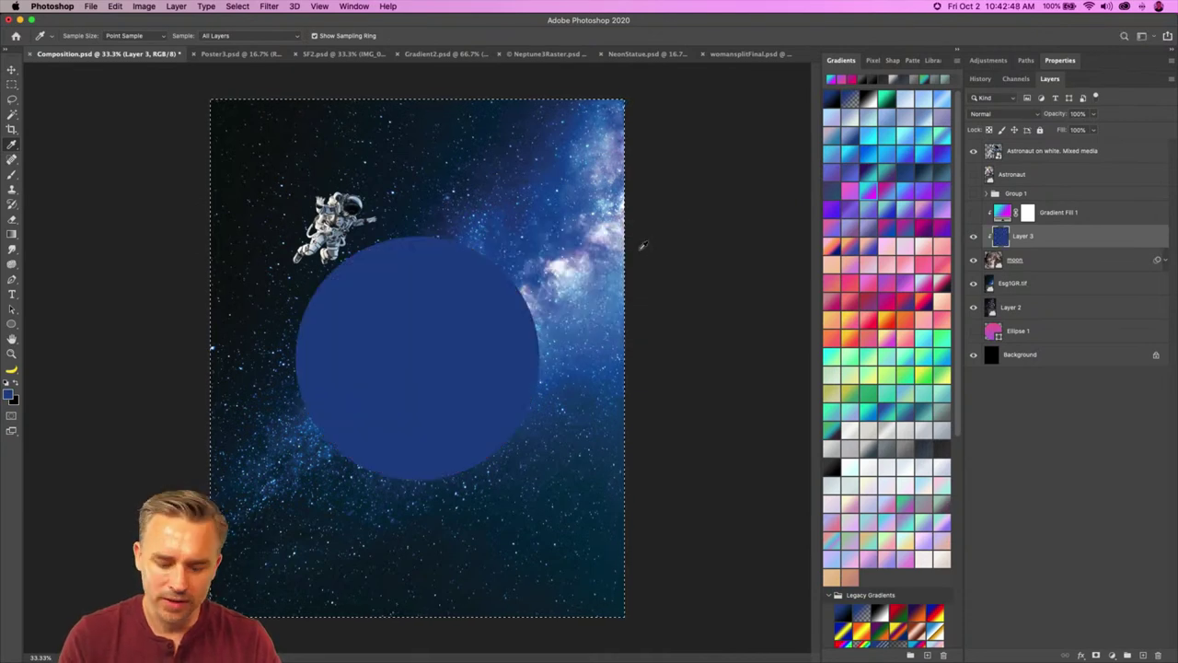
Step: Release and restore the blue layer's clipping to the moon, and set its blend mode to Multiply
{"action": "left_click", "coordinate": [1073, 248], "text": "alt"}
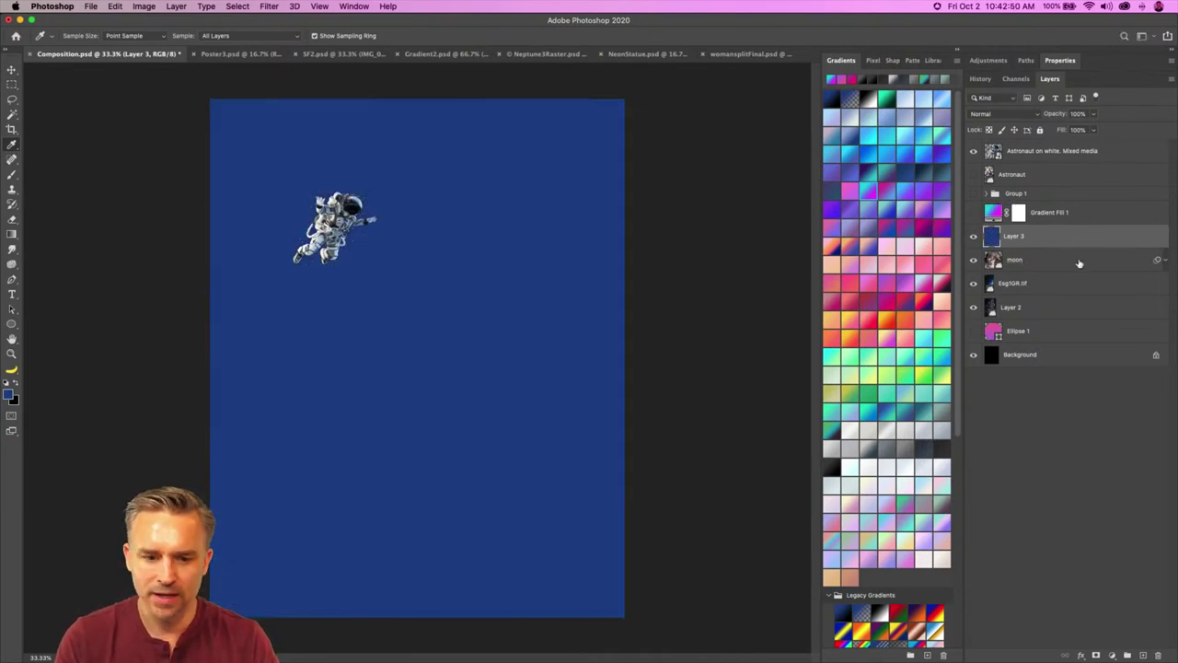
{"action": "left_click", "coordinate": [1062, 246], "text": "alt"}
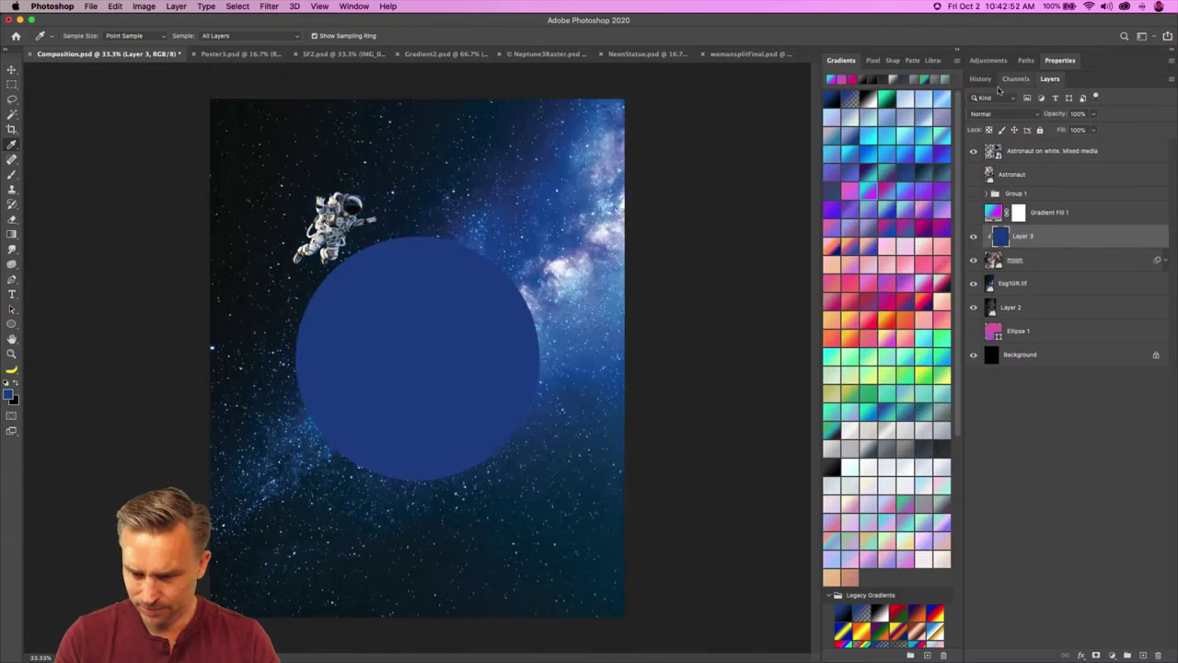
{"action": "left_click", "coordinate": [1011, 114]}
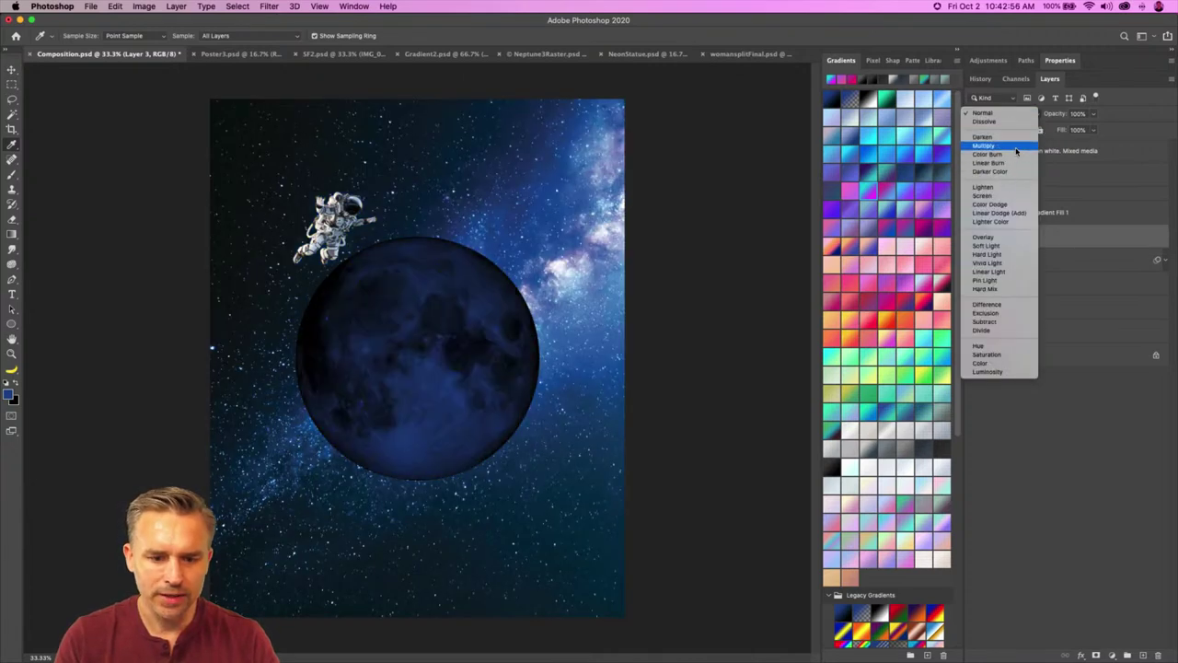
{"action": "left_click", "coordinate": [1016, 150]}
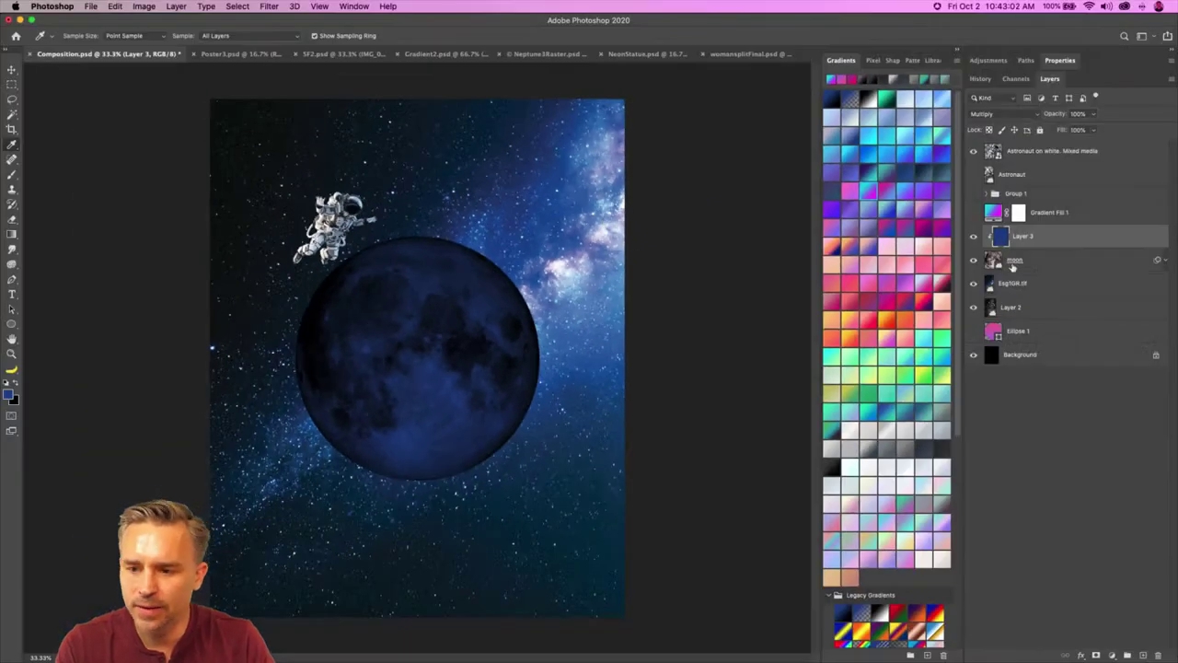
Step: Replace the moon's Levels smart filter with a Levels adjustment layer clipped directly above the moon
{"action": "left_click", "coordinate": [1164, 264]}
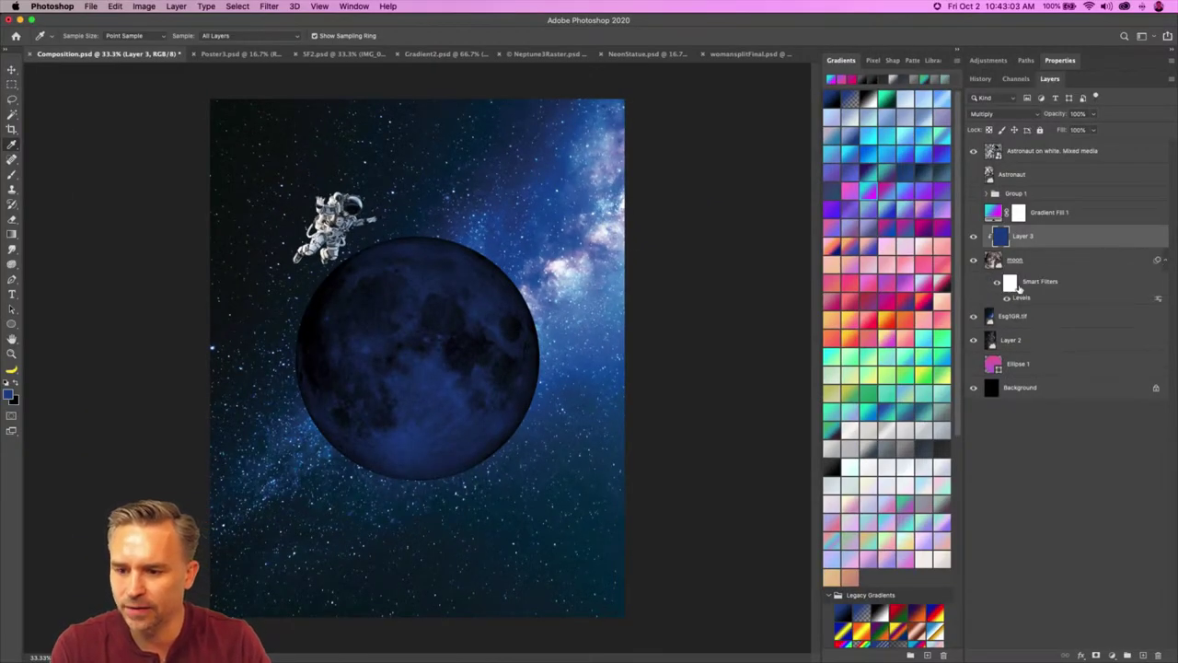
{"action": "left_click", "coordinate": [1009, 287]}
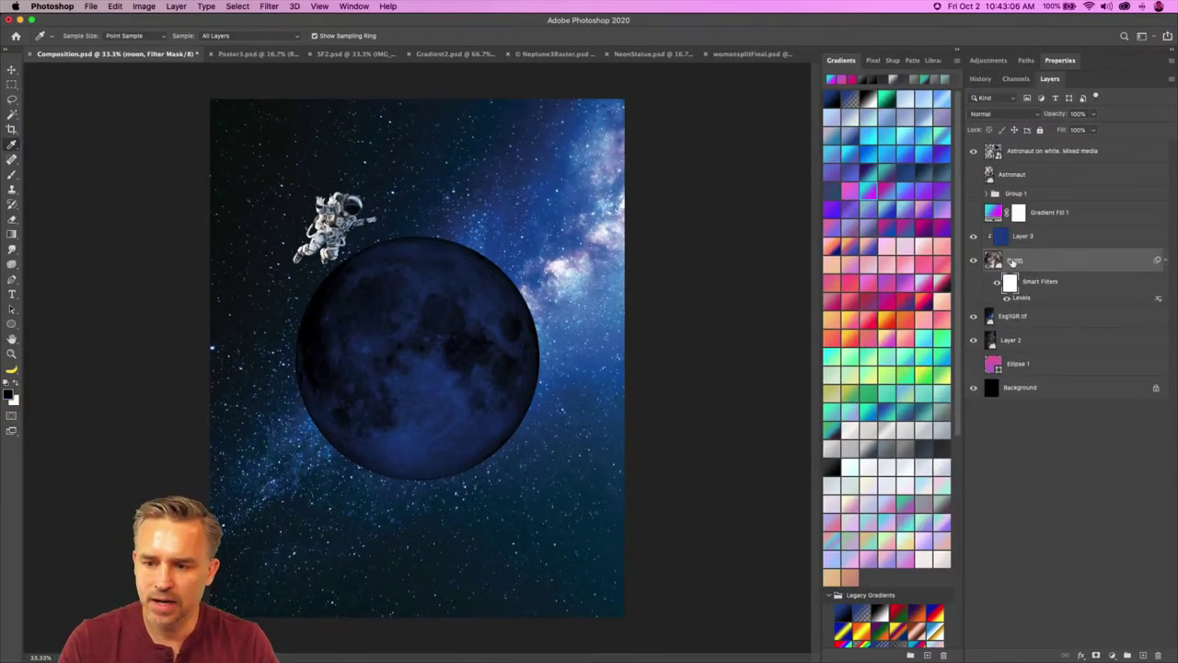
{"action": "left_click", "coordinate": [1025, 260]}
{"action": "left_click_drag", "start_coordinate": [1025, 300], "coordinate": [1158, 654]}
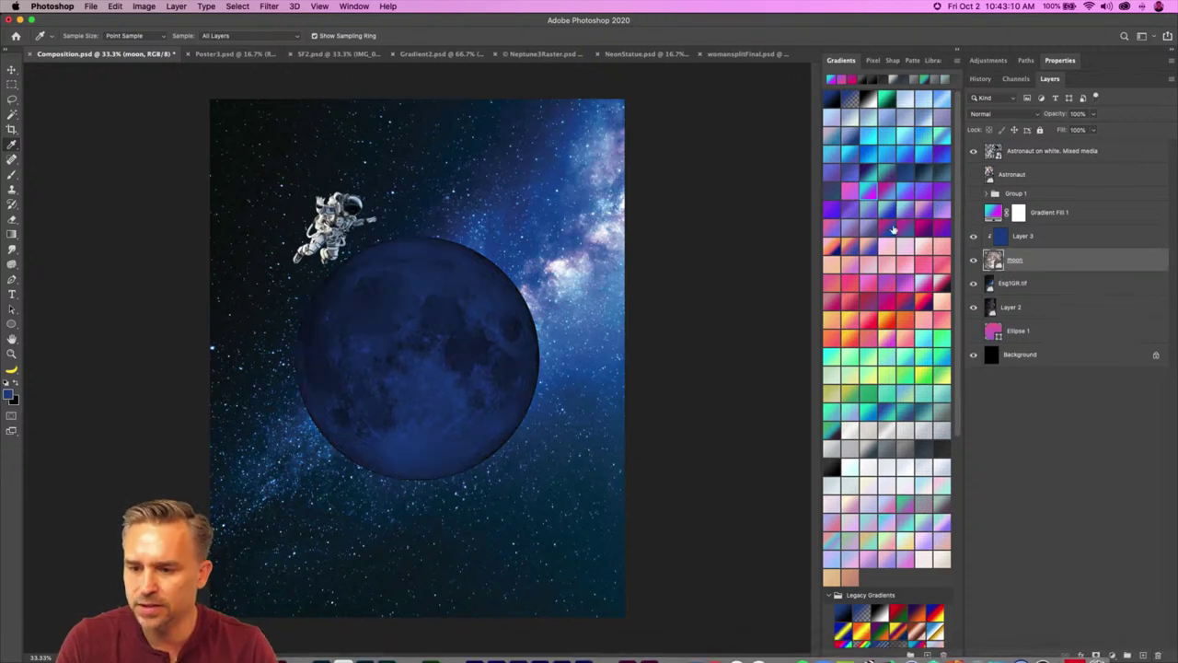
{"action": "left_click", "coordinate": [1111, 655]}
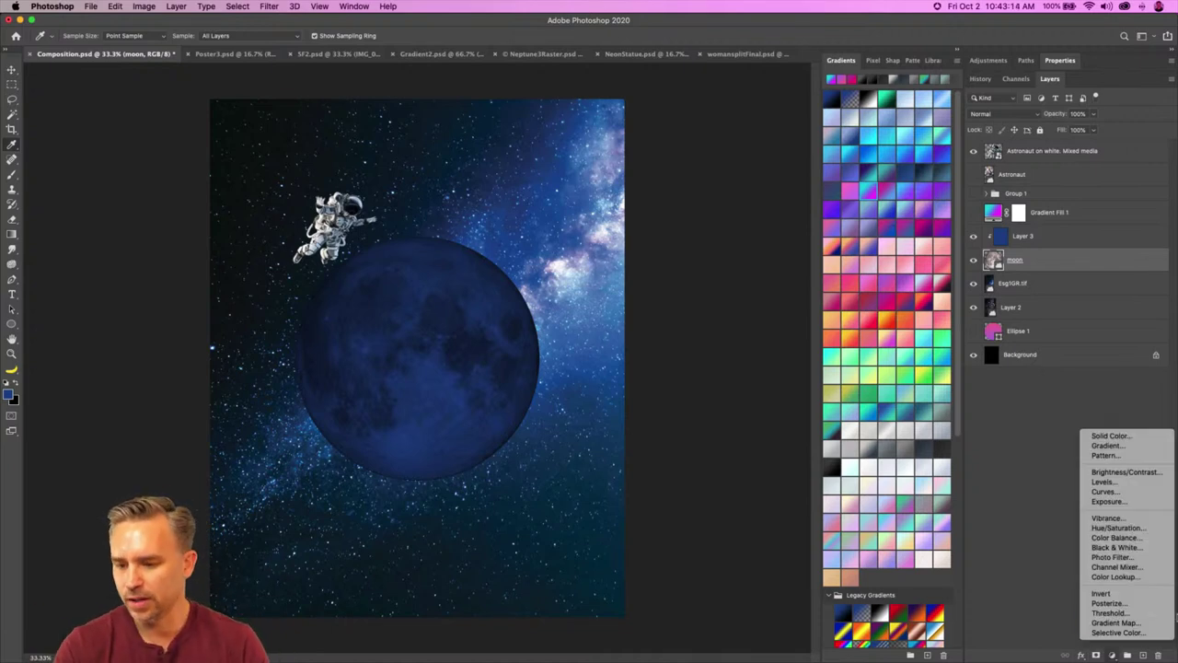
{"action": "left_click", "coordinate": [1144, 481]}
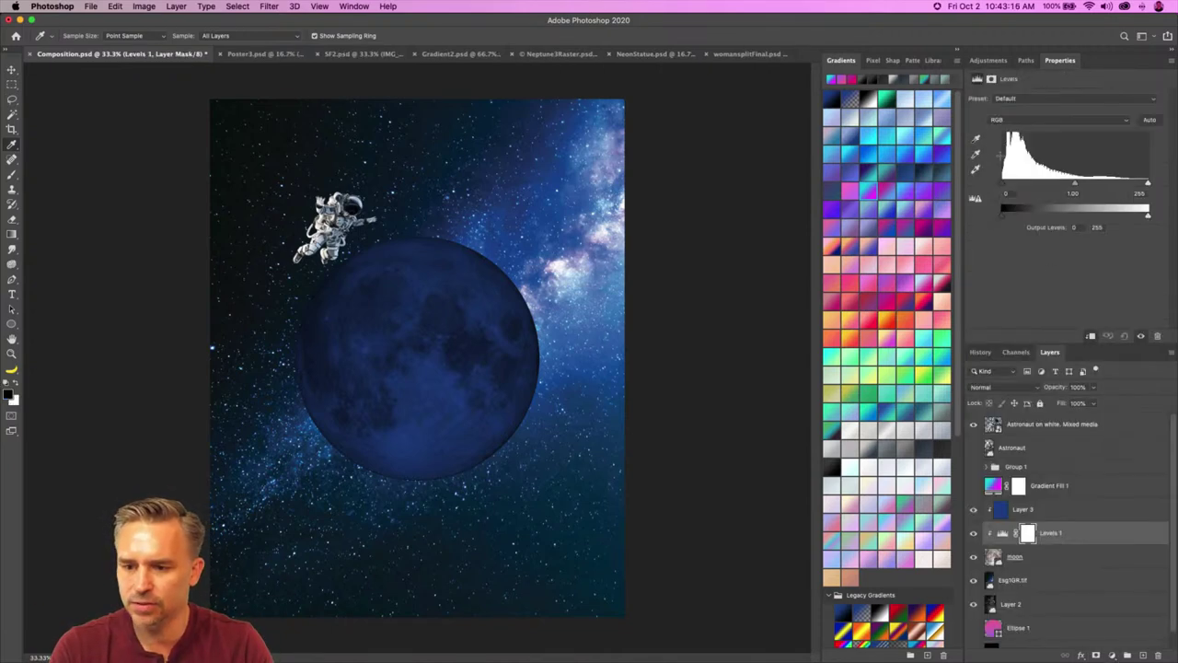
Step: Raise the black input level of the Levels adjustment above the moon to about 120
{"action": "mouse_move", "coordinate": [1004, 189]}
{"action": "left_mouse_down"}
{"action": "mouse_move", "coordinate": [1072, 189]}
{"action": "mouse_move", "coordinate": [1003, 189]}
{"action": "left_mouse_up"}
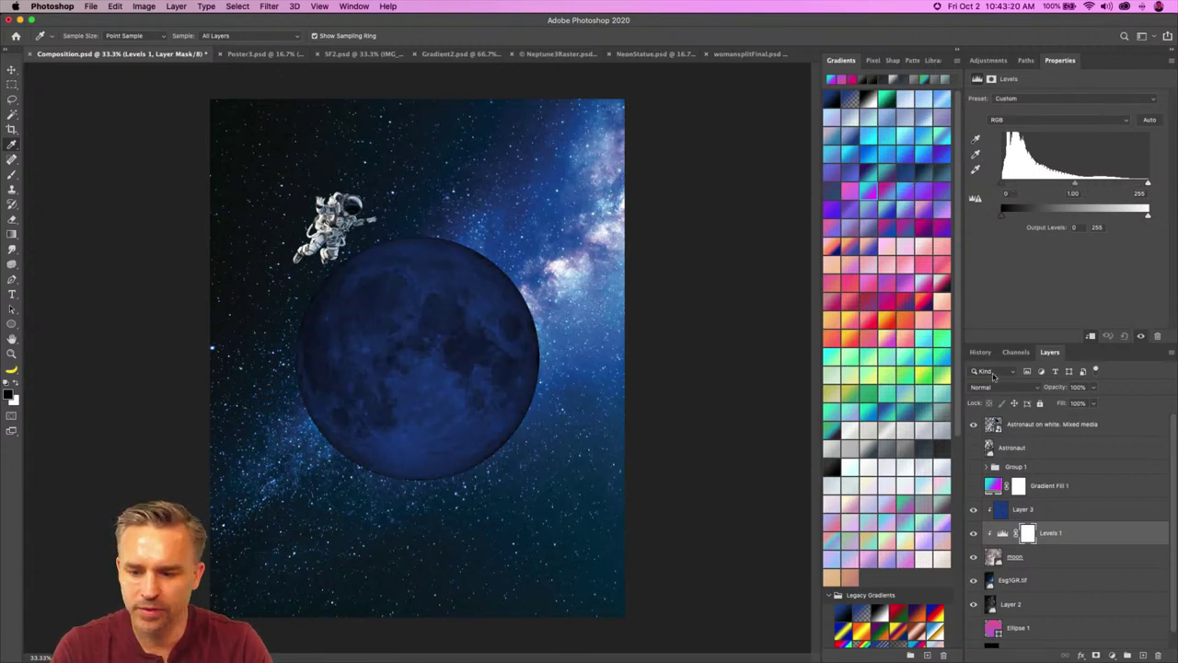
{"action": "double_click", "coordinate": [1116, 63]}
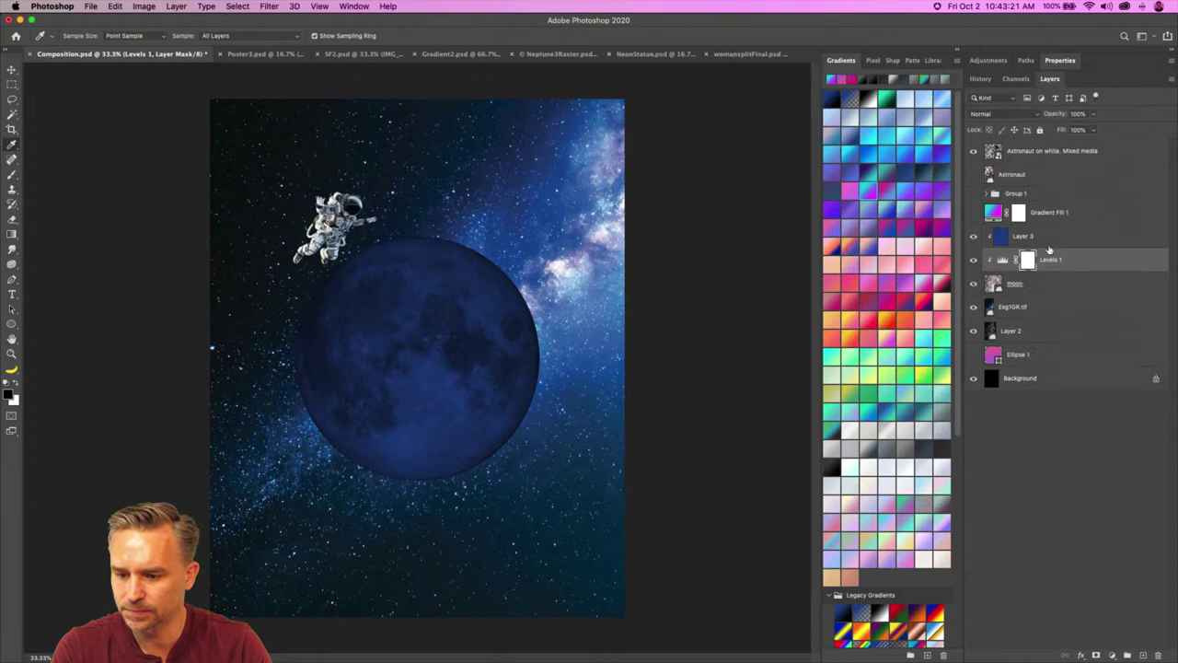
{"action": "left_click", "coordinate": [973, 237]}
{"action": "left_click", "coordinate": [974, 237]}
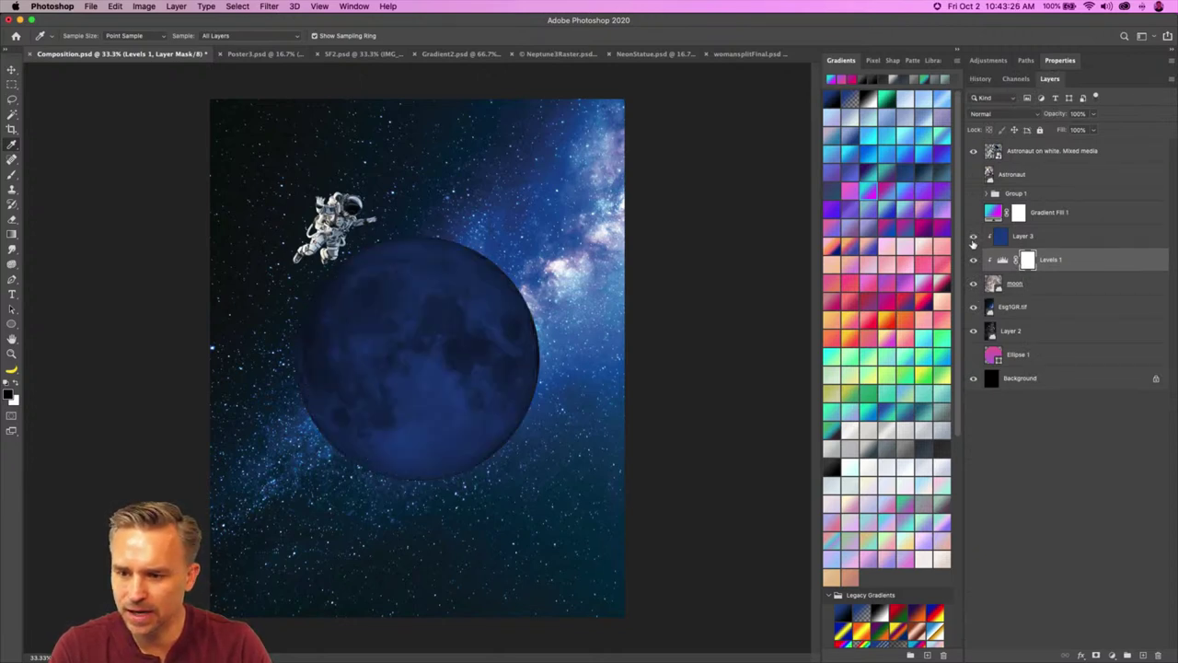
{"action": "left_click", "coordinate": [1049, 64]}
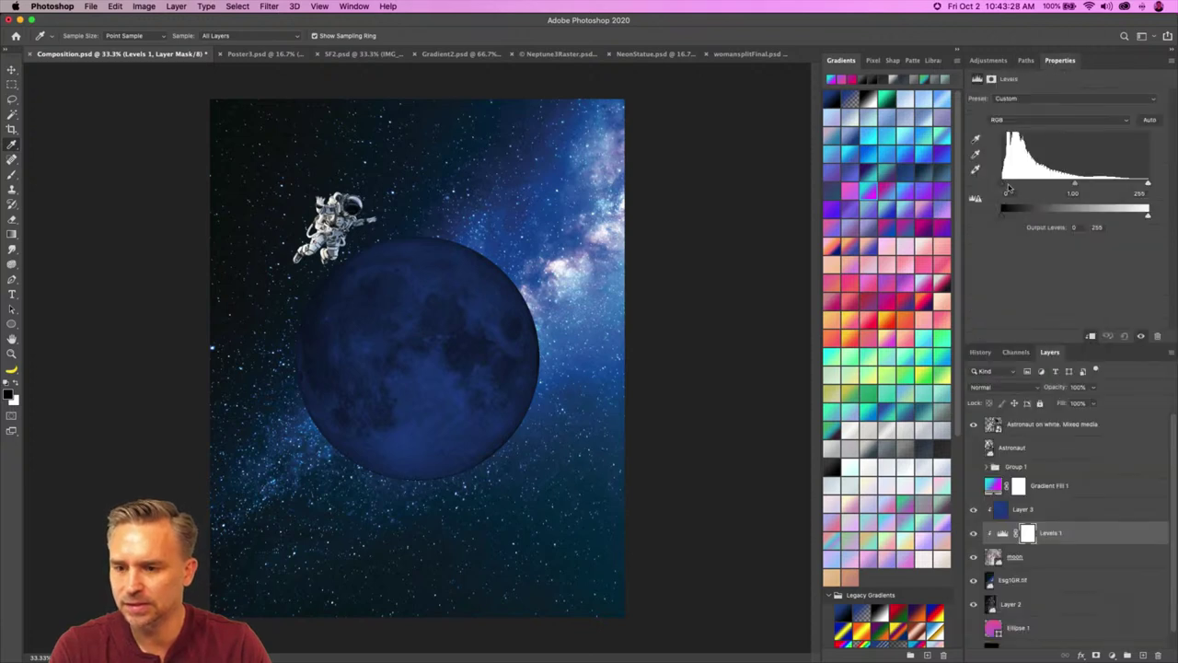
{"action": "left_click_drag", "start_coordinate": [1005, 185], "coordinate": [1074, 187]}
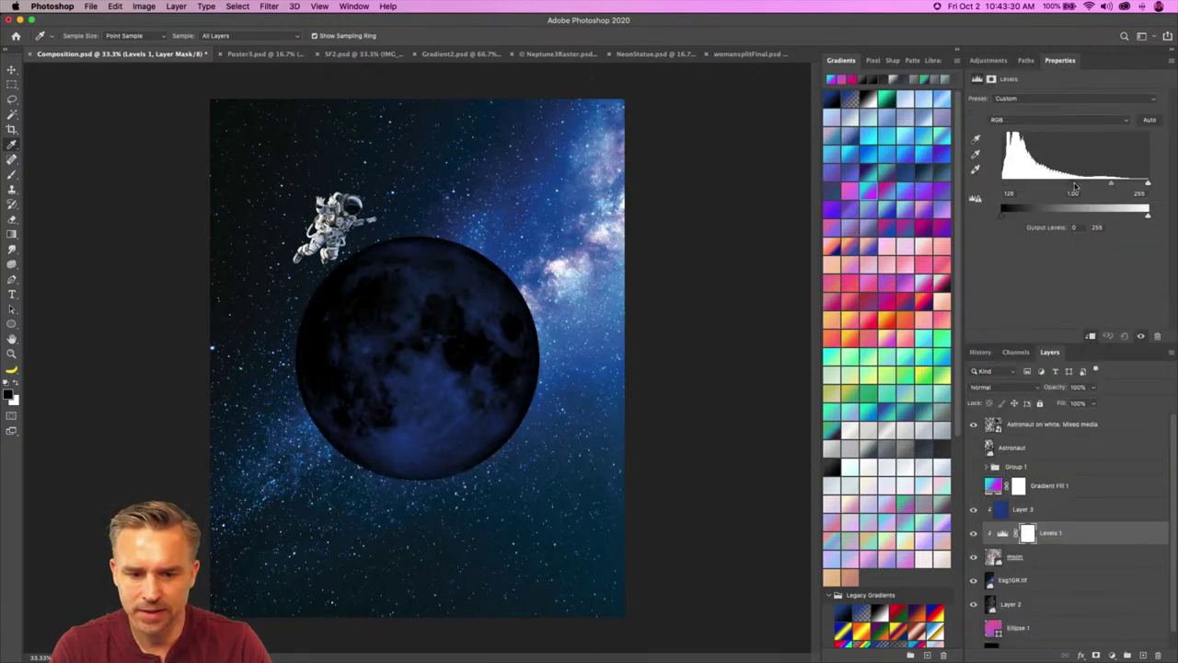
Step: Paint black on the Levels mask along the moon's upper-right side with a 500 px brush at 54% flow, and check the layers' effect
{"action": "left_click", "coordinate": [1027, 535]}
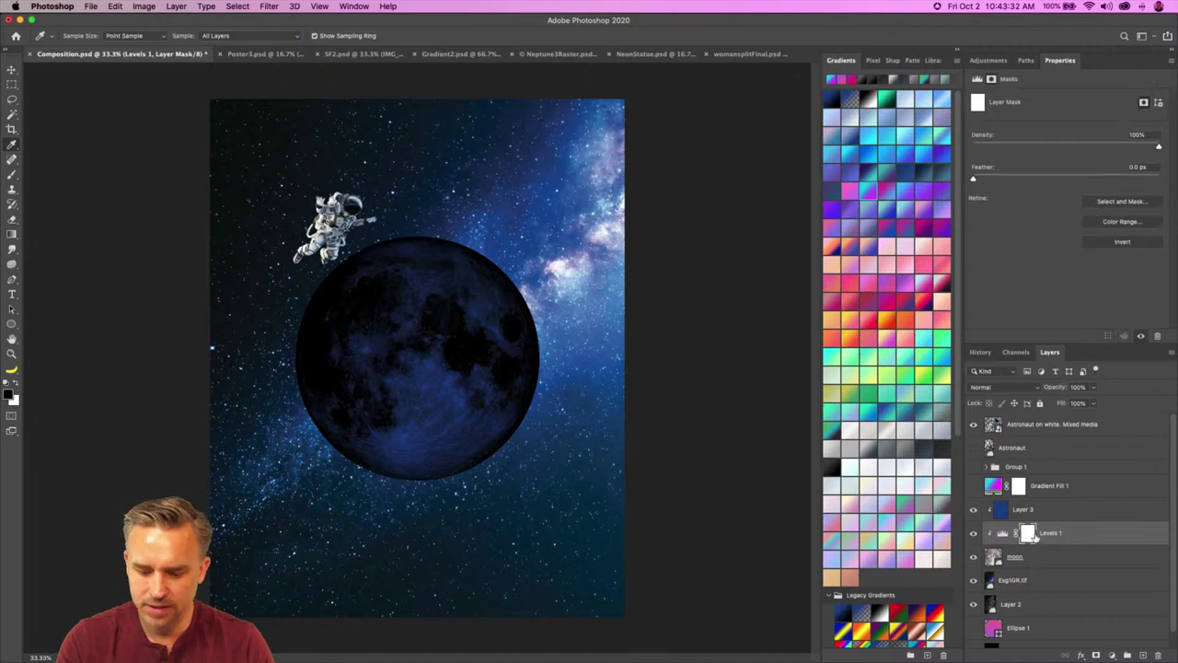
{"action": "key", "text": "b"}
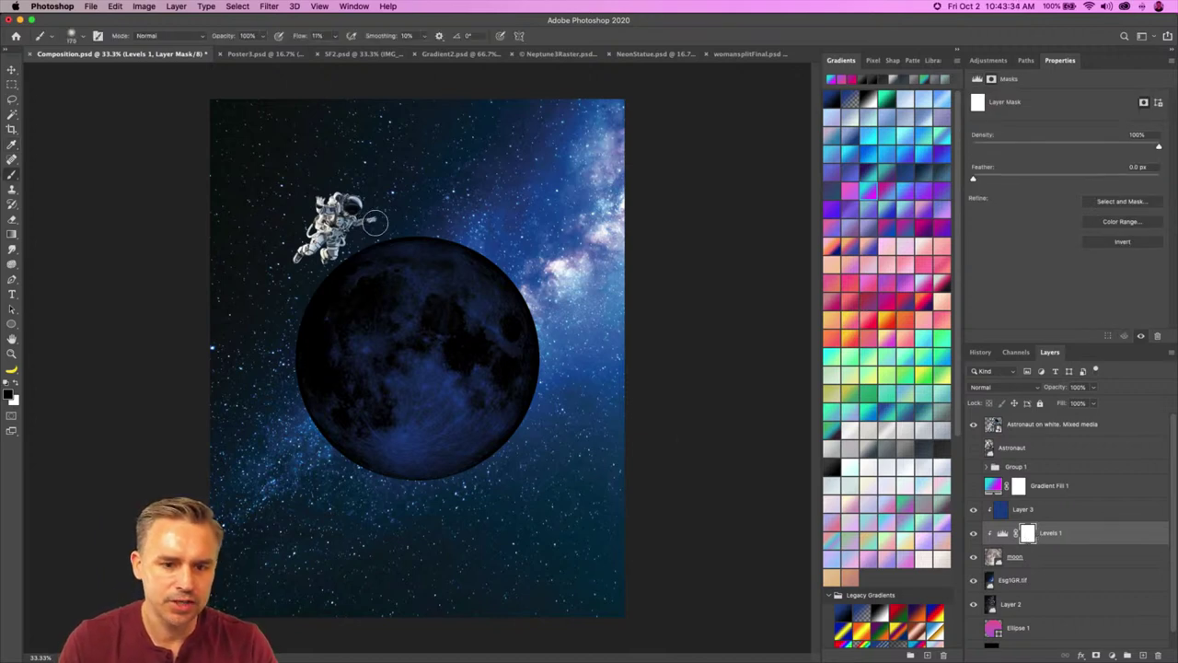
{"action": "key", "text": "bracketright"}
{"action": "key", "text": "bracketright"}
{"action": "key", "text": "bracketright"}
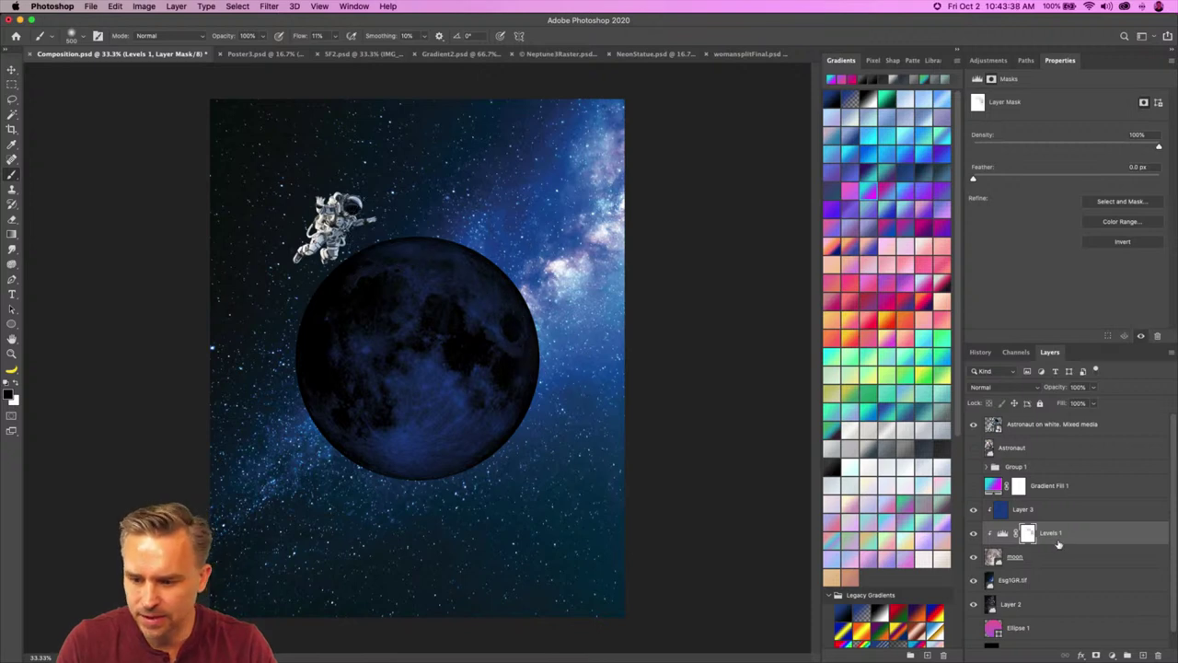
{"action": "left_click_drag", "start_coordinate": [300, 36], "coordinate": [319, 36]}
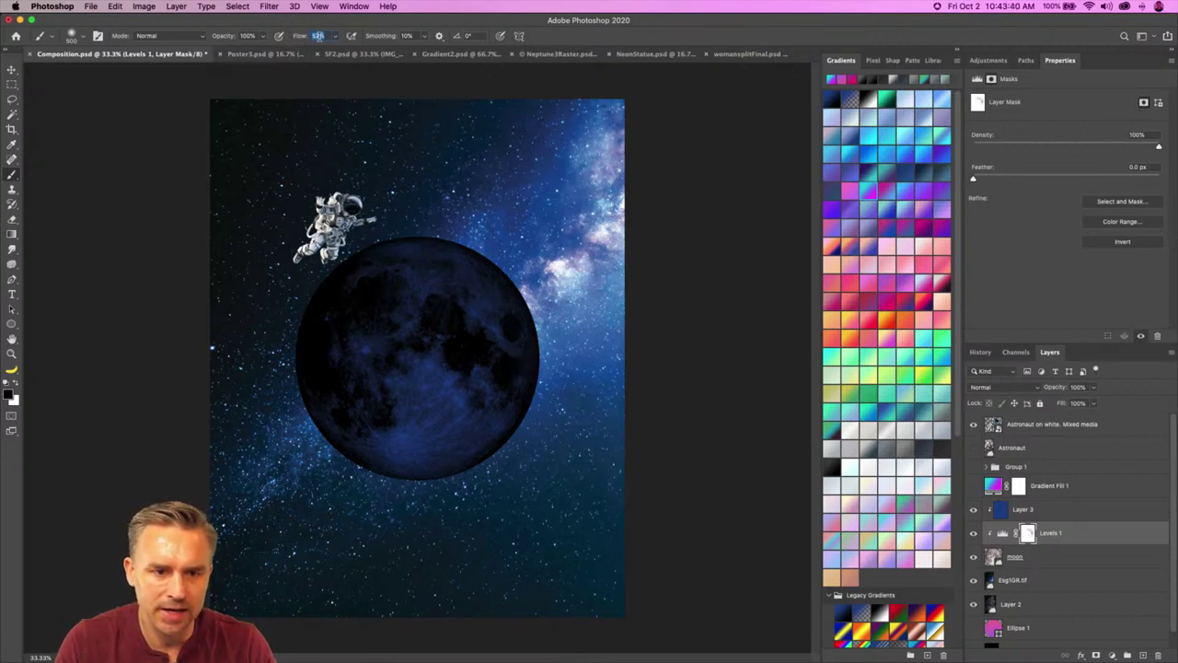
{"action": "mouse_move", "coordinate": [428, 230]}
{"action": "left_mouse_down"}
{"action": "mouse_move", "coordinate": [475, 223]}
{"action": "mouse_move", "coordinate": [521, 290]}
{"action": "mouse_move", "coordinate": [489, 422]}
{"action": "mouse_move", "coordinate": [497, 446]}
{"action": "mouse_move", "coordinate": [526, 402]}
{"action": "mouse_move", "coordinate": [471, 276]}
{"action": "mouse_move", "coordinate": [396, 249]}
{"action": "left_mouse_up"}
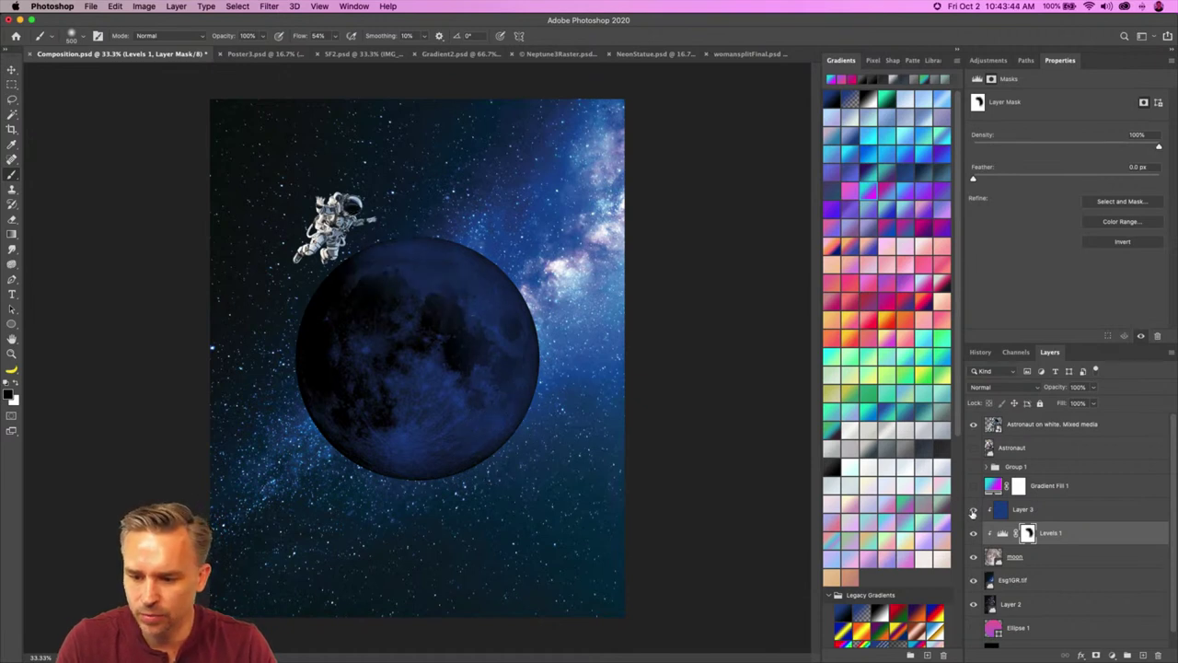
{"action": "left_click", "coordinate": [973, 511]}
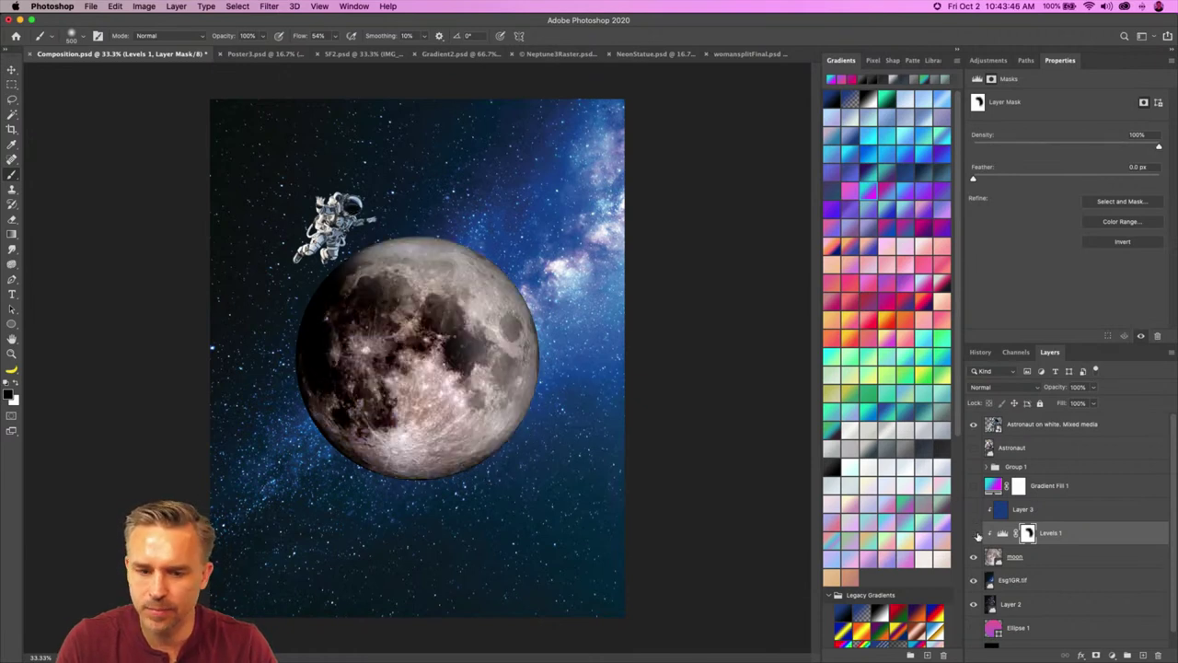
{"action": "left_click", "coordinate": [973, 533]}
{"action": "left_click", "coordinate": [974, 533]}
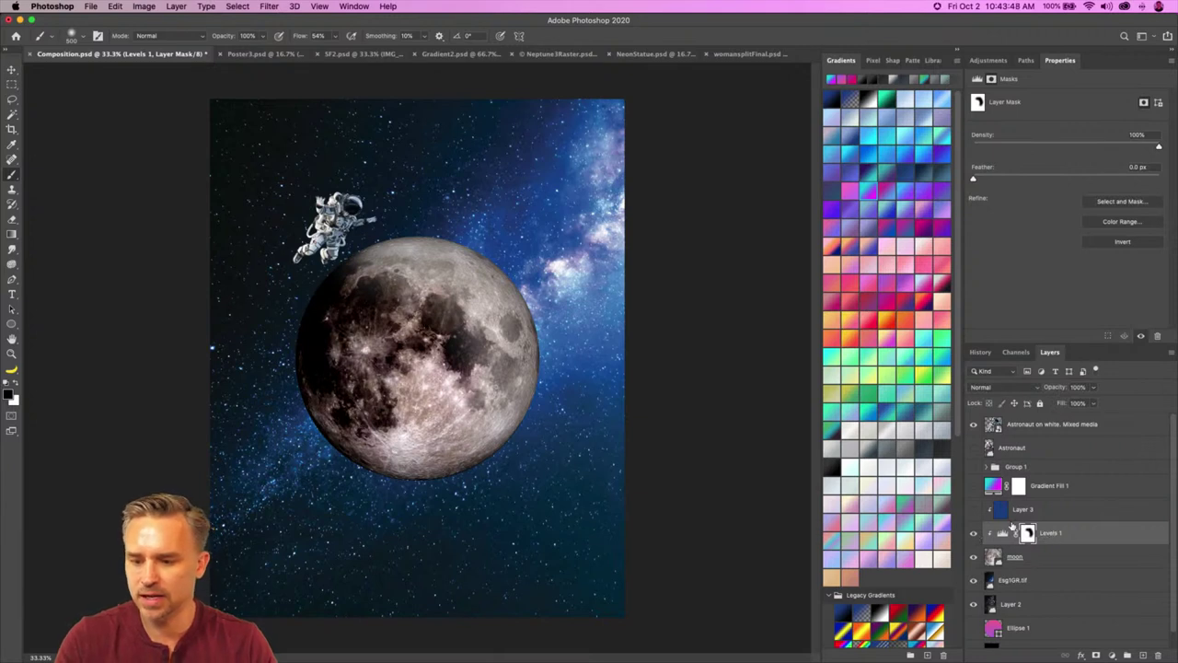
{"action": "left_click", "coordinate": [973, 511]}
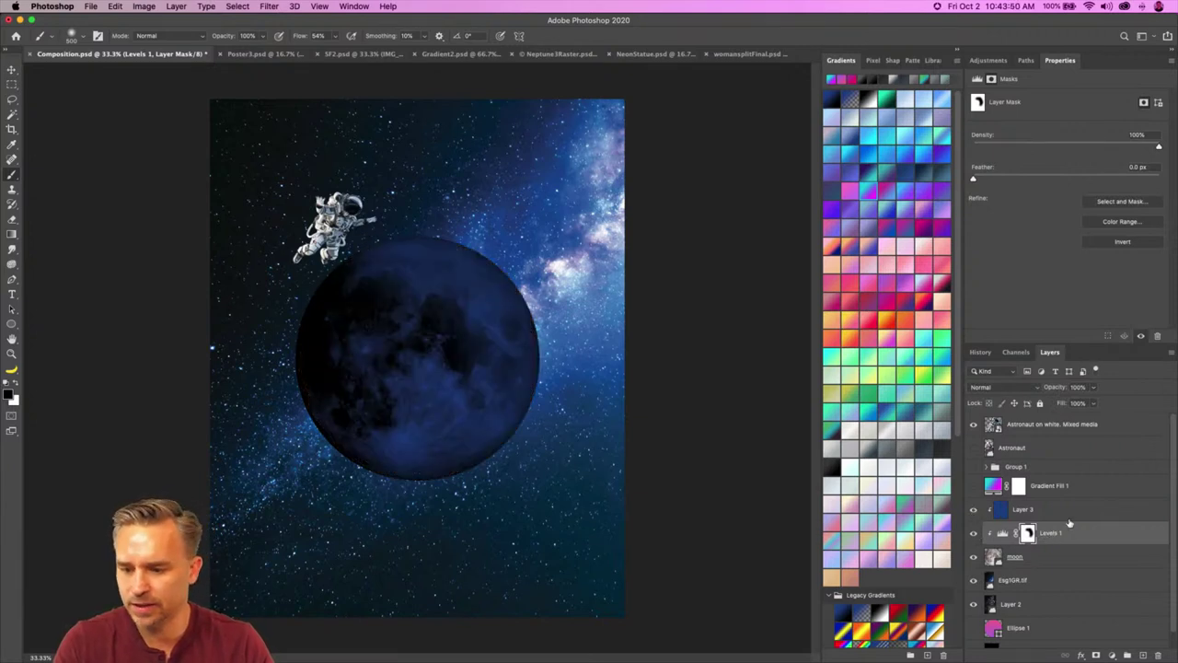
Step: Add a clipped layer above the Levels adjustment and brush black shading over the moon's lower-left area at 1100 px
{"action": "left_click", "coordinate": [1143, 655]}
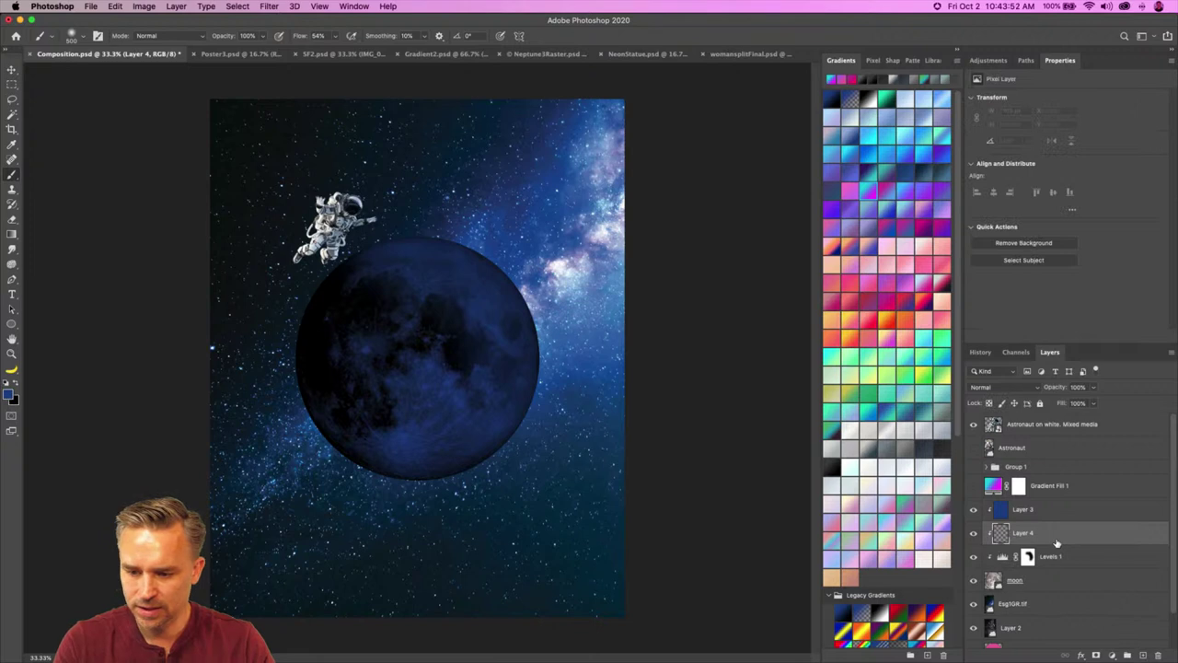
{"action": "left_click", "coordinate": [16, 384]}
{"action": "mouse_move", "coordinate": [316, 341]}
{"action": "left_mouse_down"}
{"action": "mouse_move", "coordinate": [391, 454]}
{"action": "mouse_move", "coordinate": [371, 345]}
{"action": "mouse_move", "coordinate": [406, 396]}
{"action": "mouse_move", "coordinate": [379, 576]}
{"action": "left_mouse_up"}
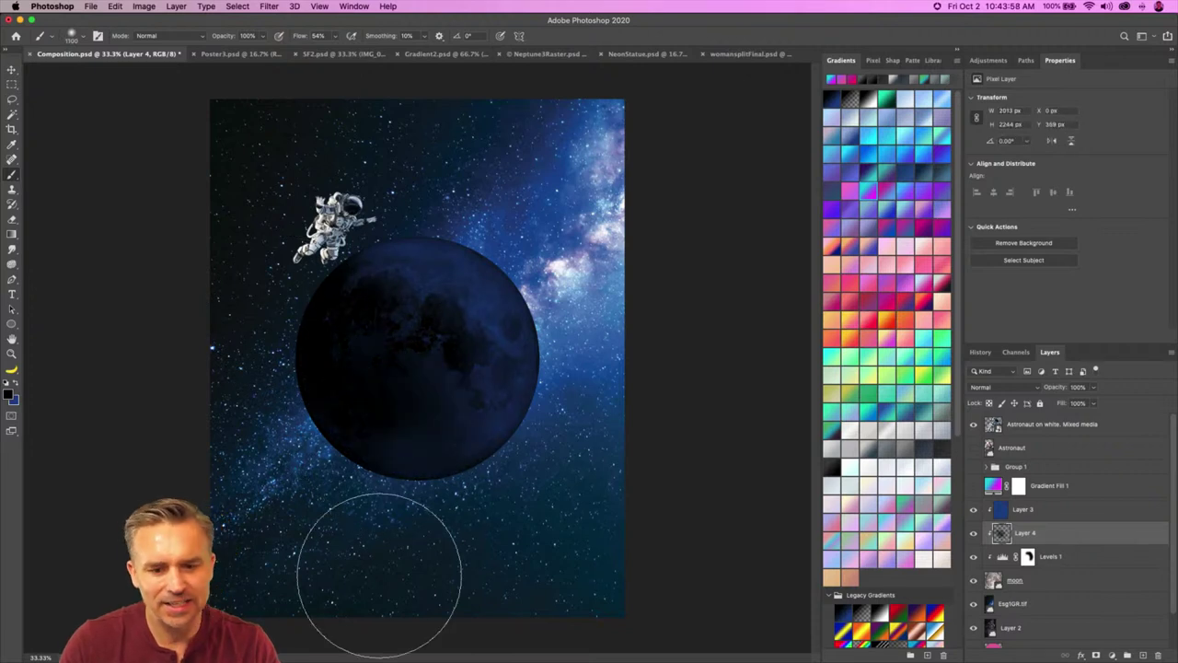
Step: Add a mask to the blue Multiply layer and softly paint black over the moon's upper-right side at 2% flow
{"action": "left_click", "coordinate": [1021, 510]}
{"action": "left_click", "coordinate": [1095, 654]}
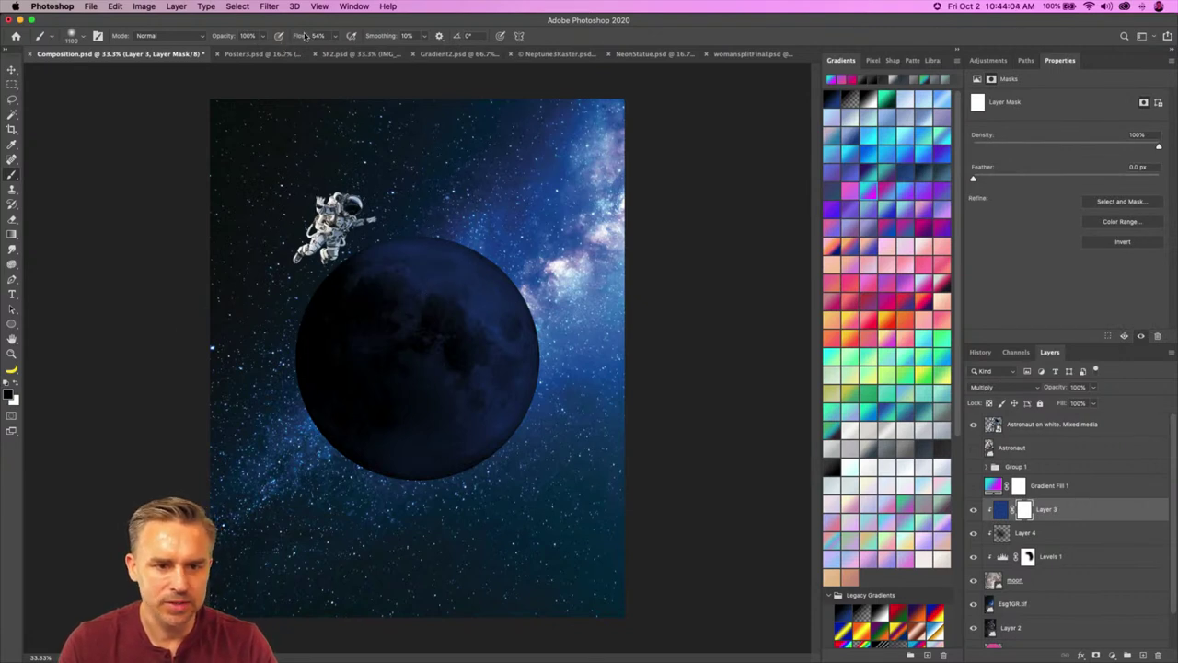
{"action": "left_click_drag", "start_coordinate": [302, 38], "coordinate": [271, 39]}
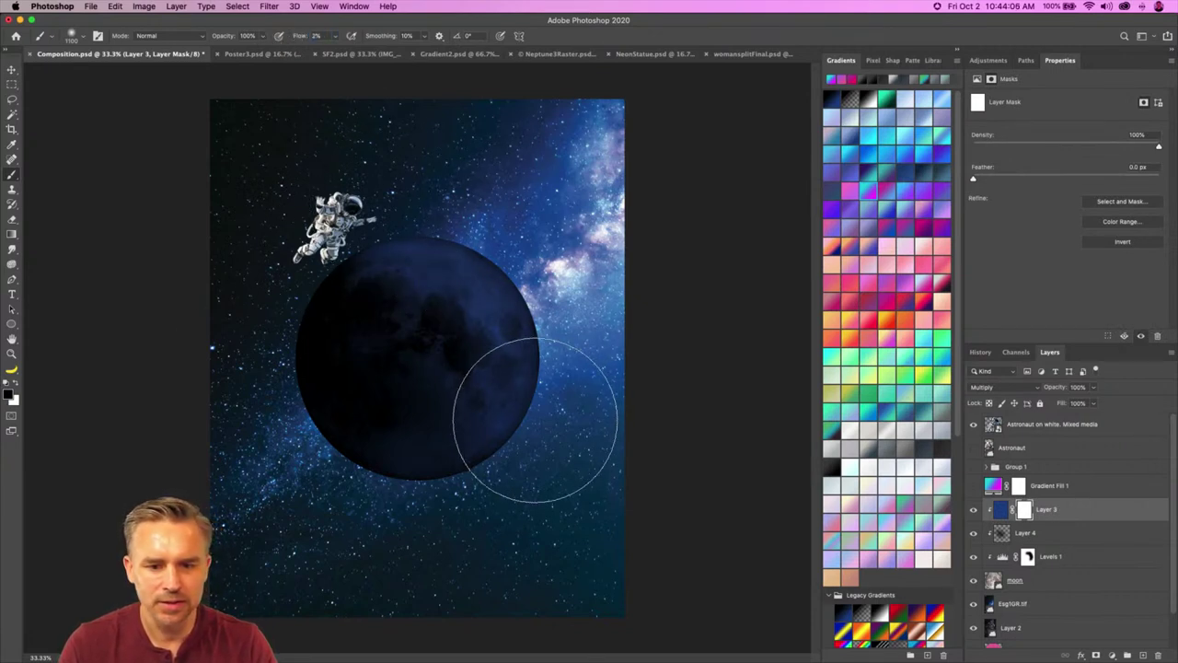
{"action": "key", "text": "bracketleft"}
{"action": "key", "text": "bracketleft"}
{"action": "mouse_move", "coordinate": [483, 243]}
{"action": "left_mouse_down"}
{"action": "mouse_move", "coordinate": [518, 271]}
{"action": "mouse_move", "coordinate": [565, 390]}
{"action": "mouse_move", "coordinate": [496, 252]}
{"action": "mouse_move", "coordinate": [400, 207]}
{"action": "mouse_move", "coordinate": [545, 311]}
{"action": "mouse_move", "coordinate": [579, 452]}
{"action": "mouse_move", "coordinate": [465, 275]}
{"action": "mouse_move", "coordinate": [417, 224]}
{"action": "mouse_move", "coordinate": [570, 320]}
{"action": "mouse_move", "coordinate": [559, 456]}
{"action": "mouse_move", "coordinate": [536, 477]}
{"action": "mouse_move", "coordinate": [560, 369]}
{"action": "mouse_move", "coordinate": [517, 504]}
{"action": "mouse_move", "coordinate": [494, 256]}
{"action": "left_mouse_up"}
{"action": "key", "text": "bracketleft"}
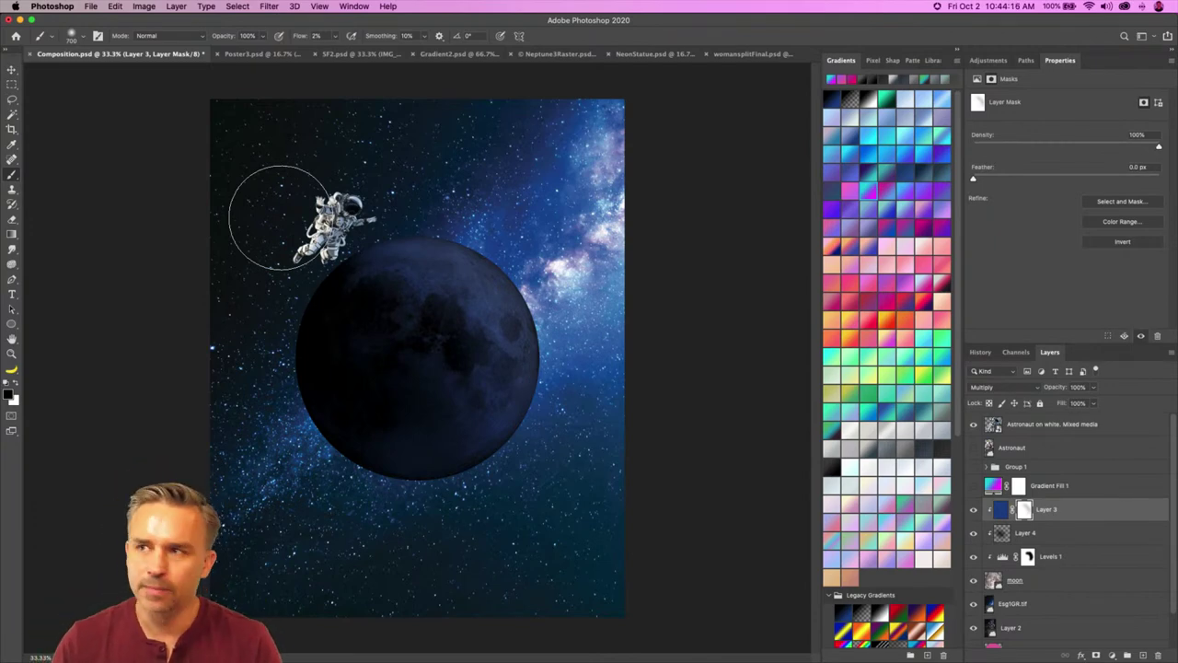
Step: Target the pixels of the blue Multiply layer instead of its mask, and choose a brighter blue foreground color for the brush
{"action": "key", "text": "super+equal"}
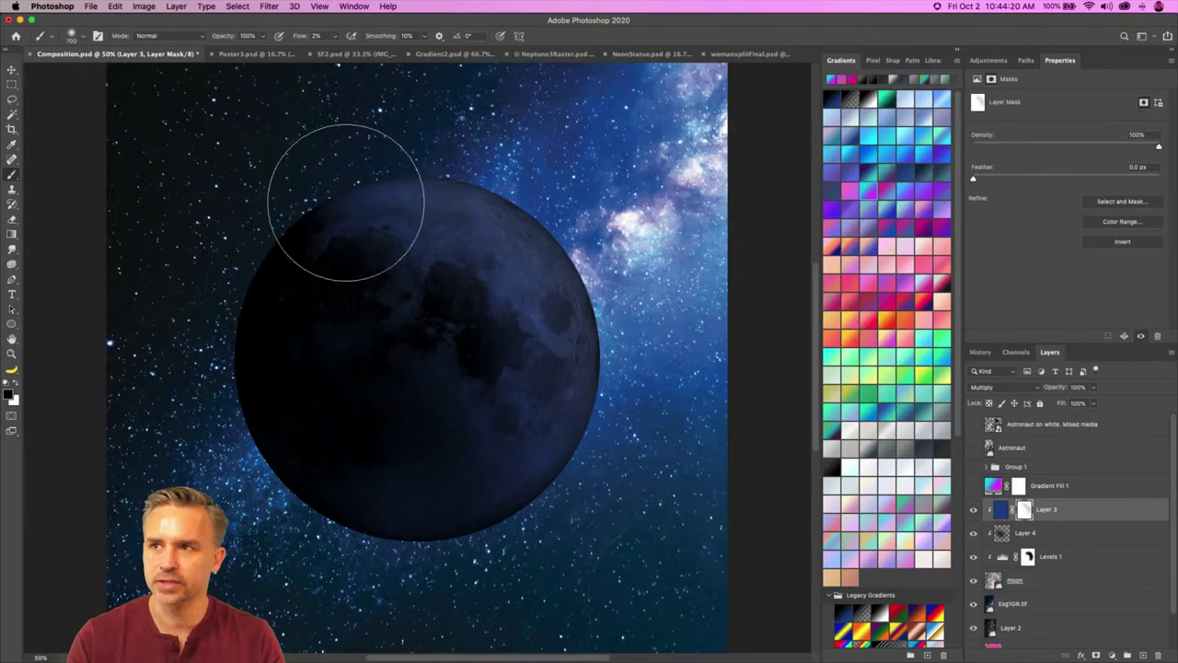
{"action": "left_click", "coordinate": [1002, 510]}
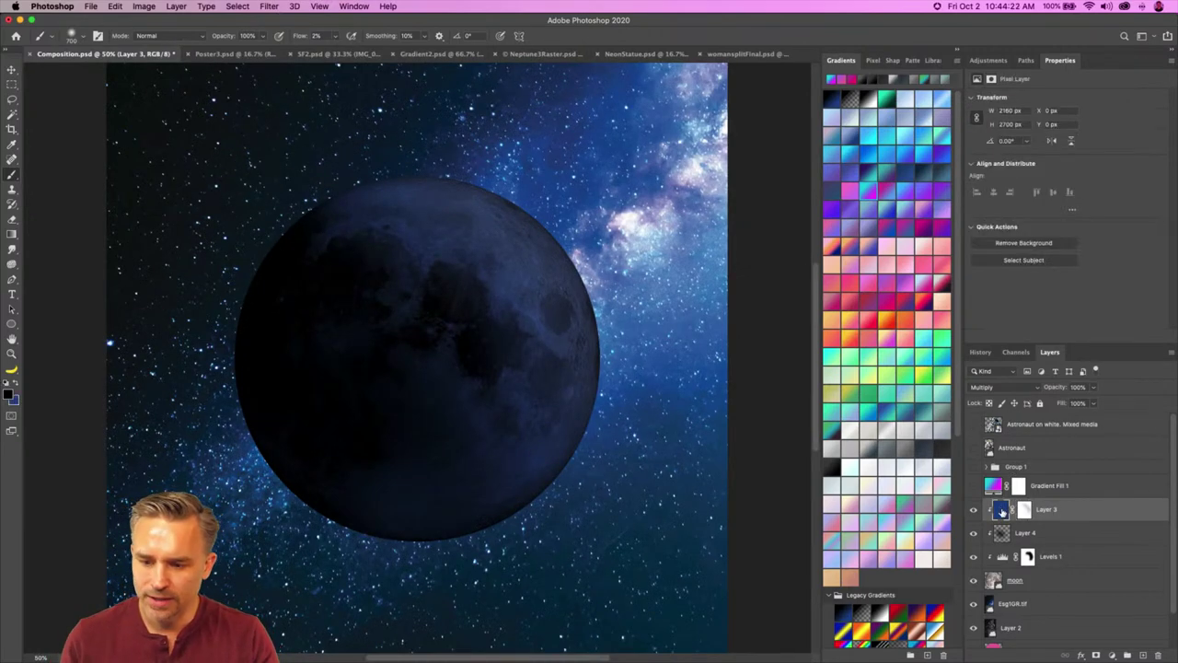
{"action": "left_click", "coordinate": [958, 53]}
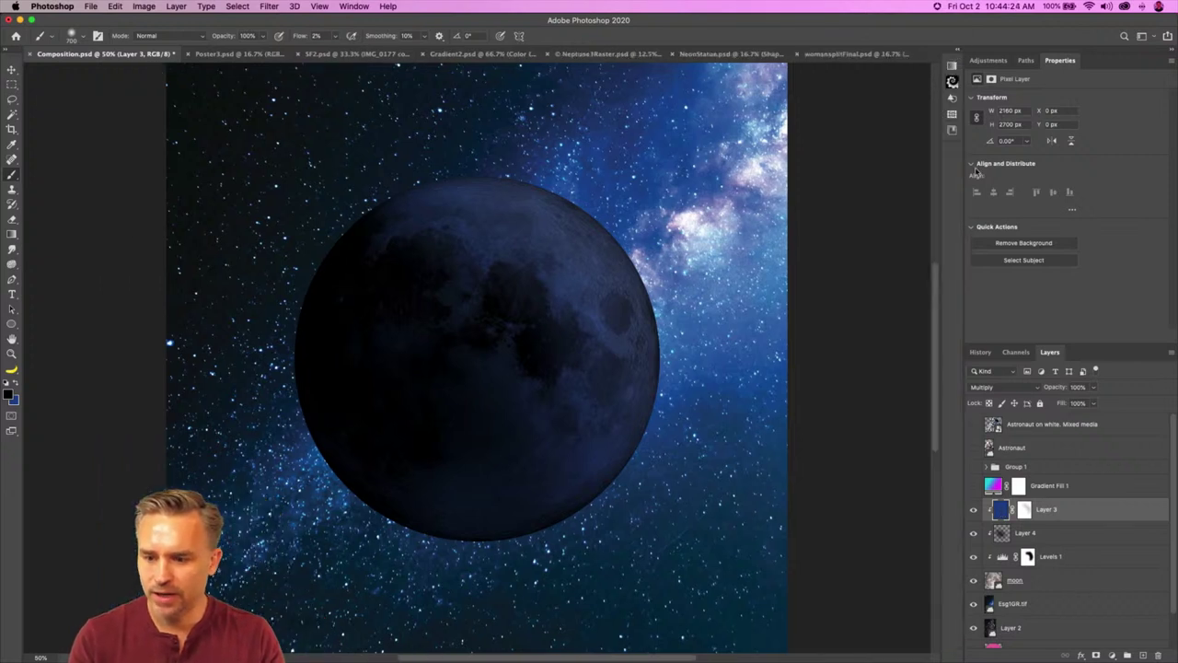
{"action": "left_click", "coordinate": [16, 383]}
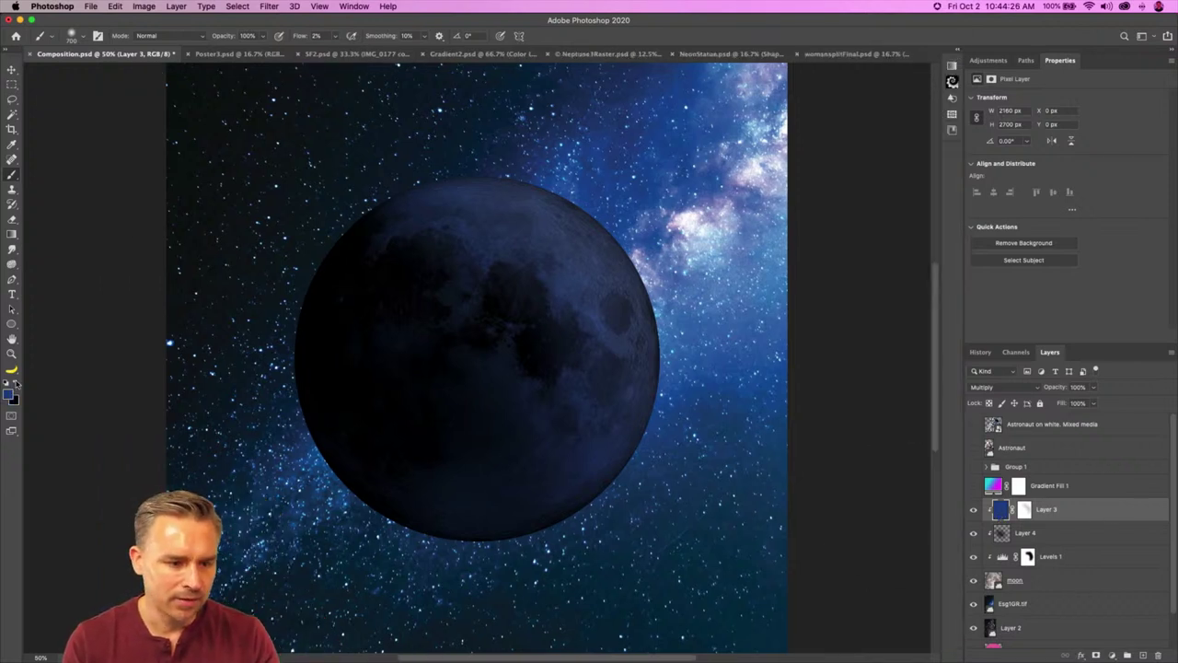
{"action": "left_click", "coordinate": [9, 394]}
{"action": "left_click_drag", "start_coordinate": [644, 200], "coordinate": [674, 185]}
{"action": "key", "text": "Return"}
{"action": "key", "text": "b"}
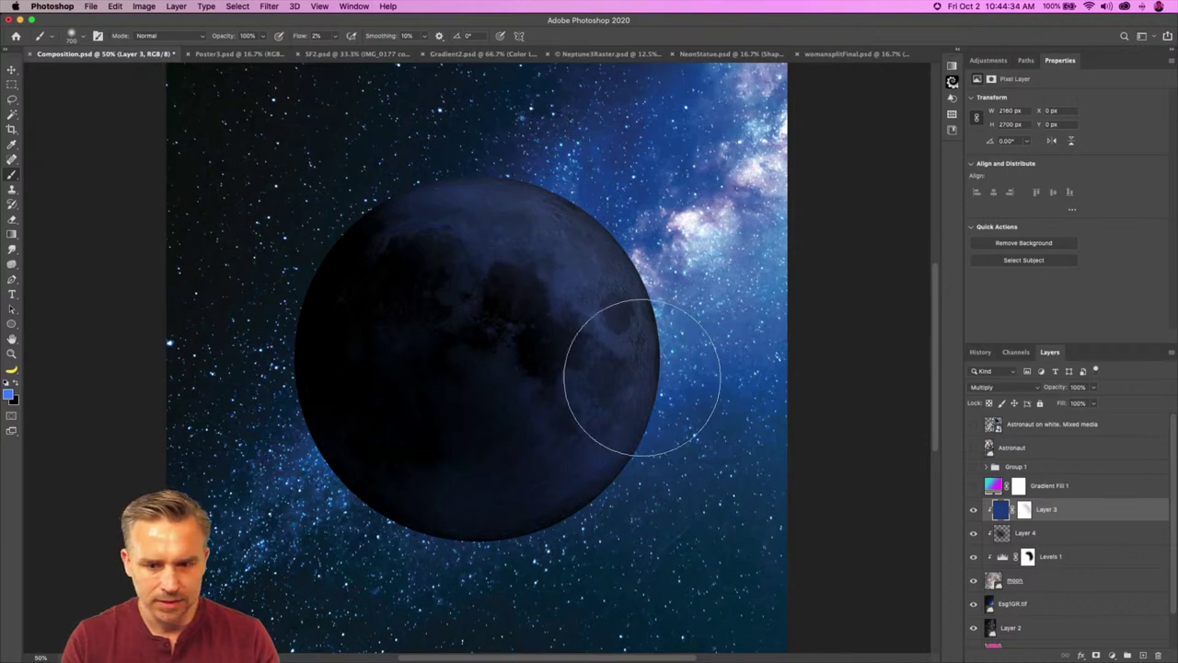
Step: Brush the brighter blue onto the blue layer along the moon's top and right edge at 98% flow, replacing the first stroke
{"action": "left_click_drag", "start_coordinate": [297, 37], "coordinate": [352, 38]}
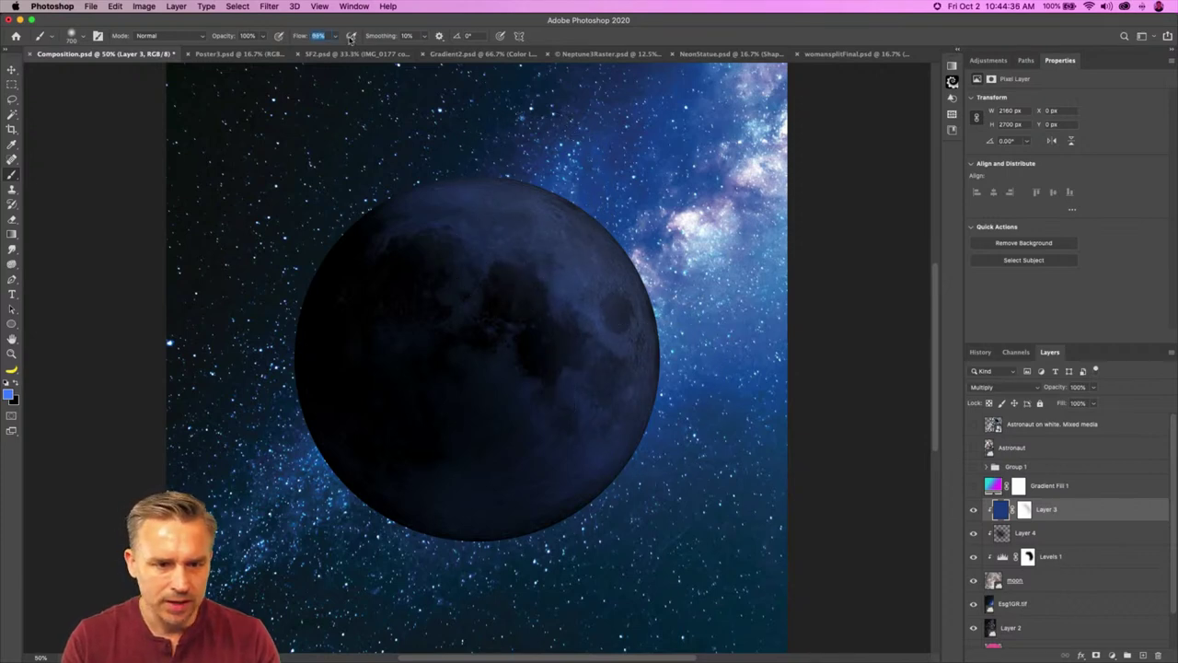
{"action": "left_click_drag", "start_coordinate": [574, 221], "coordinate": [672, 380]}
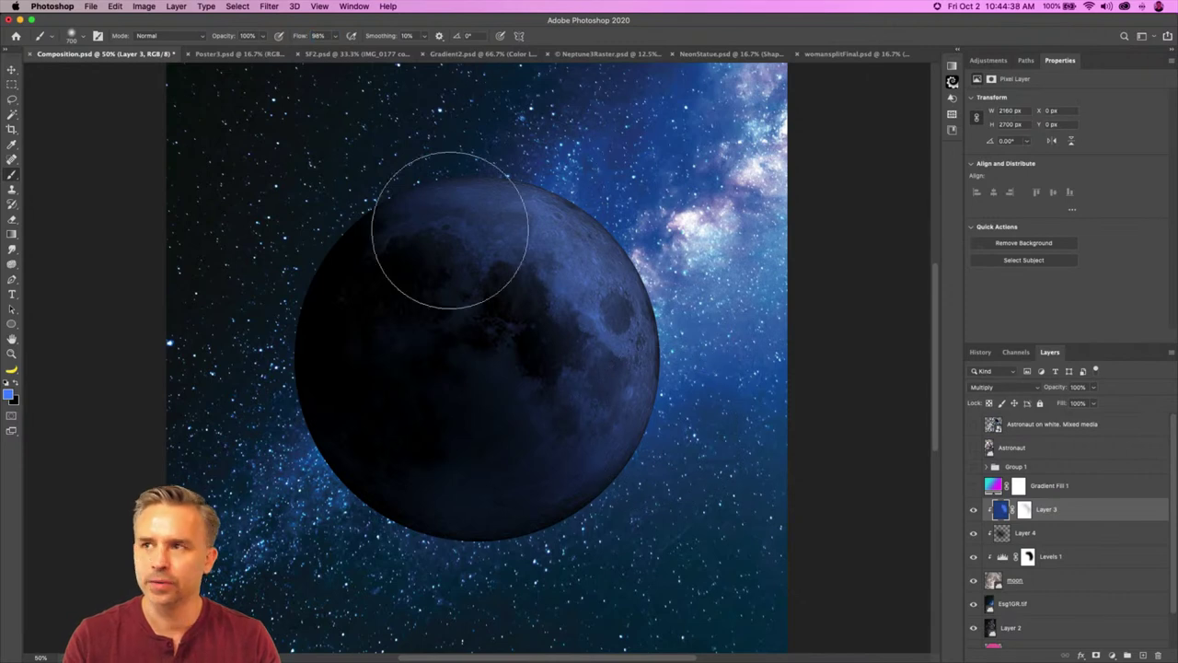
{"action": "key", "text": "super+z"}
{"action": "mouse_move", "coordinate": [448, 166]}
{"action": "left_mouse_down"}
{"action": "mouse_move", "coordinate": [540, 171]}
{"action": "mouse_move", "coordinate": [662, 260]}
{"action": "mouse_move", "coordinate": [662, 460]}
{"action": "mouse_move", "coordinate": [639, 494]}
{"action": "left_mouse_up"}
Step: Reduce the brush to 100 px, target the Levels mask with default colors, and select the black shading layer
{"action": "key", "text": "bracketleft"}
{"action": "key", "text": "bracketleft"}
{"action": "key", "text": "bracketleft"}
{"action": "key", "text": "bracketleft"}
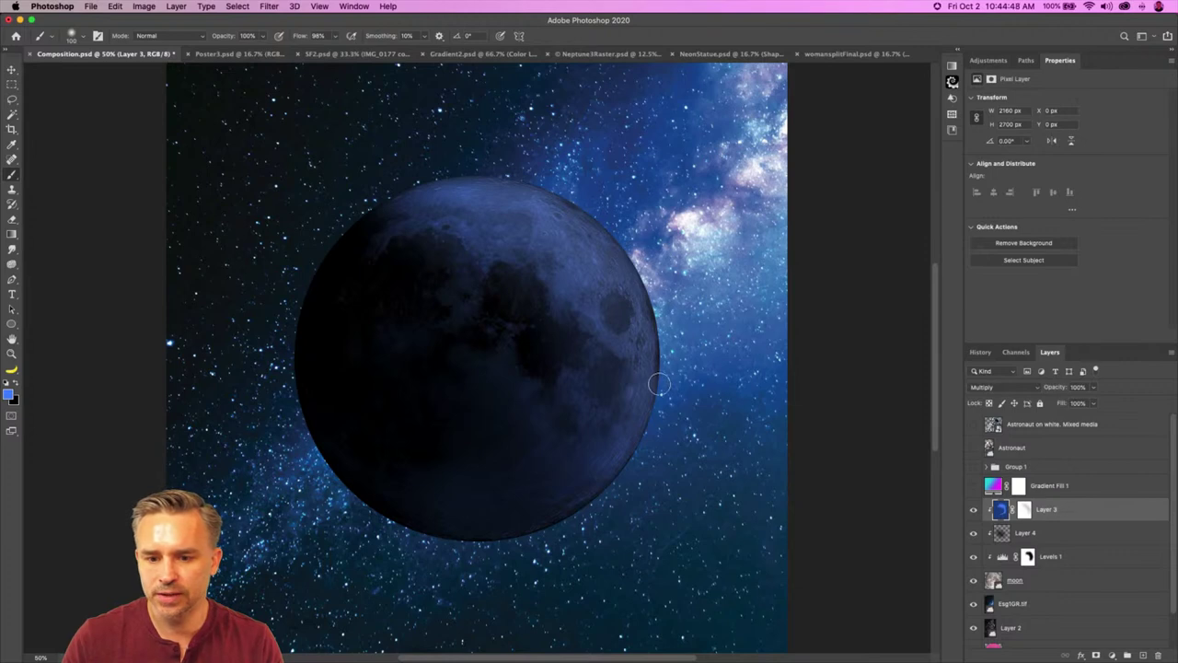
{"action": "left_click", "coordinate": [1027, 556]}
{"action": "key", "text": "d"}
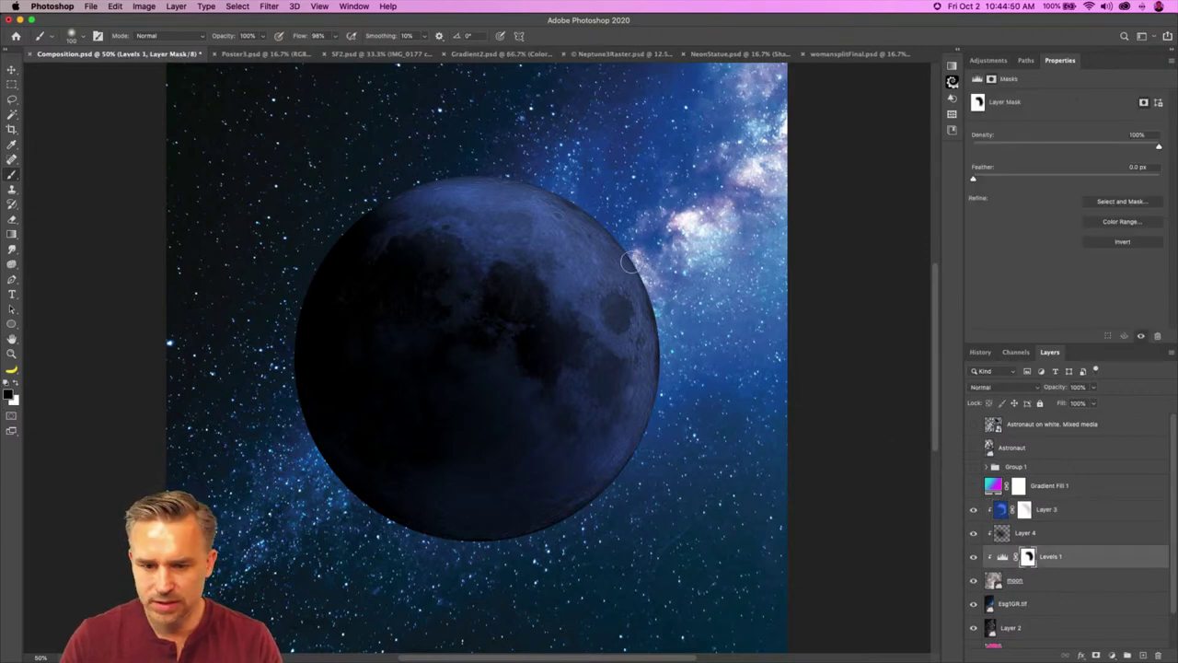
{"action": "left_click", "coordinate": [1024, 532]}
Step: Group the moon with its Levels, black shading and blue layers, and name the group Moon
{"action": "key", "text": "super+minus"}
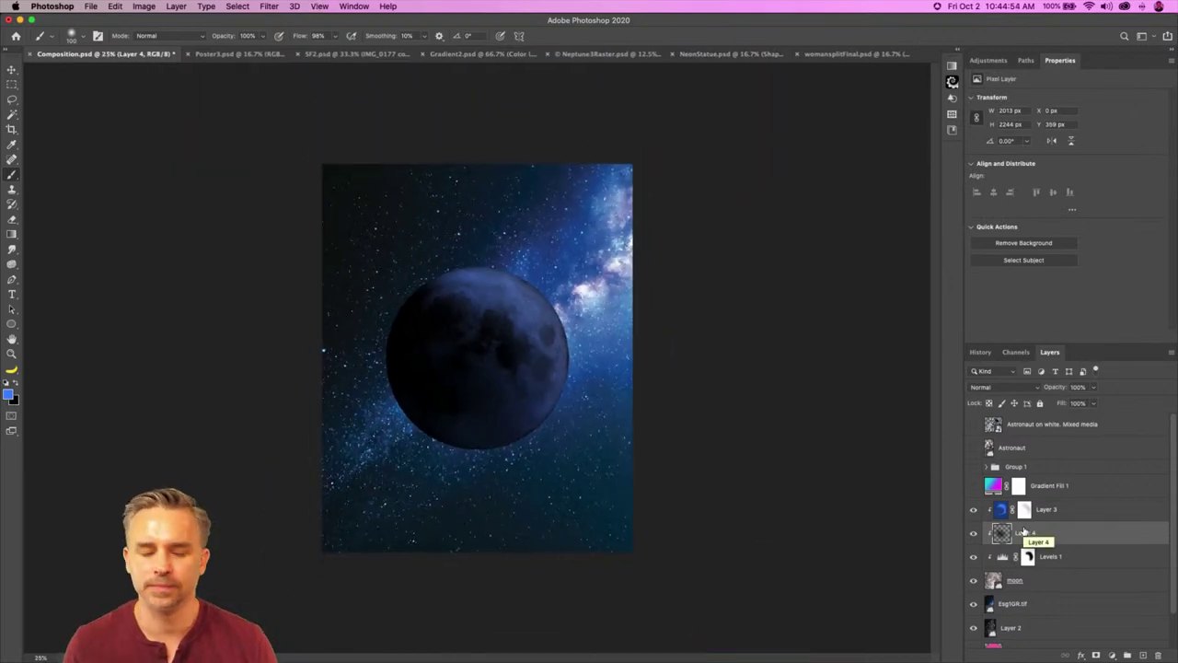
{"action": "double_click", "coordinate": [1109, 67]}
{"action": "left_click", "coordinate": [1049, 312]}
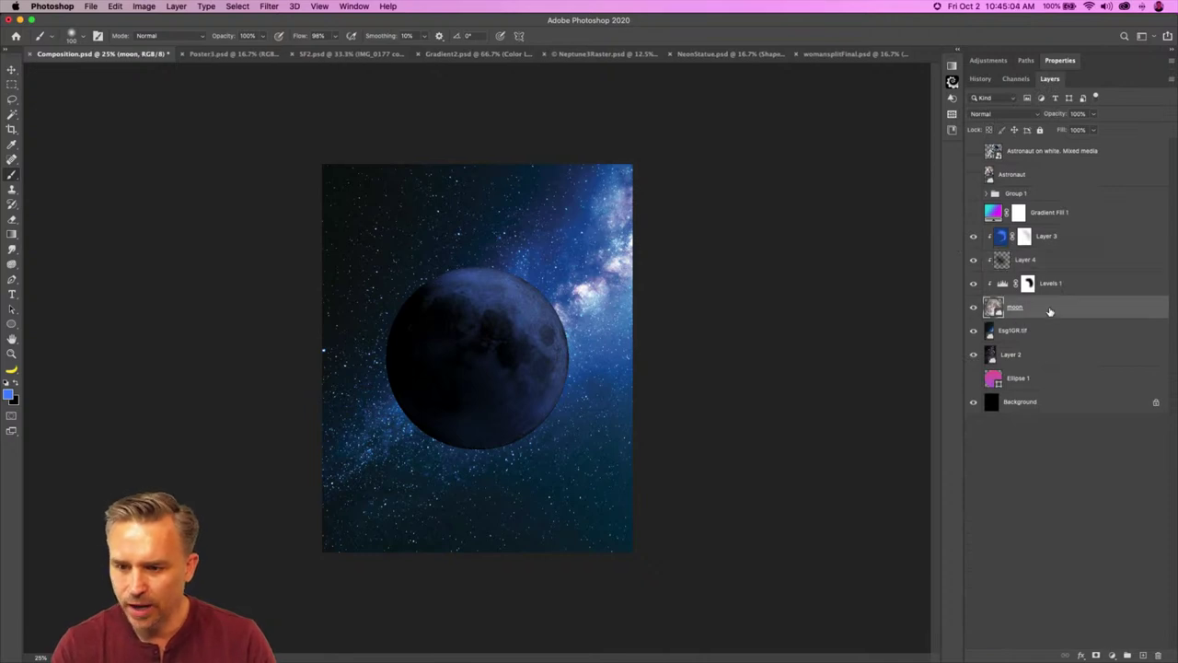
{"action": "left_click", "coordinate": [1052, 238], "text": "shift"}
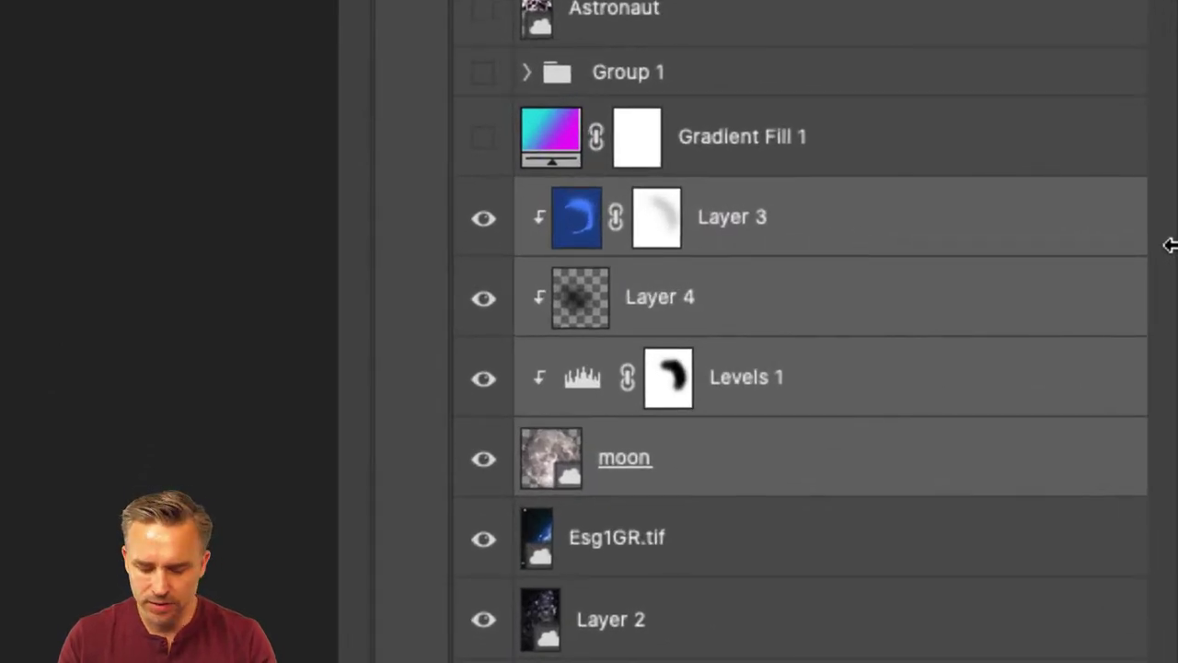
{"action": "key", "text": "ctrl+g"}
{"action": "double_click", "coordinate": [631, 200]}
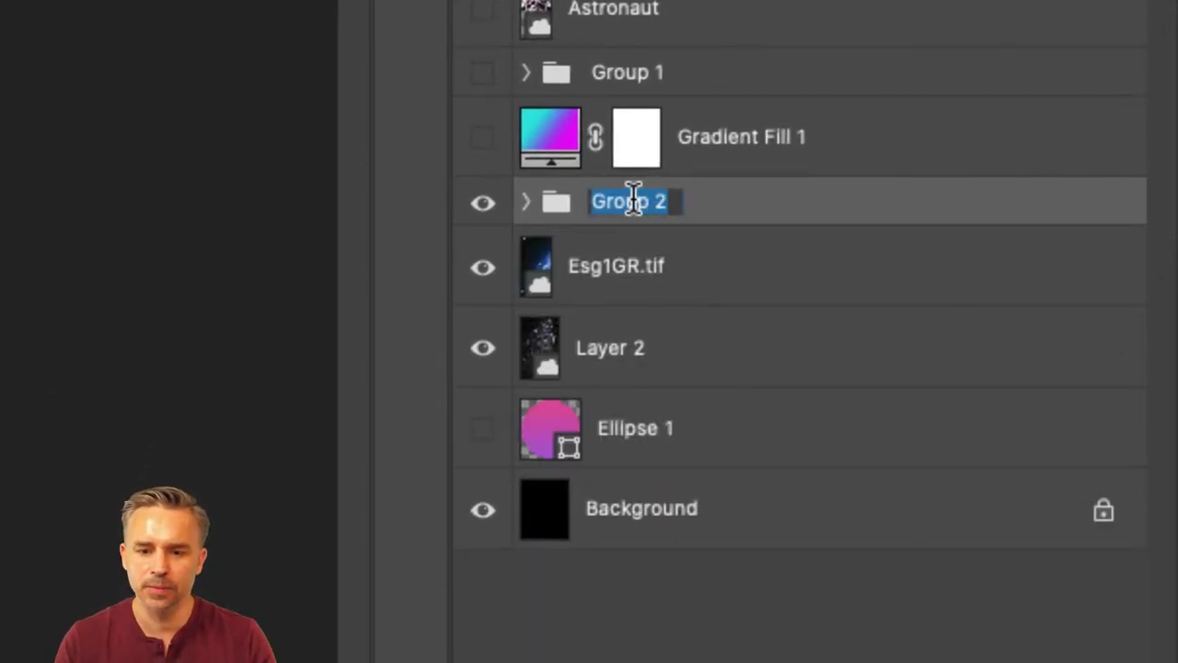
{"action": "type", "text": "Moon"}
{"action": "key", "text": "Return"}
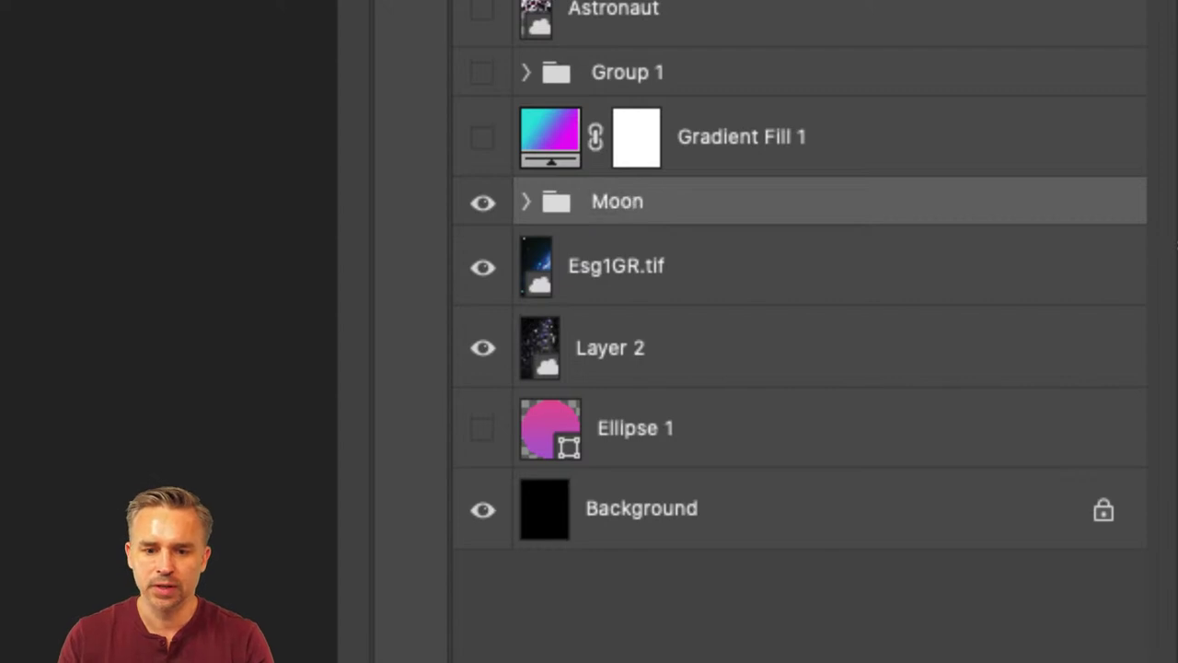
Step: Group Esg1GR.tif and Layer 2 under the name space, and move Ellipse 1 above the Moon group
{"action": "left_click", "coordinate": [640, 302]}
{"action": "left_click", "coordinate": [569, 437]}
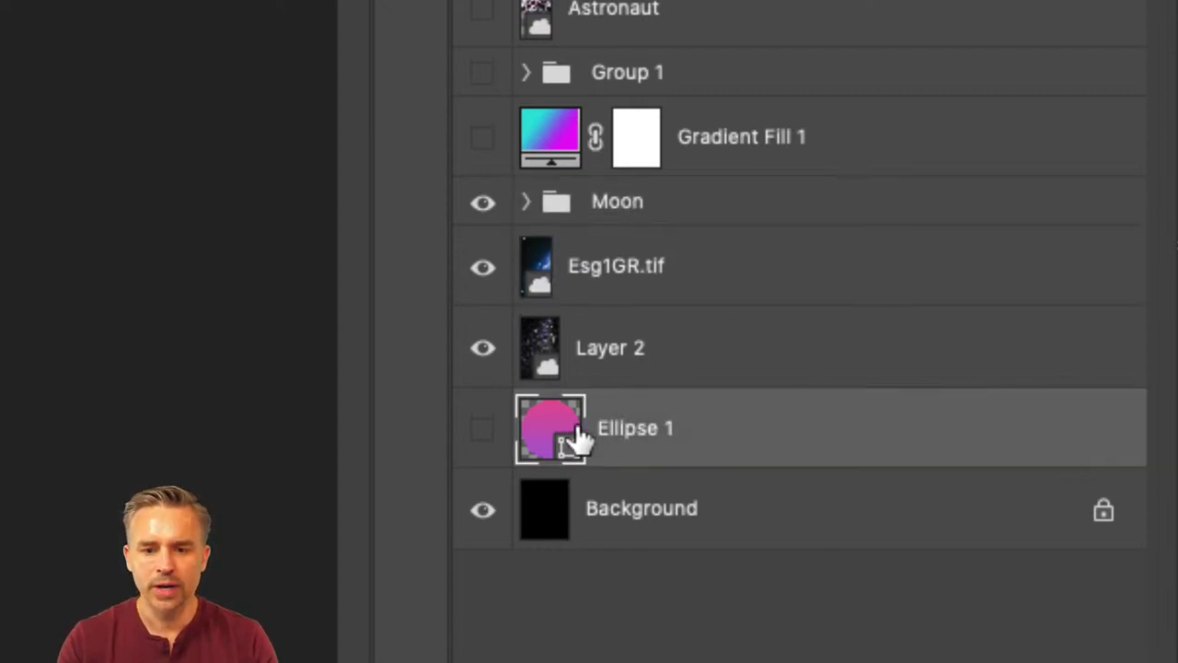
{"action": "left_click", "coordinate": [666, 271]}
{"action": "left_click", "coordinate": [671, 355], "text": "shift"}
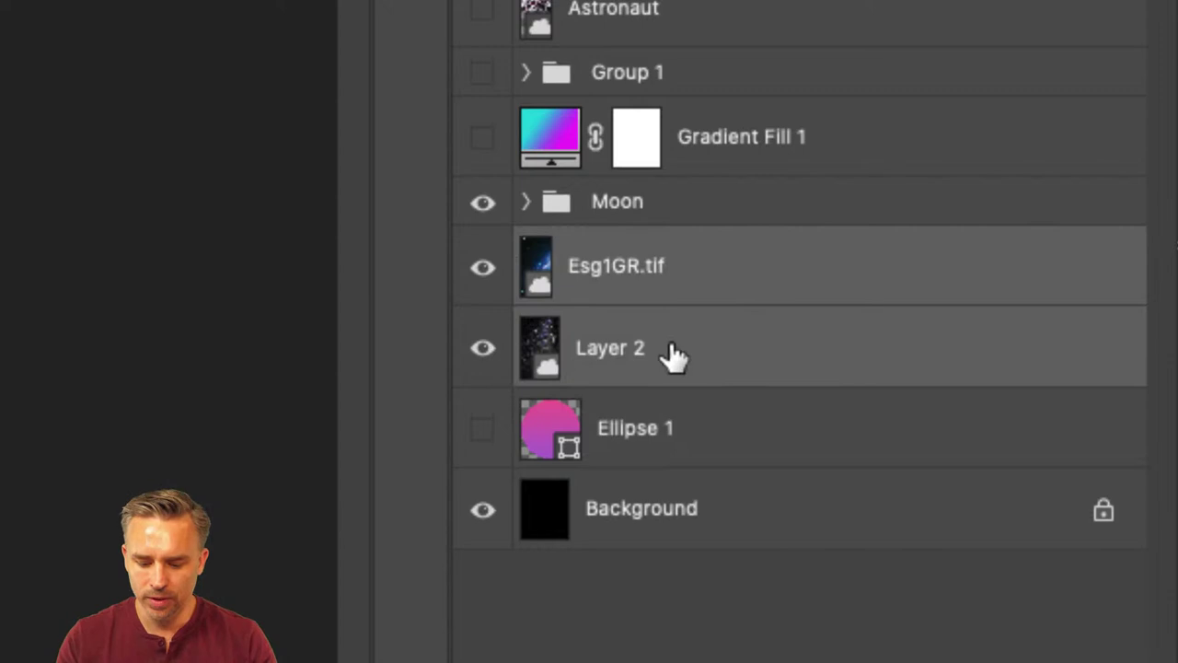
{"action": "key", "text": "ctrl+g"}
{"action": "double_click", "coordinate": [631, 249]}
{"action": "type", "text": "space"}
{"action": "key", "text": "Return"}
{"action": "left_click_drag", "start_coordinate": [702, 323], "coordinate": [704, 162]}
{"action": "left_click", "coordinate": [705, 274]}
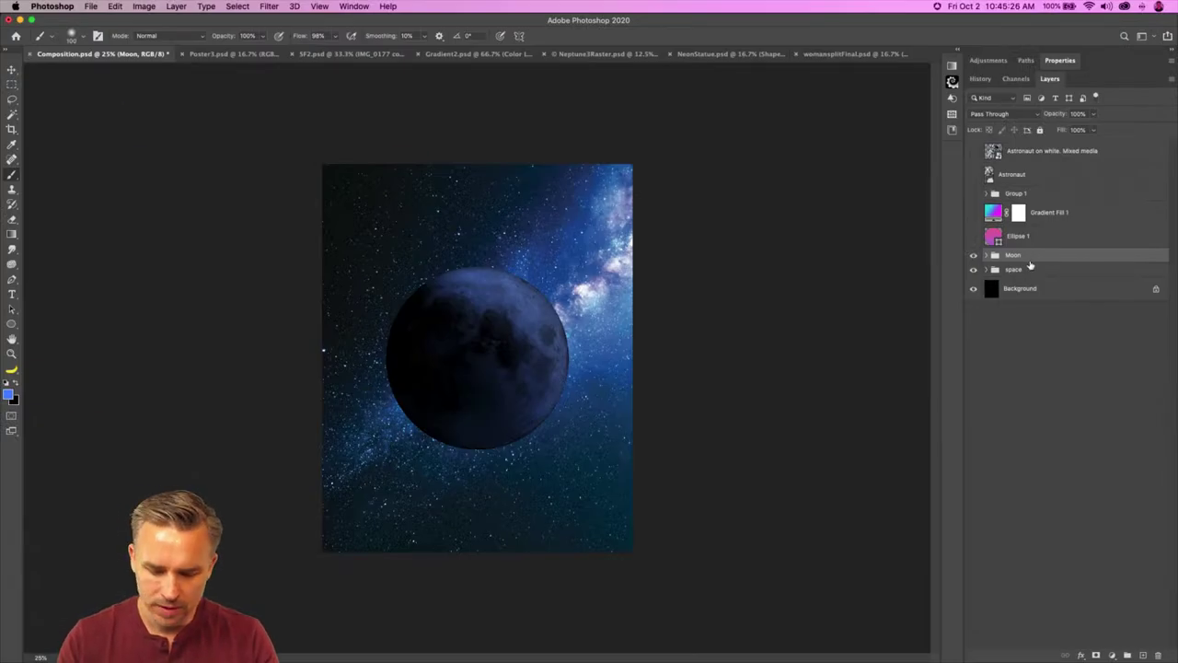
Step: Scale the Moon group down to about two thirds of its size around its centre
{"action": "key", "text": "super+t"}
{"action": "left_click_drag", "start_coordinate": [552, 419], "coordinate": [550, 419]}
{"action": "left_click_drag", "start_coordinate": [403, 267], "coordinate": [465, 323]}
{"action": "key", "text": "Return"}
{"action": "key", "text": "b"}
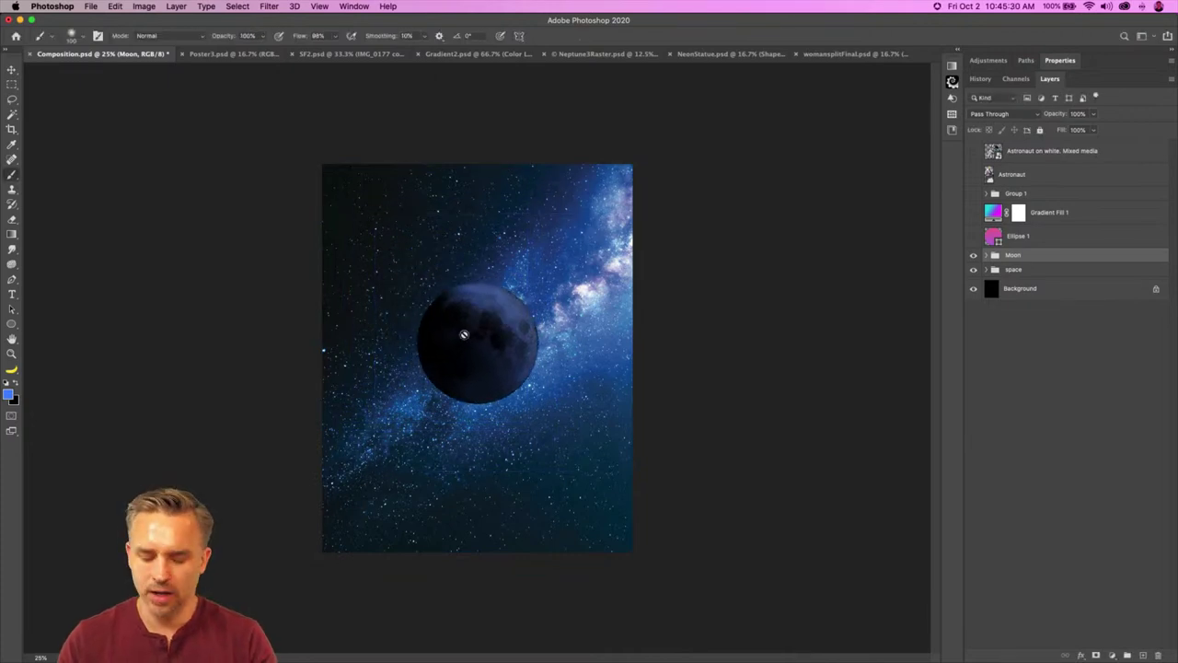
Step: Move the moon up and left so it sits above the Milky Way band in the canvas's upper half
{"action": "key", "text": "super+equal"}
{"action": "key", "text": "v"}
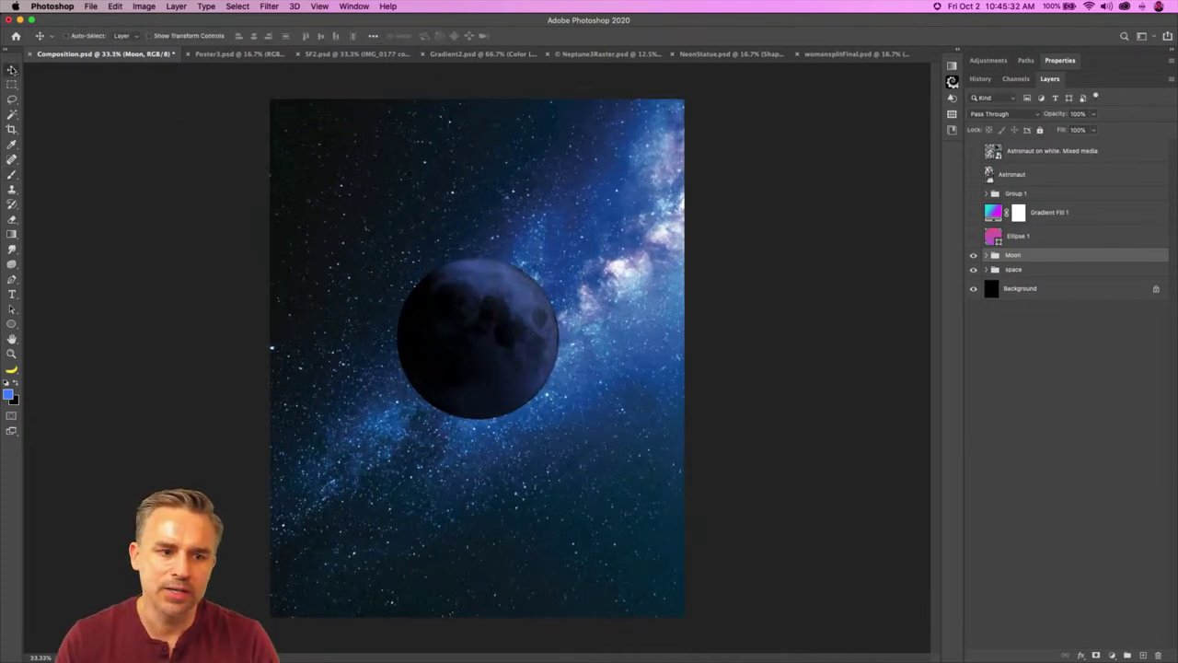
{"action": "left_click_drag", "start_coordinate": [526, 407], "coordinate": [474, 321]}
{"action": "mouse_move", "coordinate": [430, 279]}
{"action": "left_mouse_down"}
{"action": "mouse_move", "coordinate": [462, 283]}
{"action": "mouse_move", "coordinate": [443, 291]}
{"action": "left_mouse_up"}
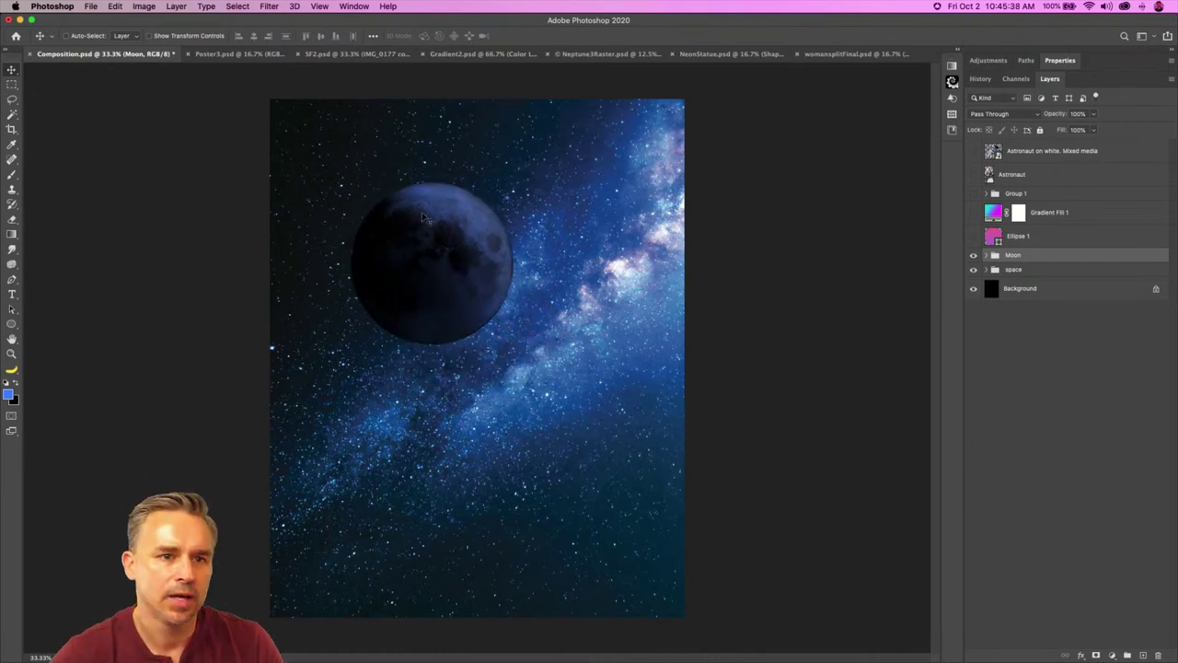
{"action": "left_click_drag", "start_coordinate": [427, 222], "coordinate": [484, 310]}
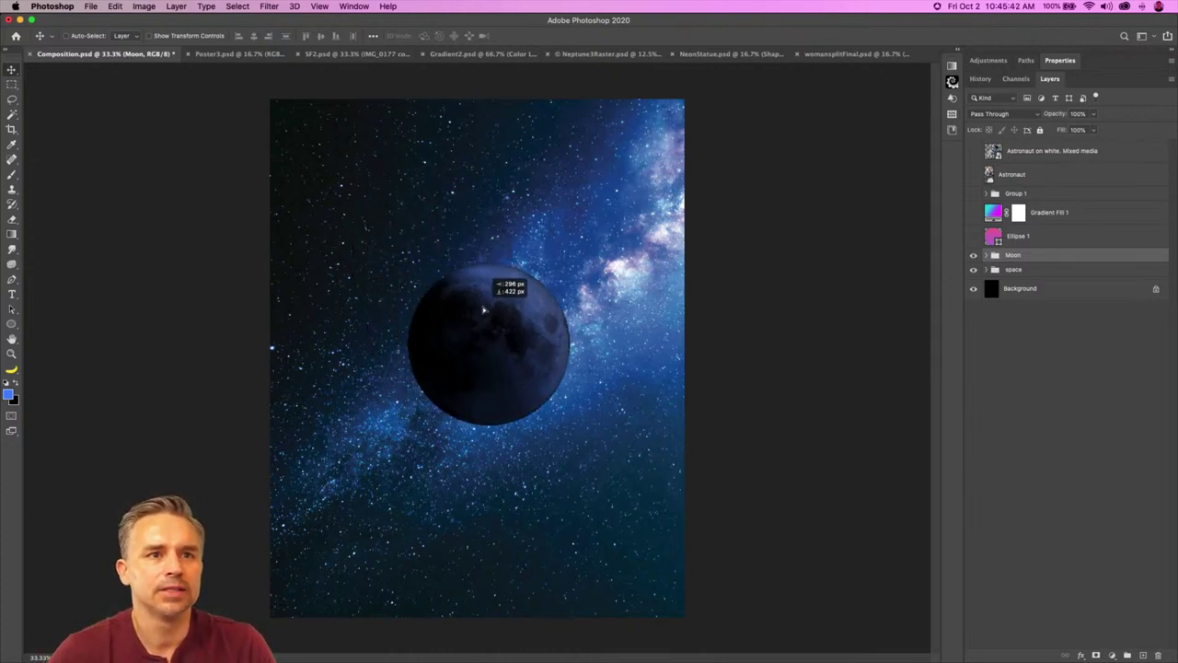
{"action": "left_click_drag", "start_coordinate": [483, 310], "coordinate": [432, 254]}
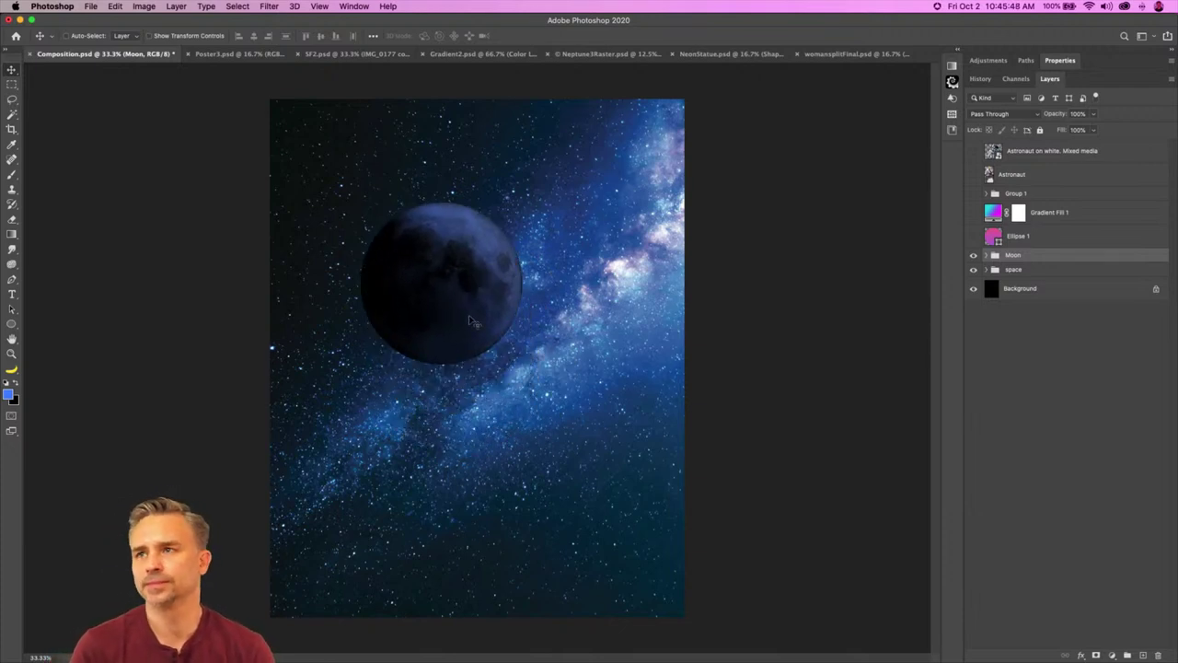
Step: Add an empty layer above Layer 3 in the Moon group and clip it to the moon
{"action": "left_click", "coordinate": [989, 258]}
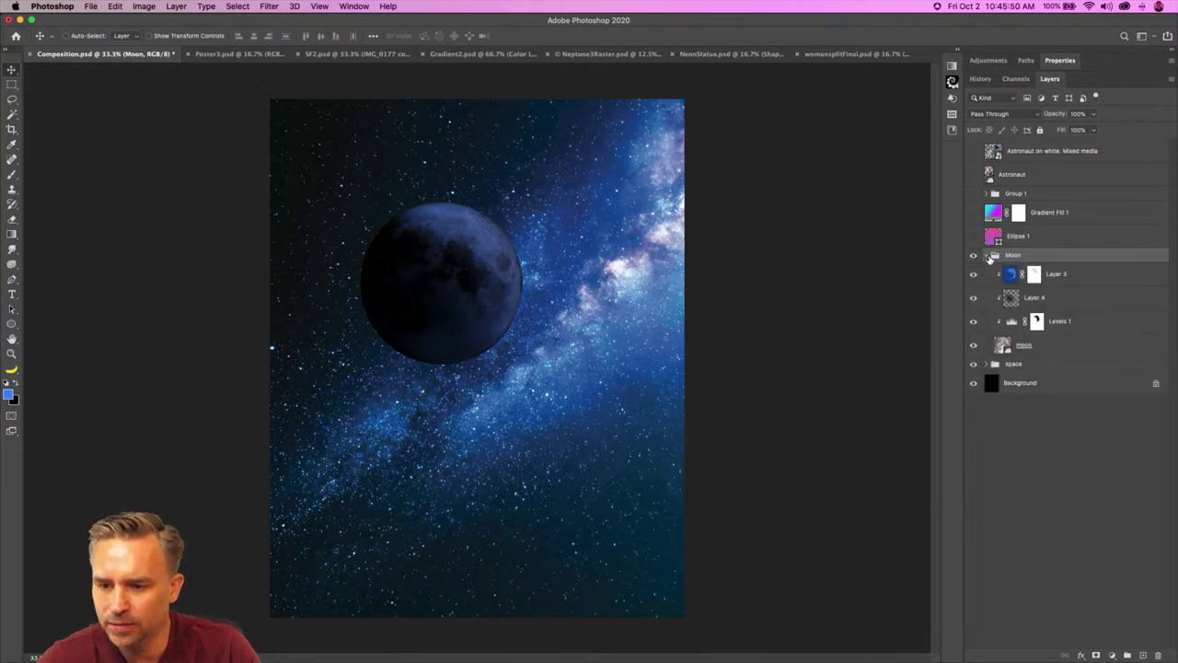
{"action": "left_click", "coordinate": [1069, 276]}
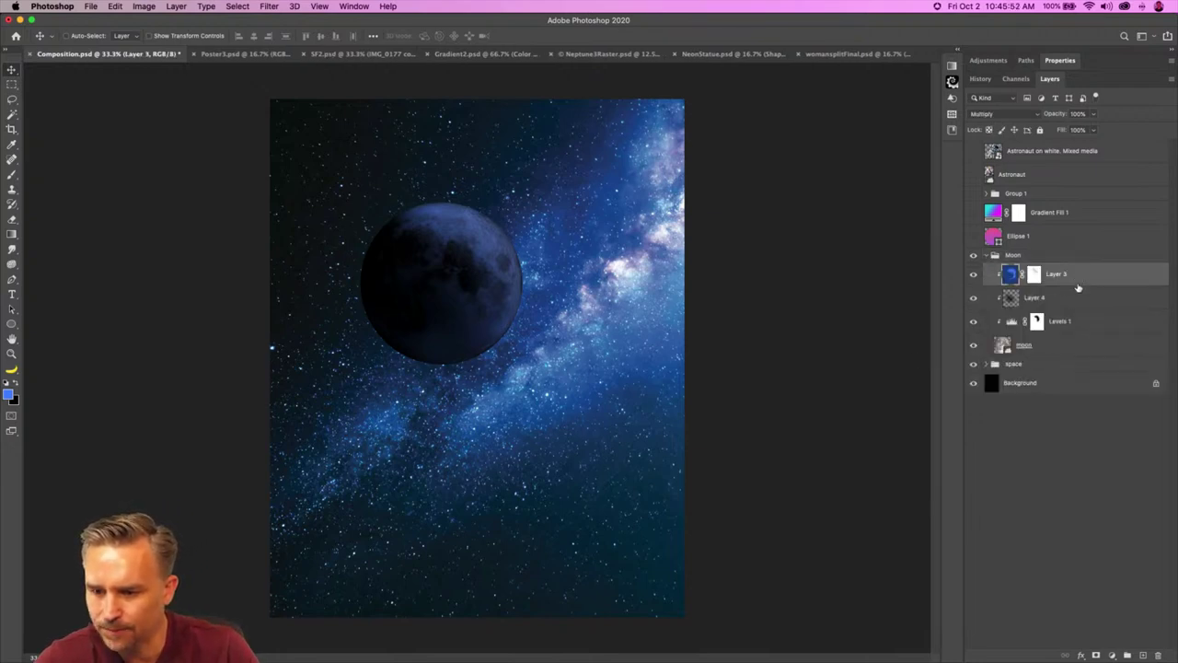
{"action": "left_click", "coordinate": [1142, 654]}
{"action": "left_click", "coordinate": [1064, 284], "text": "alt"}
{"action": "key", "text": "b"}
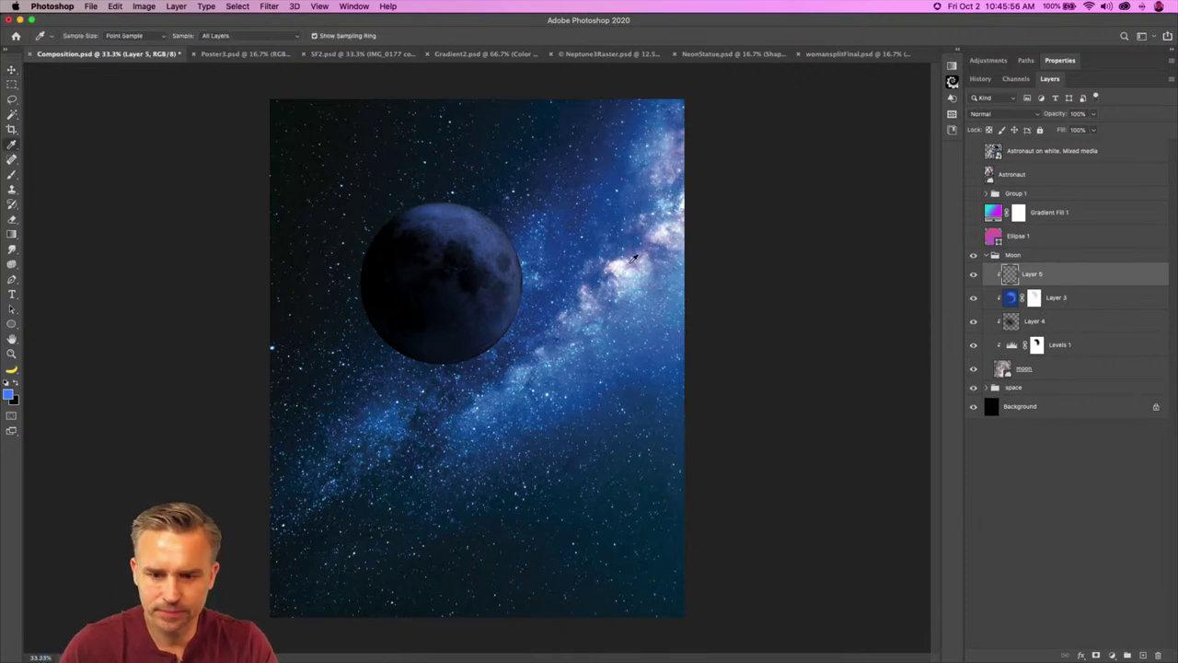
Step: Sample near-white from the Milky Way and brush a soft highlight along the moon's right edge, undoing the excess stroke underneath
{"action": "left_click", "coordinate": [616, 265], "text": "alt"}
{"action": "mouse_move", "coordinate": [446, 200]}
{"action": "left_mouse_down"}
{"action": "mouse_move", "coordinate": [522, 266]}
{"action": "mouse_move", "coordinate": [507, 350]}
{"action": "left_mouse_up"}
{"action": "key", "text": "bracketright"}
{"action": "key", "text": "bracketright"}
{"action": "key", "text": "bracketright"}
{"action": "key", "text": "bracketright"}
{"action": "key", "text": "bracketright"}
{"action": "mouse_move", "coordinate": [543, 272]}
{"action": "left_mouse_down"}
{"action": "mouse_move", "coordinate": [497, 354]}
{"action": "mouse_move", "coordinate": [335, 349]}
{"action": "left_mouse_up"}
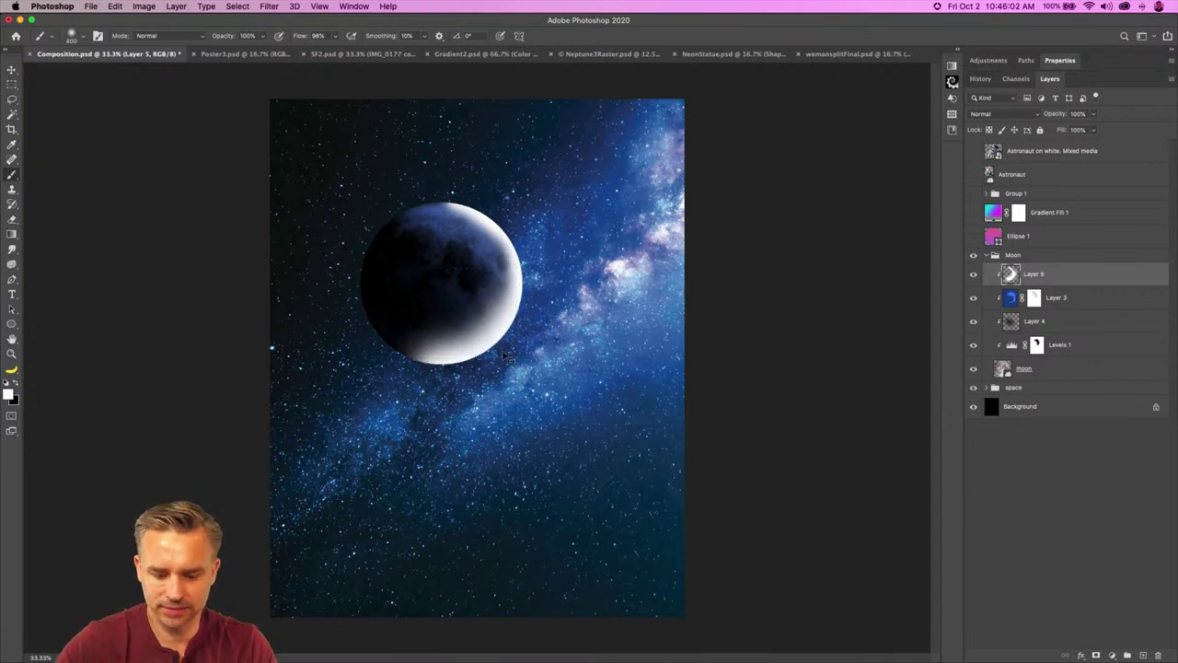
{"action": "key", "text": "super+z"}
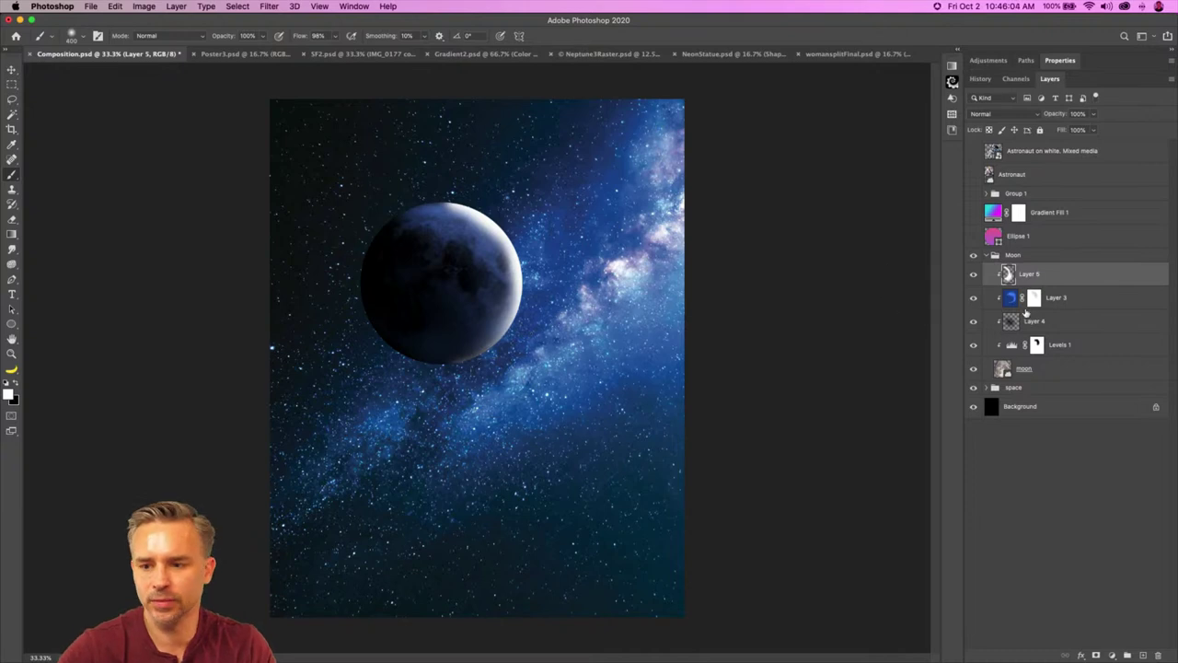
Step: Set the highlight layer's blend mode to Overlay and toggle its visibility to compare the effect
{"action": "left_click", "coordinate": [1014, 114]}
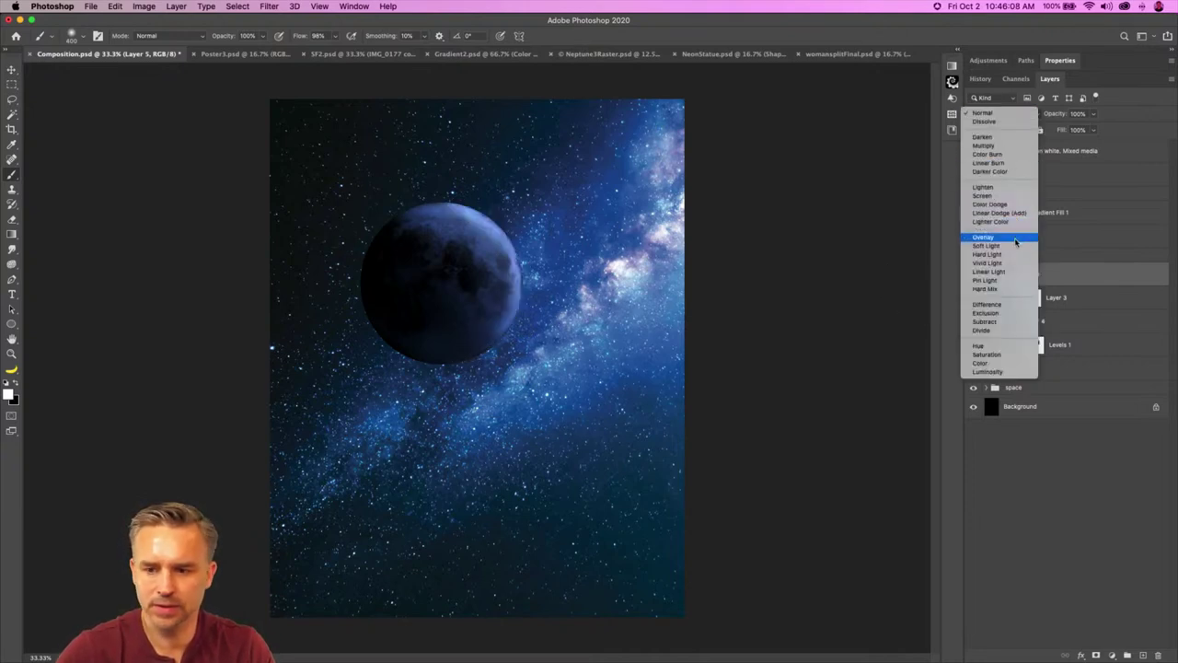
{"action": "left_click", "coordinate": [1017, 238]}
{"action": "left_click", "coordinate": [973, 276]}
{"action": "left_click", "coordinate": [973, 276]}
{"action": "left_click", "coordinate": [974, 276]}
{"action": "left_click", "coordinate": [974, 276]}
{"action": "left_click", "coordinate": [974, 276]}
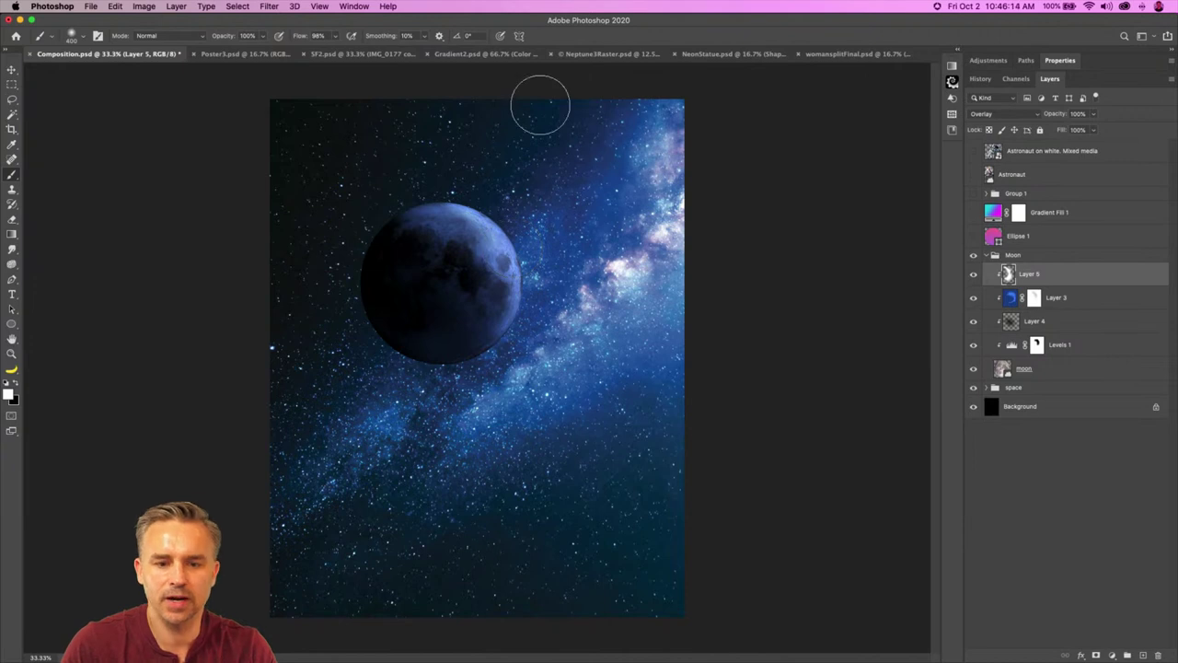
Step: Brush more of the white Overlay highlight along the moon's lower edge
{"action": "mouse_move", "coordinate": [388, 359]}
{"action": "left_mouse_down"}
{"action": "mouse_move", "coordinate": [395, 387]}
{"action": "mouse_move", "coordinate": [426, 381]}
{"action": "mouse_move", "coordinate": [344, 359]}
{"action": "left_mouse_up"}
{"action": "key", "text": "bracketleft"}
{"action": "key", "text": "bracketleft"}
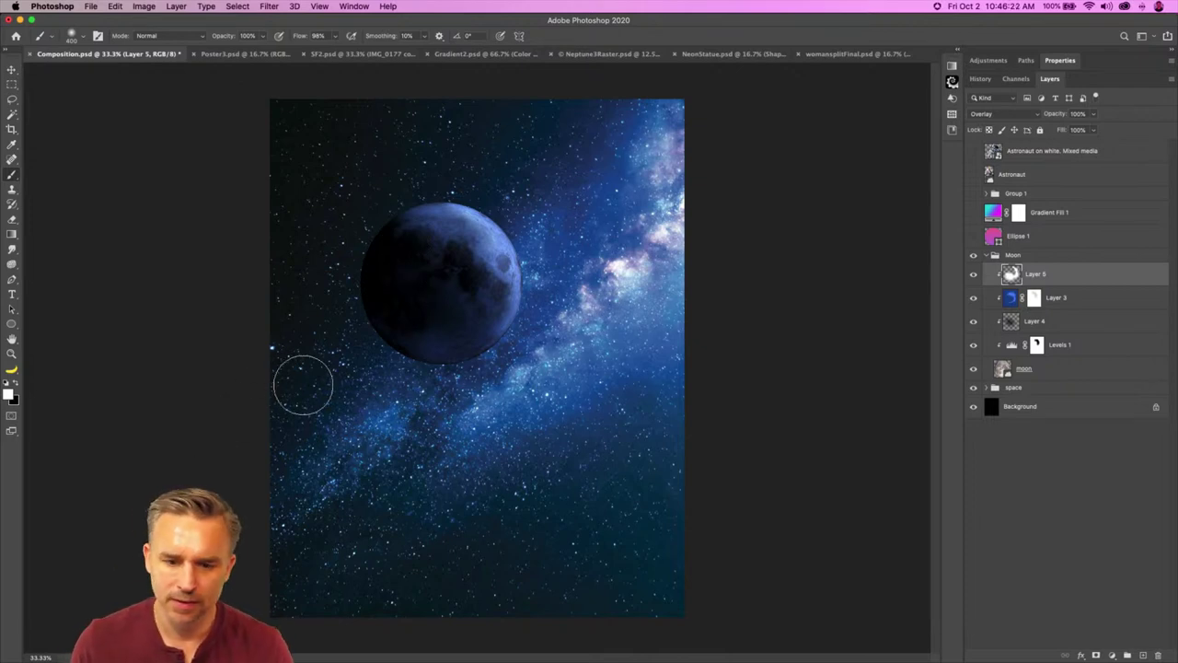
Step: Rotate the Moon group clockwise so its lit side faces right, and reposition it in the canvas's upper-left area
{"action": "key", "text": "v"}
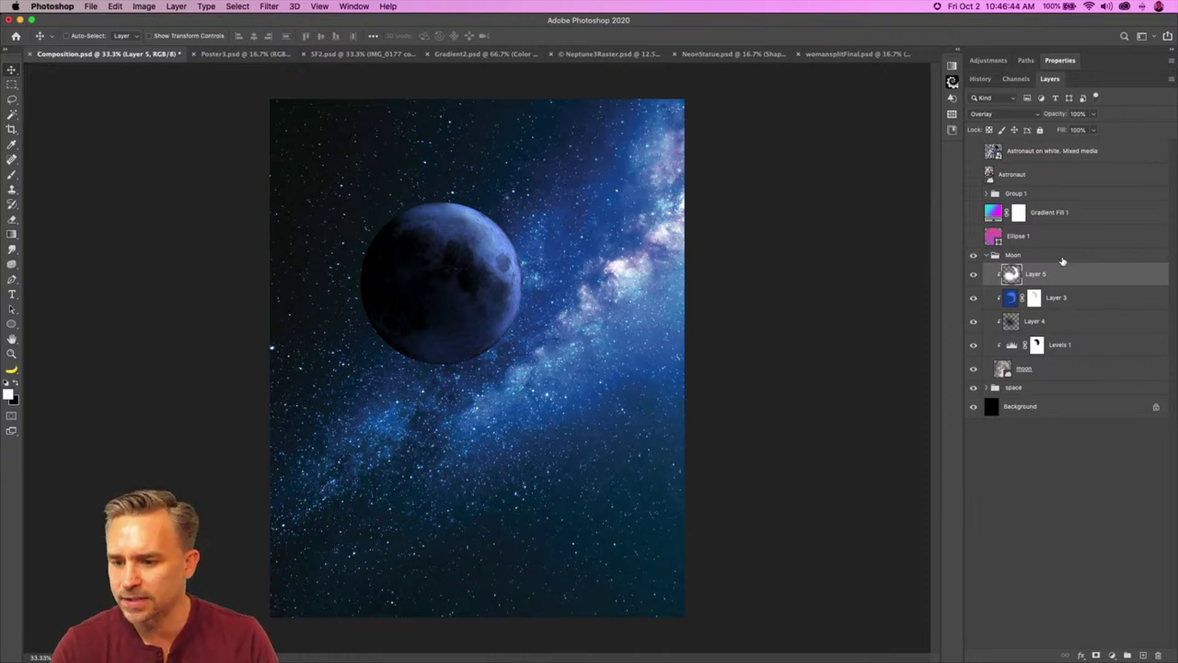
{"action": "left_click", "coordinate": [1060, 259]}
{"action": "left_click_drag", "start_coordinate": [454, 374], "coordinate": [486, 350]}
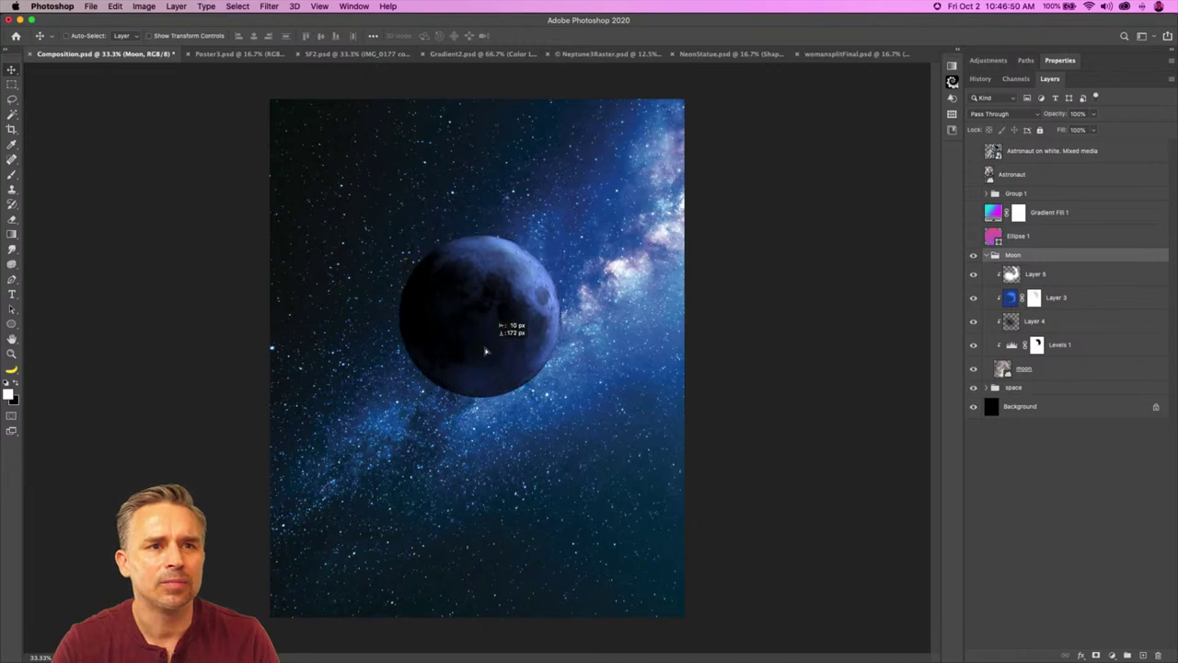
{"action": "mouse_move", "coordinate": [480, 304]}
{"action": "left_mouse_down"}
{"action": "mouse_move", "coordinate": [479, 327]}
{"action": "mouse_move", "coordinate": [461, 282]}
{"action": "mouse_move", "coordinate": [460, 293]}
{"action": "mouse_move", "coordinate": [475, 267]}
{"action": "mouse_move", "coordinate": [480, 288]}
{"action": "left_mouse_up"}
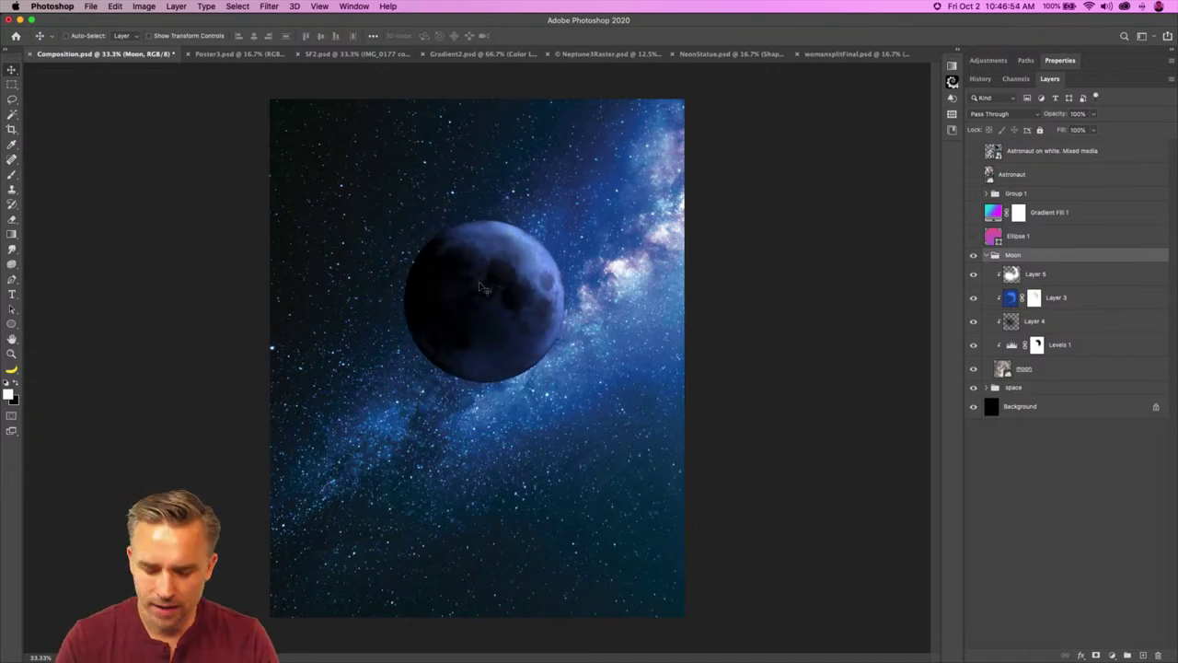
{"action": "key", "text": "super+t"}
{"action": "left_click_drag", "start_coordinate": [290, 112], "coordinate": [450, 44]}
{"action": "key", "text": "Return"}
{"action": "left_click_drag", "start_coordinate": [487, 300], "coordinate": [438, 259]}
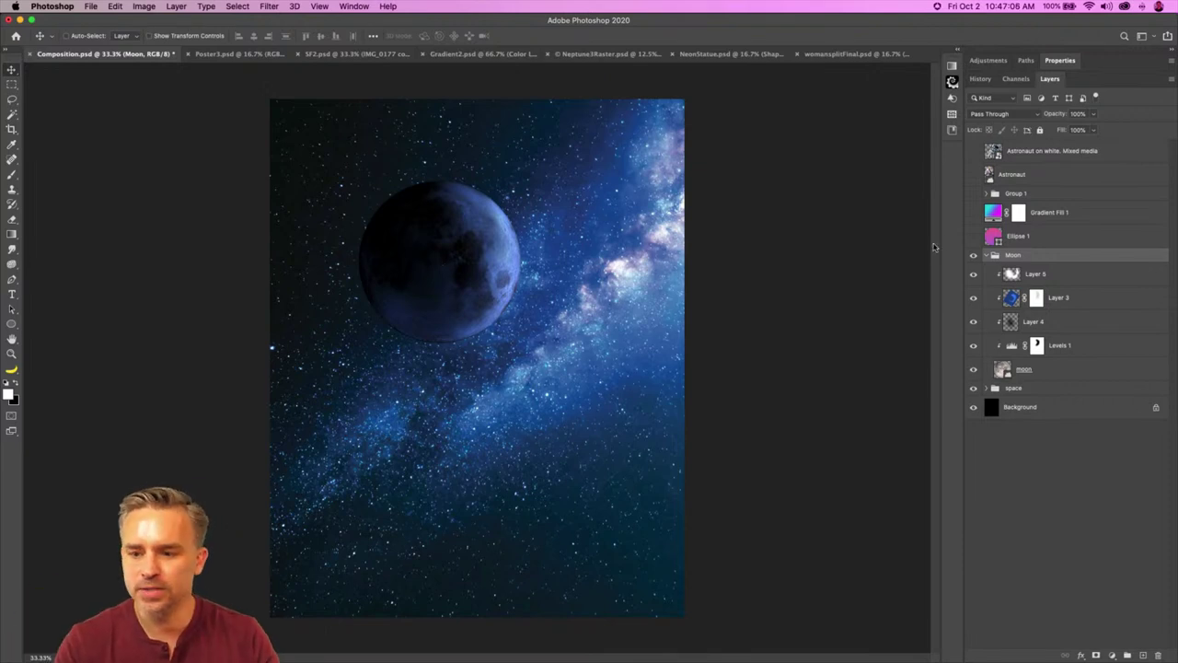
Step: Collapse and hide the Moon group, and show and select the Ellipse 1 layer
{"action": "left_click", "coordinate": [989, 255]}
{"action": "left_click", "coordinate": [974, 255]}
{"action": "left_click", "coordinate": [974, 235]}
{"action": "left_click", "coordinate": [1017, 235]}
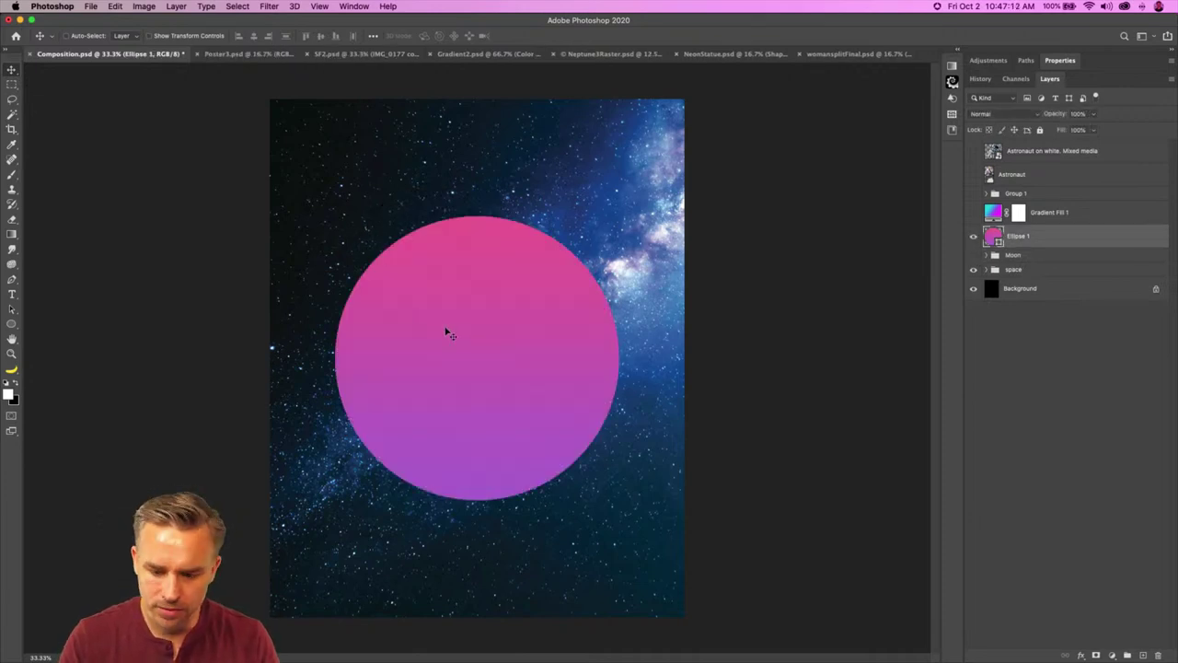
Step: Scale Ellipse 1 down to roughly three quarters of its size around its centre
{"action": "key", "text": "super+t"}
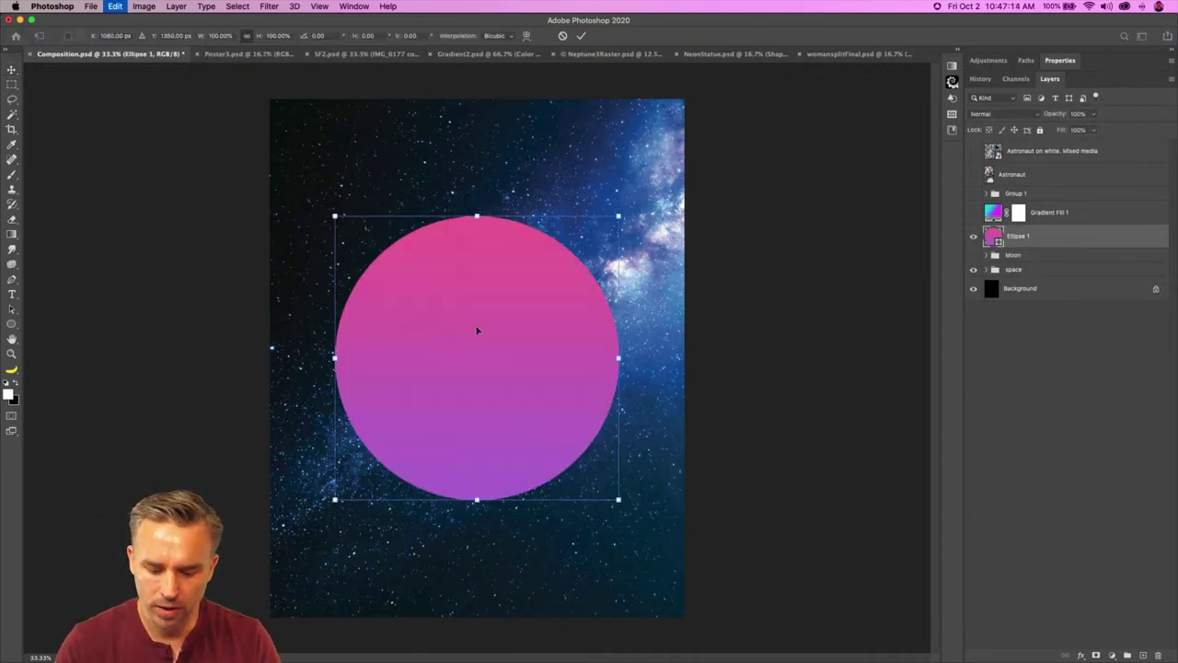
{"action": "left_click_drag", "start_coordinate": [619, 500], "coordinate": [576, 465]}
{"action": "key", "text": "Return"}
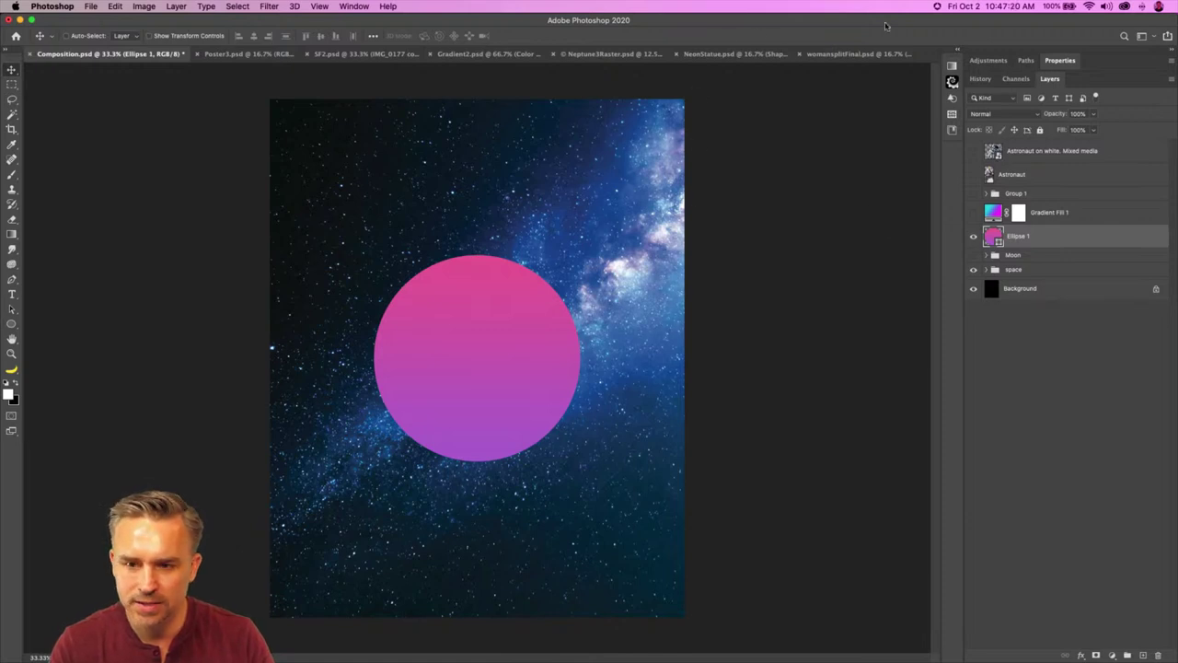
Step: Place the front-facing "Young redhead woman" photo from the PEOPLE library onto the canvas above Ellipse 1
{"action": "left_click", "coordinate": [957, 52]}
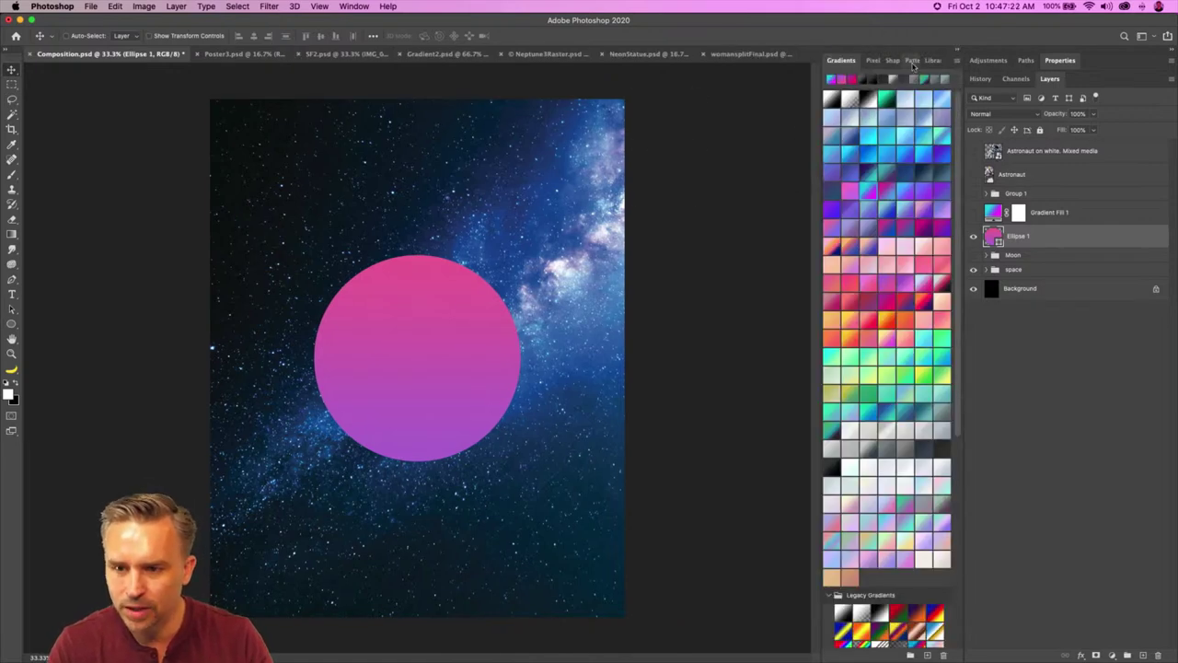
{"action": "left_click", "coordinate": [925, 61]}
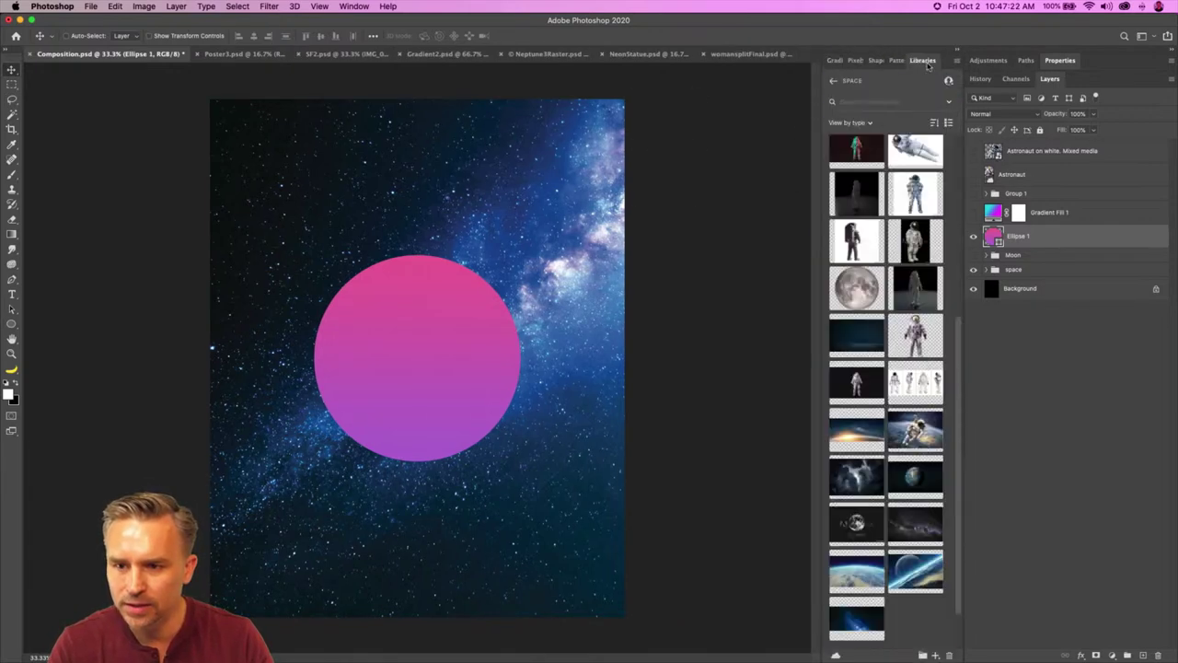
{"action": "left_click", "coordinate": [833, 81]}
{"action": "left_click", "coordinate": [844, 214]}
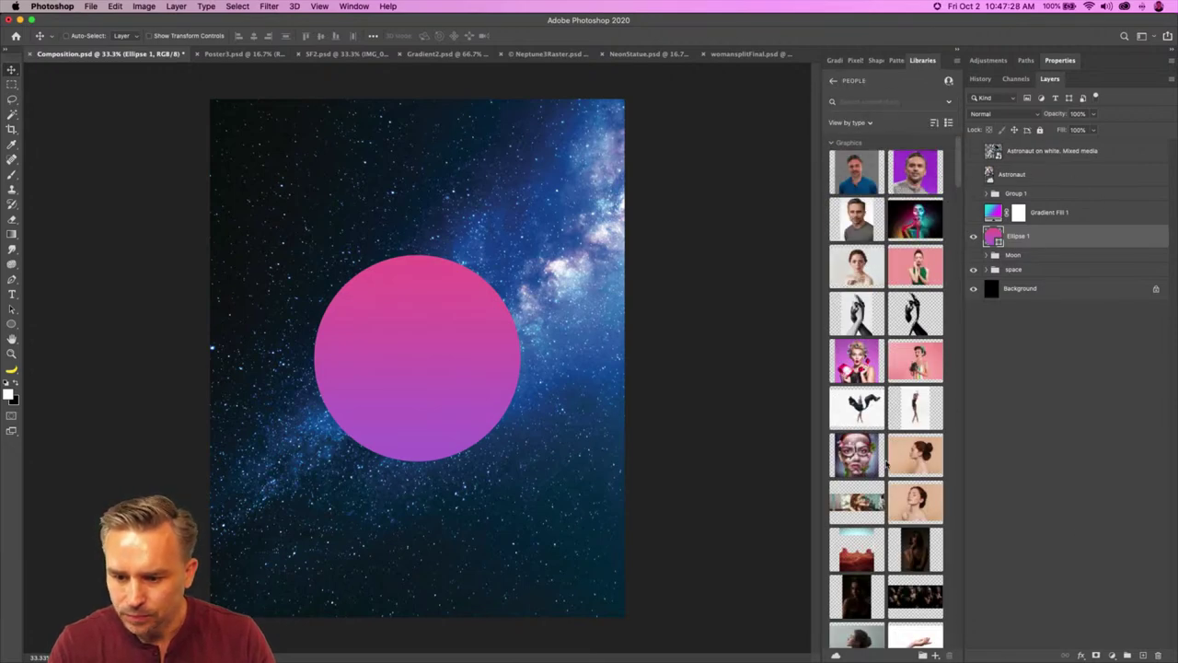
{"action": "mouse_move", "coordinate": [895, 461]}
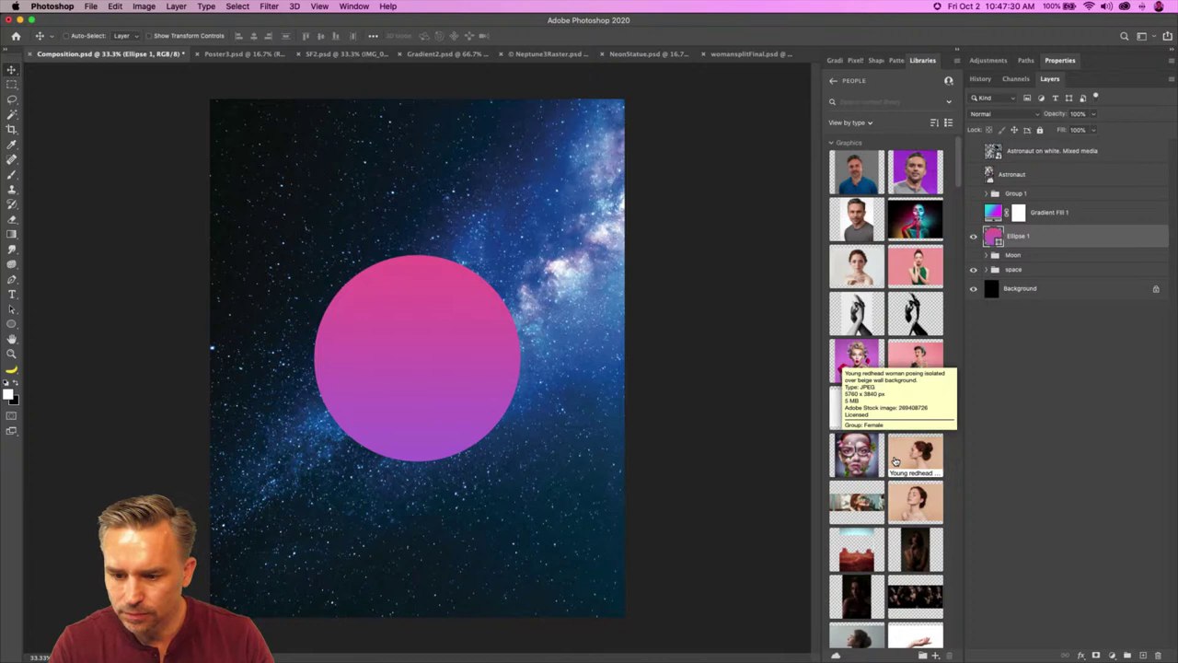
{"action": "mouse_move", "coordinate": [941, 373]}
{"action": "mouse_move", "coordinate": [902, 252]}
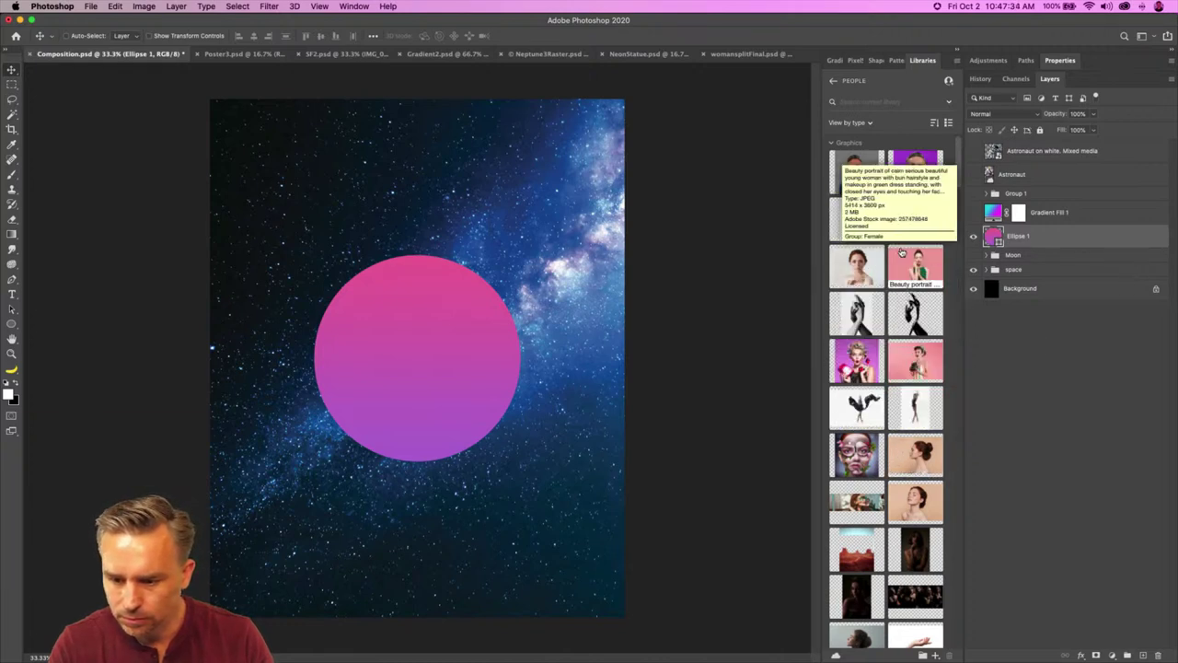
{"action": "left_click_drag", "start_coordinate": [907, 499], "coordinate": [481, 361]}
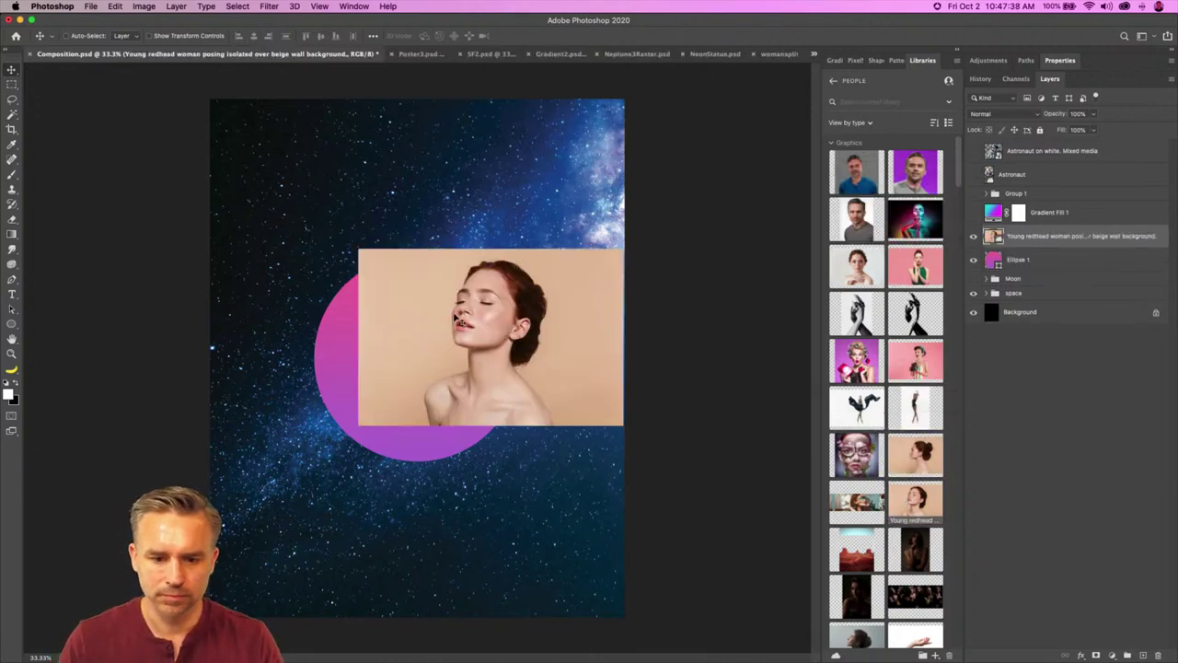
Step: Enlarge the woman's photo to nearly the canvas width and position it over the middle of the composition
{"action": "left_click_drag", "start_coordinate": [300, 304], "coordinate": [226, 251]}
{"action": "key", "text": "Return"}
{"action": "left_click_drag", "start_coordinate": [311, 360], "coordinate": [367, 420]}
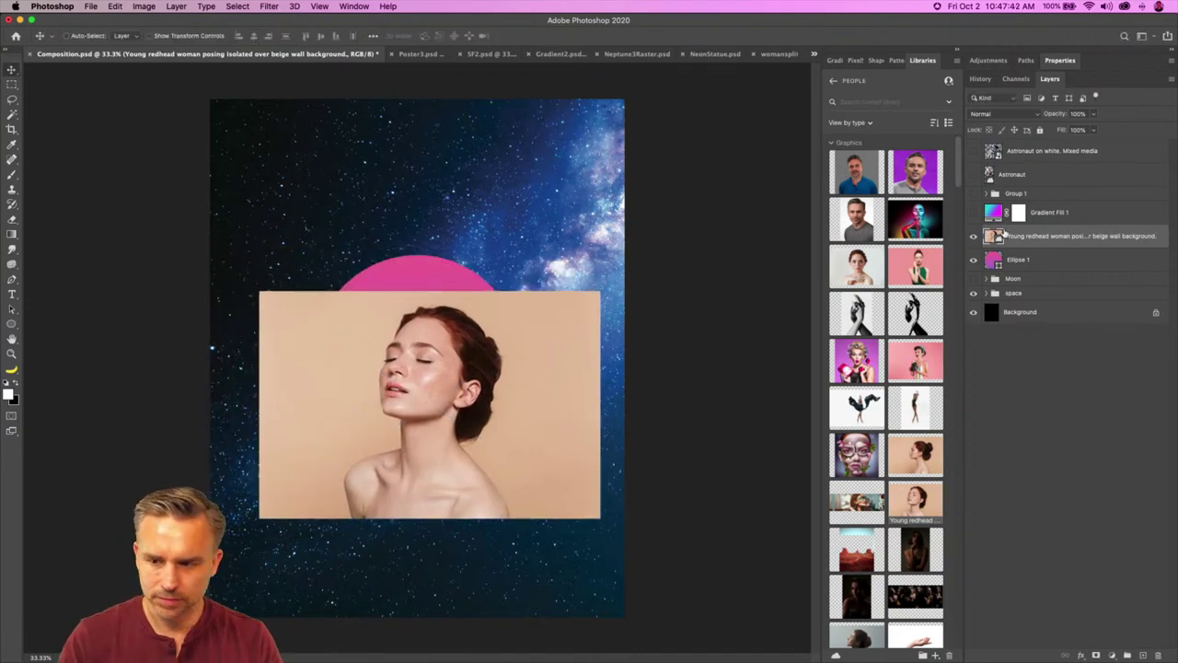
{"action": "key", "text": "super+t"}
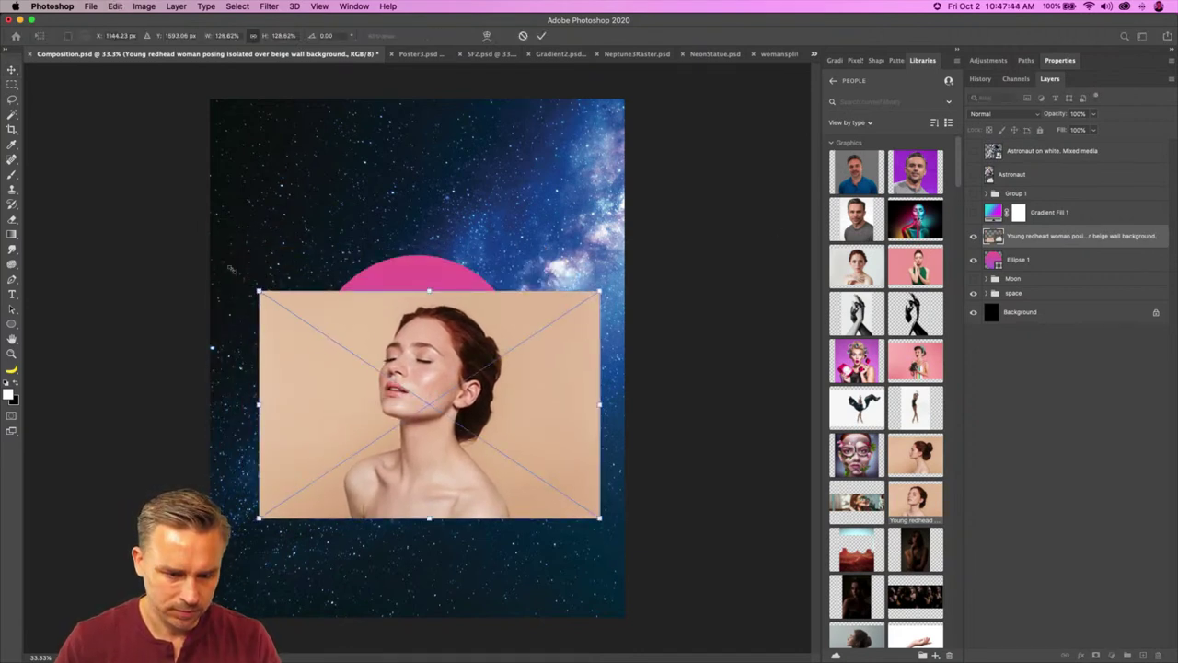
{"action": "left_click_drag", "start_coordinate": [259, 293], "coordinate": [205, 245]}
{"action": "left_click_drag", "start_coordinate": [329, 362], "coordinate": [342, 337]}
{"action": "key", "text": "Return"}
Step: Rasterize the redhead woman photo layer
{"action": "left_click", "coordinate": [11, 114]}
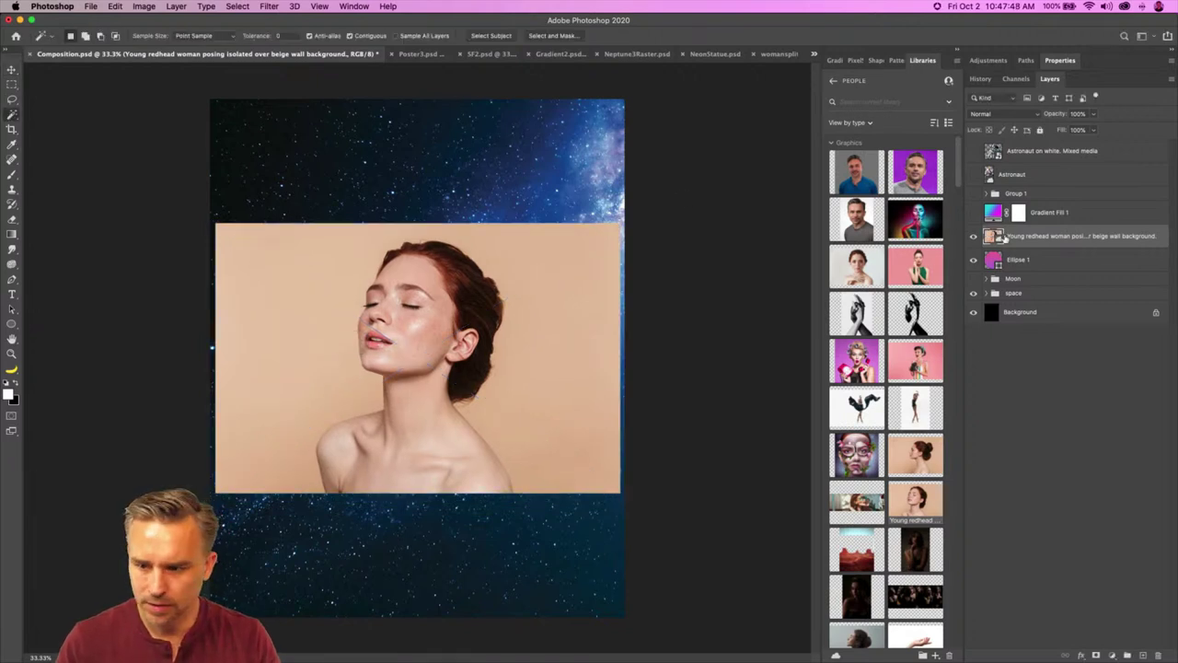
{"action": "right_click", "coordinate": [1105, 241]}
{"action": "left_click", "coordinate": [558, 296]}
{"action": "right_click", "coordinate": [1044, 241]}
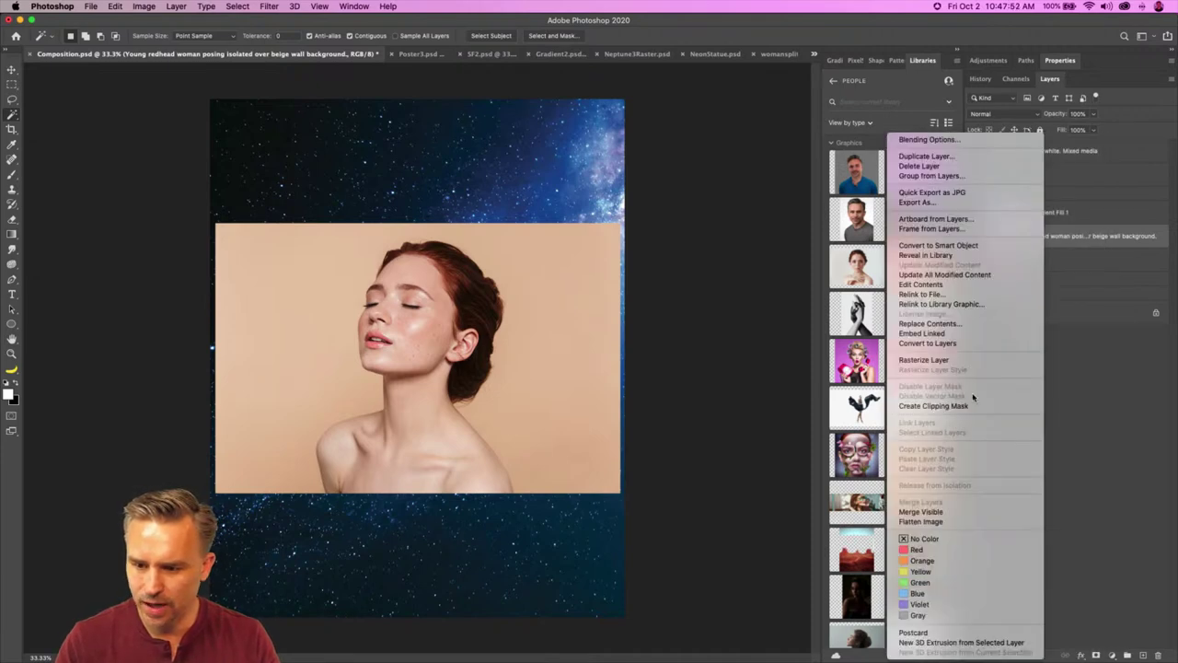
{"action": "left_click", "coordinate": [930, 359]}
Step: Delete the beige strips on both sides of the woman with rectangular selections, and deselect
{"action": "left_click", "coordinate": [11, 83]}
{"action": "left_click_drag", "start_coordinate": [116, 168], "coordinate": [296, 572]}
{"action": "key", "text": "Delete"}
{"action": "left_click_drag", "start_coordinate": [529, 213], "coordinate": [678, 596]}
{"action": "key", "text": "Delete"}
{"action": "key", "text": "super+d"}
Step: Select the beige background around the woman with the Magic Wand at tolerance 9, adding the remaining areas, and clear the selection
{"action": "left_click", "coordinate": [11, 116]}
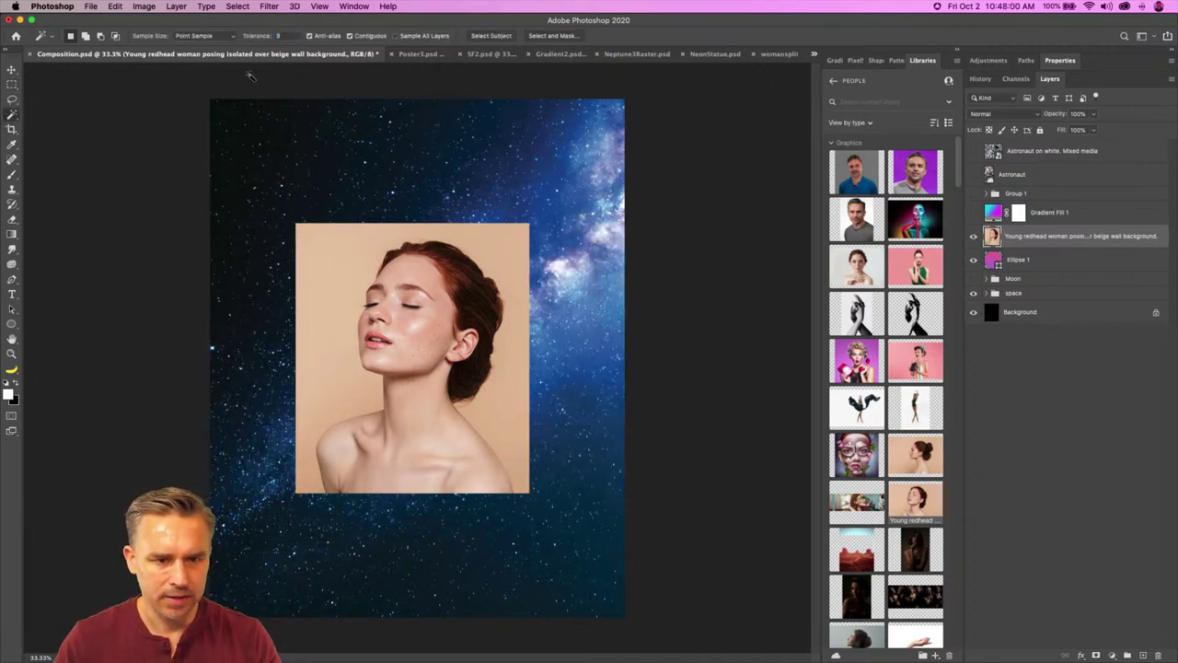
{"action": "key", "text": "super+equal"}
{"action": "key", "text": "super+equal"}
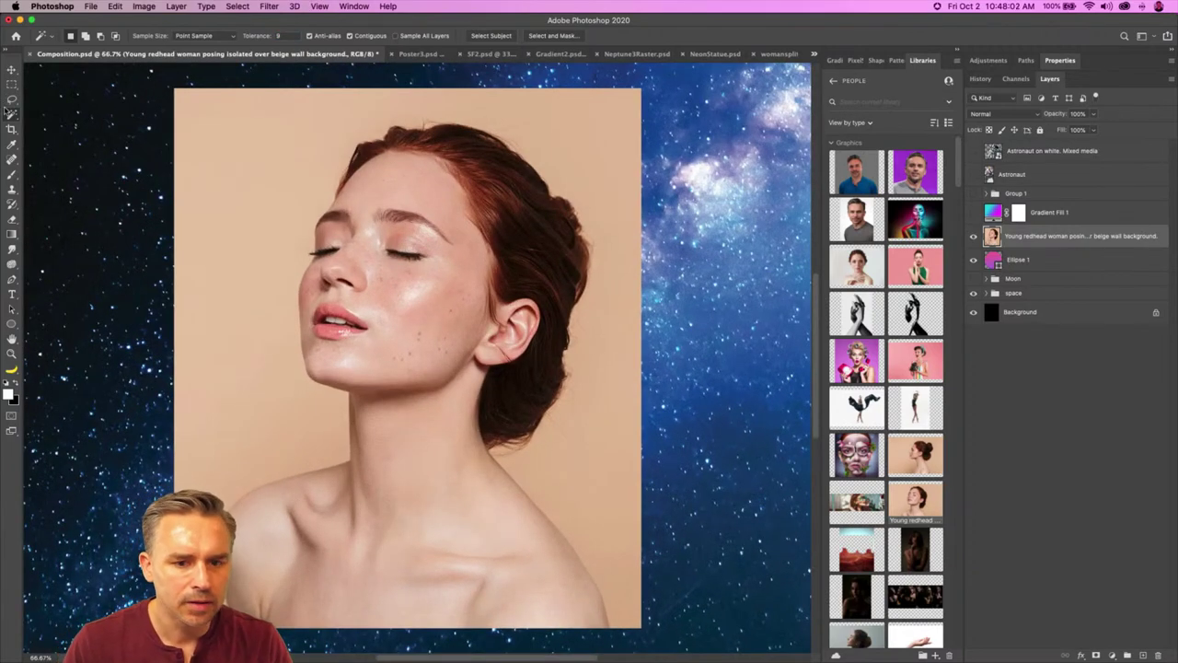
{"action": "left_click_drag", "start_coordinate": [116, 150], "coordinate": [147, 167]}
{"action": "left_click", "coordinate": [316, 223]}
{"action": "left_click", "coordinate": [631, 161], "text": "shift"}
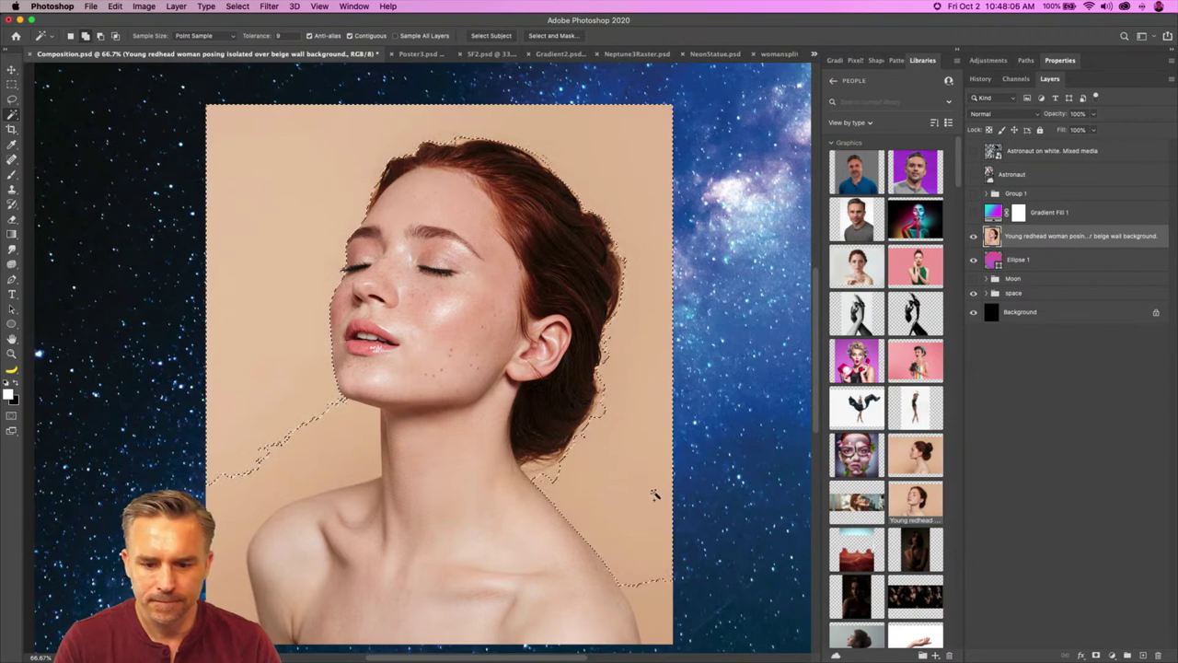
{"action": "left_click", "coordinate": [648, 615], "text": "shift"}
{"action": "left_click", "coordinate": [320, 490], "text": "shift"}
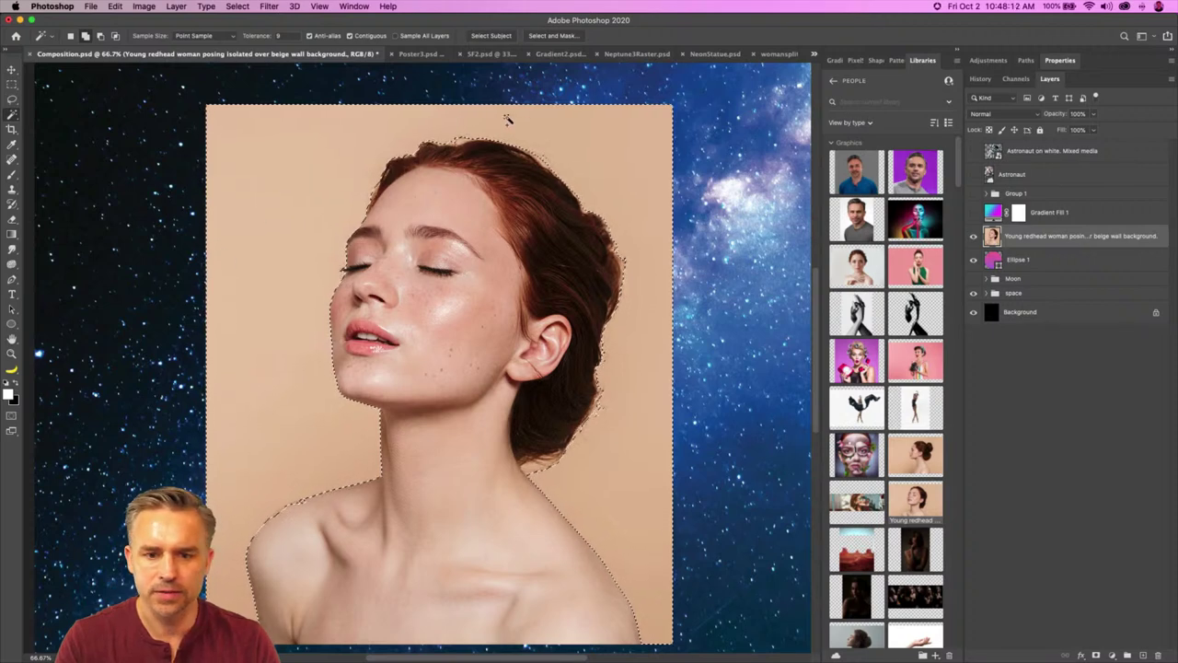
{"action": "key", "text": "super+d"}
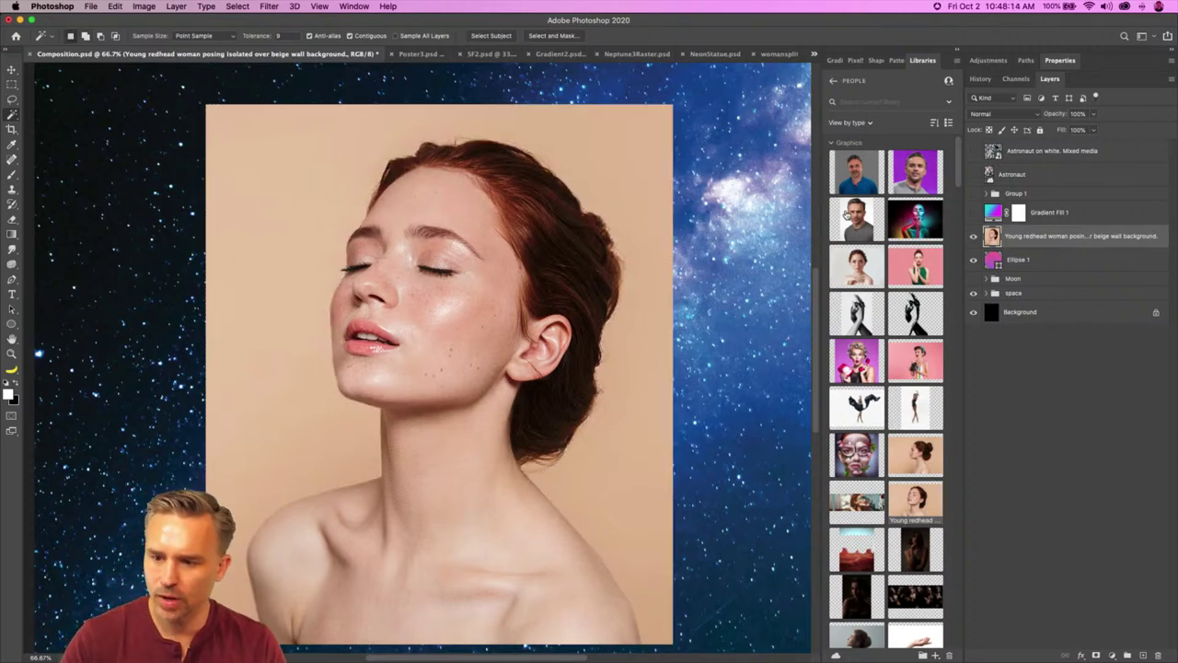
Step: Refine the woman's mask in Select and Mask: brush the hair edges, shift the edge to about -15%, decontaminate colors, and output to a new masked layer
{"action": "left_click", "coordinate": [1061, 62]}
{"action": "left_click", "coordinate": [952, 52]}
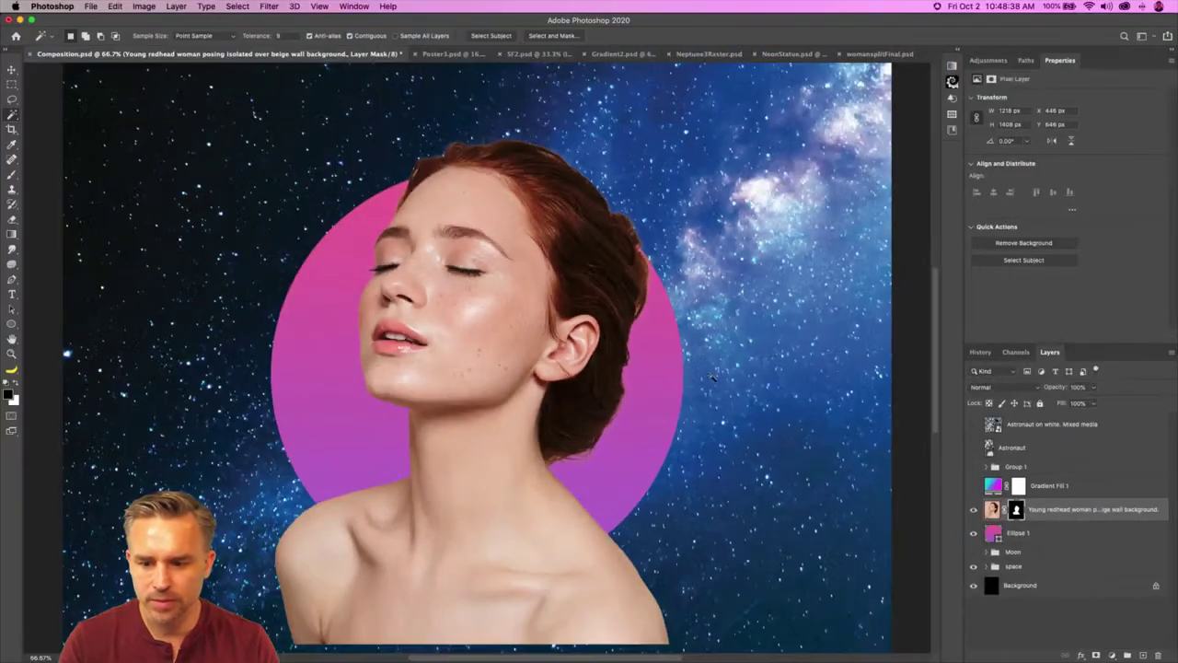
{"action": "left_click", "coordinate": [1015, 508]}
{"action": "key", "text": "super+alt+r"}
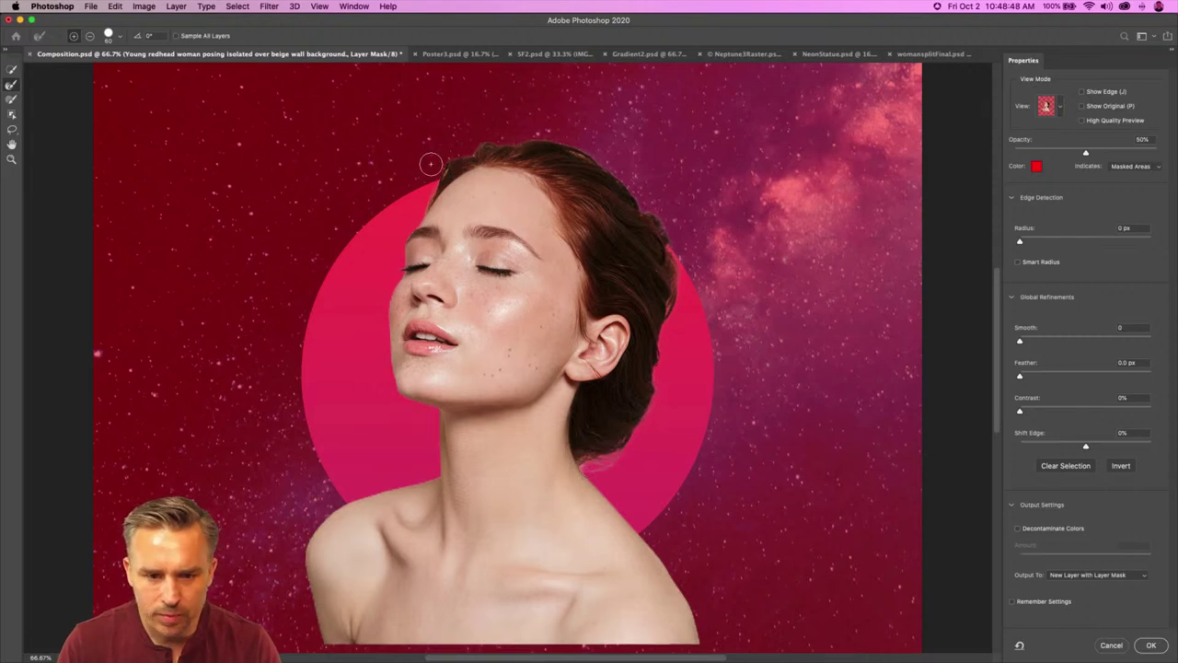
{"action": "mouse_move", "coordinate": [440, 163]}
{"action": "left_mouse_down"}
{"action": "mouse_move", "coordinate": [501, 147]}
{"action": "mouse_move", "coordinate": [590, 158]}
{"action": "mouse_move", "coordinate": [689, 239]}
{"action": "left_mouse_up"}
{"action": "mouse_move", "coordinate": [1079, 449]}
{"action": "left_mouse_down"}
{"action": "mouse_move", "coordinate": [1045, 452]}
{"action": "mouse_move", "coordinate": [1078, 450]}
{"action": "left_mouse_up"}
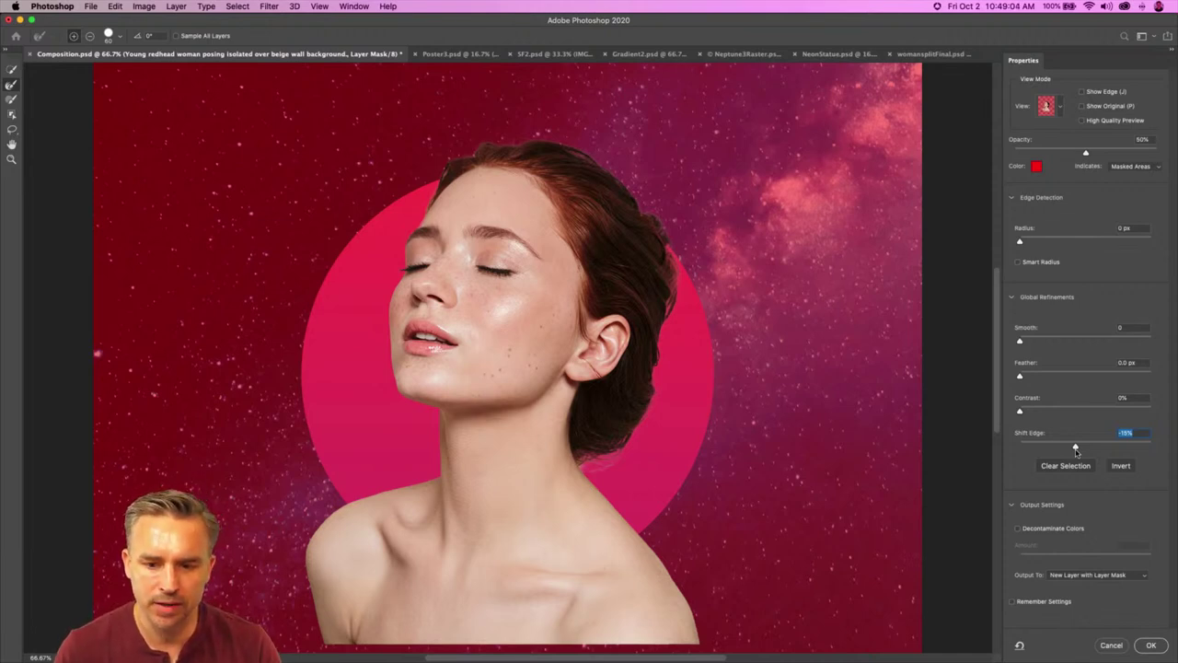
{"action": "left_click", "coordinate": [1018, 530]}
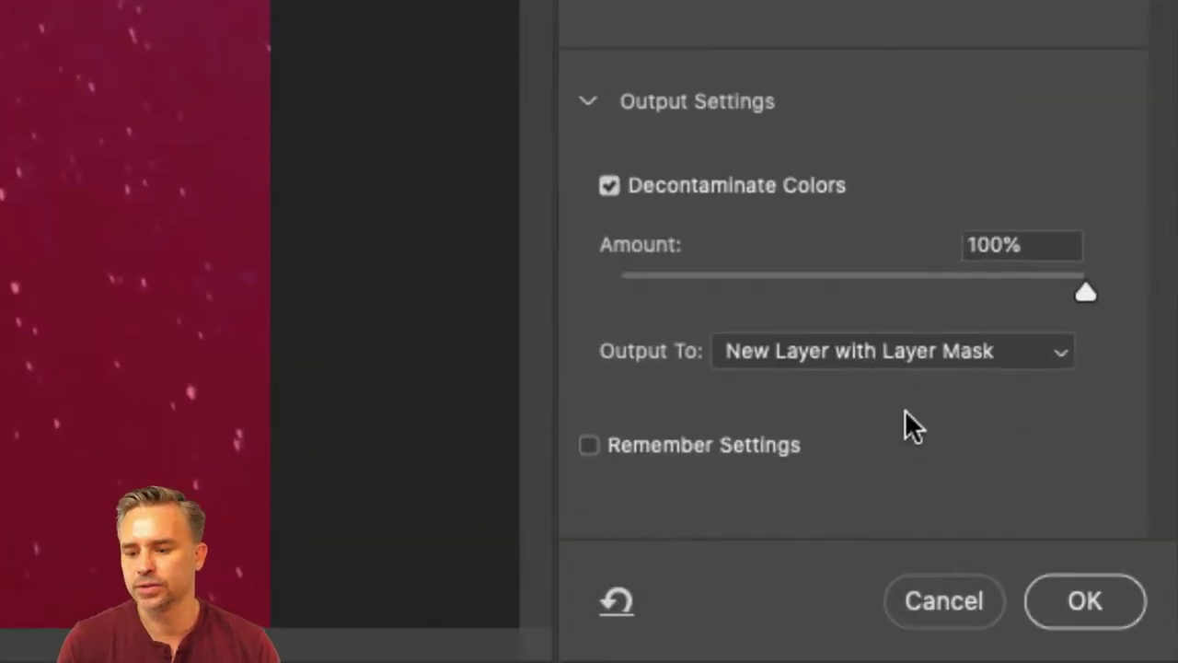
{"action": "left_click", "coordinate": [1057, 600]}
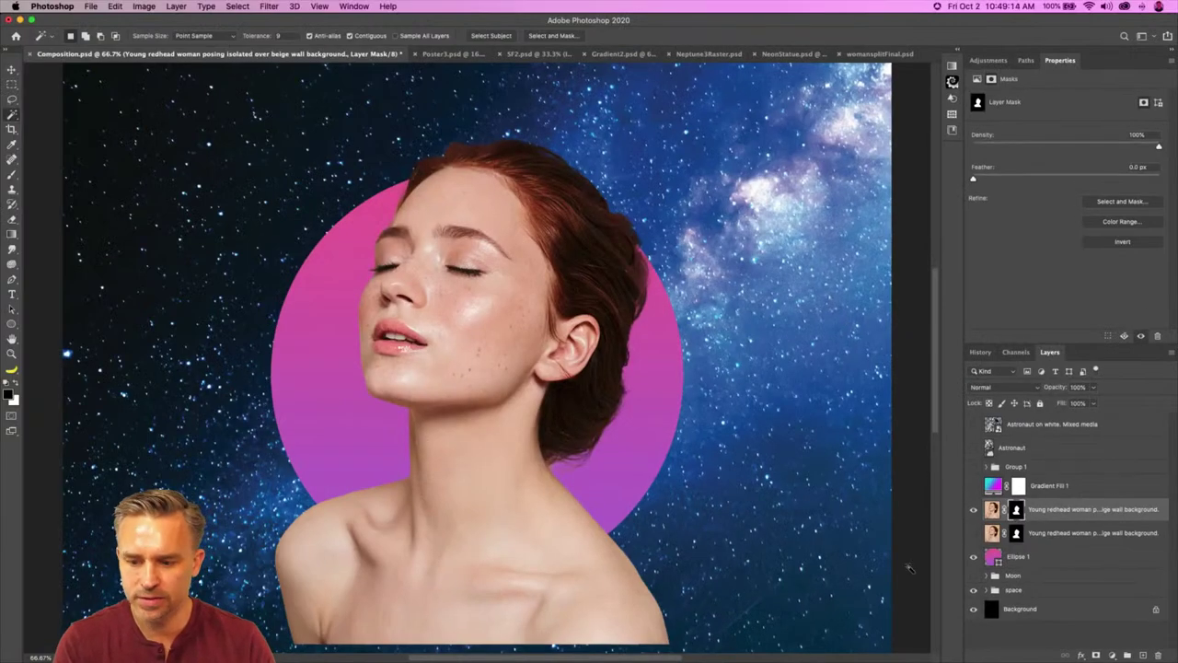
Step: Compare the original and refined woman layers by toggling visibility, and delete the original masked layer underneath
{"action": "left_click", "coordinate": [975, 533]}
{"action": "left_click", "coordinate": [974, 534]}
{"action": "left_click", "coordinate": [975, 534]}
{"action": "left_click", "coordinate": [974, 533]}
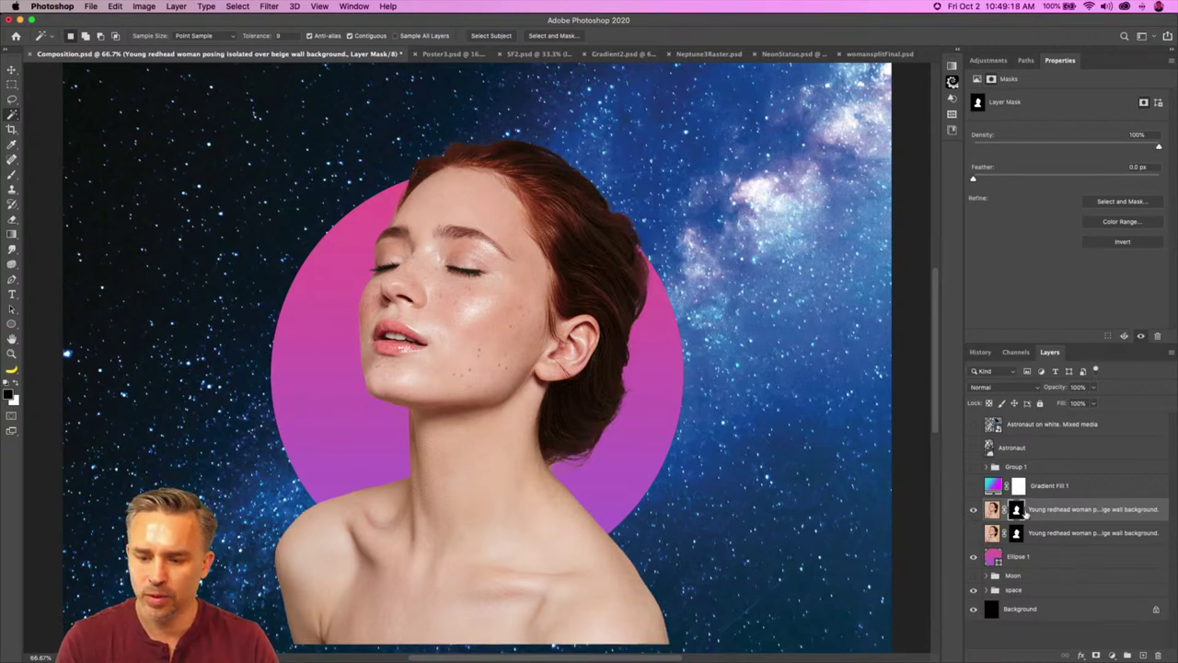
{"action": "left_click_drag", "start_coordinate": [1058, 536], "coordinate": [1156, 653]}
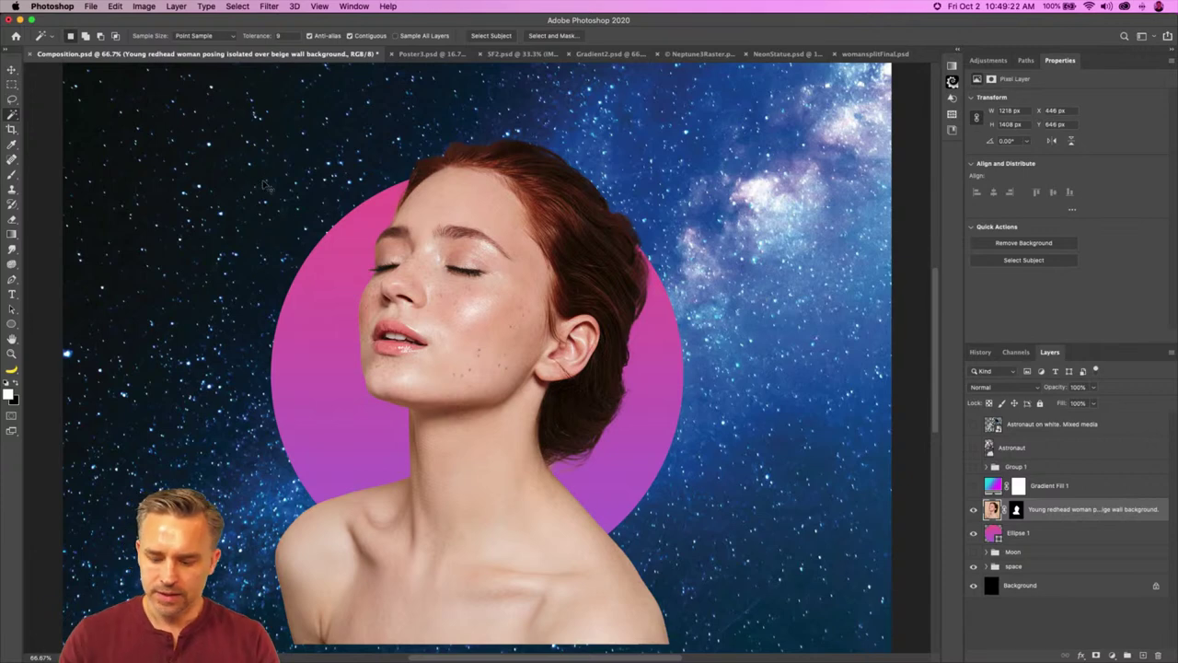
Step: Nudge the cut-out woman slightly upward over the pink-purple circle
{"action": "key", "text": "super+minus"}
{"action": "left_click", "coordinate": [11, 69]}
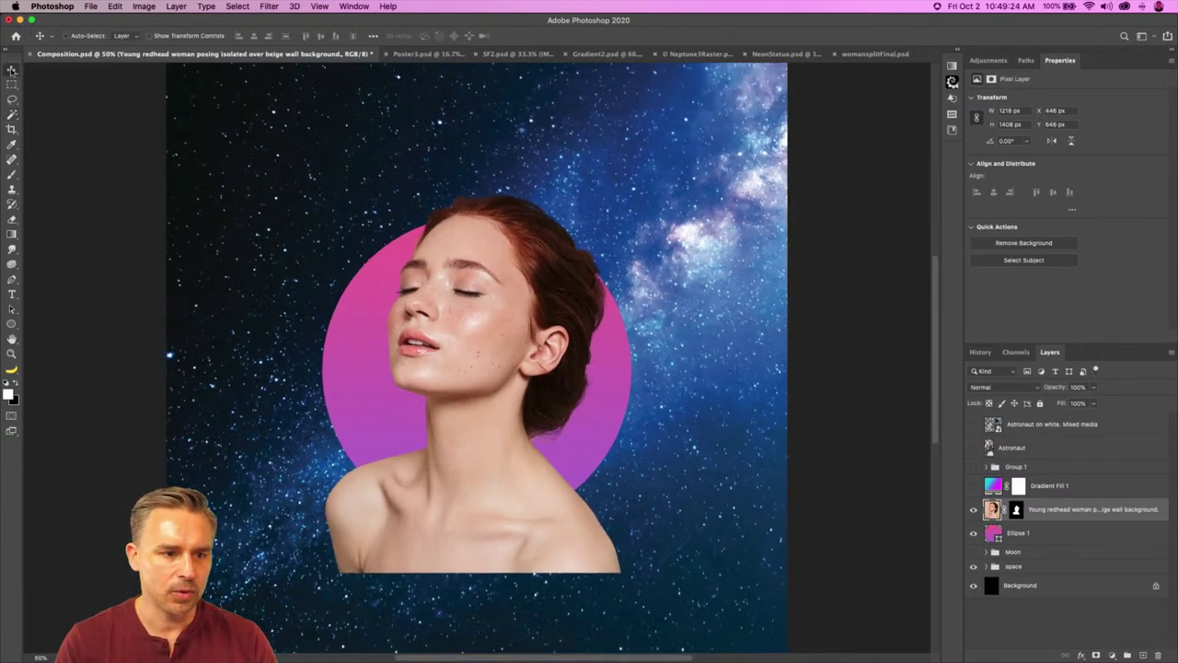
{"action": "left_click_drag", "start_coordinate": [396, 346], "coordinate": [392, 333]}
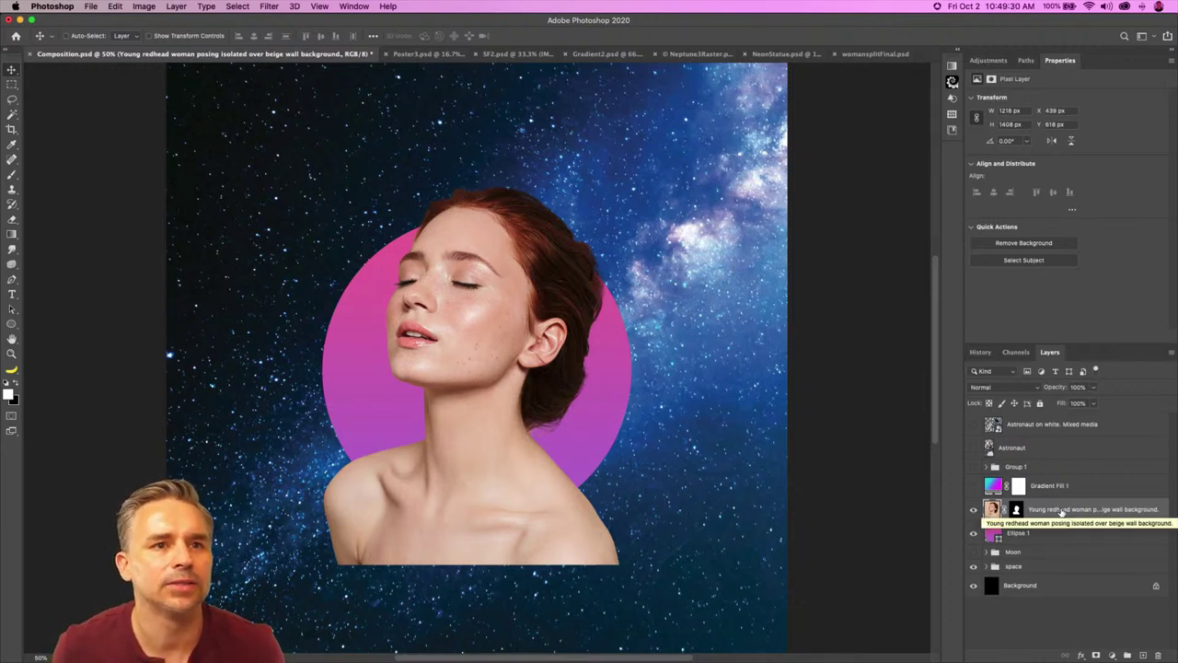
Step: Convert the masked redhead woman layer into a smart object
{"action": "left_click", "coordinate": [995, 534]}
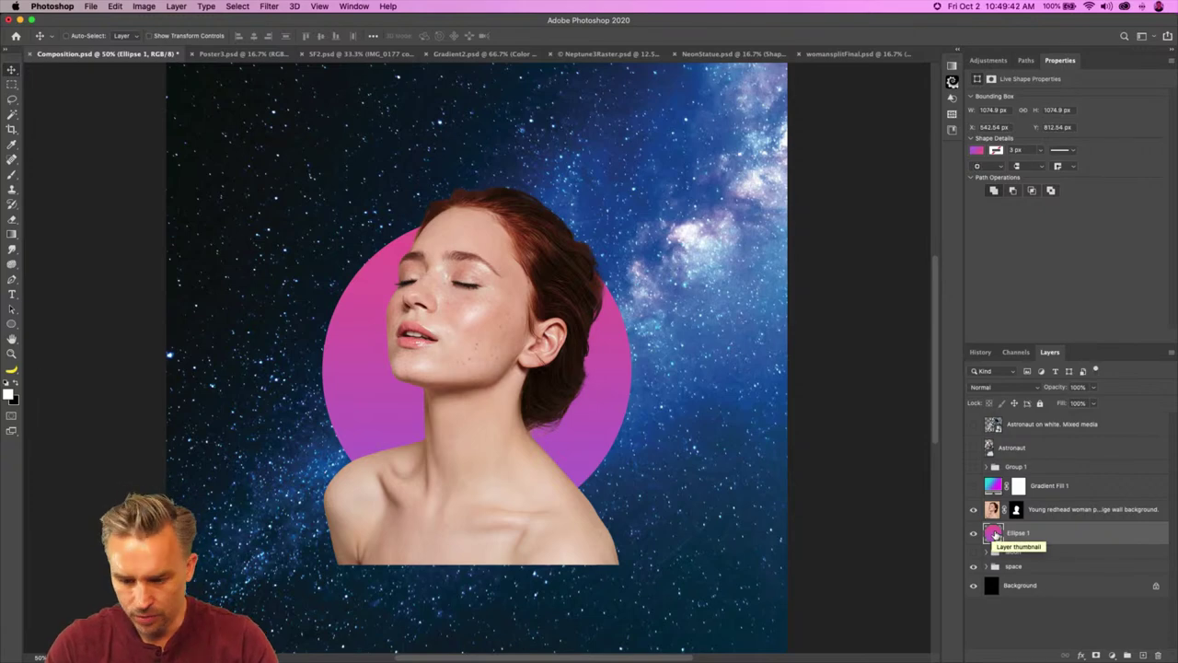
{"action": "left_click", "coordinate": [995, 534], "text": "alt"}
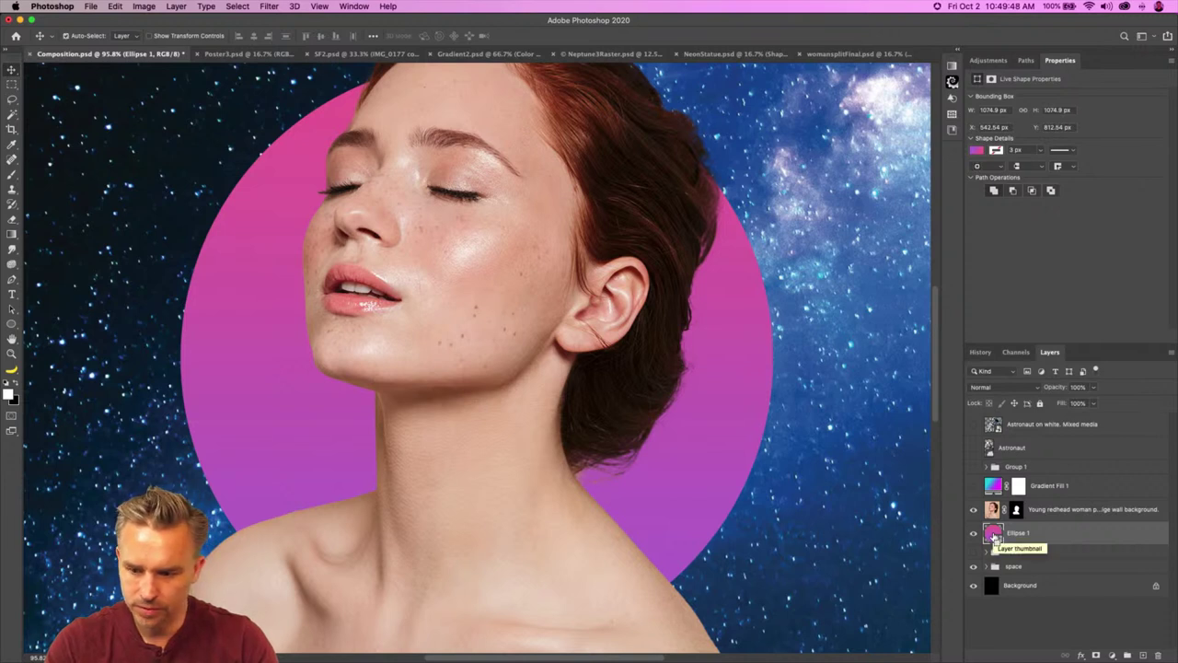
{"action": "left_click", "coordinate": [1055, 511]}
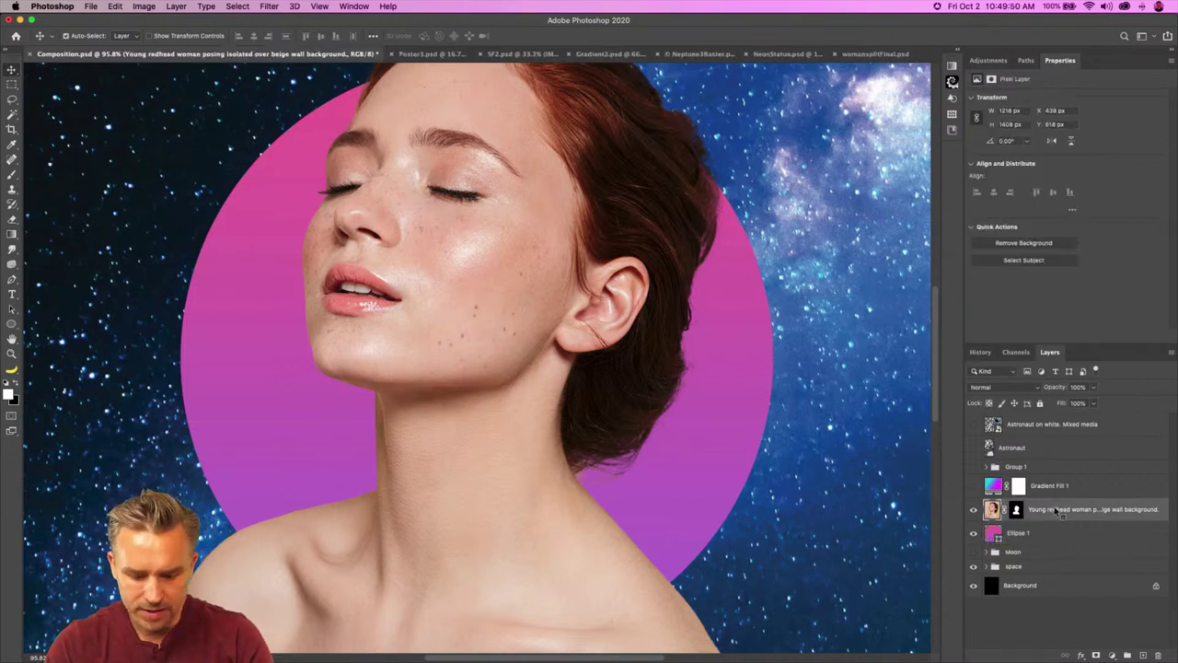
{"action": "key", "text": "super+alt+shift+s"}
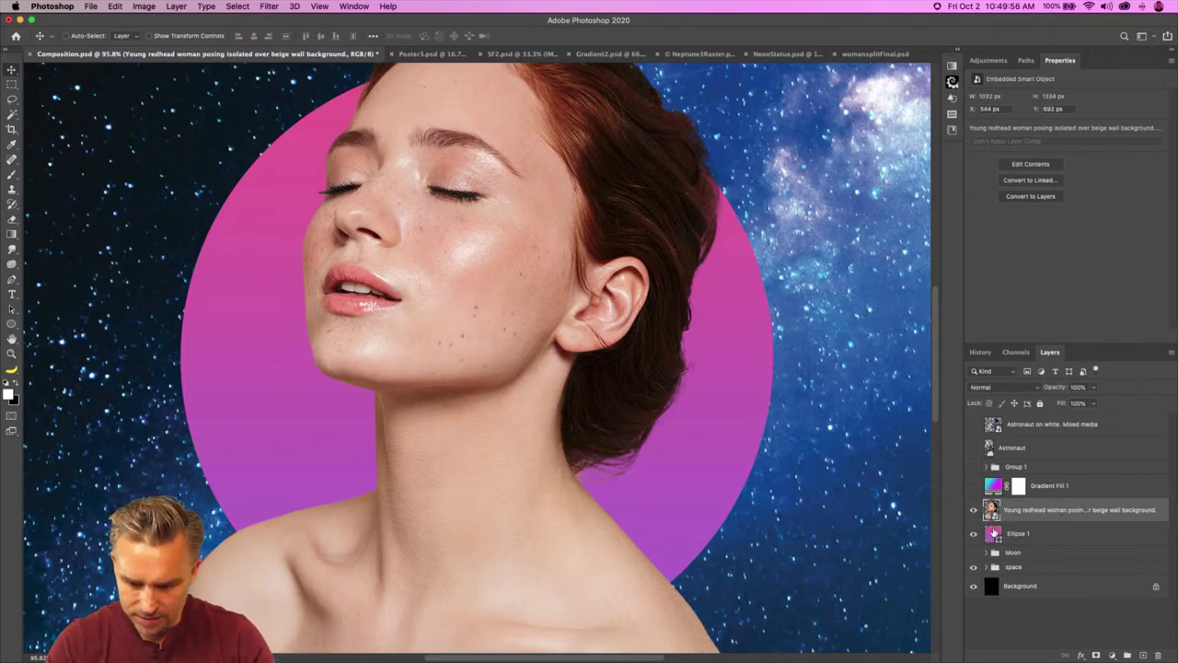
{"action": "left_click", "coordinate": [993, 535]}
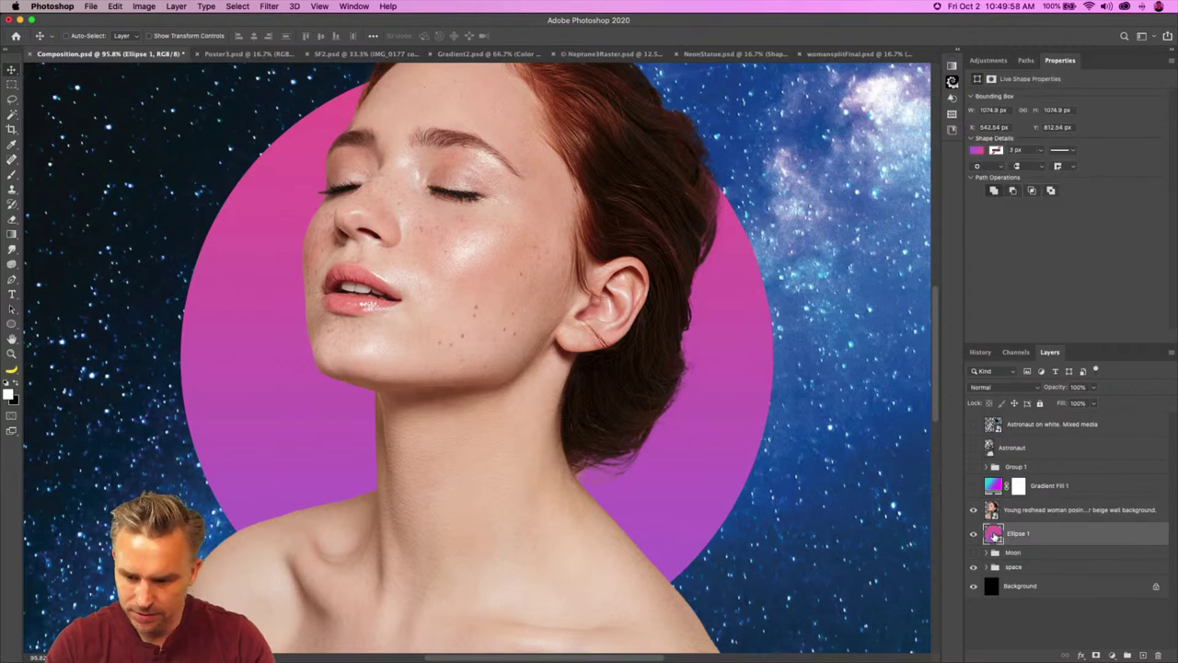
{"action": "double_click", "coordinate": [993, 535]}
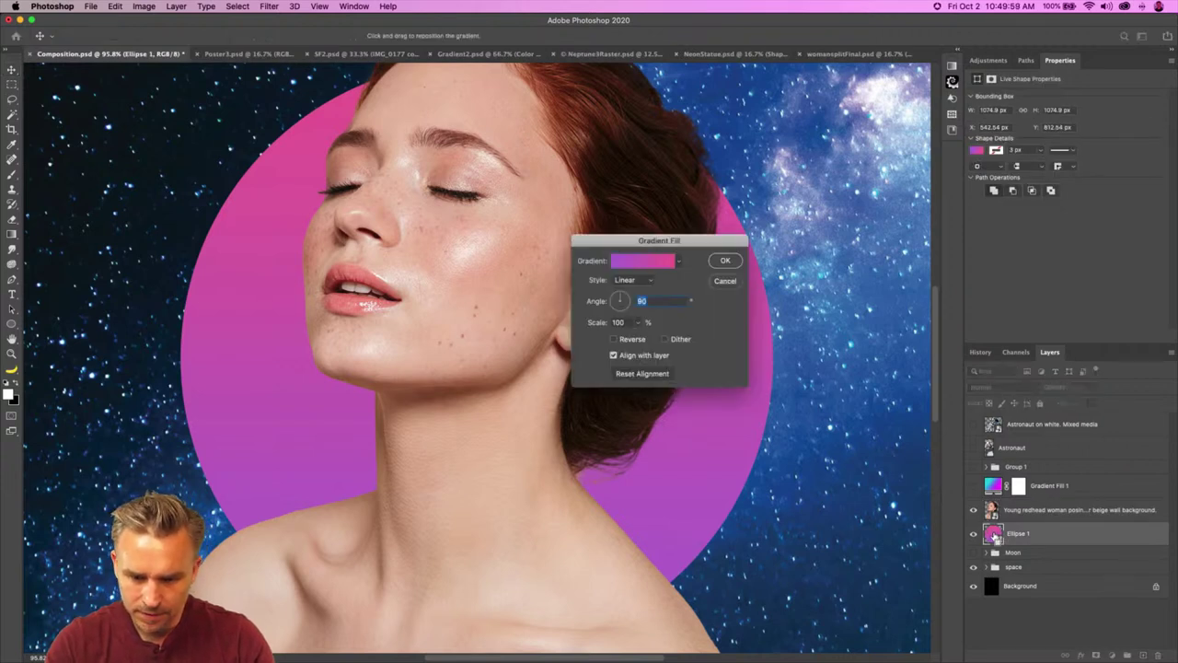
{"action": "left_click", "coordinate": [725, 281]}
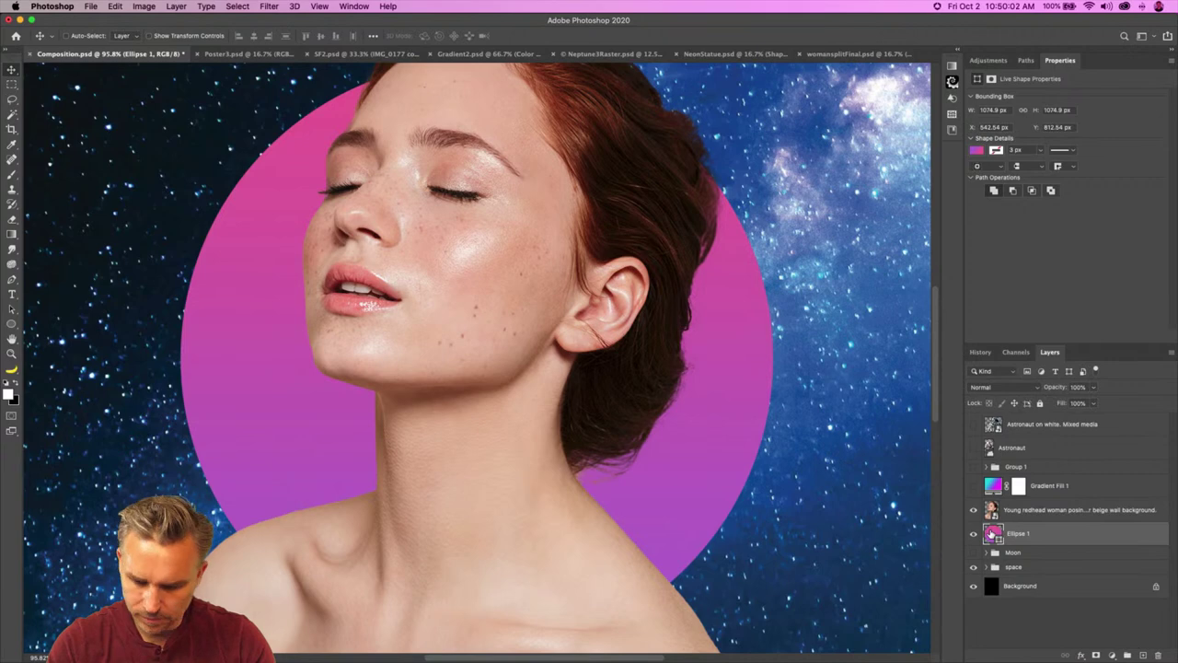
Step: Load the Ellipse 1 circle as a selection and apply it as a layer mask to the woman layer
{"action": "left_click", "coordinate": [993, 534], "text": "super"}
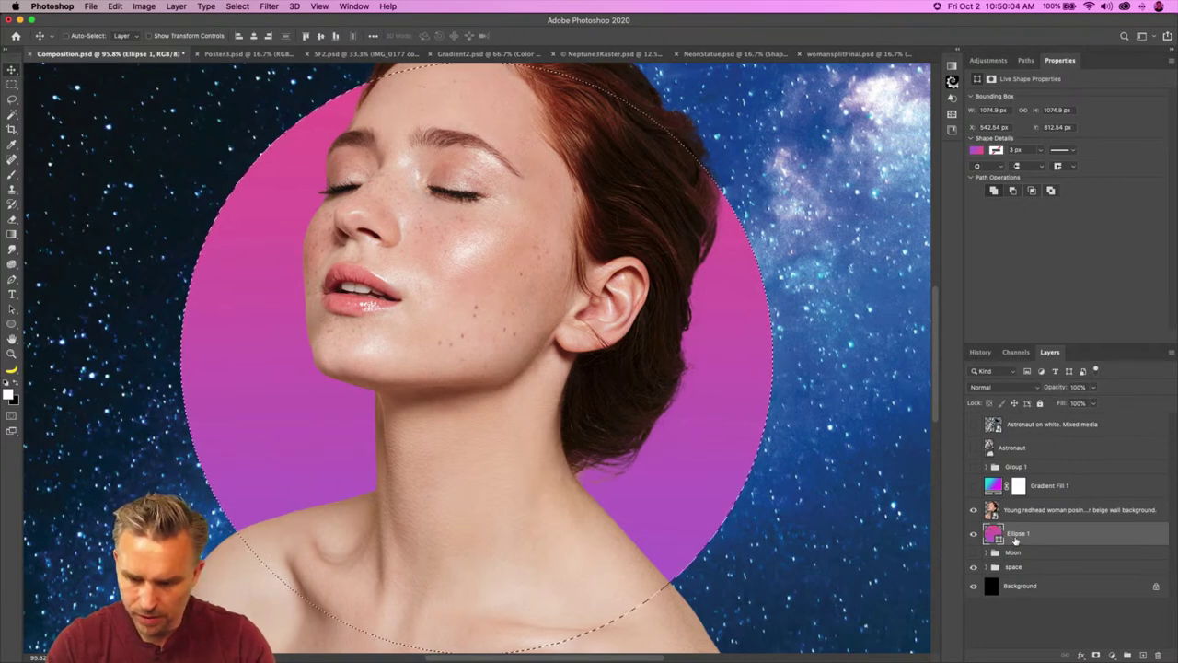
{"action": "left_click", "coordinate": [1024, 509]}
{"action": "left_click", "coordinate": [1096, 655]}
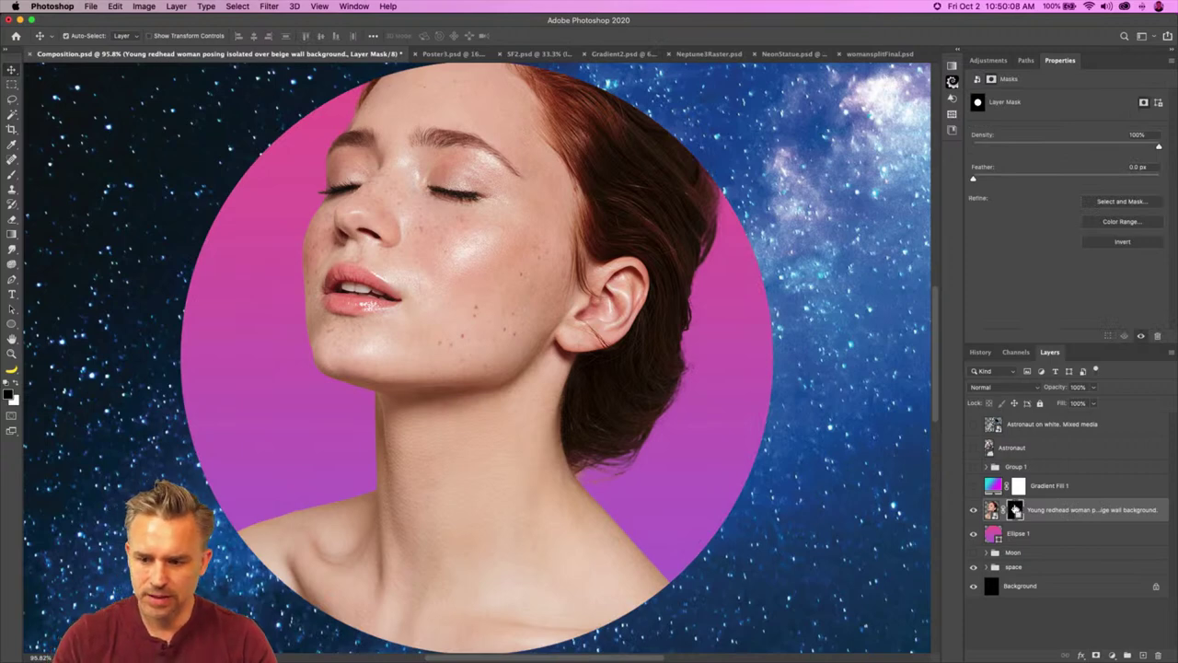
Step: Fill the upper part of the woman's layer mask with white through a canvas-wide rectangular selection to reveal her head above the circle, and deselect
{"action": "key", "text": "super+minus"}
{"action": "key", "text": "super+minus"}
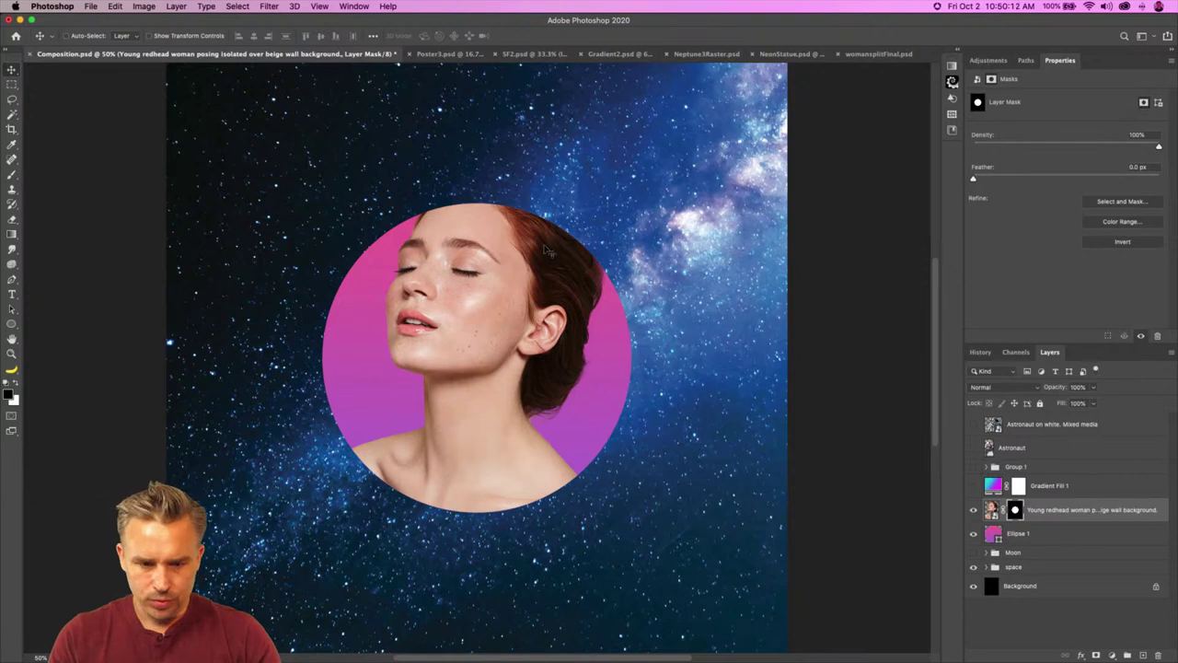
{"action": "left_click", "coordinate": [12, 84]}
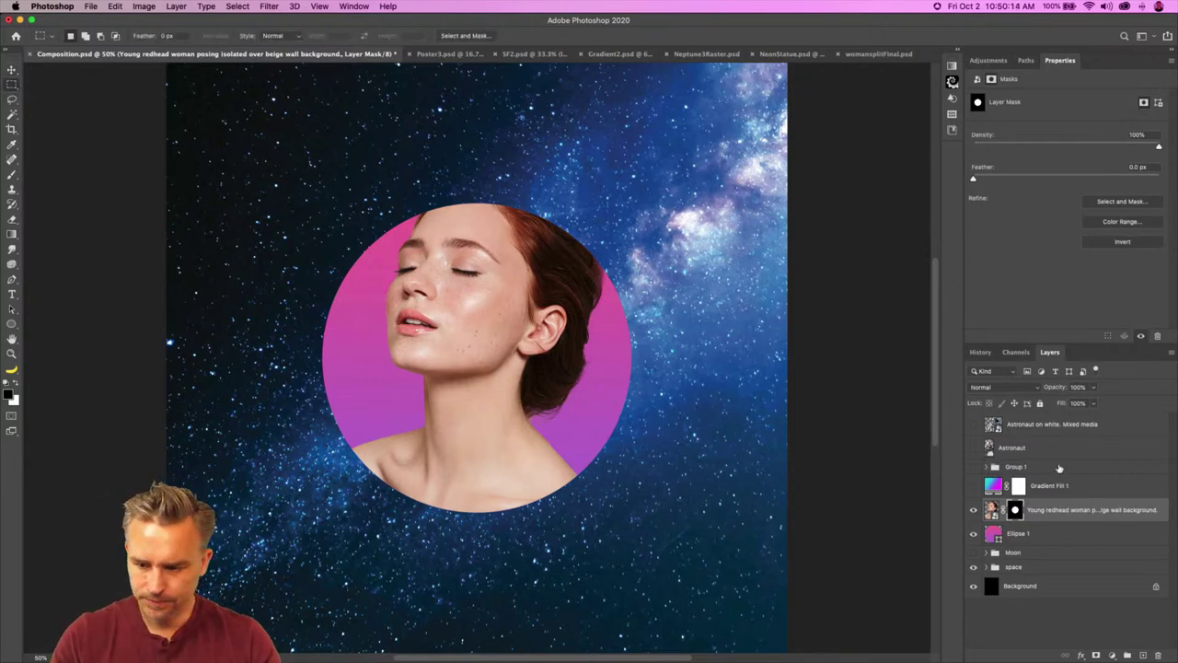
{"action": "left_click", "coordinate": [1064, 511]}
{"action": "left_click_drag", "start_coordinate": [115, 93], "coordinate": [945, 311]}
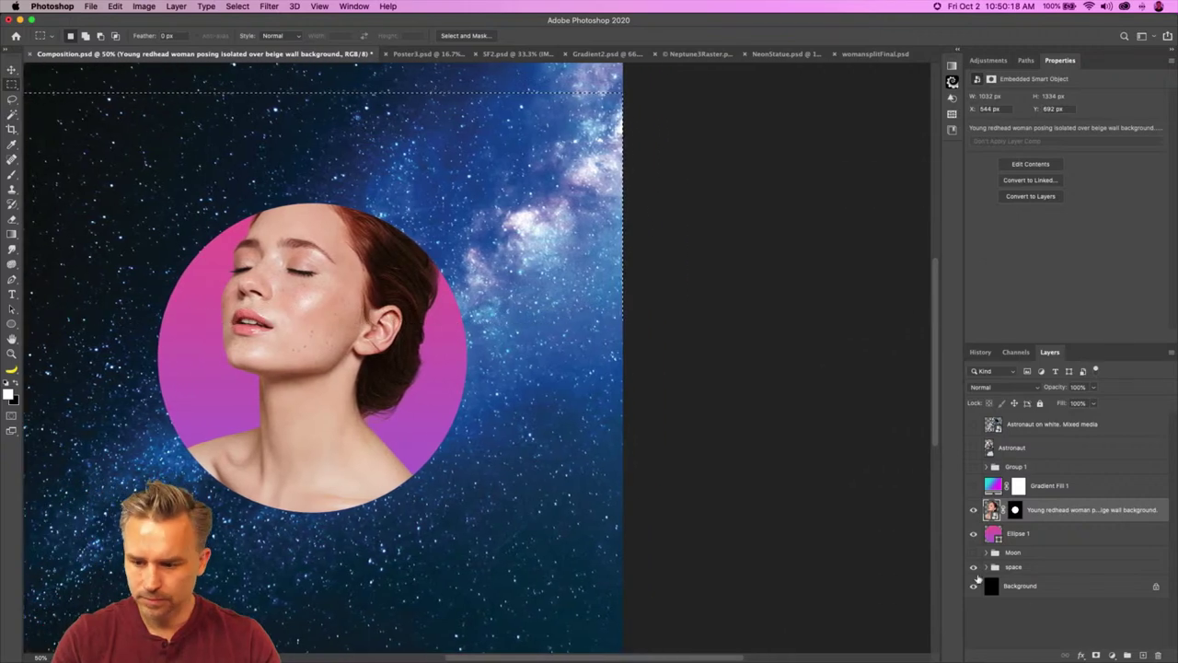
{"action": "left_click", "coordinate": [1015, 509]}
{"action": "key", "text": "shift+BackSpace"}
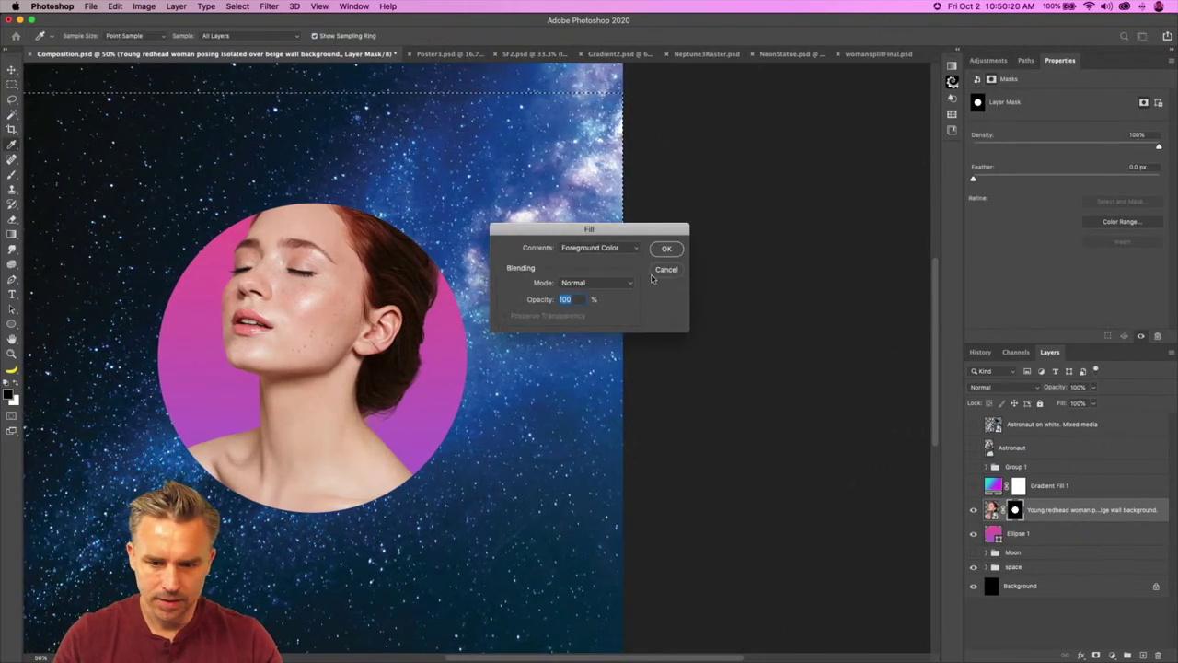
{"action": "key", "text": "Return"}
{"action": "left_click", "coordinate": [18, 388]}
{"action": "key", "text": "shift+BackSpace"}
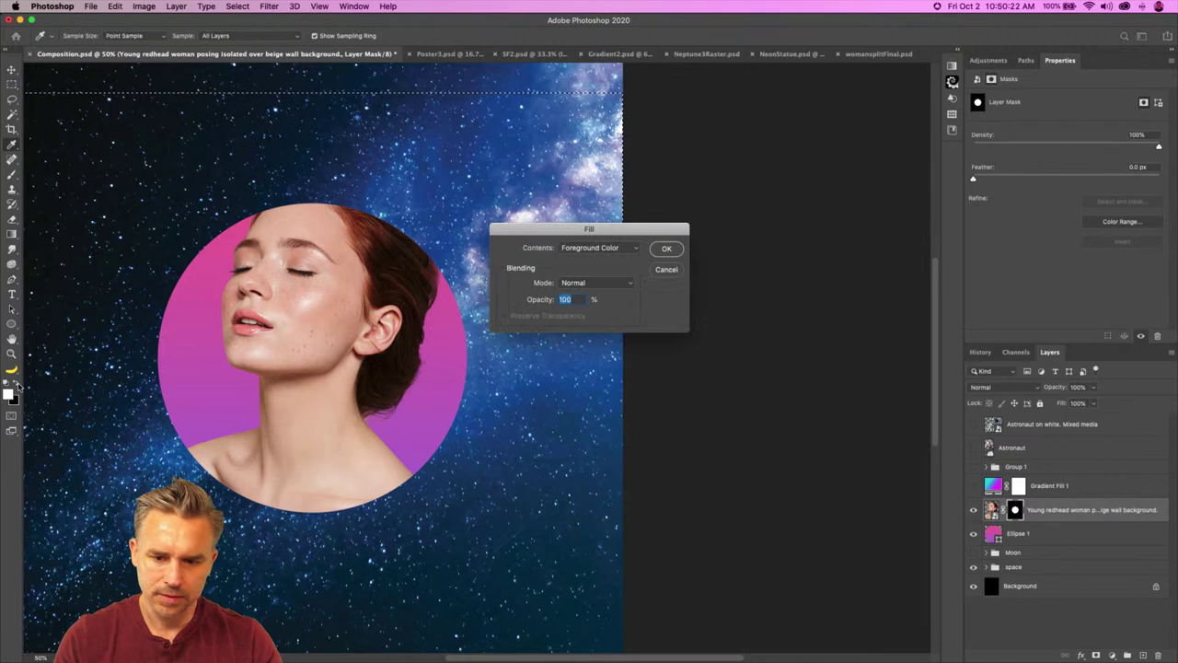
{"action": "key", "text": "Return"}
{"action": "key", "text": "ctrl+d"}
{"action": "scroll", "coordinate": [454, 276], "scroll_direction": "left", "scroll_amount": 5}
{"action": "scroll", "coordinate": [454, 276], "scroll_direction": "left", "scroll_amount": 5}
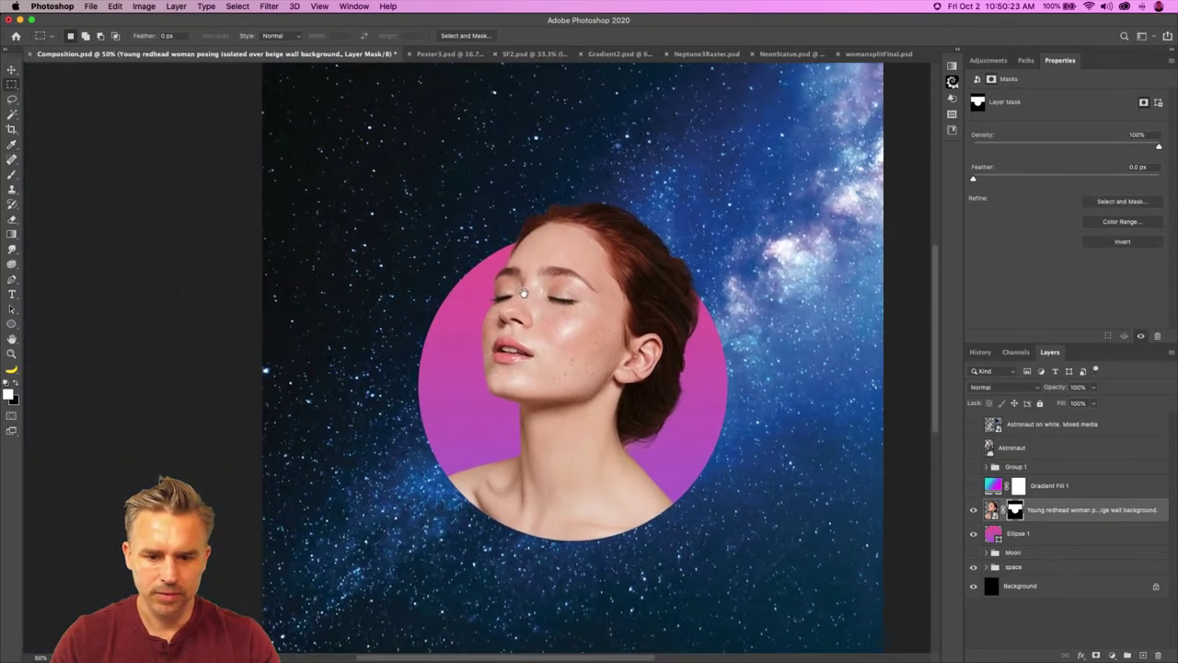
Step: Unlink the woman smart object from its layer mask and move her up and to the right, to about X 603 px, Y 657 px
{"action": "left_click", "coordinate": [13, 70]}
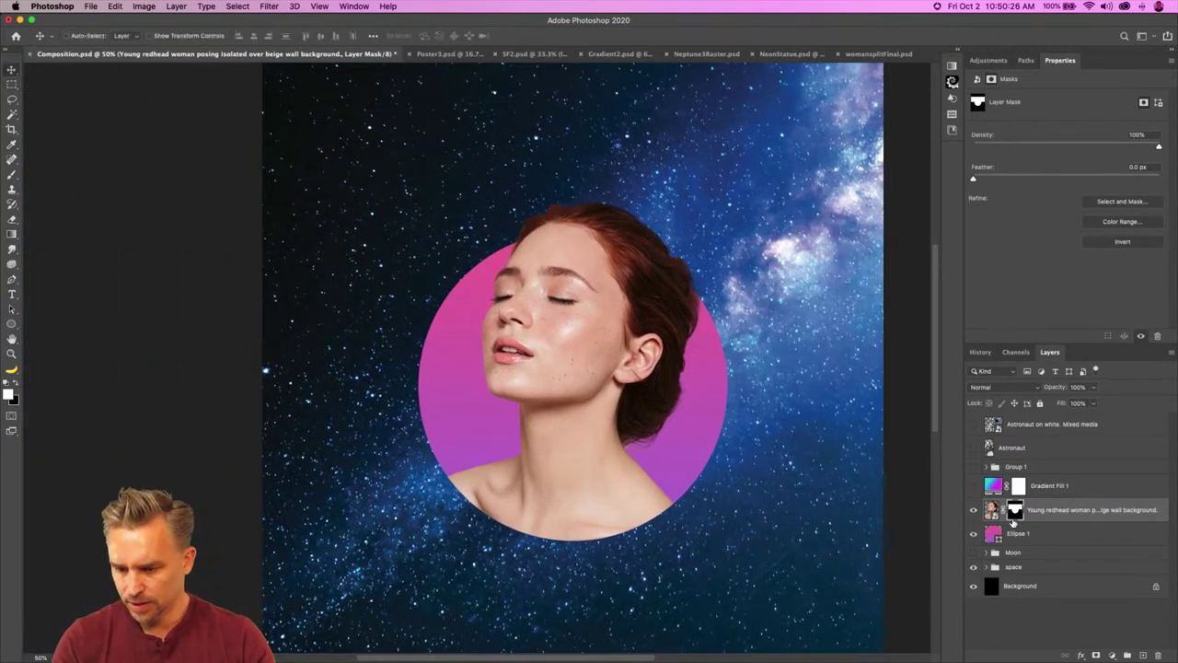
{"action": "left_click", "coordinate": [992, 510]}
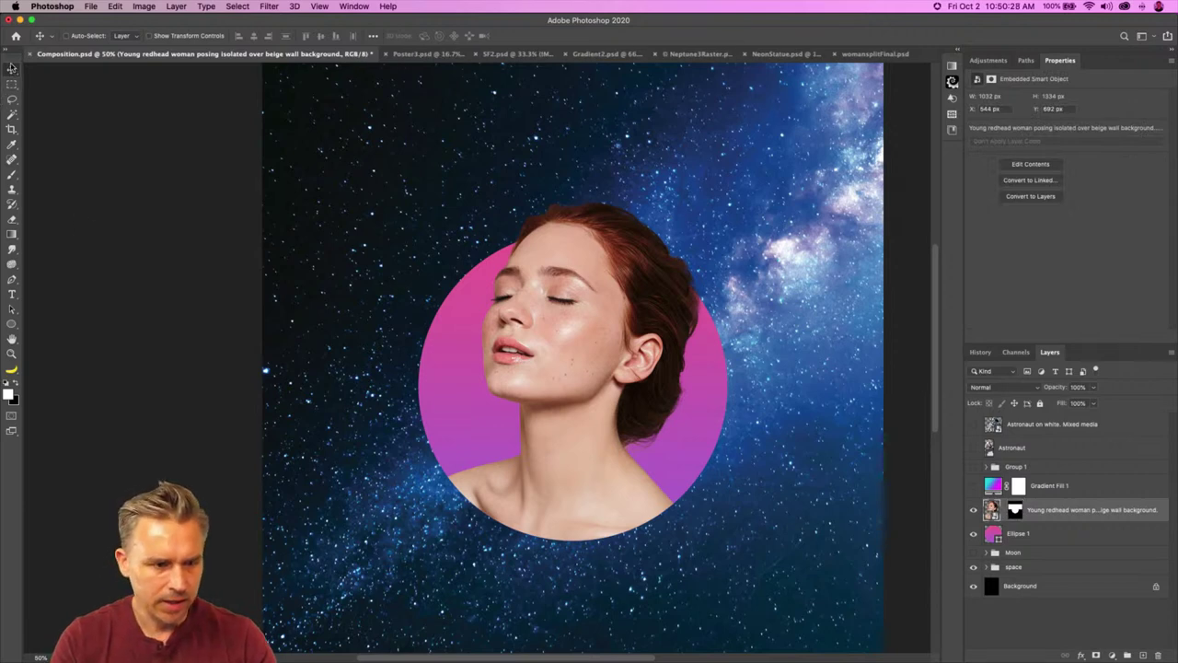
{"action": "mouse_move", "coordinate": [364, 354]}
{"action": "left_mouse_down"}
{"action": "mouse_move", "coordinate": [394, 313]}
{"action": "mouse_move", "coordinate": [455, 350]}
{"action": "mouse_move", "coordinate": [373, 362]}
{"action": "mouse_move", "coordinate": [397, 252]}
{"action": "mouse_move", "coordinate": [384, 344]}
{"action": "left_mouse_up"}
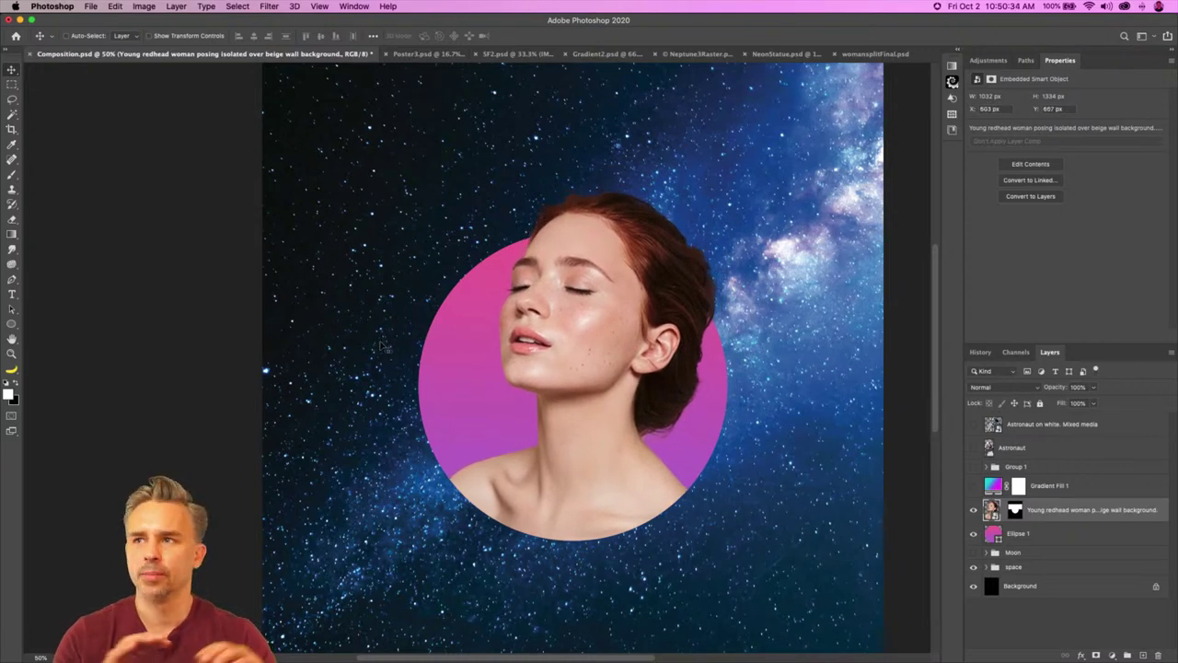
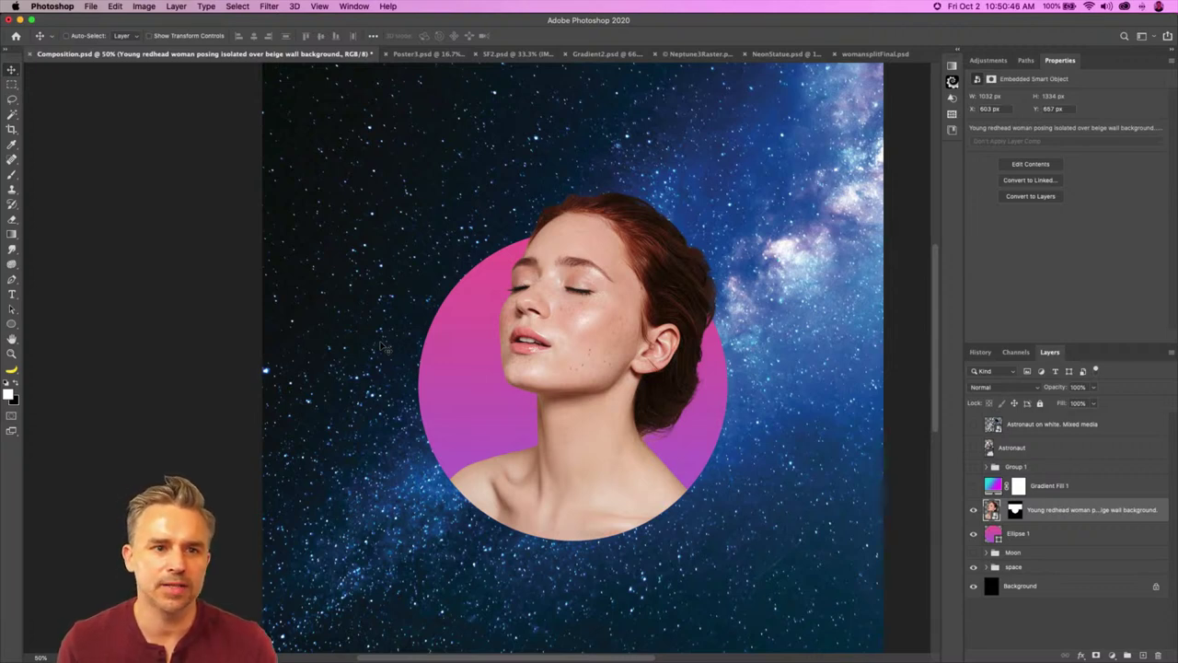
Step: Add a new empty layer above the woman layer and clip it to her
{"action": "double_click", "coordinate": [1106, 62]}
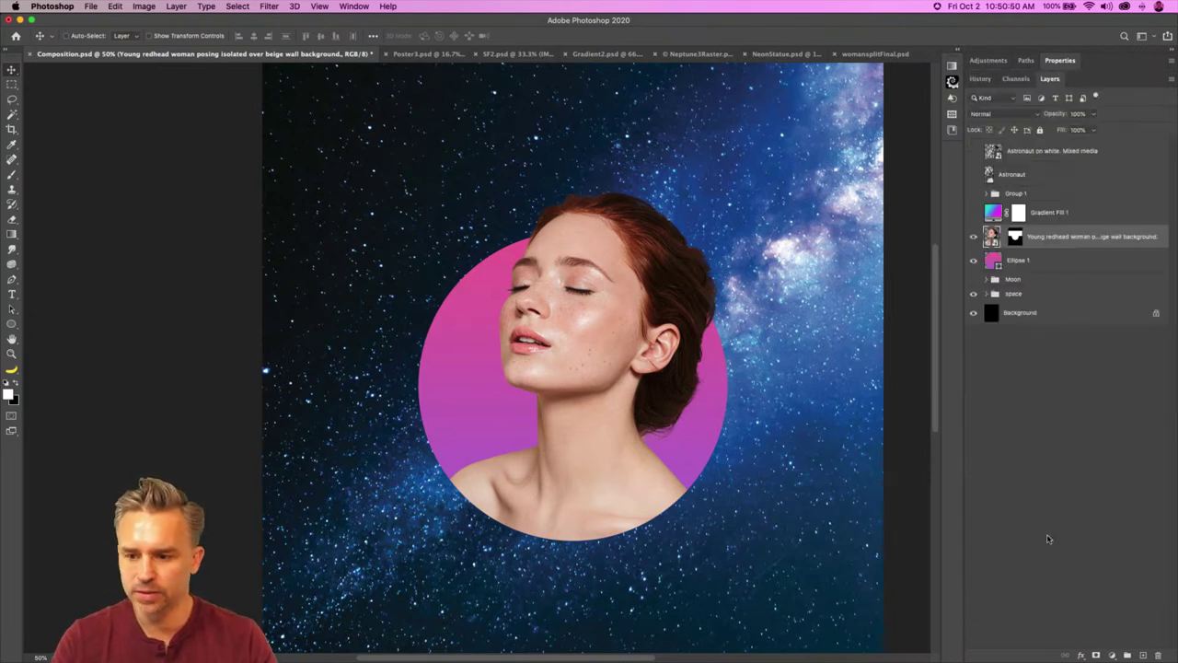
{"action": "left_click", "coordinate": [1142, 655]}
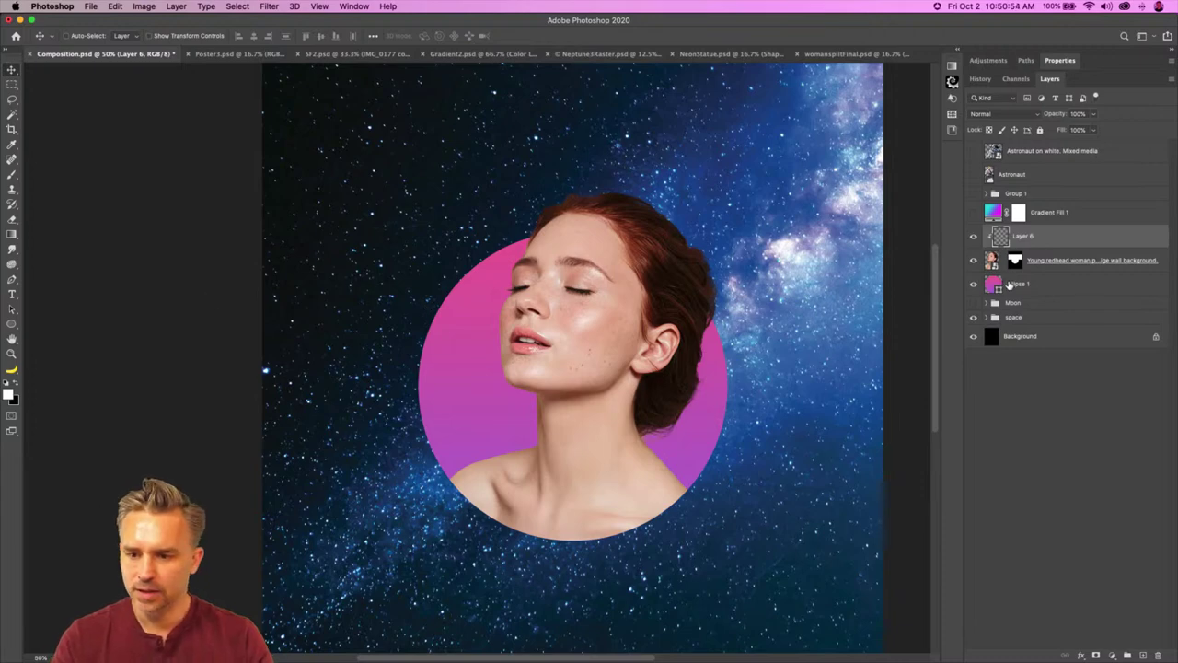
Step: Try several gradient presets on the Ellipse 1 circle, ending with the cyan-to-magenta Purple_02 preset
{"action": "left_click", "coordinate": [1009, 284]}
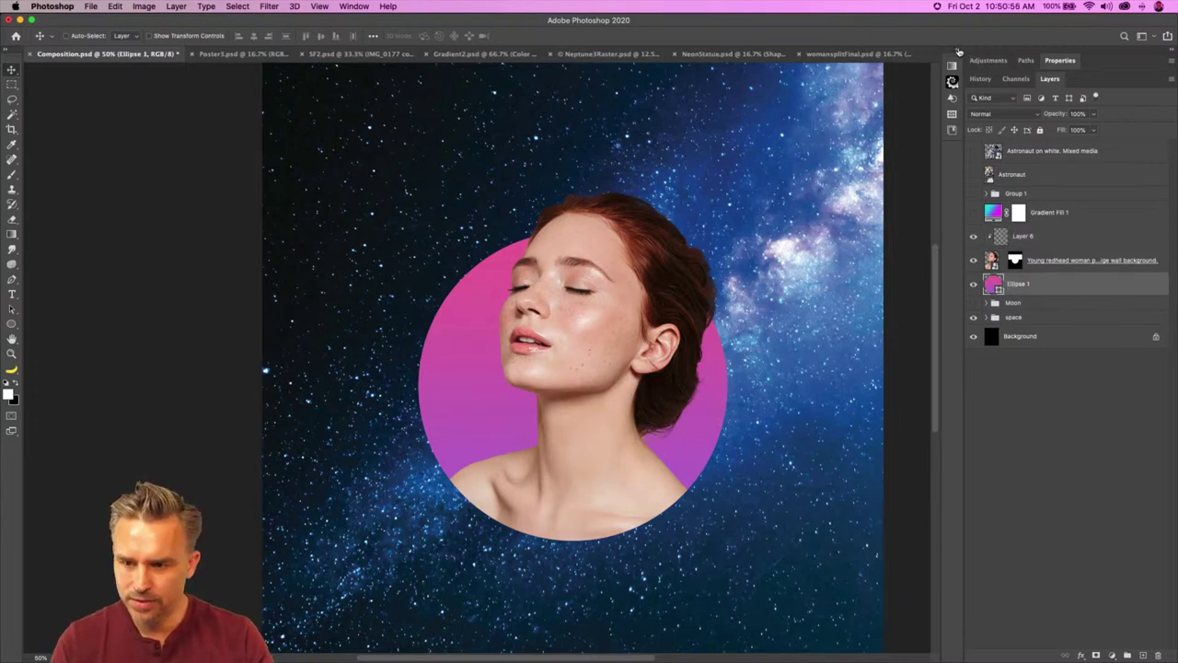
{"action": "left_click", "coordinate": [958, 52]}
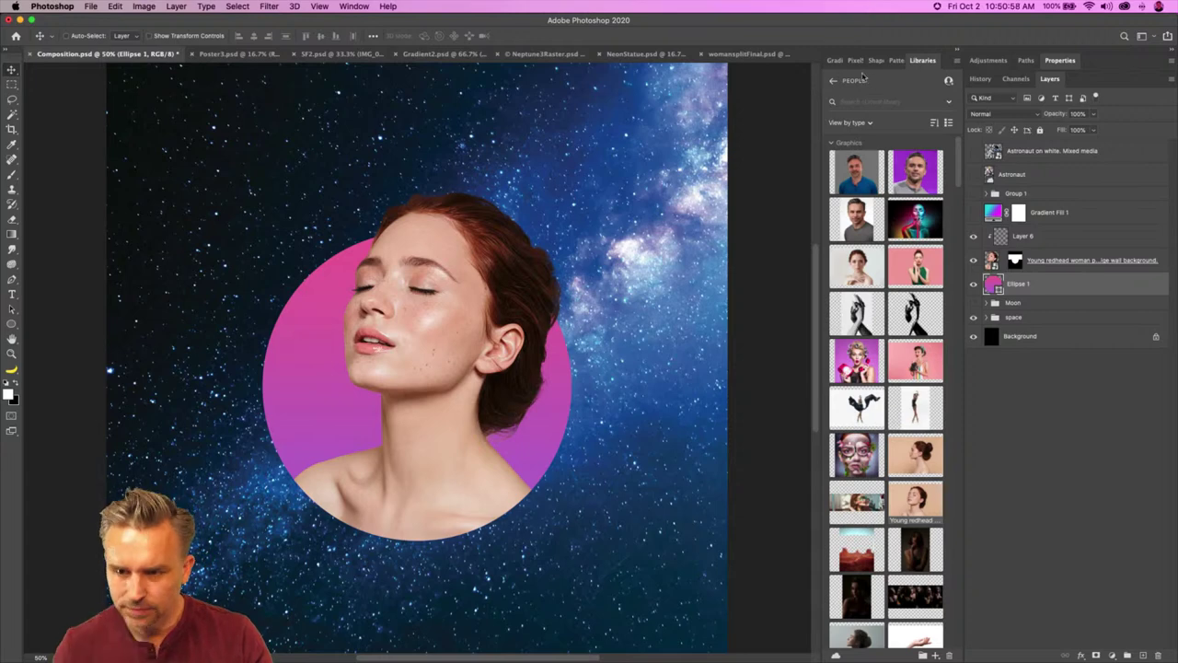
{"action": "left_click", "coordinate": [833, 61]}
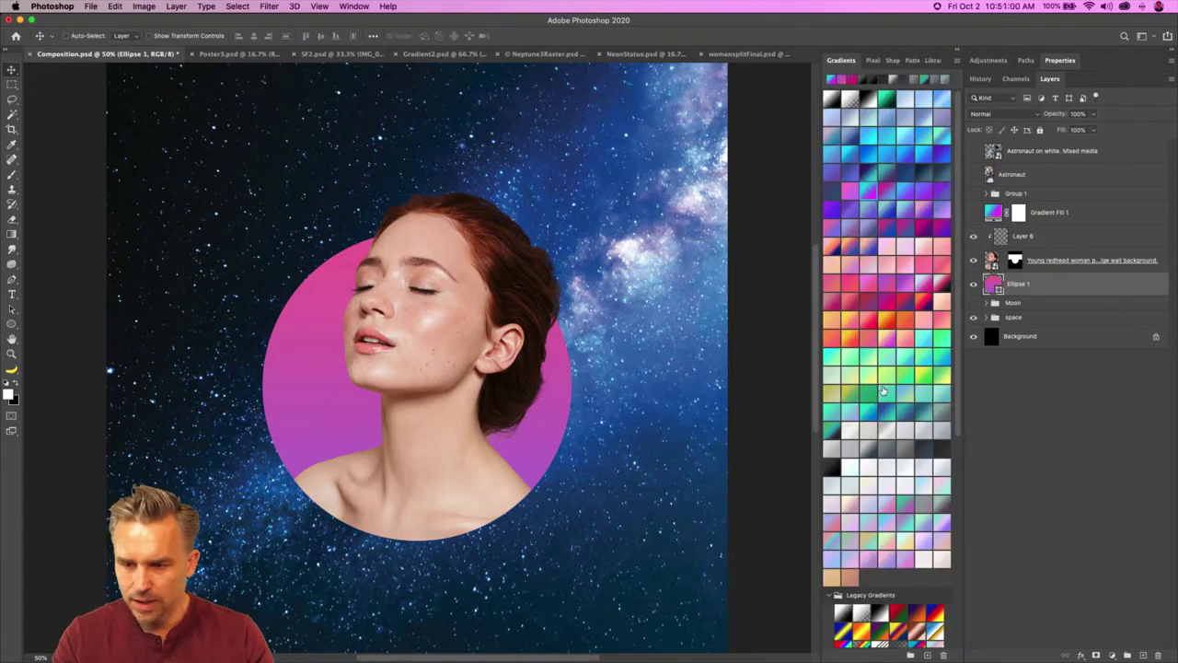
{"action": "left_click", "coordinate": [869, 306]}
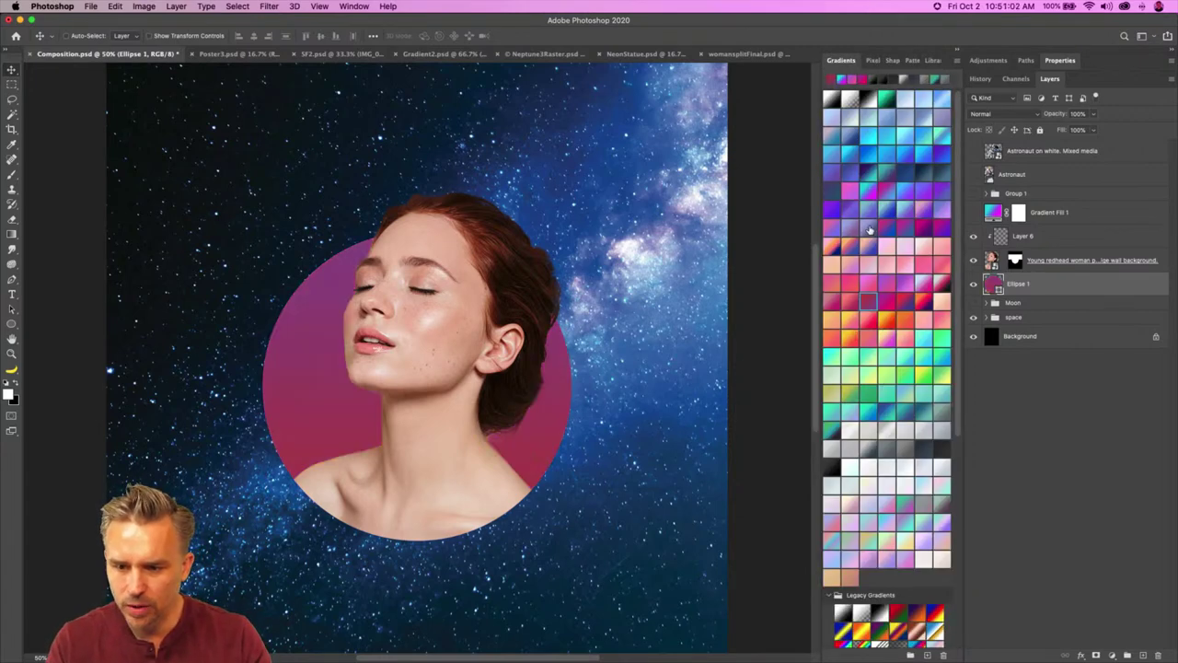
{"action": "left_click", "coordinate": [885, 228]}
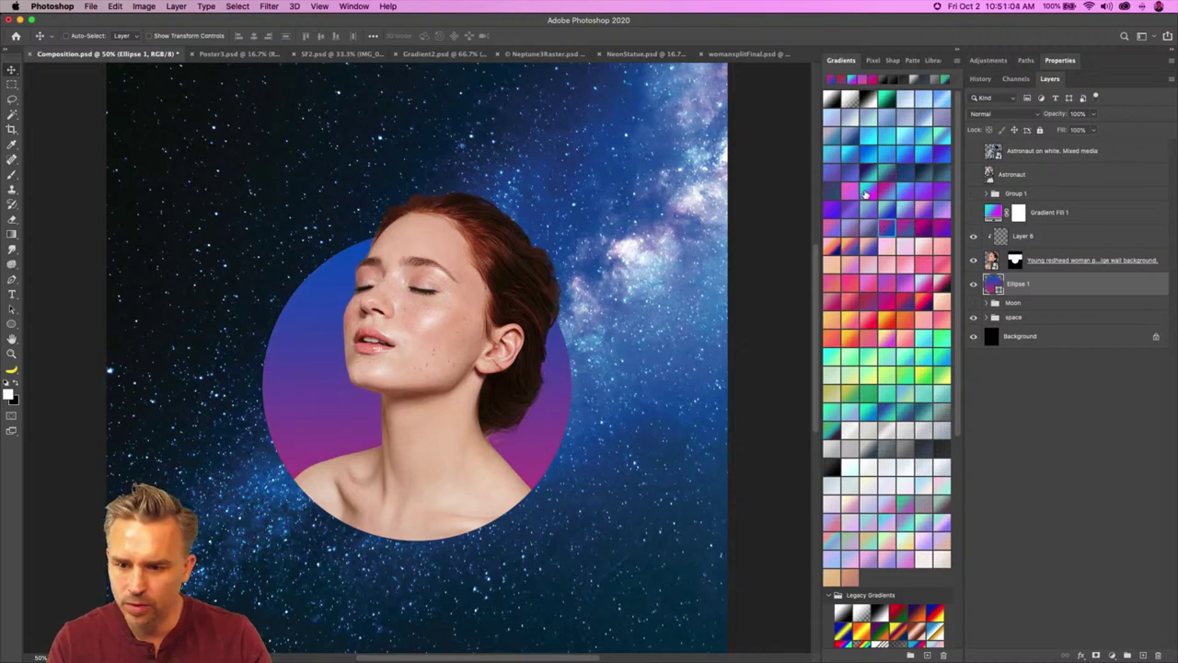
{"action": "left_click", "coordinate": [865, 193]}
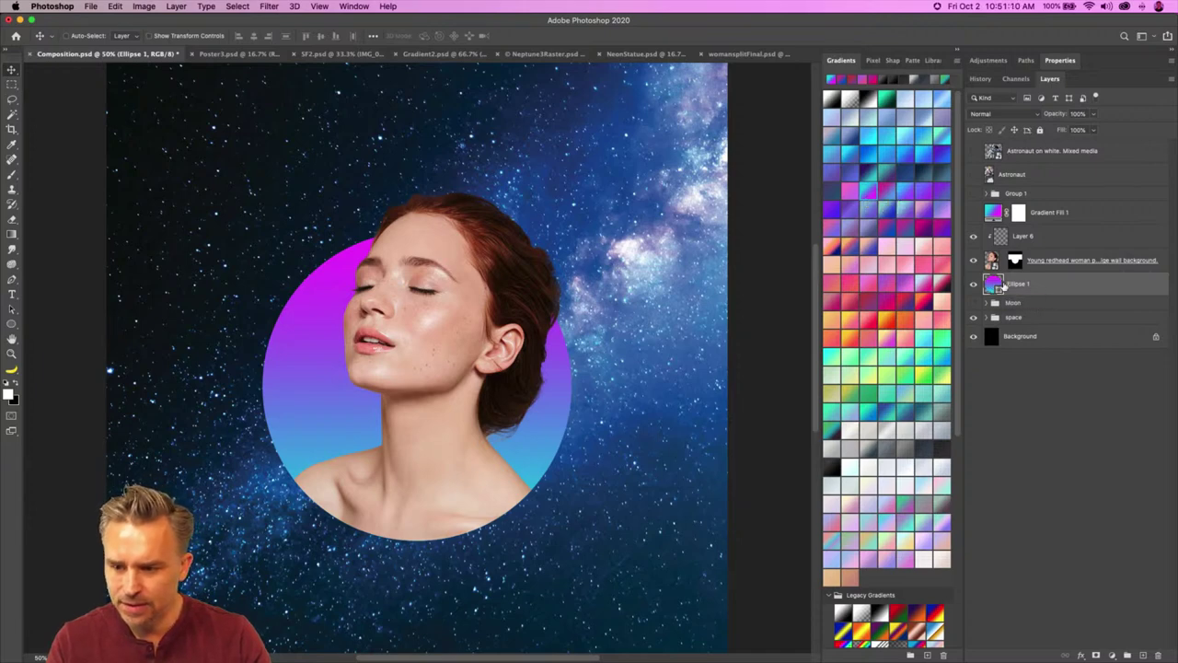
Step: Move the cyan stop of the circle's gradient to 5% and change its color to dark teal 003739
{"action": "double_click", "coordinate": [993, 285]}
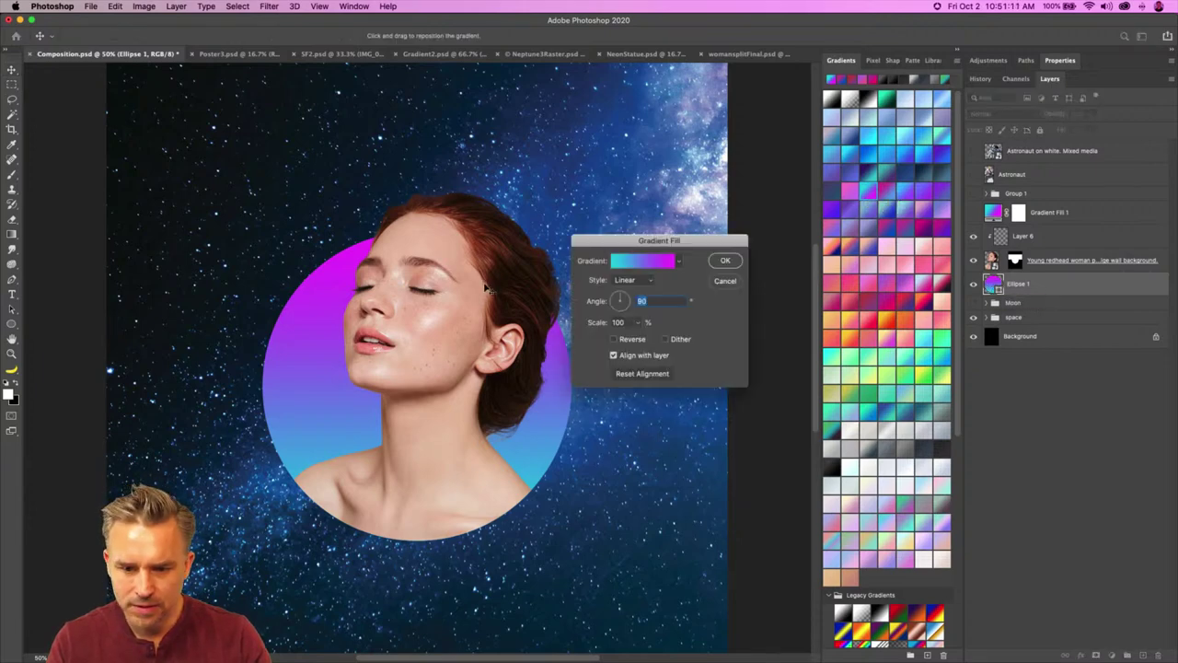
{"action": "left_click", "coordinate": [630, 263]}
{"action": "left_click_drag", "start_coordinate": [534, 438], "coordinate": [552, 438]}
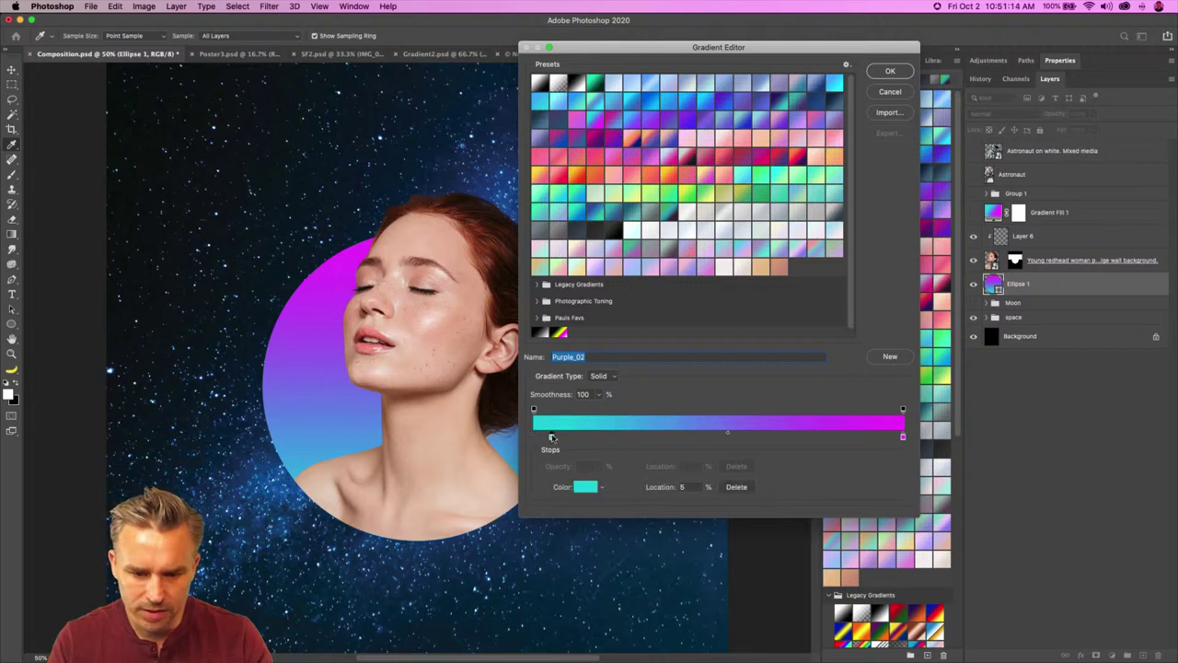
{"action": "double_click", "coordinate": [552, 436]}
{"action": "left_click", "coordinate": [587, 347]}
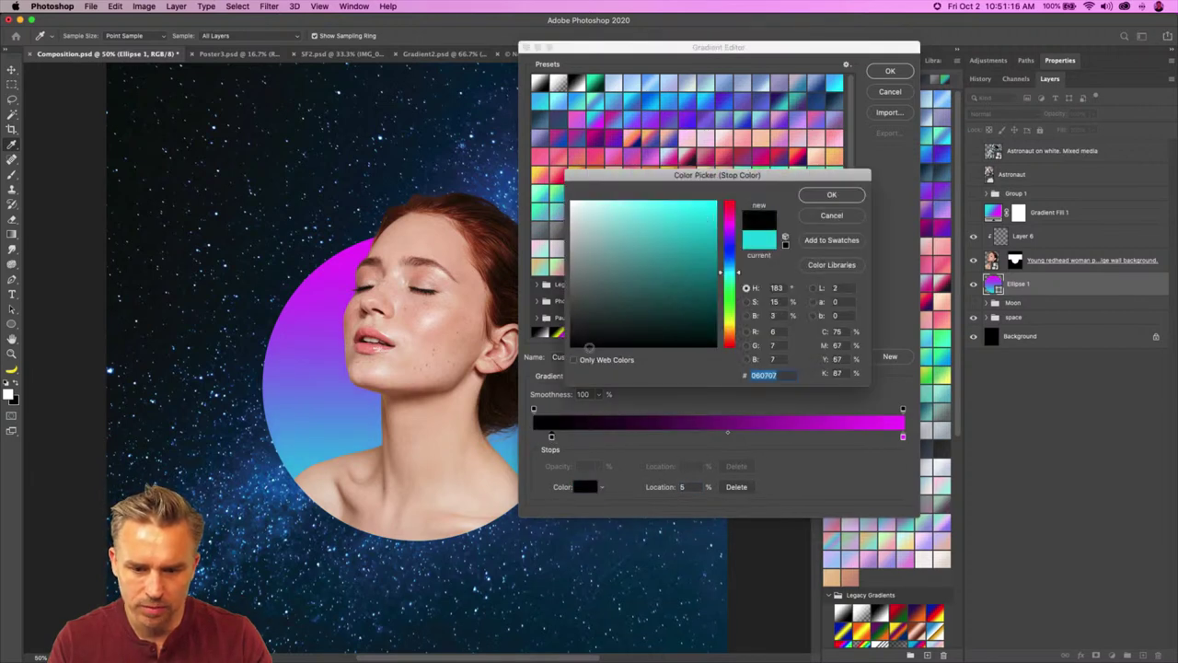
{"action": "left_click_drag", "start_coordinate": [692, 285], "coordinate": [716, 314]}
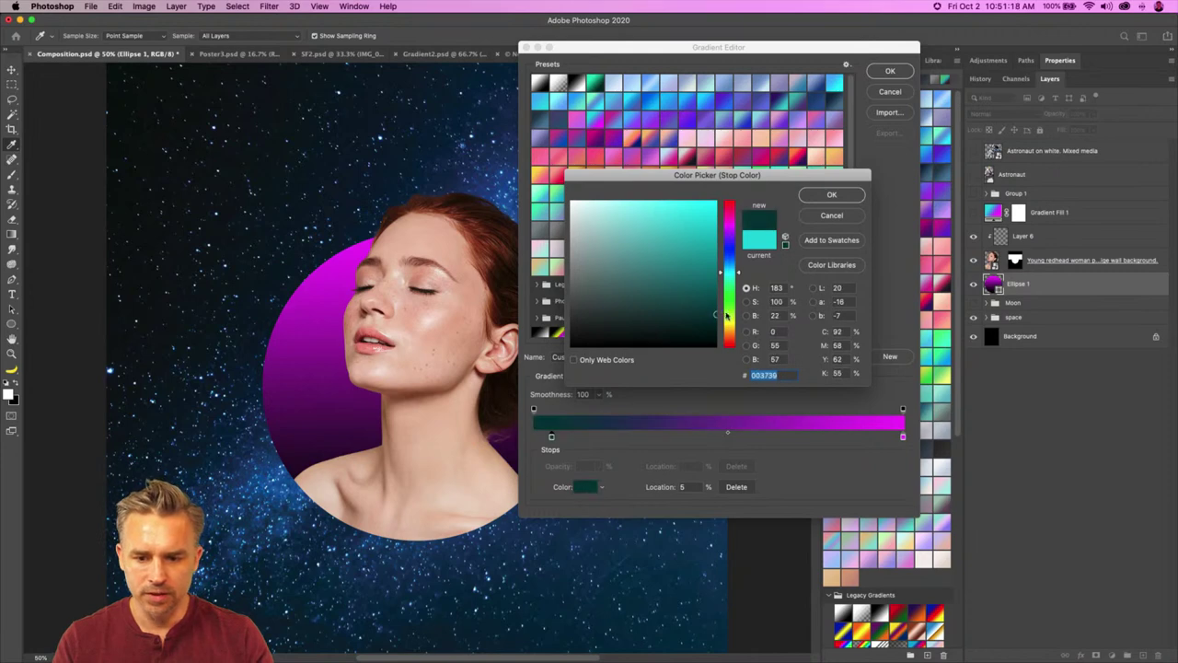
{"action": "left_click", "coordinate": [833, 195]}
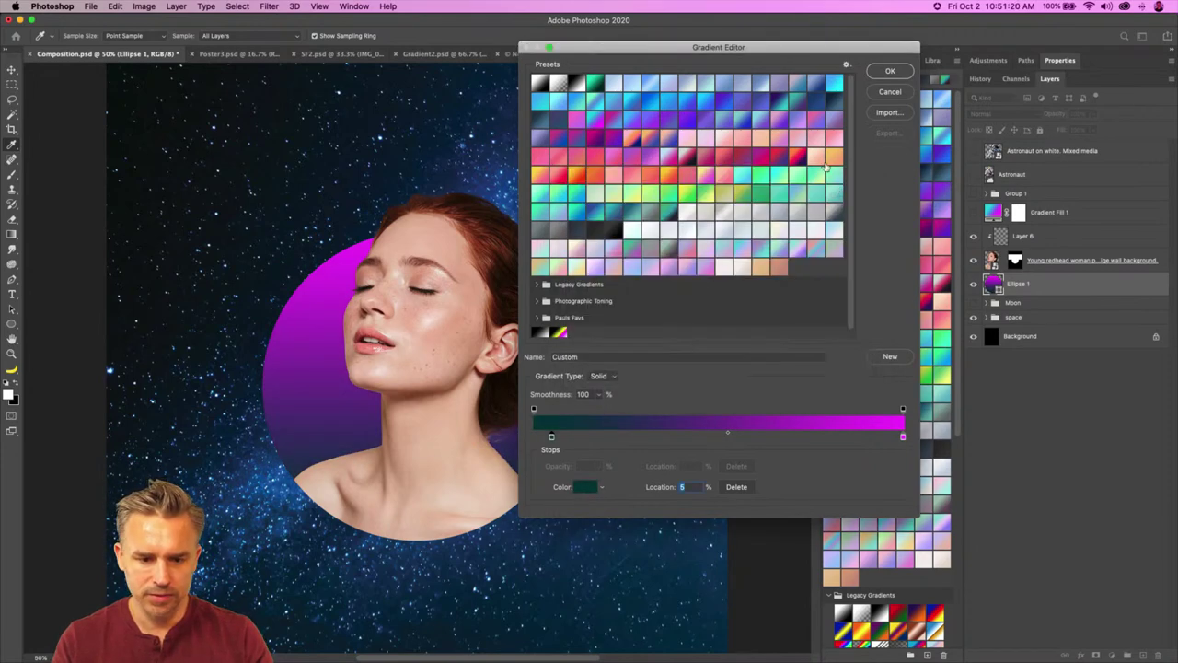
{"action": "left_click", "coordinate": [890, 72]}
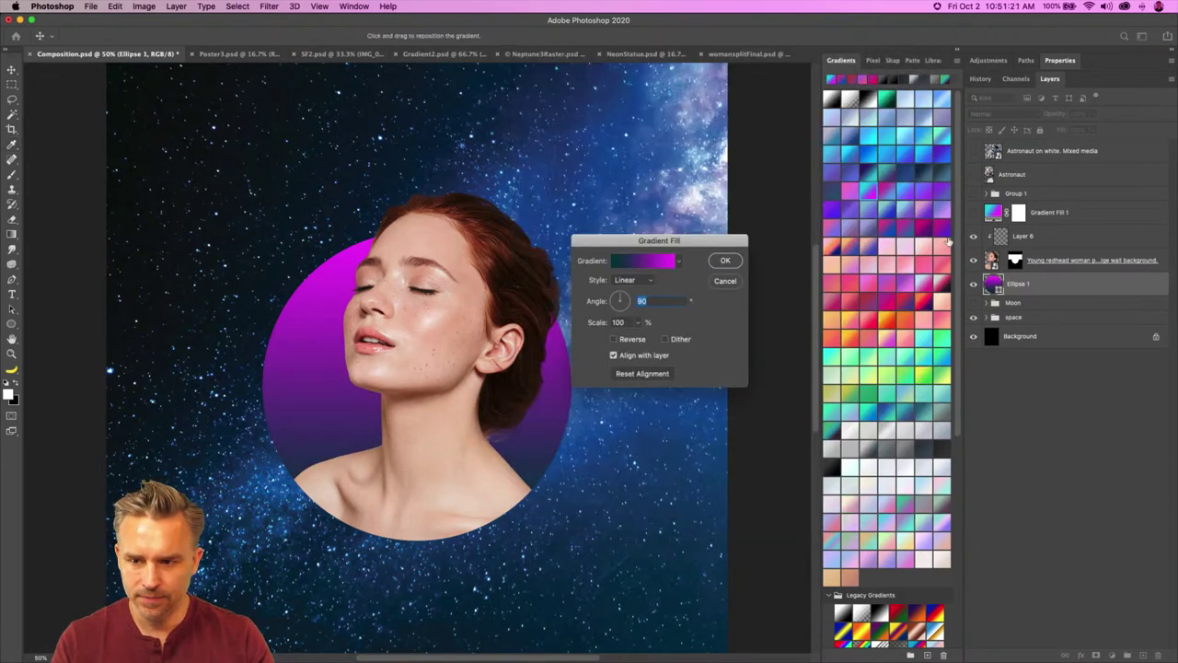
{"action": "left_click", "coordinate": [725, 261]}
Step: On Layer 6, brush the dark color sampled from the circle's lower part over the woman's shoulders and chest, and reduce the brush to 250
{"action": "left_click", "coordinate": [1055, 251]}
{"action": "left_click", "coordinate": [1052, 239]}
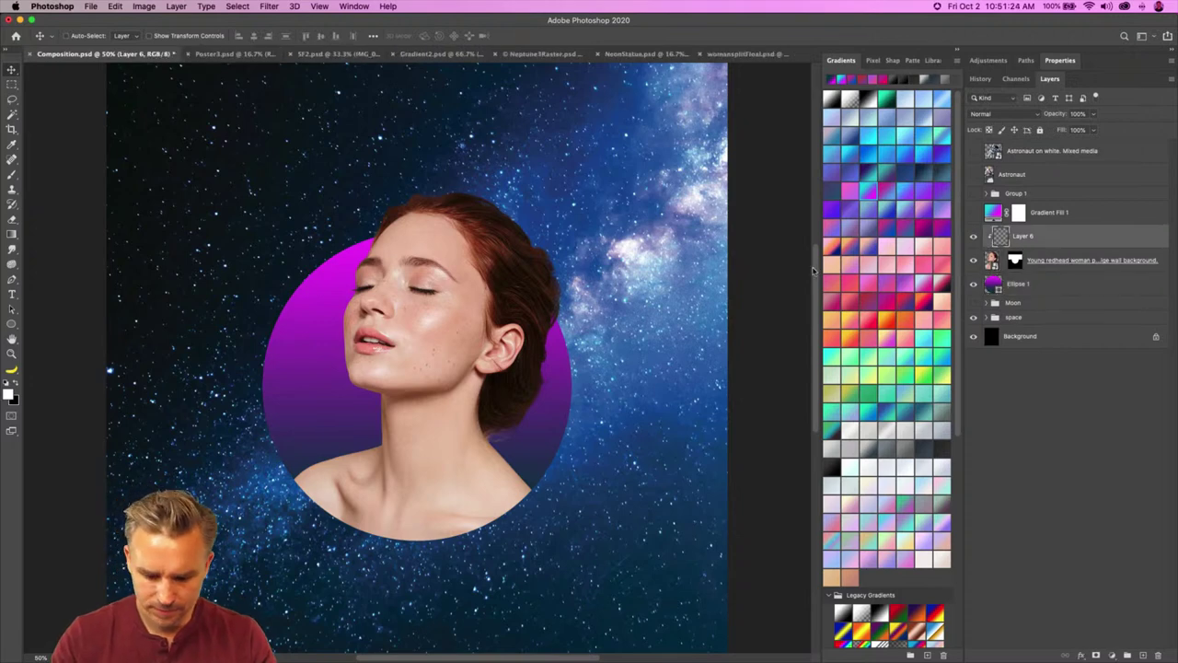
{"action": "key", "text": "b"}
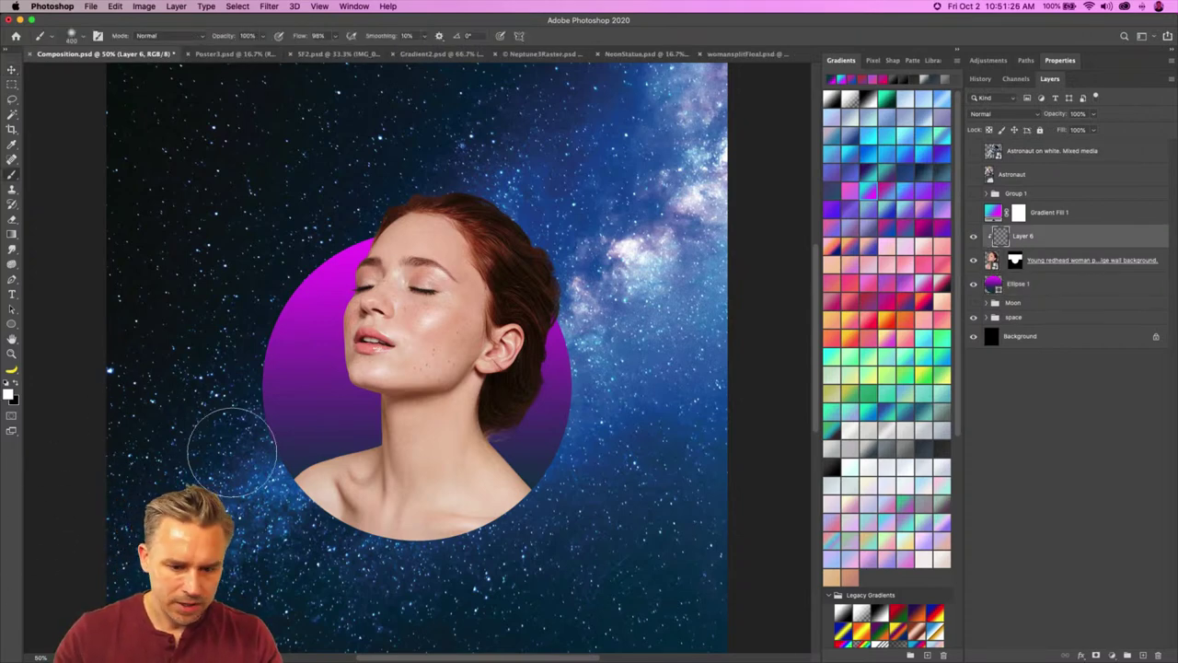
{"action": "key", "text": "i"}
{"action": "left_click", "coordinate": [300, 468]}
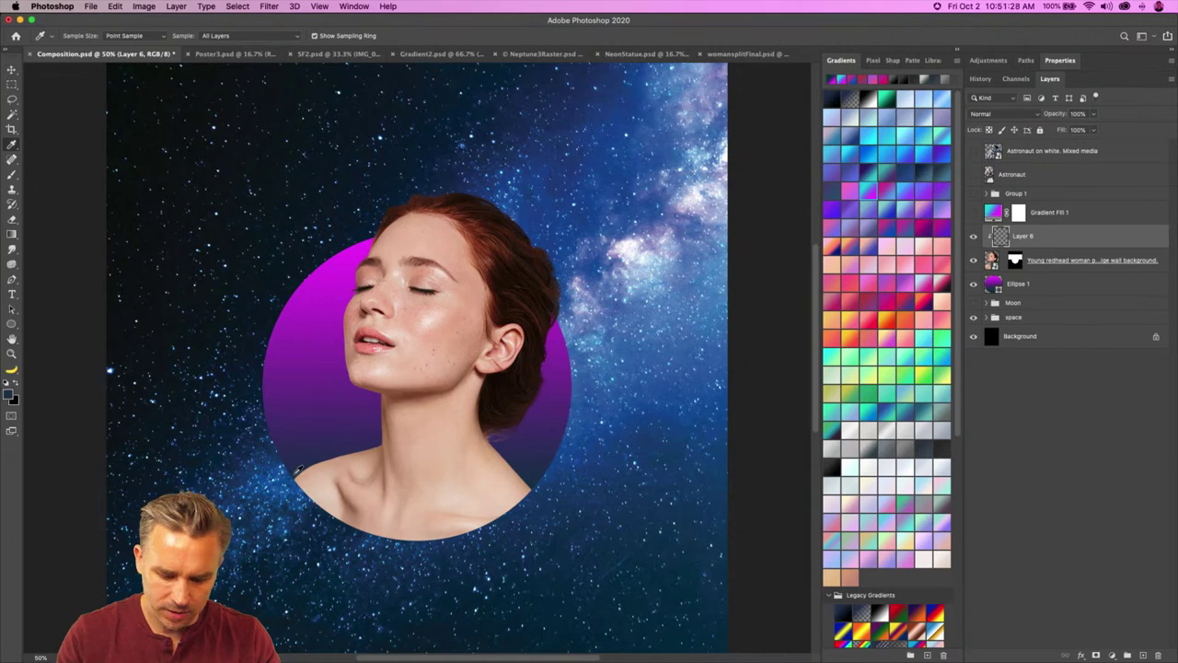
{"action": "key", "text": "b"}
{"action": "left_click_drag", "start_coordinate": [295, 474], "coordinate": [405, 552]}
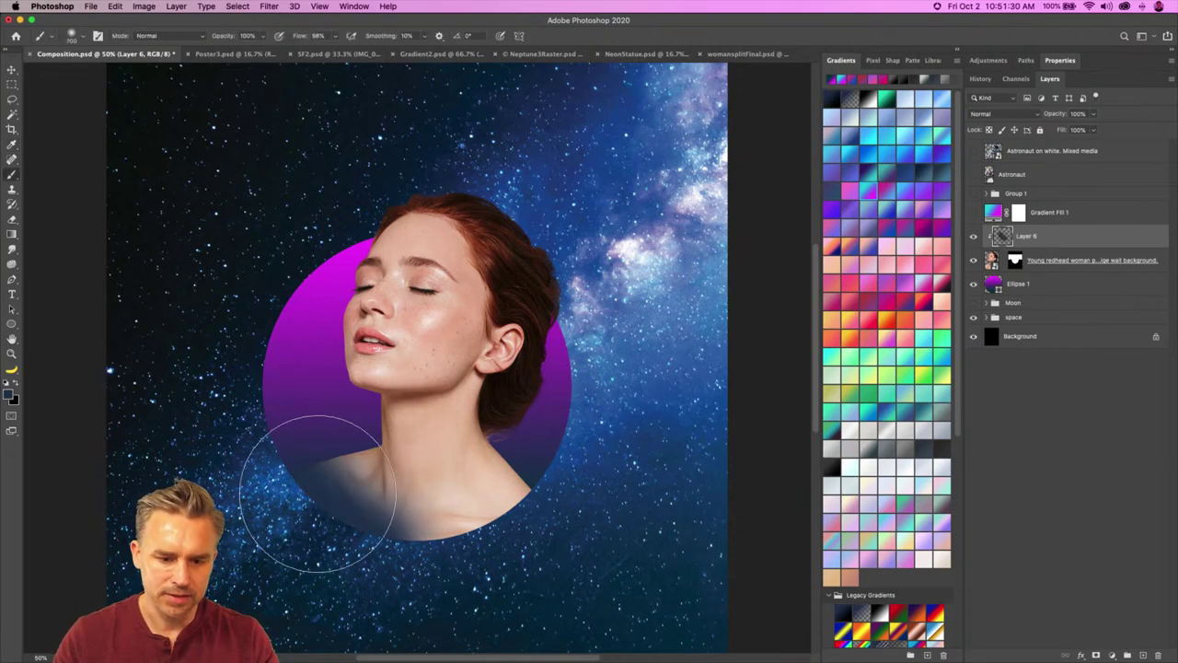
{"action": "mouse_move", "coordinate": [589, 515]}
{"action": "left_mouse_down"}
{"action": "mouse_move", "coordinate": [566, 499]}
{"action": "mouse_move", "coordinate": [543, 539]}
{"action": "mouse_move", "coordinate": [394, 558]}
{"action": "mouse_move", "coordinate": [406, 563]}
{"action": "mouse_move", "coordinate": [431, 558]}
{"action": "mouse_move", "coordinate": [285, 483]}
{"action": "left_mouse_up"}
{"action": "key", "text": "bracketleft"}
{"action": "key", "text": "bracketleft"}
{"action": "key", "text": "bracketleft"}
{"action": "key", "text": "bracketleft"}
{"action": "key", "text": "bracketleft"}
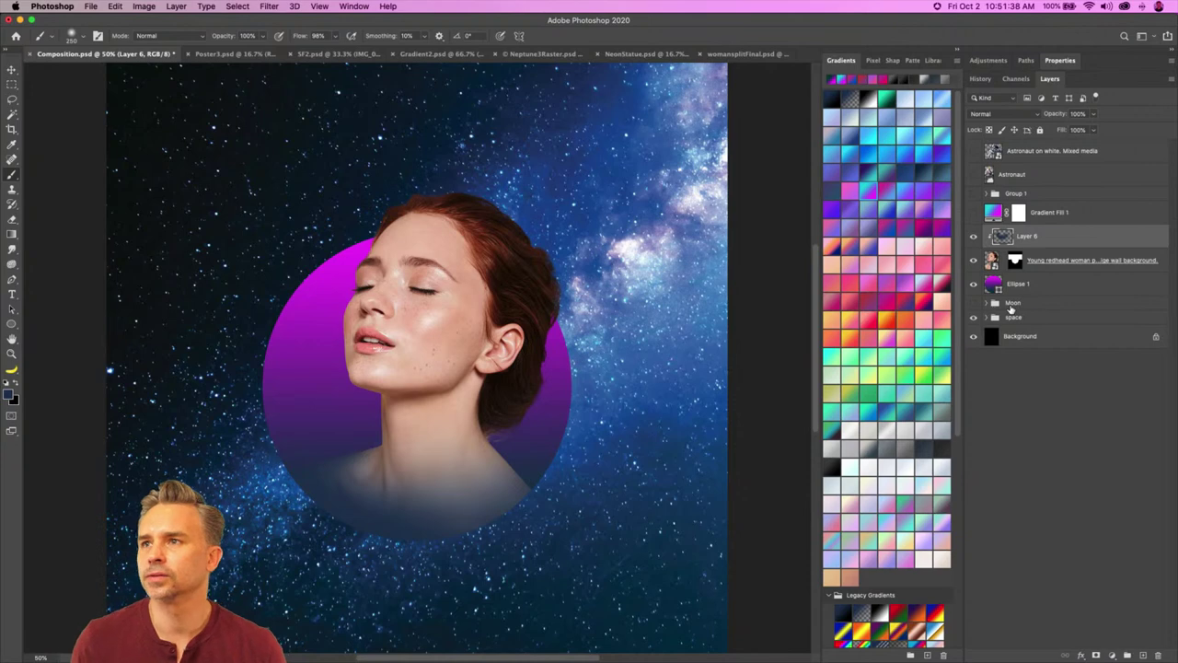
Step: Set Layer 6's blending mode to Overlay and reapply the Purple_02 cyan-to-magenta gradient to the Ellipse 1 circle
{"action": "left_click", "coordinate": [1003, 115]}
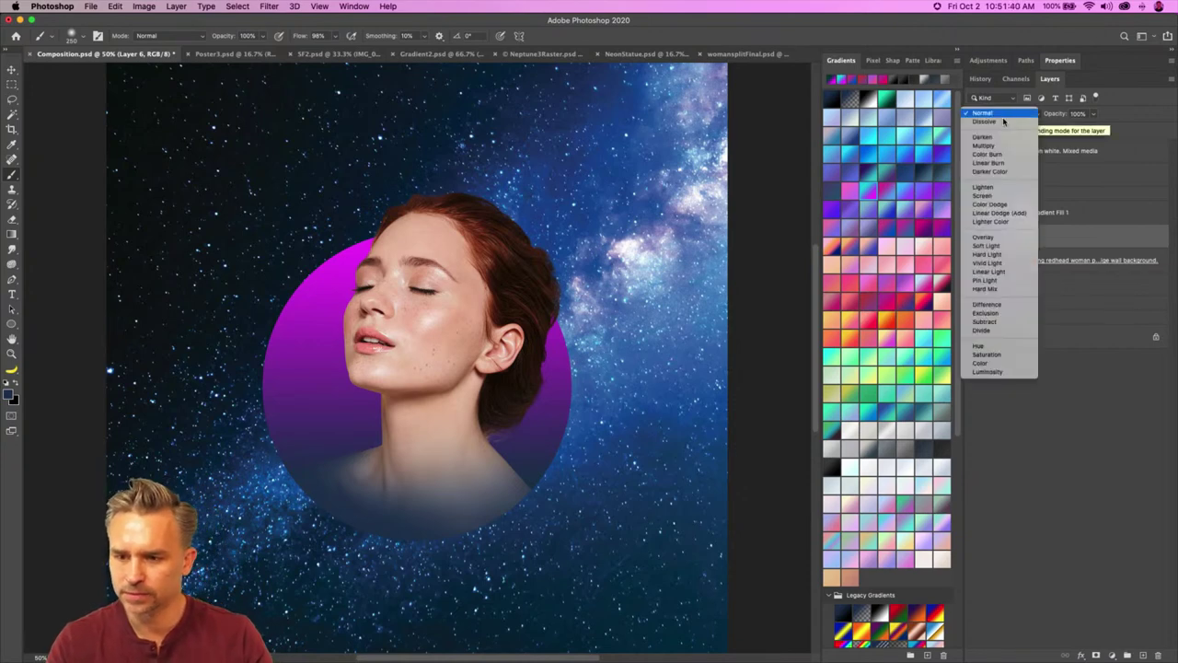
{"action": "left_click", "coordinate": [1007, 239]}
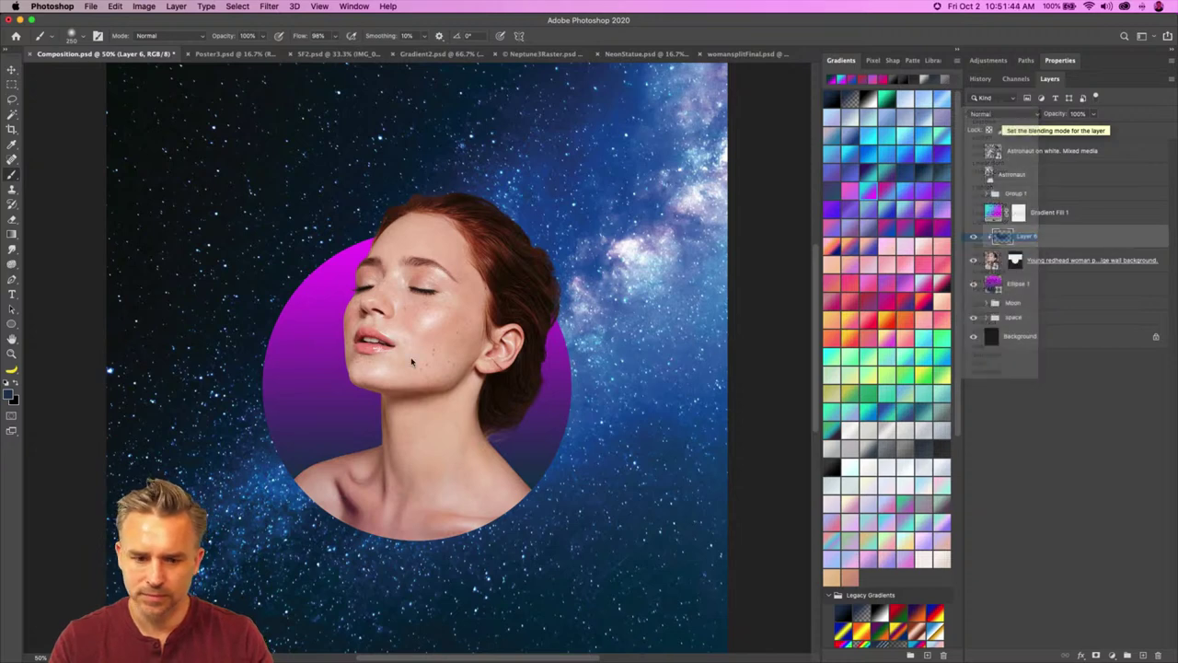
{"action": "left_click", "coordinate": [1017, 285]}
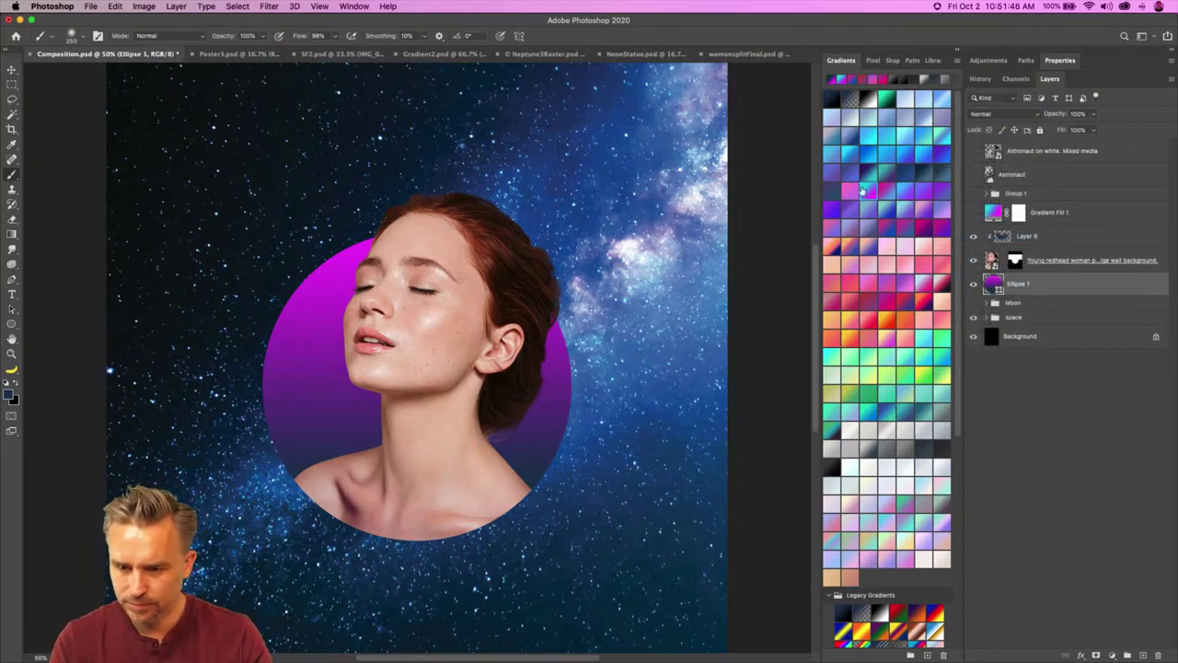
{"action": "left_click", "coordinate": [861, 189]}
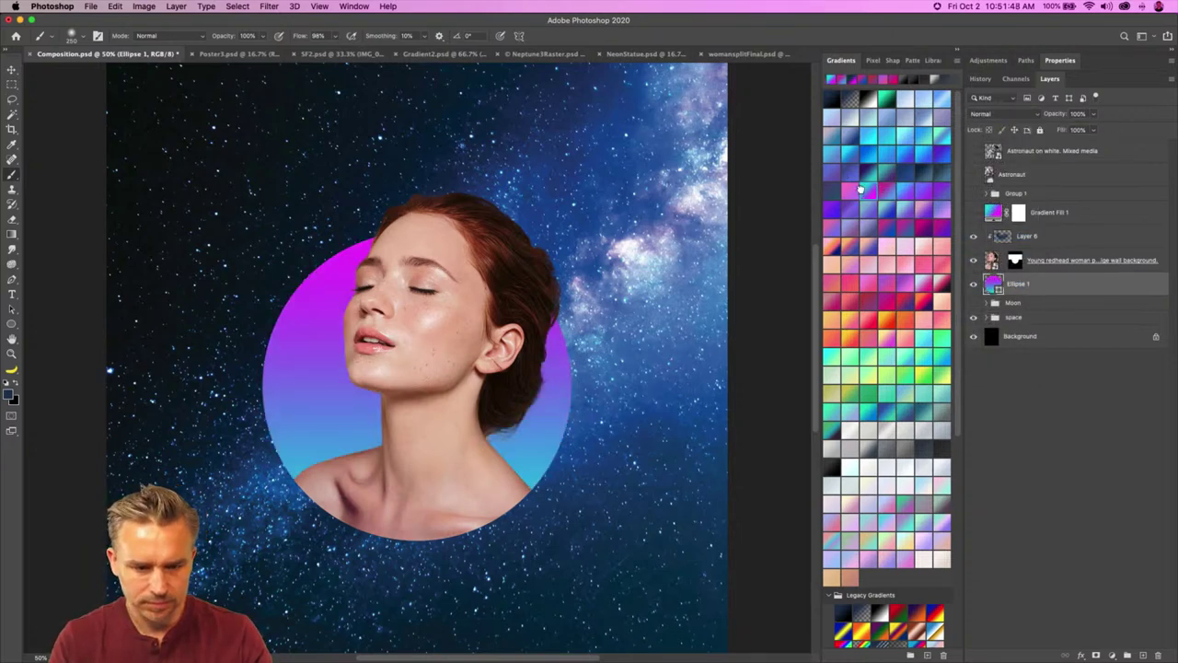
Step: Set the blending mode of the painted Layer 6 back to Normal
{"action": "left_click", "coordinate": [1034, 238]}
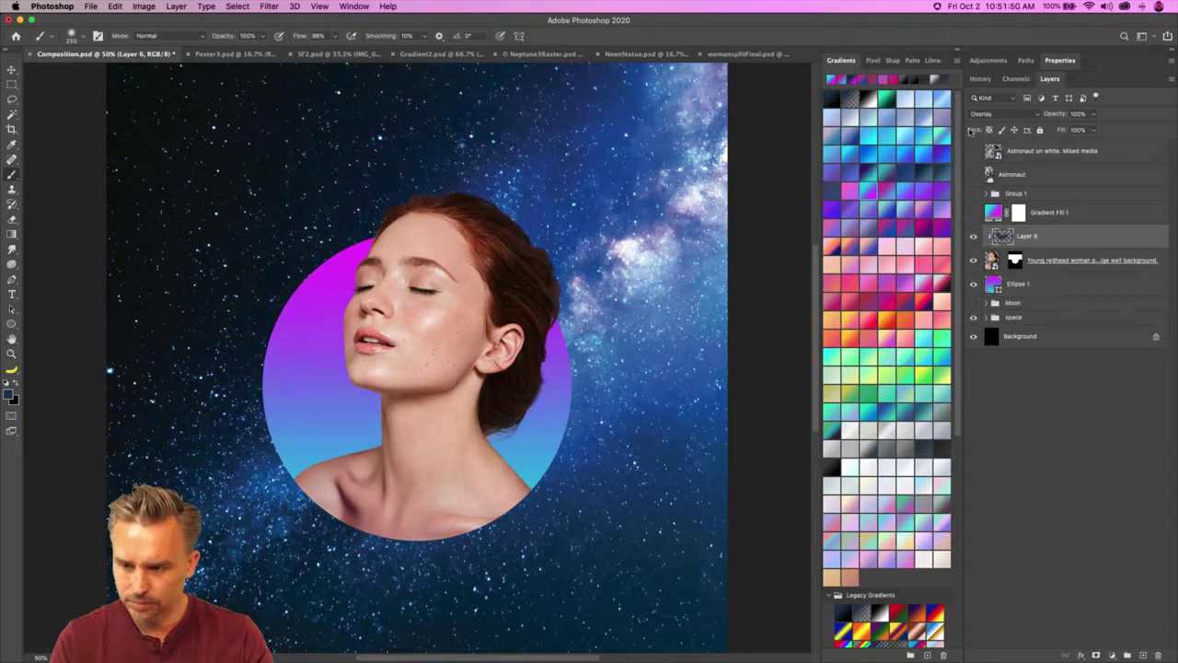
{"action": "left_click", "coordinate": [981, 114]}
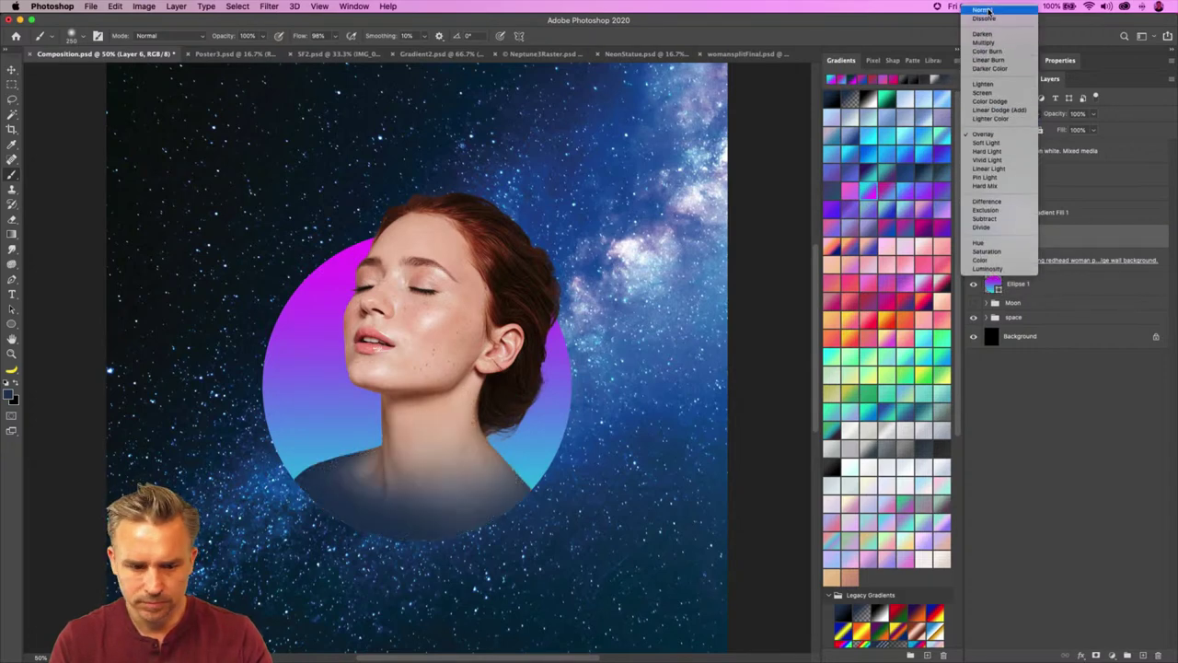
{"action": "left_click", "coordinate": [983, 10]}
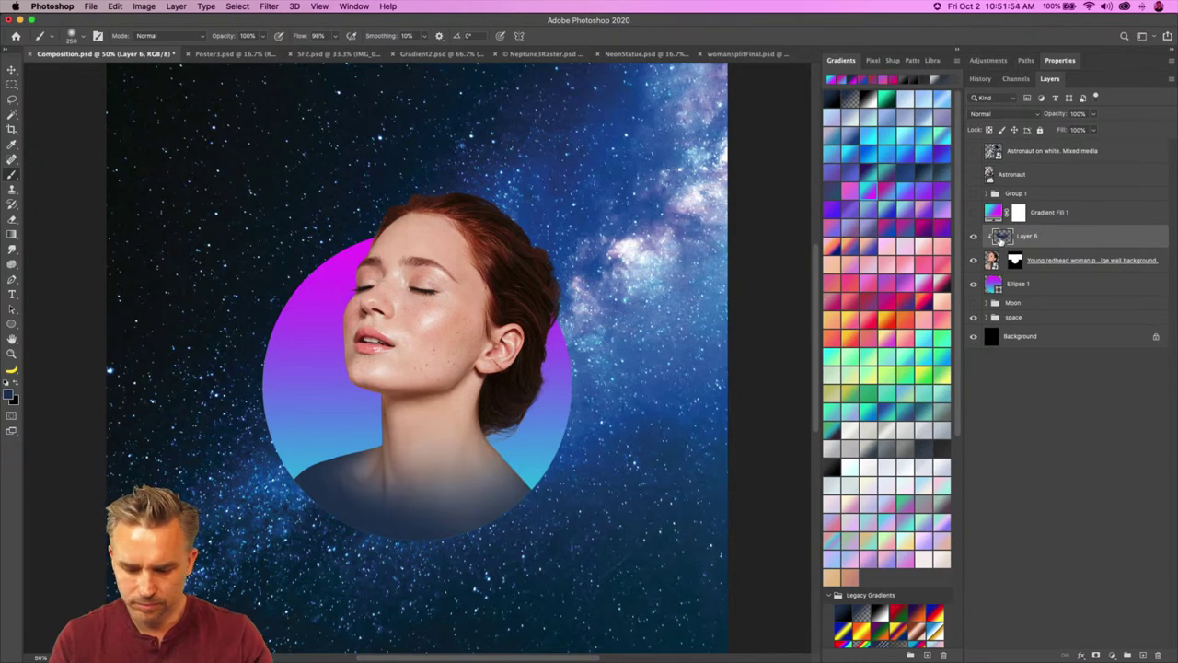
Step: Recolor Layer 6's shading to purple with a Hue/Saturation adjustment of Hue +87 and Saturation +71
{"action": "key", "text": "super+u"}
{"action": "key", "text": "shift+Up"}
{"action": "key", "text": "shift+Down"}
{"action": "key", "text": "shift+Down"}
{"action": "left_click_drag", "start_coordinate": [649, 267], "coordinate": [660, 267]}
{"action": "left_click", "coordinate": [666, 291]}
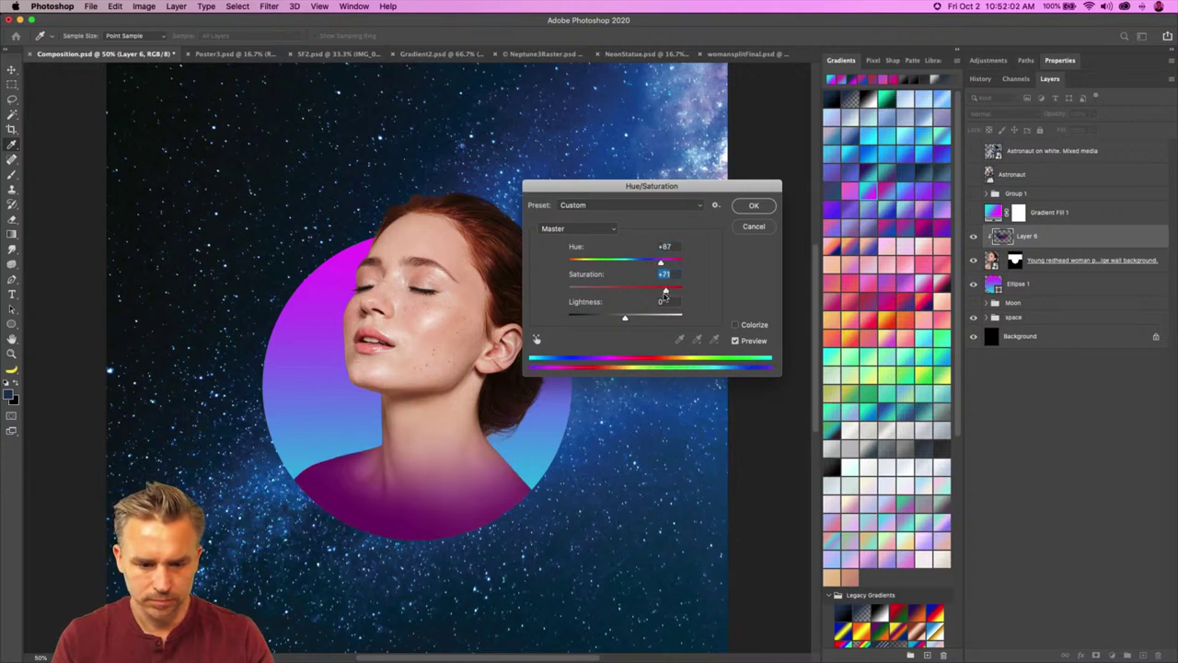
{"action": "key", "text": "Return"}
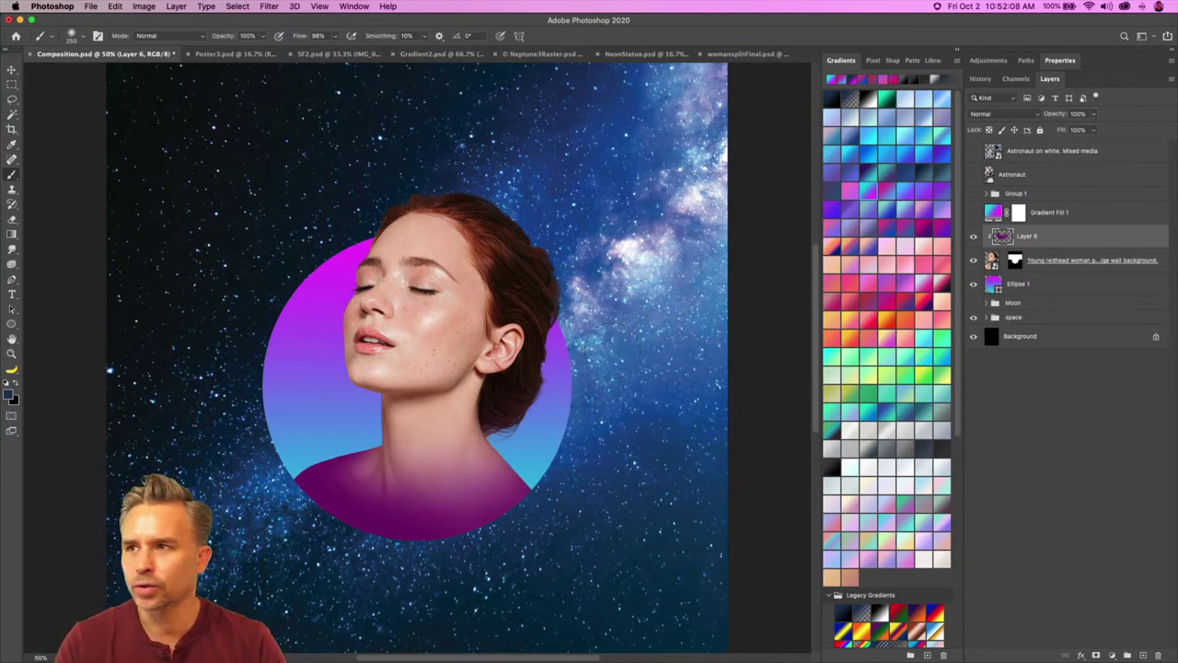
Step: Shift the purple shading down and to the left to uncover more of her shoulder, and add an empty clipped layer above it
{"action": "key", "text": "v"}
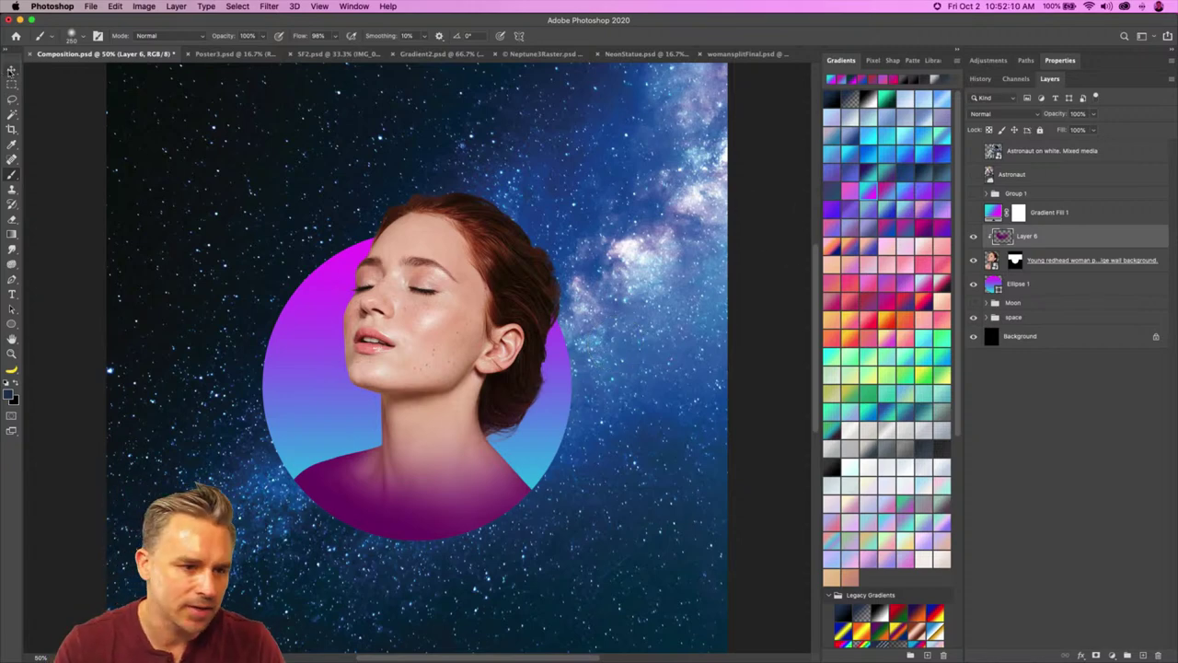
{"action": "mouse_move", "coordinate": [304, 291]}
{"action": "left_mouse_down"}
{"action": "mouse_move", "coordinate": [291, 307]}
{"action": "mouse_move", "coordinate": [268, 304]}
{"action": "left_mouse_up"}
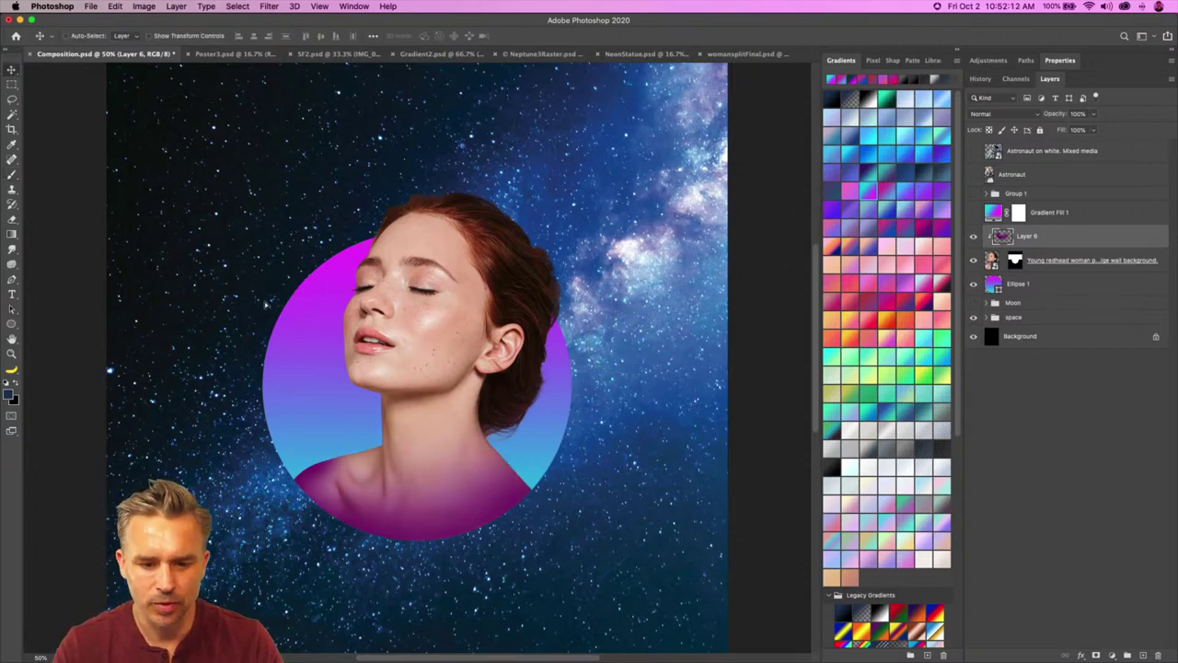
{"action": "key", "text": "ctrl+t"}
{"action": "left_click_drag", "start_coordinate": [304, 474], "coordinate": [267, 495]}
{"action": "key", "text": "Return"}
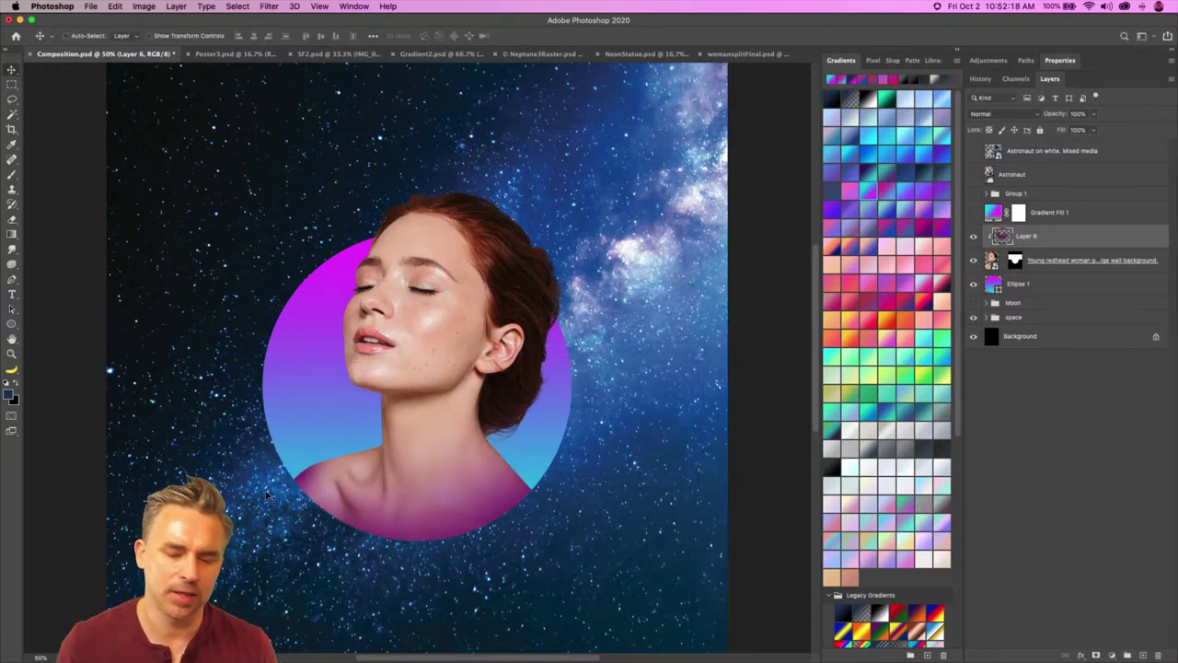
{"action": "left_click", "coordinate": [1143, 654]}
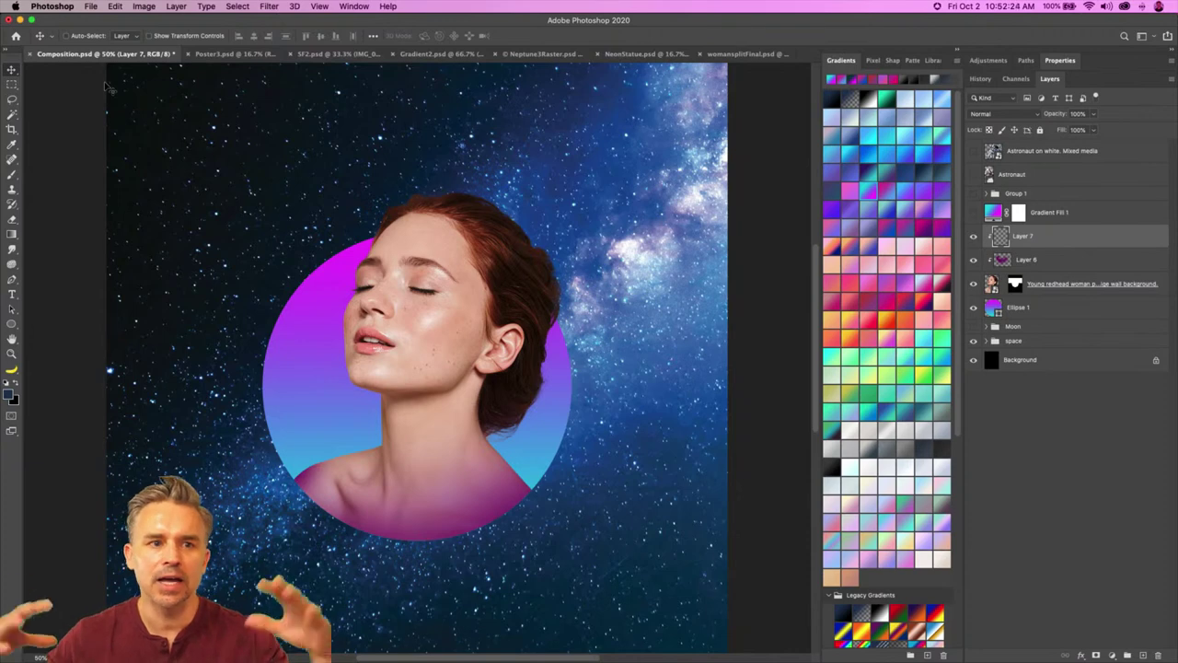
Step: Add a layer above the star image in the space group and fill it with Pink_13, then with a rose-to-magenta gradient preset
{"action": "left_click", "coordinate": [984, 342]}
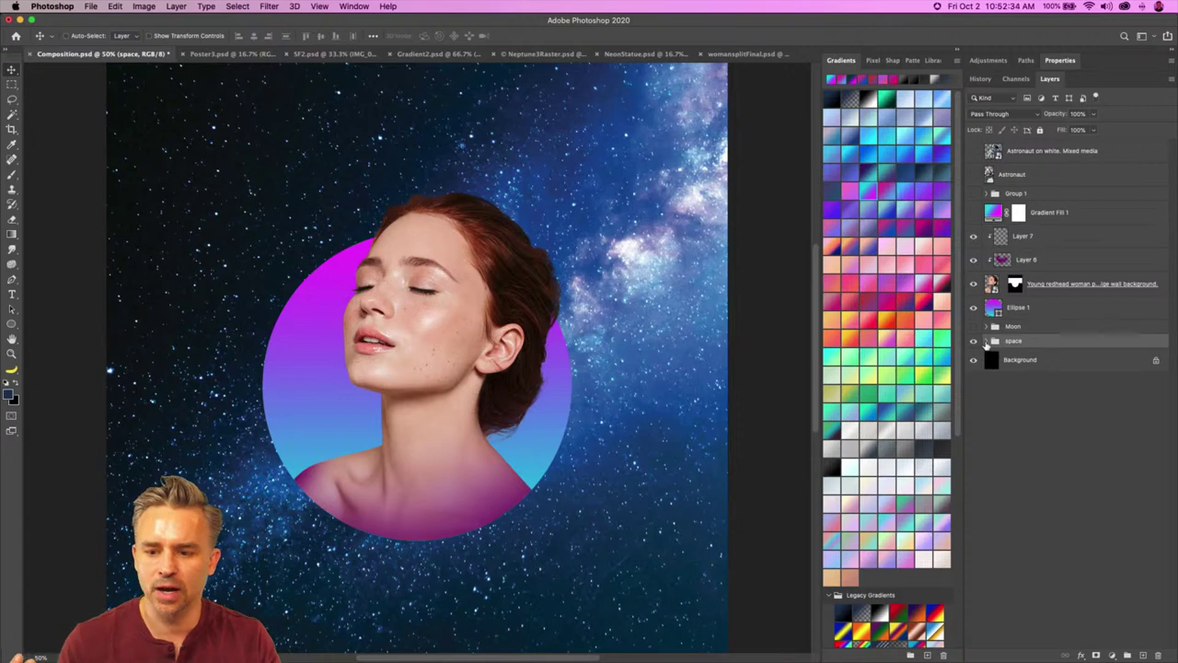
{"action": "left_click", "coordinate": [986, 342]}
{"action": "left_click", "coordinate": [1041, 359]}
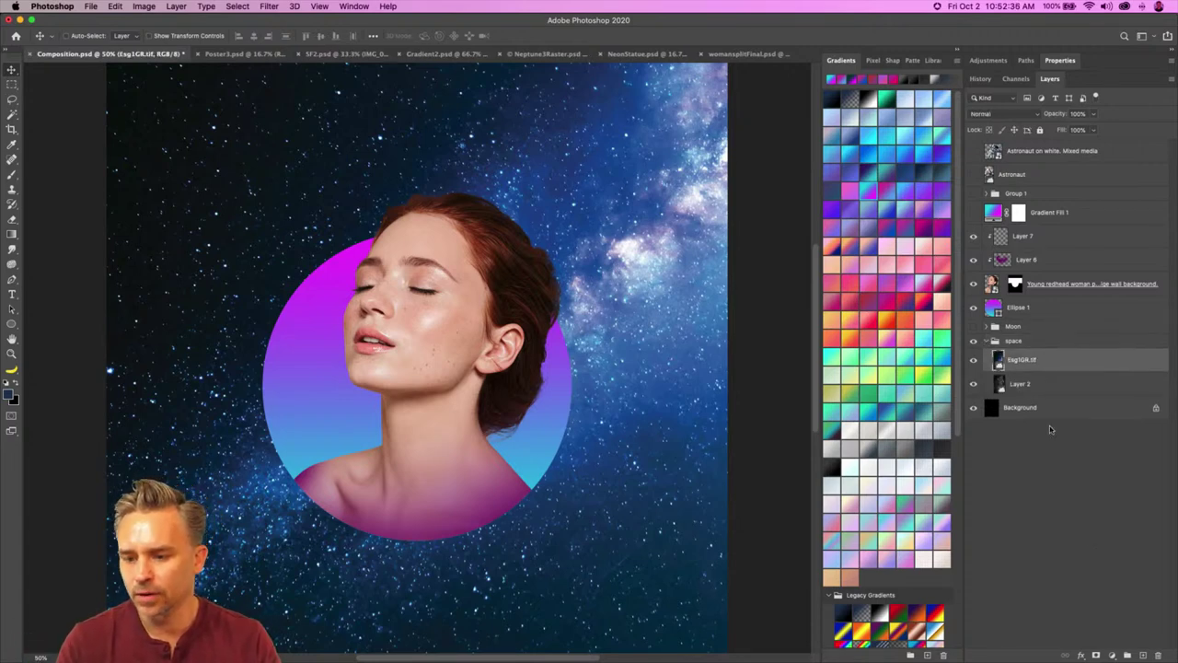
{"action": "left_click", "coordinate": [1142, 655]}
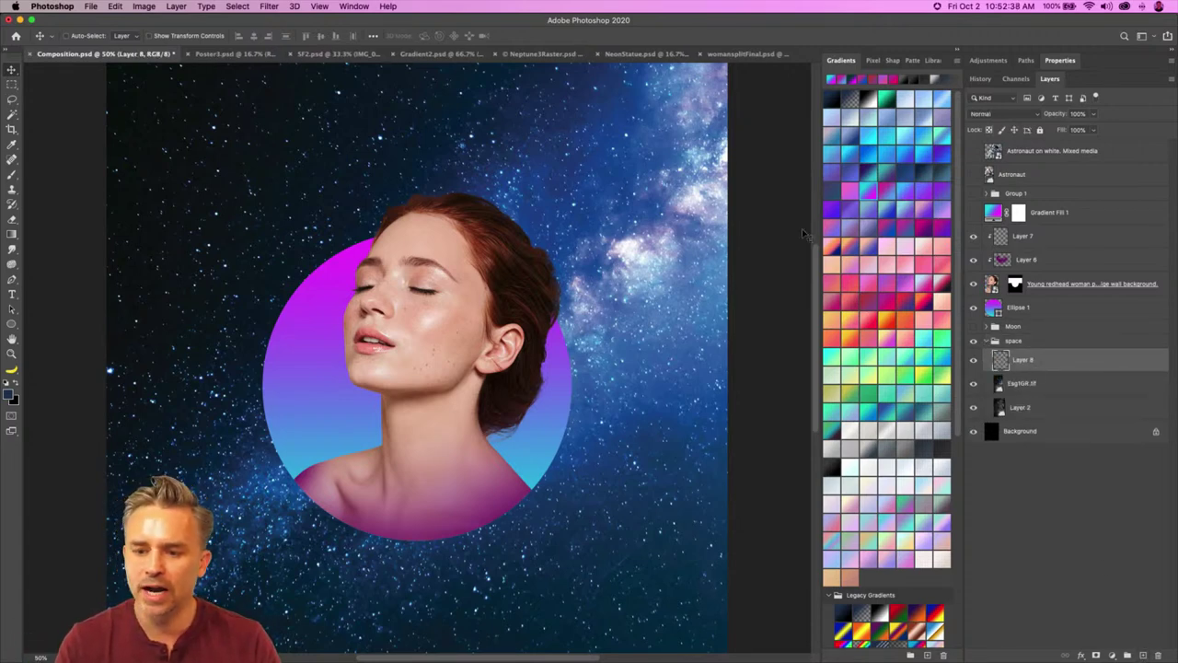
{"action": "left_click", "coordinate": [850, 288]}
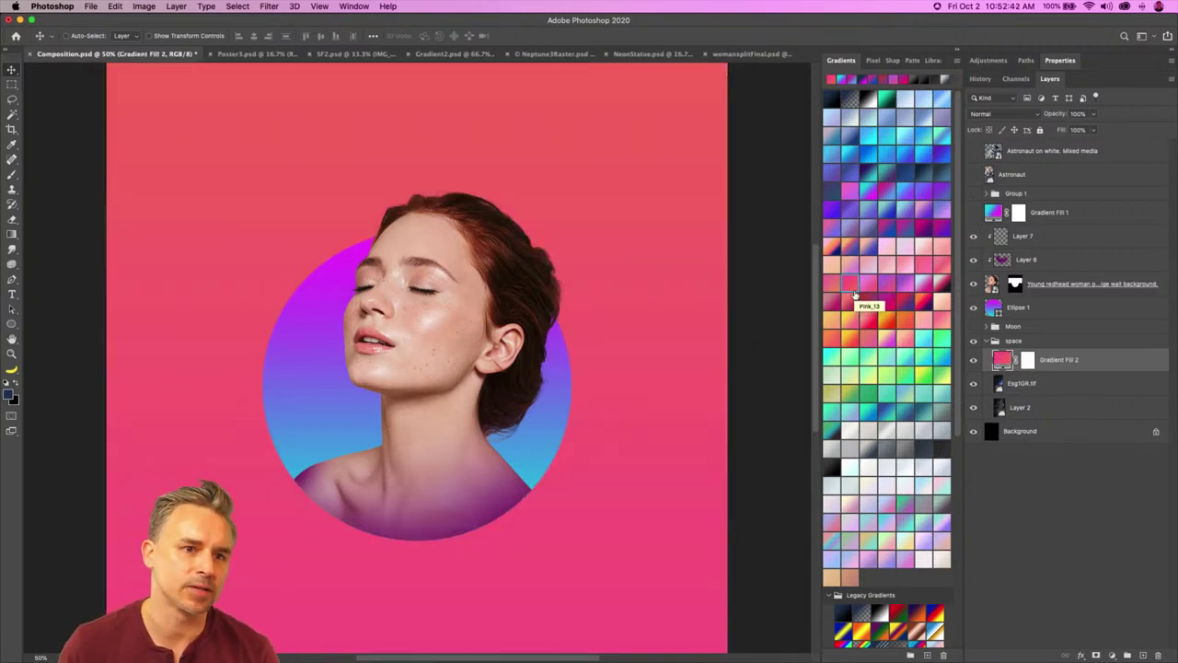
{"action": "left_click", "coordinate": [888, 286]}
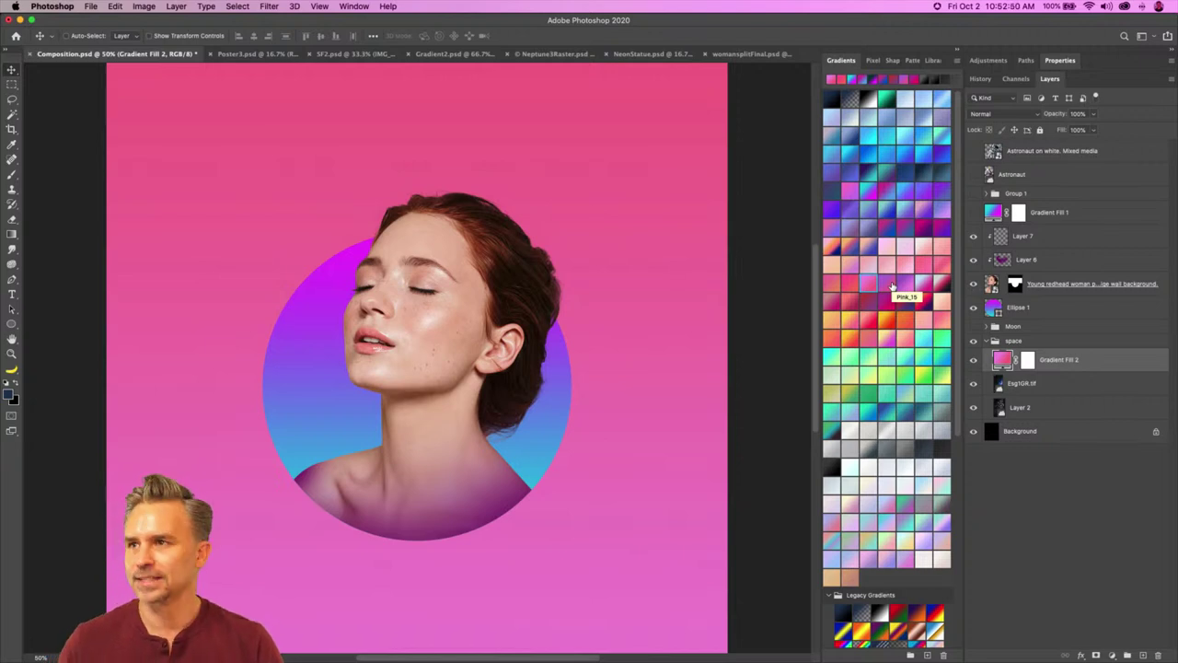
Step: Set the blending mode of Layer 6, the purple shading over the woman, to Darker Color
{"action": "left_click", "coordinate": [1033, 262]}
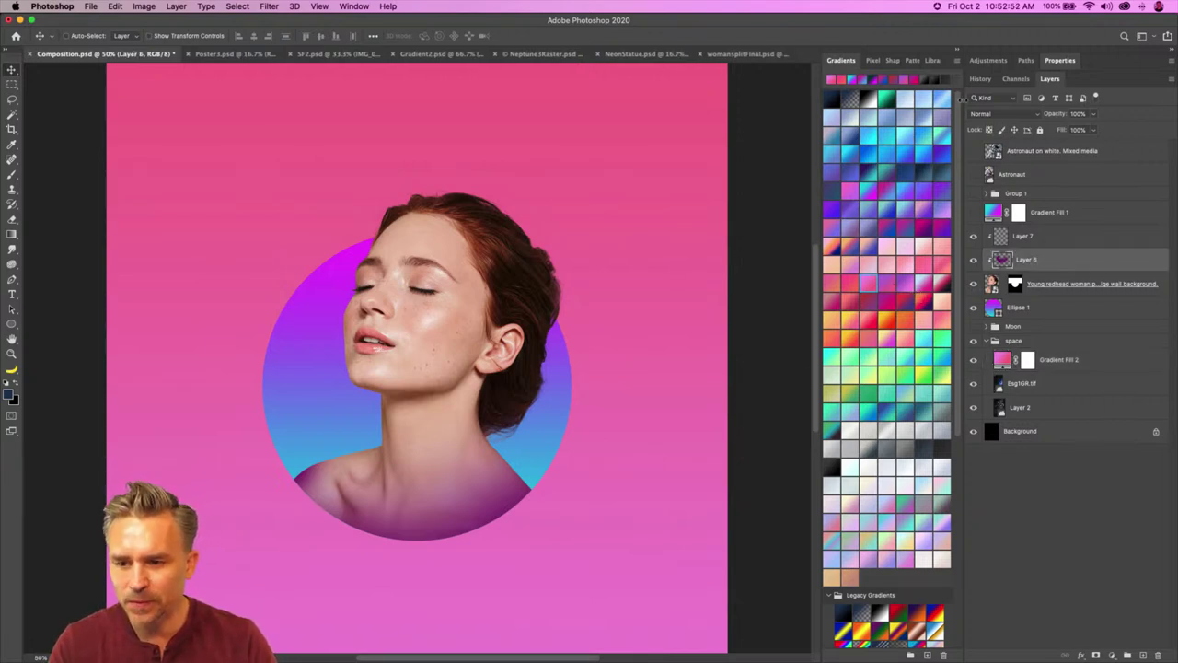
{"action": "left_click", "coordinate": [980, 113]}
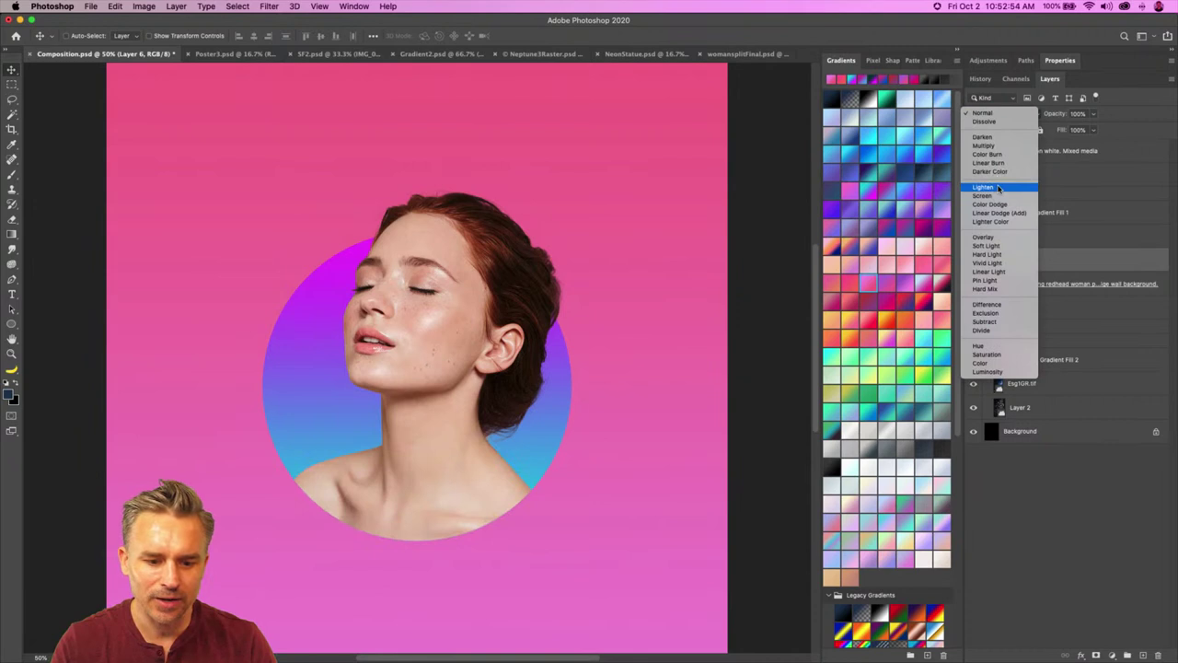
{"action": "left_click", "coordinate": [1001, 174]}
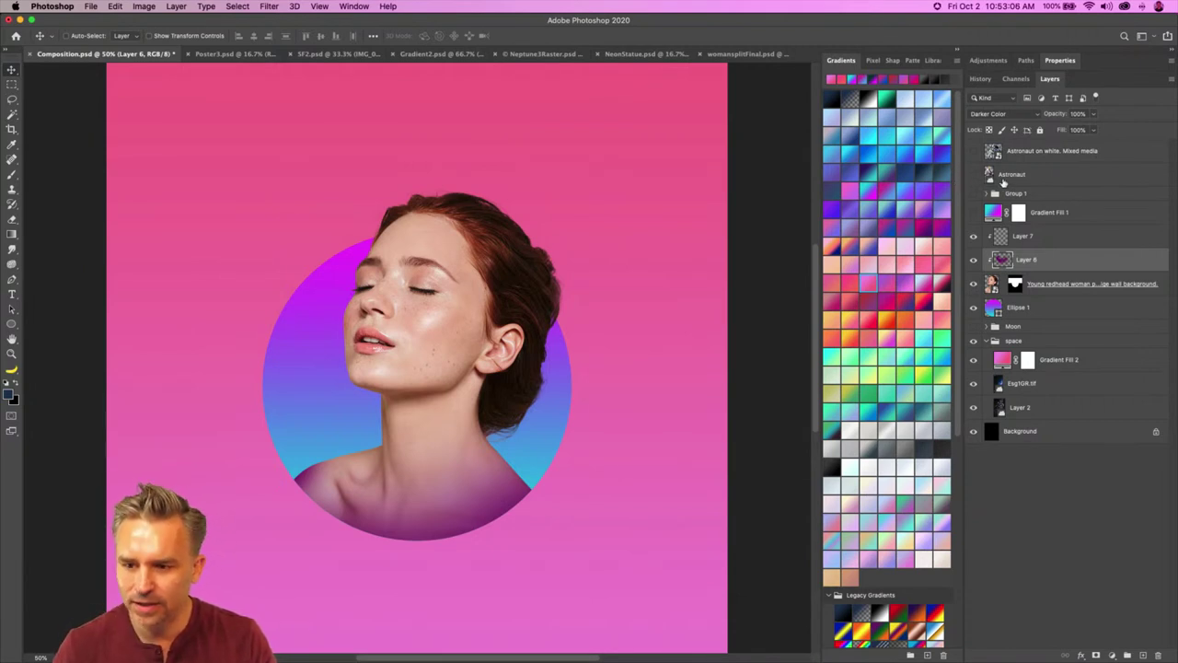
{"action": "left_click", "coordinate": [1002, 183]}
Step: Group the woman's layers from Layer 7 down to Ellipse 1 and hide the group
{"action": "left_click", "coordinate": [1013, 241]}
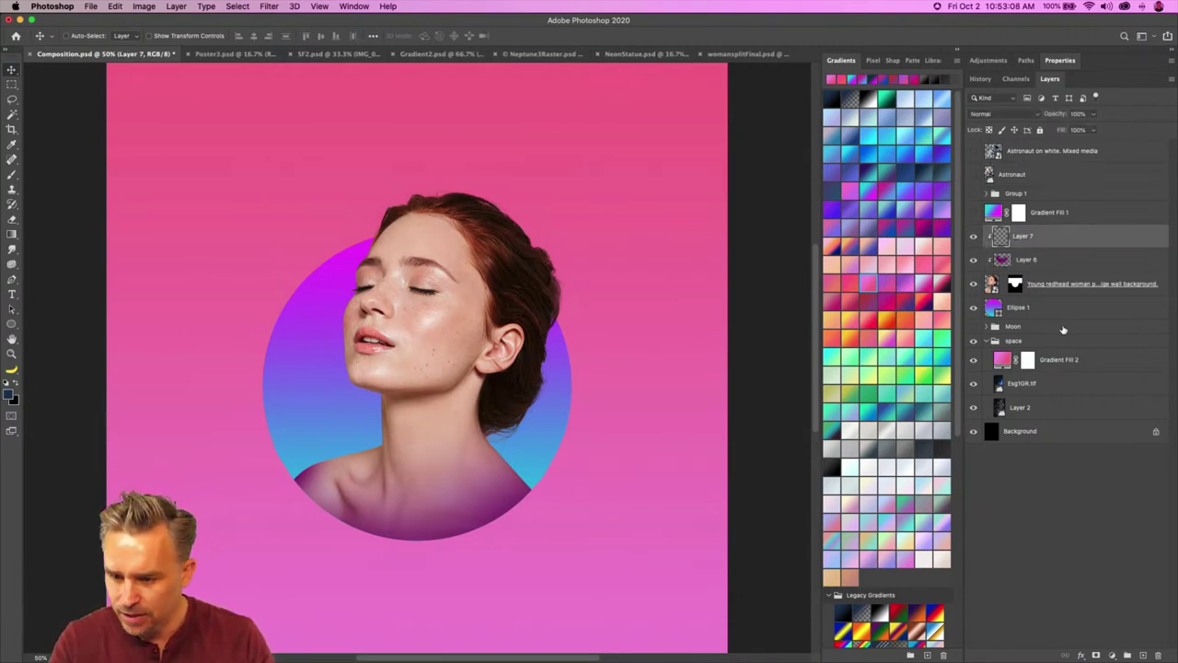
{"action": "left_click", "coordinate": [1062, 316], "text": "shift"}
{"action": "key", "text": "super+g"}
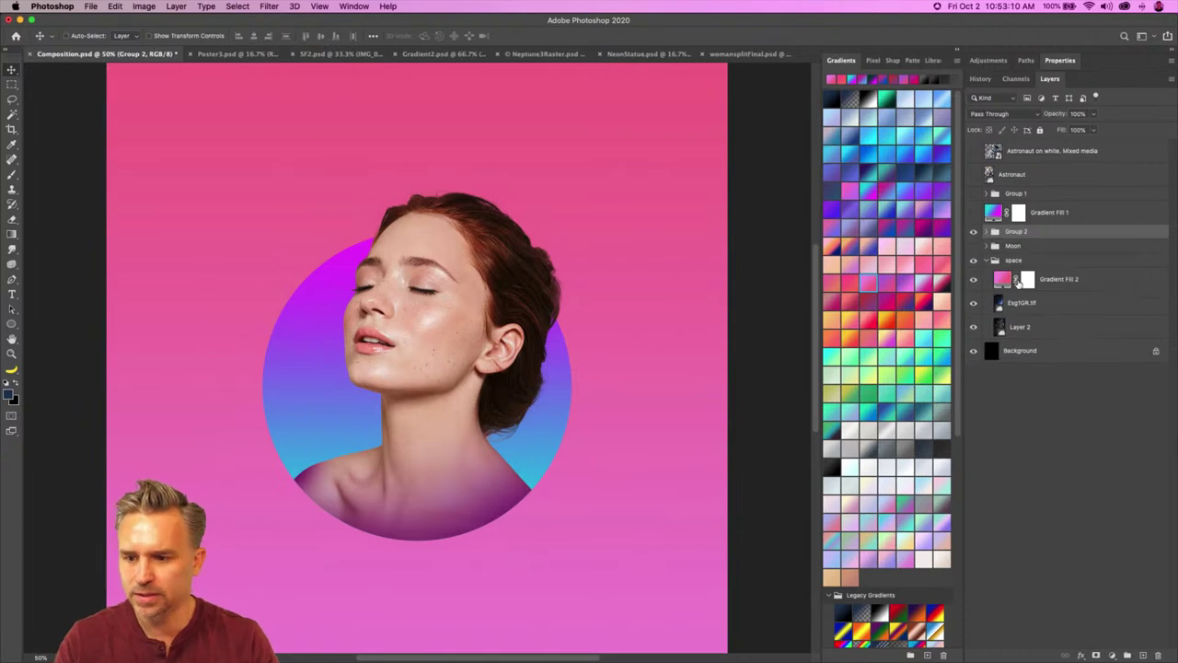
{"action": "left_click", "coordinate": [973, 232]}
{"action": "left_click", "coordinate": [975, 175]}
{"action": "left_click", "coordinate": [1012, 175]}
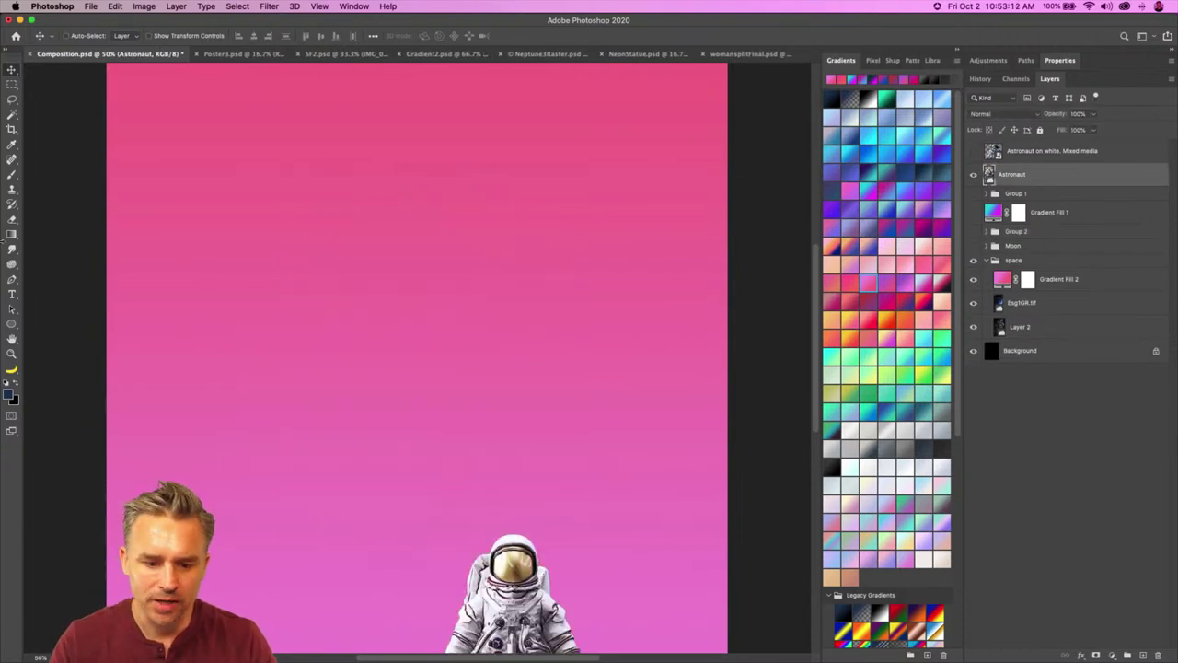
{"action": "left_click_drag", "start_coordinate": [378, 451], "coordinate": [451, 375]}
{"action": "left_click", "coordinate": [973, 175]}
Step: Show the floating astronaut layer, Astronaut on white. Mixed media, and enlarge the figure to about double its size
{"action": "left_click", "coordinate": [973, 151]}
{"action": "left_click", "coordinate": [1049, 151]}
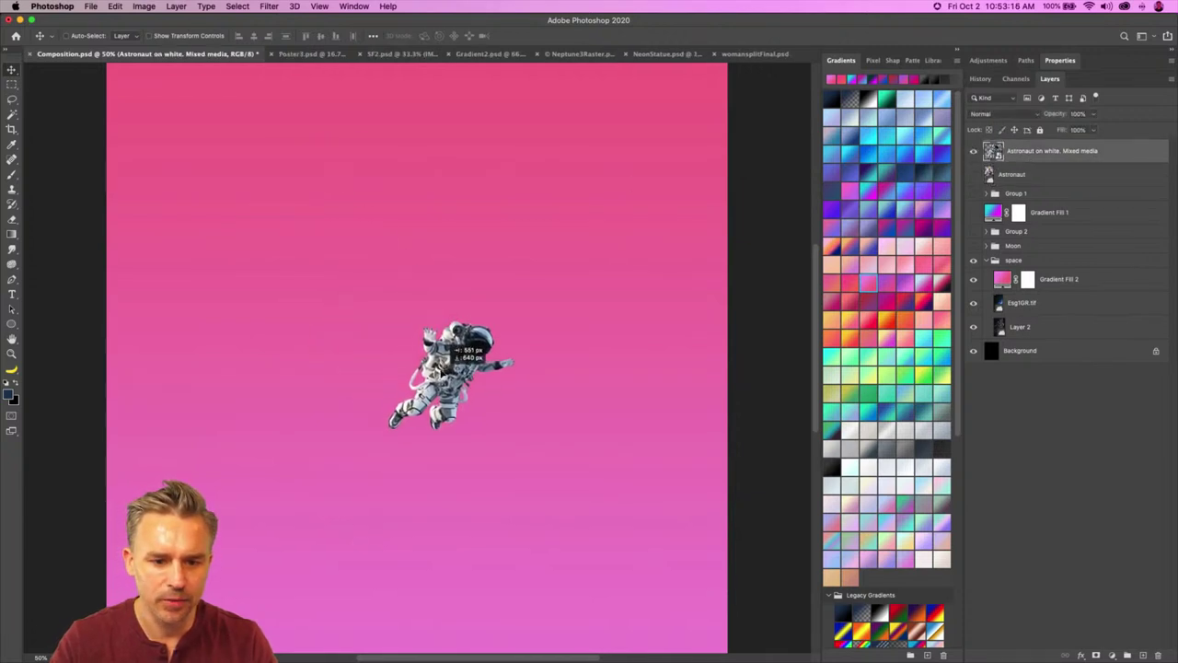
{"action": "key", "text": "super+t"}
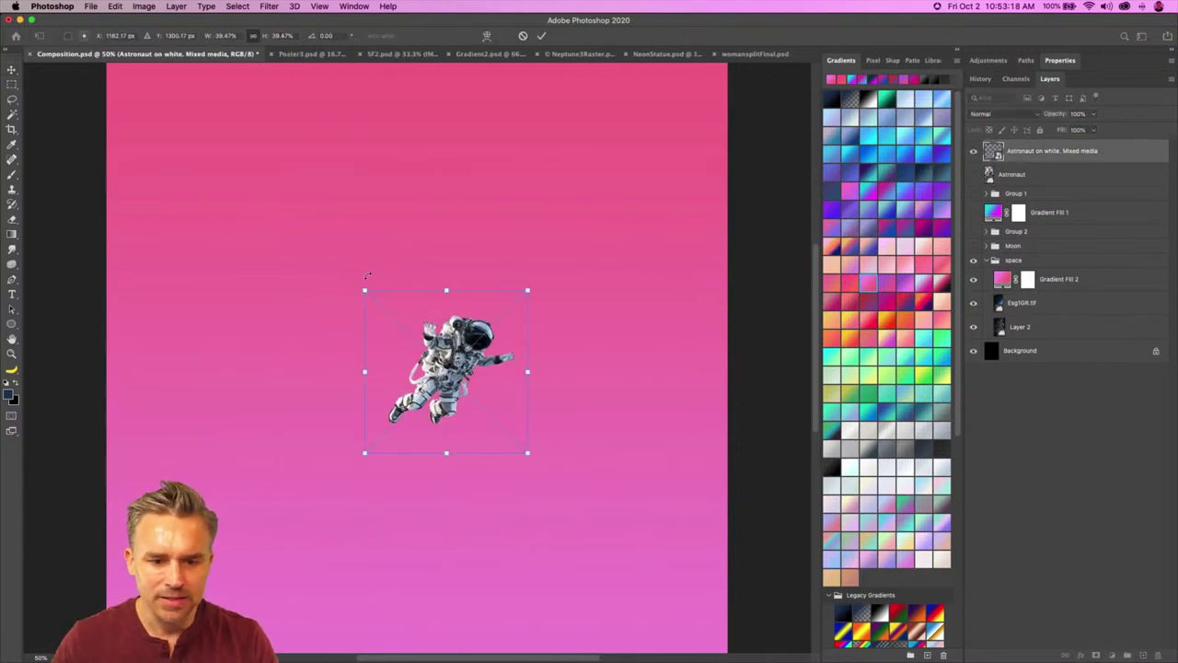
{"action": "left_click_drag", "start_coordinate": [362, 289], "coordinate": [346, 335]}
{"action": "key", "text": "Return"}
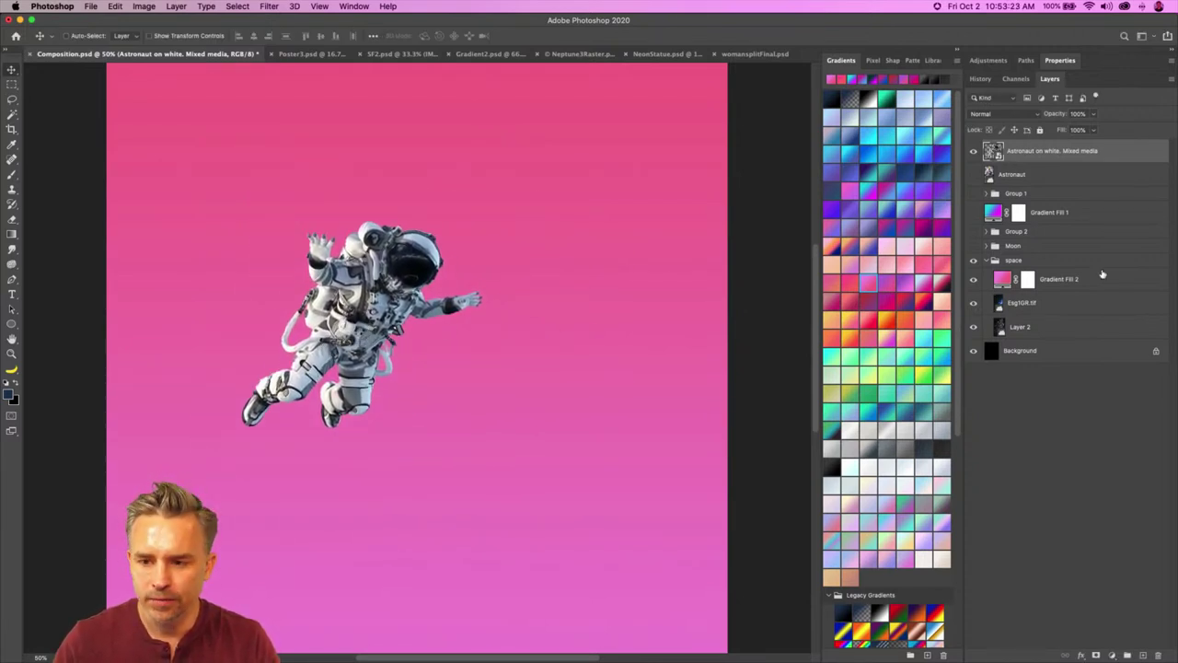
Step: Draw a circle about 1282 px across behind the floating astronaut and shift it slightly left and down
{"action": "left_click", "coordinate": [1045, 180]}
{"action": "left_click", "coordinate": [1143, 654]}
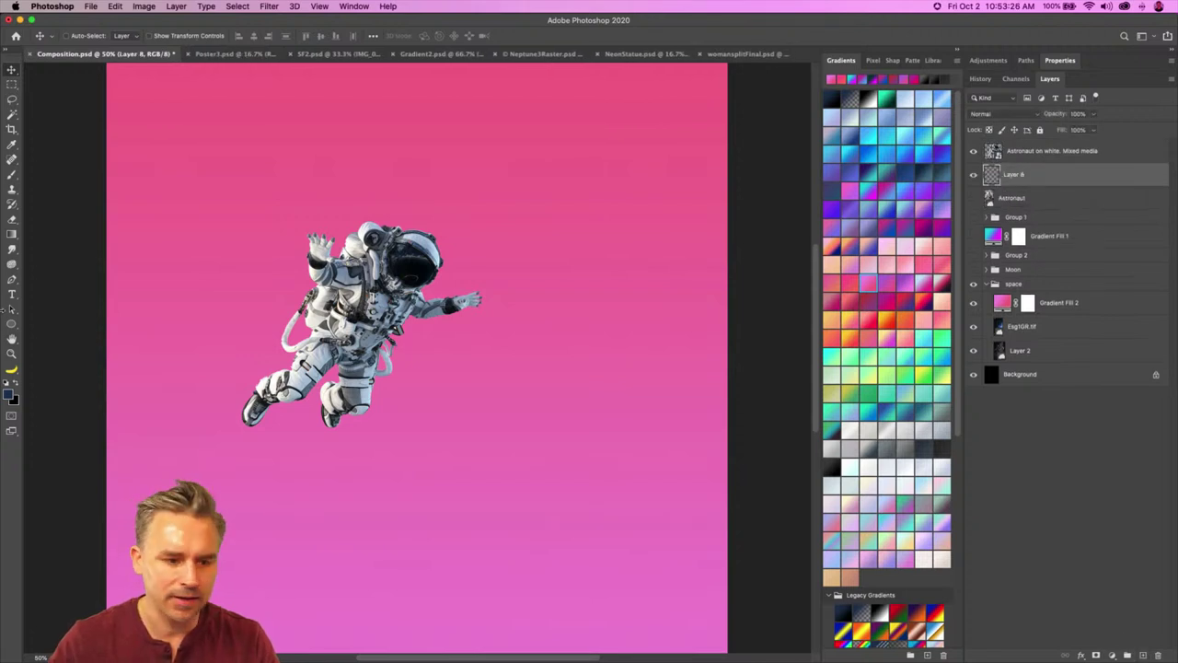
{"action": "left_click", "coordinate": [11, 324]}
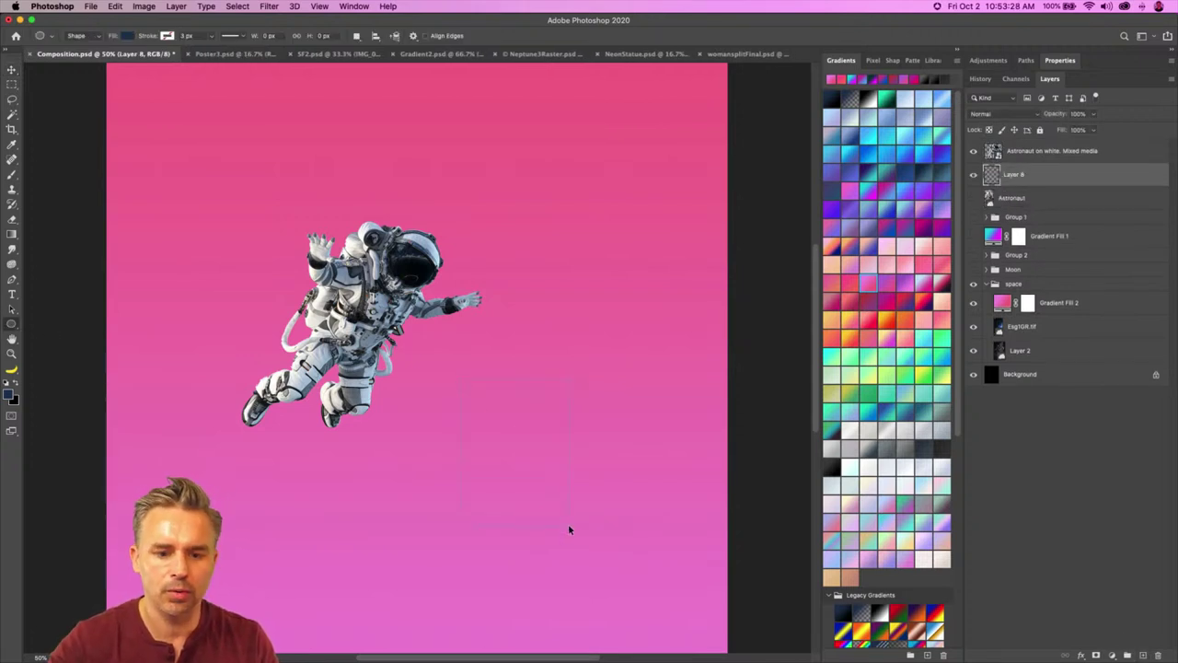
{"action": "left_click_drag", "start_coordinate": [449, 367], "coordinate": [629, 554]}
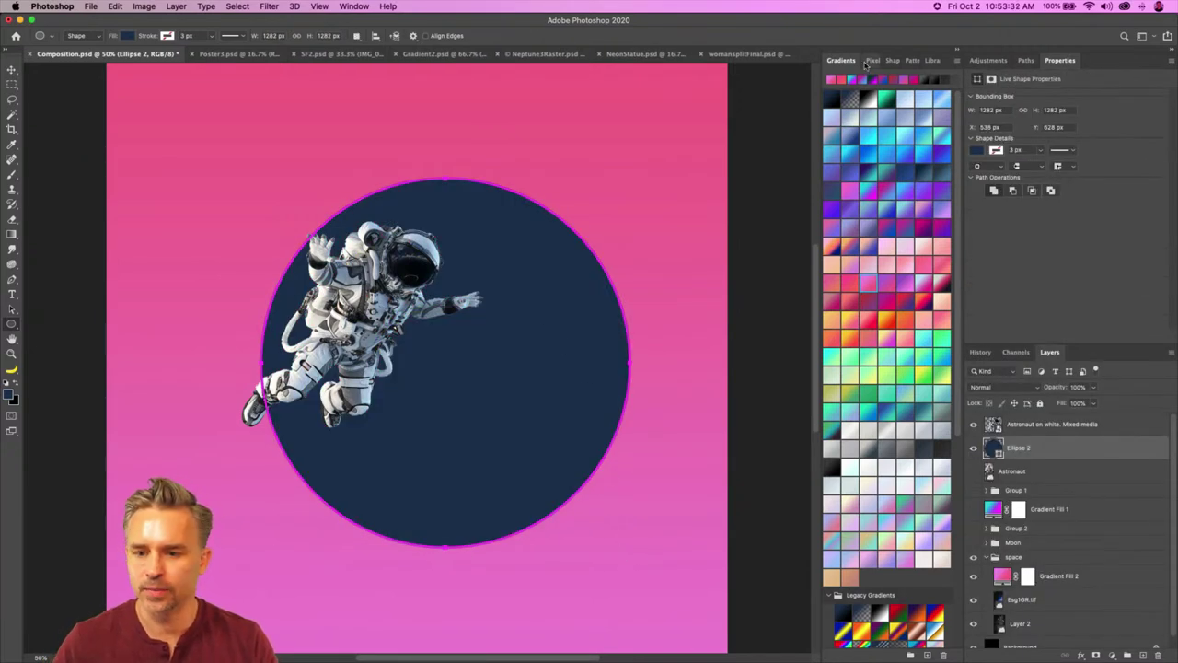
{"action": "left_click", "coordinate": [11, 70]}
{"action": "left_click_drag", "start_coordinate": [370, 261], "coordinate": [325, 272]}
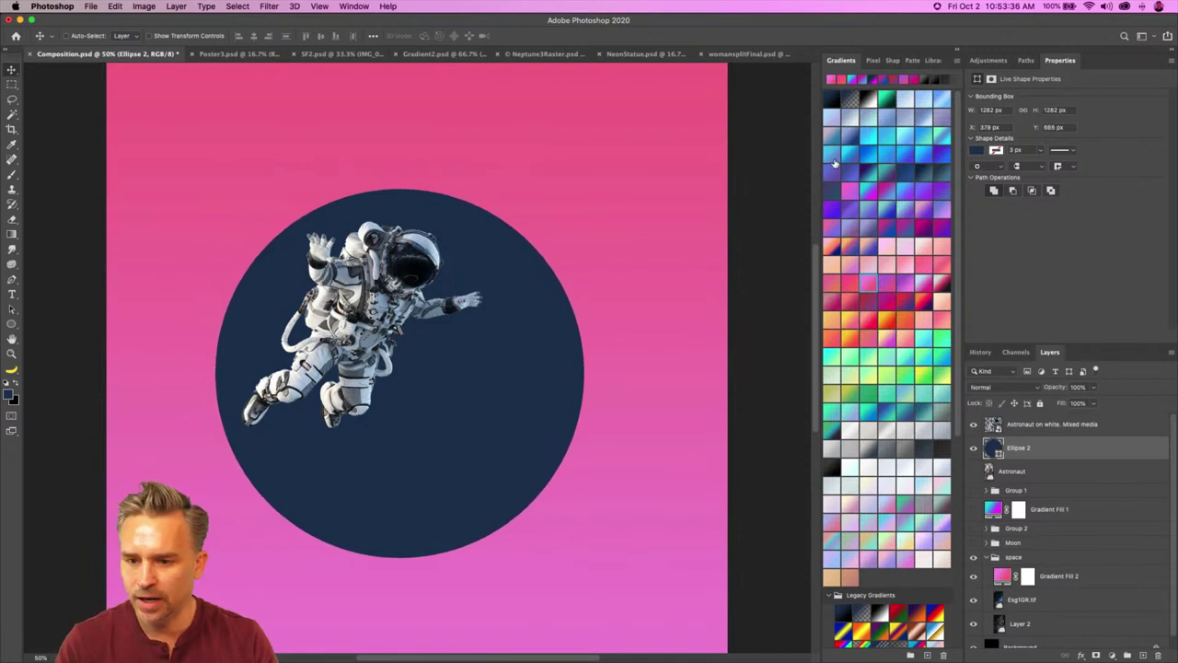
Step: Fill the circle behind the astronaut with a violet-blue to muted teal gradient preset
{"action": "left_click", "coordinate": [862, 190]}
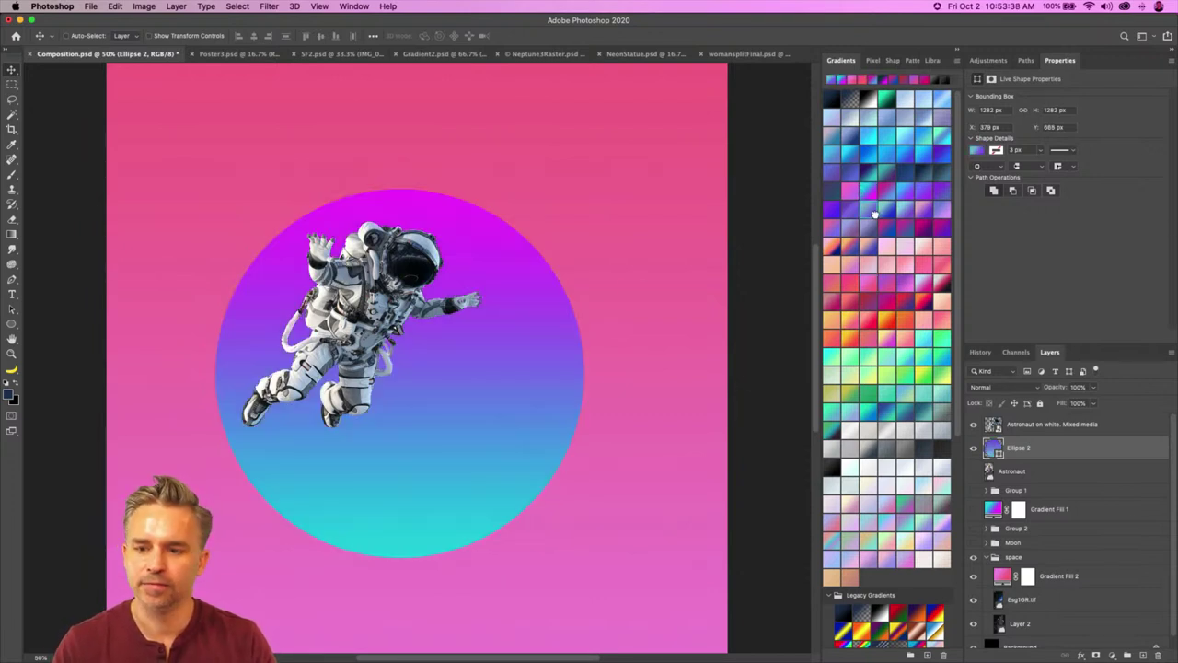
{"action": "left_click", "coordinate": [874, 213]}
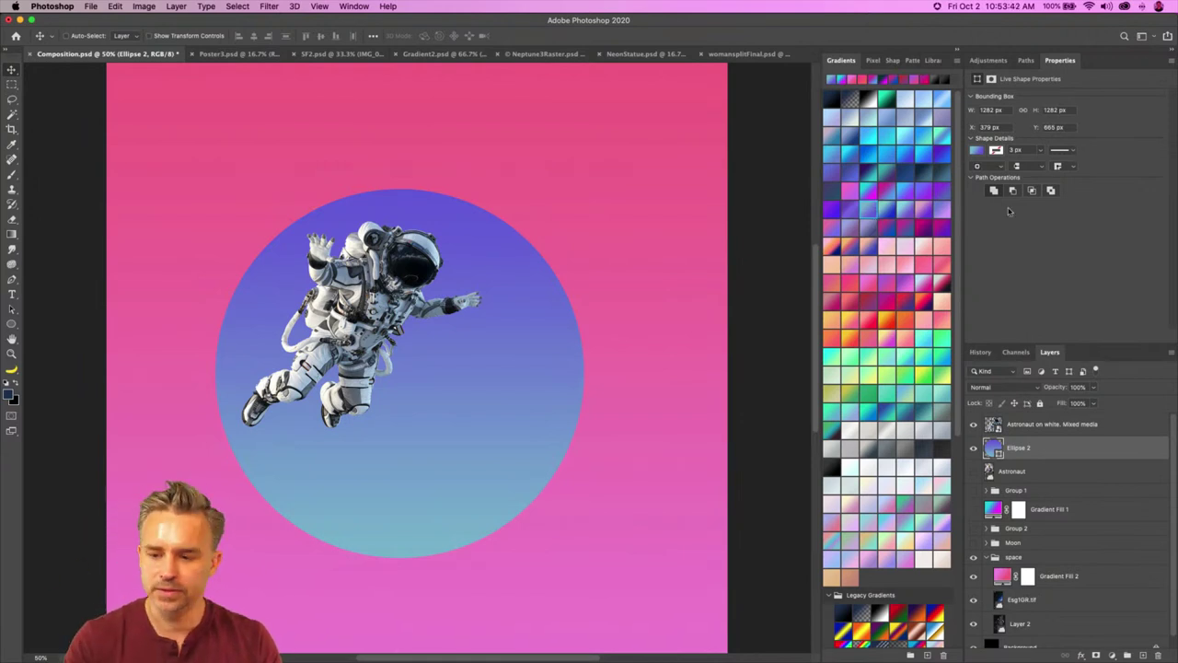
{"action": "double_click", "coordinate": [1098, 61]}
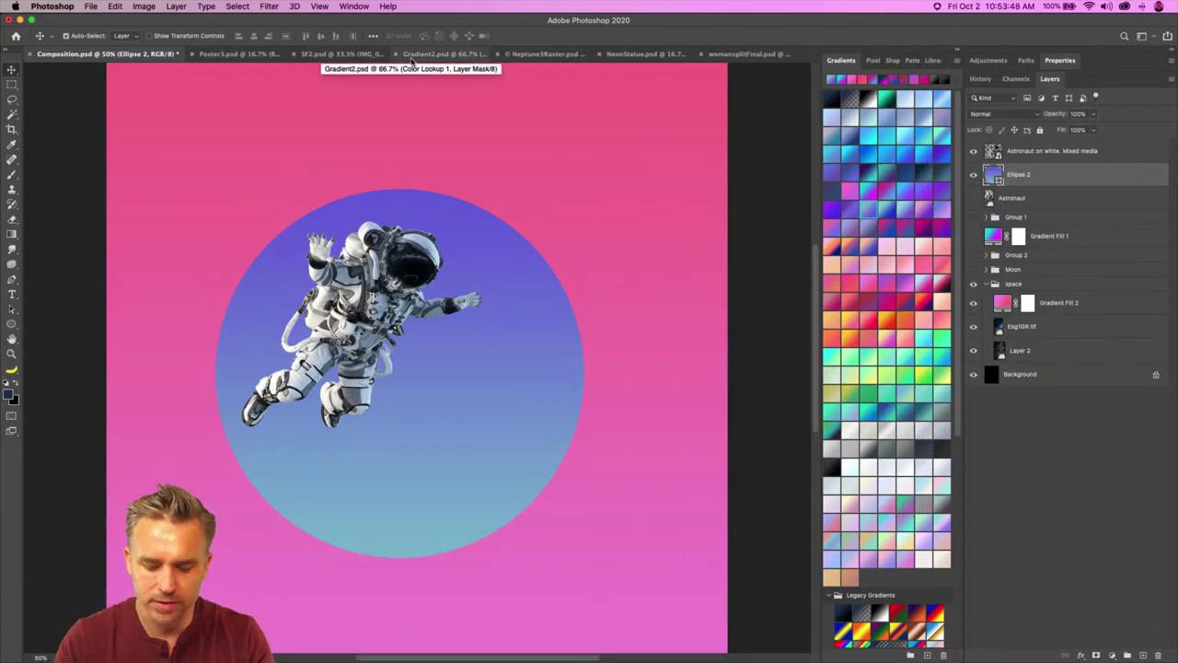
Step: Tile the open documents, examine the woman-with-flowers artwork in womansplitFinal.psd at full view, and return to Composition.psd
{"action": "key", "text": "super+alt+shift+t"}
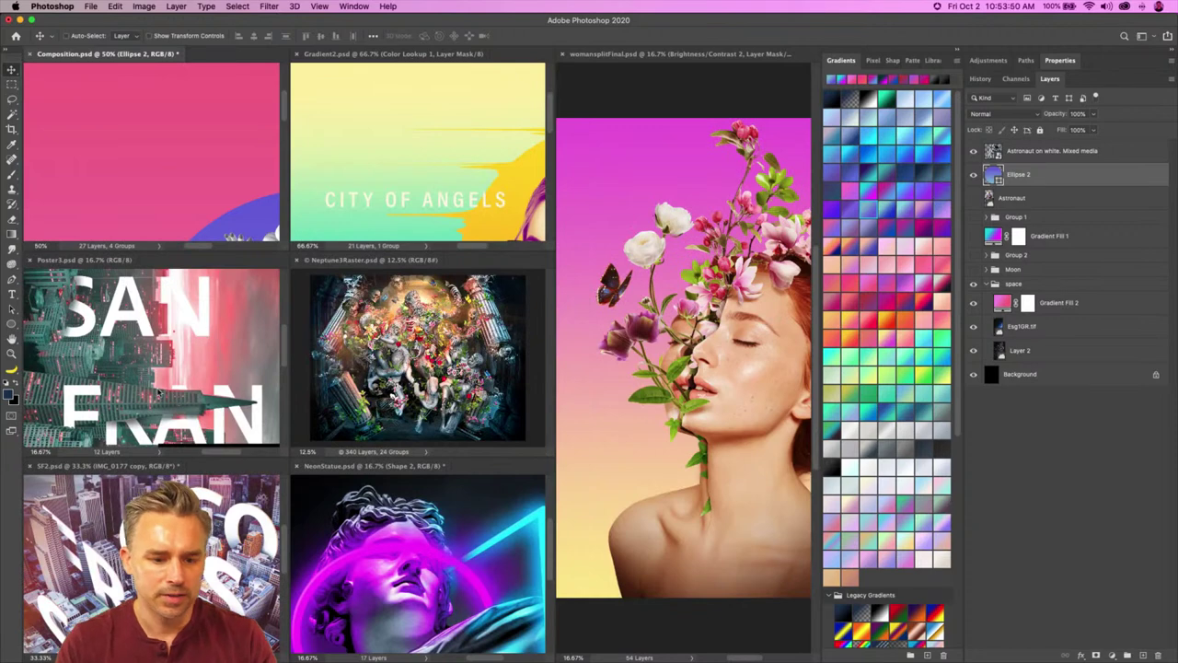
{"action": "left_click", "coordinate": [368, 541]}
{"action": "left_click", "coordinate": [172, 157]}
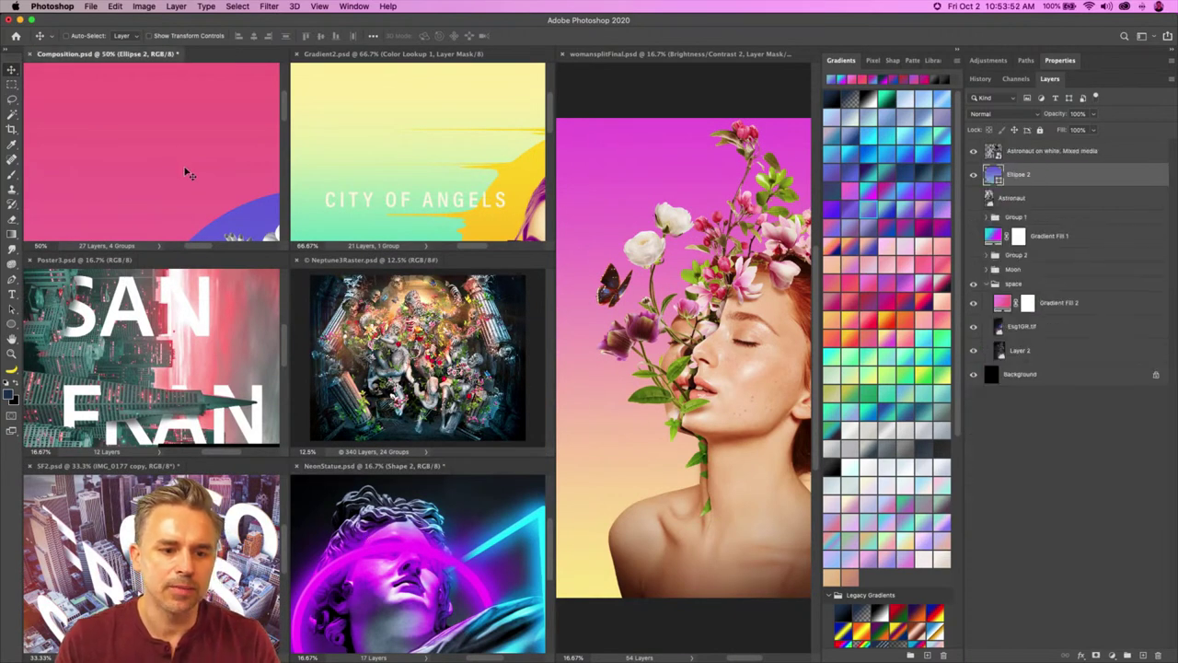
{"action": "left_click_drag", "start_coordinate": [669, 270], "coordinate": [603, 218]}
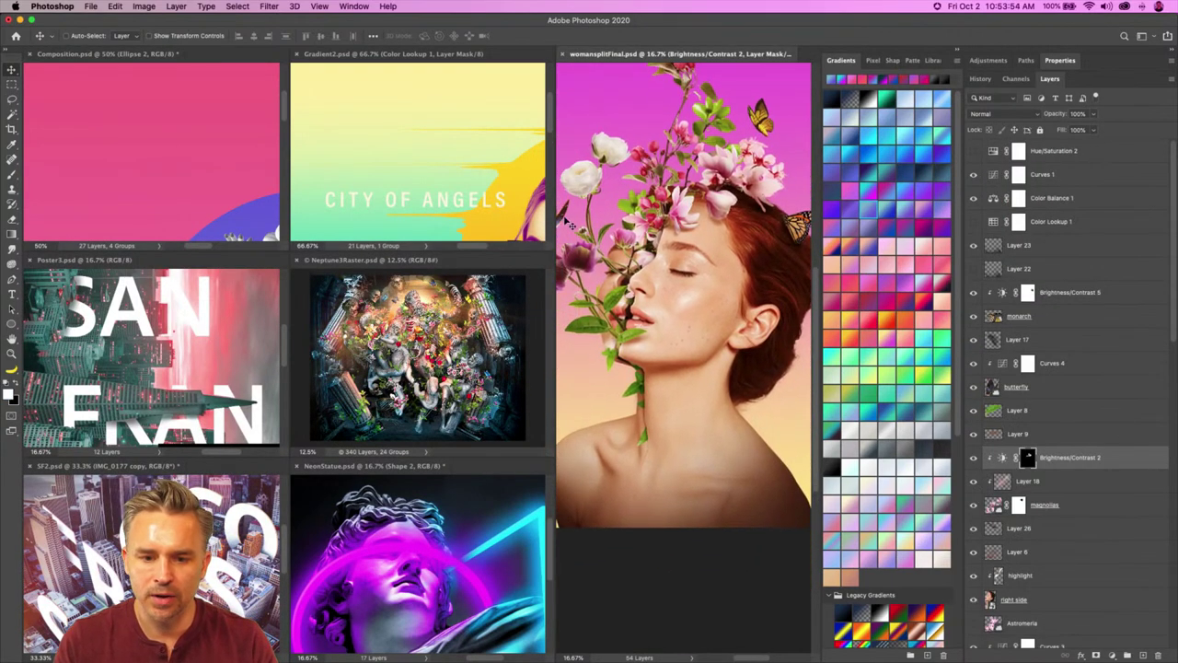
{"action": "key", "text": "super+alt+shift+t"}
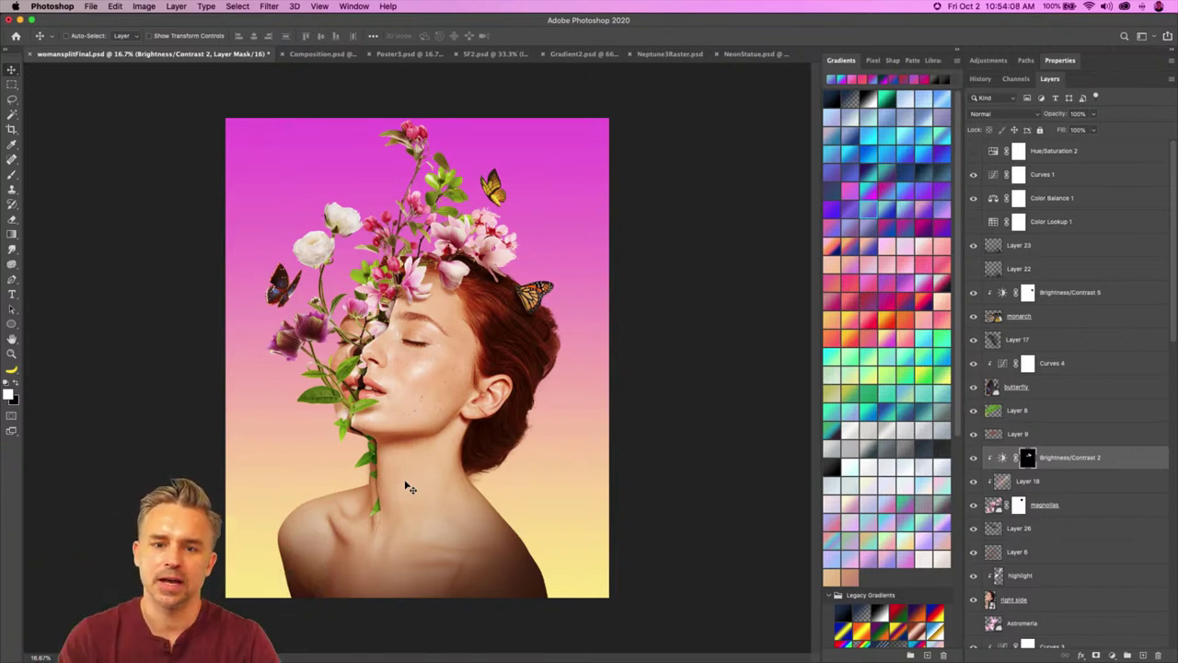
{"action": "left_click", "coordinate": [304, 53]}
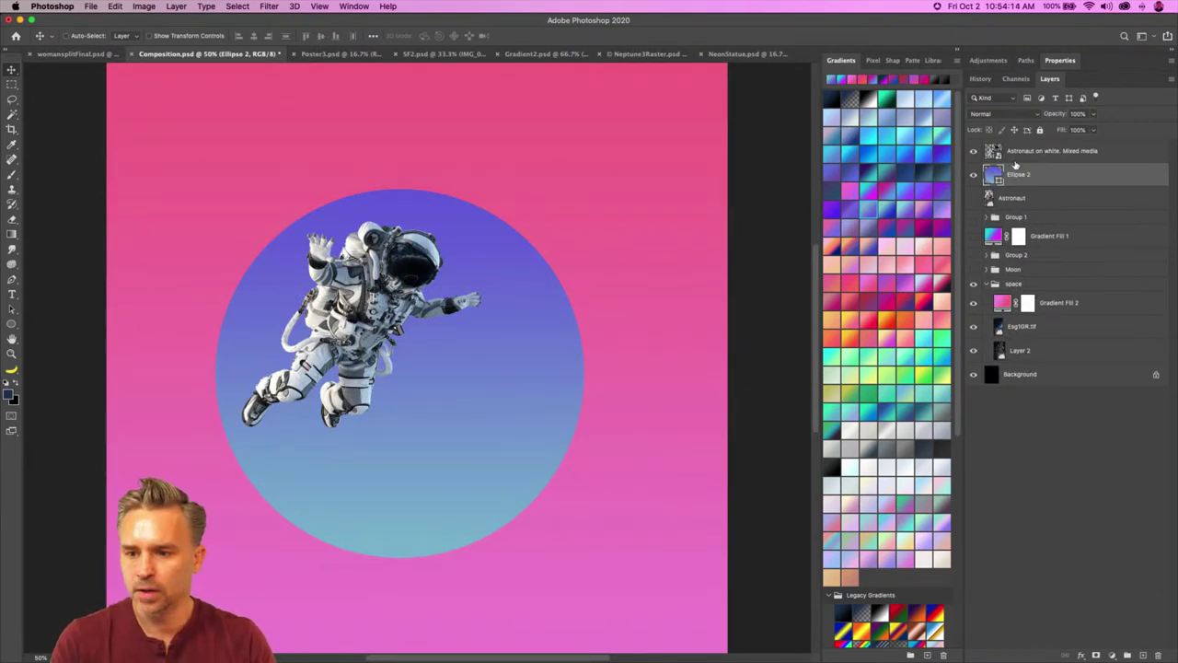
Step: Reposition the floating astronaut up and to the left so it overlaps the circle's upper-left edge
{"action": "left_click", "coordinate": [1017, 156]}
{"action": "left_click_drag", "start_coordinate": [328, 331], "coordinate": [279, 303]}
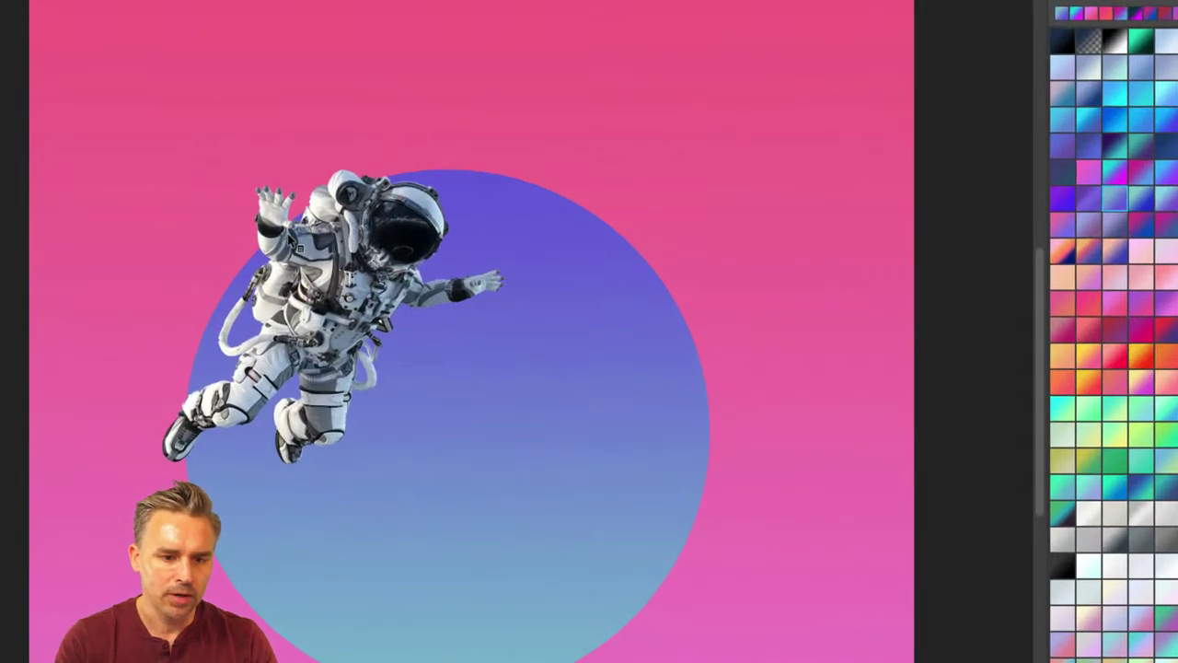
{"action": "left_click_drag", "start_coordinate": [333, 261], "coordinate": [356, 291]}
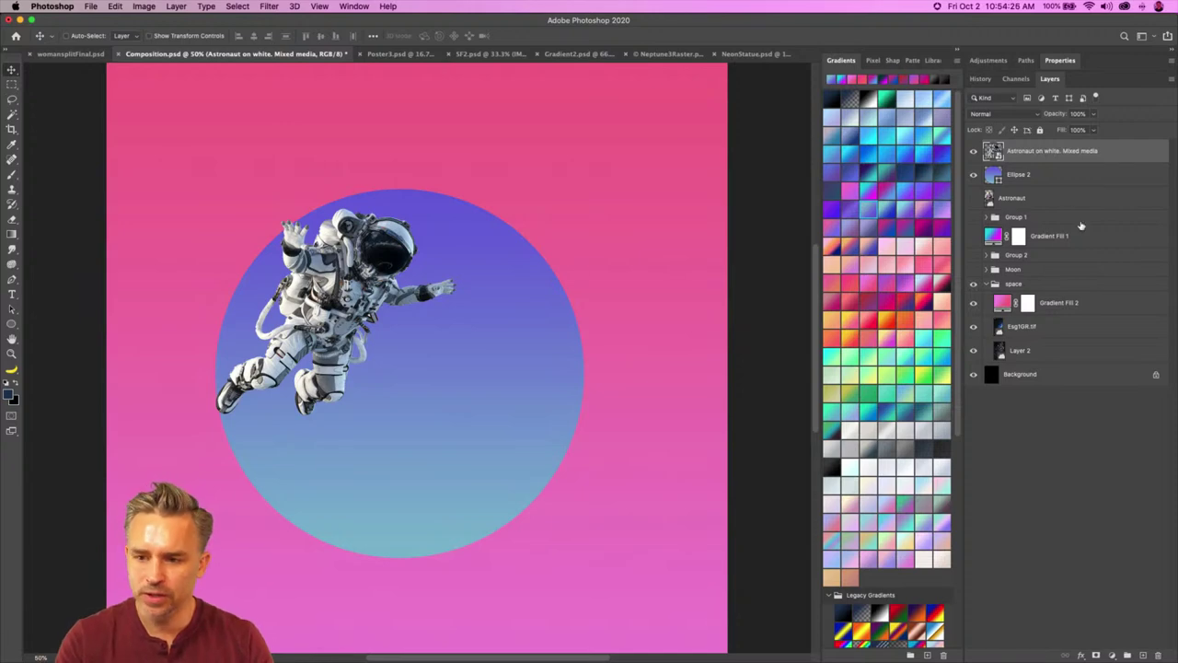
Step: Duplicate the Esg1GR.tif star image from the space group to directly above Ellipse 2 and clip it to the circle
{"action": "left_click", "coordinate": [1023, 177]}
{"action": "left_click", "coordinate": [1039, 329]}
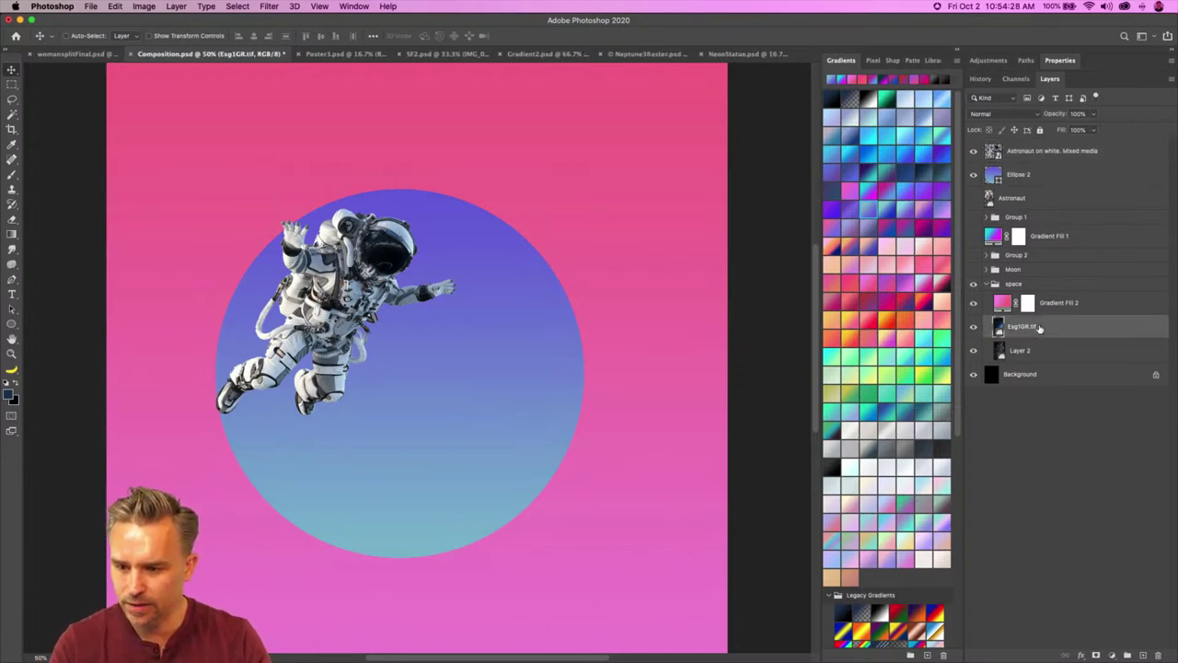
{"action": "left_click_drag", "start_coordinate": [1039, 329], "coordinate": [1029, 173]}
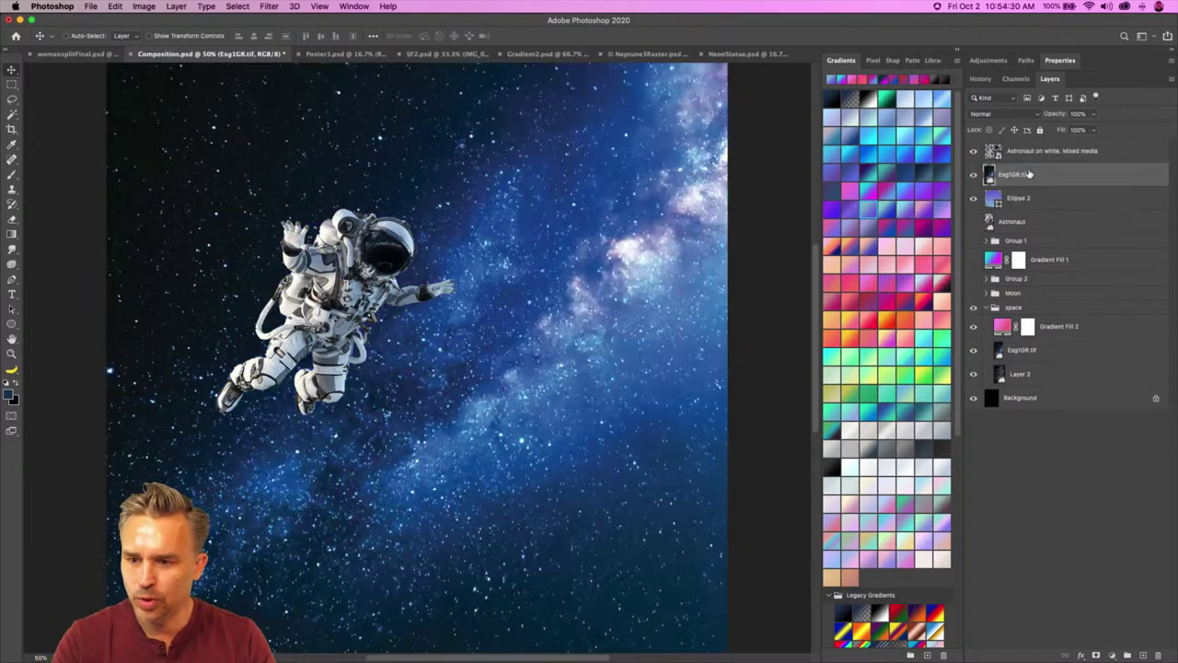
{"action": "left_click", "coordinate": [1035, 185], "text": "alt"}
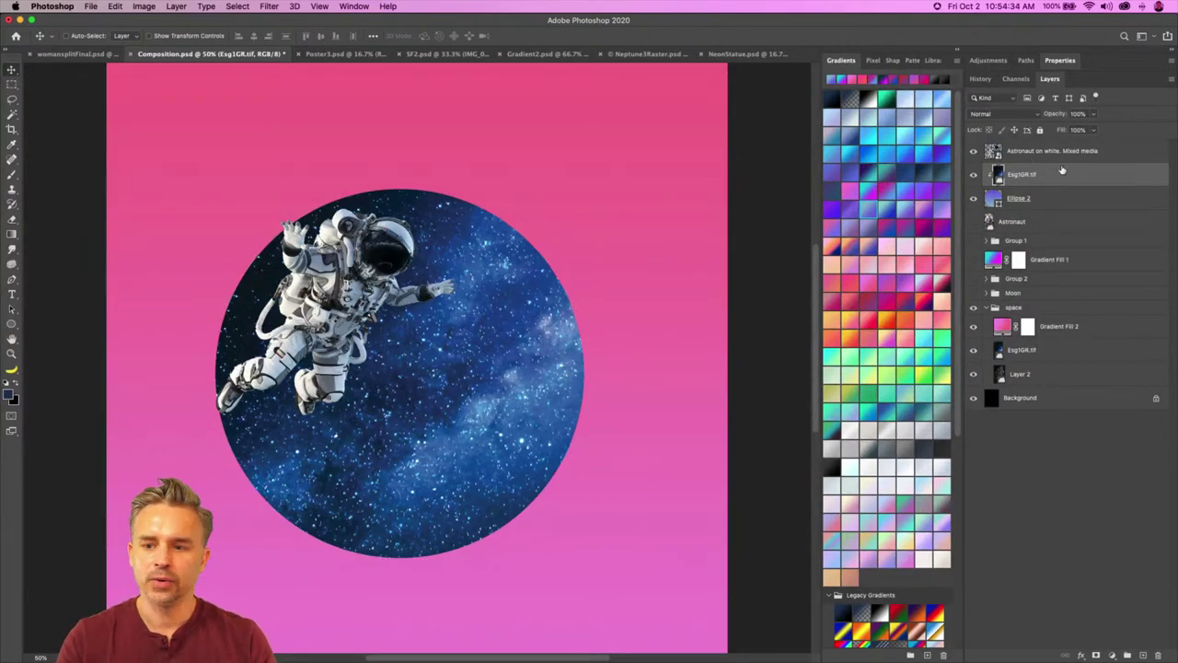
Step: Nudge the astronaut further out past the circle's upper-left edge and shift the clipped star image down and left
{"action": "left_click", "coordinate": [1058, 155]}
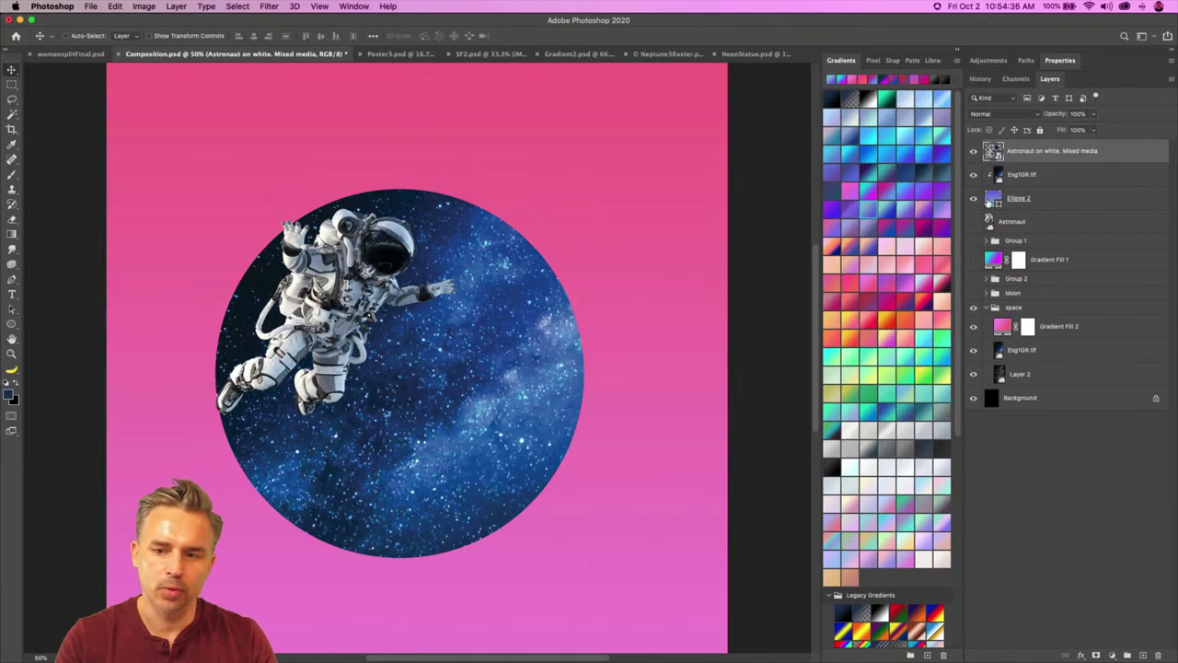
{"action": "left_click_drag", "start_coordinate": [337, 335], "coordinate": [324, 322]}
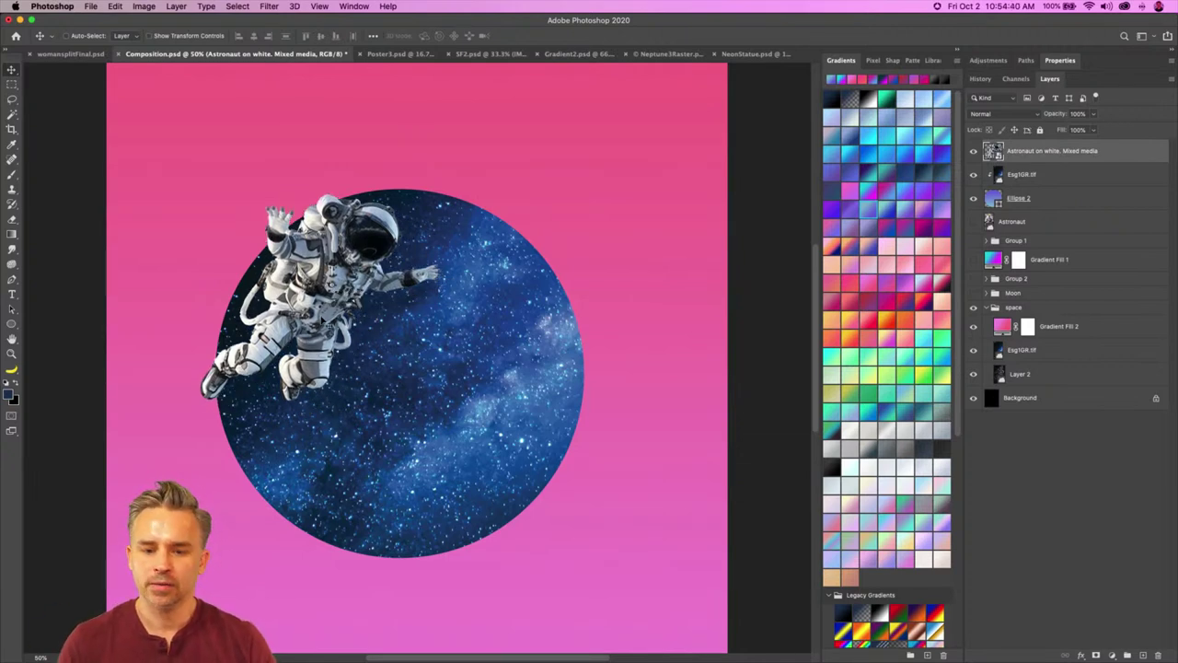
{"action": "left_click", "coordinate": [1050, 179]}
{"action": "left_click_drag", "start_coordinate": [502, 350], "coordinate": [387, 471]}
Step: Add an empty layer above the floating astronaut and darken the astronaut with a Levels black input of 28
{"action": "left_click", "coordinate": [1068, 152]}
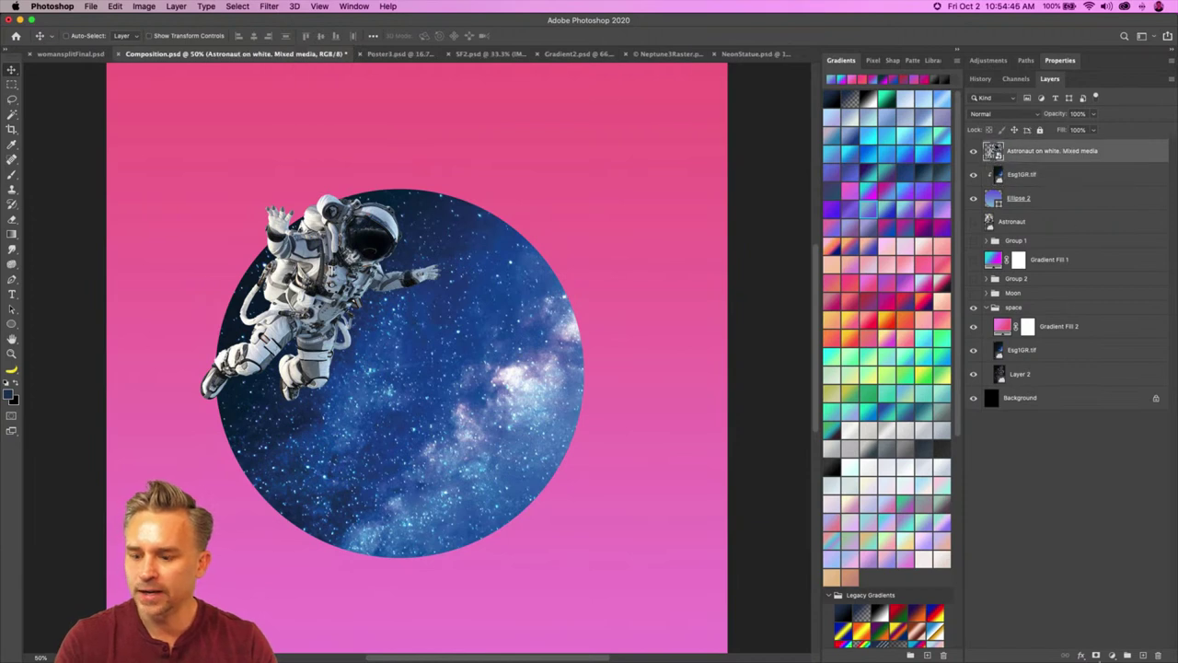
{"action": "key", "text": "super+alt+shift+n"}
{"action": "left_click", "coordinate": [1019, 175]}
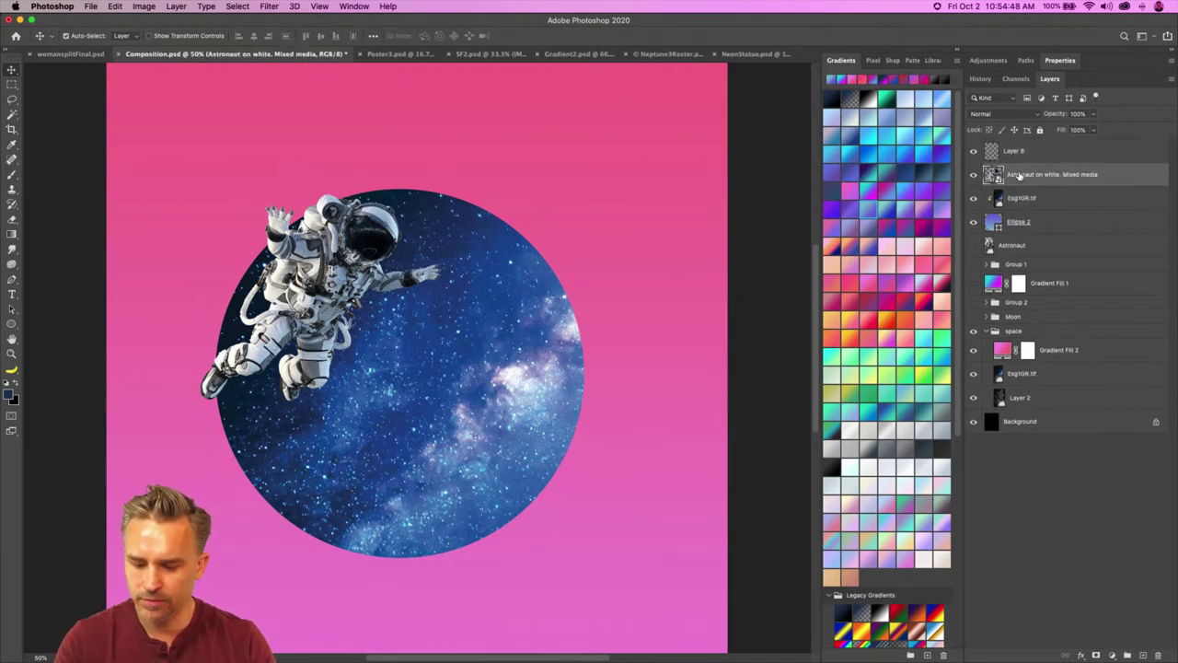
{"action": "key", "text": "super+l"}
{"action": "mouse_move", "coordinate": [590, 371]}
{"action": "left_mouse_down"}
{"action": "mouse_move", "coordinate": [634, 375]}
{"action": "mouse_move", "coordinate": [603, 379]}
{"action": "left_mouse_up"}
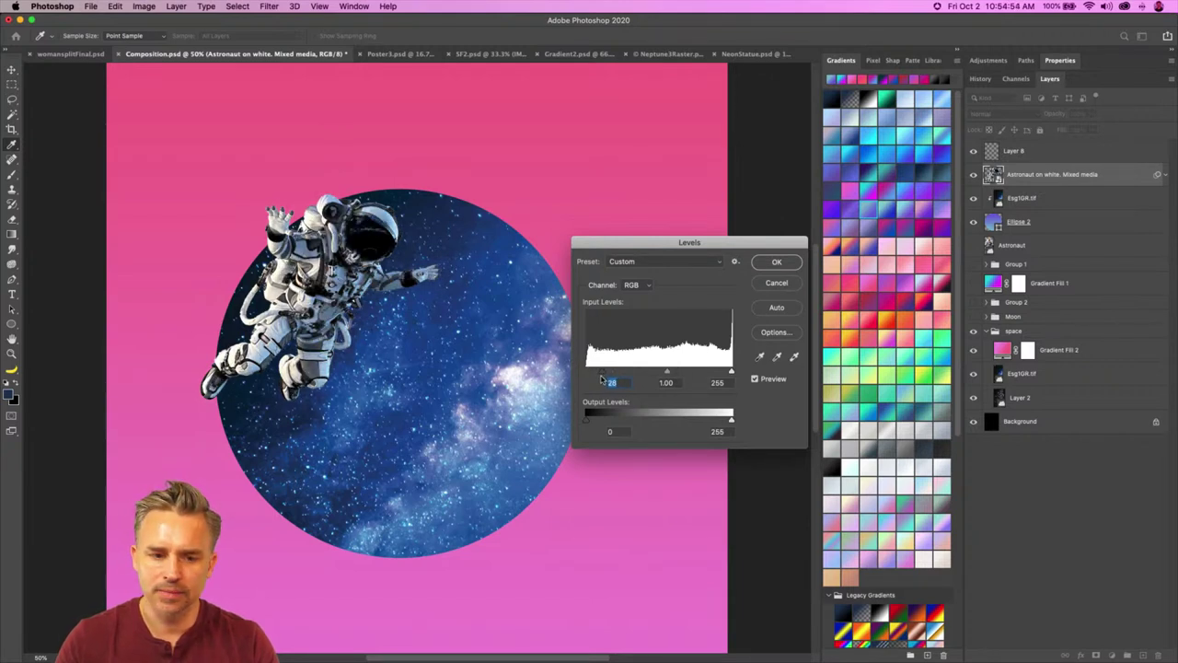
{"action": "key", "text": "Return"}
Step: Clip Layer 8 to the astronaut and brush shading over its left side and torso in a dark blue sampled from the starfield
{"action": "left_click", "coordinate": [1047, 156]}
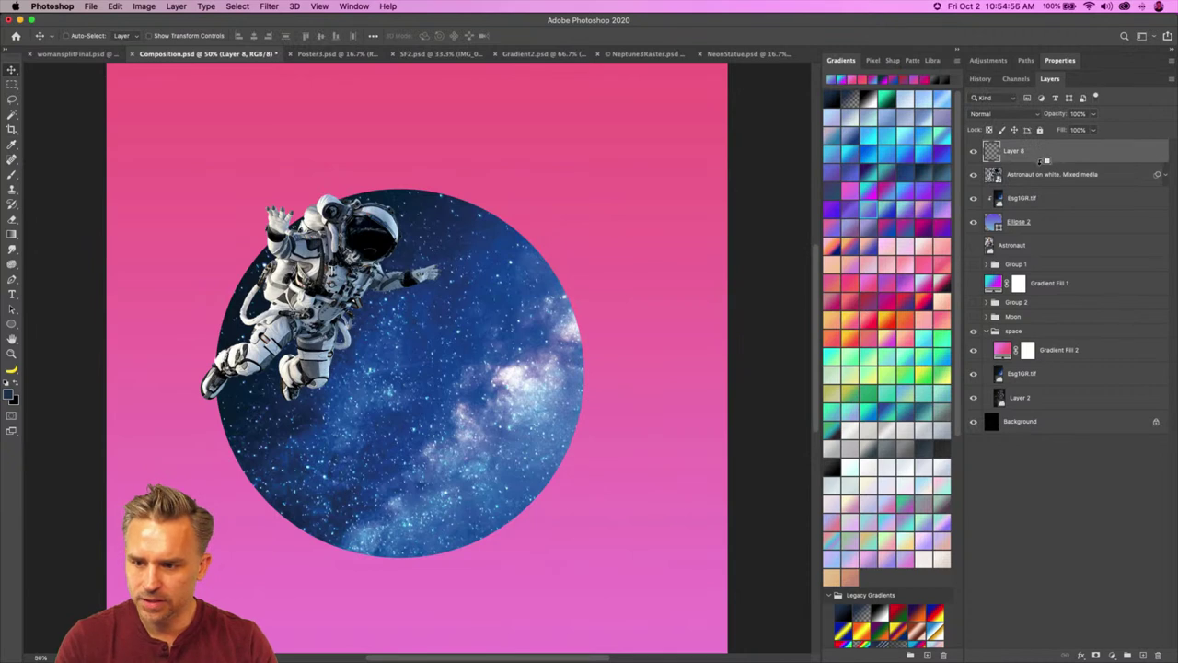
{"action": "key", "text": "b"}
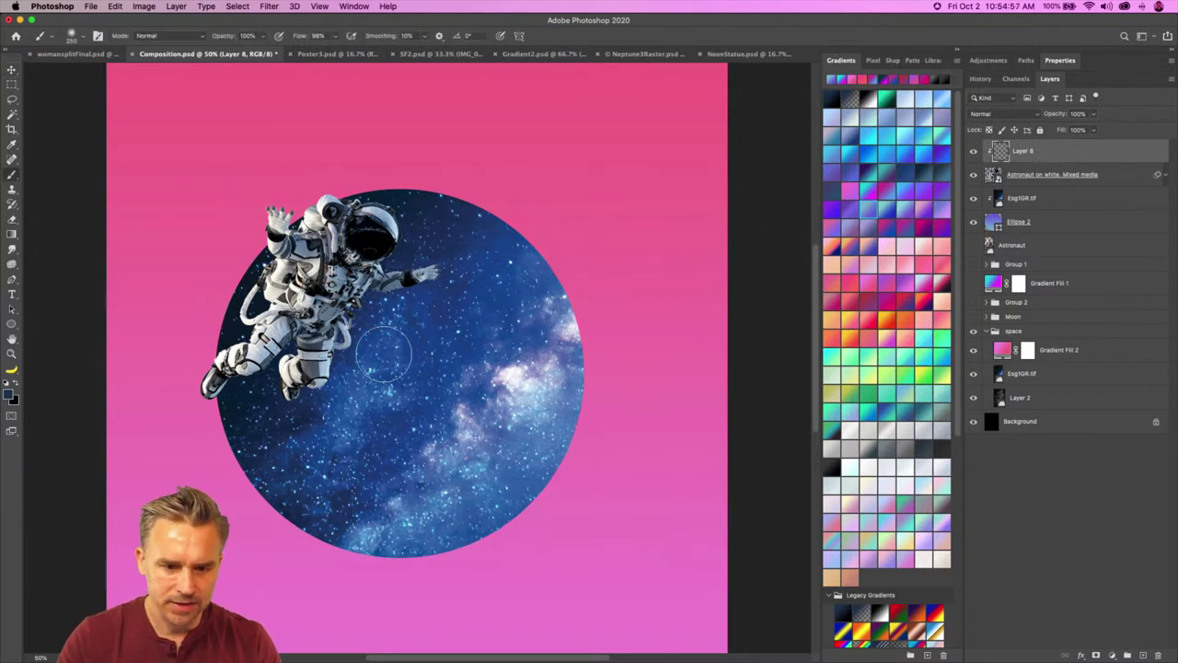
{"action": "key", "text": "i"}
{"action": "left_click", "coordinate": [227, 317]}
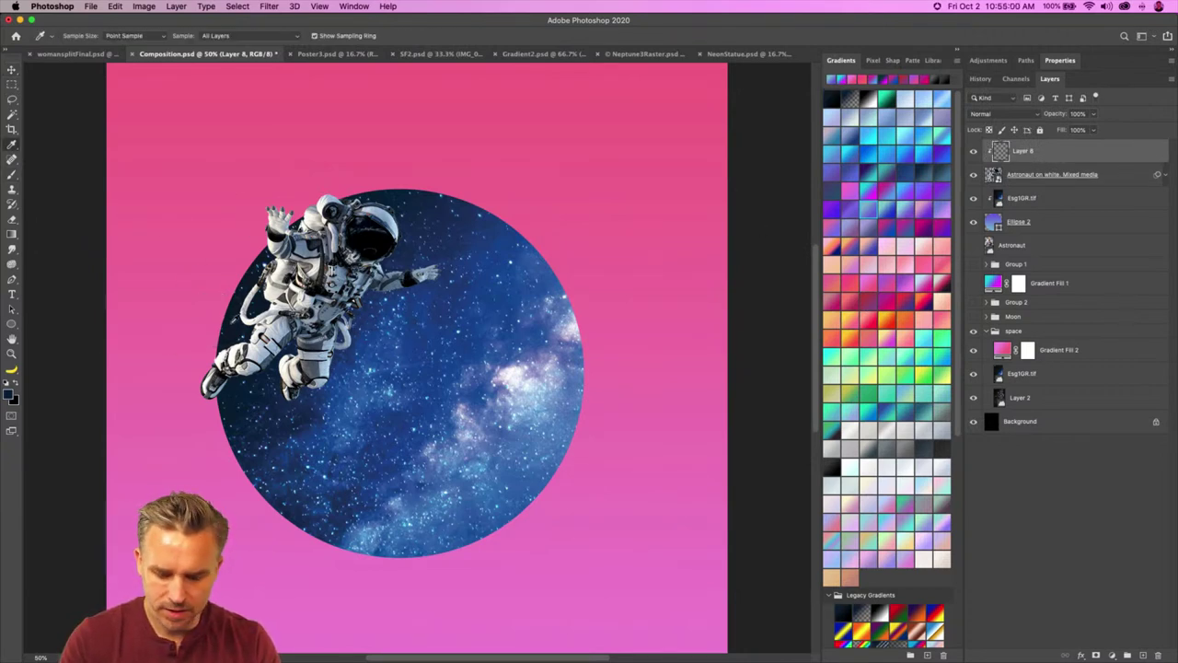
{"action": "key", "text": "b"}
{"action": "mouse_move", "coordinate": [276, 197]}
{"action": "left_mouse_down"}
{"action": "mouse_move", "coordinate": [299, 213]}
{"action": "mouse_move", "coordinate": [291, 266]}
{"action": "mouse_move", "coordinate": [273, 230]}
{"action": "mouse_move", "coordinate": [276, 249]}
{"action": "mouse_move", "coordinate": [311, 262]}
{"action": "mouse_move", "coordinate": [258, 350]}
{"action": "mouse_move", "coordinate": [208, 391]}
{"action": "left_mouse_up"}
{"action": "mouse_move", "coordinate": [301, 294]}
{"action": "left_mouse_down"}
{"action": "mouse_move", "coordinate": [314, 372]}
{"action": "mouse_move", "coordinate": [290, 384]}
{"action": "mouse_move", "coordinate": [331, 285]}
{"action": "mouse_move", "coordinate": [303, 285]}
{"action": "mouse_move", "coordinate": [321, 246]}
{"action": "left_mouse_up"}
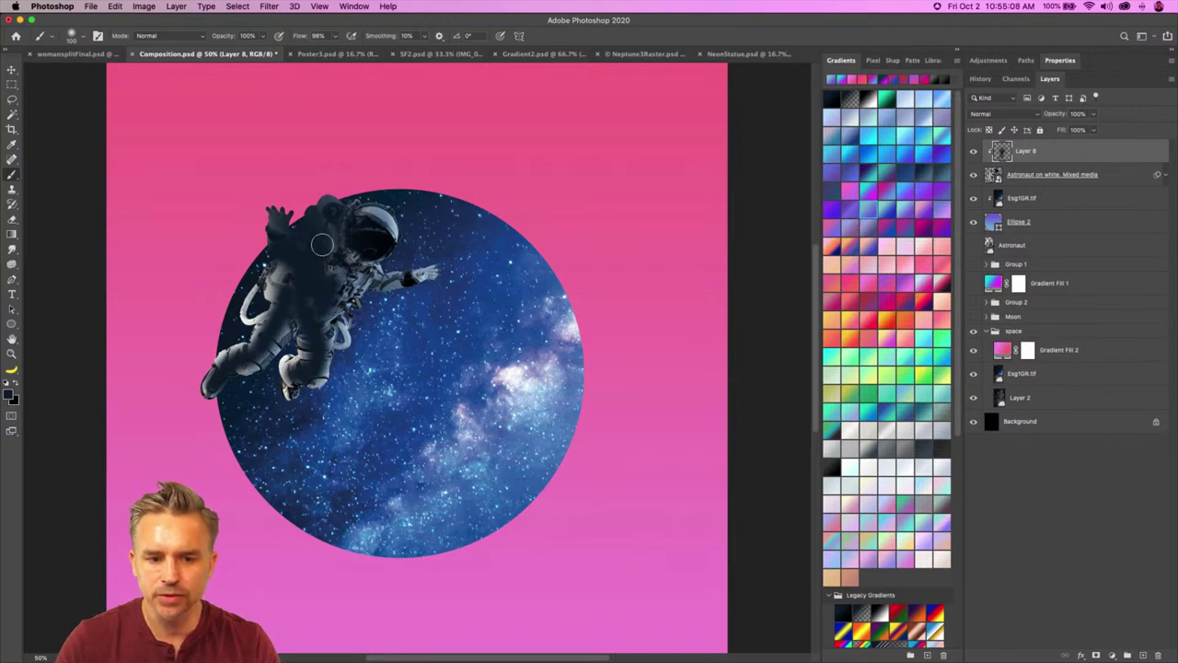
Step: Change the blend mode of the astronaut's clipped shading layer to Overlay
{"action": "left_click", "coordinate": [1008, 114]}
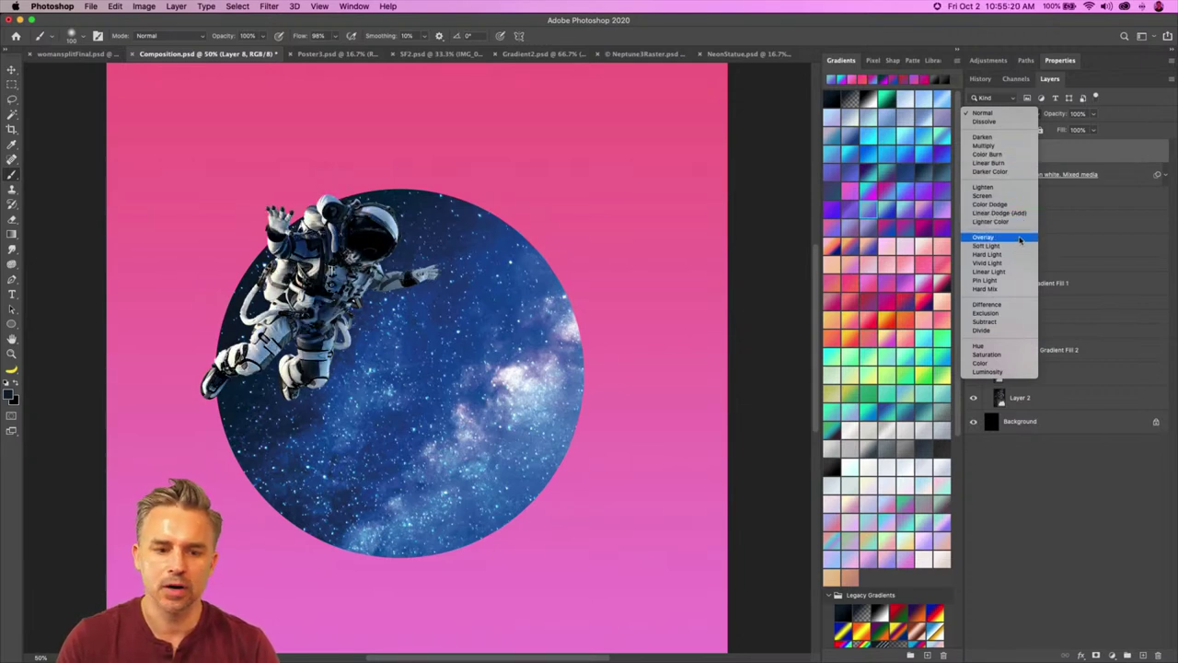
{"action": "left_click", "coordinate": [1020, 240]}
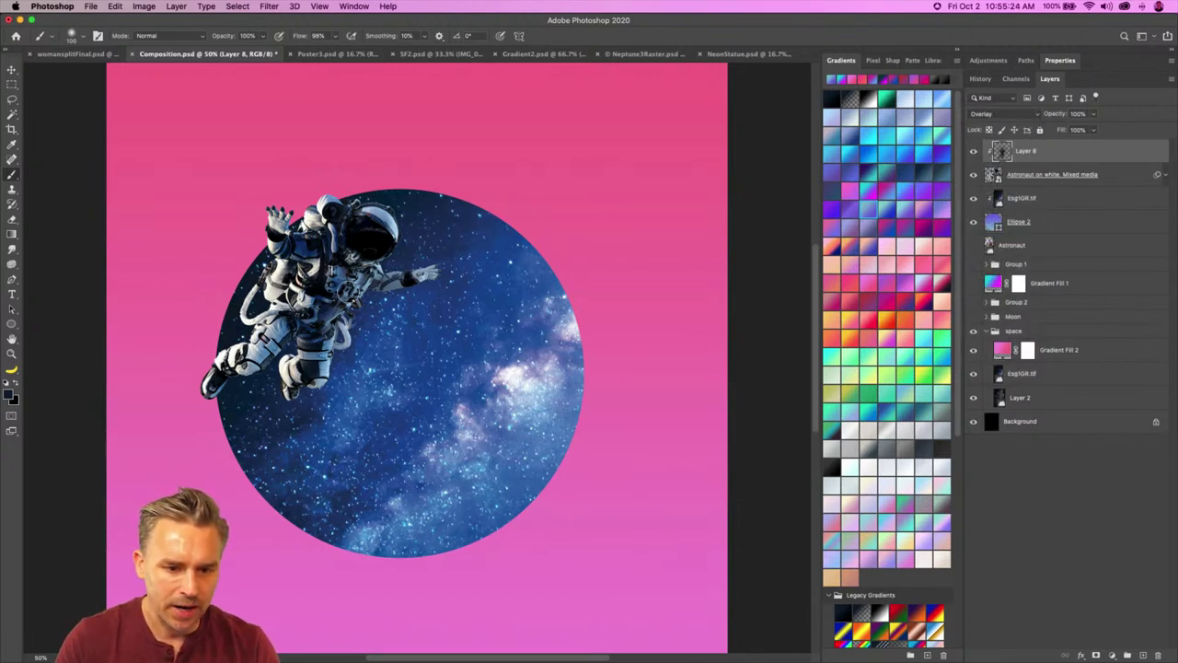
{"action": "left_click", "coordinate": [1029, 154]}
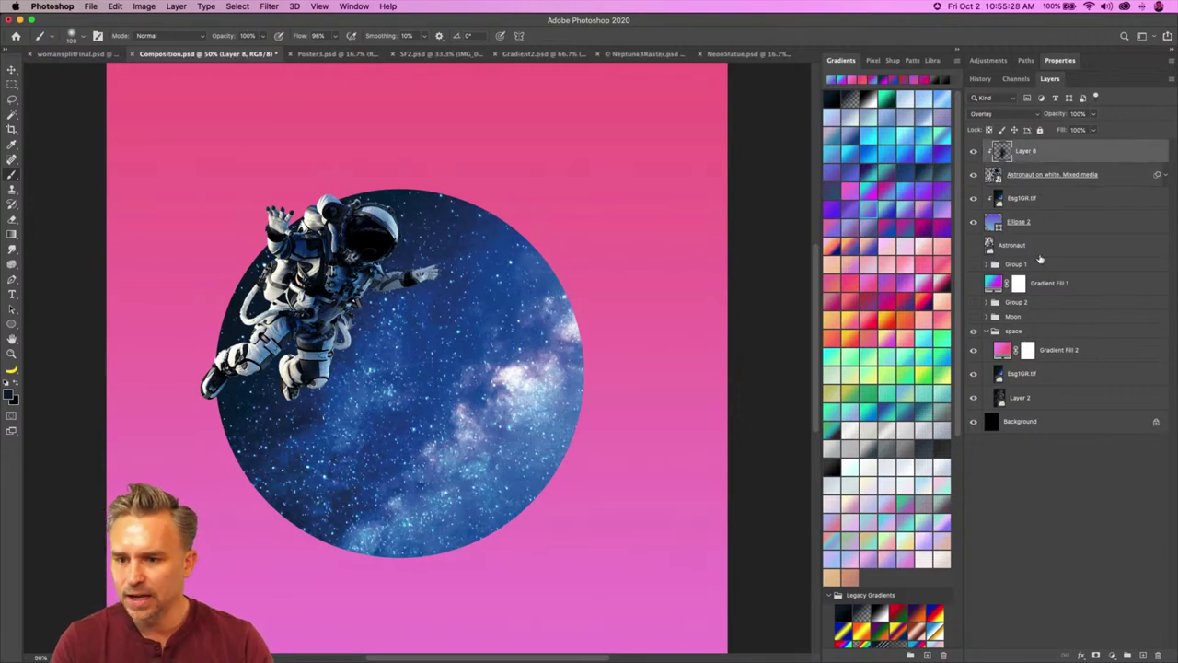
Step: Reduce the shading layer's opacity to 70% and add a new layer above it, clipped to the astronaut
{"action": "left_click", "coordinate": [1127, 655]}
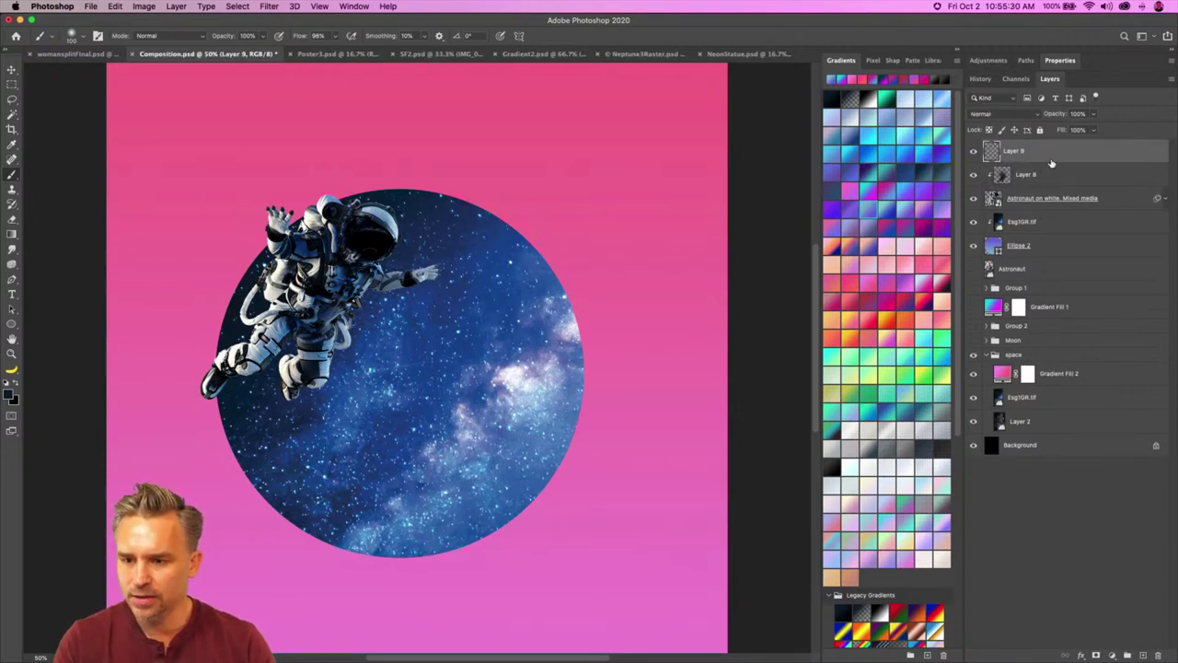
{"action": "key", "text": "super+0"}
{"action": "key", "text": "super+equal"}
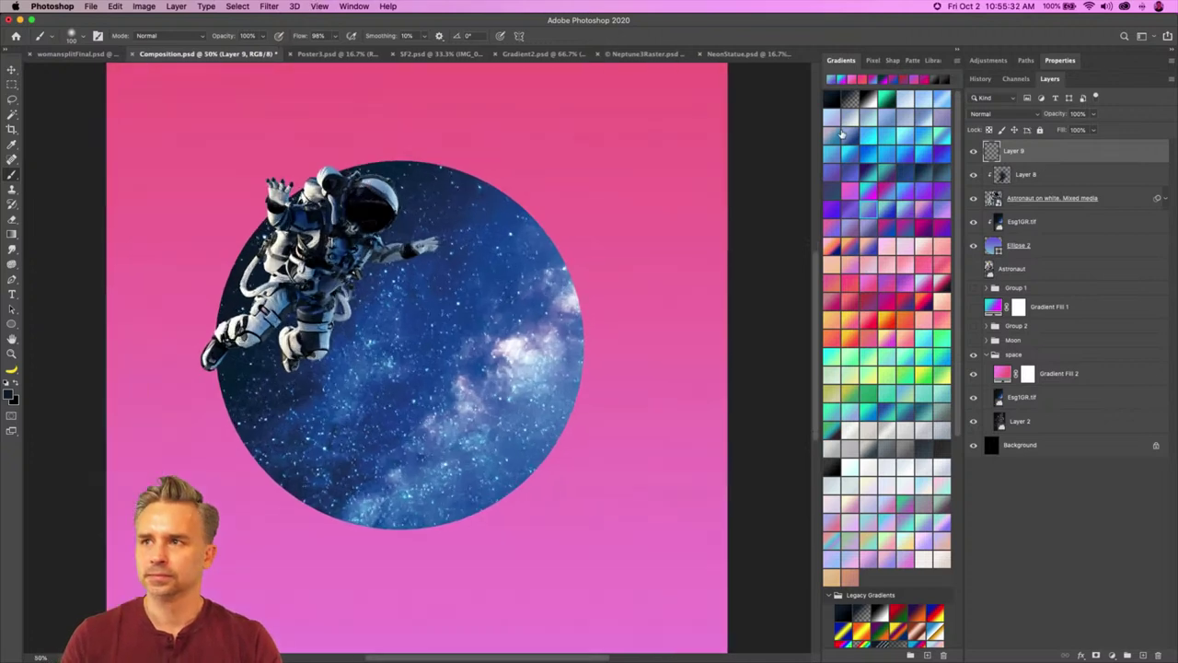
{"action": "left_click", "coordinate": [1041, 179]}
{"action": "mouse_move", "coordinate": [1058, 119]}
{"action": "left_mouse_down"}
{"action": "mouse_move", "coordinate": [1027, 118]}
{"action": "mouse_move", "coordinate": [1040, 119]}
{"action": "left_mouse_up"}
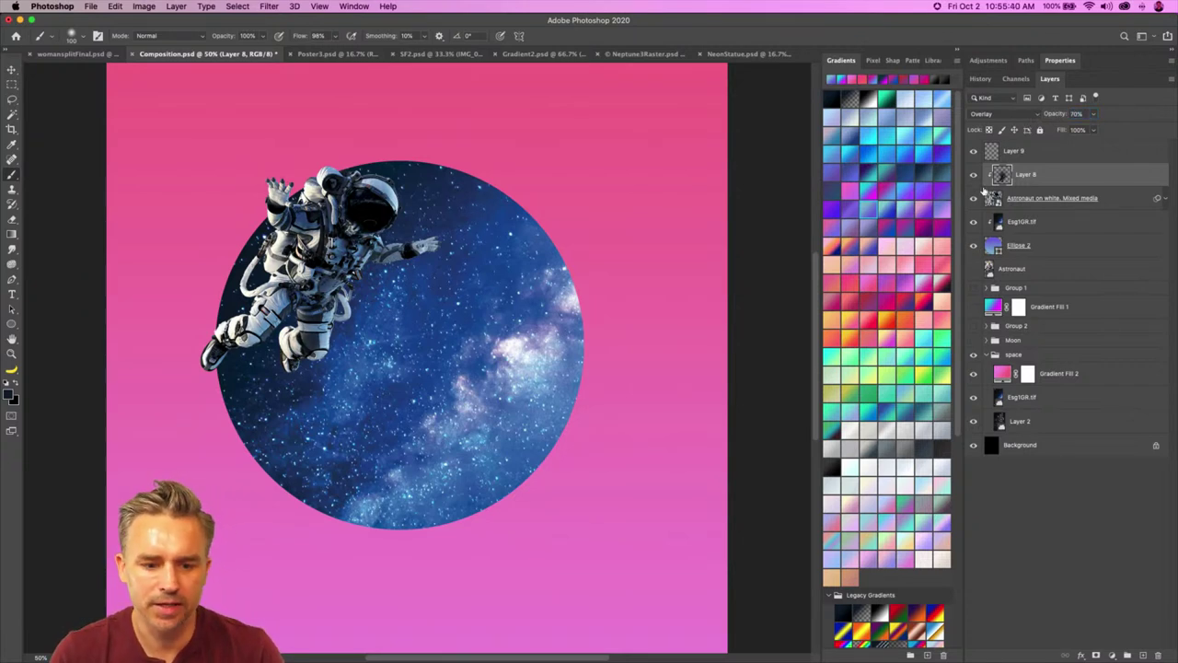
{"action": "left_click", "coordinate": [1015, 160]}
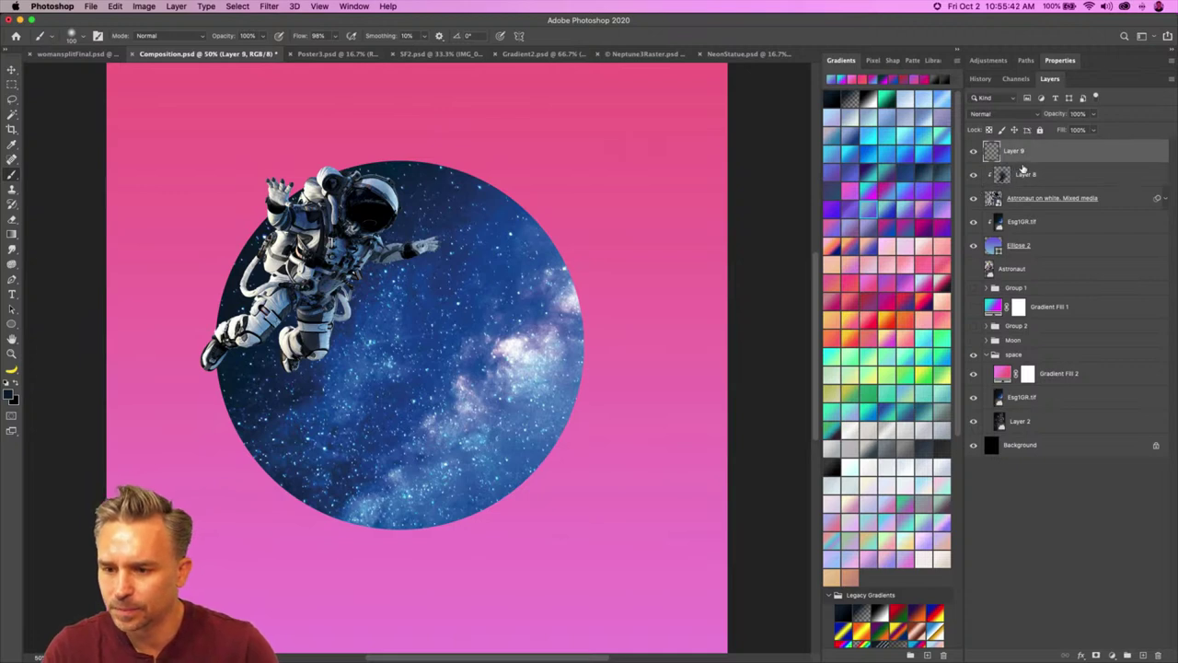
{"action": "left_click", "coordinate": [1038, 161], "text": "alt"}
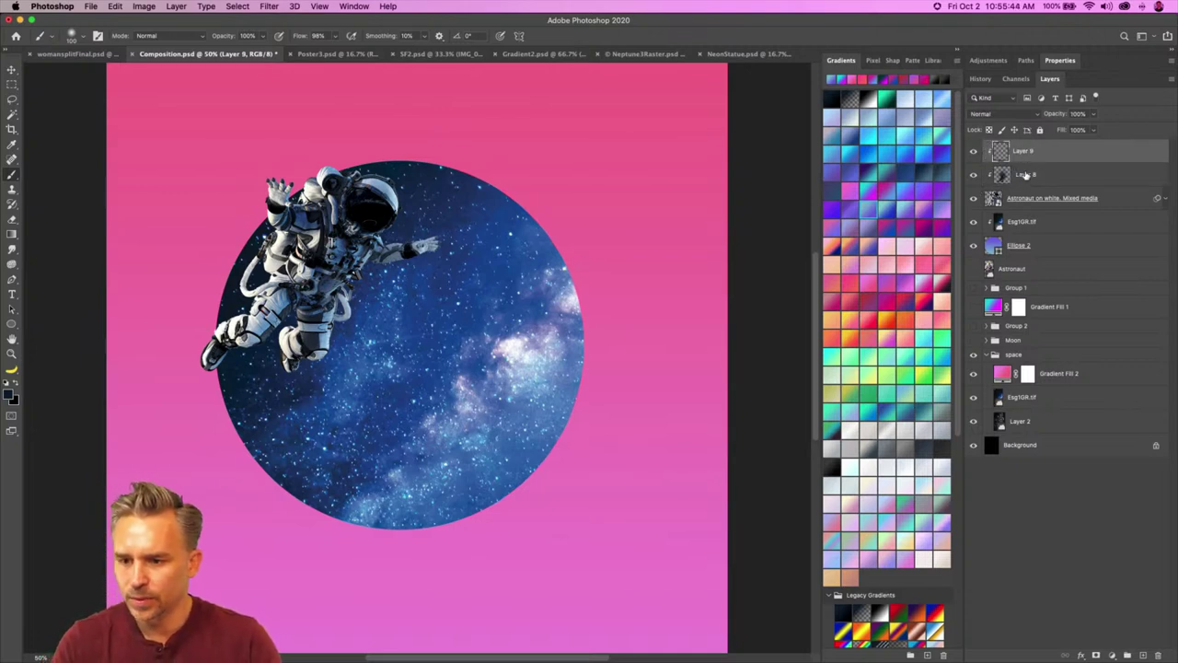
Step: Rename the shading layer "shad" and the new clipped layer above it "high"
{"action": "left_click", "coordinate": [1024, 175]}
{"action": "double_click", "coordinate": [1024, 174]}
{"action": "type", "text": "shad"}
{"action": "key", "text": "Return"}
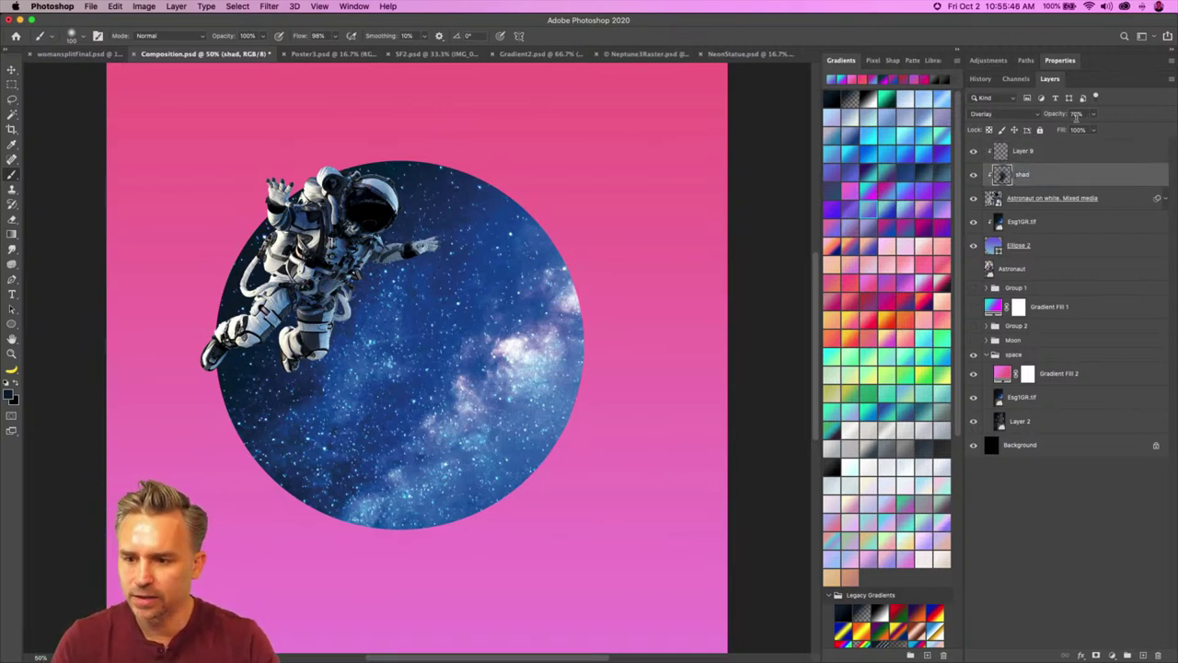
{"action": "left_click", "coordinate": [1023, 151]}
{"action": "double_click", "coordinate": [1023, 151]}
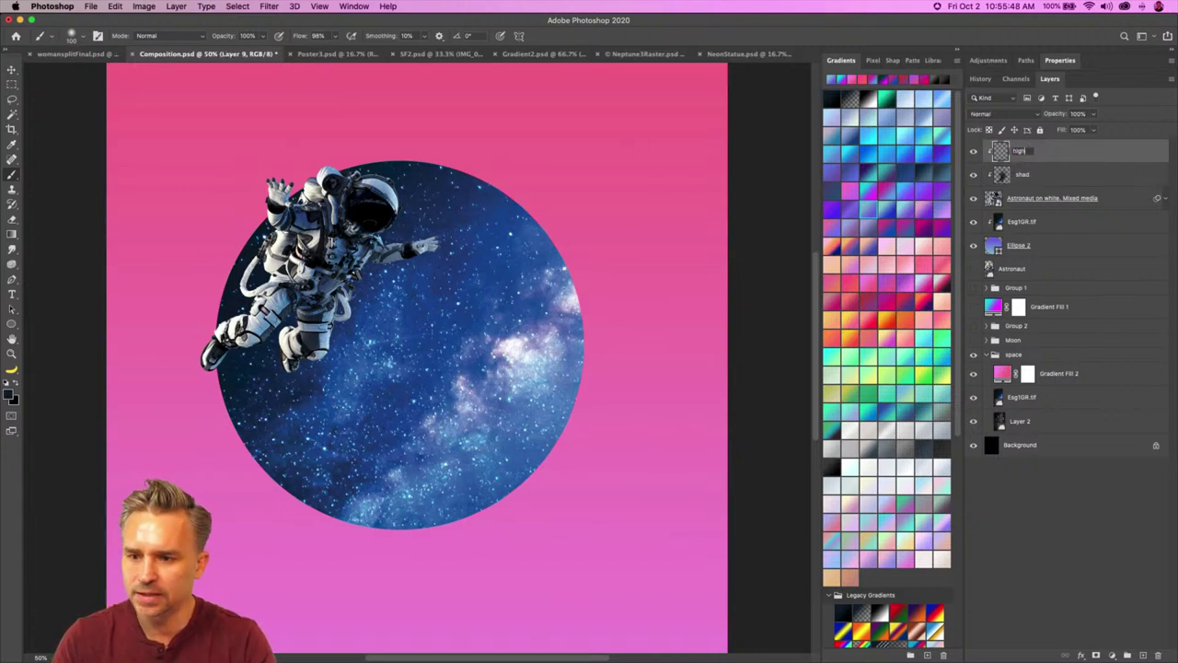
{"action": "key", "text": "Return"}
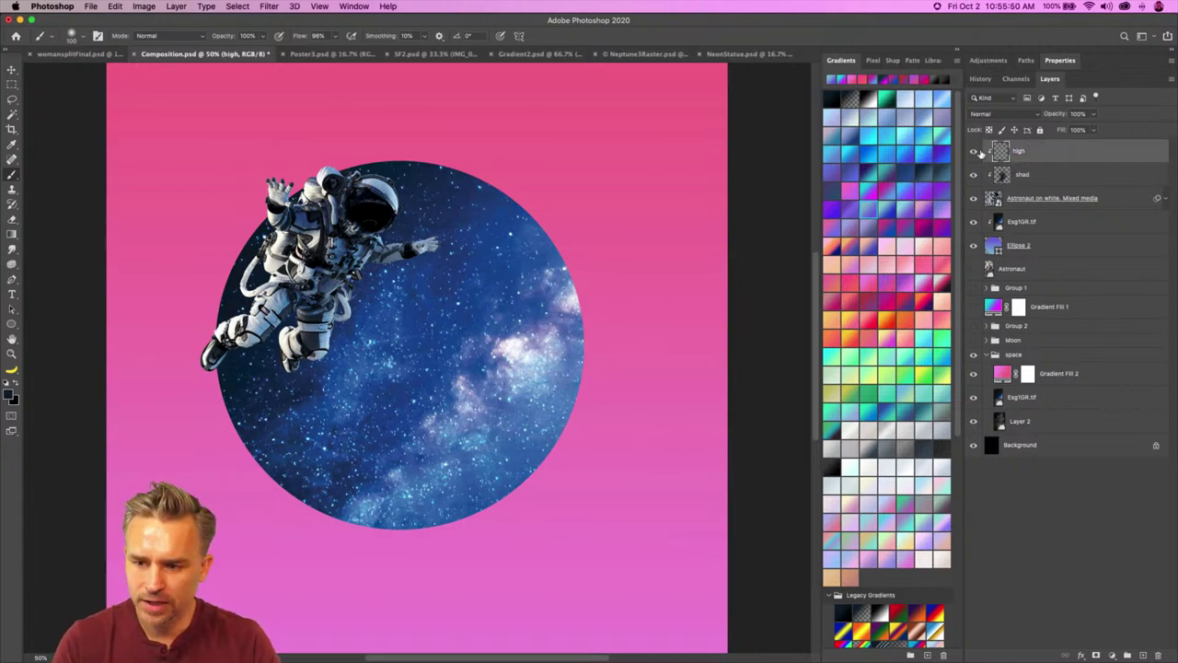
Step: Sample white from the bright nebula and brush highlights on the high layer along the helmet, outstretched hand and torso's right side
{"action": "key", "text": "i"}
{"action": "left_click", "coordinate": [511, 342]}
{"action": "key", "text": "b"}
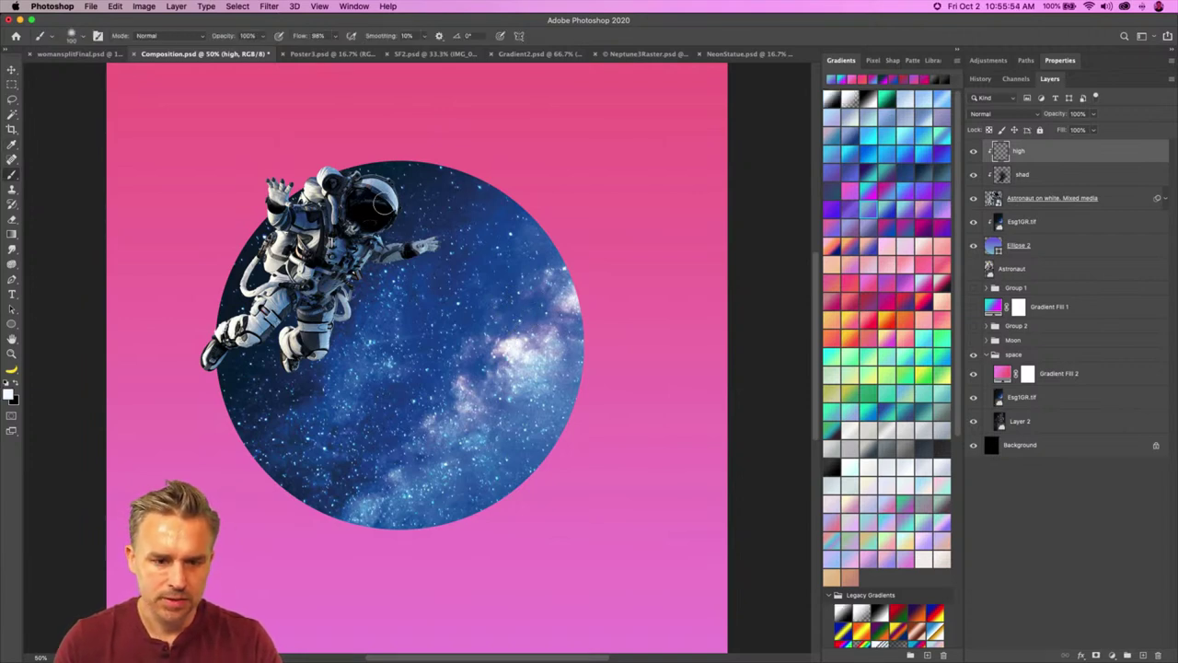
{"action": "mouse_move", "coordinate": [401, 198]}
{"action": "left_mouse_down"}
{"action": "mouse_move", "coordinate": [379, 241]}
{"action": "mouse_move", "coordinate": [430, 244]}
{"action": "left_mouse_up"}
{"action": "mouse_move", "coordinate": [367, 276]}
{"action": "left_mouse_down"}
{"action": "mouse_move", "coordinate": [354, 271]}
{"action": "mouse_move", "coordinate": [326, 361]}
{"action": "left_mouse_up"}
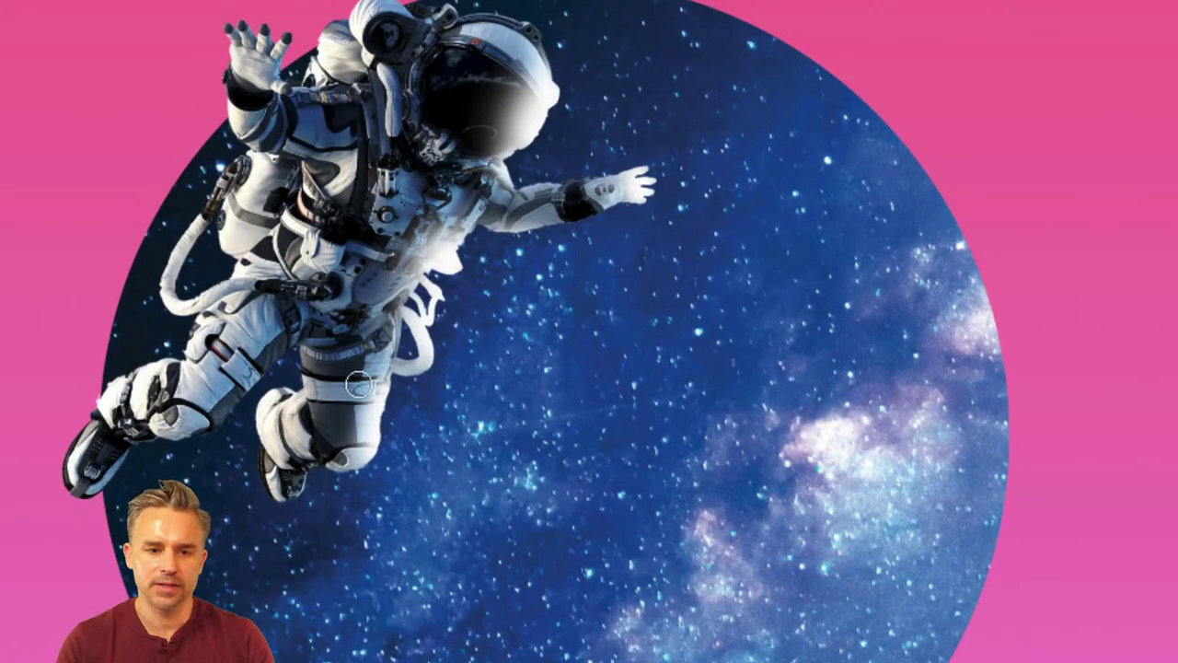
Step: Brush white highlights down the astronaut's right thigh and knee, then touch up the boot with a smaller brush
{"action": "mouse_move", "coordinate": [359, 354]}
{"action": "left_mouse_down"}
{"action": "mouse_move", "coordinate": [356, 437]}
{"action": "mouse_move", "coordinate": [360, 358]}
{"action": "mouse_move", "coordinate": [372, 369]}
{"action": "mouse_move", "coordinate": [351, 449]}
{"action": "left_mouse_up"}
{"action": "key", "text": "v"}
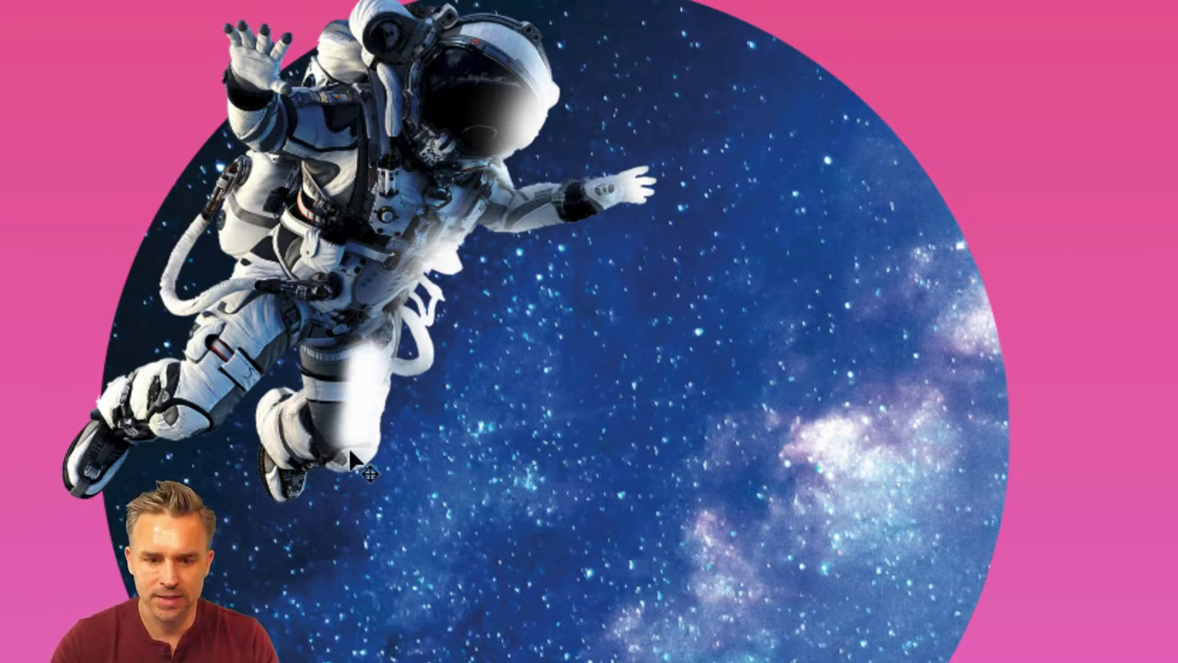
{"action": "key", "text": "ctrl+z"}
{"action": "left_click_drag", "start_coordinate": [364, 336], "coordinate": [364, 419]}
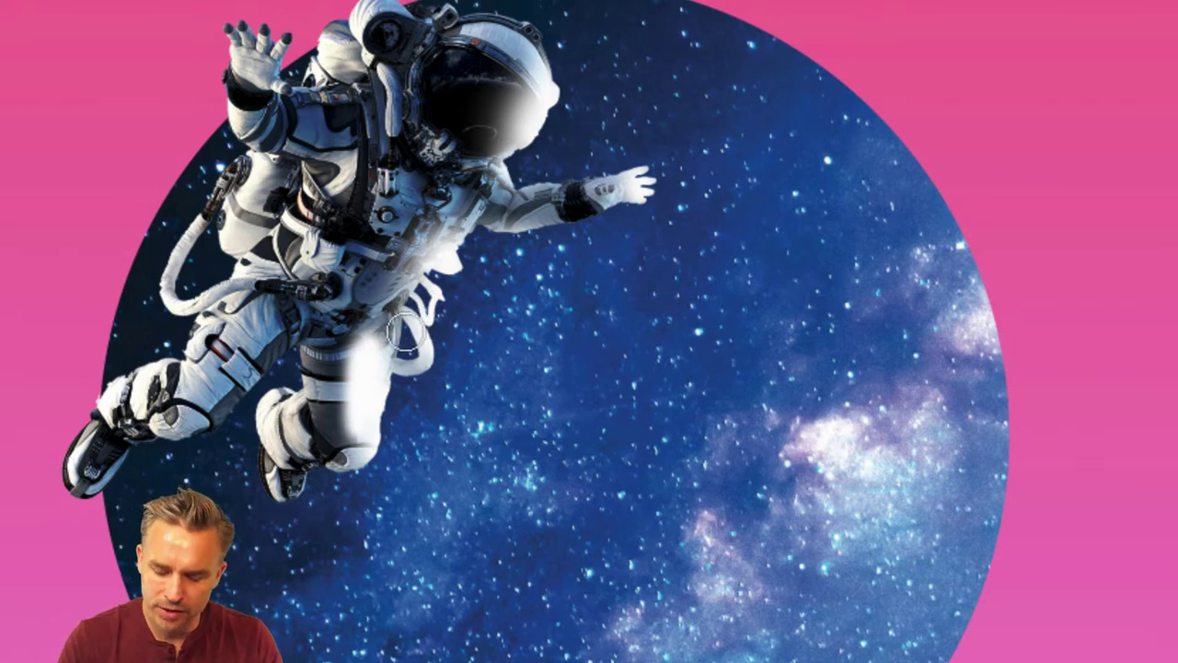
{"action": "key", "text": "bracketleft"}
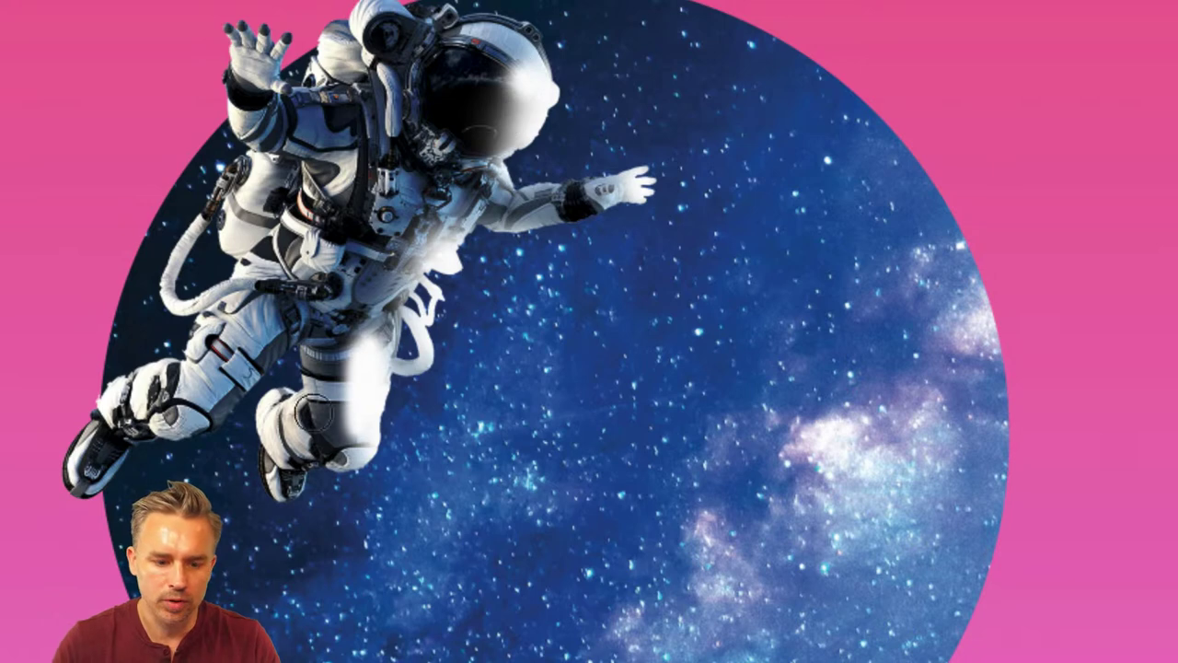
{"action": "left_click_drag", "start_coordinate": [292, 479], "coordinate": [291, 493]}
{"action": "left_click_drag", "start_coordinate": [333, 460], "coordinate": [355, 455]}
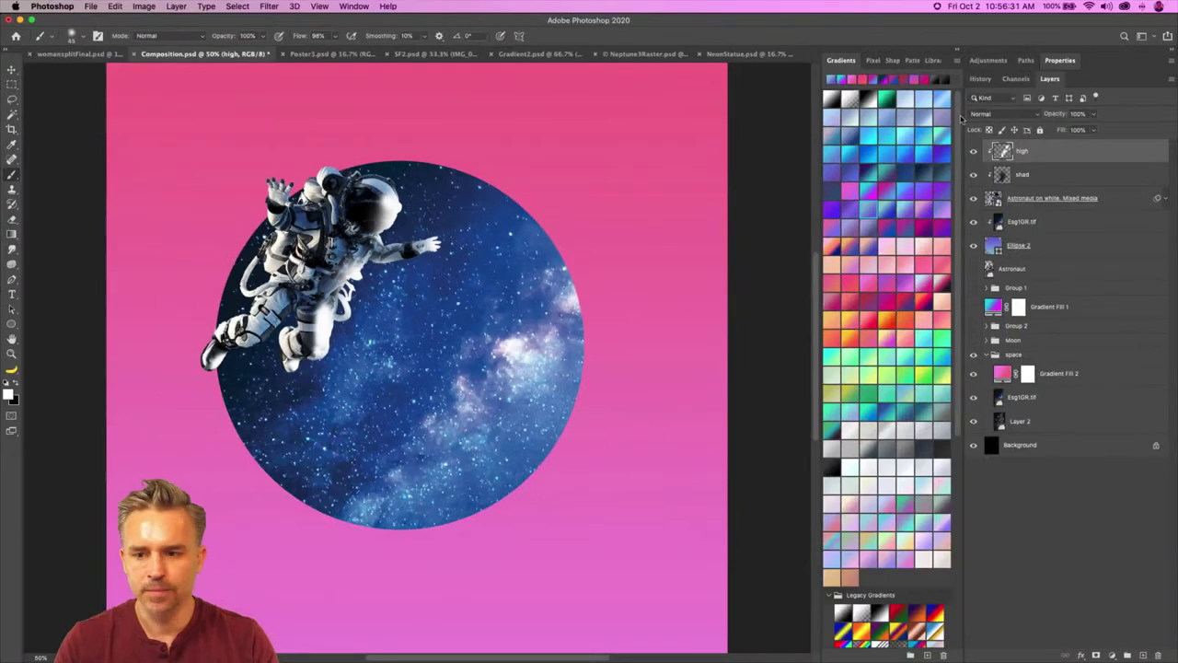
Step: Set the high layer to Overlay blending and brush more white over the astronaut's torso and leg
{"action": "left_click", "coordinate": [994, 114]}
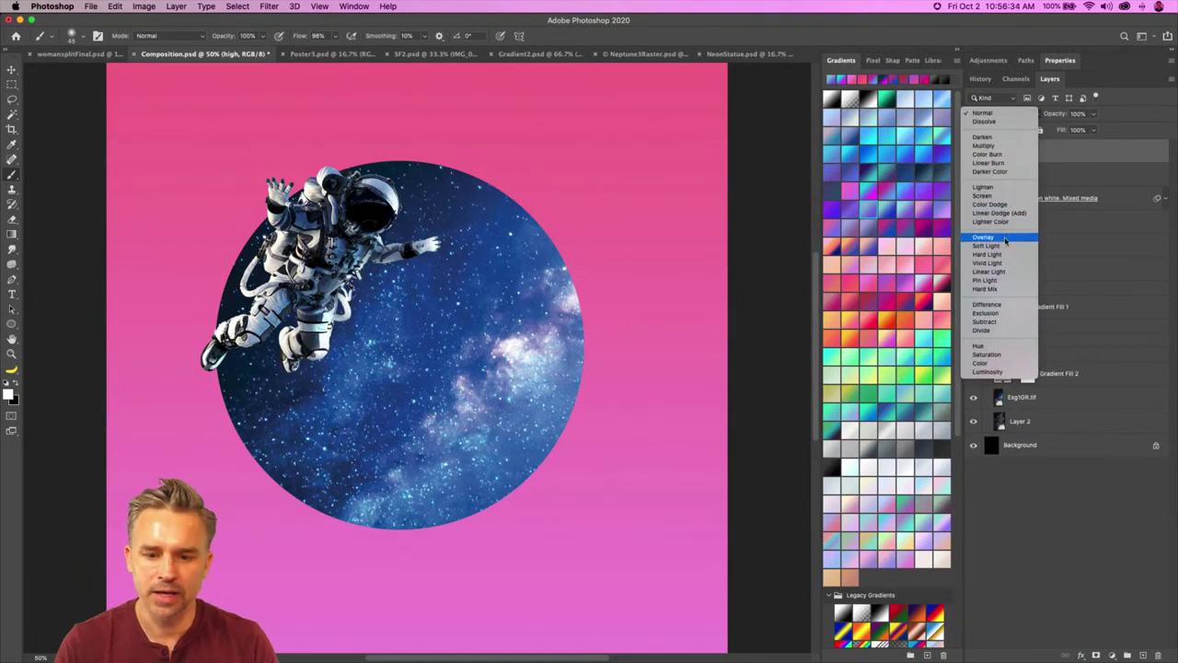
{"action": "left_click", "coordinate": [1004, 238]}
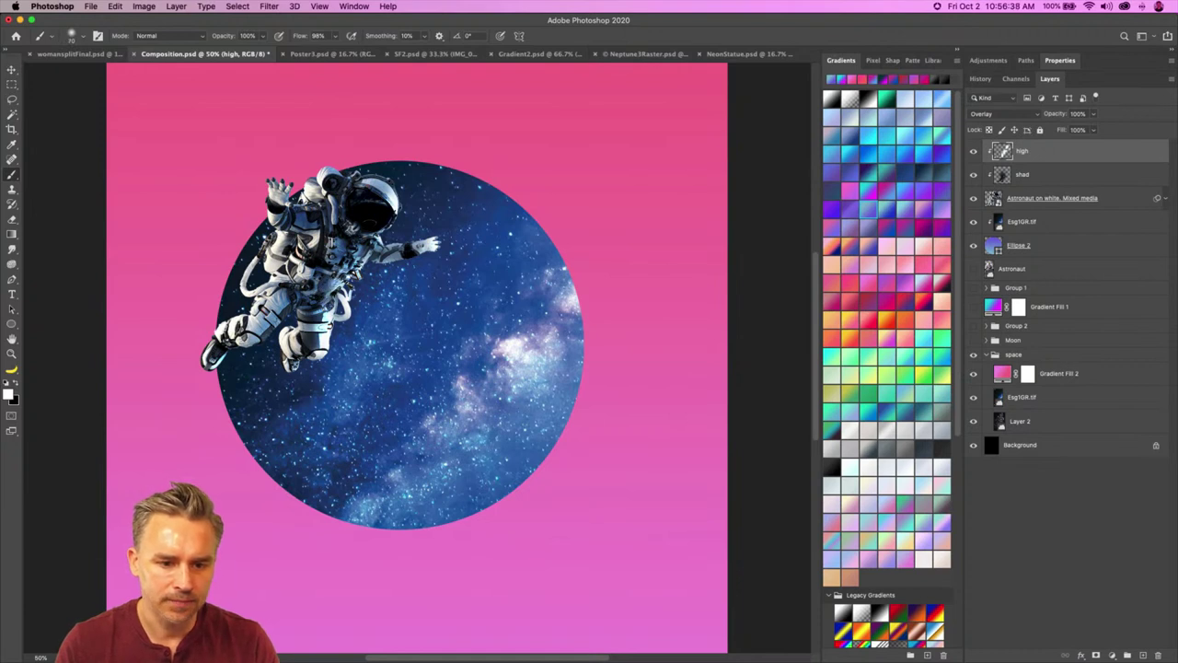
{"action": "mouse_move", "coordinate": [338, 259]}
{"action": "left_mouse_down"}
{"action": "mouse_move", "coordinate": [340, 249]}
{"action": "mouse_move", "coordinate": [373, 258]}
{"action": "mouse_move", "coordinate": [313, 300]}
{"action": "mouse_move", "coordinate": [354, 269]}
{"action": "mouse_move", "coordinate": [327, 283]}
{"action": "mouse_move", "coordinate": [357, 277]}
{"action": "mouse_move", "coordinate": [311, 315]}
{"action": "left_mouse_up"}
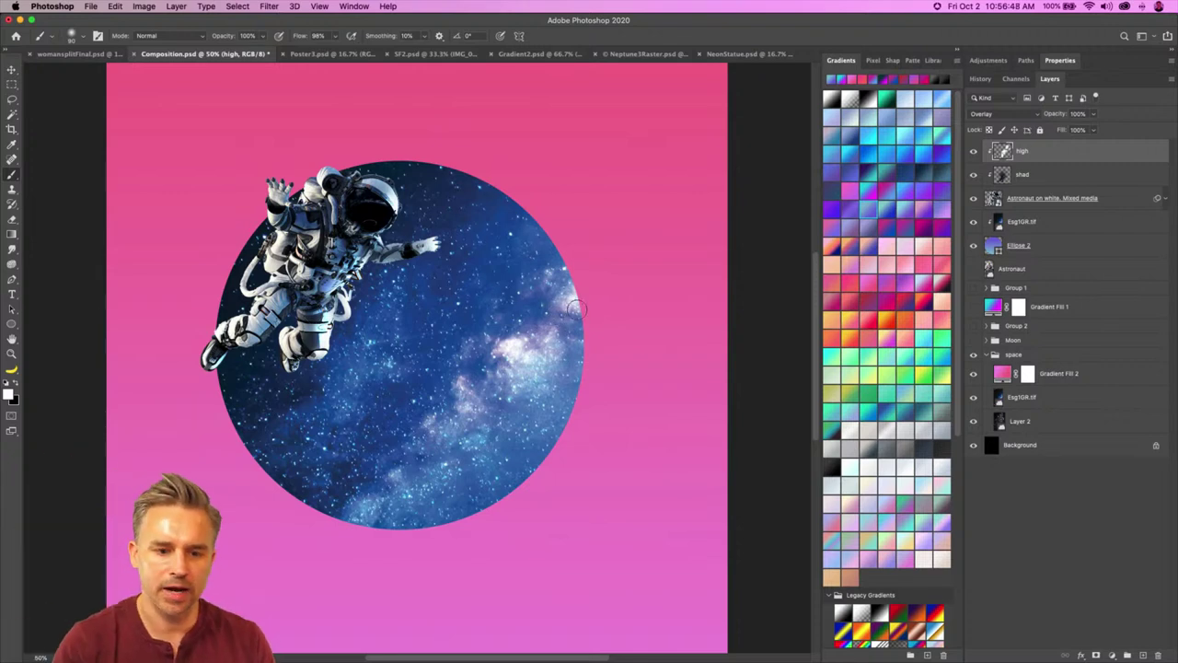
Step: Add an empty layer above the astronaut's highlights and bring up the custom shapes library
{"action": "left_click", "coordinate": [15, 85]}
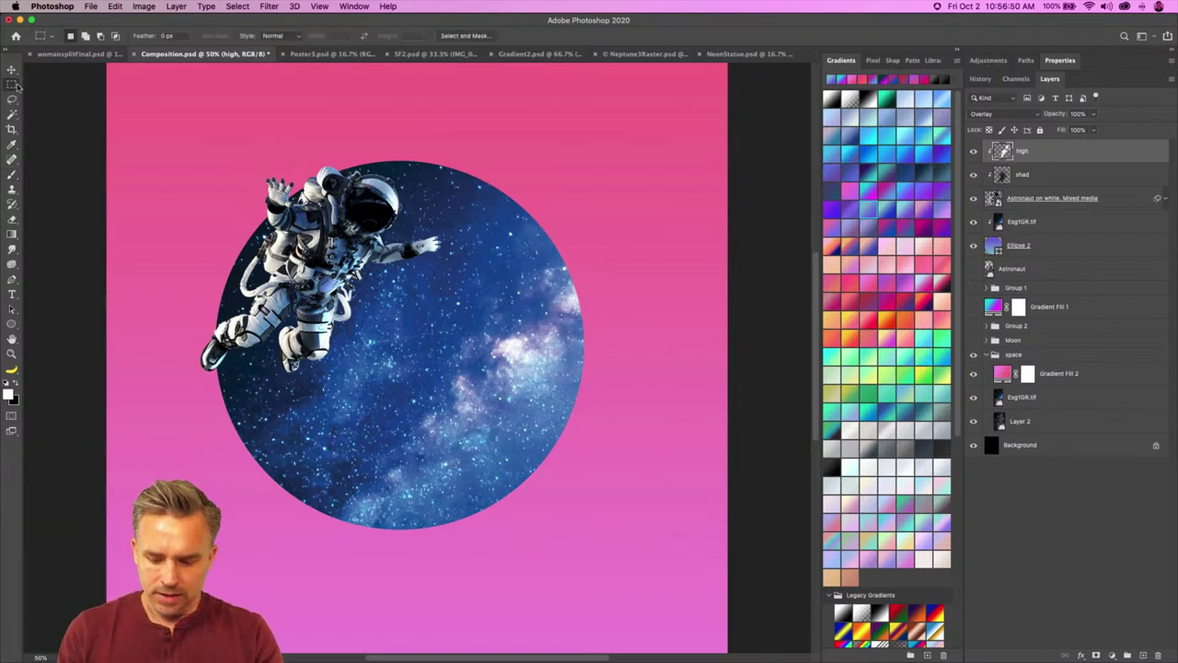
{"action": "key", "text": "super+minus"}
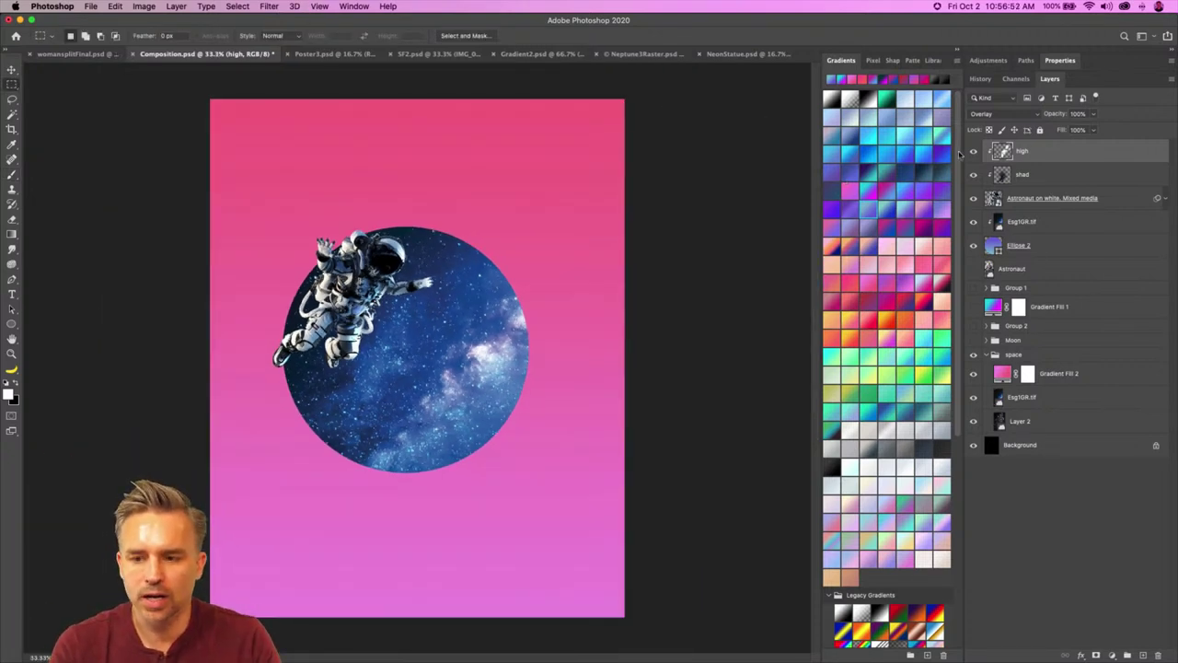
{"action": "left_click", "coordinate": [1142, 654]}
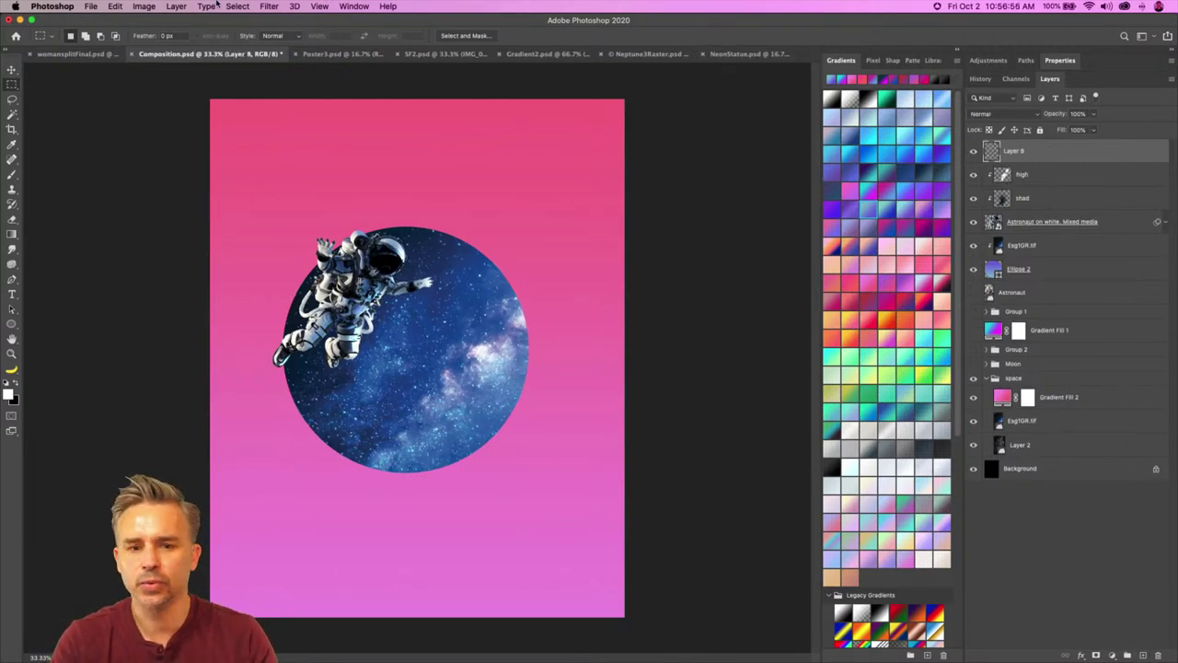
{"action": "left_click", "coordinate": [377, 7]}
{"action": "mouse_move", "coordinate": [355, 7]}
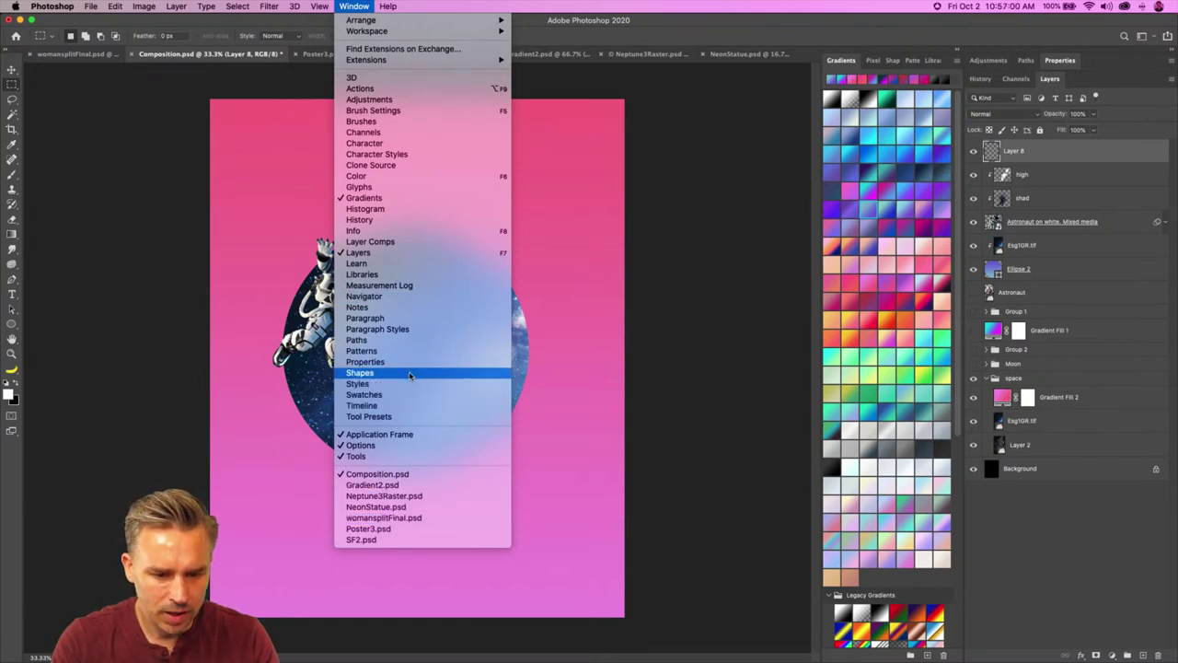
{"action": "left_click", "coordinate": [406, 372]}
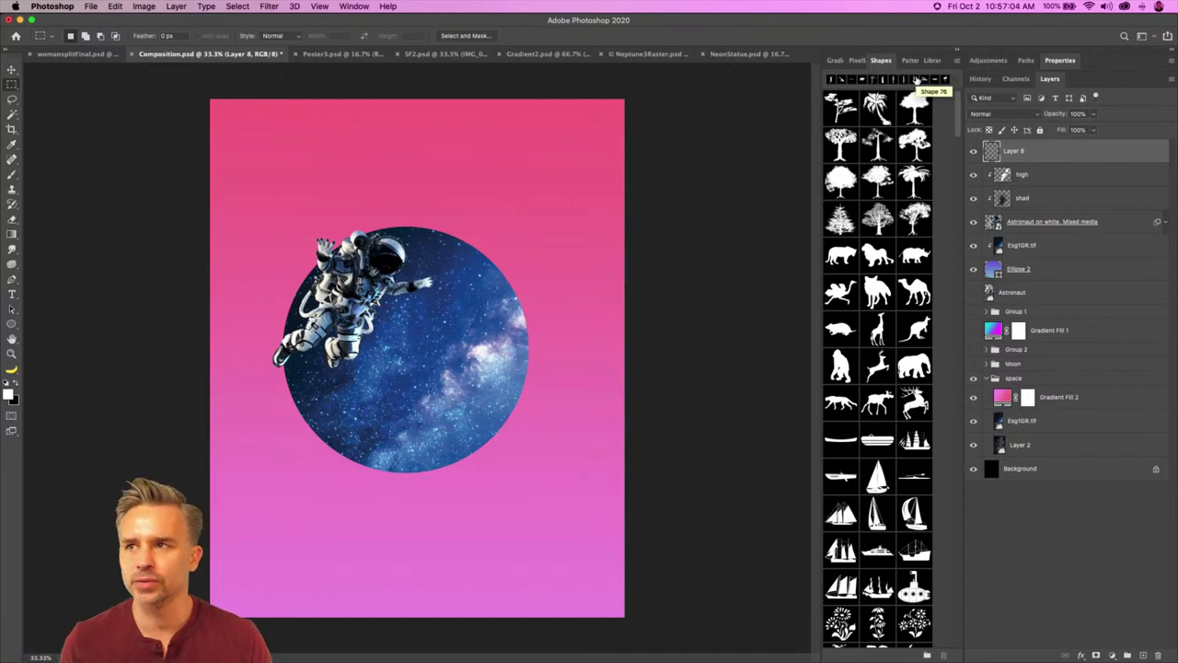
Step: Place the inverted rounded triangle from the Symbols shapes behind the circle and enlarge it until its corners extend past the circle
{"action": "key", "text": "super+equal"}
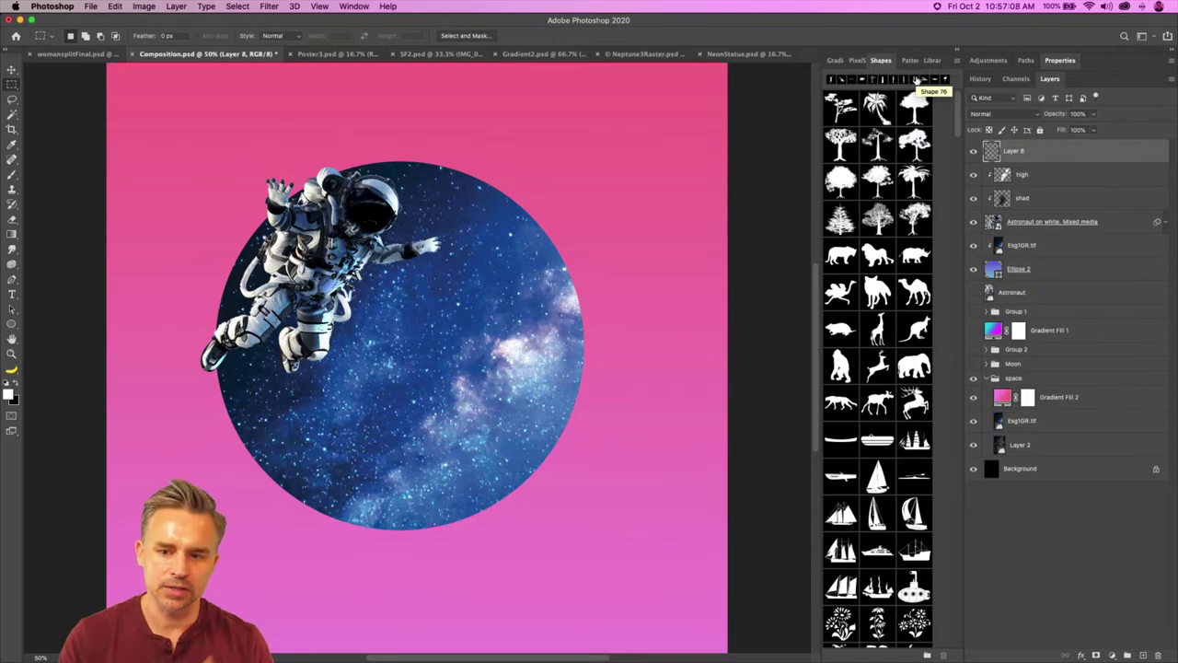
{"action": "scroll", "coordinate": [878, 448], "scroll_direction": "down", "scroll_amount": 15}
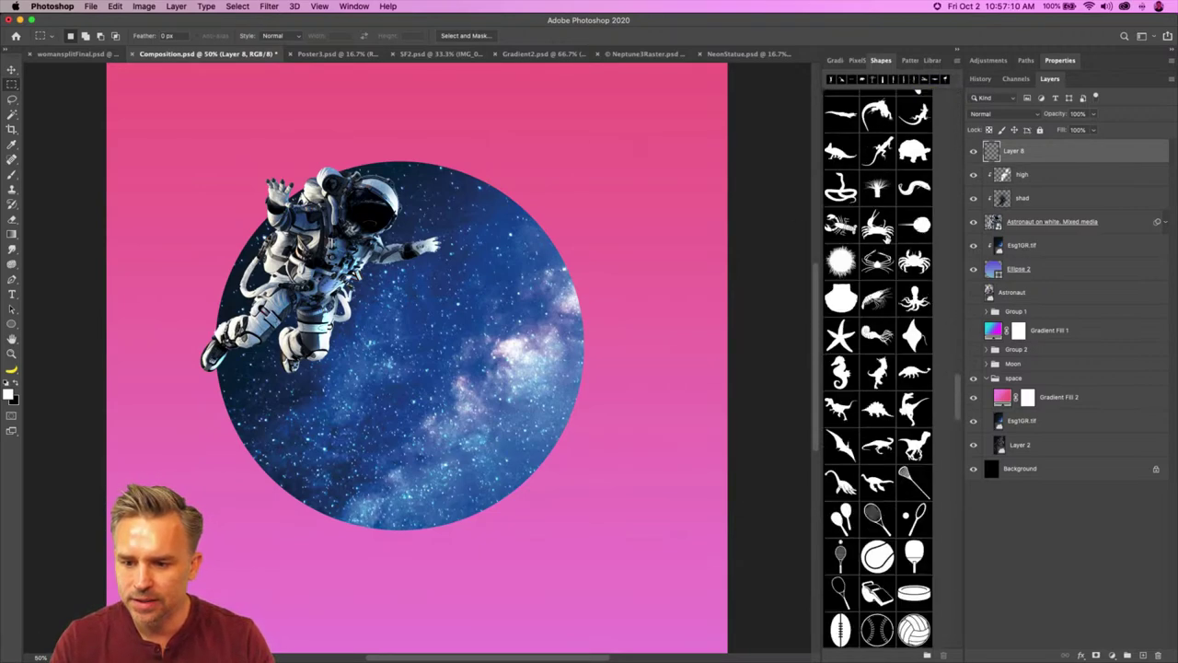
{"action": "scroll", "coordinate": [877, 449], "scroll_direction": "up", "scroll_amount": 8}
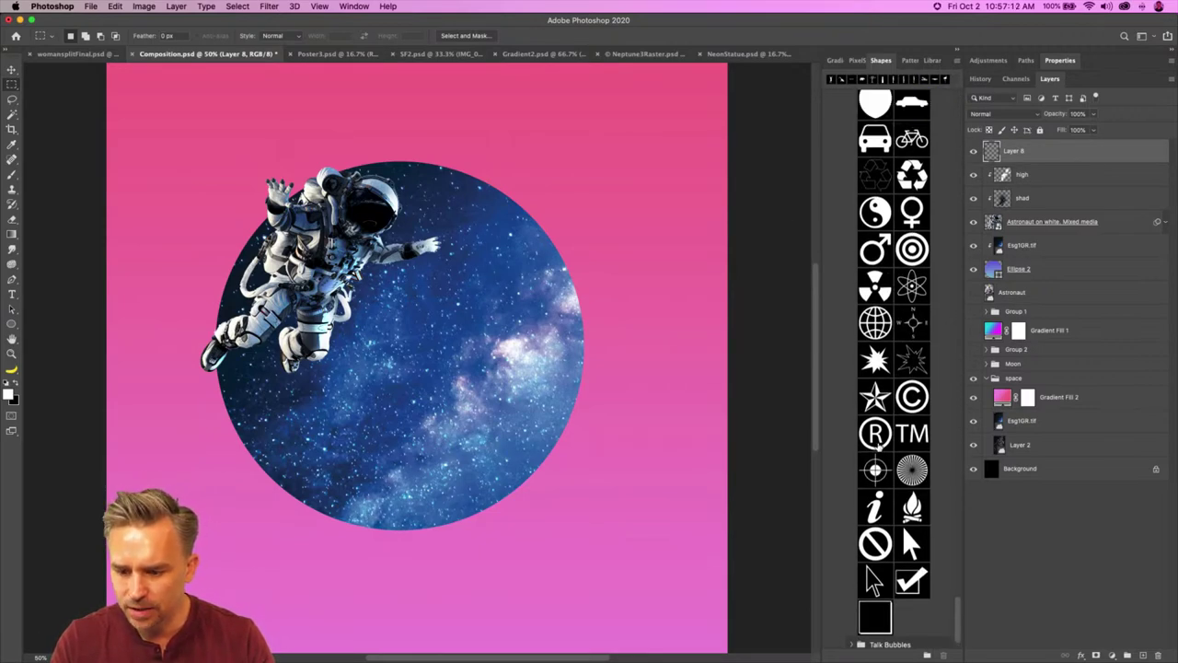
{"action": "left_click_drag", "start_coordinate": [821, 311], "coordinate": [722, 311]}
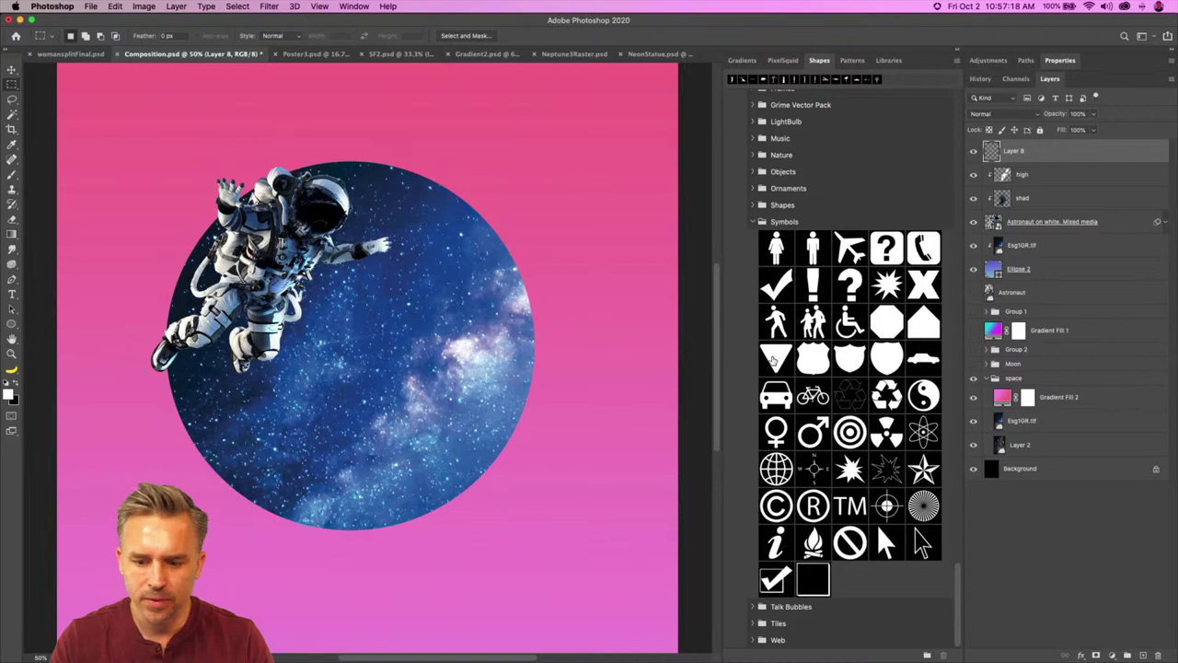
{"action": "left_click_drag", "start_coordinate": [775, 359], "coordinate": [368, 379]}
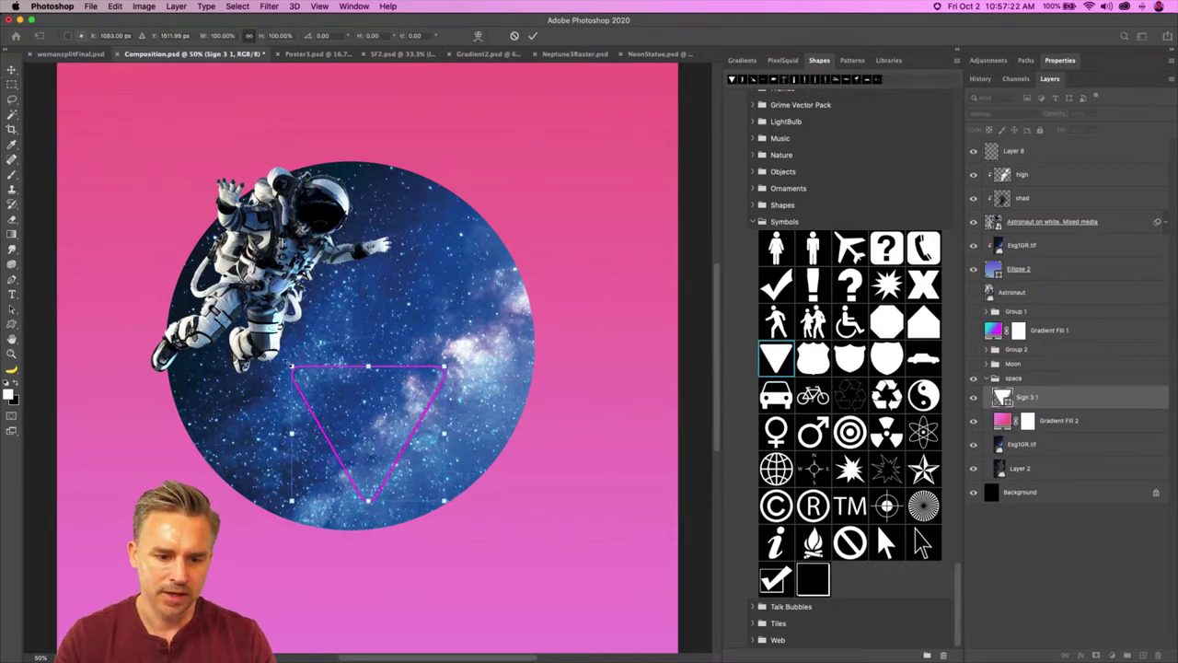
{"action": "left_click_drag", "start_coordinate": [291, 366], "coordinate": [102, 169]}
{"action": "key", "text": "Return"}
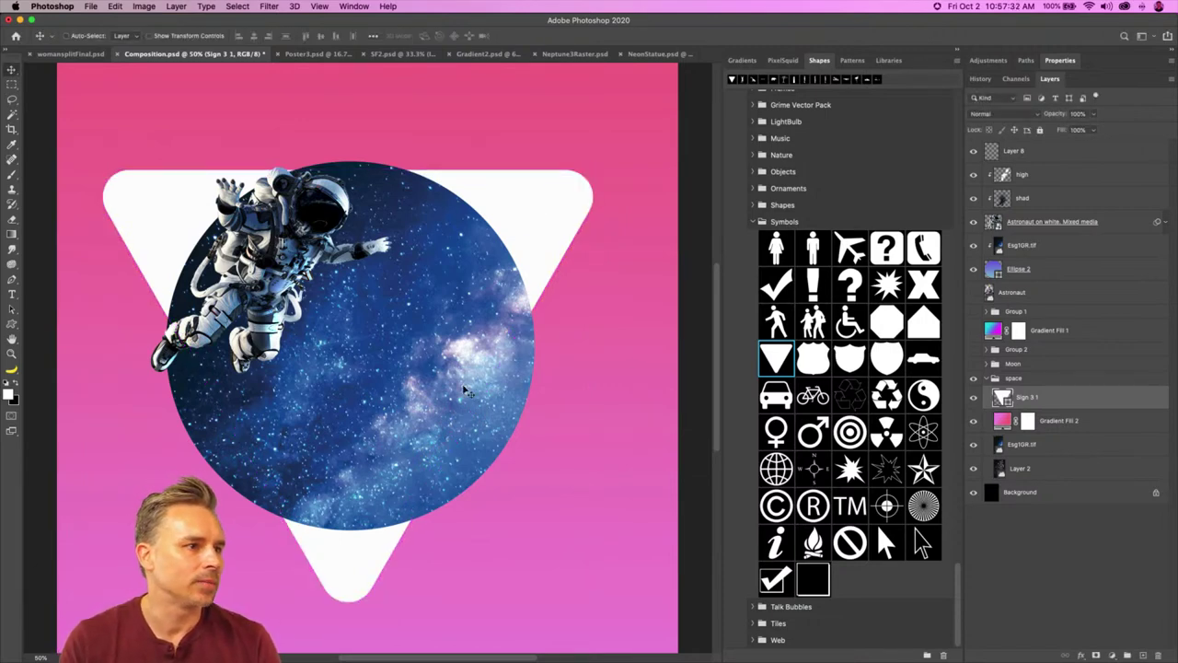
Step: Compare the design with and without the triangle and check the triangle's shape path properties
{"action": "left_click", "coordinate": [974, 396]}
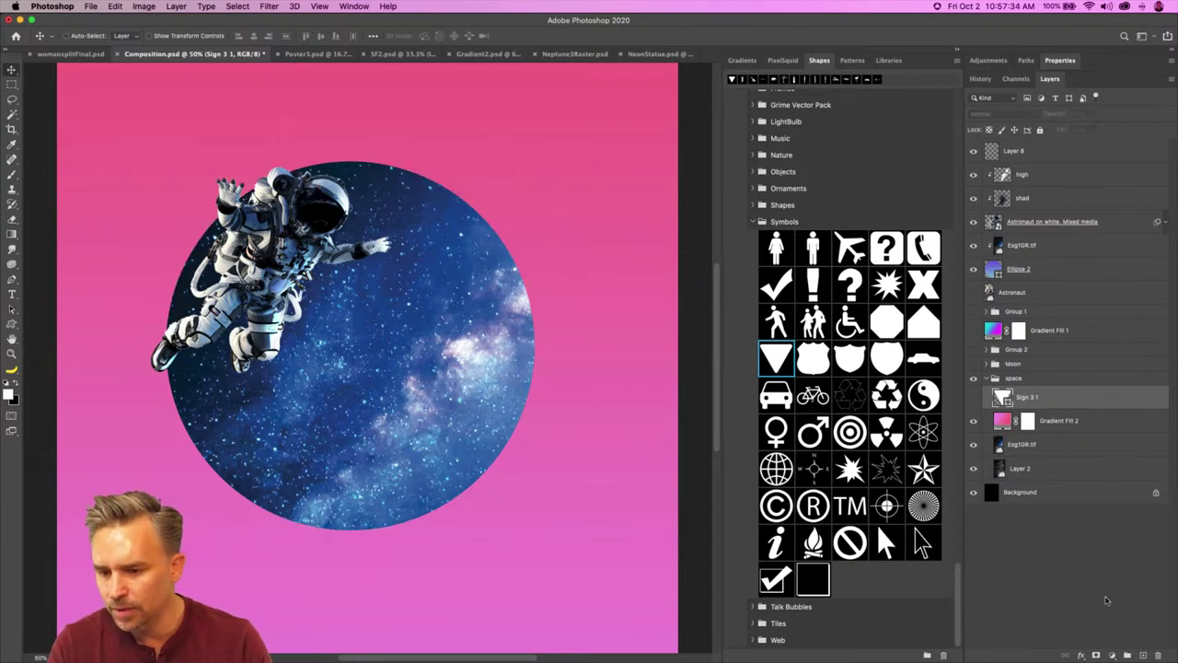
{"action": "left_click", "coordinate": [974, 396]}
{"action": "left_click", "coordinate": [1067, 62]}
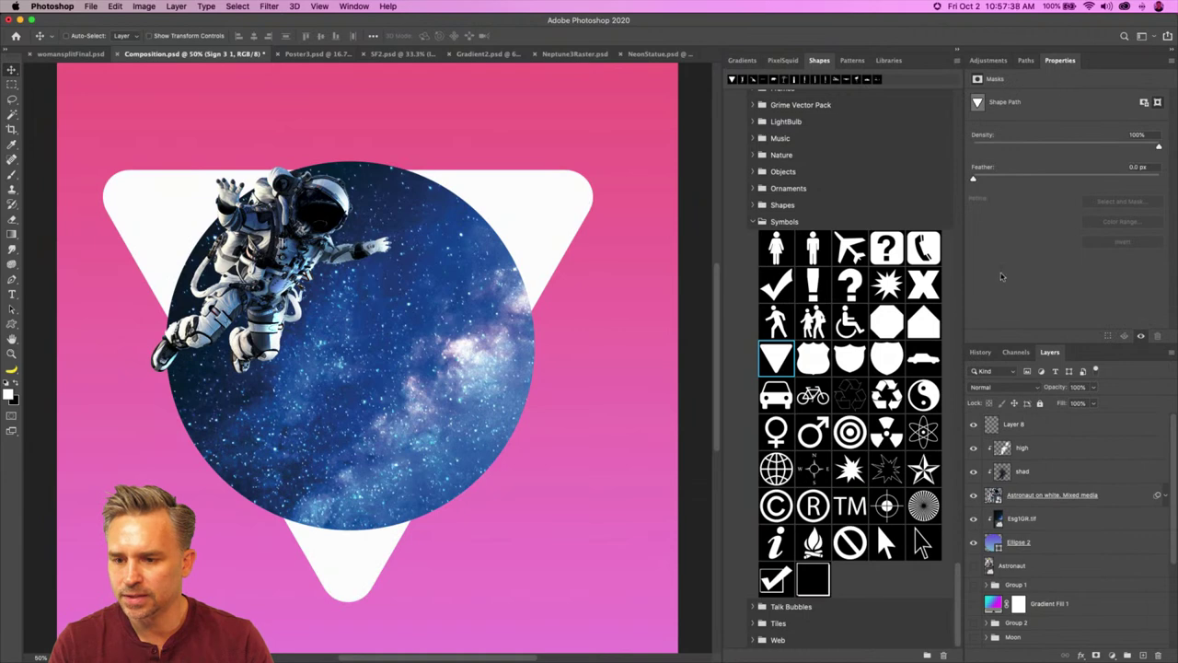
{"action": "left_click", "coordinate": [1060, 60]}
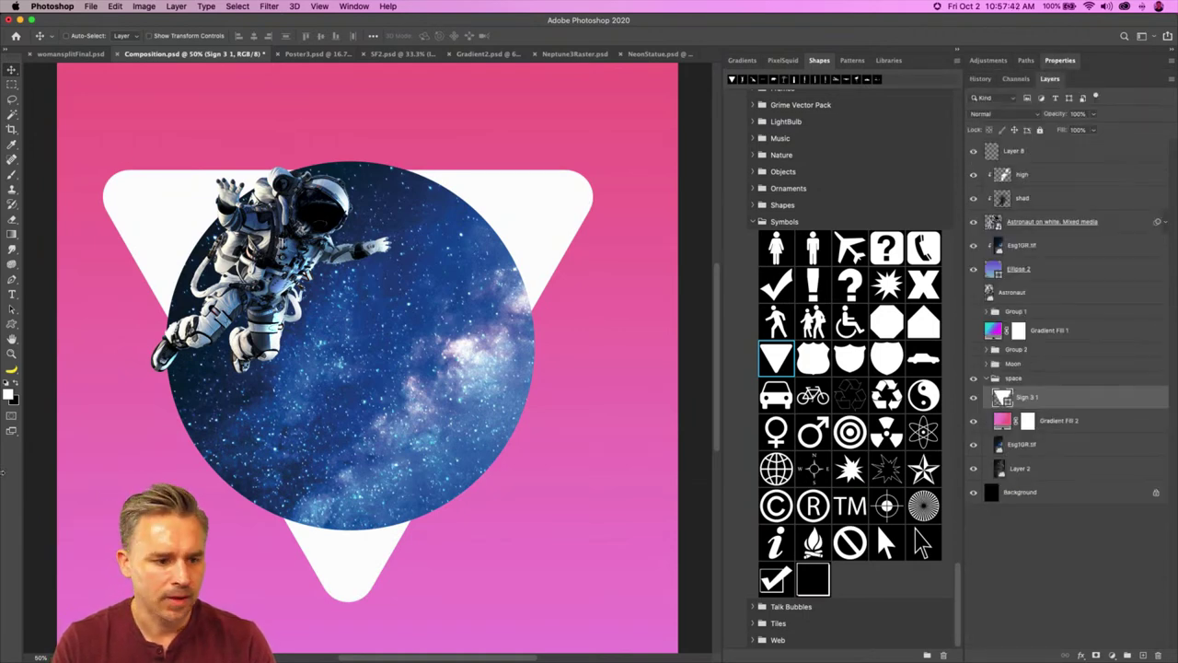
Step: Use the Custom Shape tool to give the triangle no fill and a white stroke
{"action": "left_click", "coordinate": [11, 323]}
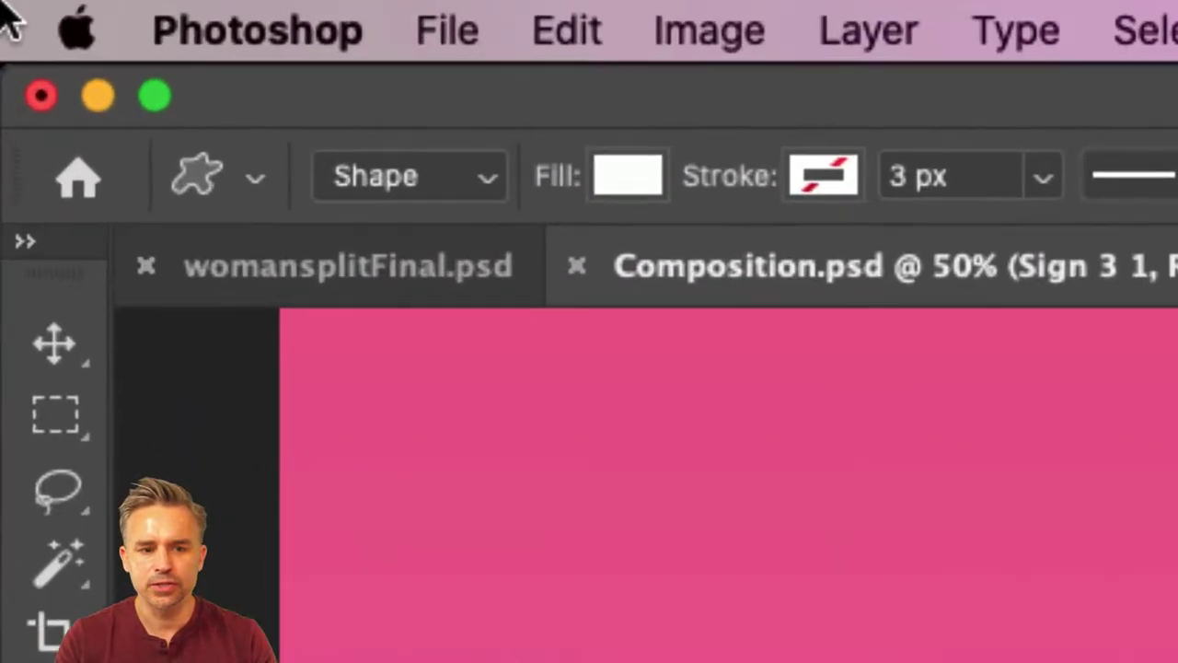
{"action": "left_click", "coordinate": [397, 177]}
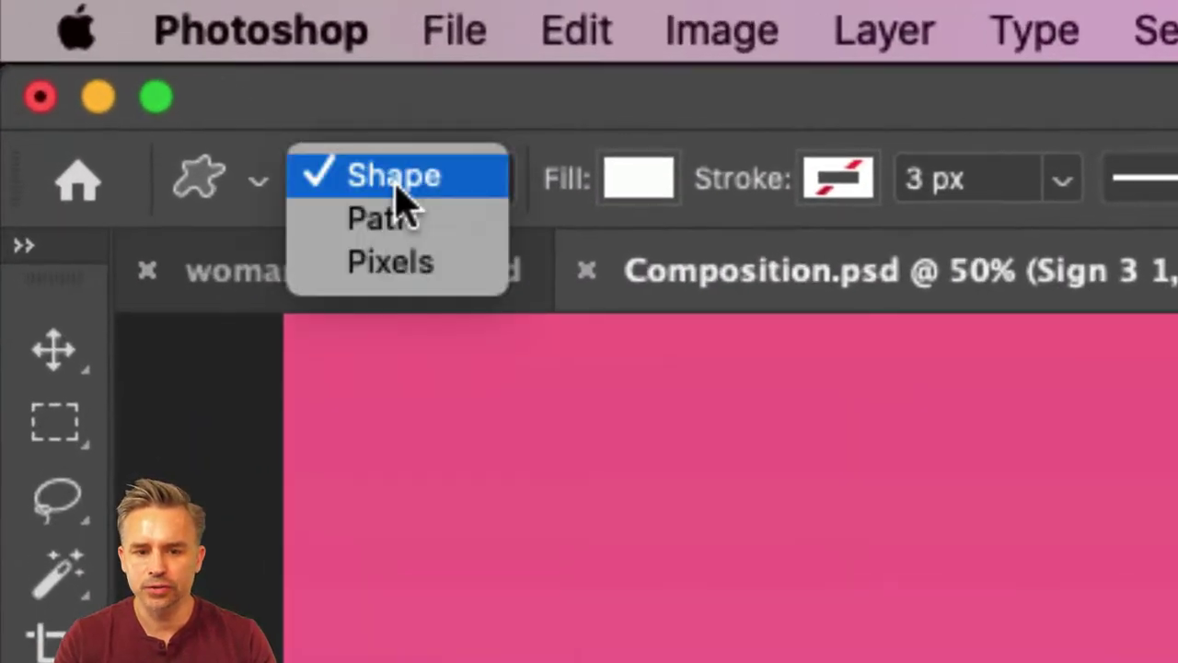
{"action": "left_click", "coordinate": [437, 177]}
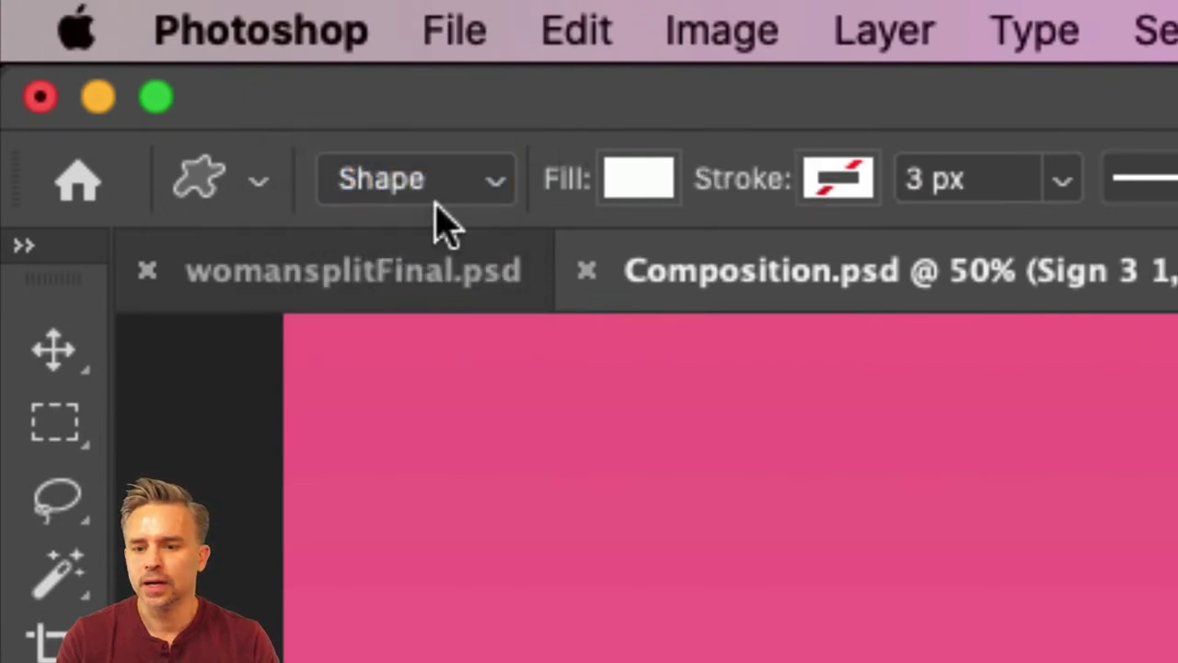
{"action": "left_click", "coordinate": [639, 193]}
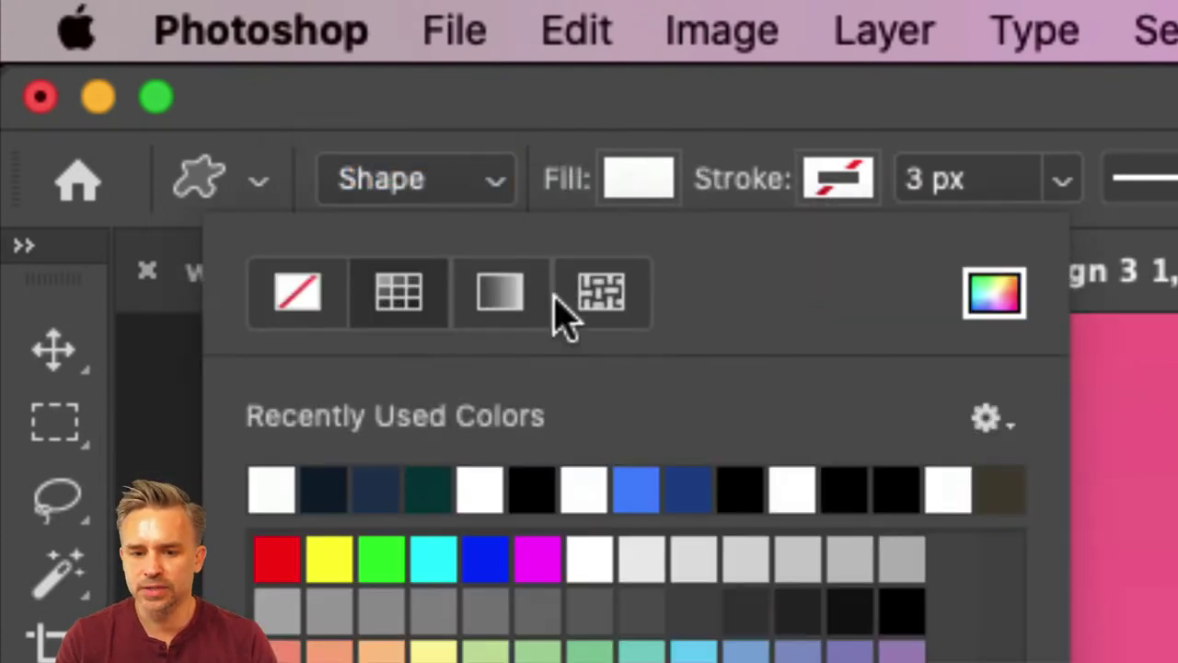
{"action": "left_click", "coordinate": [289, 295]}
{"action": "left_click", "coordinate": [836, 184]}
{"action": "left_click", "coordinate": [837, 184]}
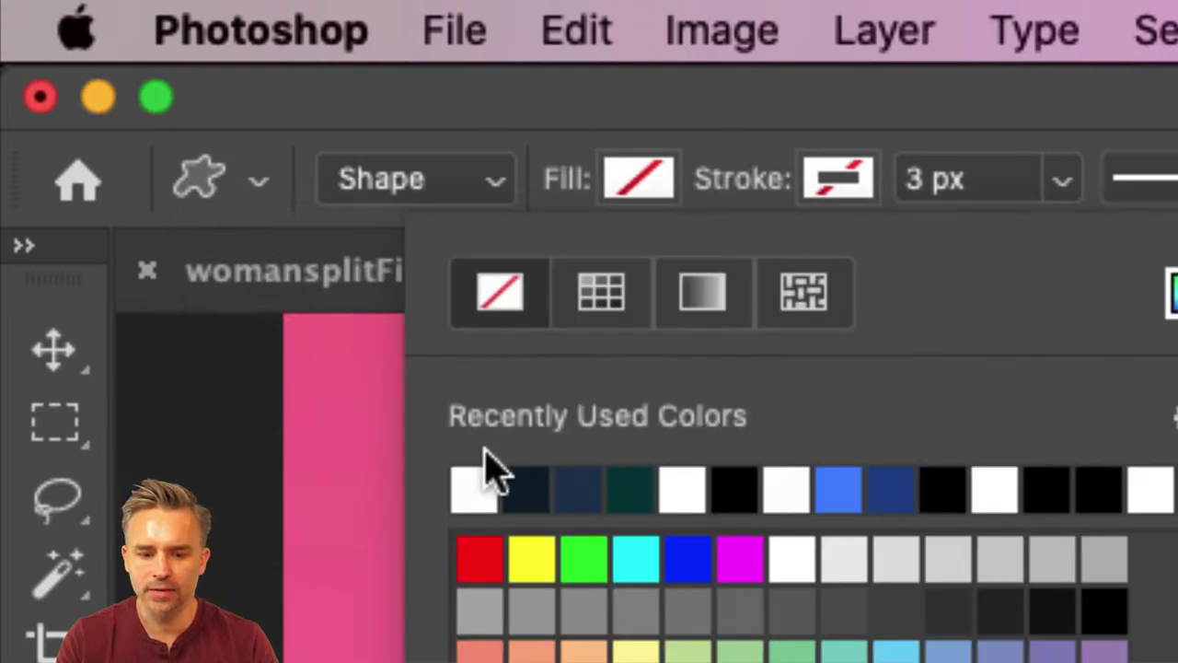
{"action": "left_click", "coordinate": [474, 479]}
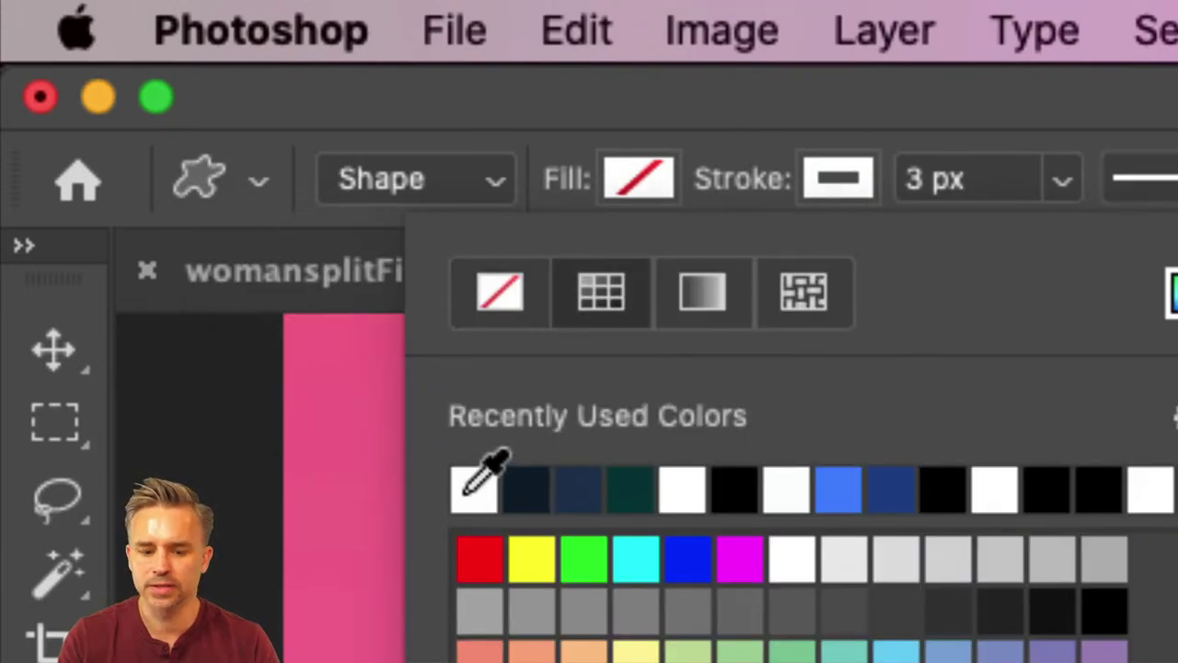
Step: Give the rounded triangle a white stroke and set the magenta path outline's display thickness to 1 px
{"action": "double_click", "coordinate": [473, 482]}
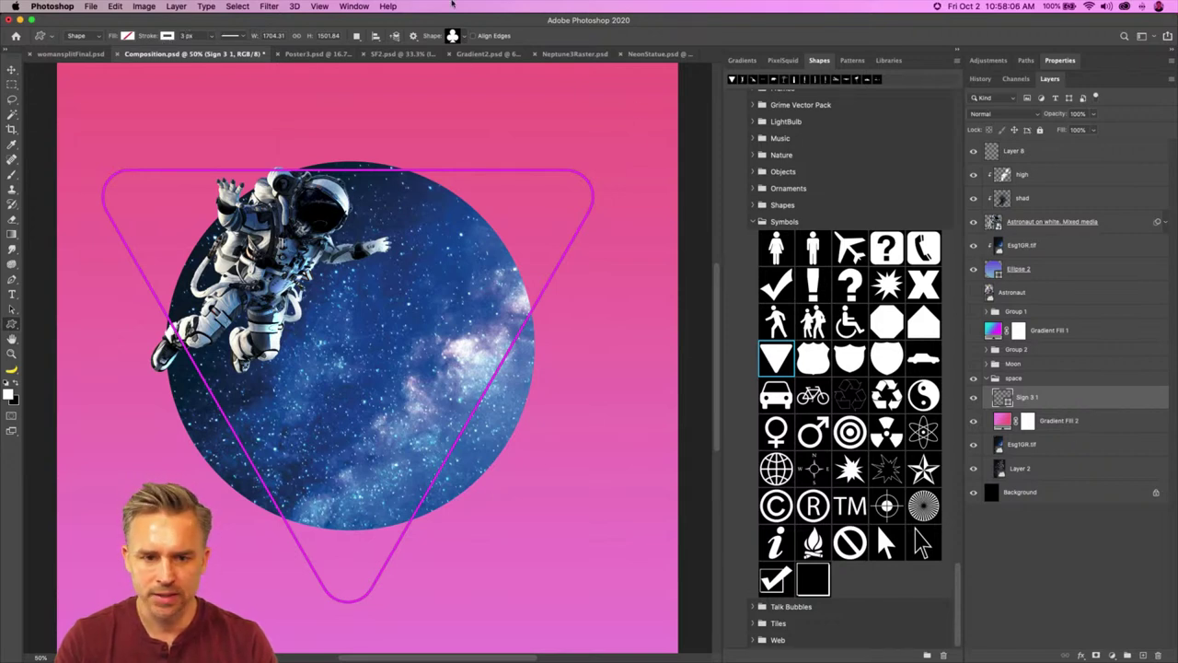
{"action": "left_click", "coordinate": [413, 36]}
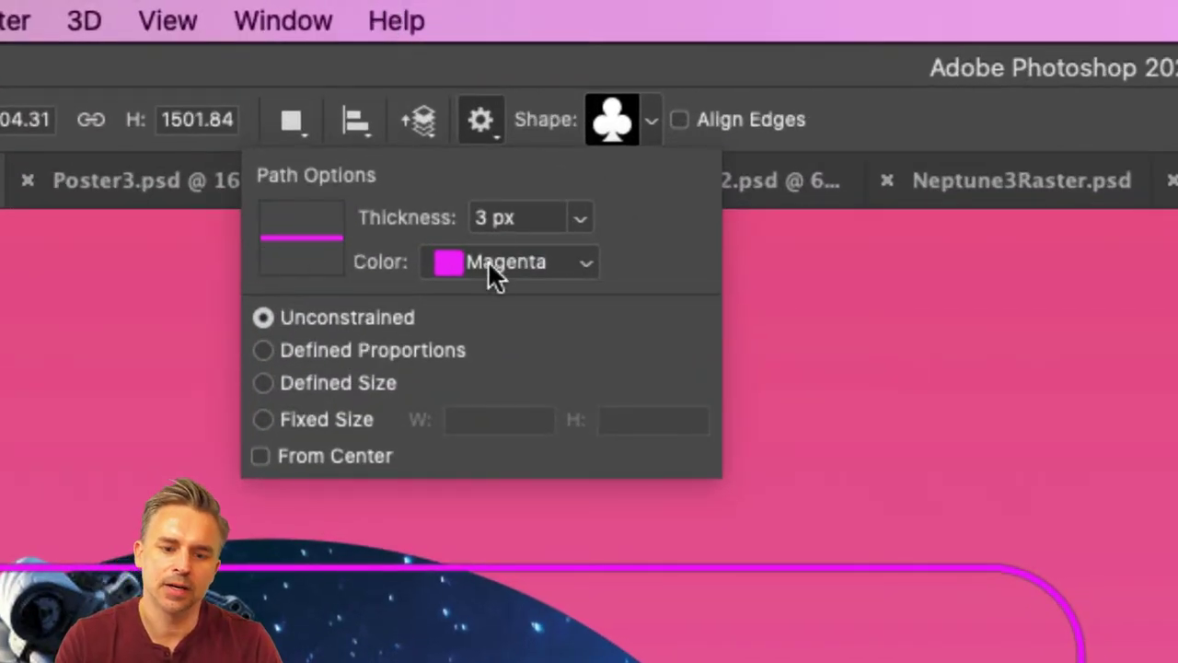
{"action": "left_click", "coordinate": [580, 219]}
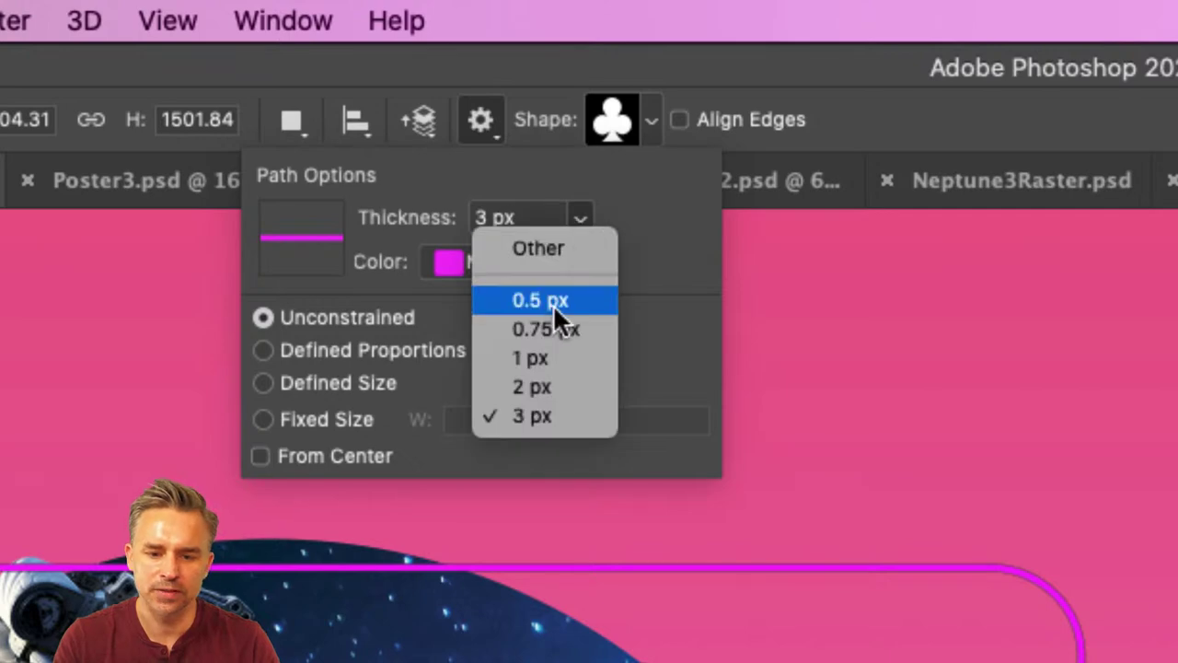
{"action": "left_click", "coordinate": [562, 354]}
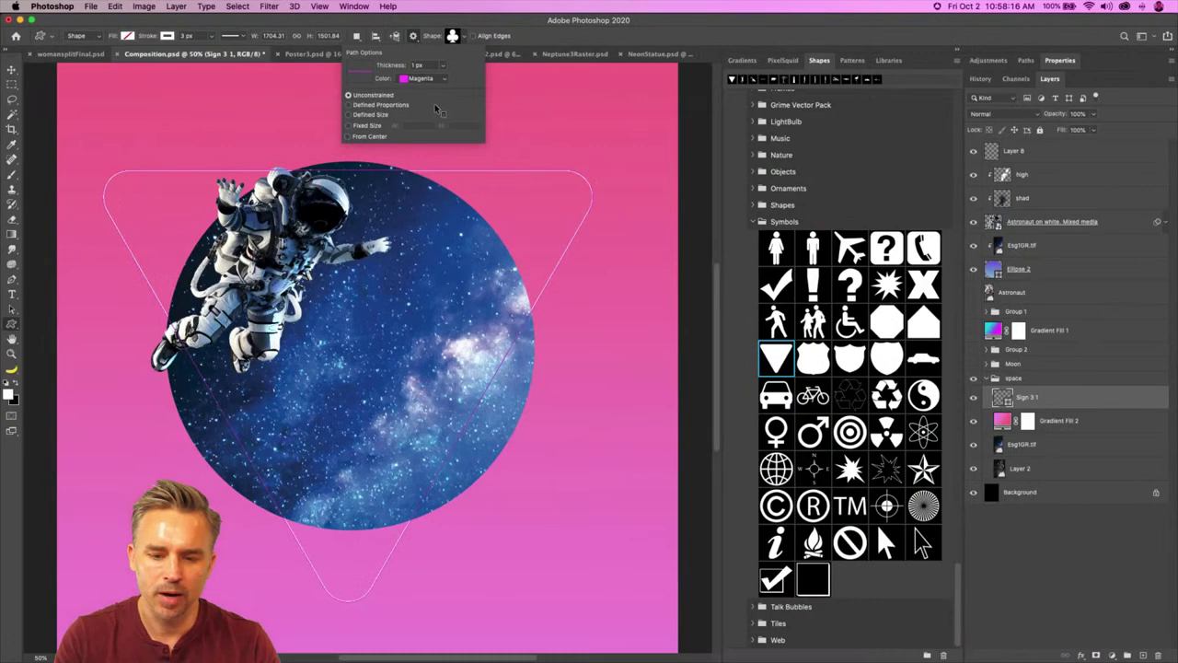
{"action": "left_click", "coordinate": [172, 25]}
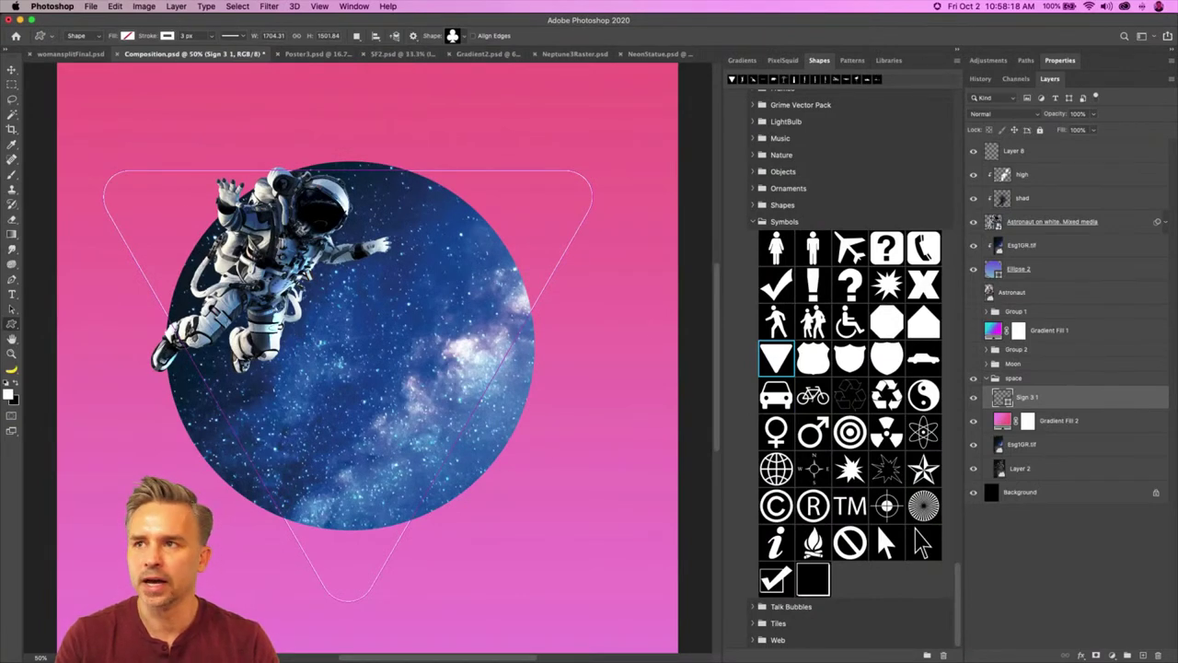
{"action": "left_click", "coordinate": [1082, 425]}
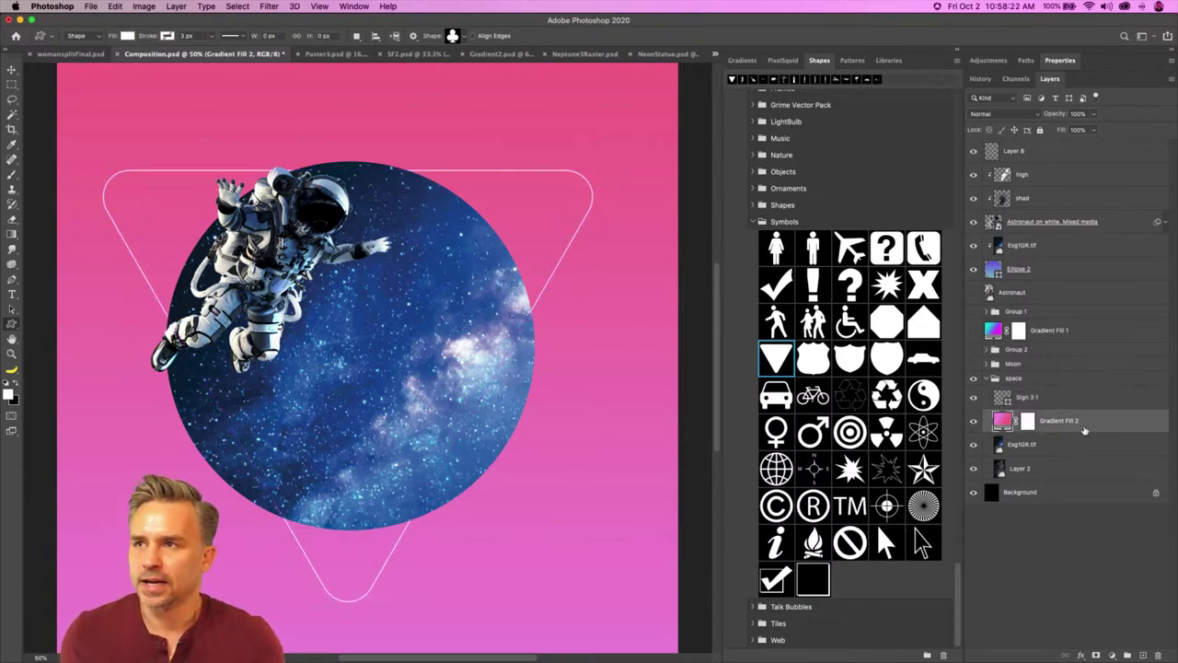
Step: On a new layer, draw a sharp-cornered inverted triangle about 1806 by 1570 px over the rounded one with the Pen tool
{"action": "key", "text": "super+shift+alt+n"}
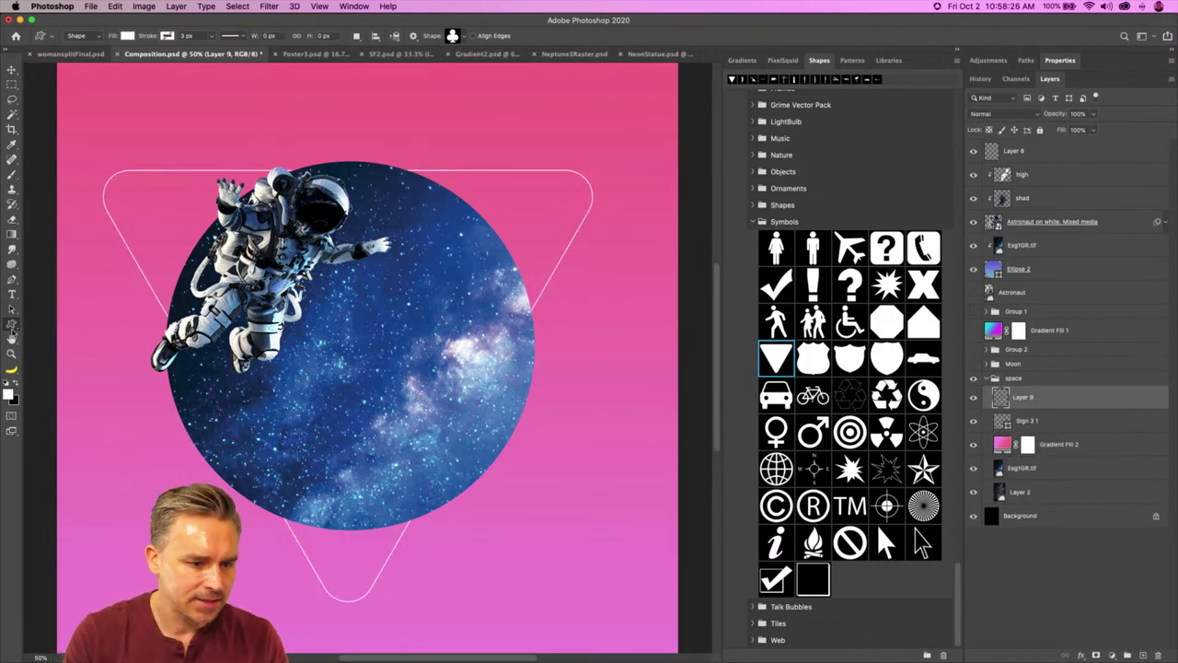
{"action": "scroll", "coordinate": [368, 359], "scroll_direction": "up", "scroll_amount": 1}
{"action": "key", "text": "p"}
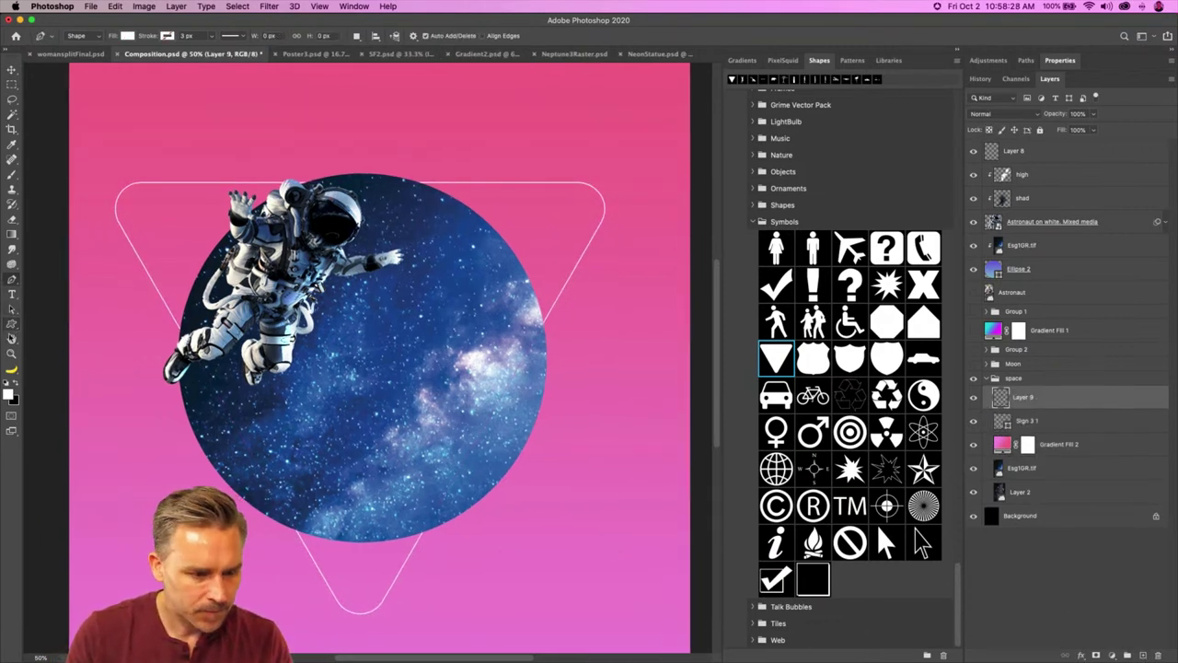
{"action": "left_click", "coordinate": [103, 185]}
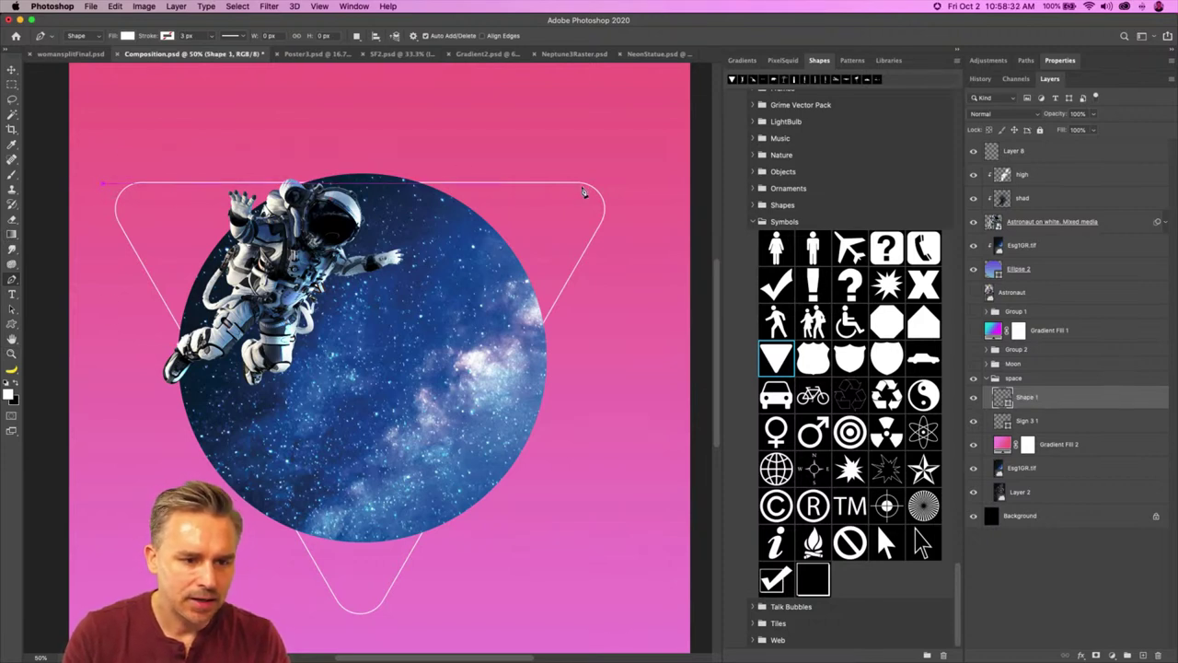
{"action": "left_click", "coordinate": [622, 184]}
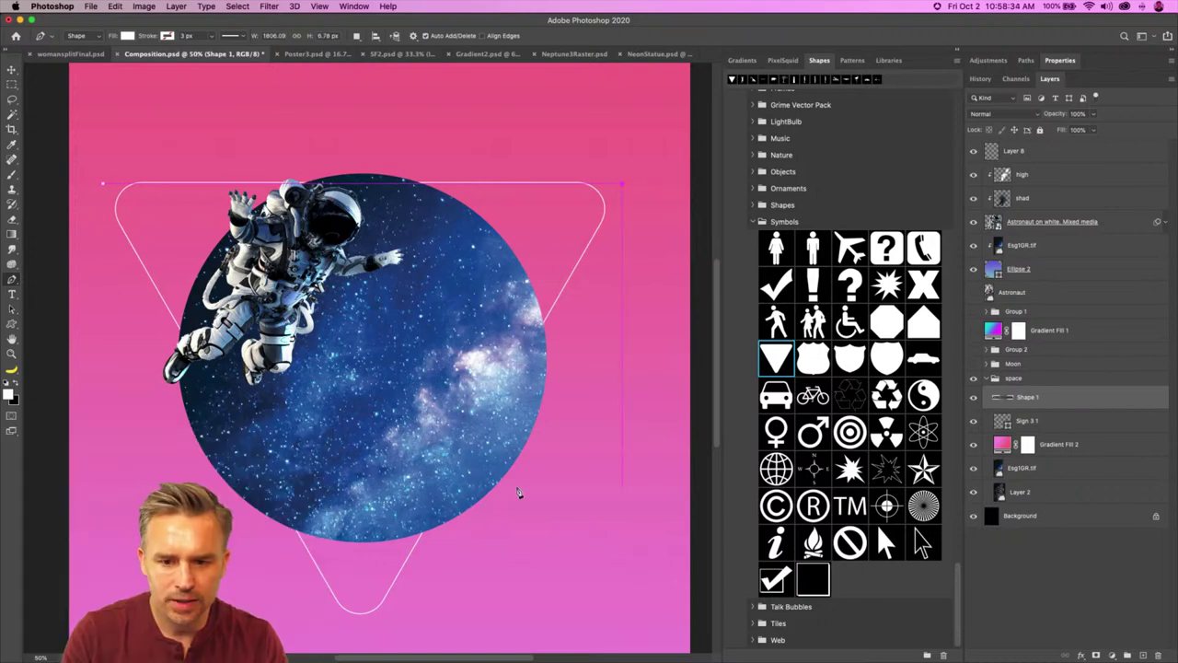
{"action": "left_click", "coordinate": [365, 635]}
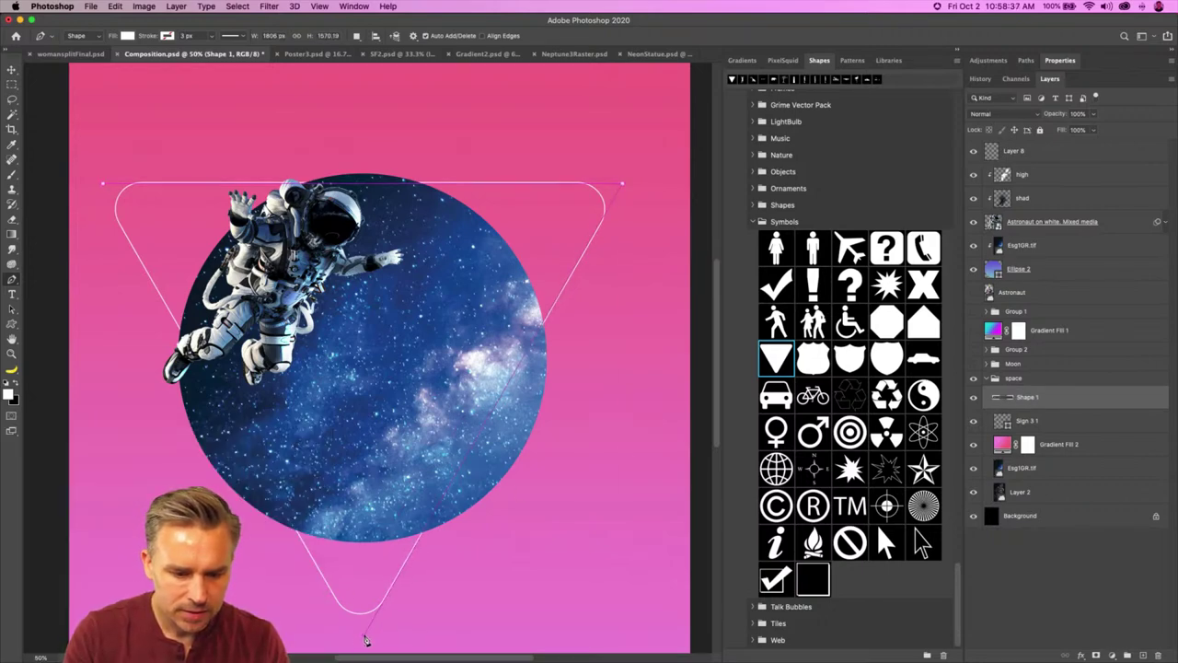
{"action": "left_click", "coordinate": [103, 185]}
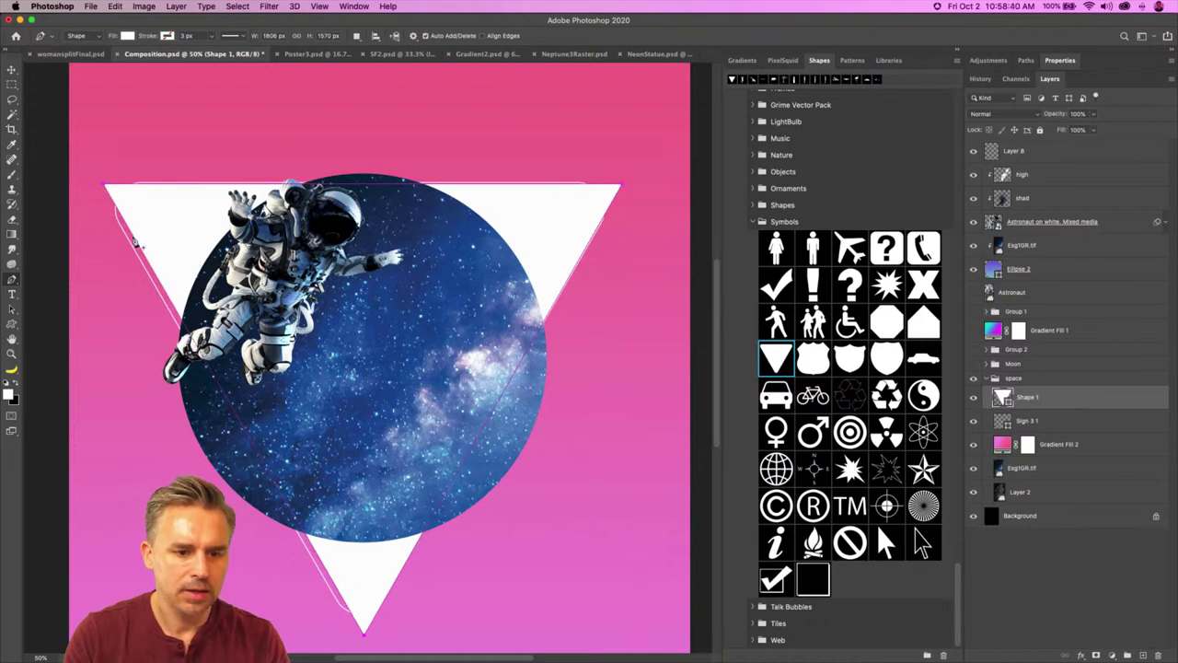
Step: Delete the rounded triangle's layer, Sign 3 1
{"action": "key", "text": "v"}
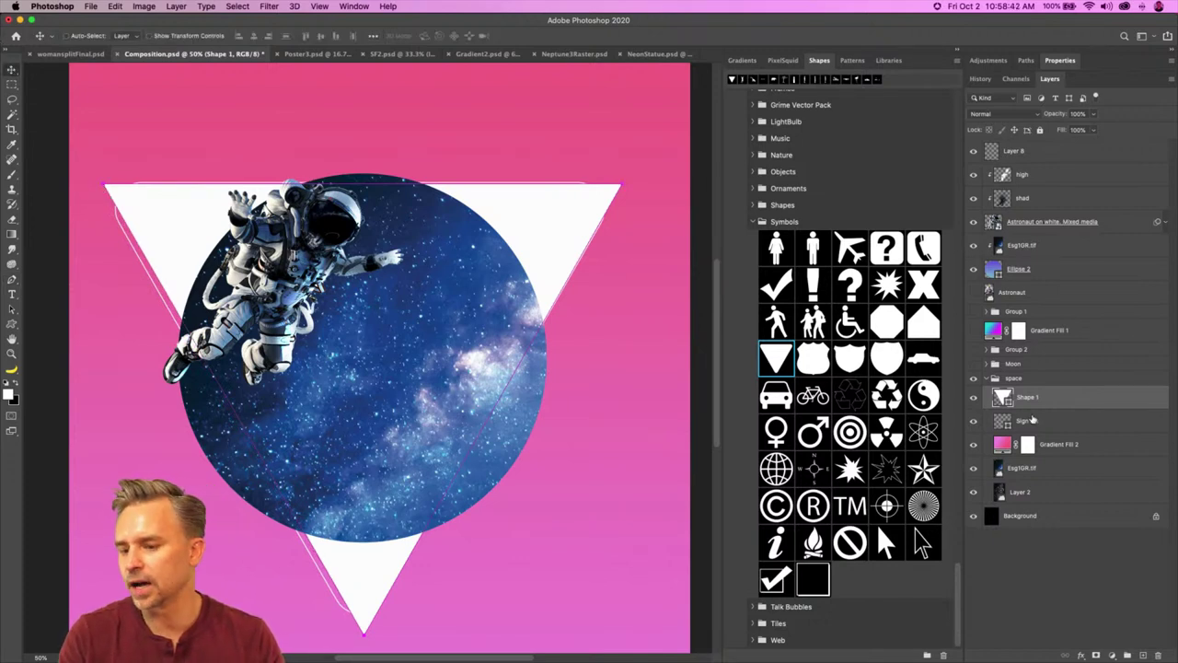
{"action": "left_click", "coordinate": [1037, 421]}
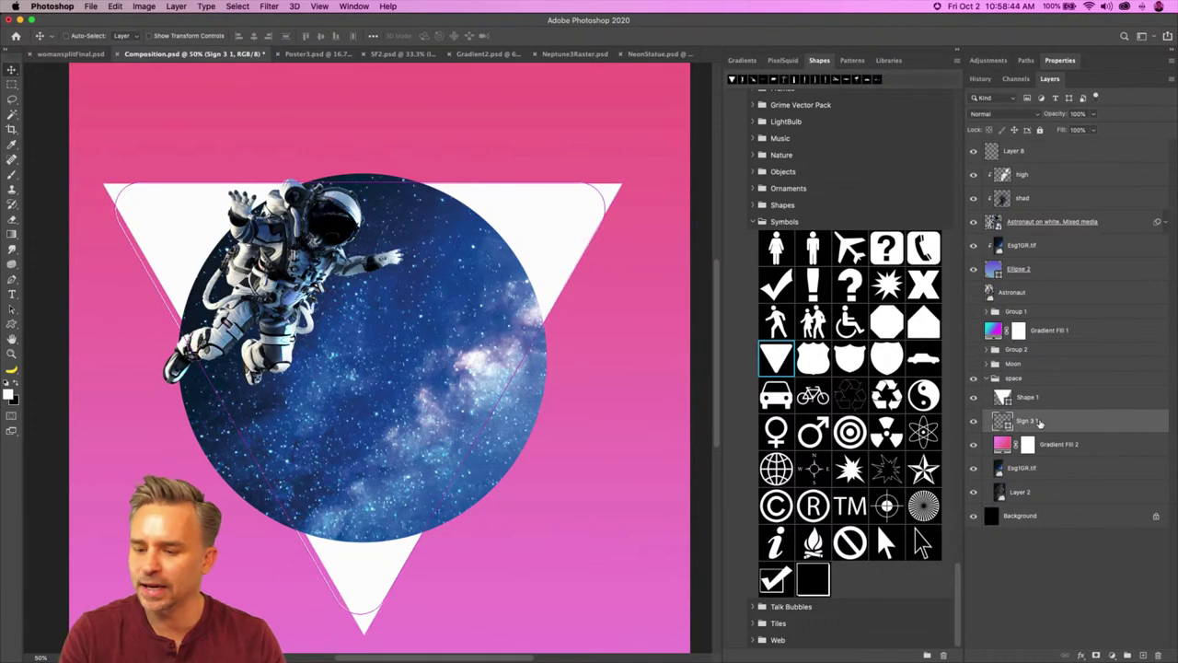
{"action": "key", "text": "BackSpace"}
Step: Remove the fill from the new triangle, Shape 1, and give it a white stroke
{"action": "left_click", "coordinate": [1042, 396]}
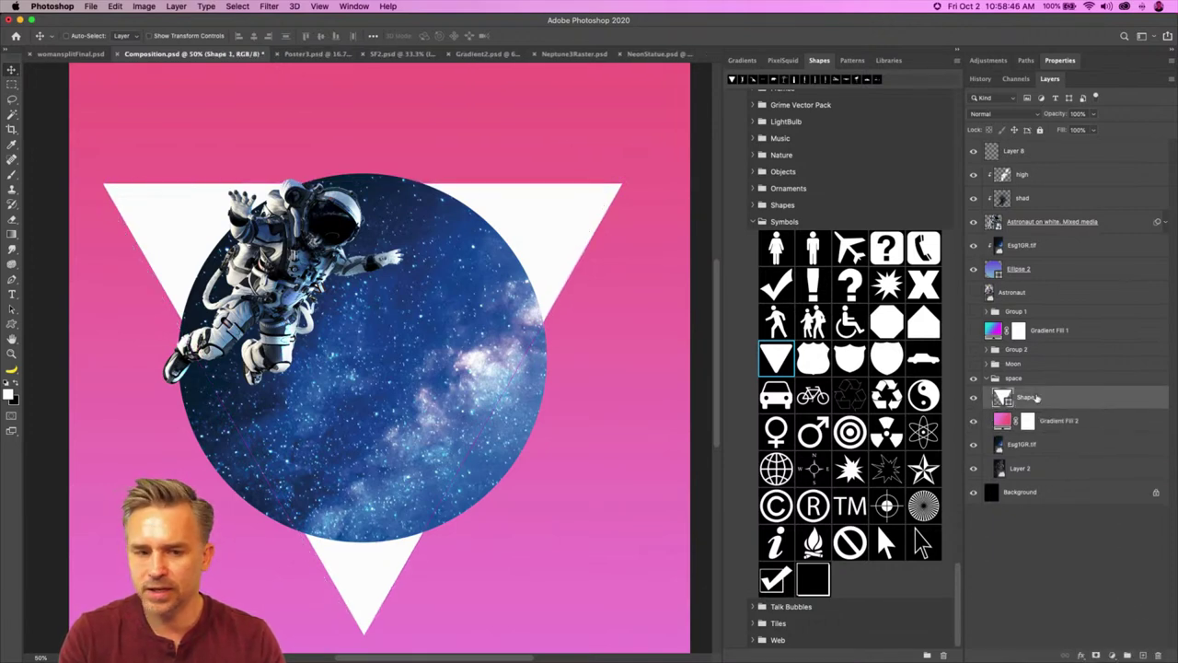
{"action": "key", "text": "u"}
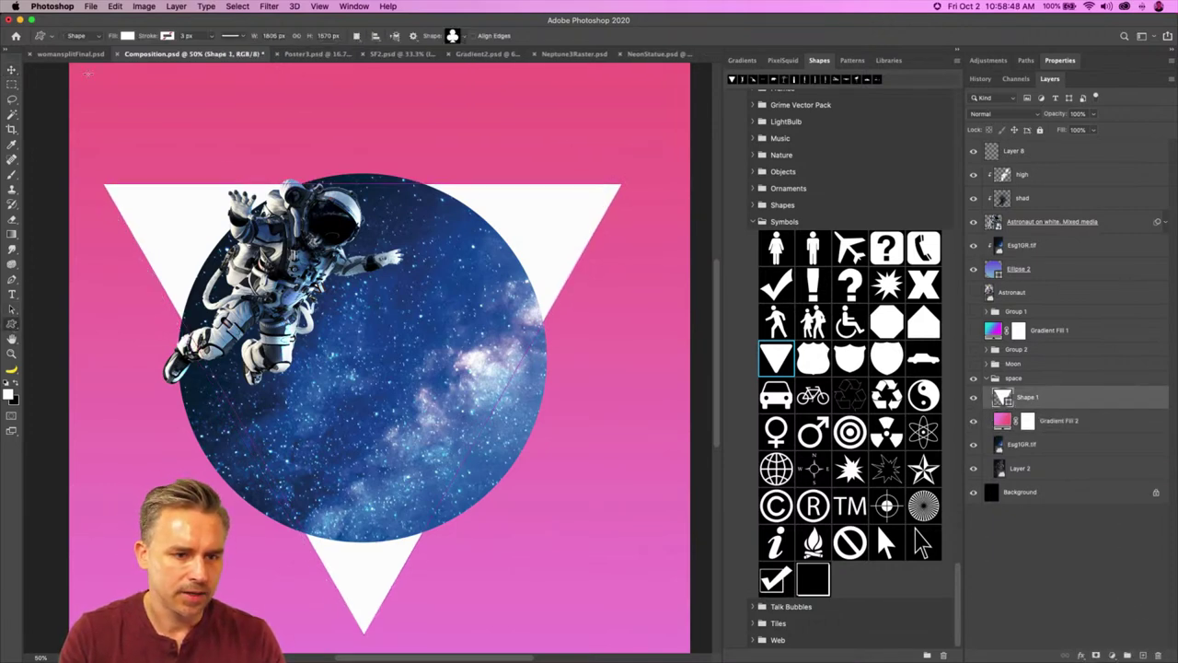
{"action": "left_click", "coordinate": [128, 36]}
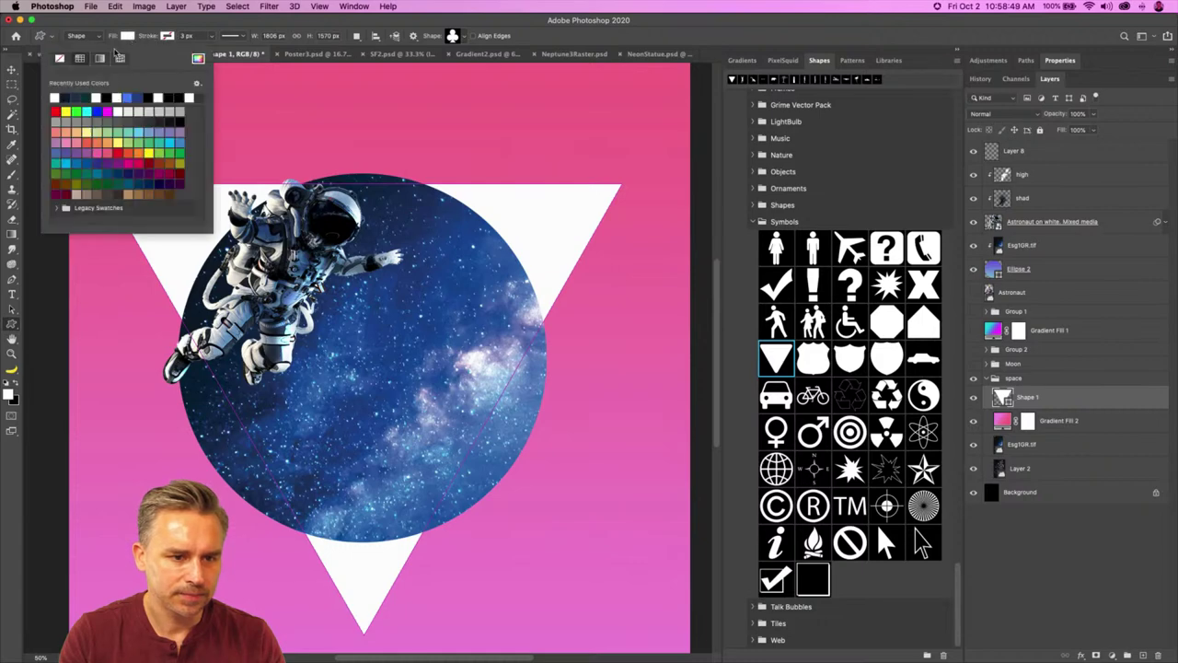
{"action": "left_click", "coordinate": [58, 58]}
{"action": "left_click", "coordinate": [166, 36]}
{"action": "left_click", "coordinate": [95, 97]}
{"action": "left_click", "coordinate": [293, 35]}
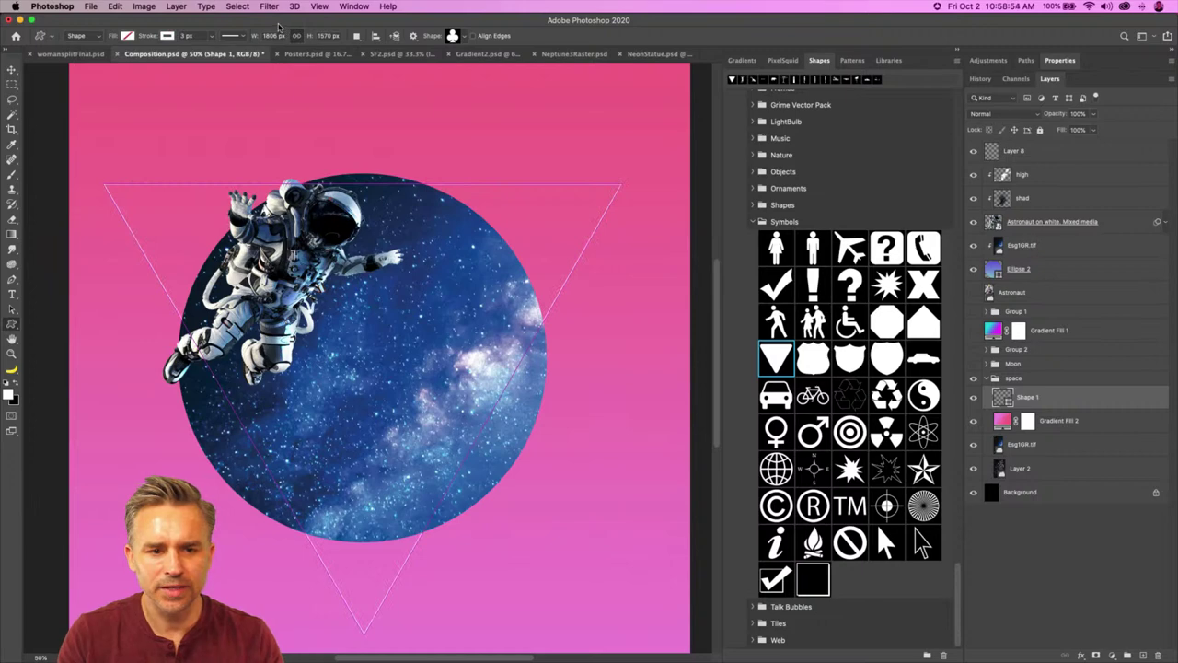
{"action": "left_click", "coordinate": [10, 69]}
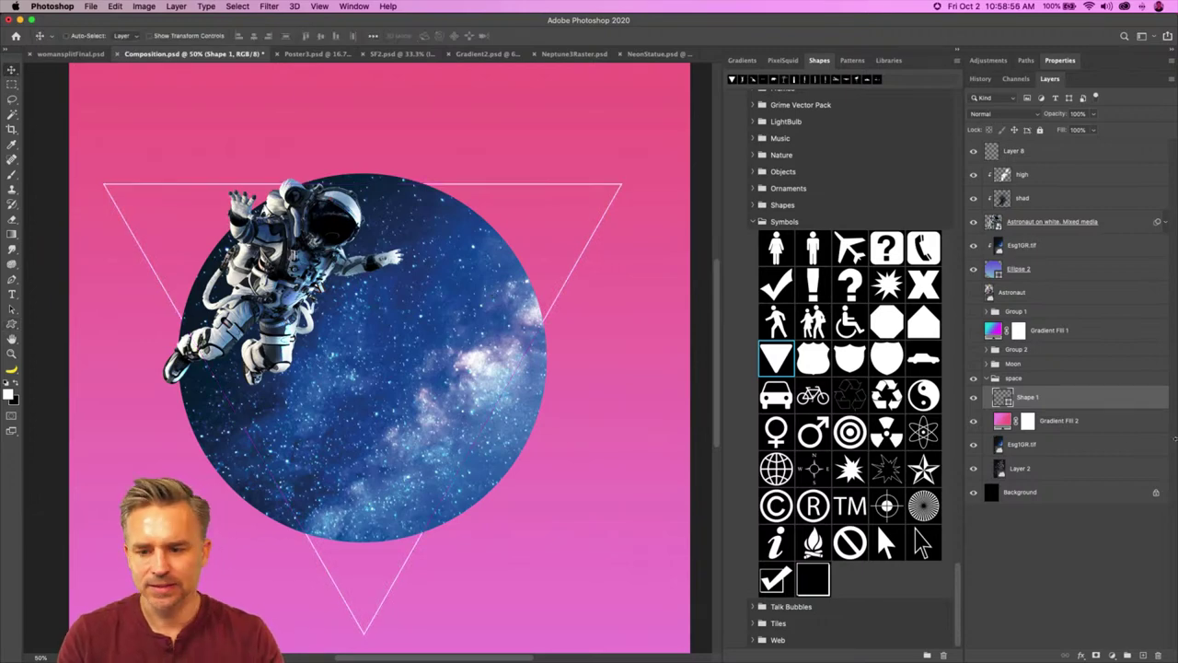
Step: Add a white Outer Glow layer style to the Shape 1 triangle with its opacity at 57%
{"action": "double_click", "coordinate": [1094, 398]}
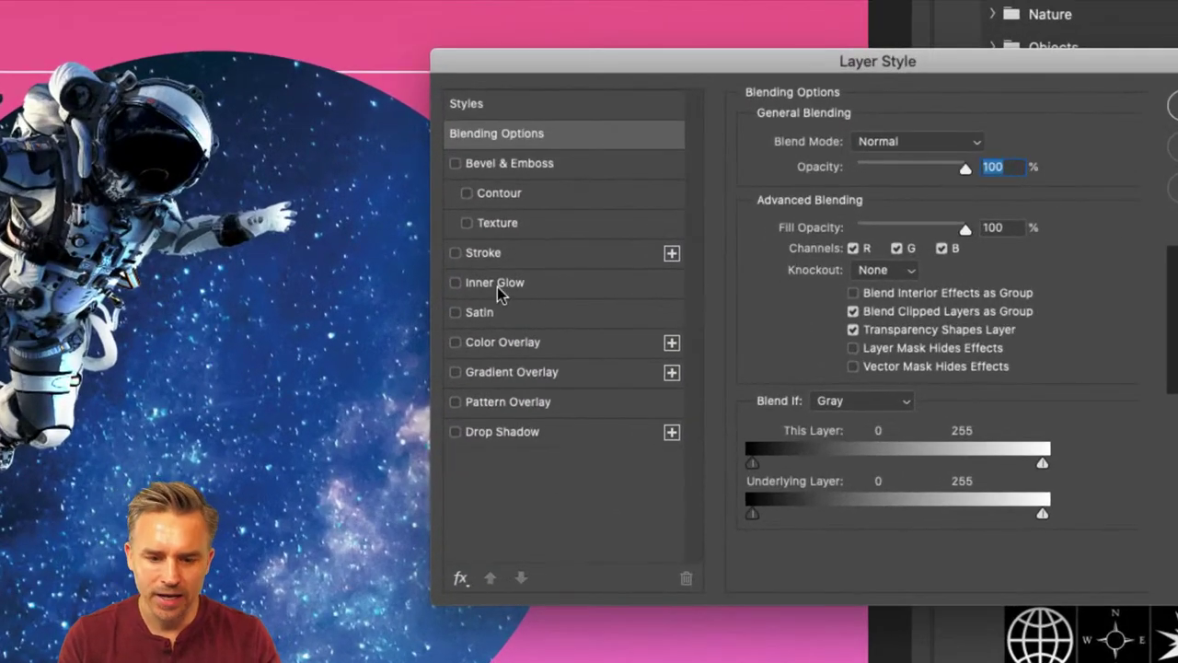
{"action": "left_click_drag", "start_coordinate": [506, 83], "coordinate": [506, 13]}
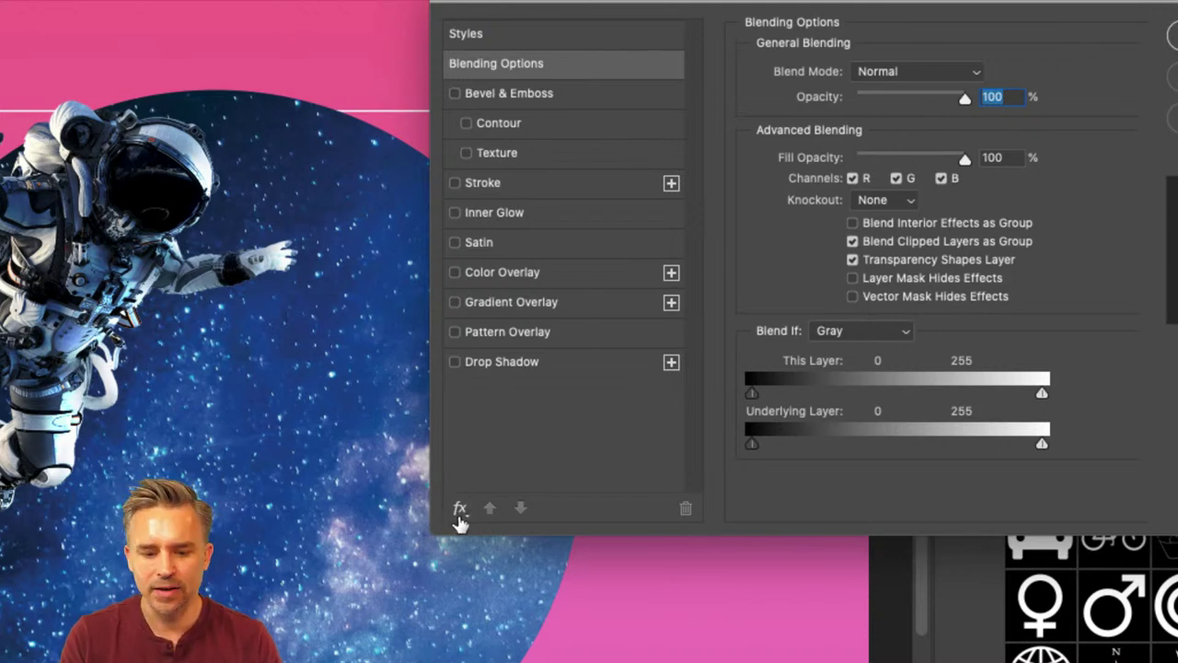
{"action": "left_click", "coordinate": [457, 512]}
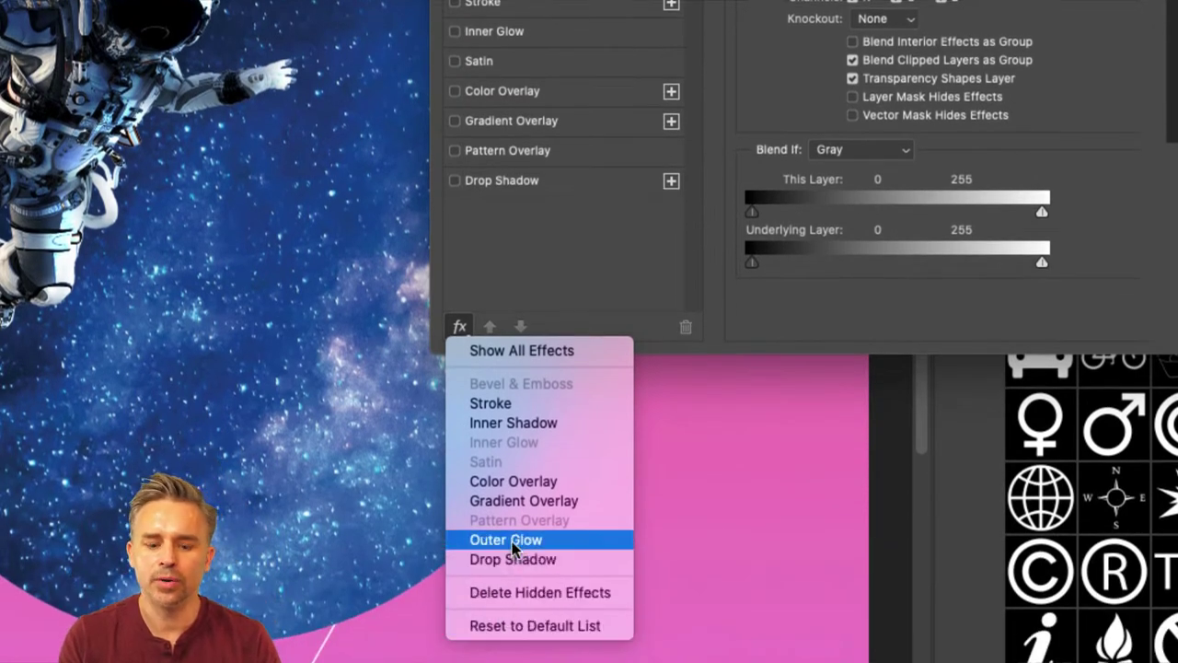
{"action": "left_click", "coordinate": [512, 541]}
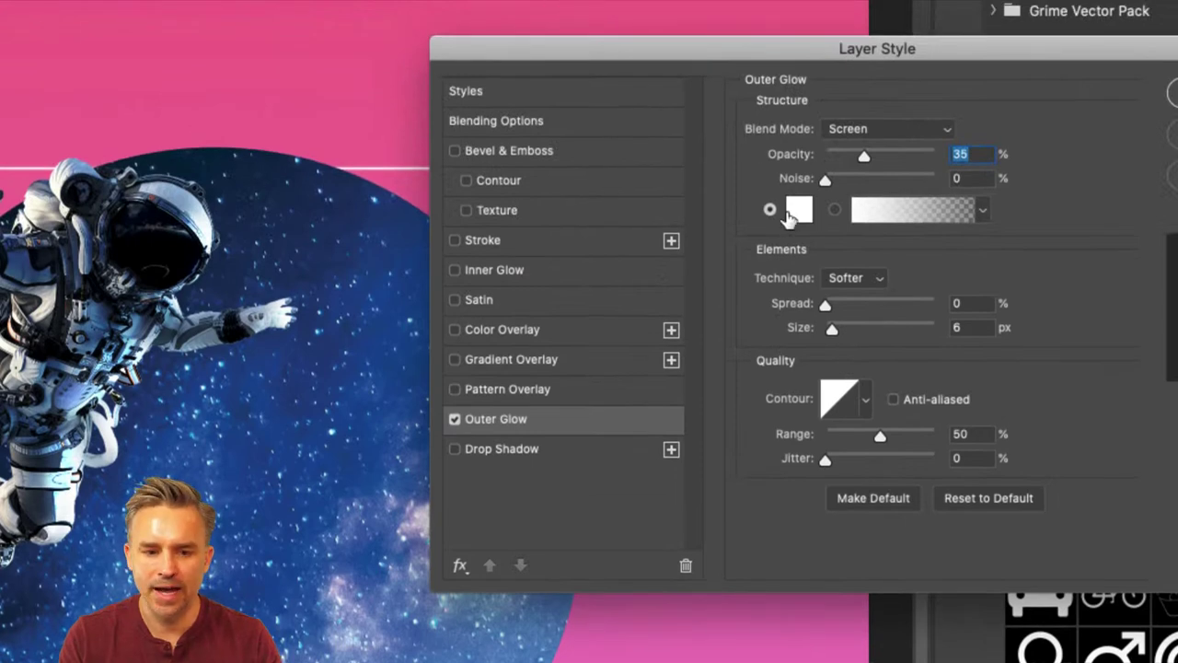
{"action": "left_click", "coordinate": [913, 156]}
{"action": "left_click", "coordinate": [935, 157]}
{"action": "left_click", "coordinate": [882, 156]}
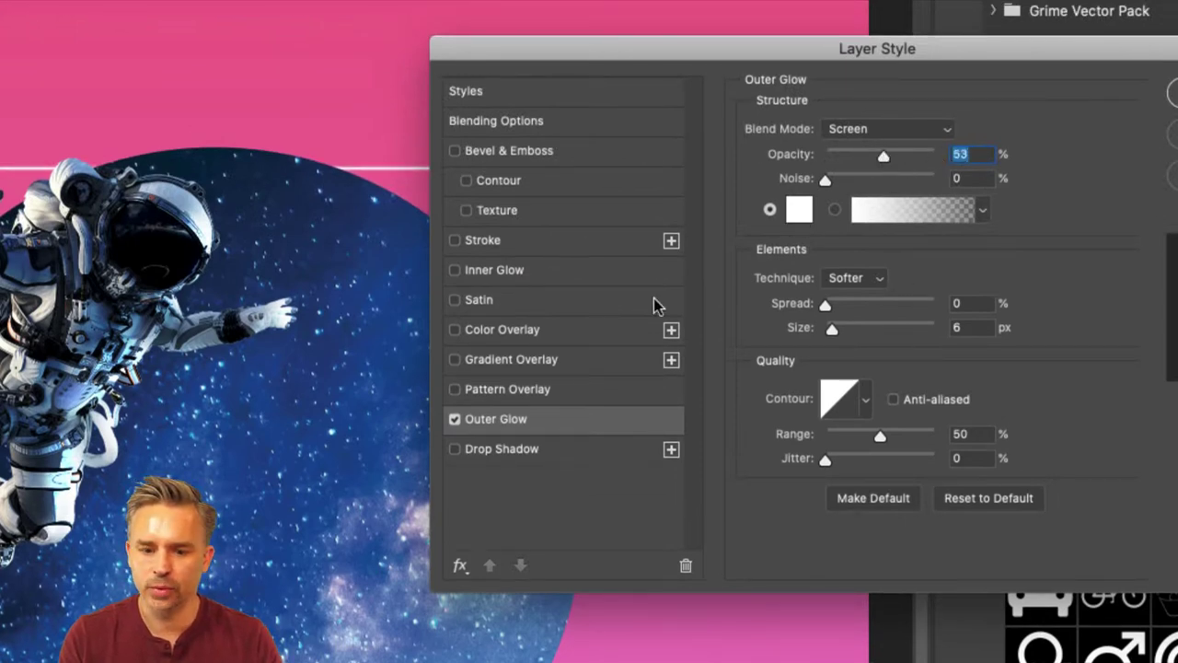
{"action": "left_click_drag", "start_coordinate": [881, 157], "coordinate": [888, 156]}
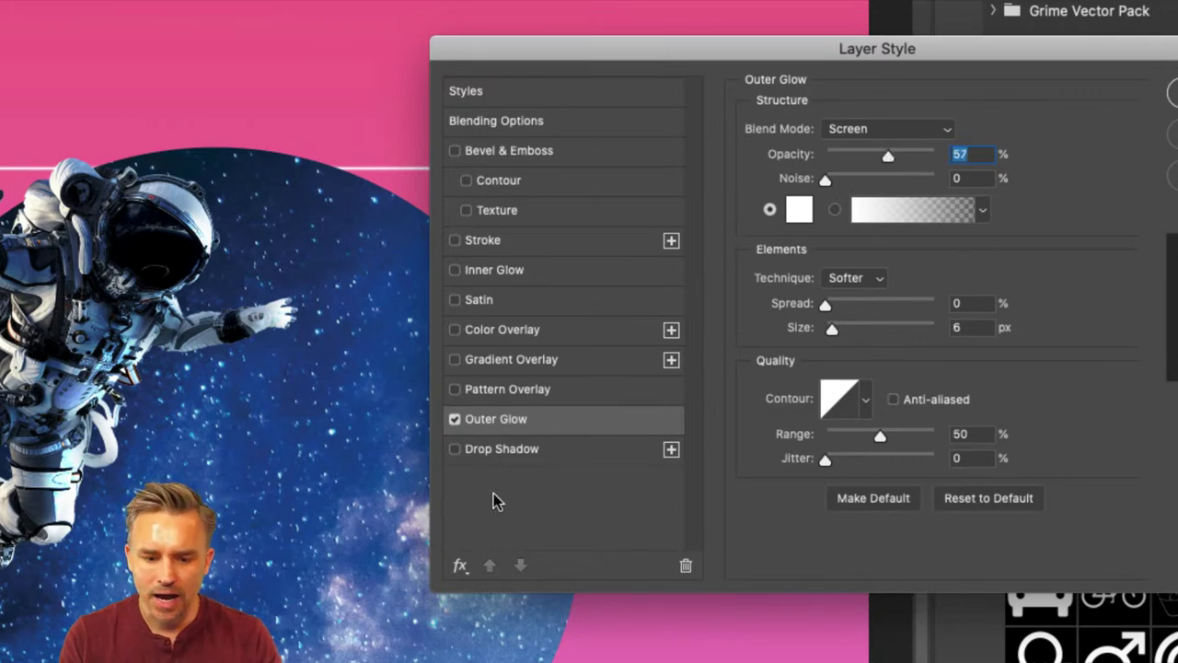
Step: Add a Drop Shadow to the triangle with distance 0 px, spread 21% and size 29 px
{"action": "left_click", "coordinate": [459, 565]}
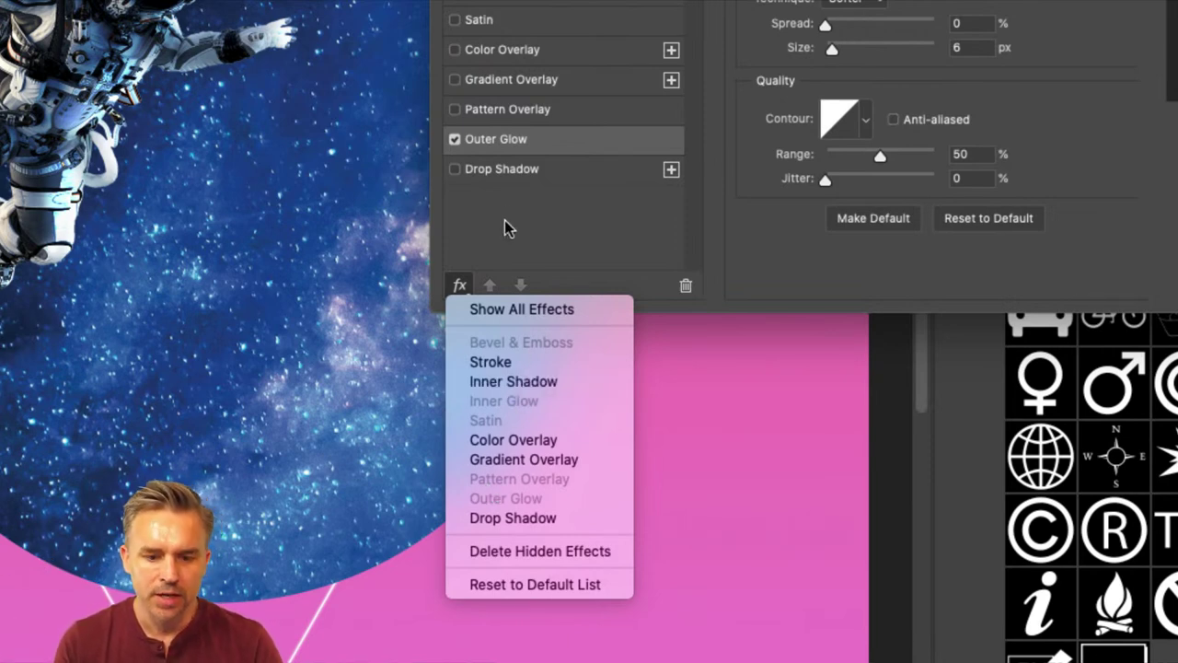
{"action": "left_click", "coordinate": [458, 175]}
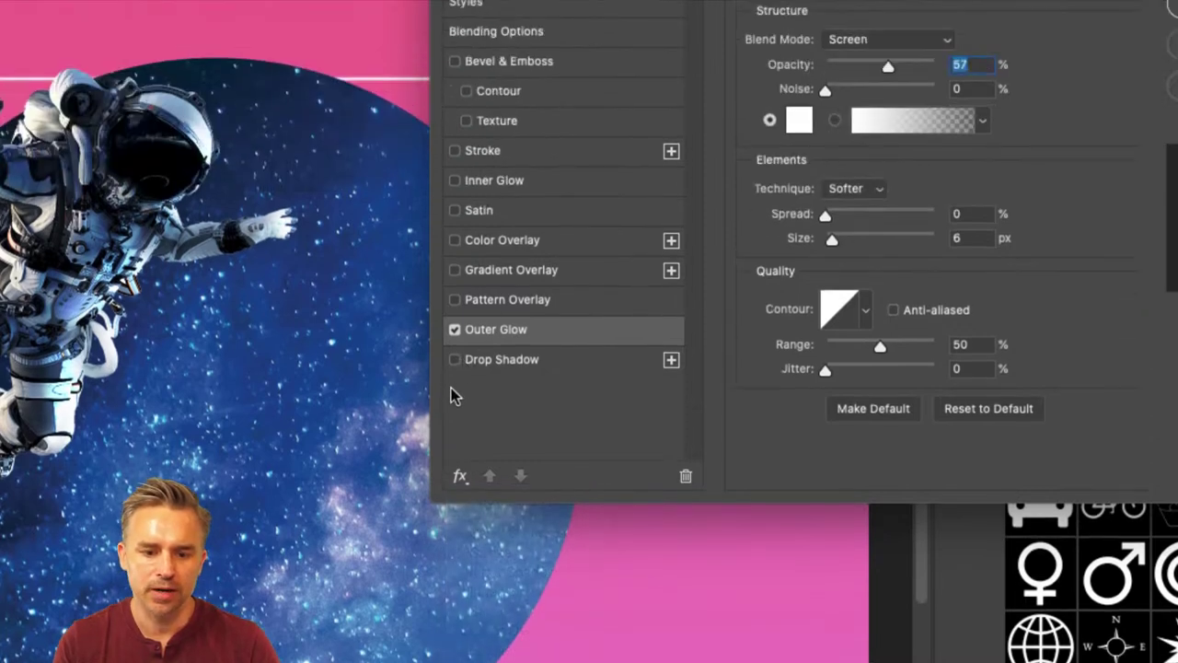
{"action": "left_click", "coordinate": [454, 362]}
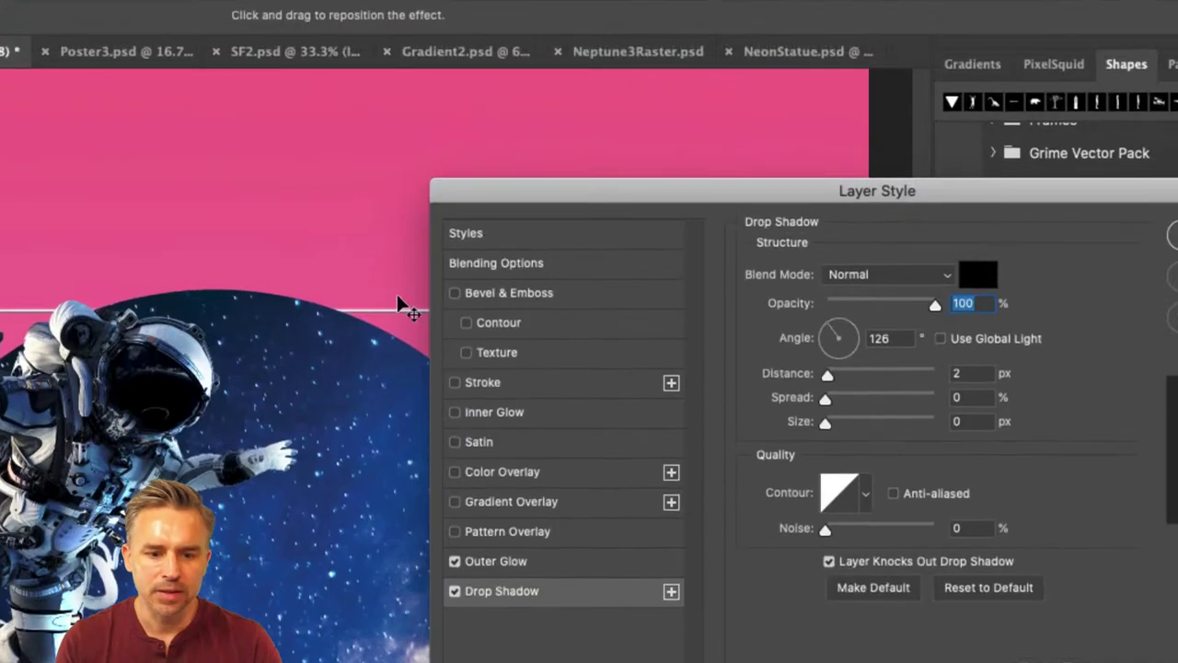
{"action": "left_click_drag", "start_coordinate": [504, 0], "coordinate": [485, 0]}
{"action": "left_click_drag", "start_coordinate": [485, 184], "coordinate": [400, 84]}
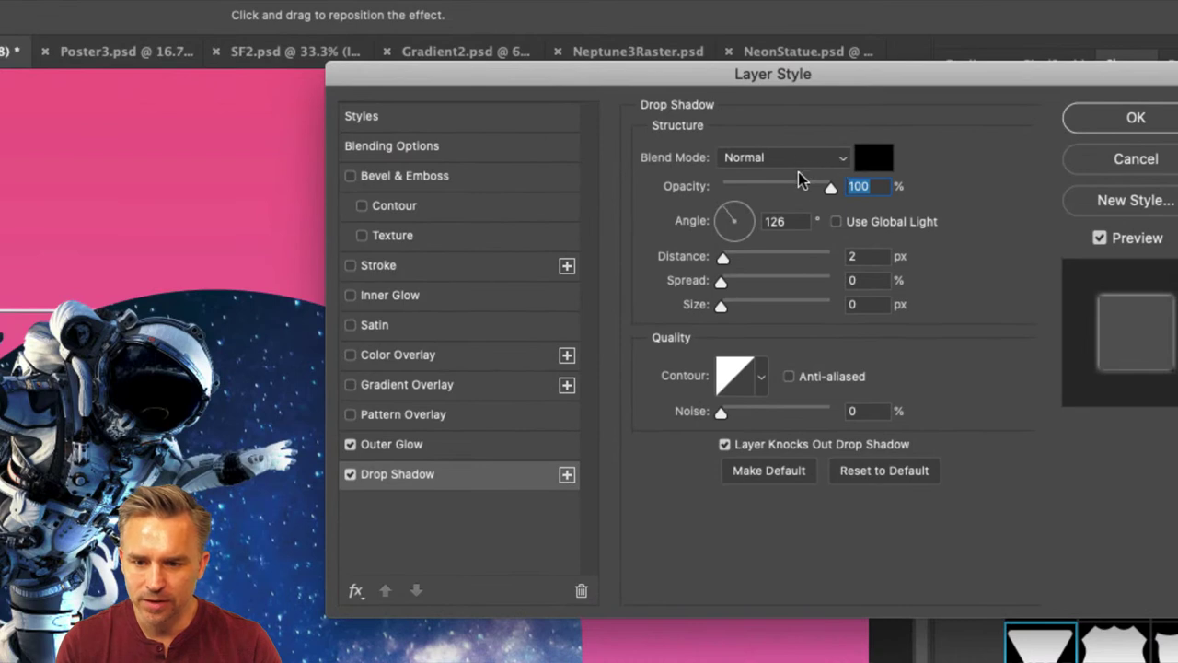
{"action": "left_click_drag", "start_coordinate": [587, 62], "coordinate": [768, 66]}
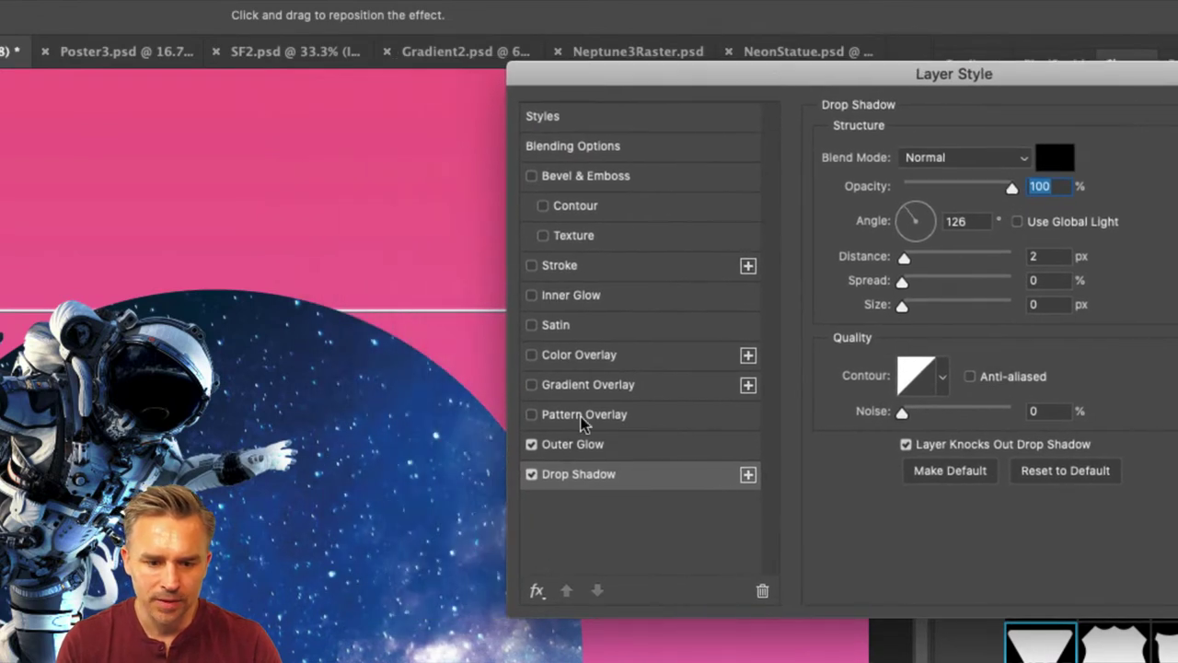
{"action": "left_click_drag", "start_coordinate": [934, 254], "coordinate": [943, 254]}
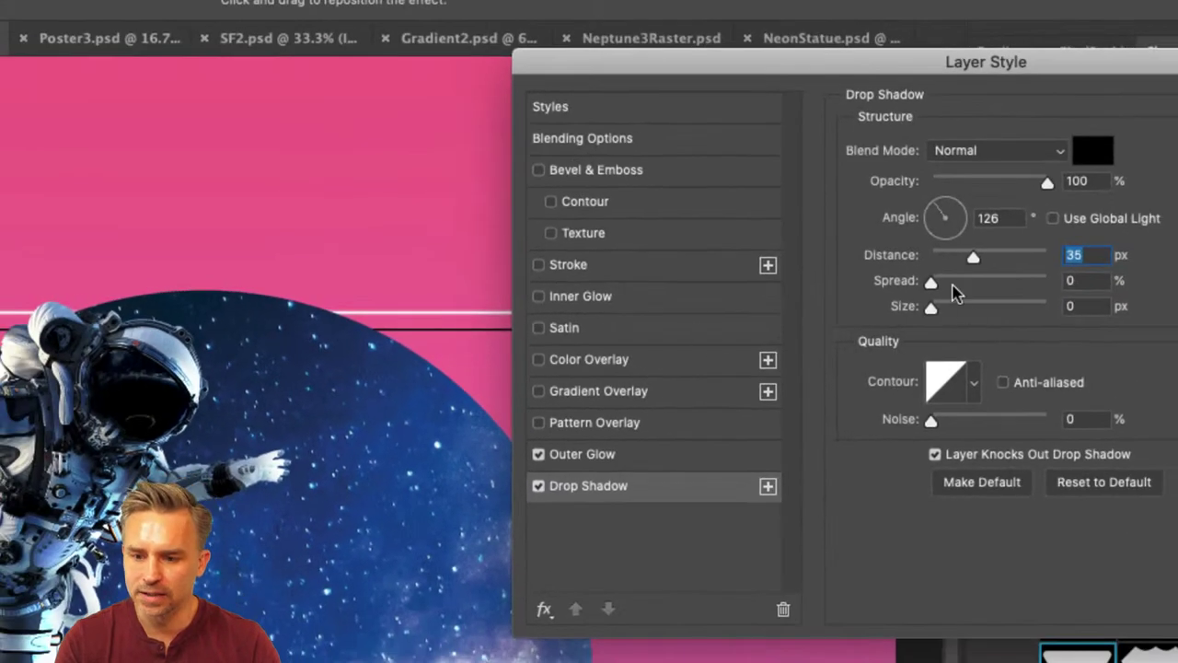
{"action": "left_click_drag", "start_coordinate": [954, 285], "coordinate": [925, 257]}
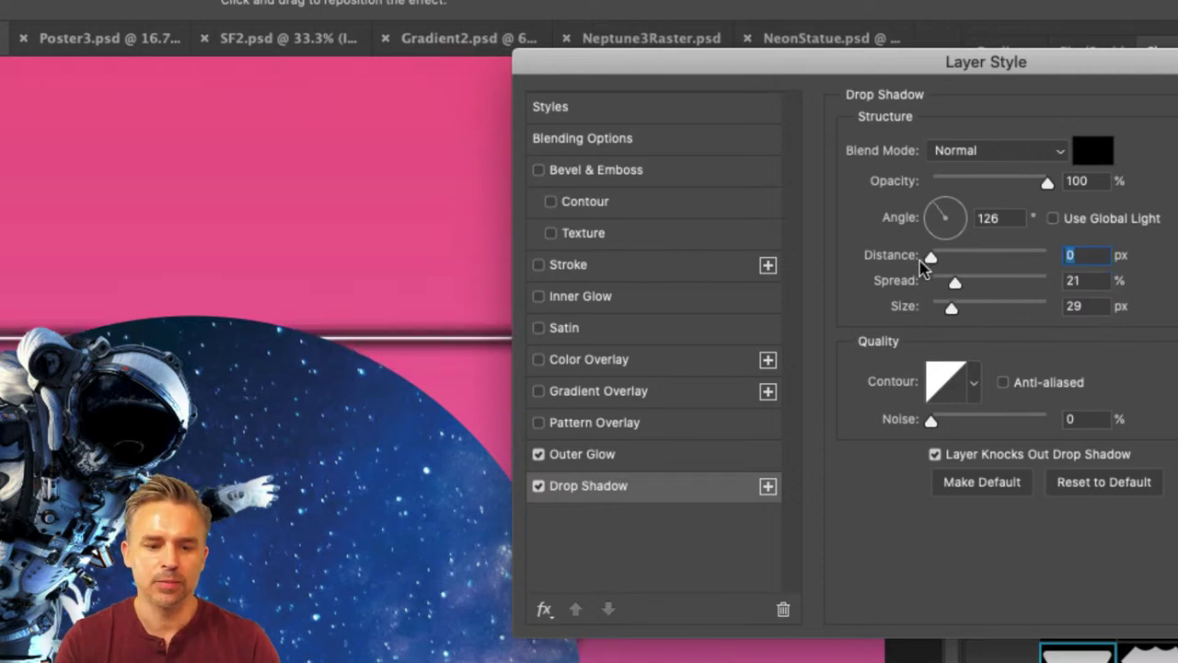
Step: Set the triangle's Drop Shadow color to light orange, #ffb787, and apply the layer styles
{"action": "left_click", "coordinate": [1082, 154]}
{"action": "left_click", "coordinate": [398, 201]}
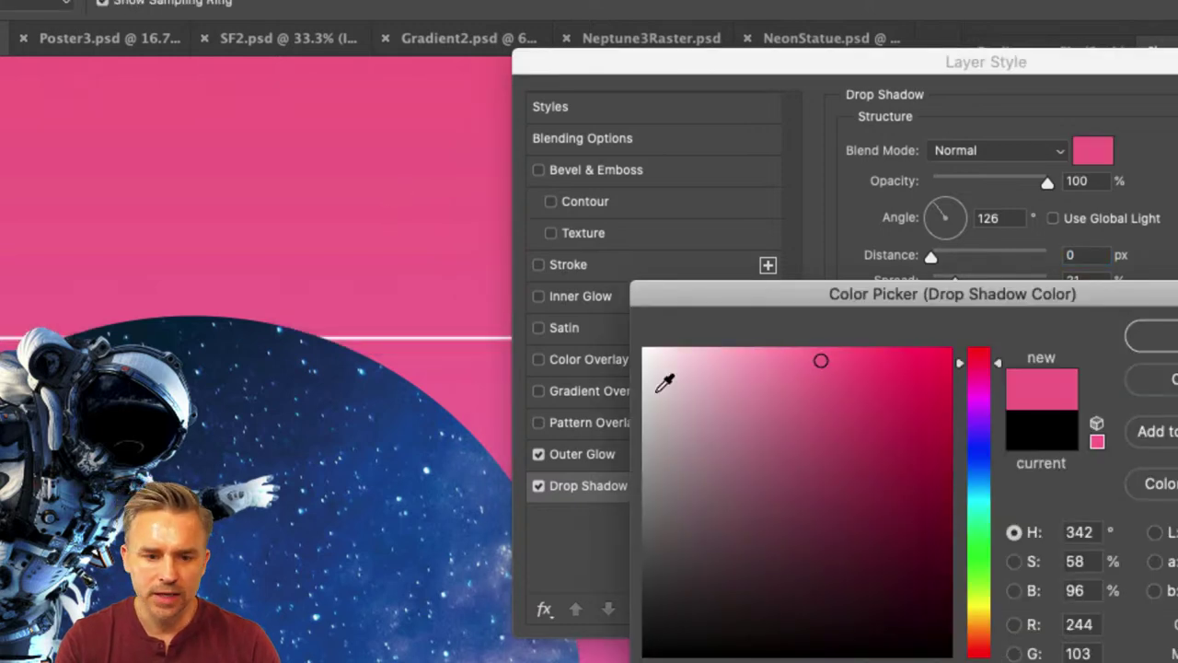
{"action": "left_click", "coordinate": [982, 603]}
{"action": "left_click", "coordinate": [889, 357]}
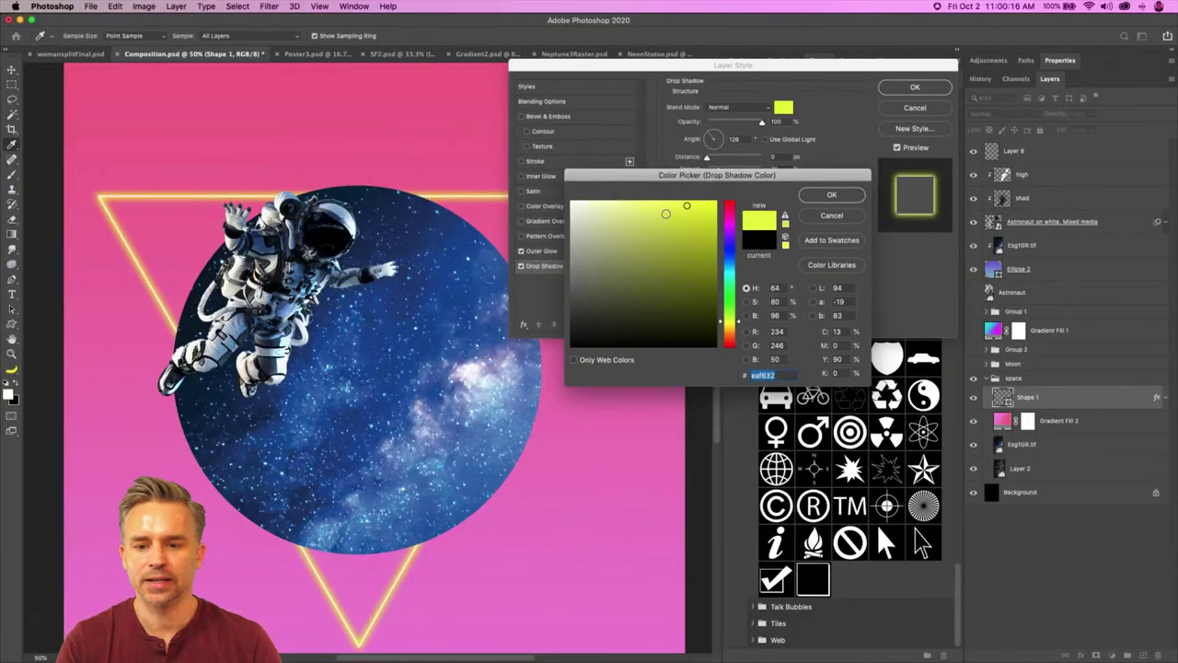
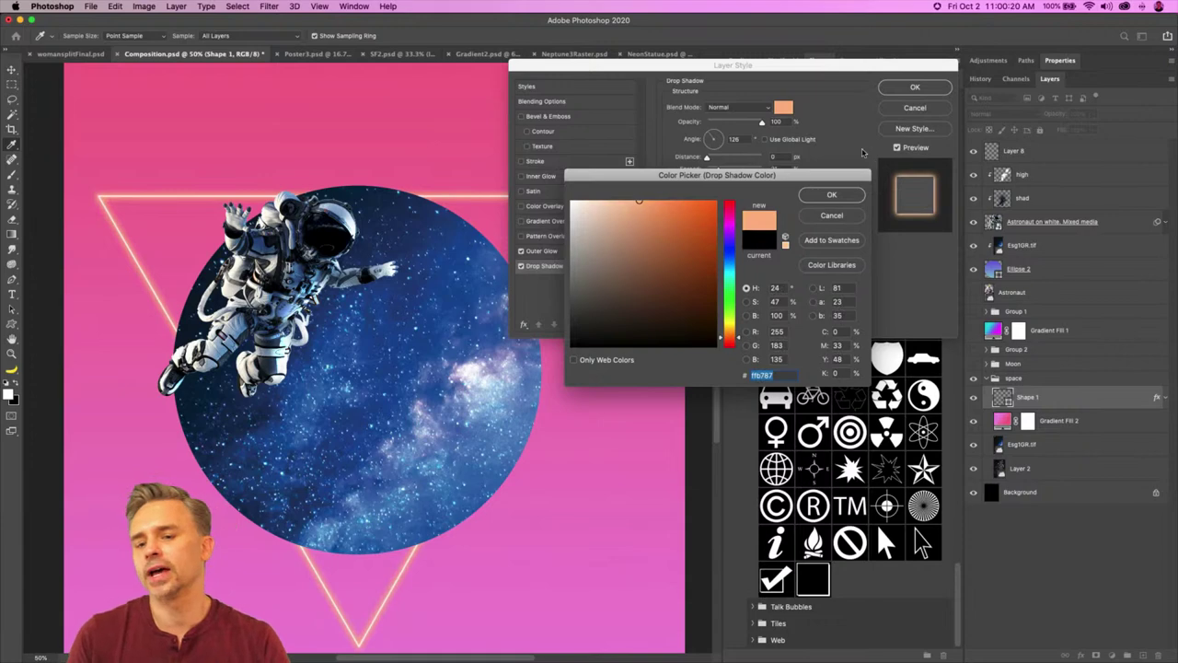
{"action": "left_click", "coordinate": [848, 199]}
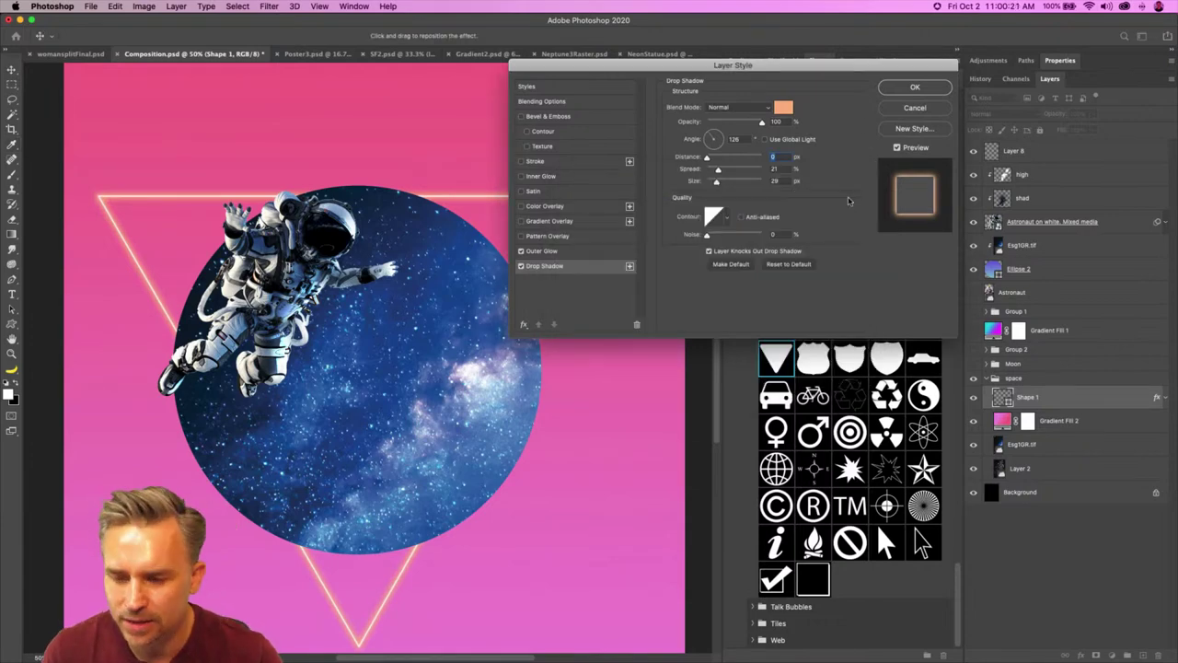
{"action": "left_click", "coordinate": [899, 89]}
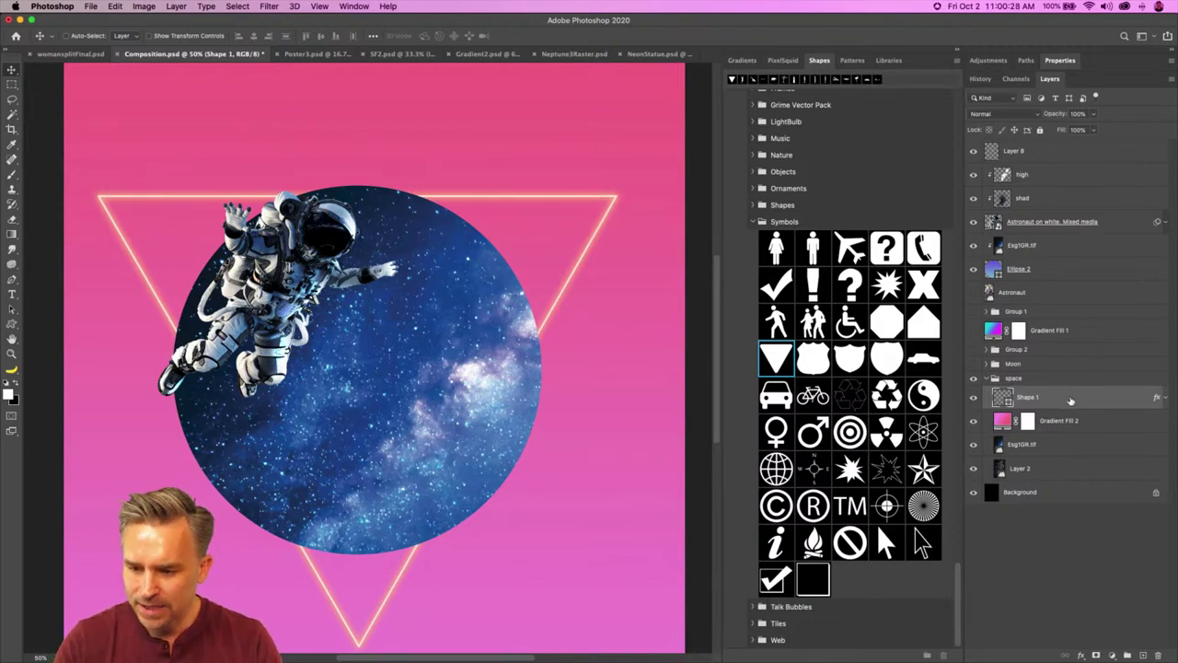
Step: Duplicate the Shape 1 triangle layer and place the copy above the astronaut's high layer, directly below Layer 8
{"action": "key", "text": "super+j"}
{"action": "left_click_drag", "start_coordinate": [1067, 397], "coordinate": [1060, 164]}
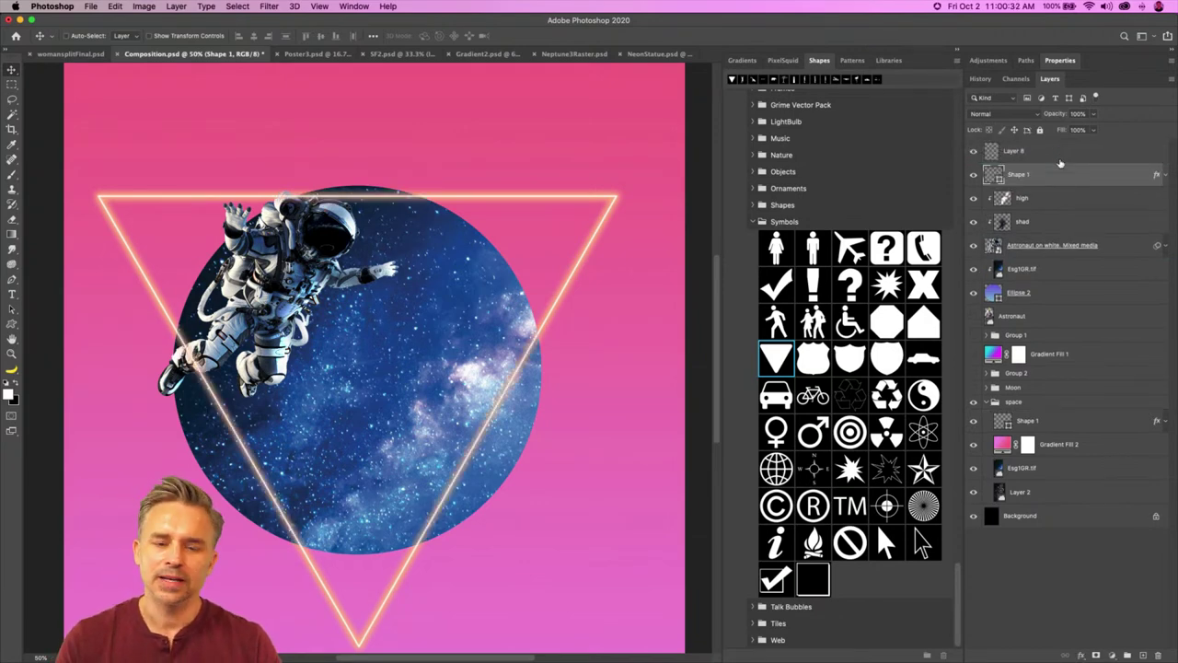
{"action": "left_click", "coordinate": [973, 175]}
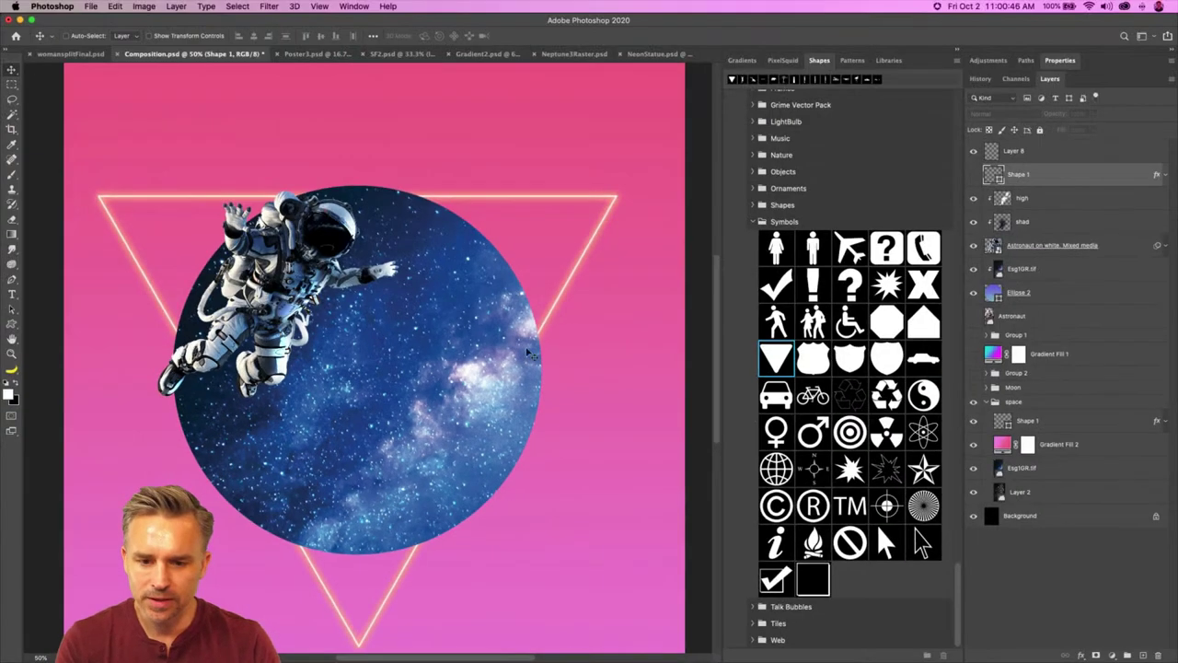
{"action": "left_click", "coordinate": [973, 175]}
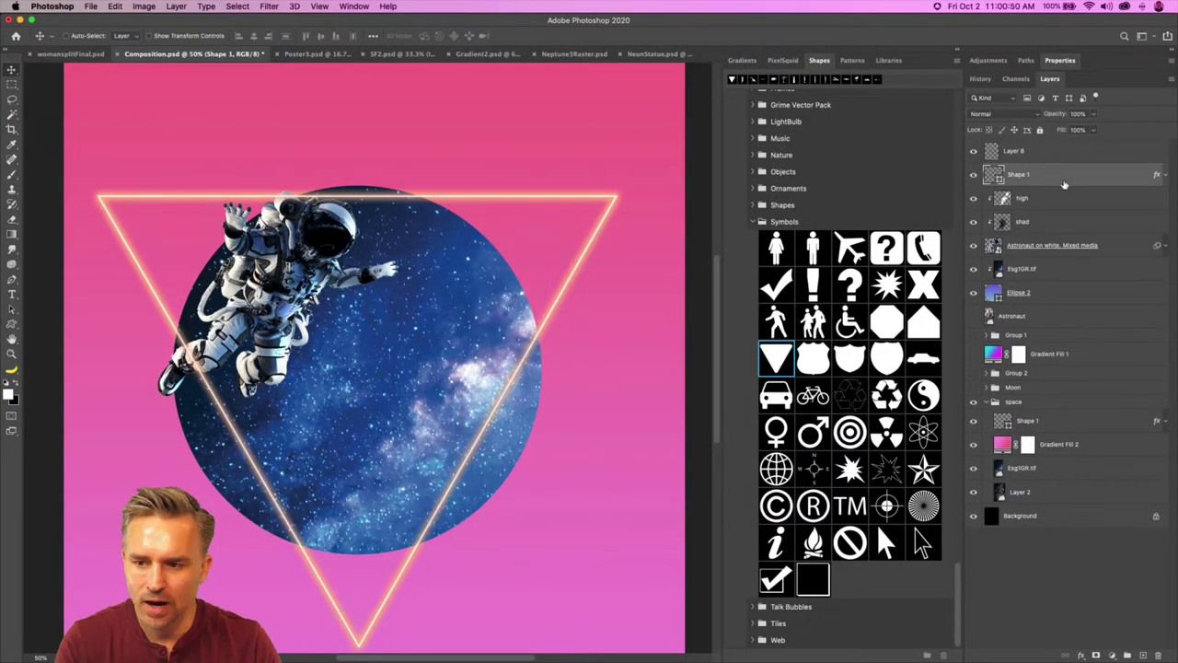
Step: Add an inverted, black layer mask to the upper Shape 1 and paint white to reveal the triangle's right edge over the circle
{"action": "left_click", "coordinate": [1095, 656]}
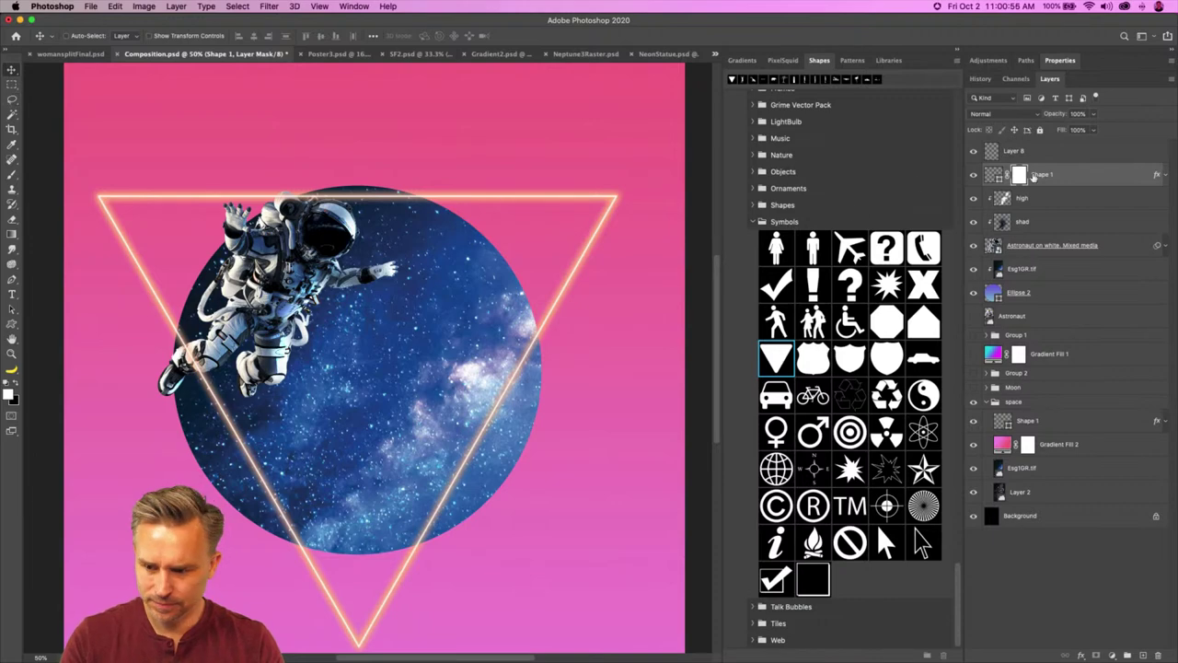
{"action": "key", "text": "super+i"}
{"action": "key", "text": "b"}
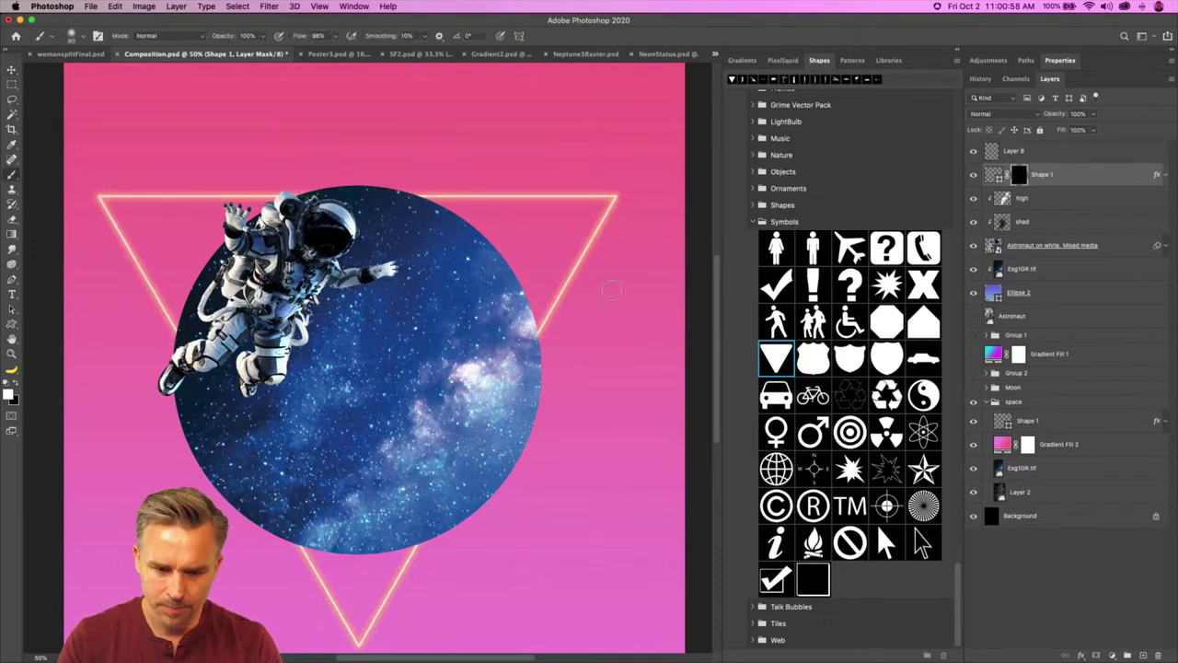
{"action": "mouse_move", "coordinate": [541, 318]}
{"action": "left_mouse_down"}
{"action": "mouse_move", "coordinate": [414, 504]}
{"action": "mouse_move", "coordinate": [416, 551]}
{"action": "left_mouse_up"}
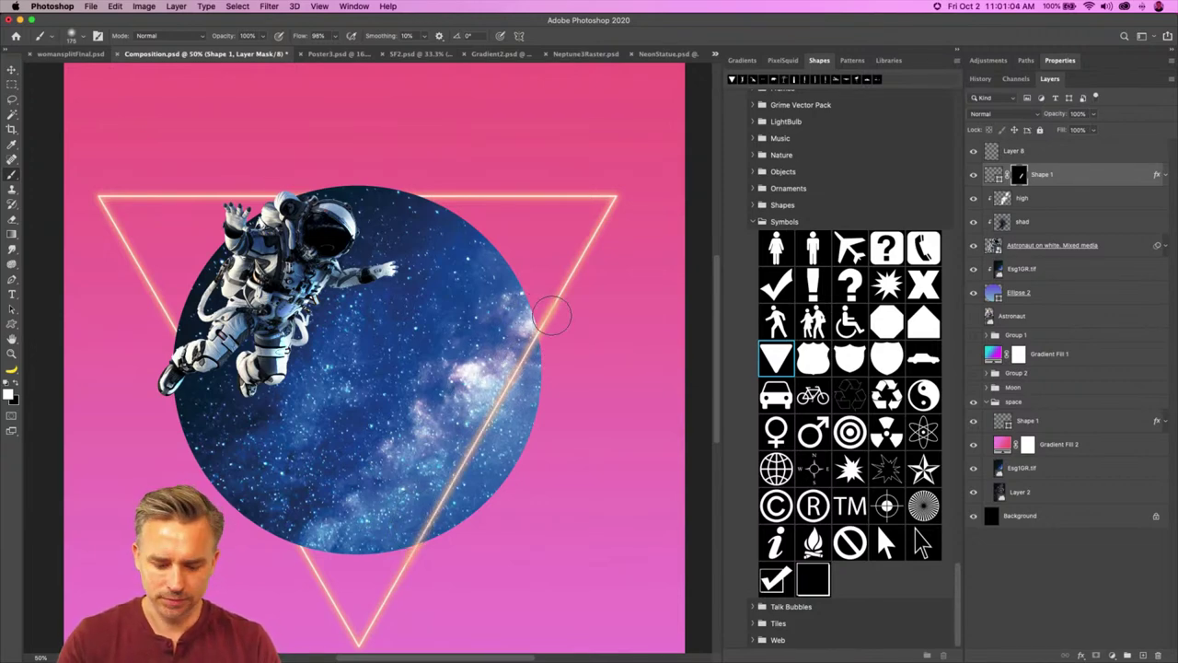
{"action": "key", "text": "x"}
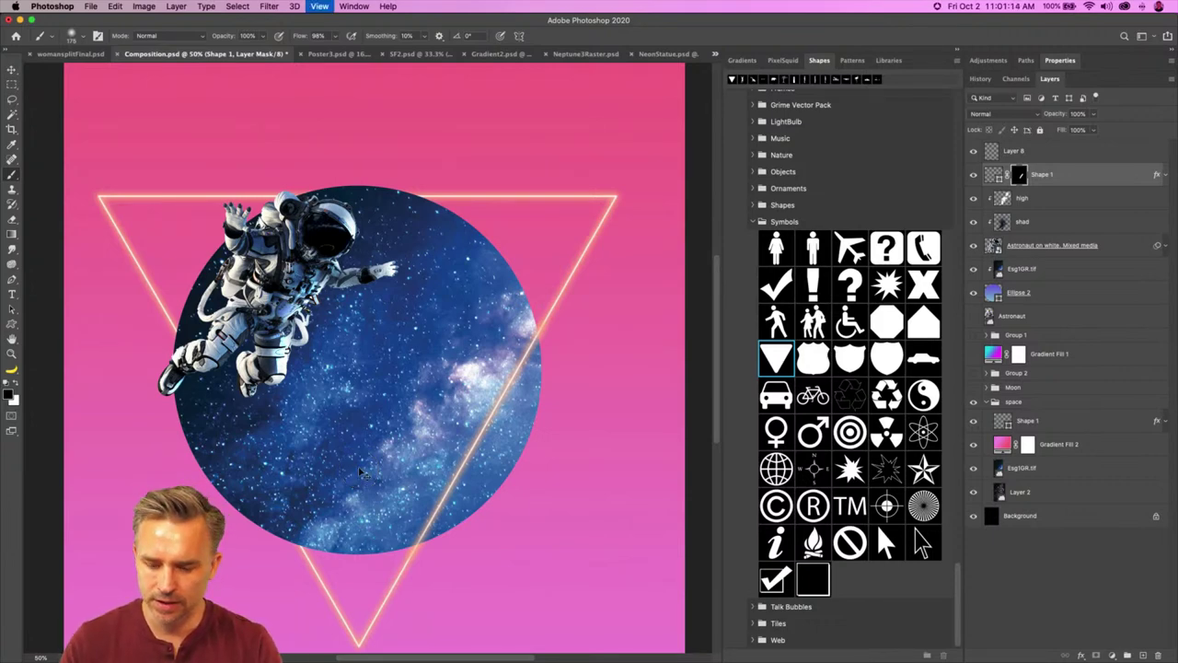
Step: Save the composition, then save it on the computer under the new name Composition2.psd
{"action": "key", "text": "super+minus"}
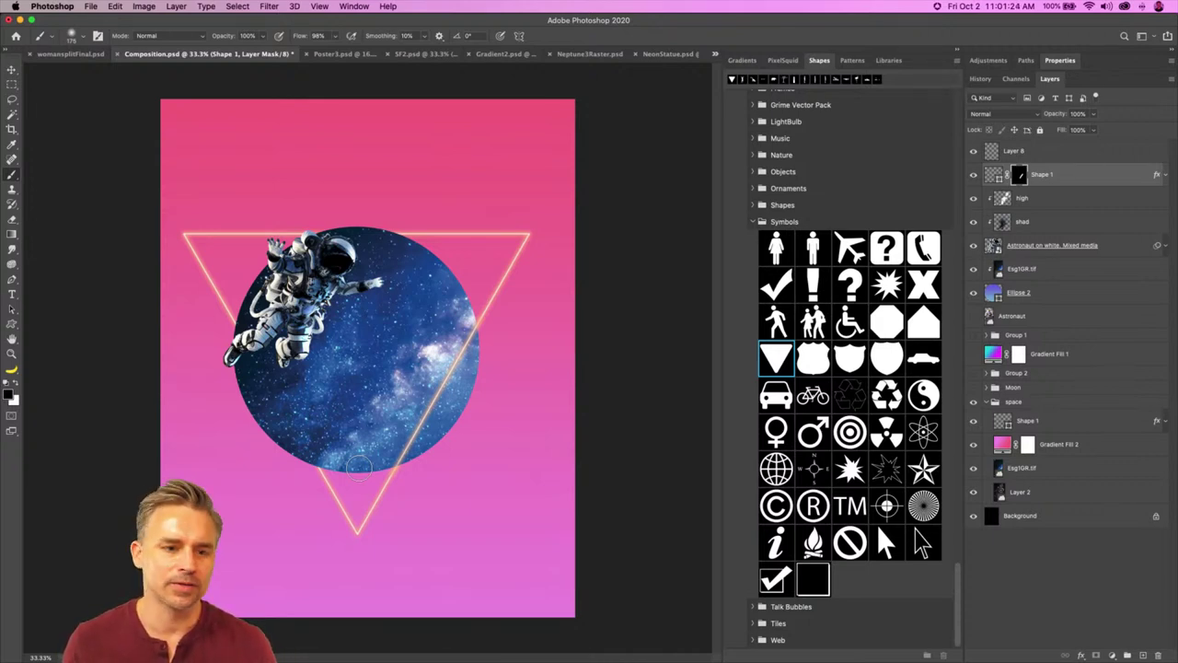
{"action": "key", "text": "super+s"}
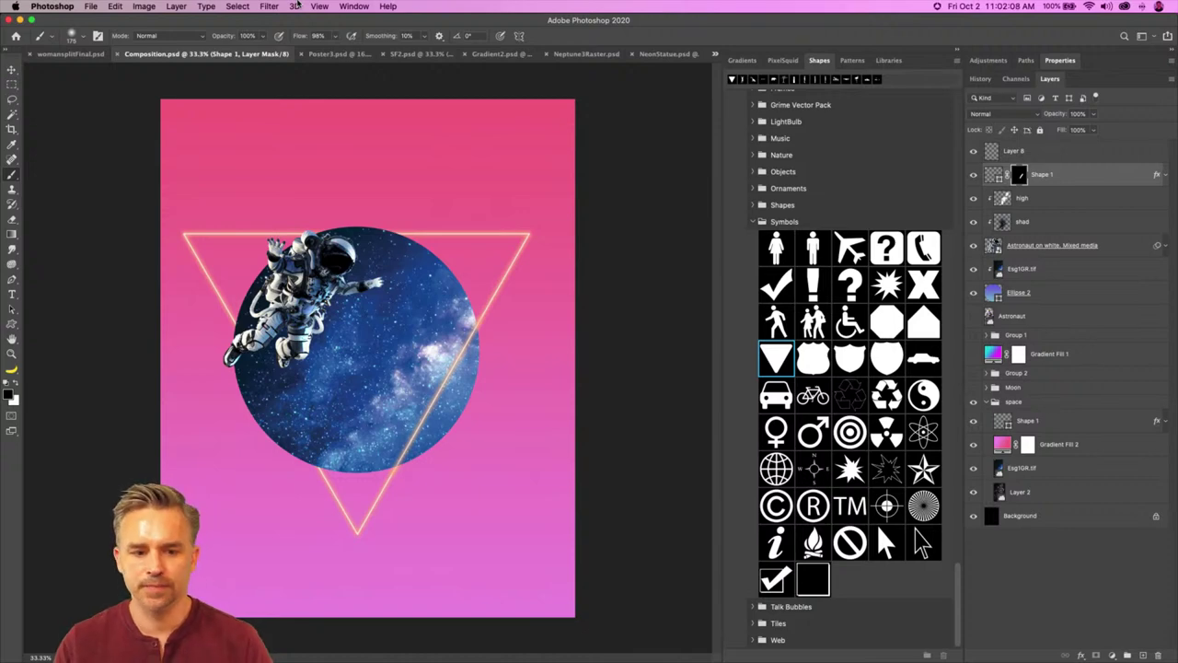
{"action": "left_click", "coordinate": [90, 6]}
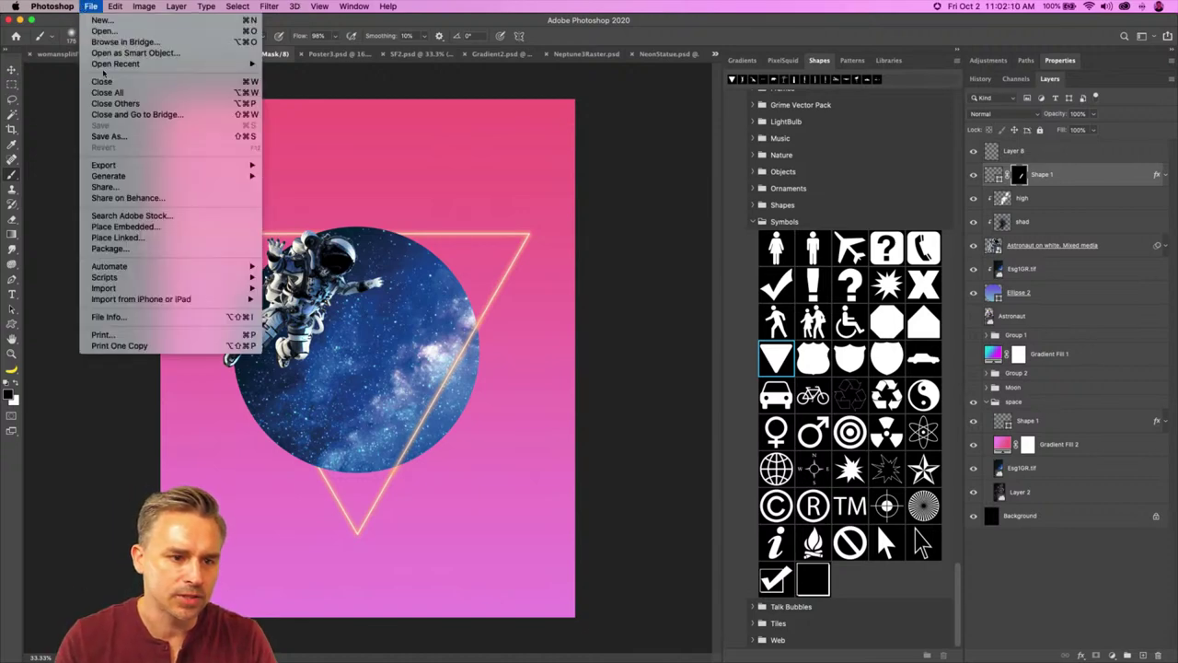
{"action": "left_click", "coordinate": [102, 137]}
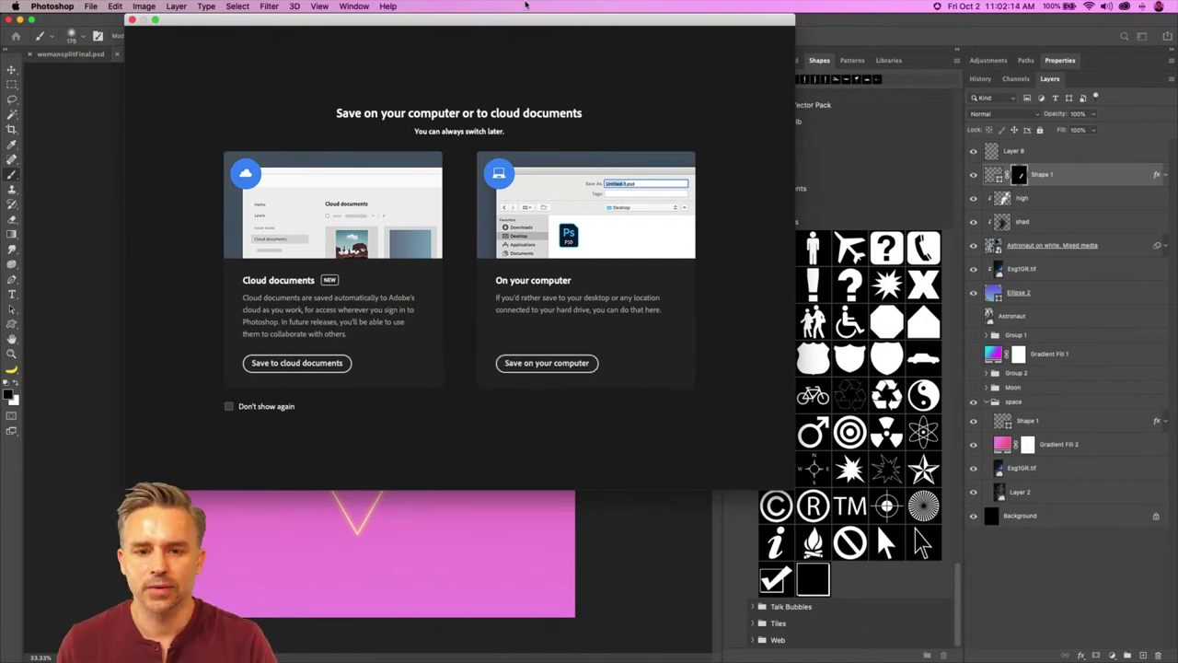
{"action": "left_click", "coordinate": [539, 366]}
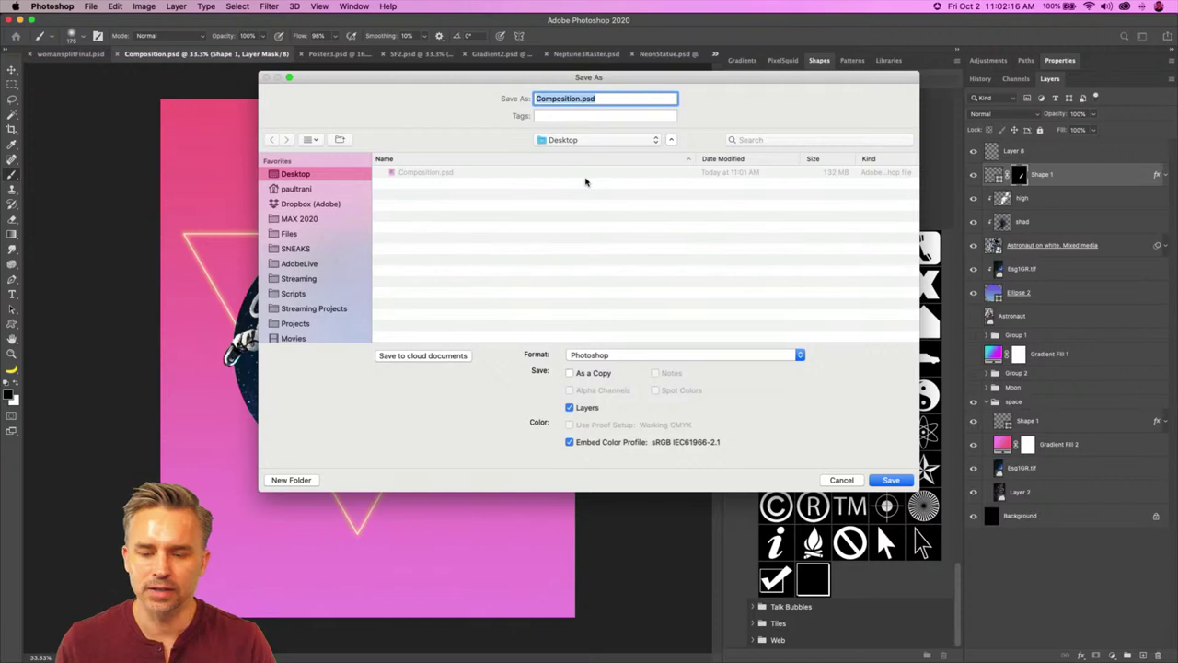
{"action": "left_click", "coordinate": [578, 100]}
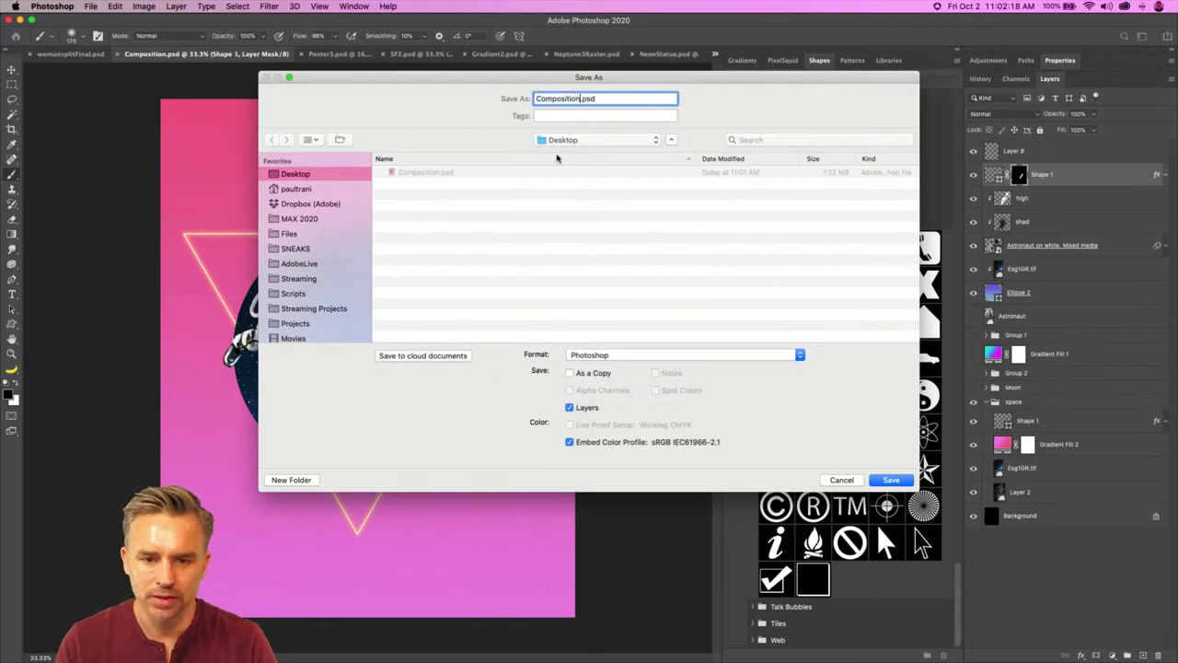
{"action": "type", "text": "2"}
{"action": "key", "text": "Return"}
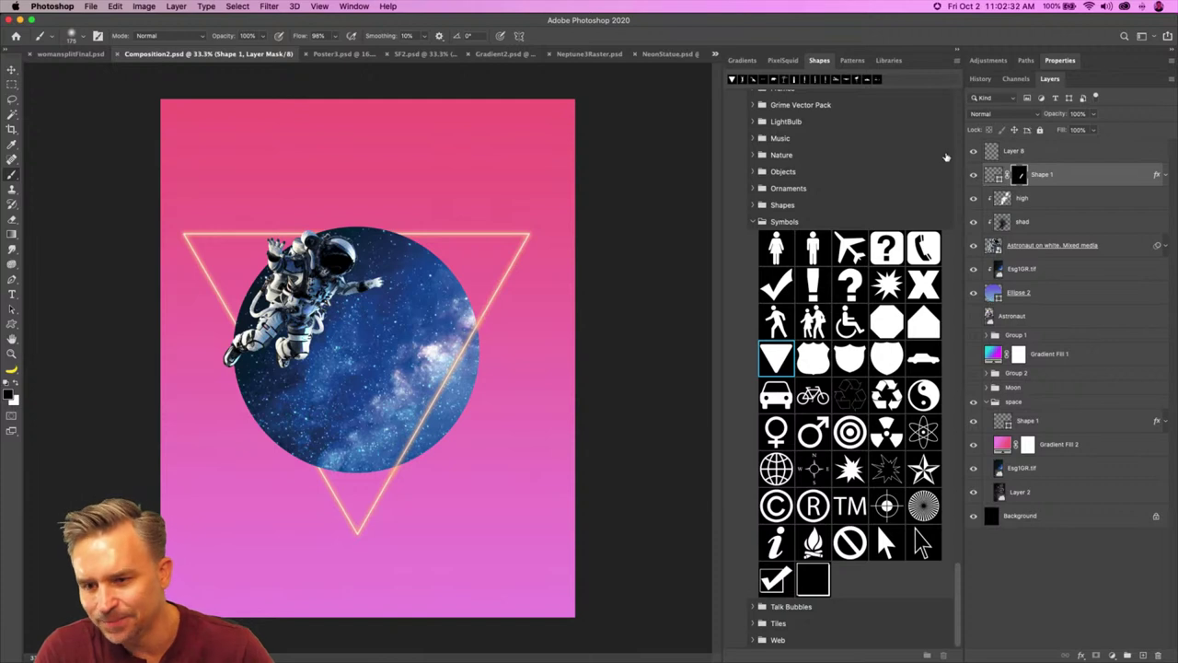
Step: Hide the upper Shape 1, astronaut and space circle layers, then show and select Group 2 with the woman's portrait
{"action": "left_click_drag", "start_coordinate": [975, 175], "coordinate": [978, 390]}
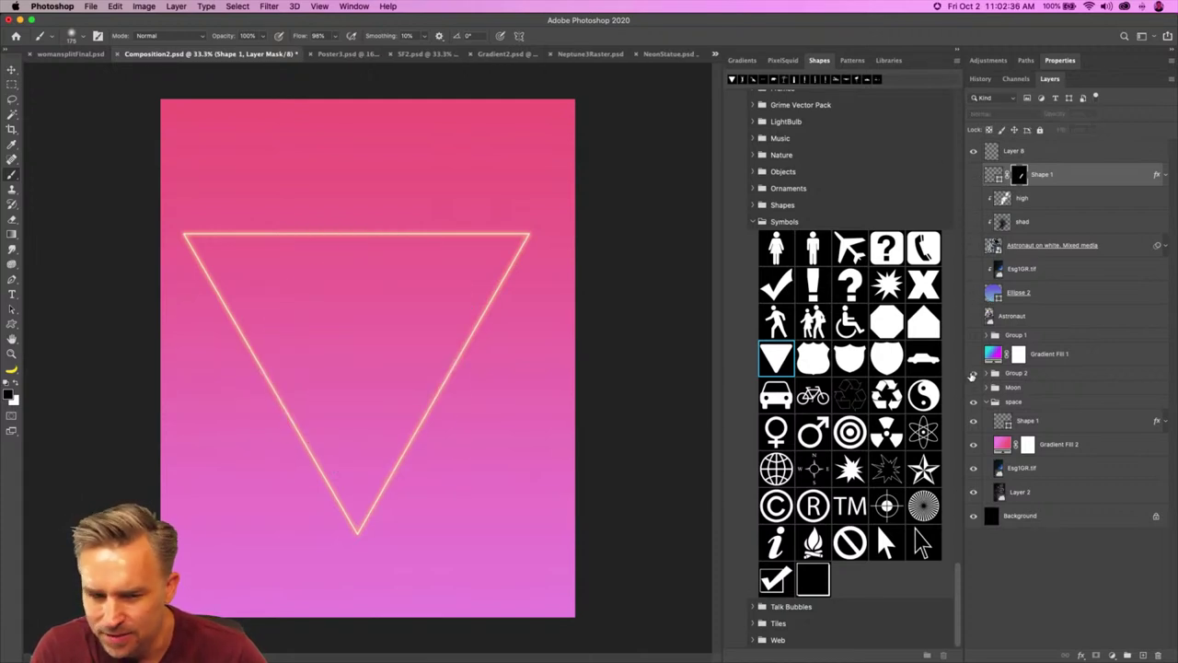
{"action": "left_click", "coordinate": [972, 372]}
{"action": "key", "text": "super+alt+shift+a"}
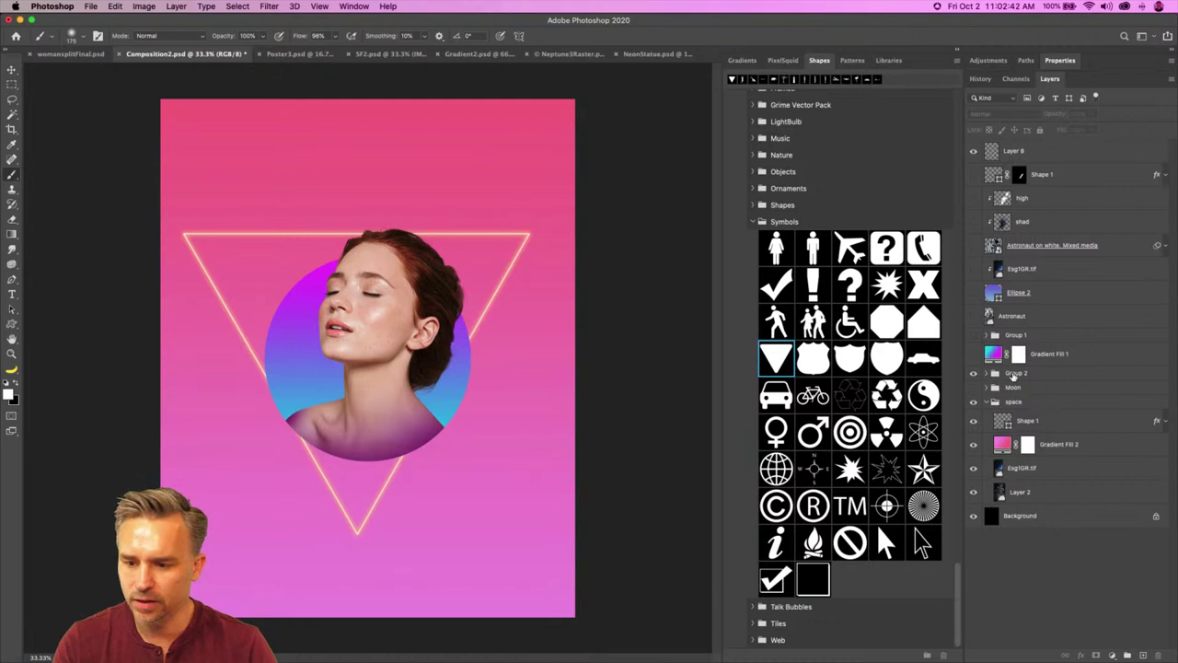
{"action": "left_click", "coordinate": [1020, 375]}
{"action": "key", "text": "super+t"}
{"action": "left_click_drag", "start_coordinate": [170, 225], "coordinate": [79, 118]}
{"action": "key", "text": "super+z"}
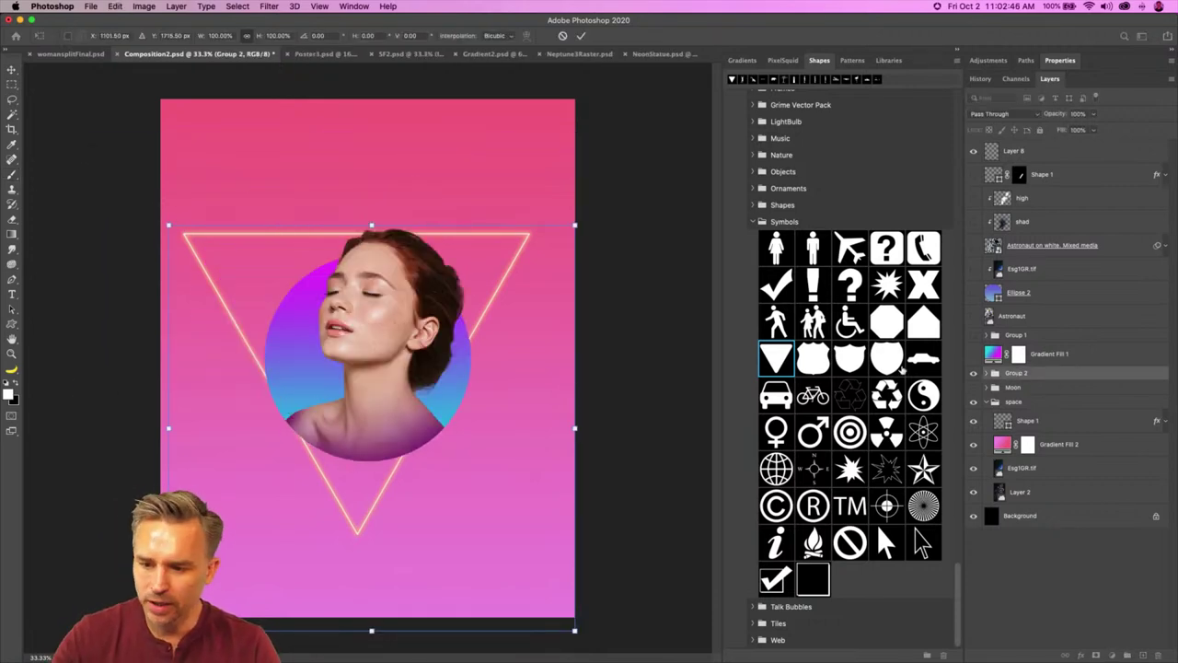
{"action": "key", "text": "Escape"}
Step: Expand Group 2, enlarge the woman and gradient circle with Free Transform, and recenter them over the neon triangle
{"action": "left_click", "coordinate": [986, 374]}
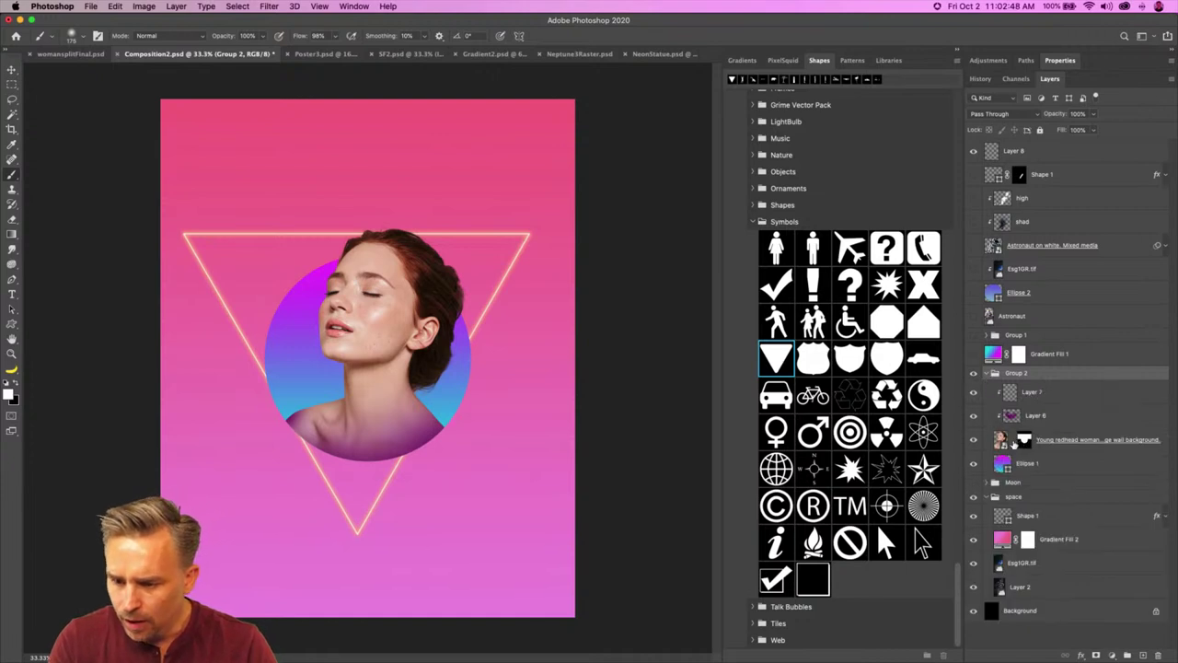
{"action": "key", "text": "super+t"}
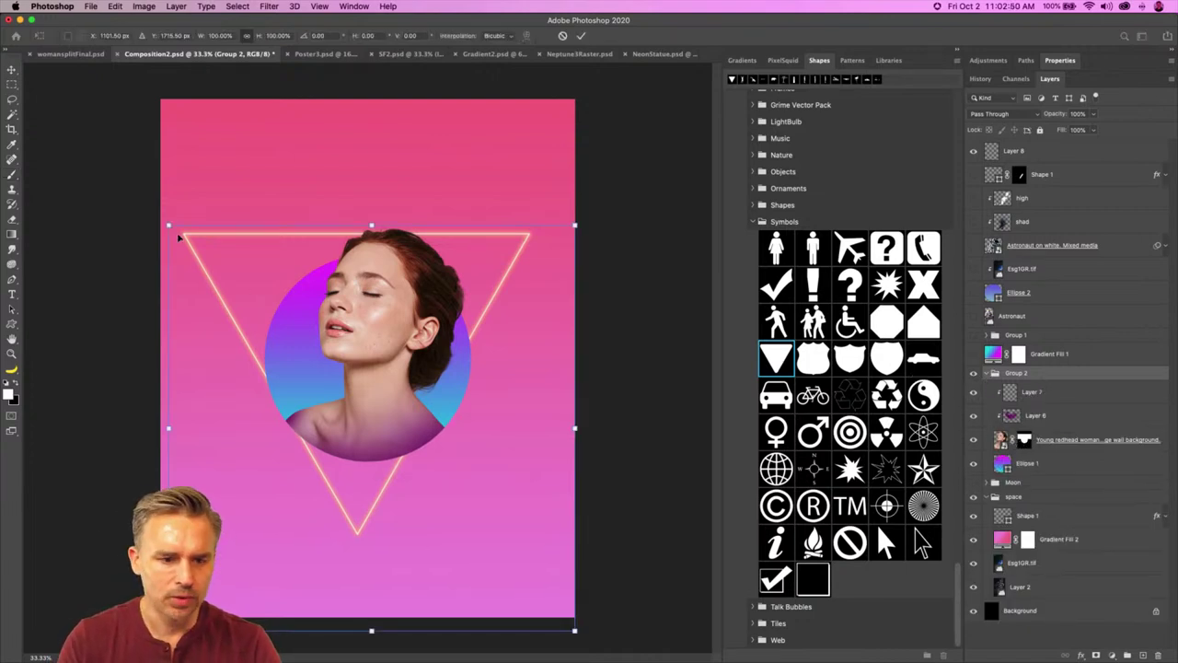
{"action": "left_click_drag", "start_coordinate": [169, 225], "coordinate": [81, 155]}
{"action": "left_click_drag", "start_coordinate": [322, 370], "coordinate": [360, 414]}
{"action": "key", "text": "Return"}
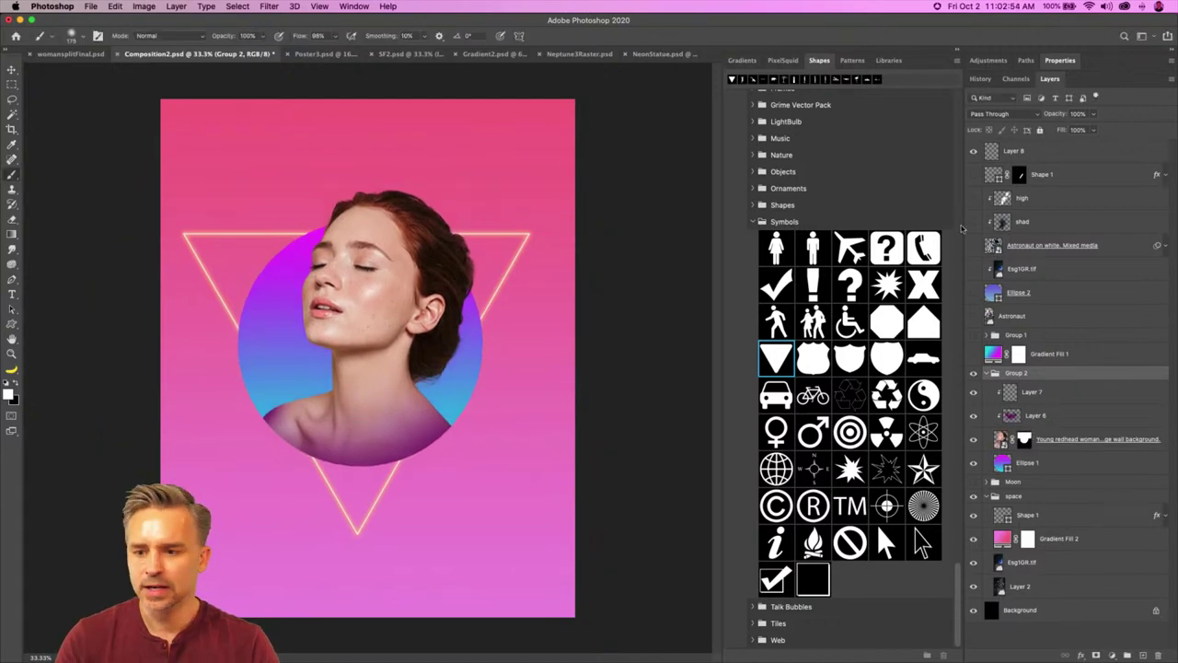
Step: Show the upper Shape 1, paint white on its mask to reveal the triangle's left edge over the portrait circle, and save
{"action": "left_click", "coordinate": [1051, 174]}
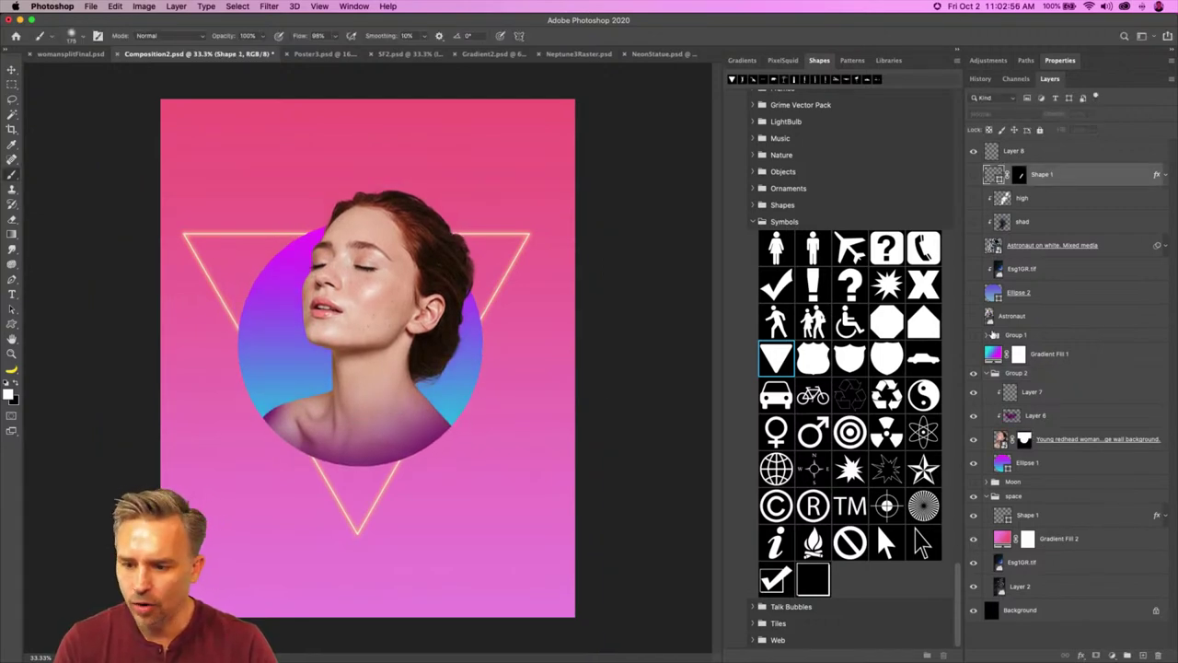
{"action": "left_click", "coordinate": [973, 175]}
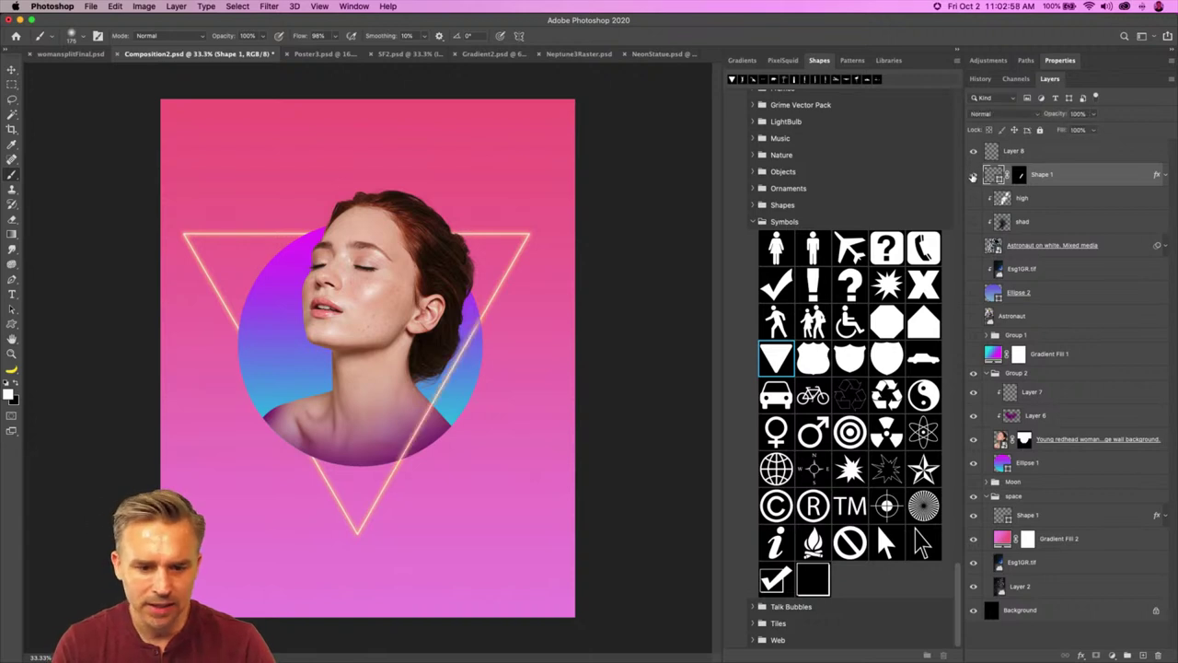
{"action": "left_click", "coordinate": [1020, 174]}
{"action": "key", "text": "x"}
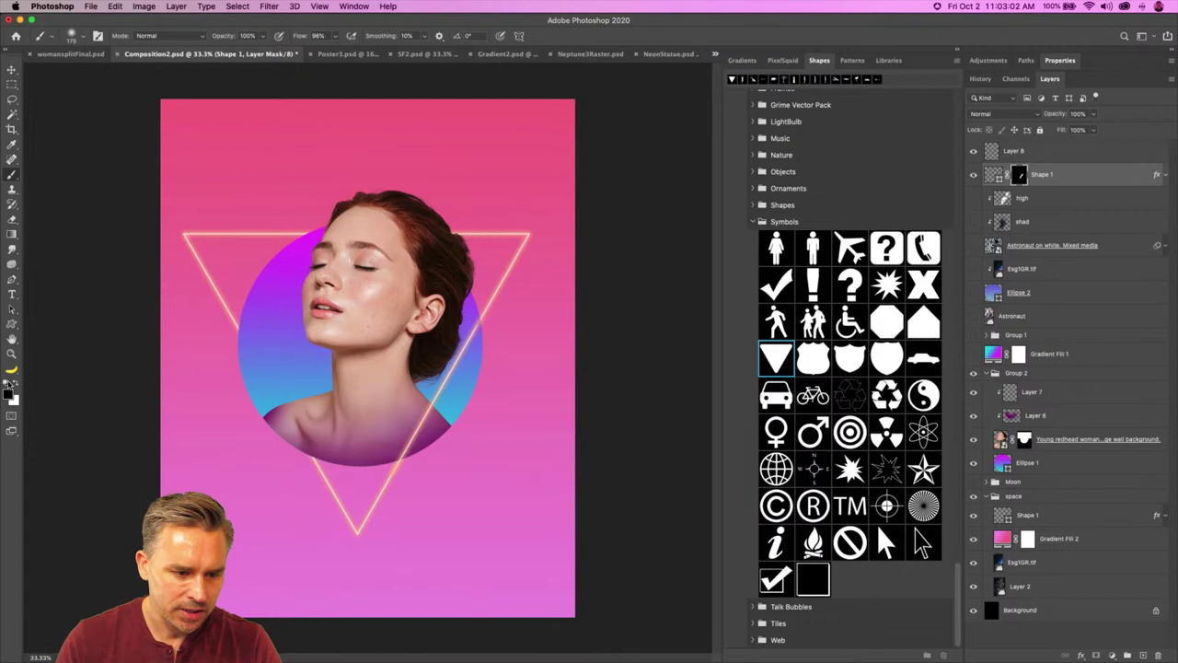
{"action": "left_click", "coordinate": [18, 384]}
{"action": "left_click_drag", "start_coordinate": [243, 339], "coordinate": [319, 489]}
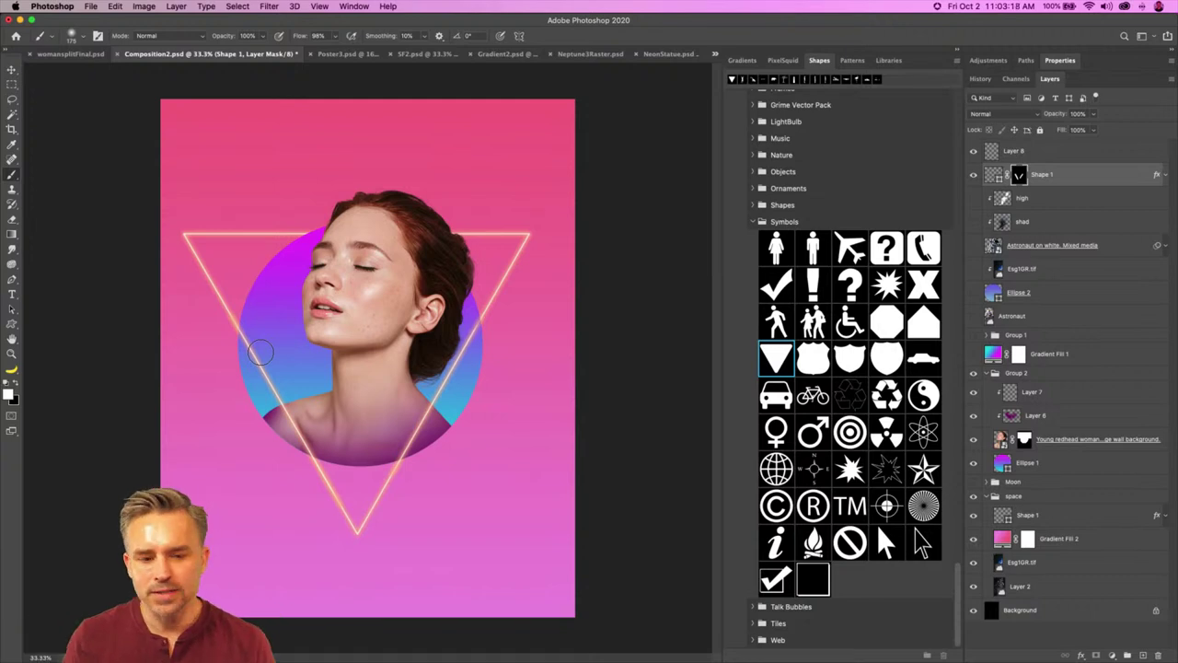
{"action": "key", "text": "super+s"}
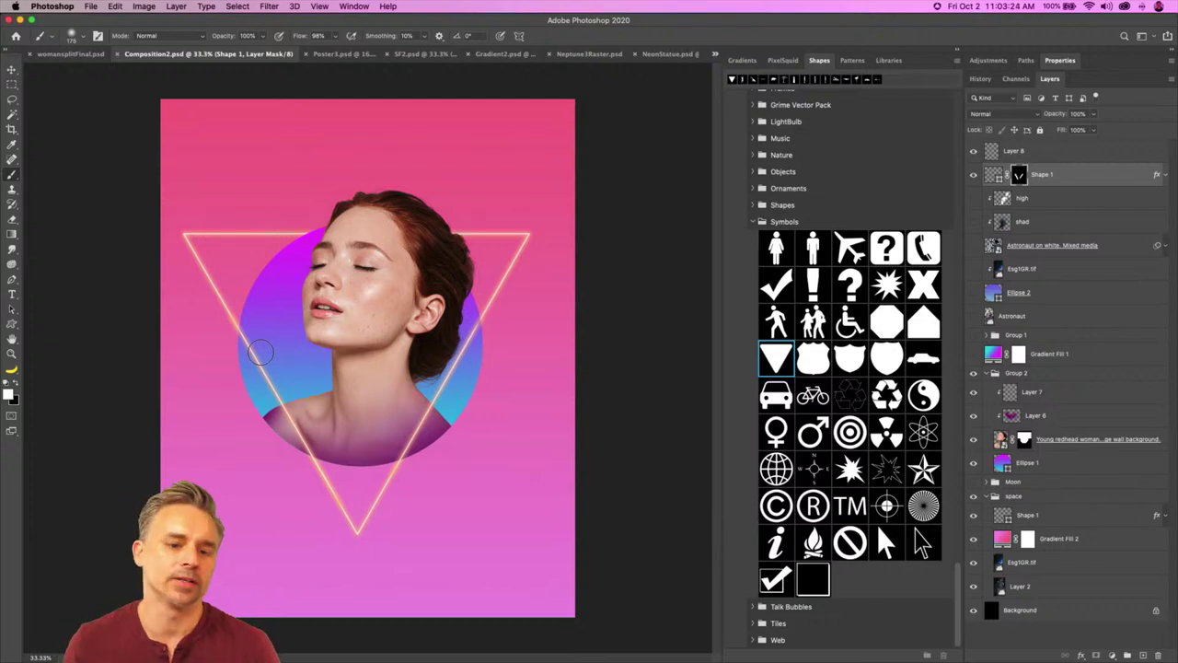
Step: Move the redhead woman's photo layer in Group 2 about 5 px horizontally and 1 px vertically within the gradient circle
{"action": "key", "text": "v"}
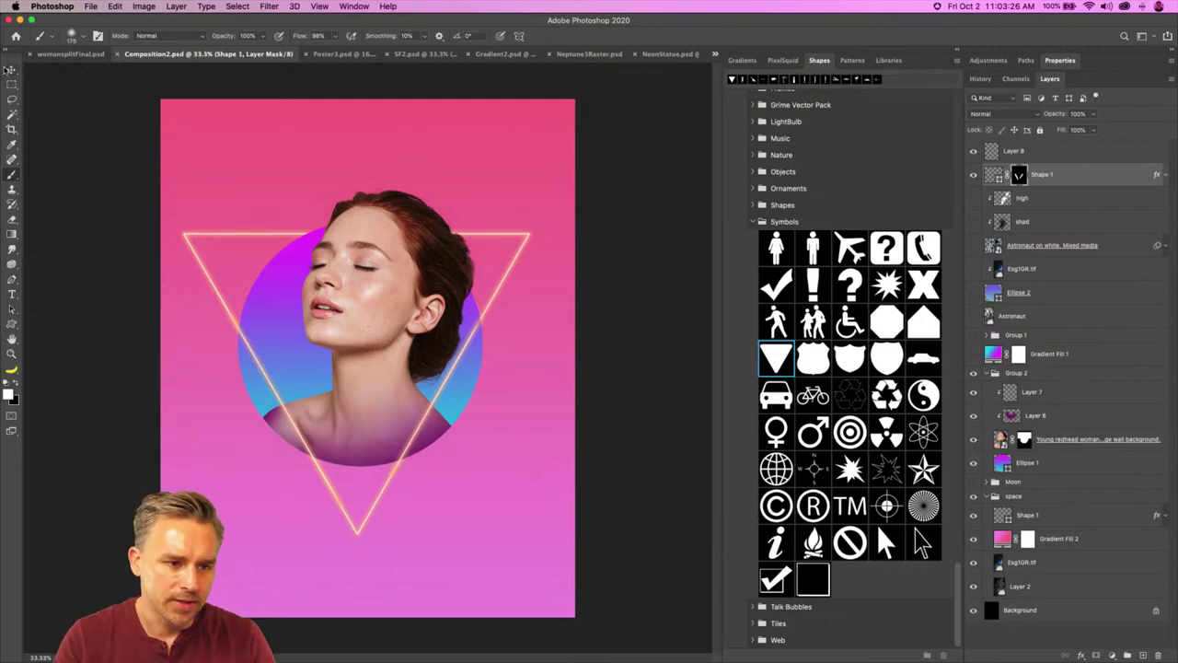
{"action": "key", "text": "super+plus"}
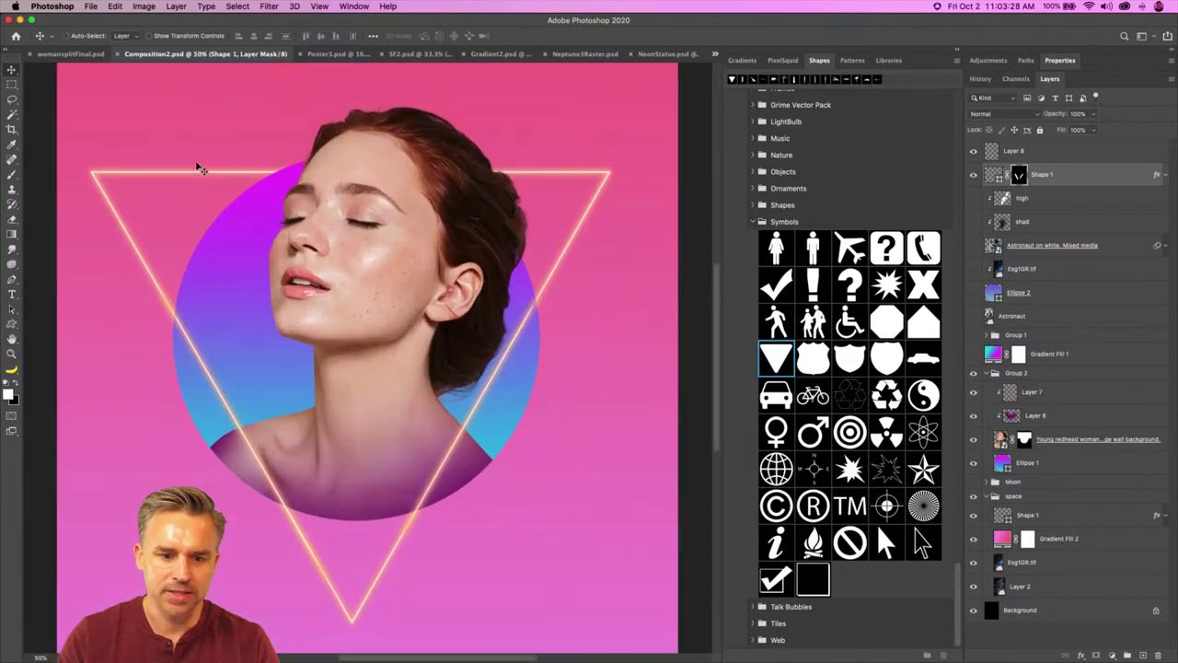
{"action": "left_click", "coordinate": [955, 51]}
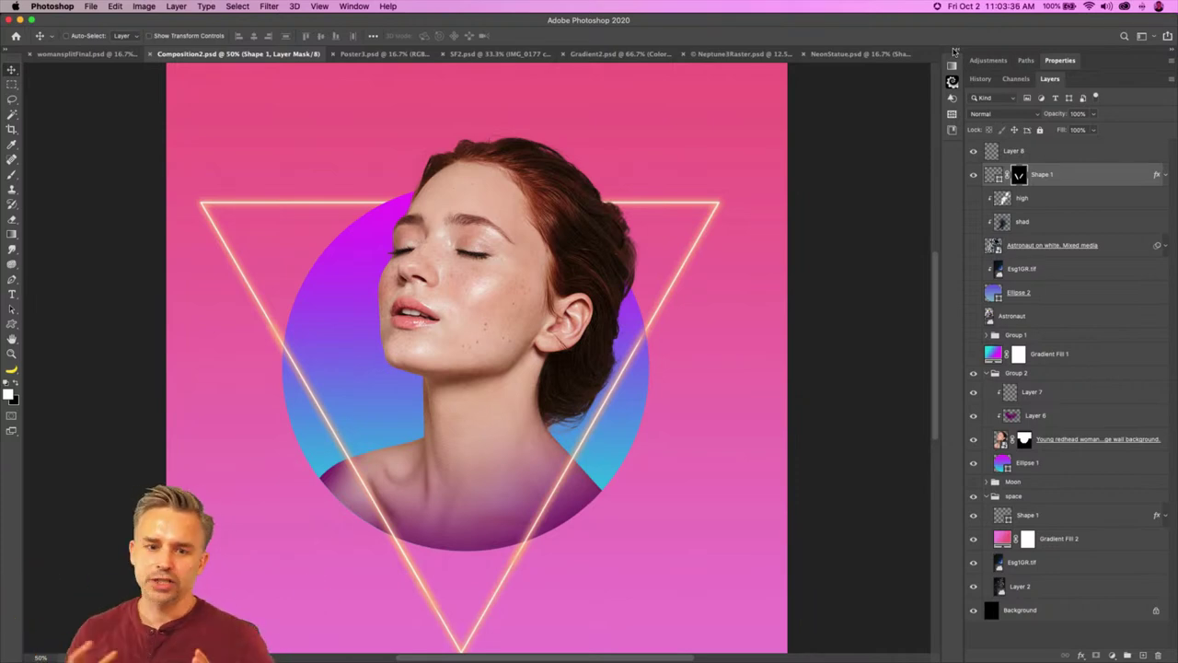
{"action": "left_click", "coordinate": [1010, 443]}
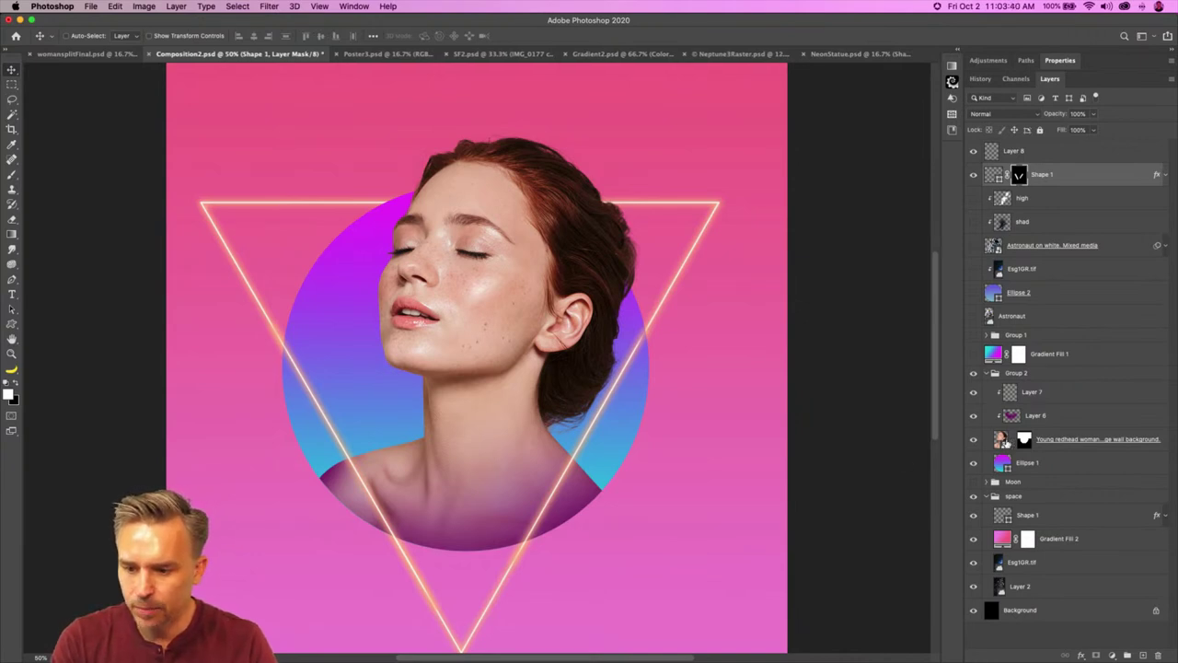
{"action": "mouse_move", "coordinate": [545, 416]}
{"action": "left_mouse_down"}
{"action": "mouse_move", "coordinate": [507, 393]}
{"action": "mouse_move", "coordinate": [504, 408]}
{"action": "mouse_move", "coordinate": [534, 410]}
{"action": "left_mouse_up"}
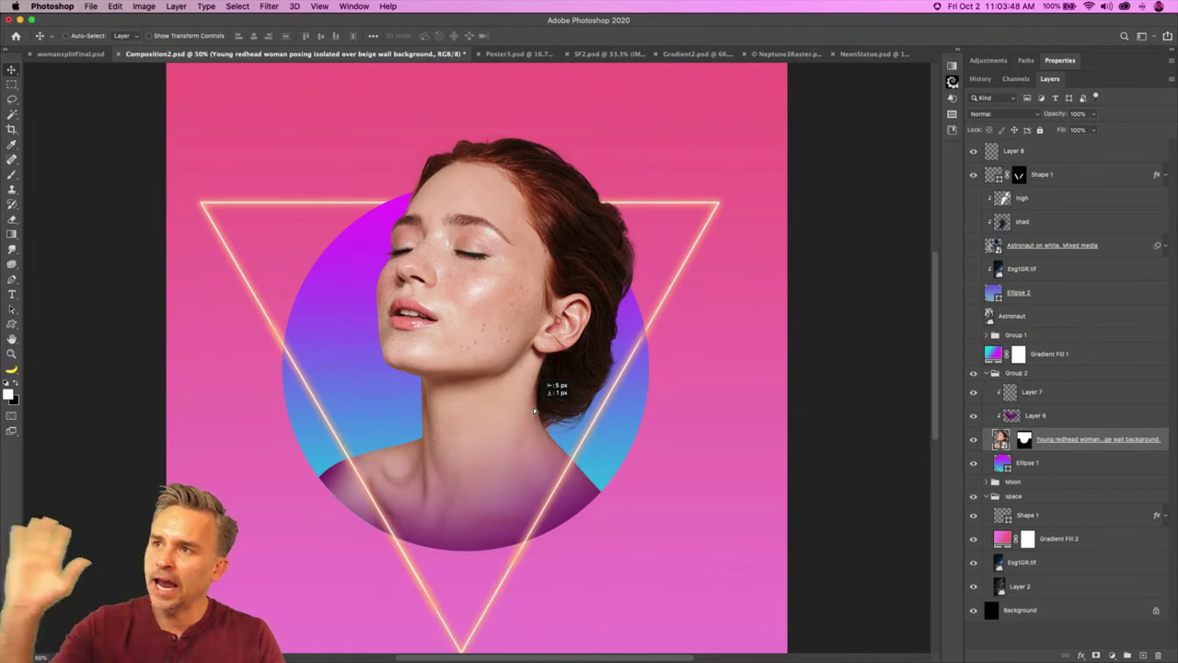
Step: Nudge the redhead woman's photo slightly up and to the left within the gradient circle
{"action": "mouse_move", "coordinate": [534, 409]}
{"action": "left_mouse_down"}
{"action": "mouse_move", "coordinate": [527, 395]}
{"action": "mouse_move", "coordinate": [532, 415]}
{"action": "mouse_move", "coordinate": [465, 378]}
{"action": "mouse_move", "coordinate": [530, 413]}
{"action": "mouse_move", "coordinate": [550, 403]}
{"action": "mouse_move", "coordinate": [544, 378]}
{"action": "mouse_move", "coordinate": [457, 328]}
{"action": "mouse_move", "coordinate": [450, 339]}
{"action": "mouse_move", "coordinate": [541, 413]}
{"action": "mouse_move", "coordinate": [530, 402]}
{"action": "left_mouse_up"}
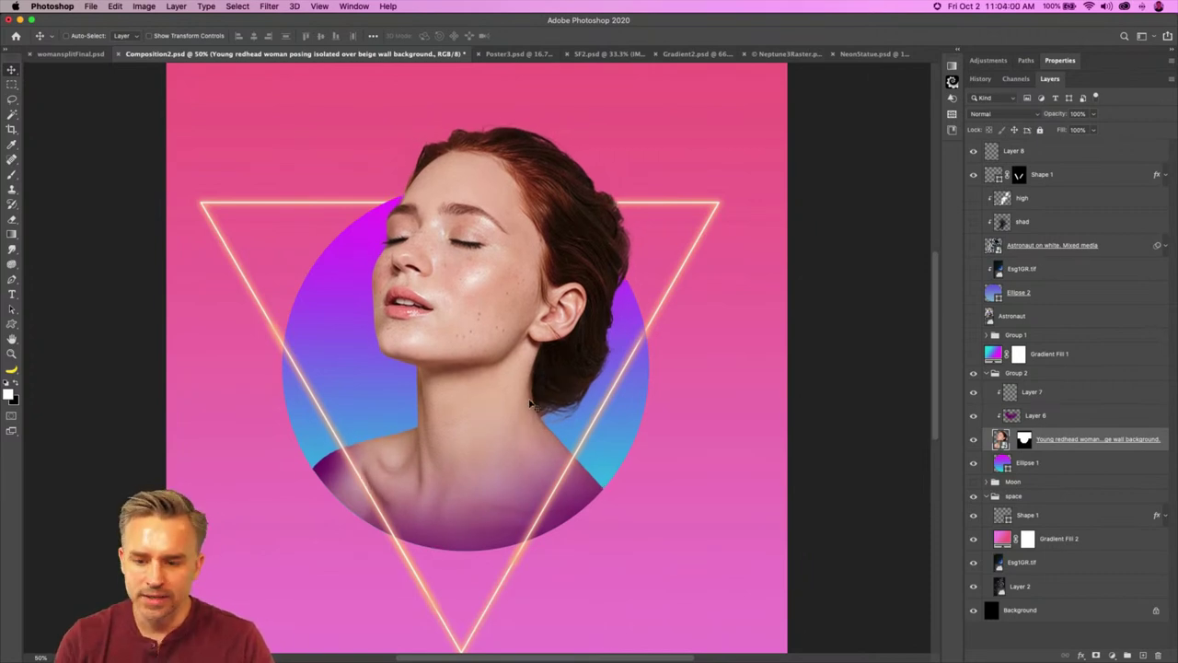
Step: Collapse Group 2, select both Shape 1 layers, show the guides and move the neon triangle right to the vertical center guide
{"action": "left_click", "coordinate": [1052, 177]}
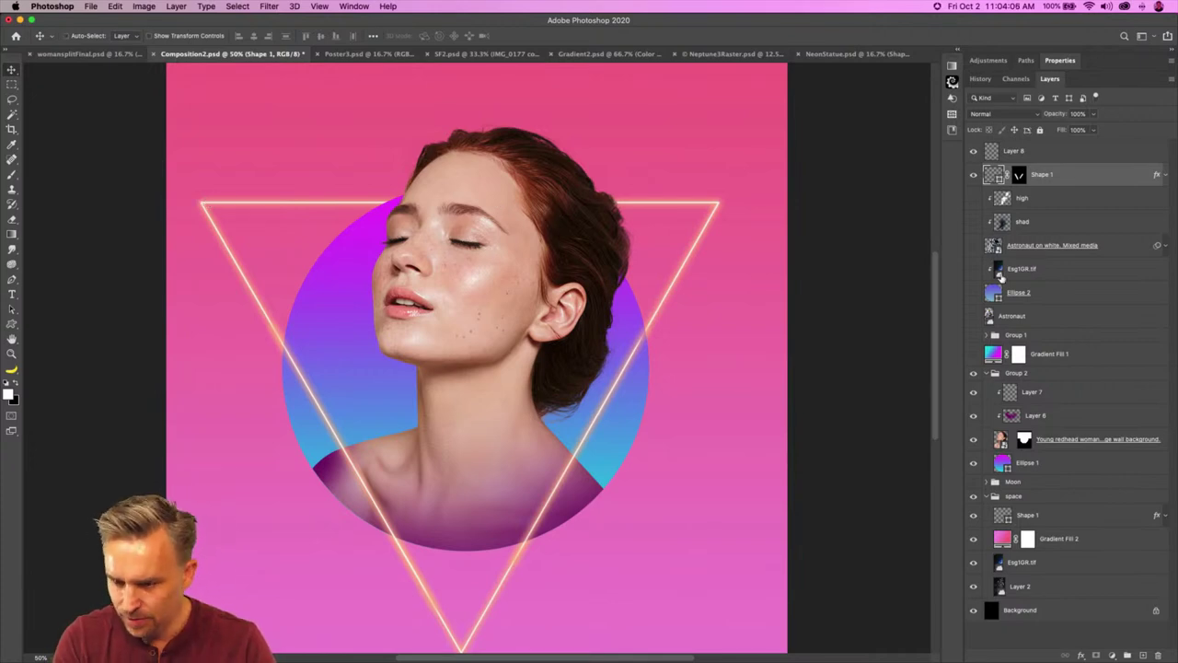
{"action": "left_click", "coordinate": [986, 373]}
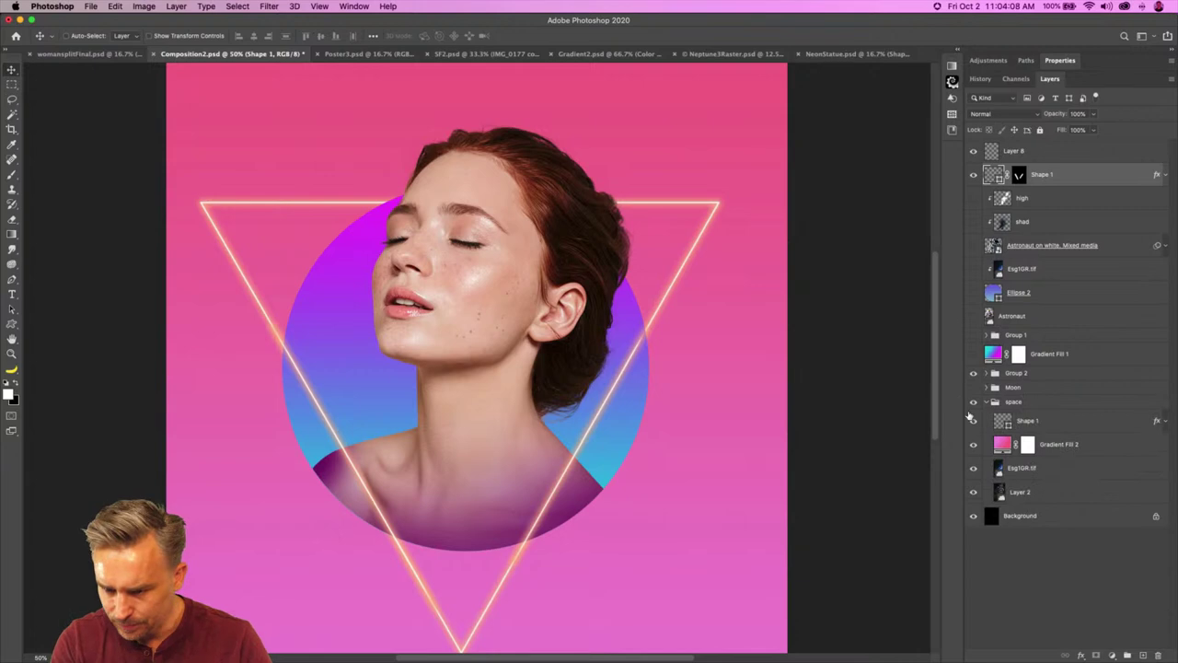
{"action": "left_click", "coordinate": [1047, 424], "text": "super"}
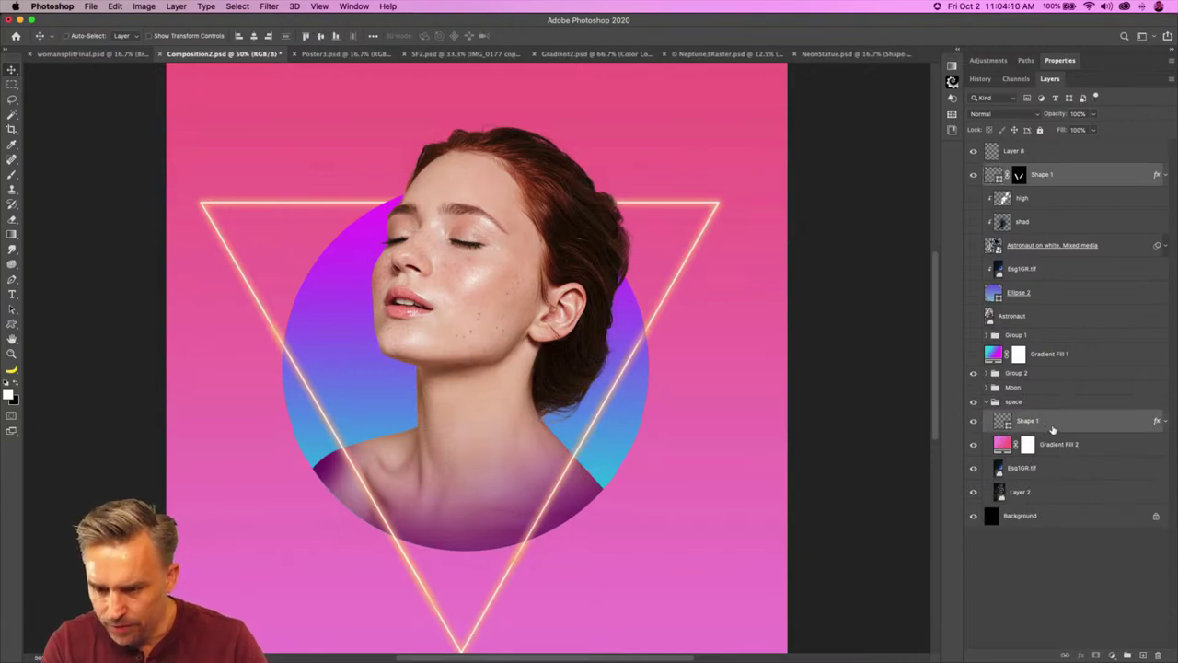
{"action": "left_click", "coordinate": [974, 421]}
{"action": "left_click", "coordinate": [974, 421]}
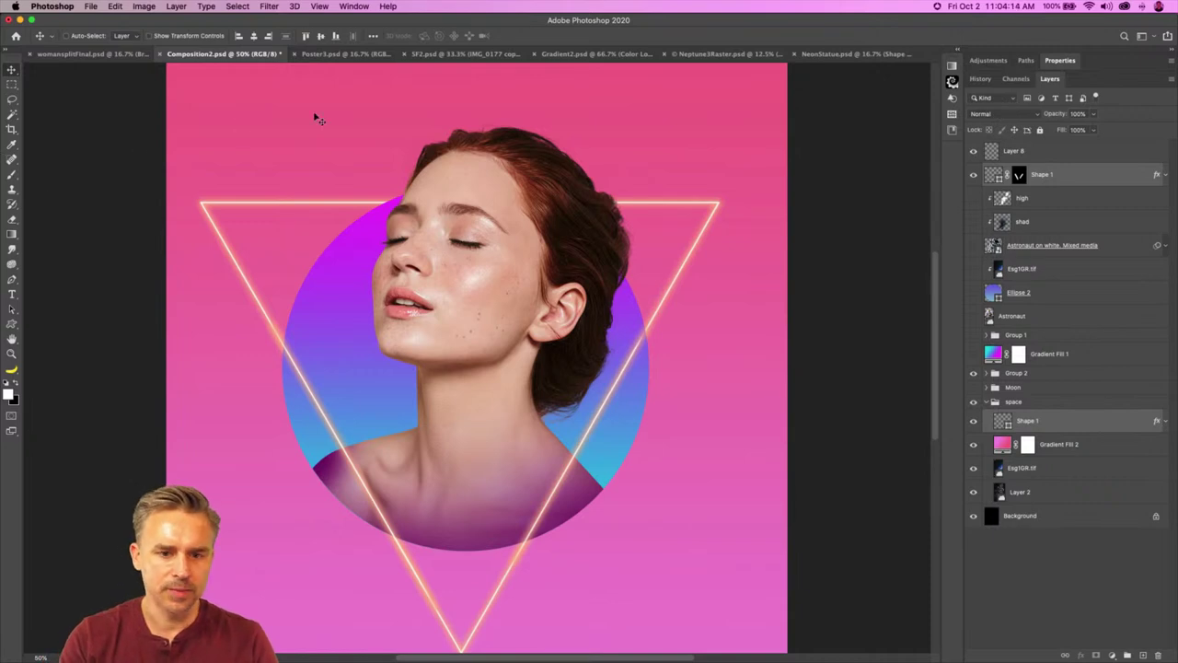
{"action": "key", "text": "super+semicolon"}
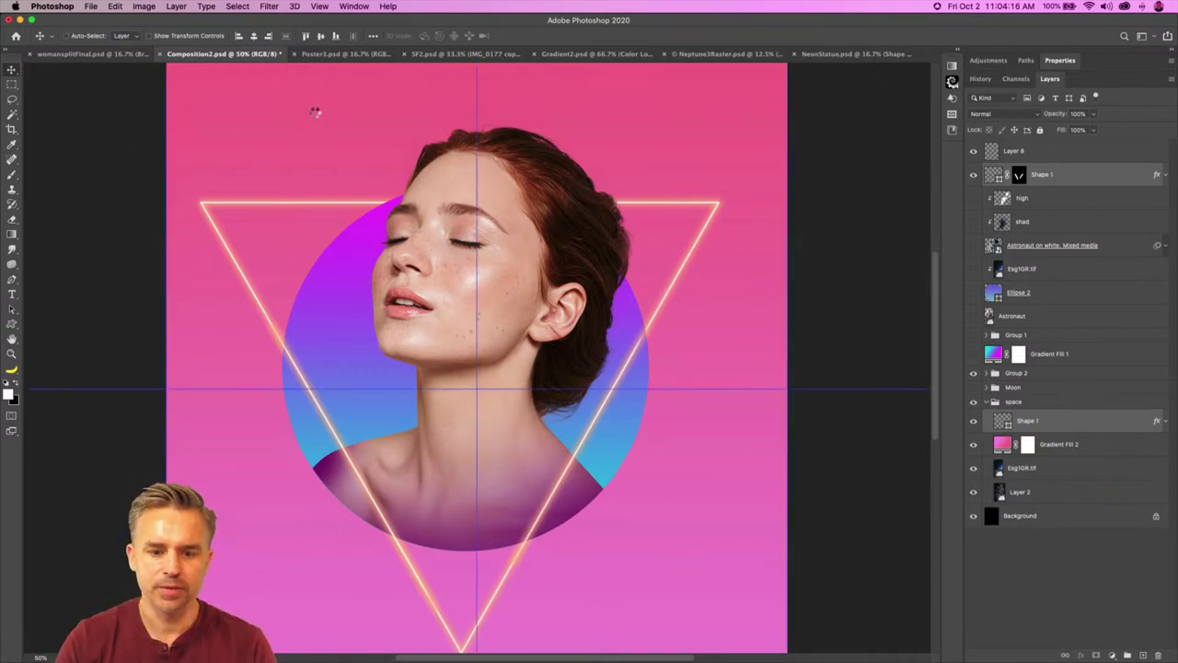
{"action": "scroll", "coordinate": [391, 543], "scroll_direction": "down", "scroll_amount": 3}
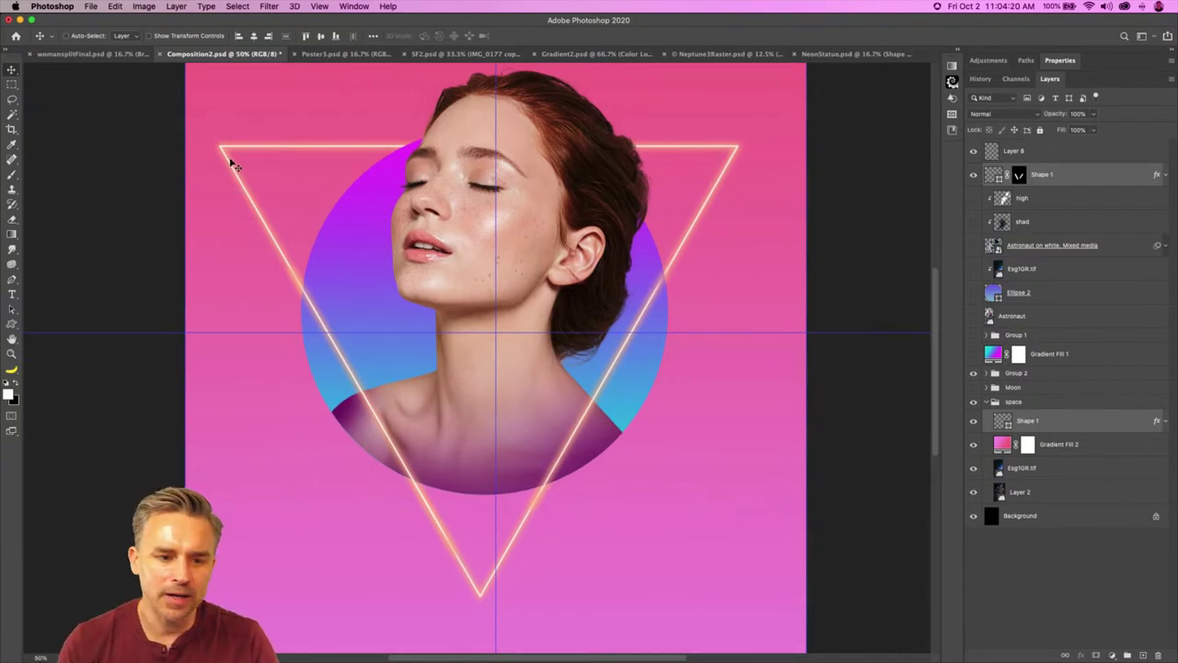
{"action": "left_click_drag", "start_coordinate": [233, 163], "coordinate": [246, 163]}
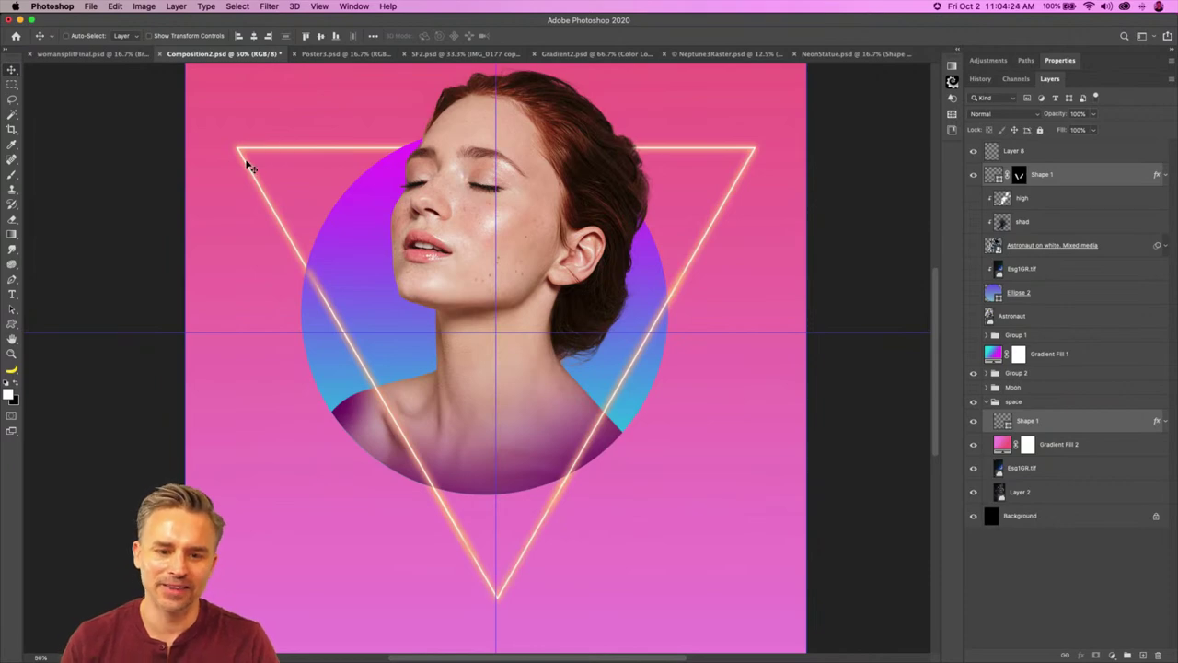
Step: Align the triangle's bottom tip precisely with the vertical center guide by moving its path point in both Shape 1 layers
{"action": "key", "text": "super+equal"}
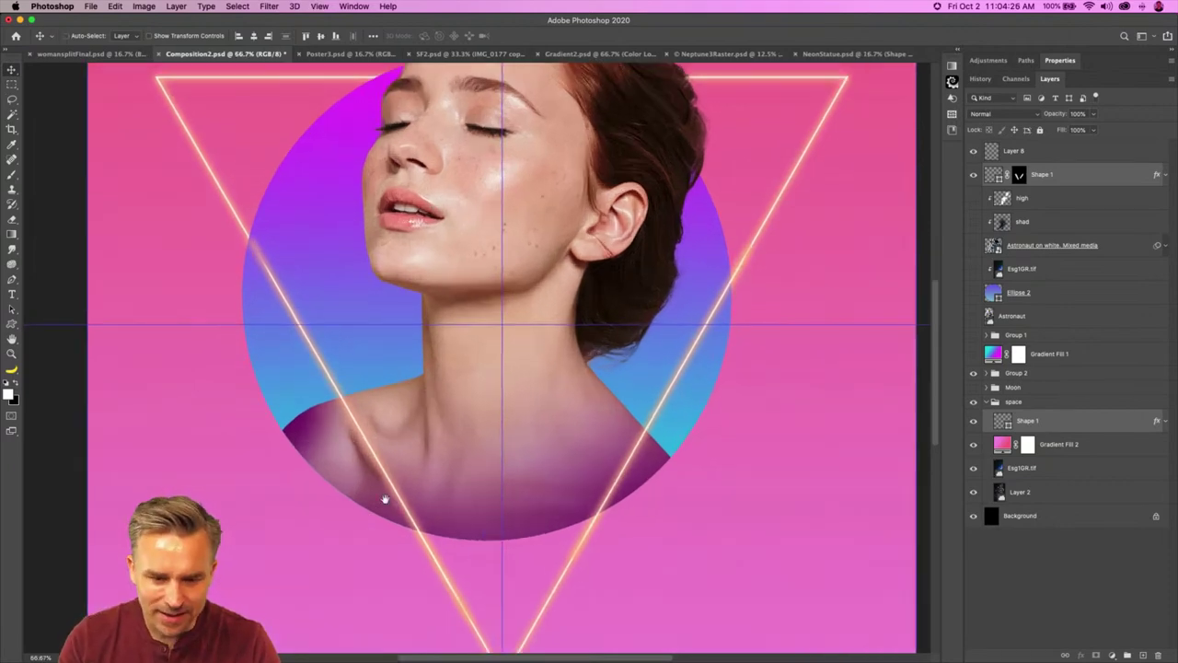
{"action": "left_click_drag", "start_coordinate": [390, 499], "coordinate": [379, 311]}
{"action": "key", "text": "super+equal"}
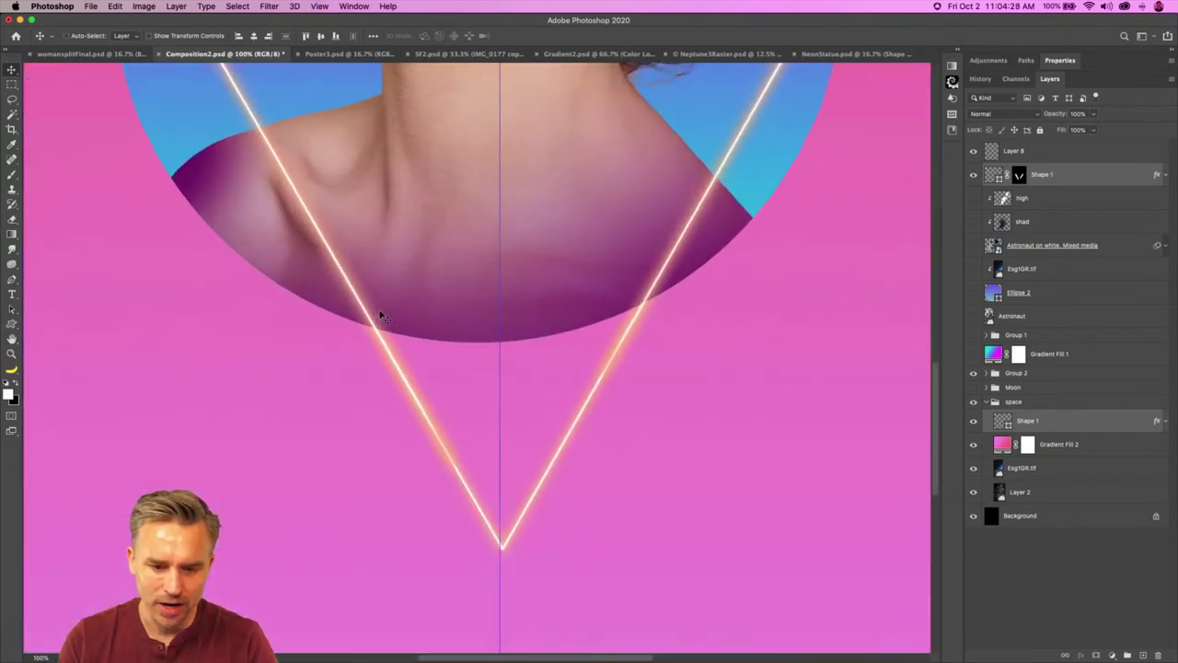
{"action": "scroll", "coordinate": [439, 315], "scroll_direction": "down", "scroll_amount": 5}
{"action": "left_click_drag", "start_coordinate": [542, 470], "coordinate": [344, 623]}
{"action": "left_click_drag", "start_coordinate": [555, 365], "coordinate": [539, 390]}
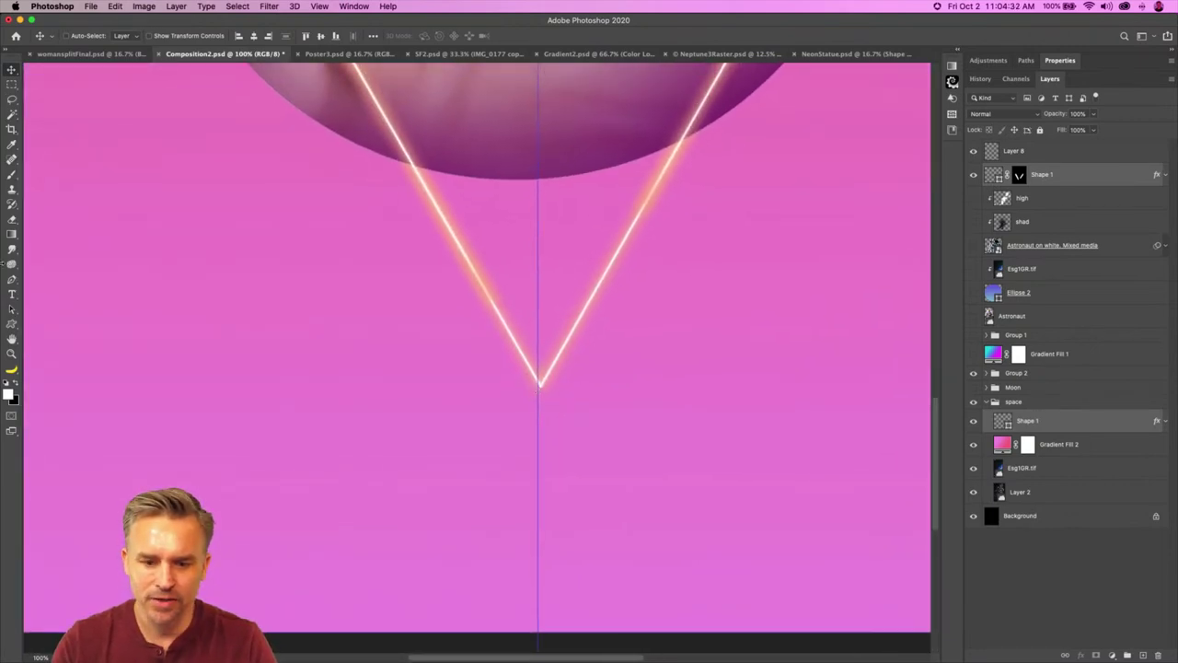
{"action": "left_click", "coordinate": [12, 311]}
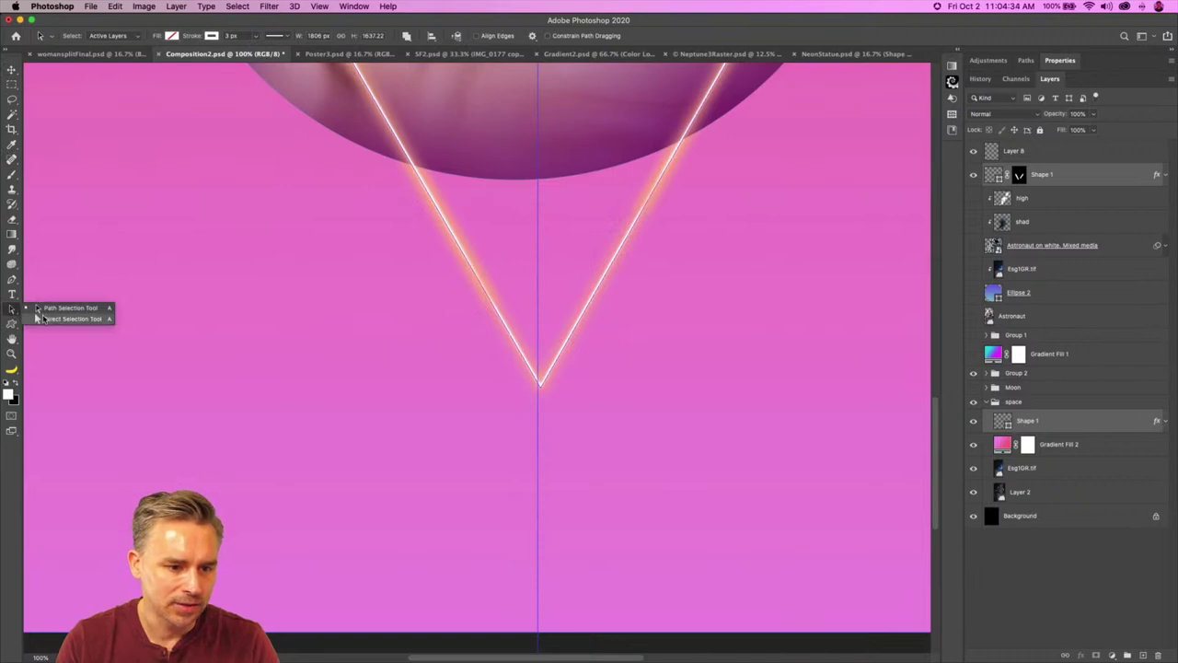
{"action": "left_click", "coordinate": [38, 317]}
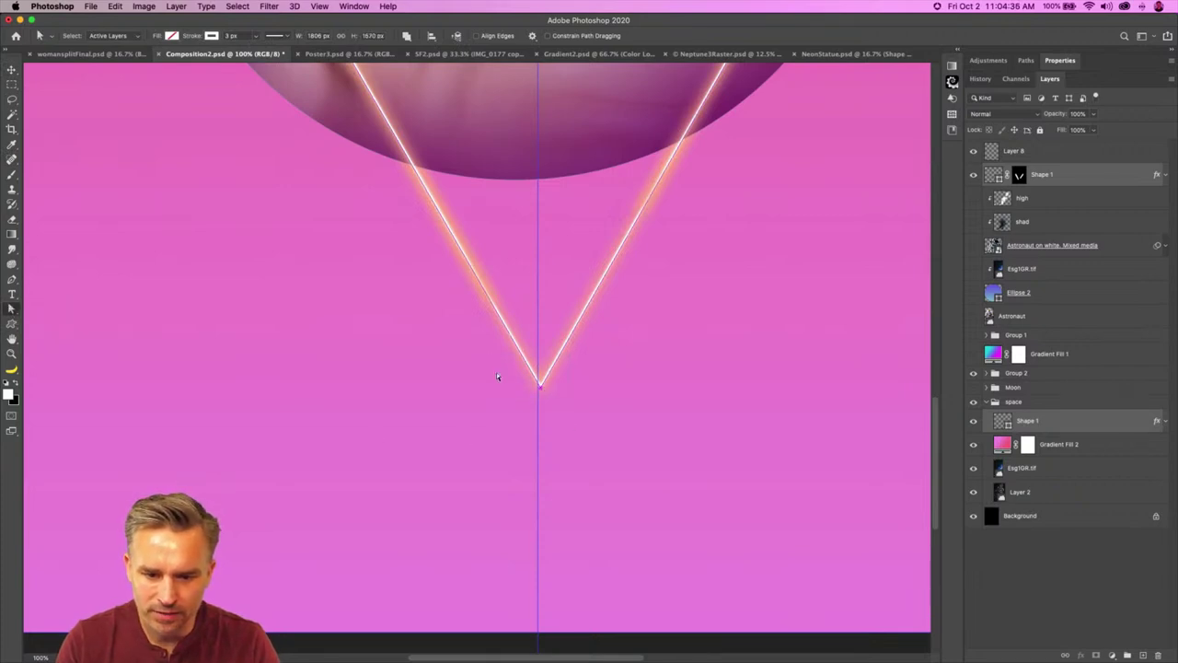
{"action": "left_click_drag", "start_coordinate": [541, 389], "coordinate": [538, 387]}
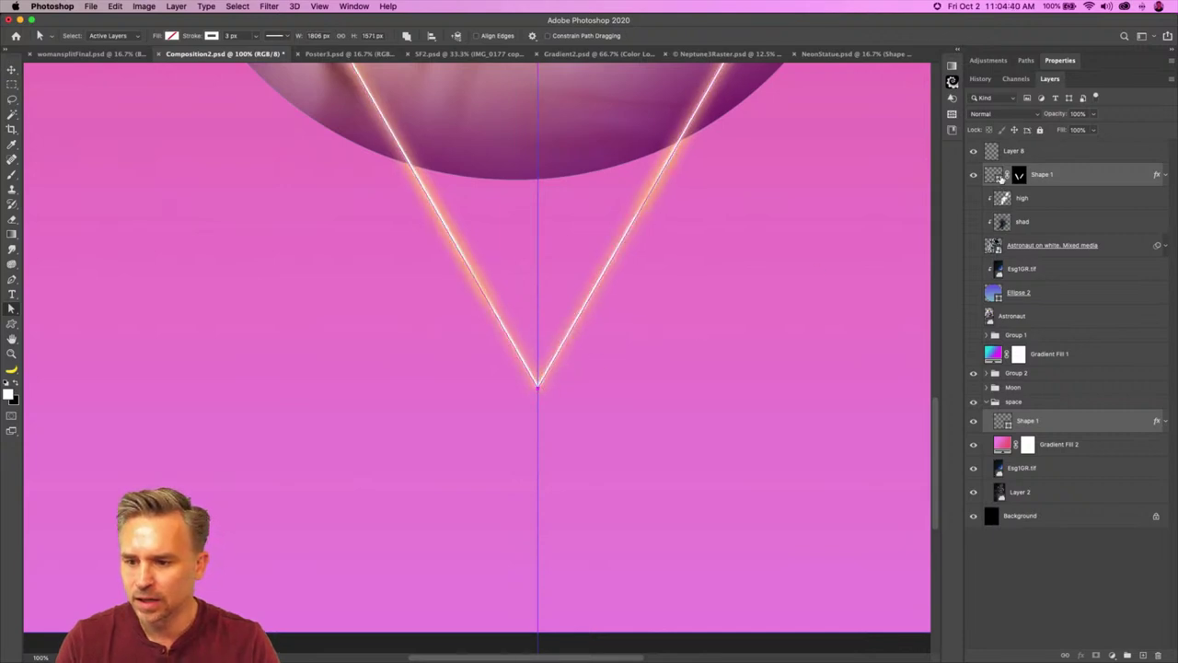
Step: Select only the Shape 1 layer in the space group, return to the Move tool and hide the guides
{"action": "left_click", "coordinate": [1057, 182]}
{"action": "left_click", "coordinate": [1041, 422]}
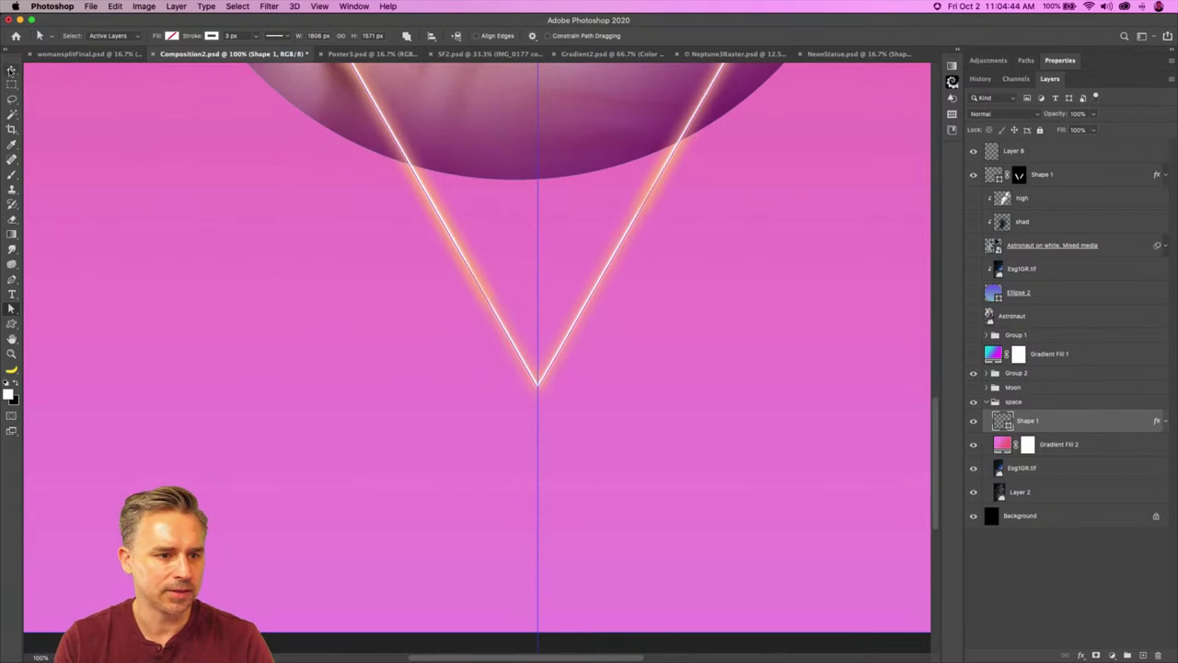
{"action": "key", "text": "v"}
{"action": "key", "text": "super+minus"}
{"action": "key", "text": "super+minus"}
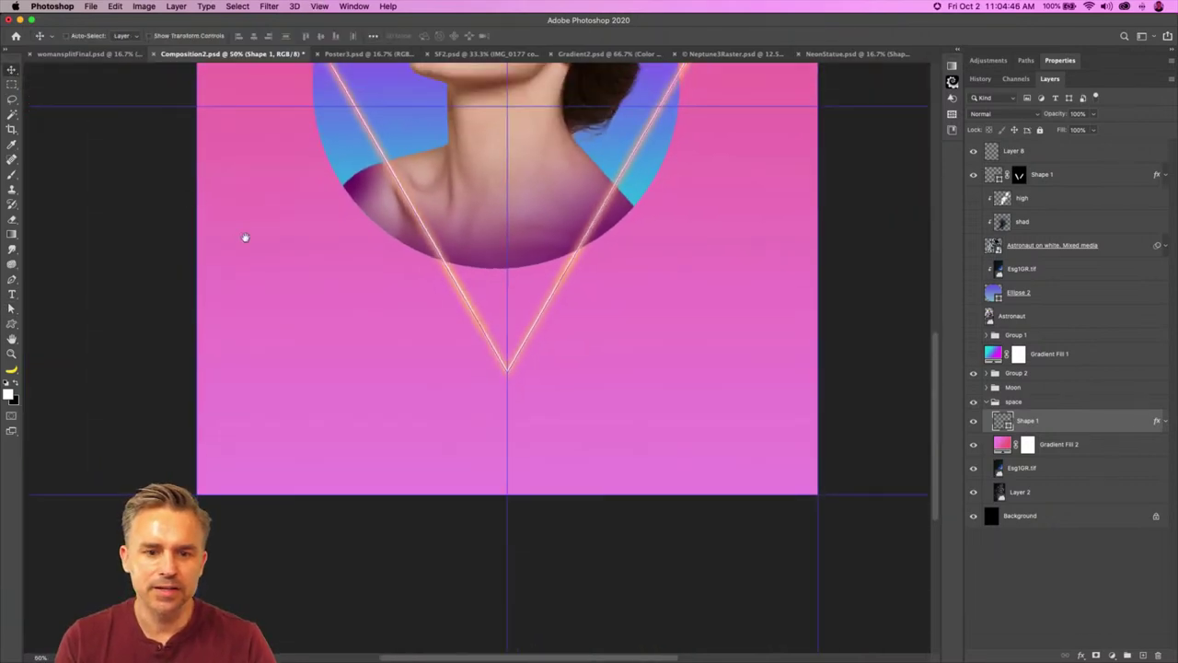
{"action": "scroll", "coordinate": [245, 237], "scroll_direction": "up", "scroll_amount": 5}
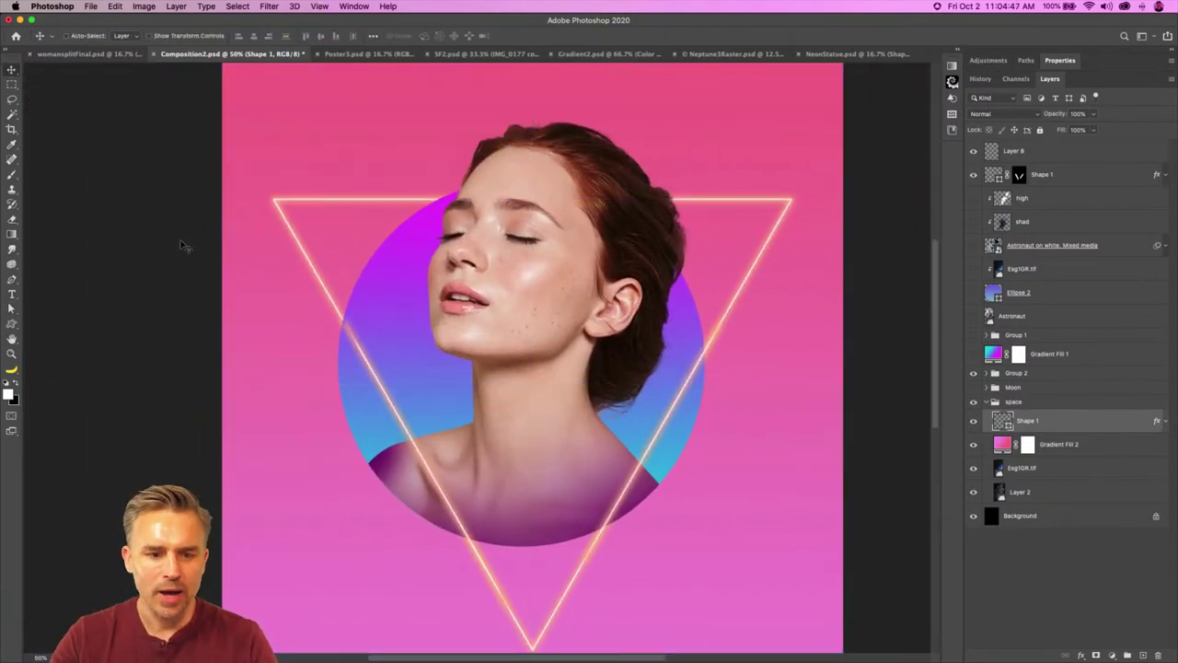
Step: Draw a 209 by 485 px outlined rectangle beside the triangle's upper-left corner, then delete the rectangle layer
{"action": "key", "text": "super+plus"}
{"action": "left_click_drag", "start_coordinate": [175, 228], "coordinate": [211, 313]}
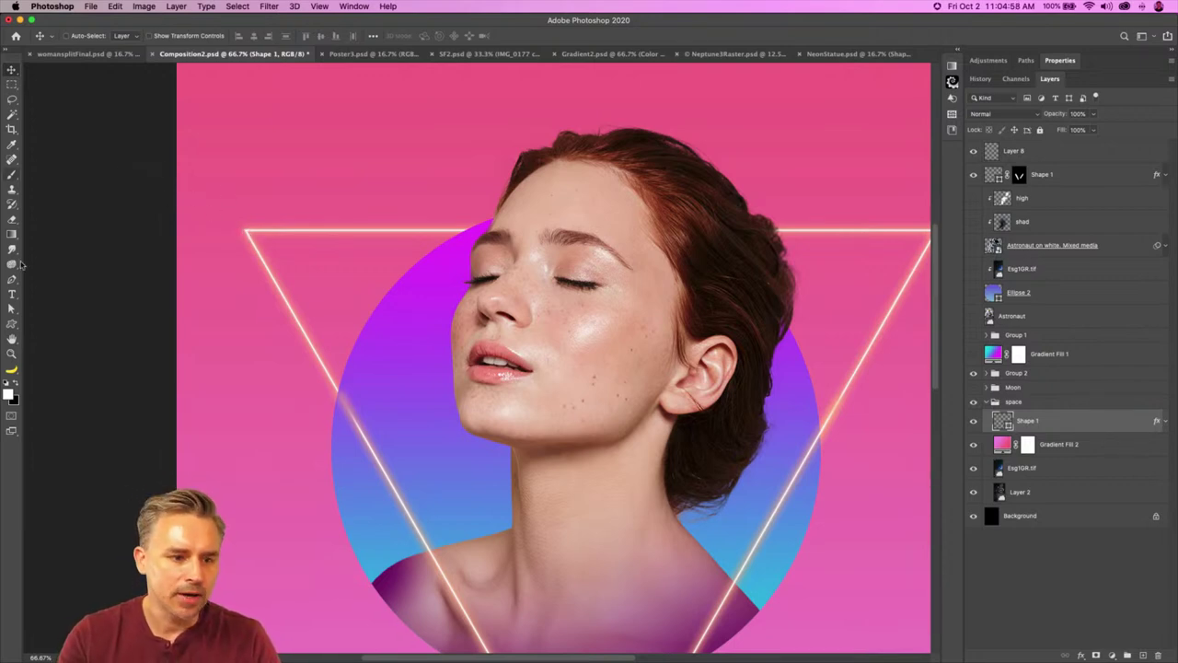
{"action": "left_click", "coordinate": [11, 324]}
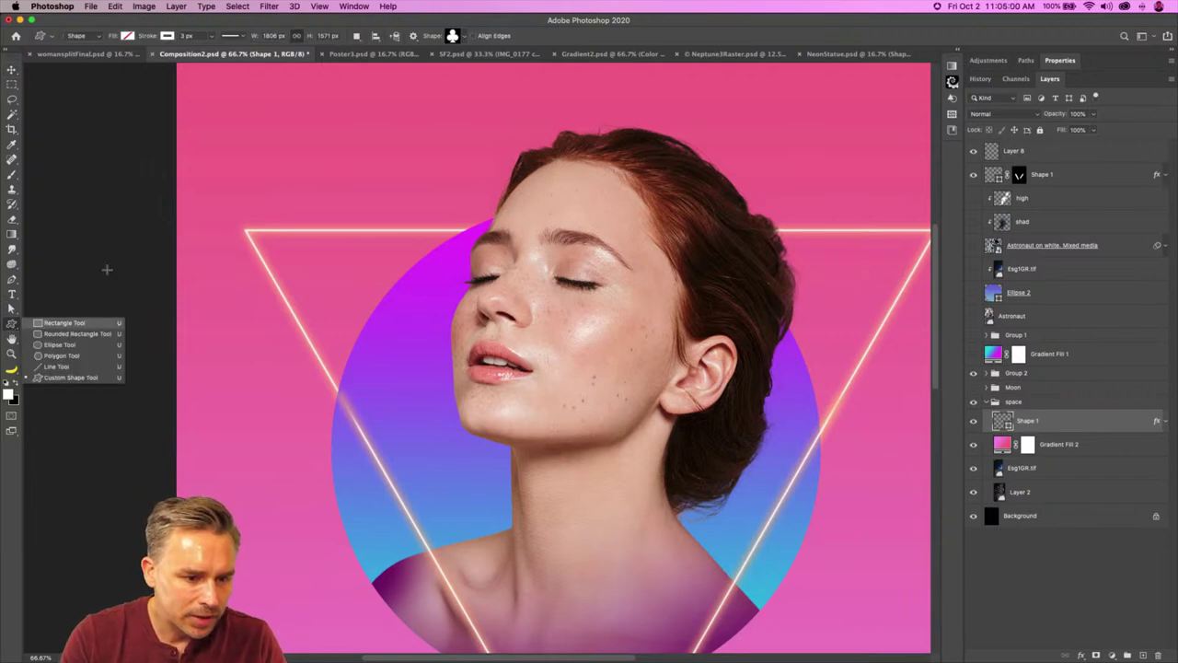
{"action": "left_click", "coordinate": [56, 324]}
{"action": "left_click_drag", "start_coordinate": [162, 167], "coordinate": [242, 350]}
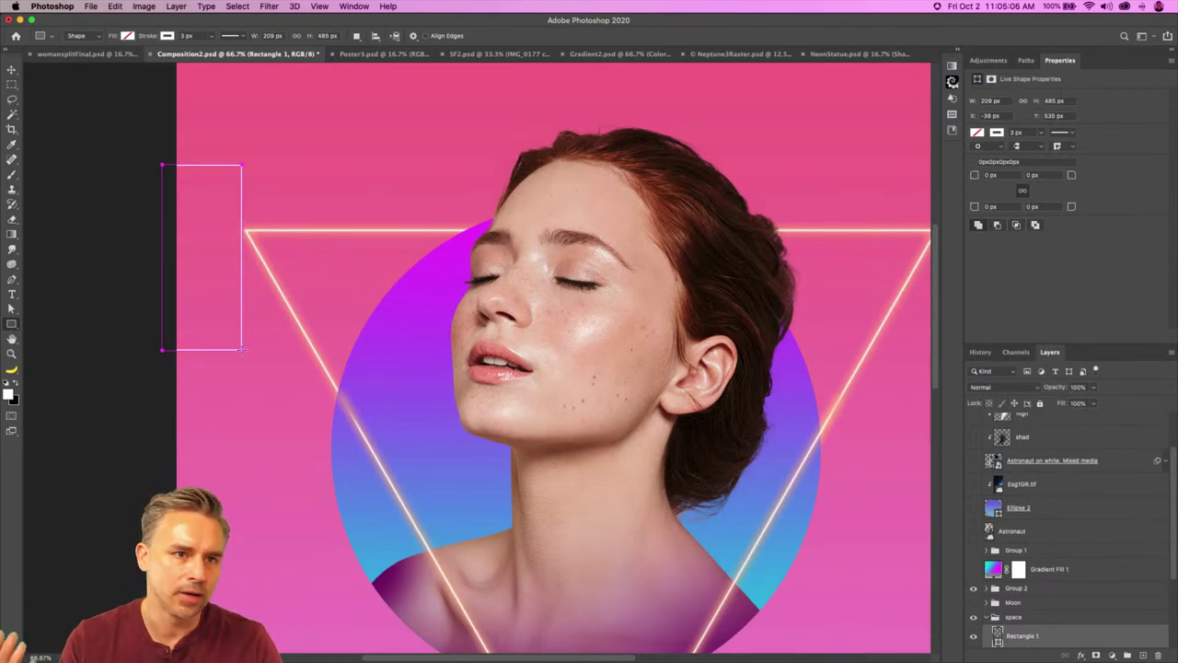
{"action": "left_click", "coordinate": [12, 69]}
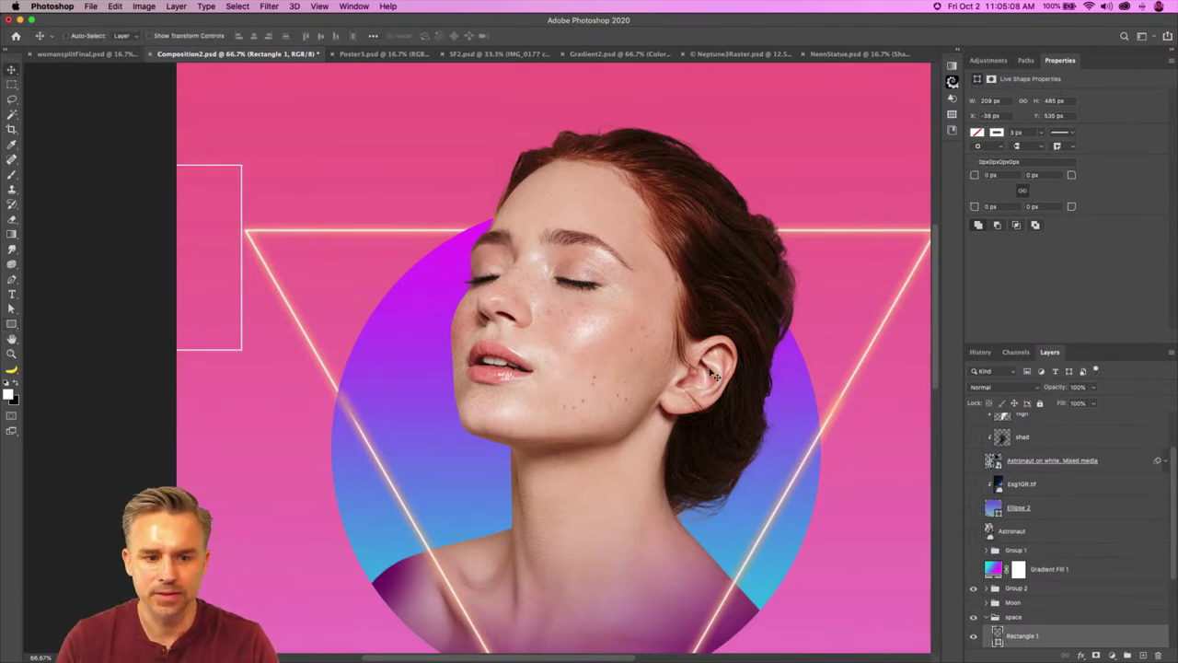
{"action": "key", "text": "super+minus"}
{"action": "key", "text": "super+minus"}
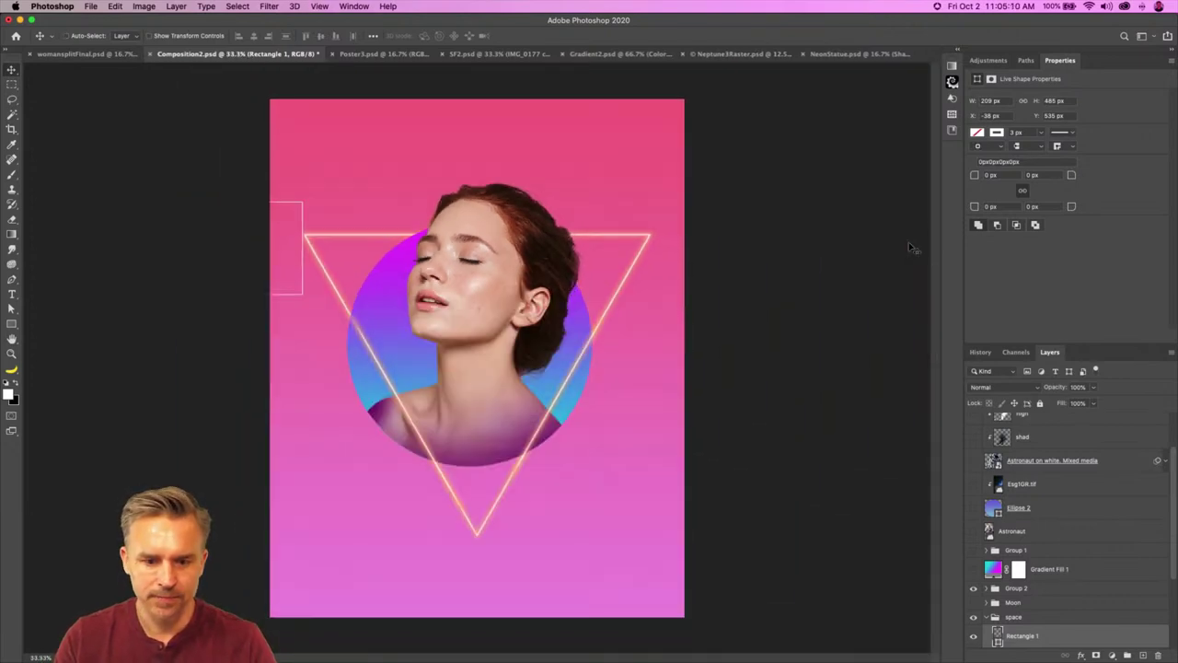
{"action": "double_click", "coordinate": [1104, 62]}
{"action": "left_click_drag", "start_coordinate": [1051, 423], "coordinate": [1158, 655]}
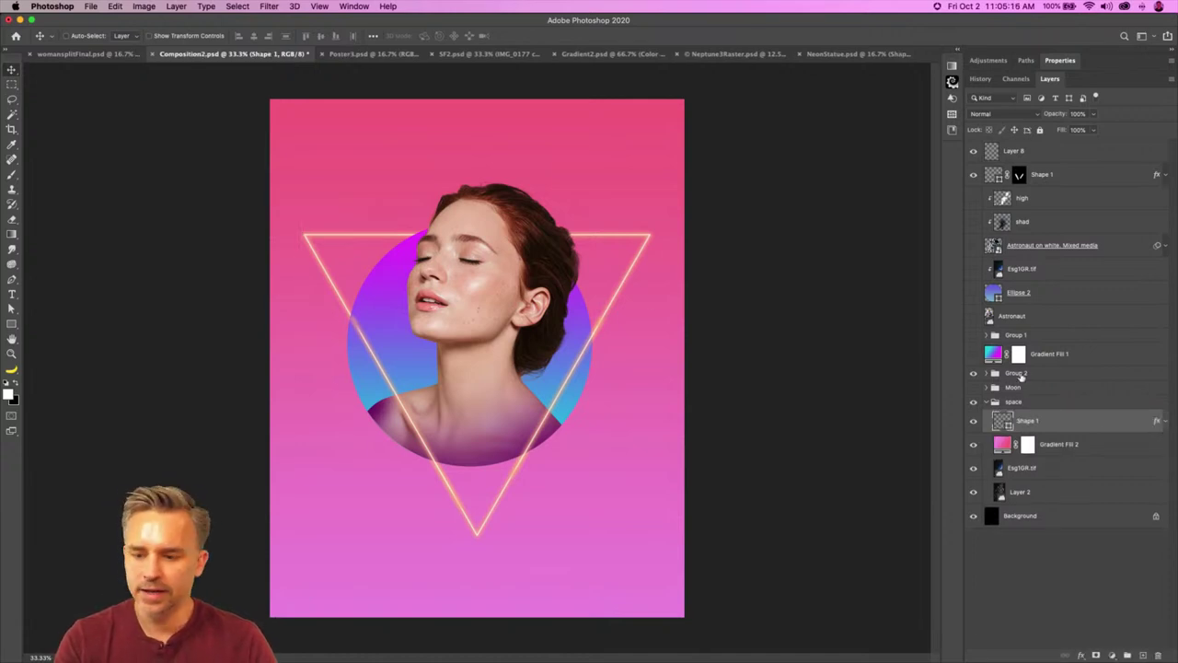
{"action": "left_click", "coordinate": [973, 422]}
{"action": "left_click", "coordinate": [973, 422]}
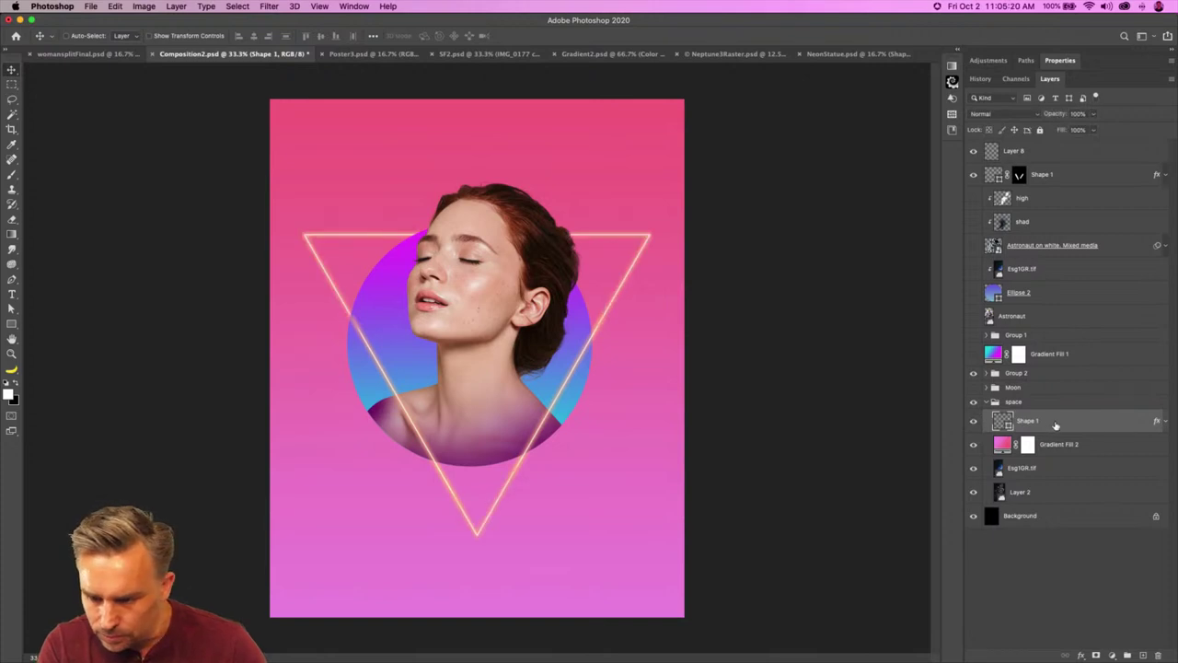
{"action": "left_click_drag", "start_coordinate": [1056, 424], "coordinate": [1060, 384]}
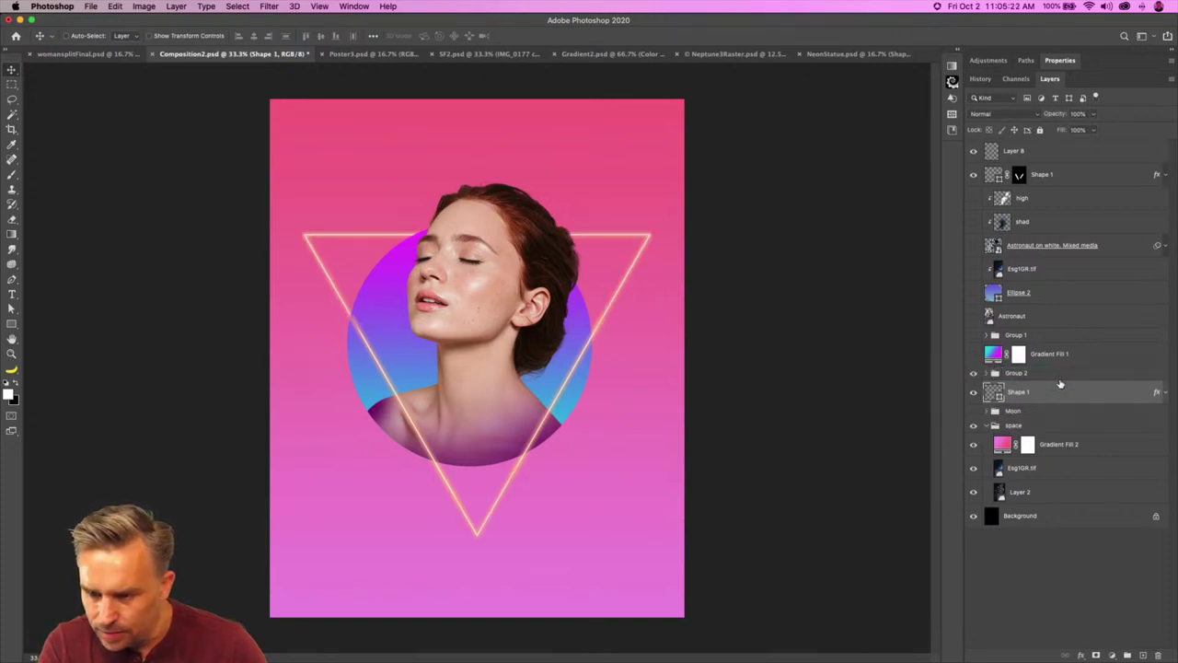
{"action": "left_click", "coordinate": [1063, 180], "text": "super"}
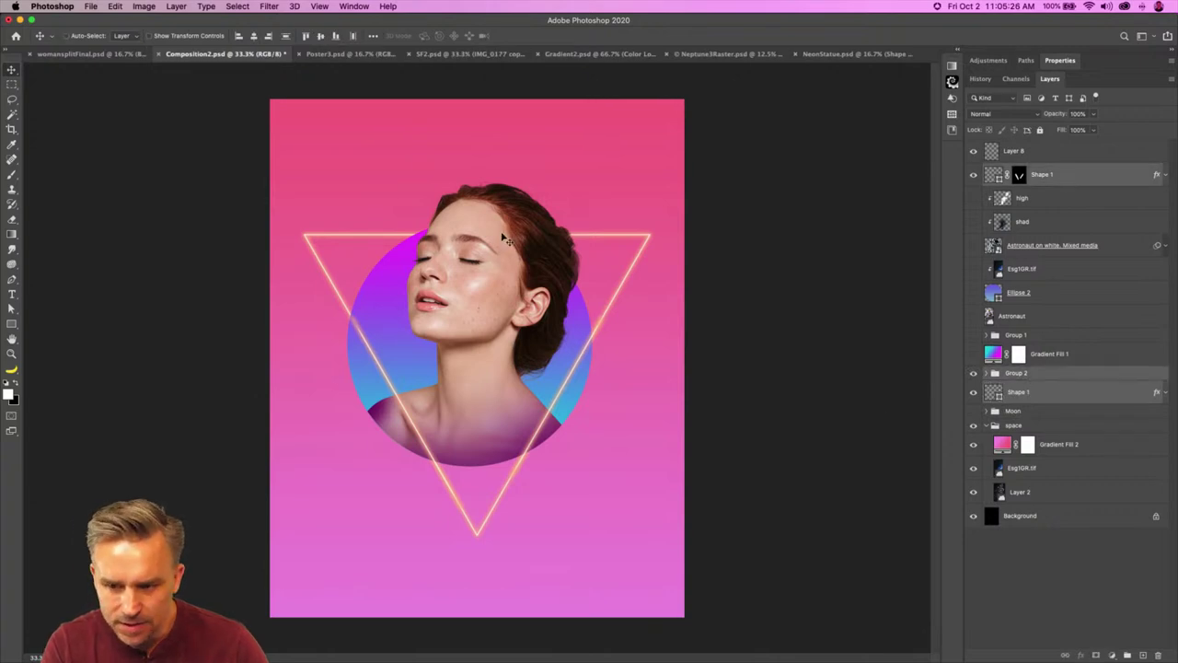
{"action": "left_click_drag", "start_coordinate": [581, 258], "coordinate": [581, 278]}
{"action": "key", "text": "super+z"}
{"action": "key", "text": "super+z"}
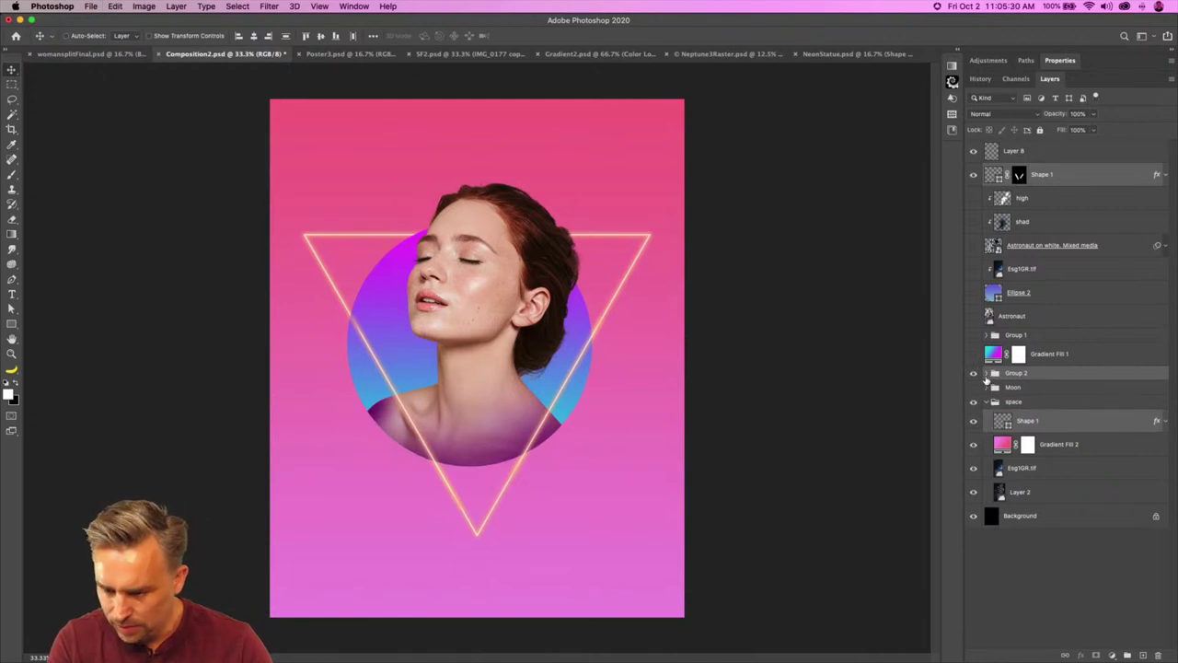
Step: Move the lower Shape 1 layer out of the space group to directly beneath Group 2, leaving Group 2 collapsed
{"action": "left_click_drag", "start_coordinate": [1037, 422], "coordinate": [981, 378]}
{"action": "left_click", "coordinate": [986, 372]}
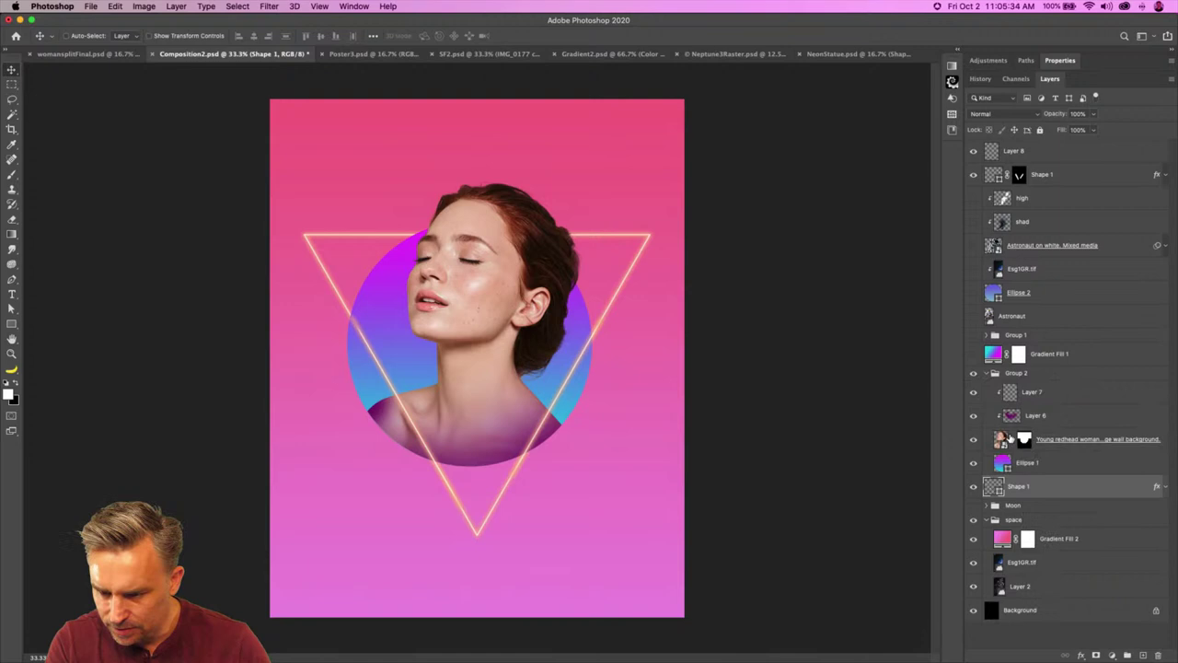
{"action": "left_click", "coordinate": [991, 375]}
{"action": "left_click", "coordinate": [986, 373]}
Step: Select Group 2 with both Shape 1 layers and move the portrait, circle and triangle together lower on the poster
{"action": "left_click", "coordinate": [1040, 394], "text": "shift"}
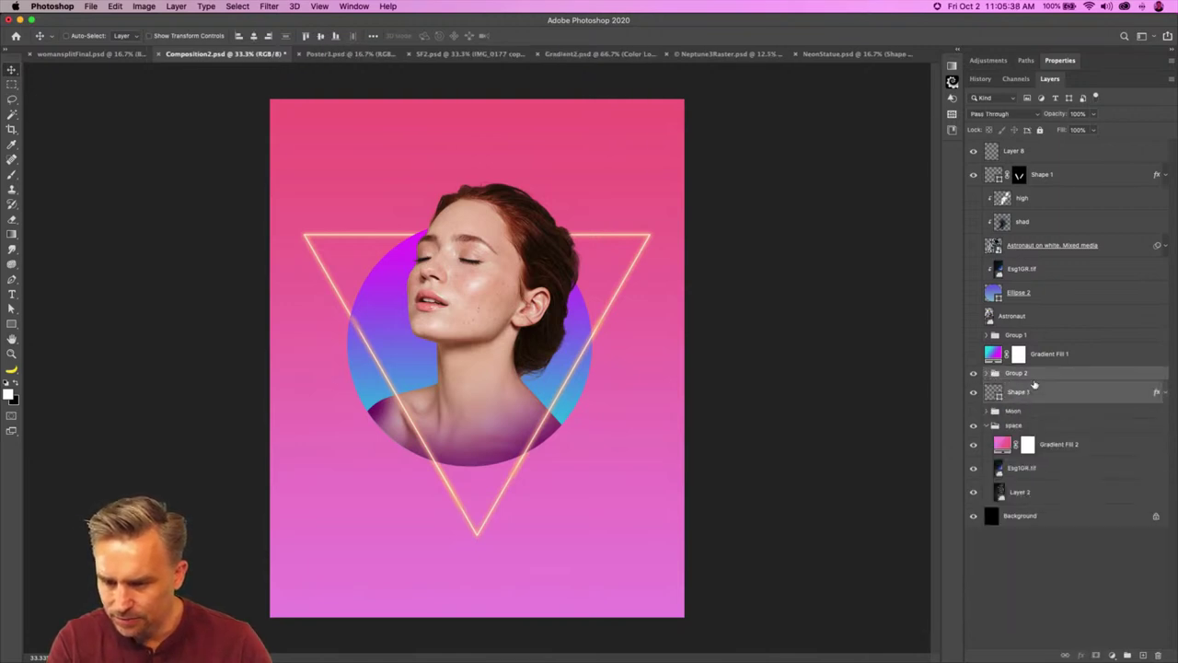
{"action": "left_click", "coordinate": [1056, 173], "text": "super"}
{"action": "left_click_drag", "start_coordinate": [407, 228], "coordinate": [402, 266]}
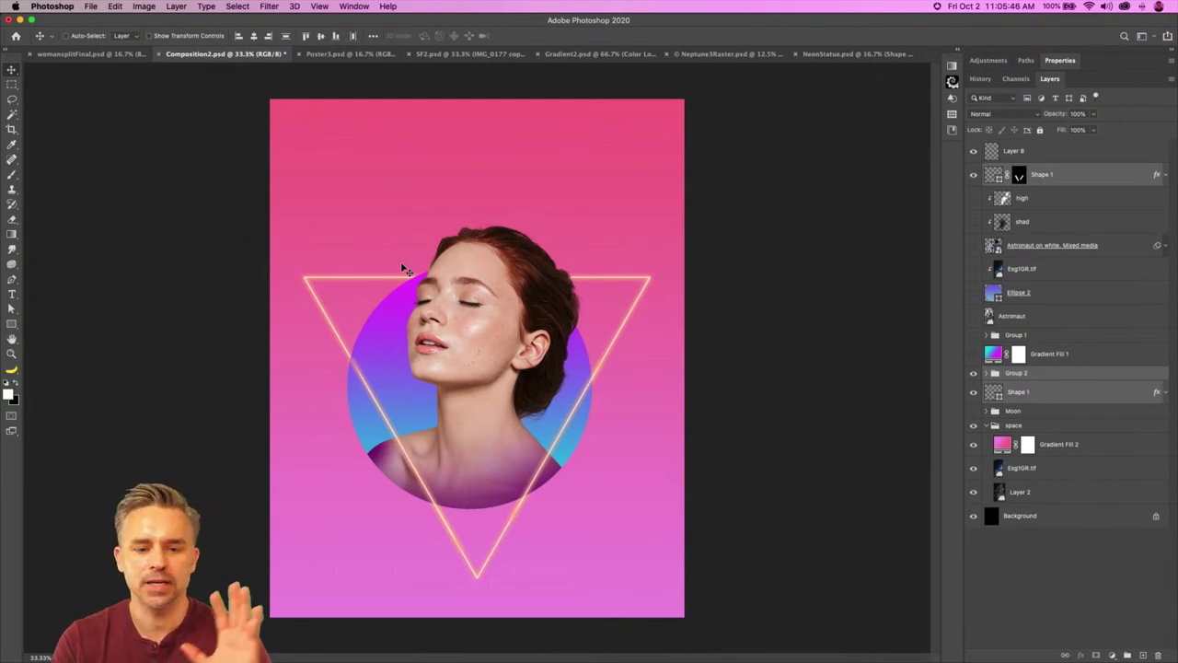
{"action": "left_click_drag", "start_coordinate": [402, 265], "coordinate": [402, 272]}
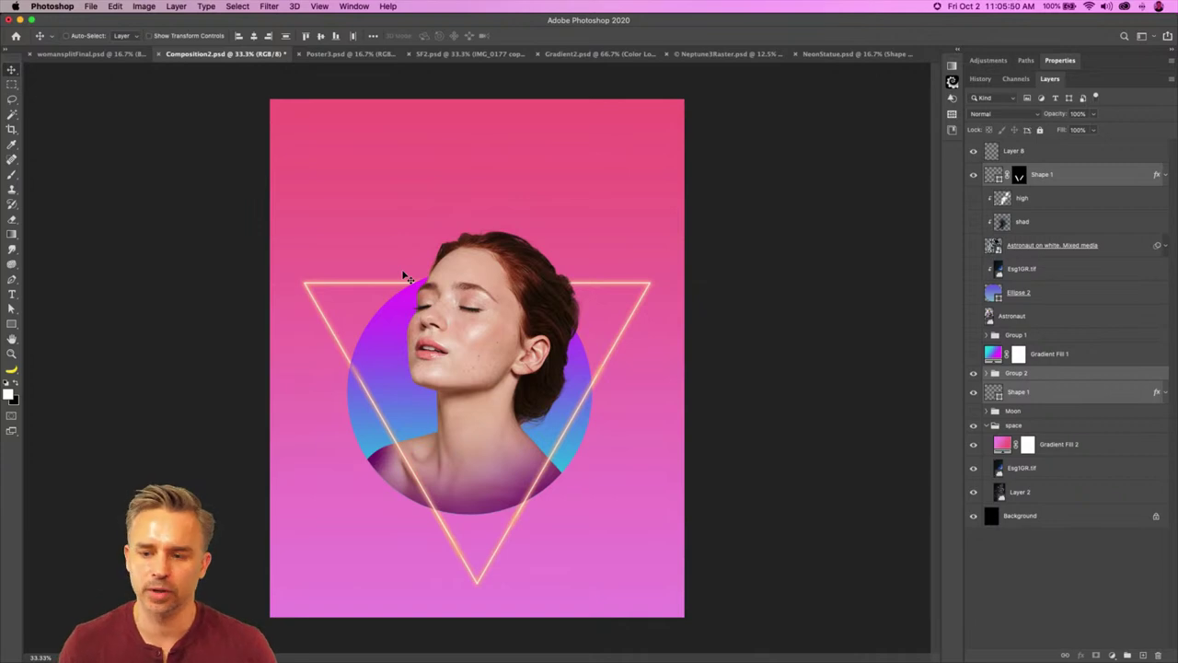
Step: Scale the portrait, circle and triangle together to about 93% with Free Transform
{"action": "key", "text": "super+t"}
{"action": "mouse_move", "coordinate": [233, 226]}
{"action": "left_mouse_down"}
{"action": "mouse_move", "coordinate": [254, 250]}
{"action": "mouse_move", "coordinate": [245, 264]}
{"action": "mouse_move", "coordinate": [245, 244]}
{"action": "left_mouse_up"}
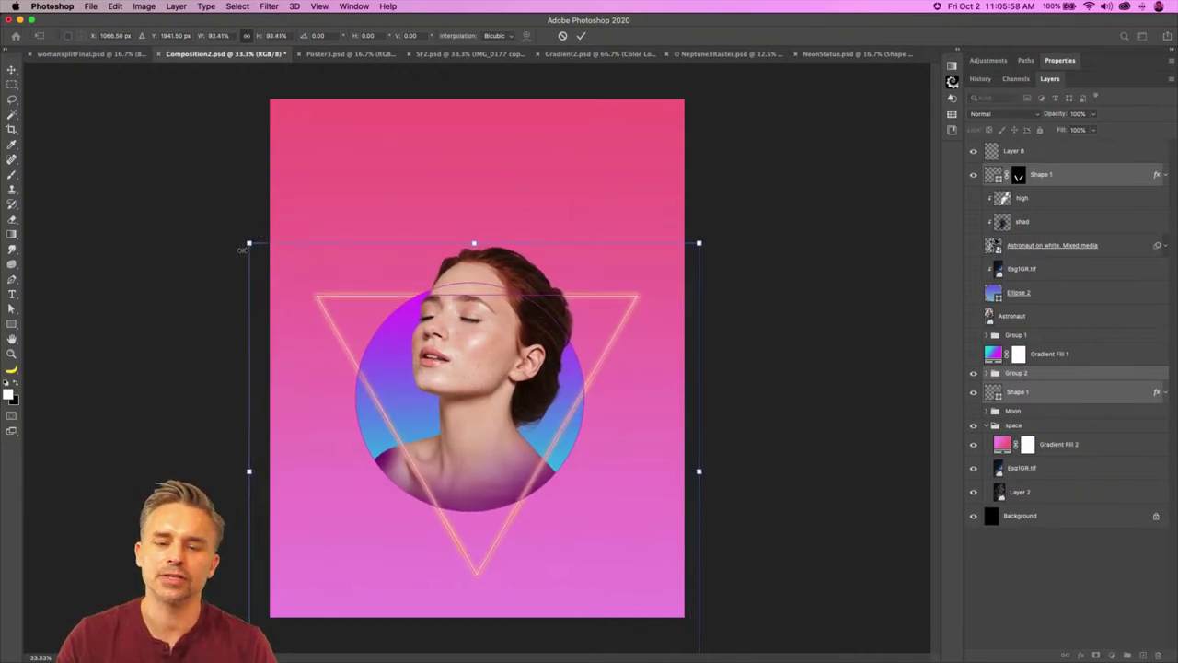
{"action": "key", "text": "Return"}
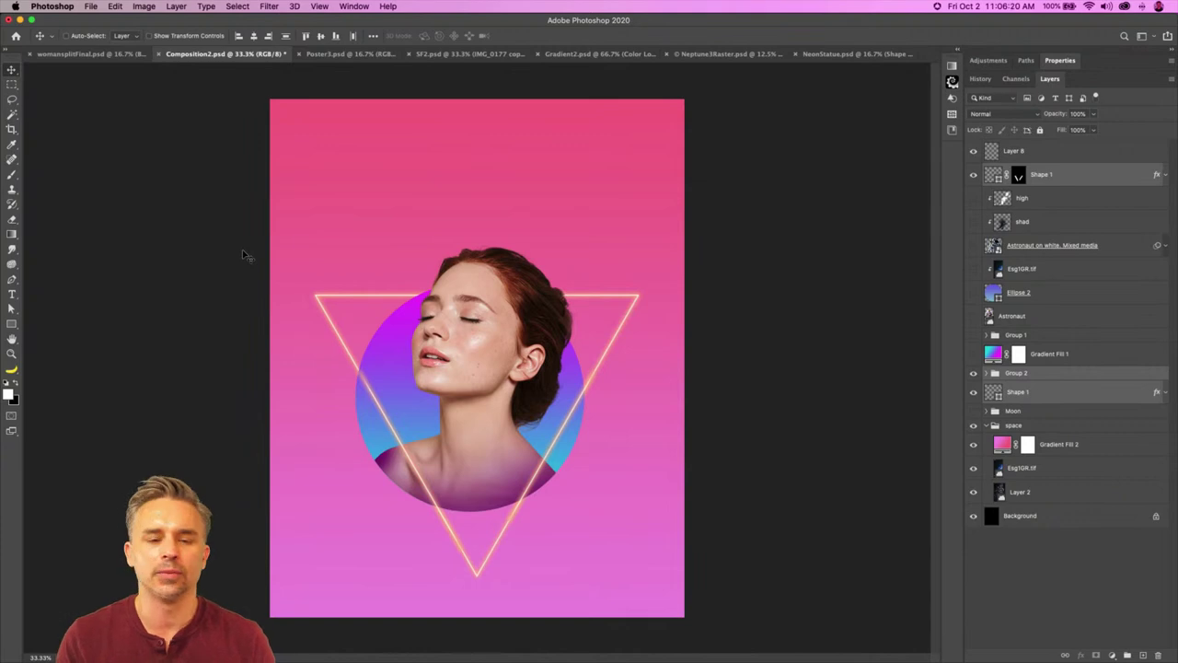
{"action": "left_click", "coordinate": [276, 5]}
{"action": "left_click", "coordinate": [280, 5]}
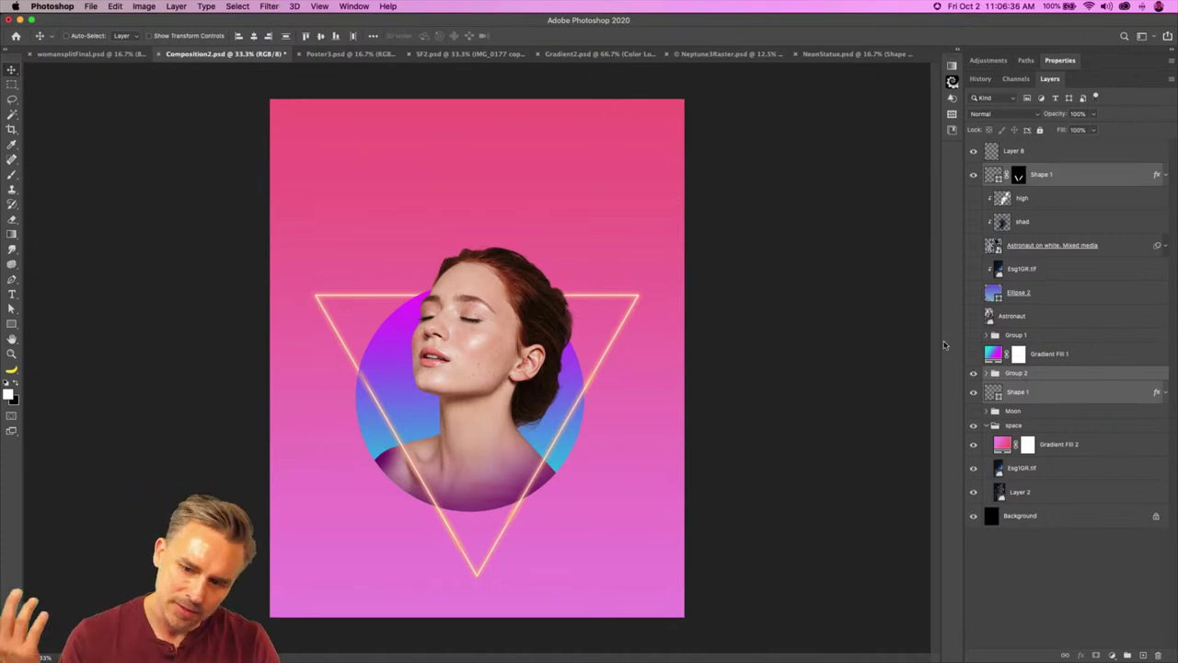
Step: Move the Esg1GR.tif layer above Gradient Fill 2 in the space group and set its blend mode to Screen
{"action": "left_click", "coordinate": [999, 469]}
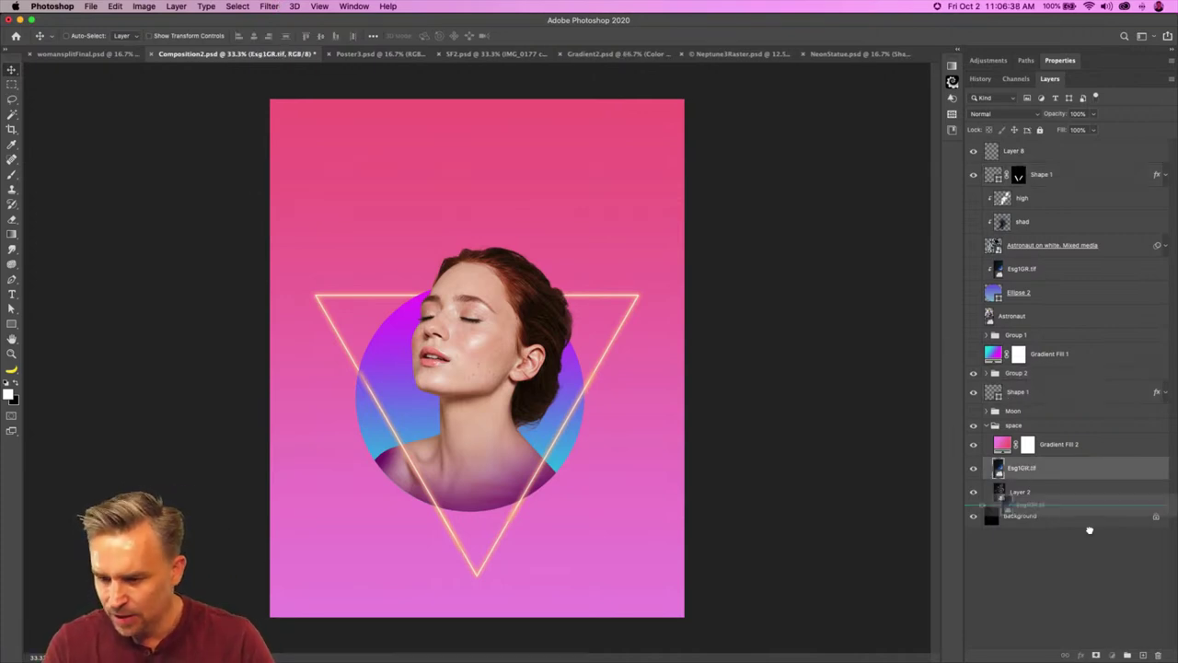
{"action": "left_click_drag", "start_coordinate": [1027, 448], "coordinate": [1068, 468]}
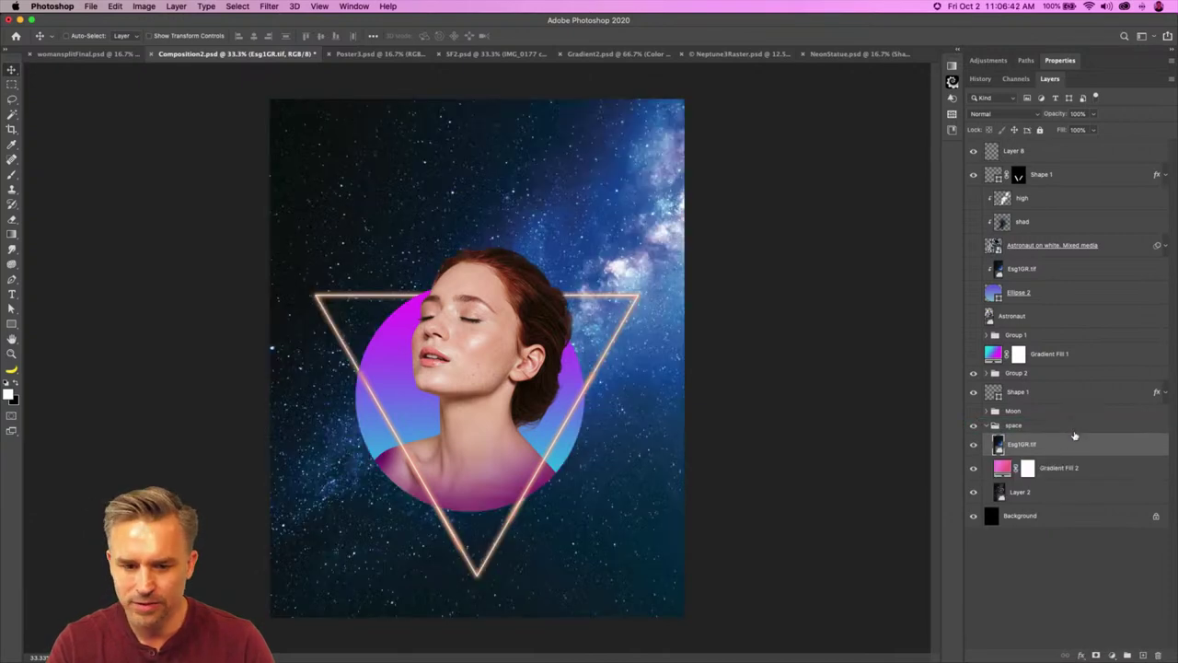
{"action": "left_click", "coordinate": [1012, 113]}
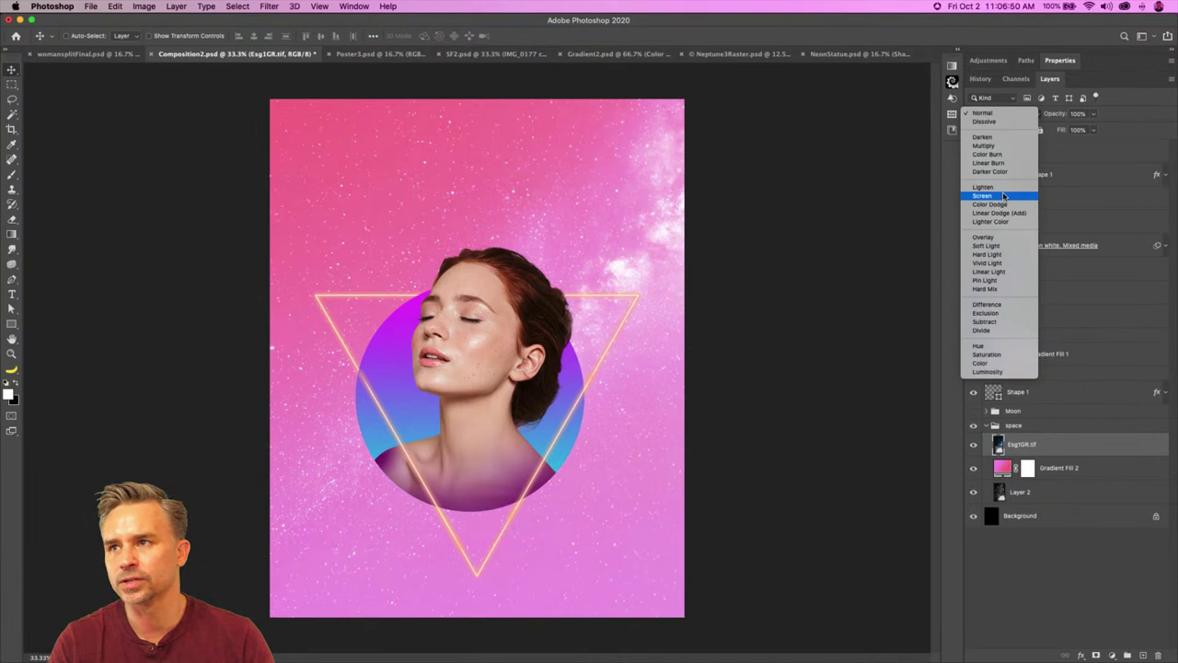
{"action": "left_click", "coordinate": [1004, 196]}
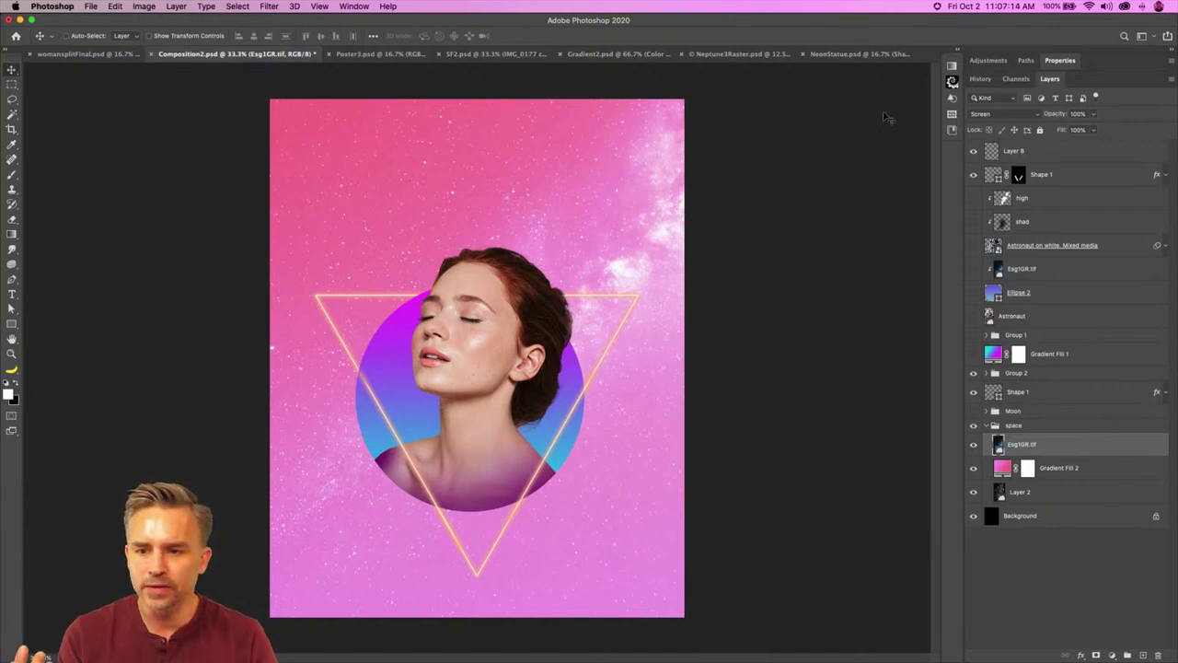
{"action": "left_click", "coordinate": [10, 326]}
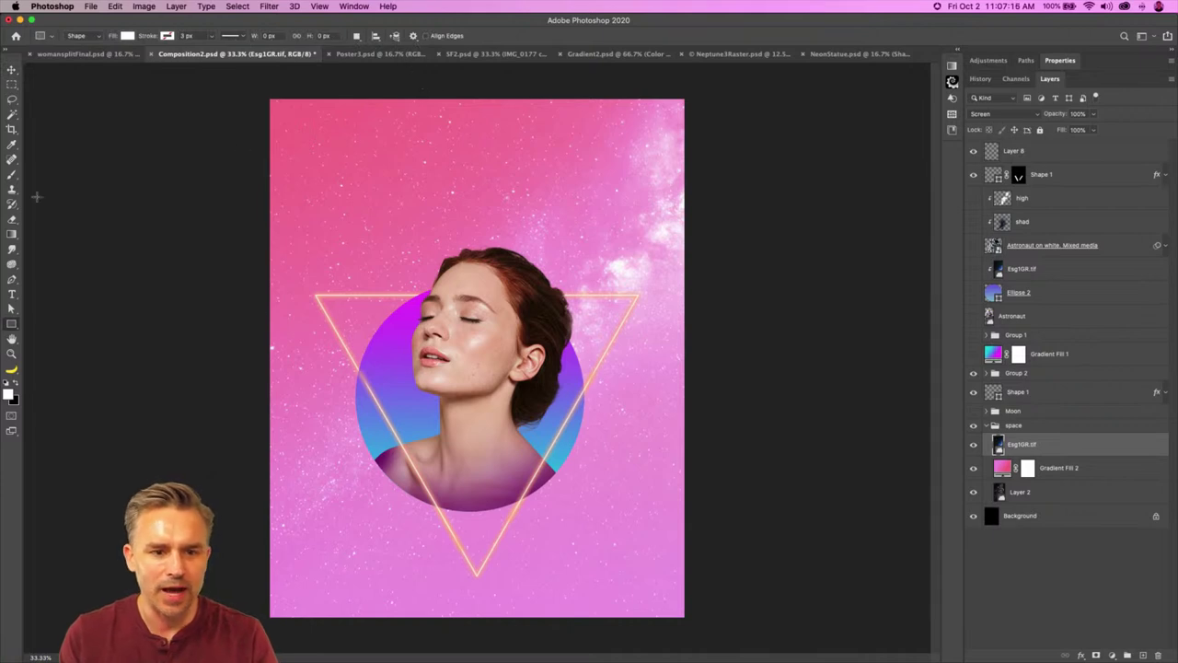
{"action": "left_click", "coordinate": [11, 324]}
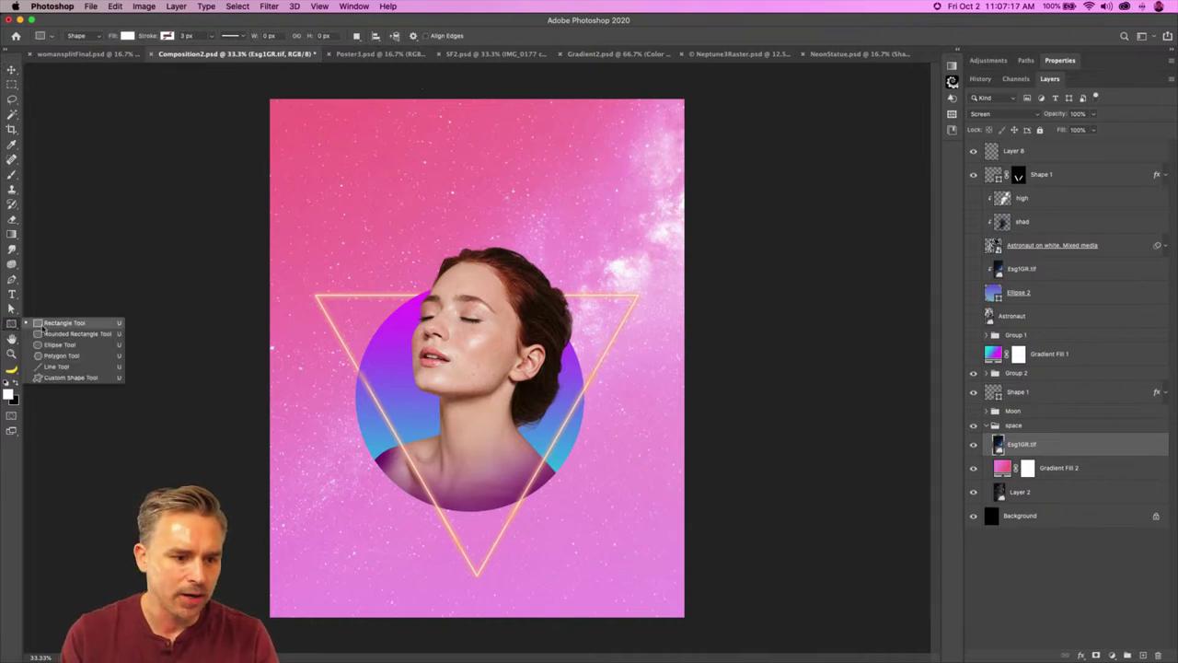
{"action": "left_click", "coordinate": [78, 378]}
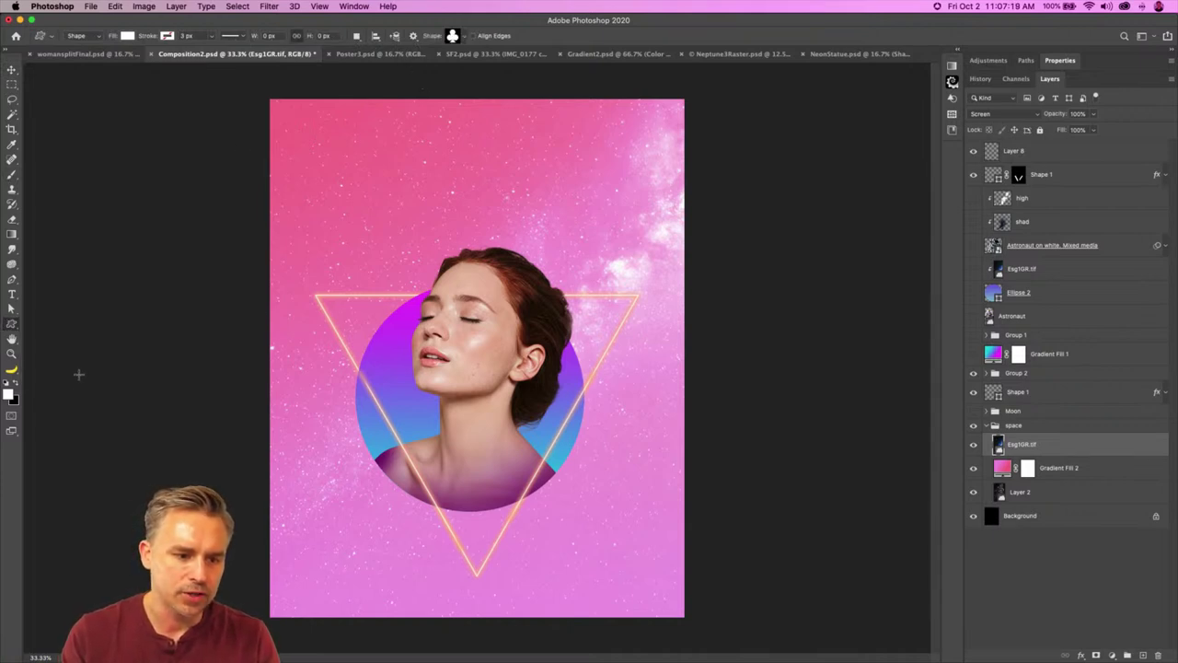
{"action": "left_click", "coordinate": [463, 37]}
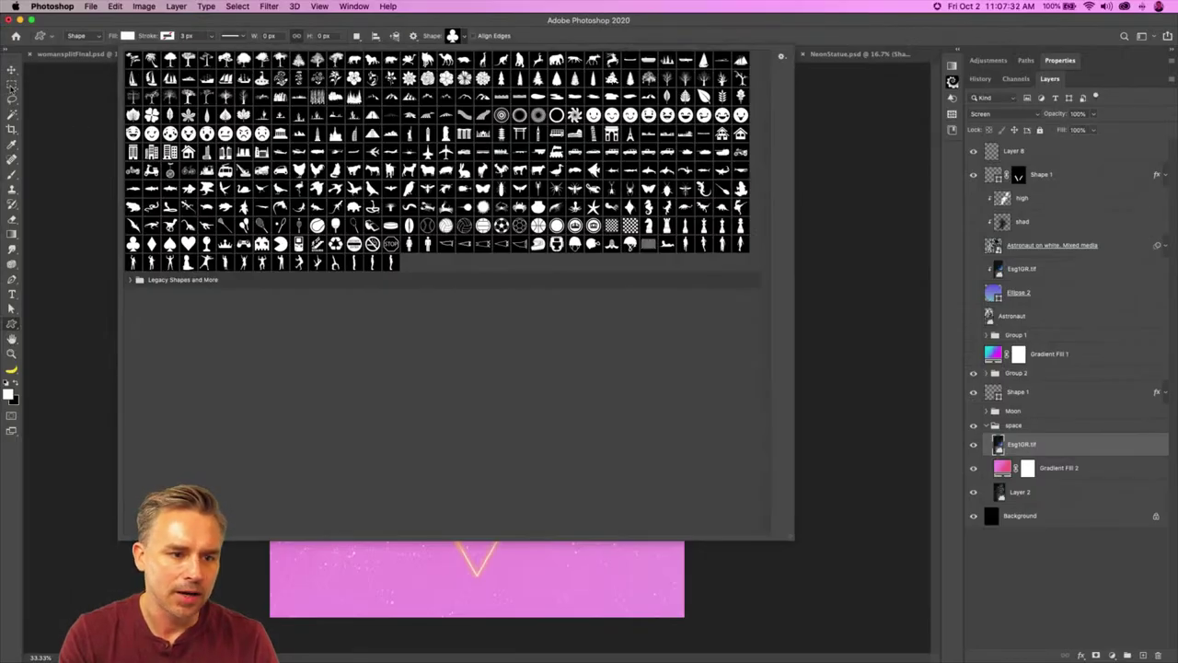
{"action": "left_click", "coordinate": [12, 85]}
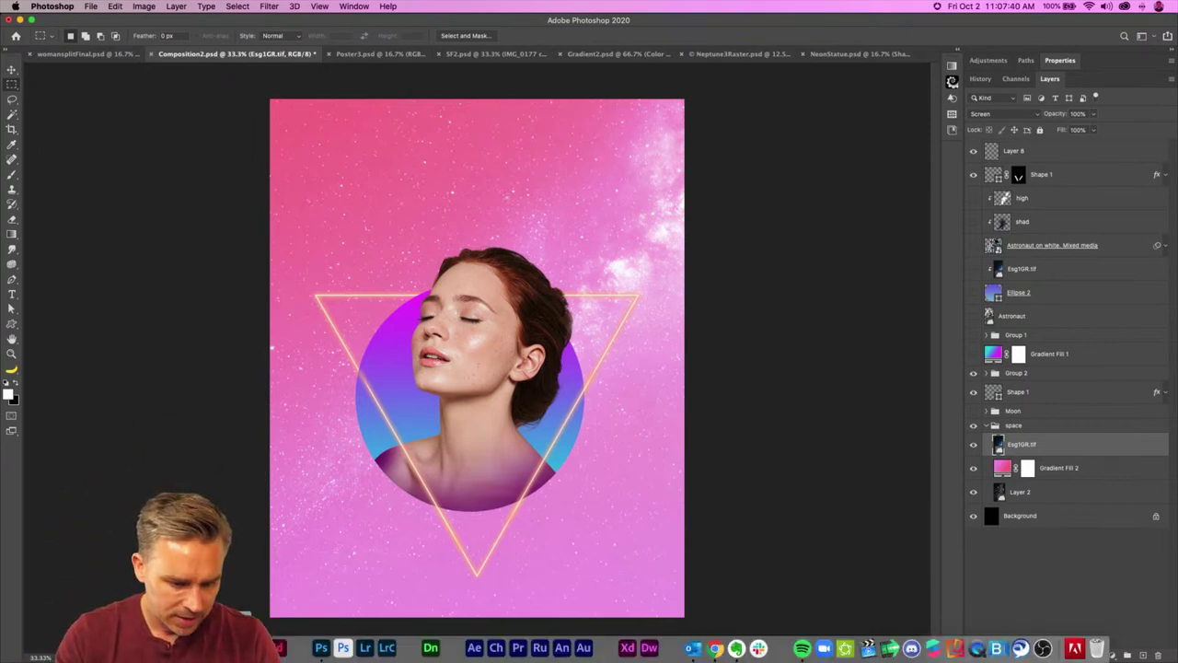
Step: Switch to Illustrator, view the Burst.ai artwork and create a new blank document
{"action": "left_click", "coordinate": [256, 648]}
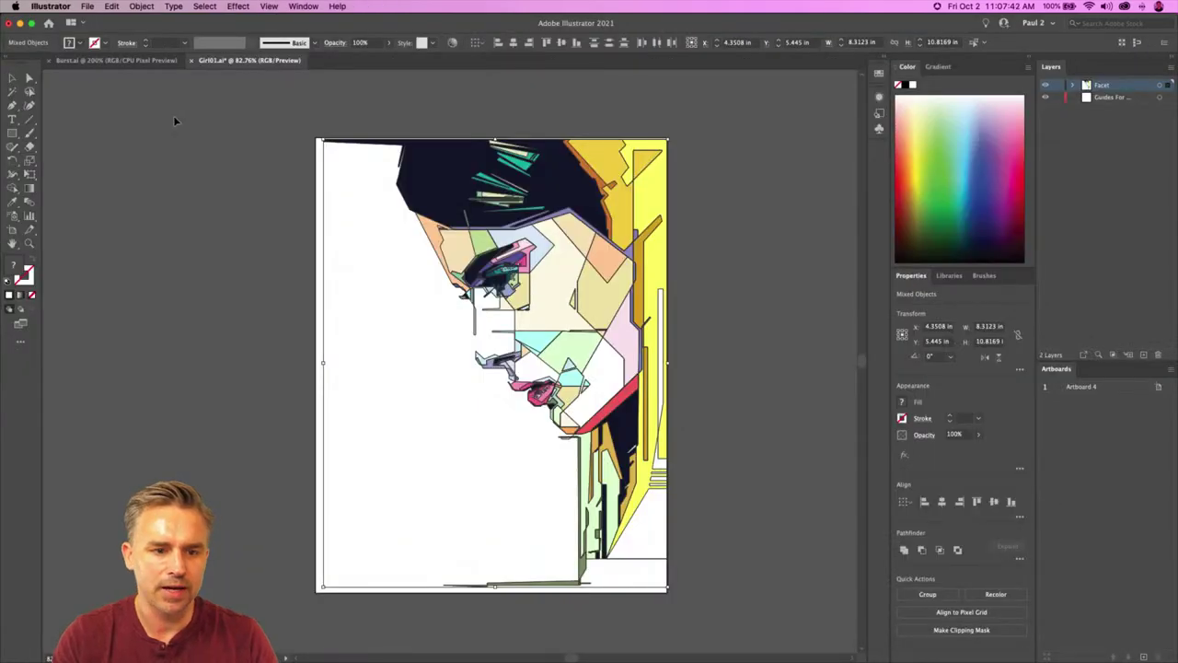
{"action": "left_click", "coordinate": [109, 62]}
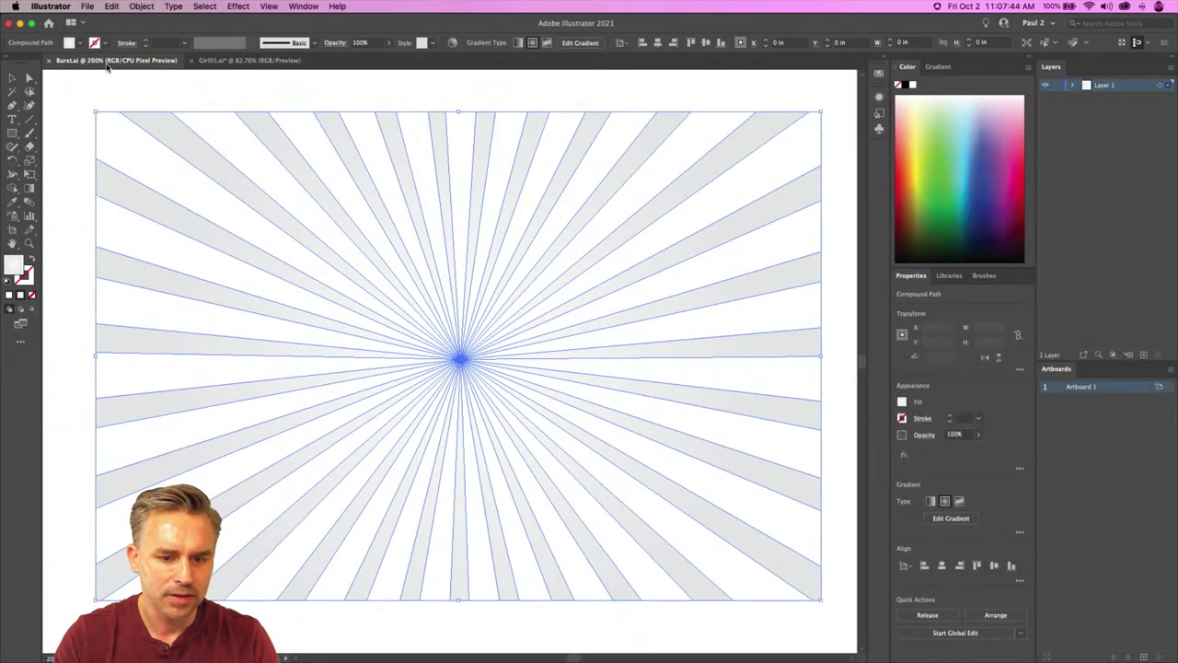
{"action": "left_click", "coordinate": [87, 8]}
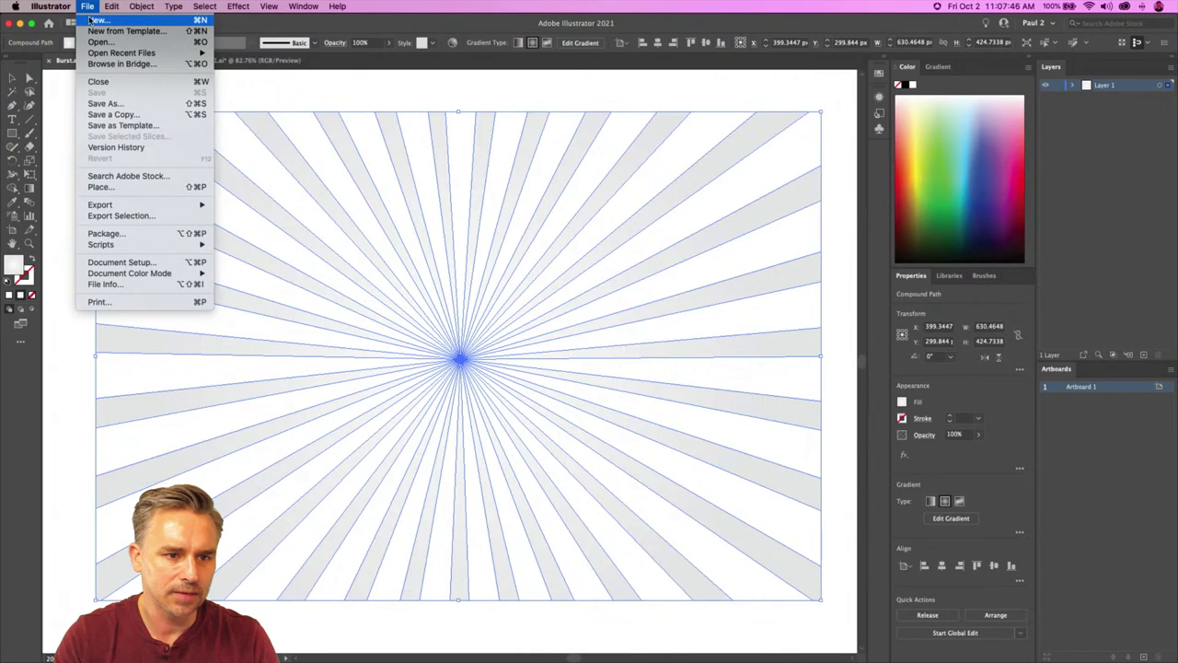
{"action": "left_click", "coordinate": [92, 20]}
{"action": "key", "text": "Return"}
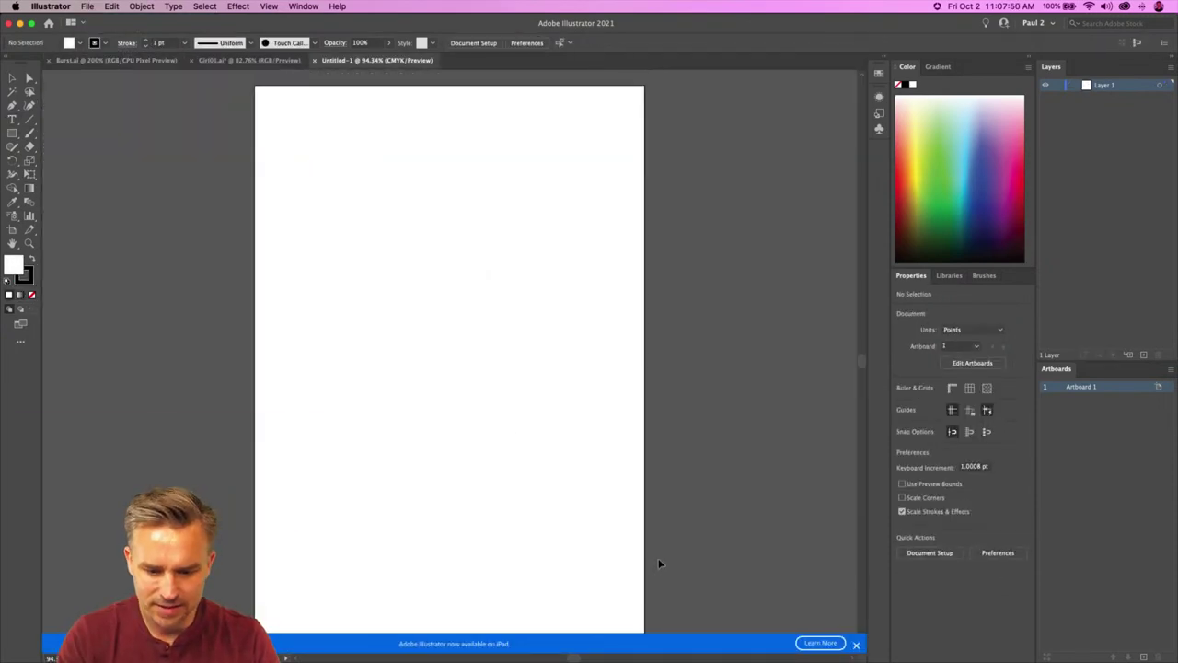
{"action": "left_click", "coordinate": [856, 645]}
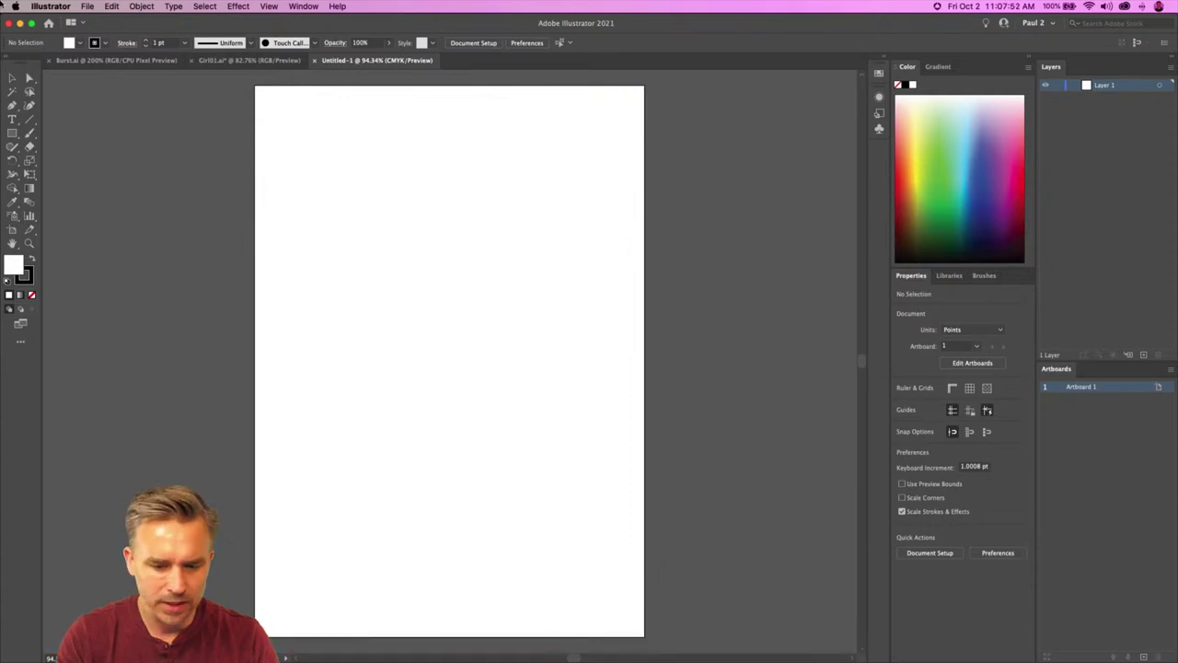
Step: Draw a vertical line about 128 pt long with no fill and a 1 pt stroke in the artboard's upper middle
{"action": "left_click", "coordinate": [29, 121]}
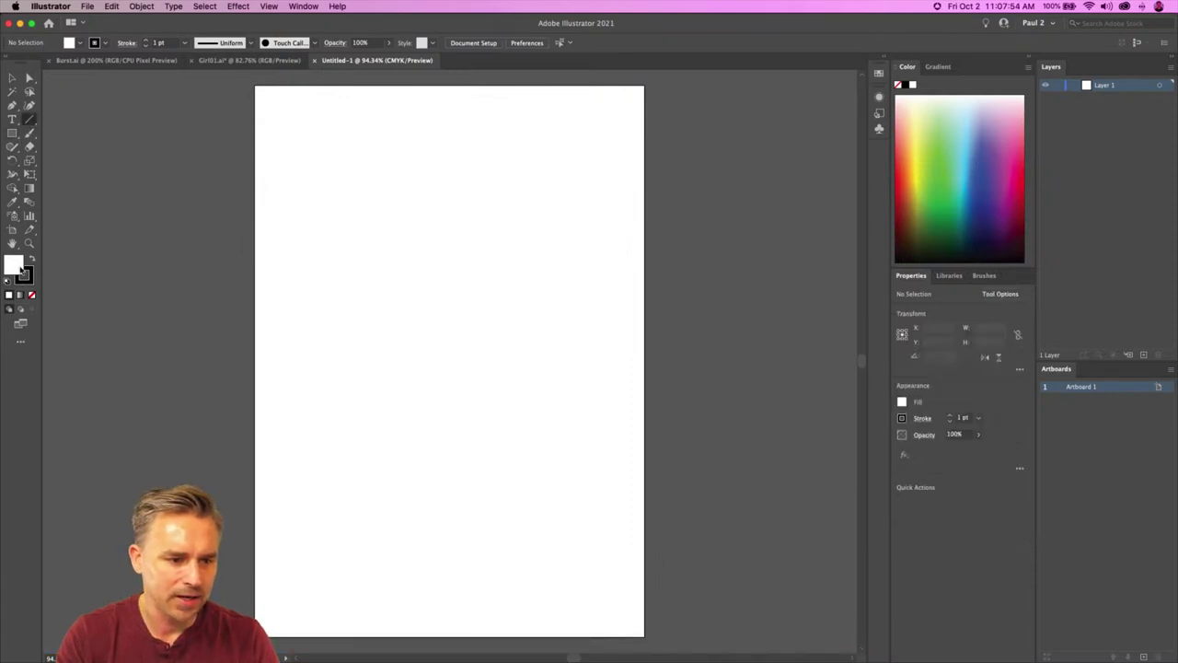
{"action": "left_click", "coordinate": [32, 295]}
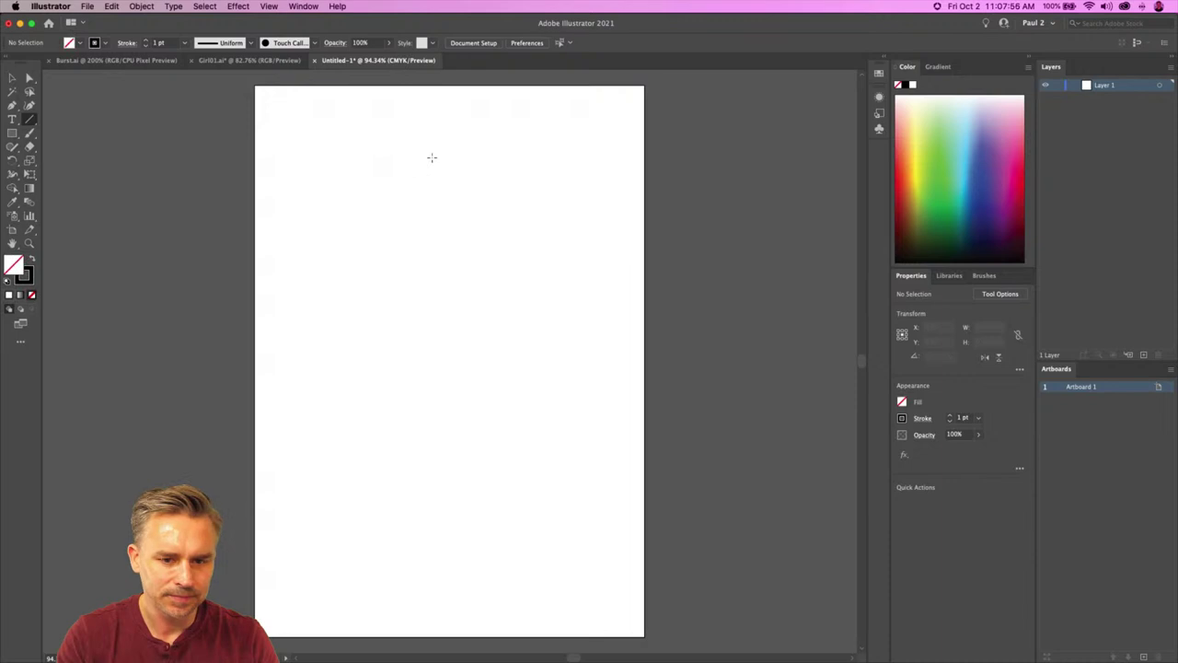
{"action": "left_click_drag", "start_coordinate": [447, 186], "coordinate": [448, 270]}
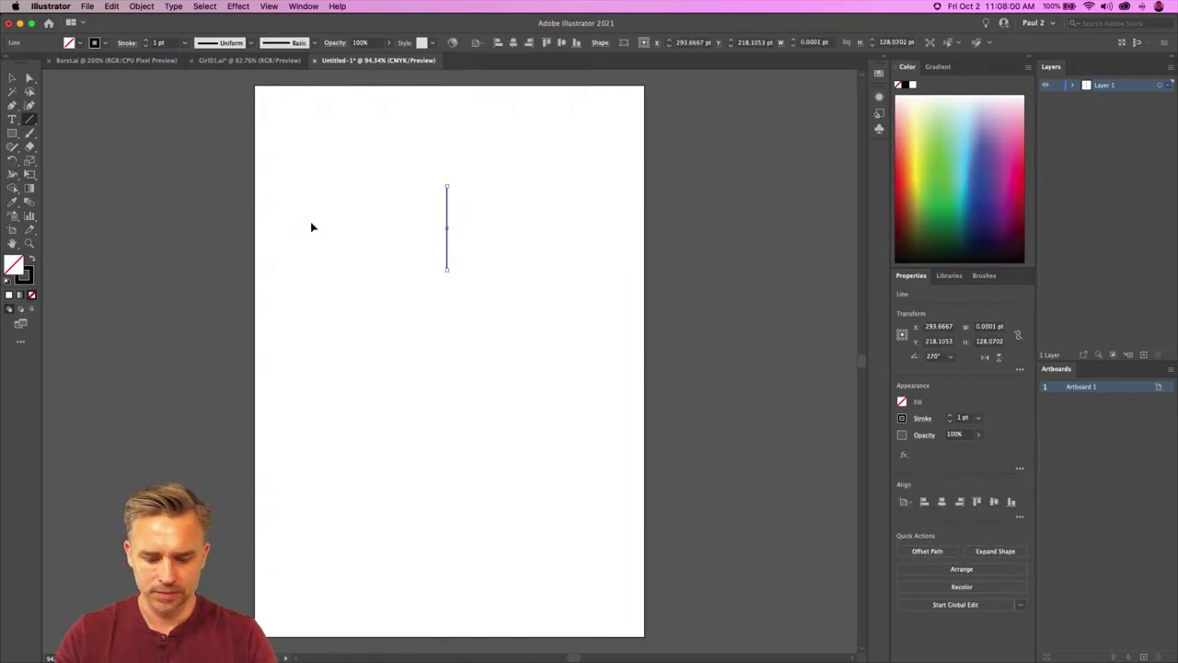
{"action": "key", "text": "super+1"}
Step: Add a Transform effect to the line with a 15° rotation about its bottom-center reference point
{"action": "left_click", "coordinate": [12, 78]}
{"action": "left_click", "coordinate": [205, 5]}
{"action": "mouse_move", "coordinate": [225, 6]}
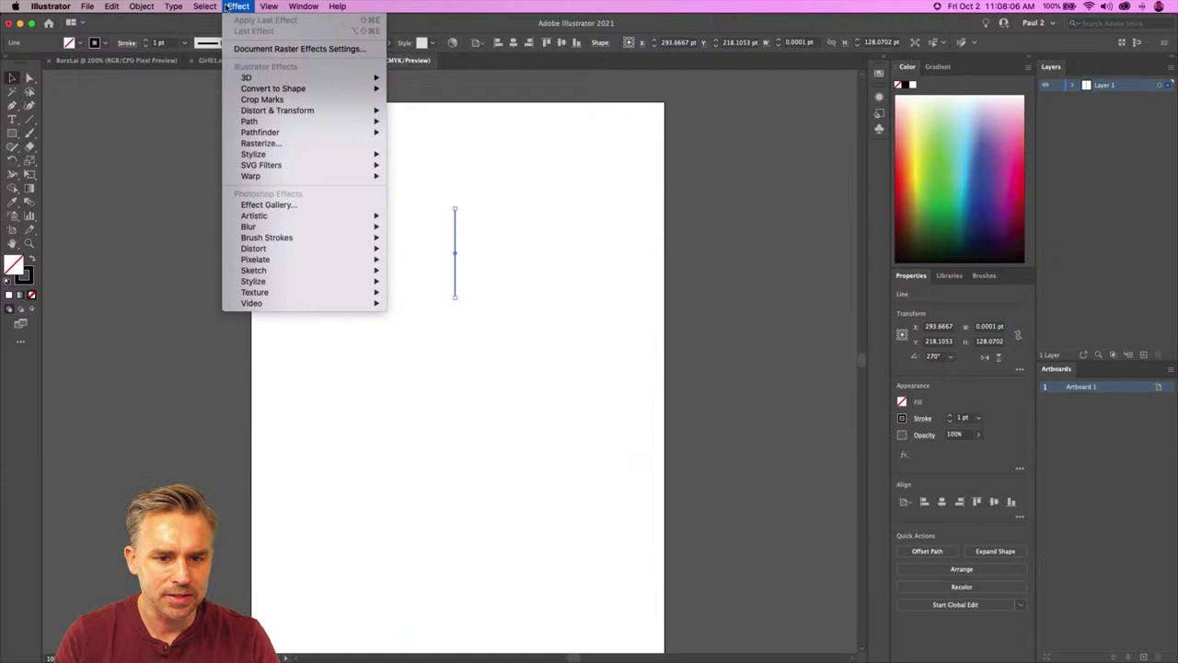
{"action": "mouse_move", "coordinate": [250, 80]}
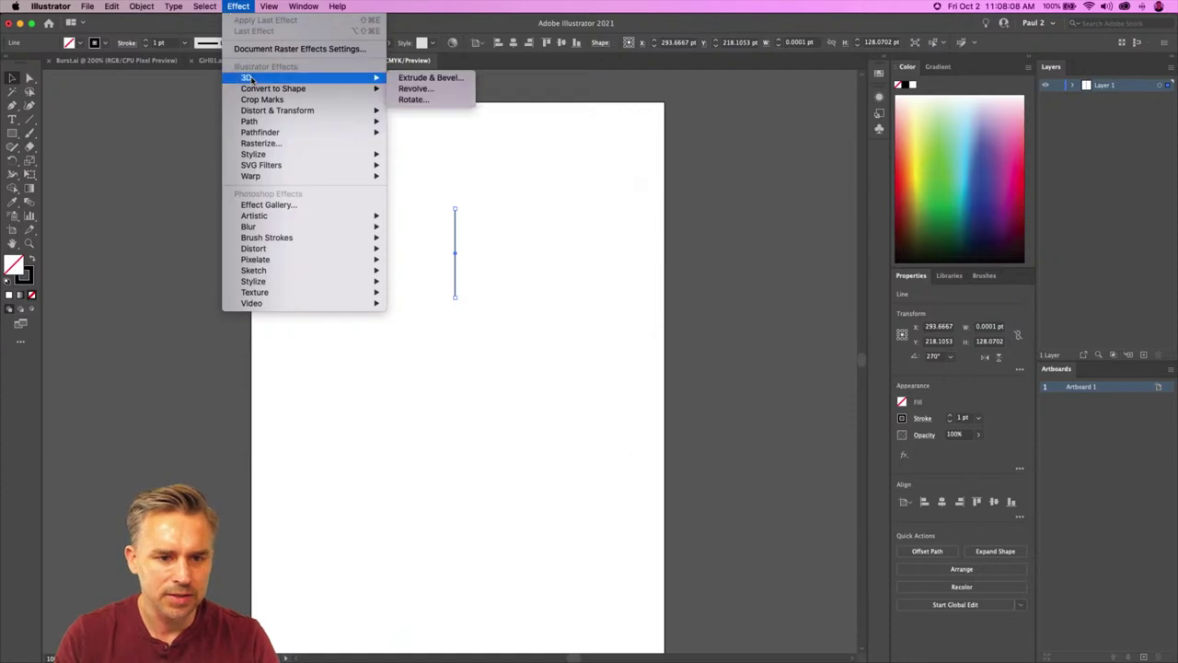
{"action": "mouse_move", "coordinate": [313, 111]}
{"action": "left_click", "coordinate": [450, 145]}
{"action": "left_click_drag", "start_coordinate": [396, 108], "coordinate": [682, 110]}
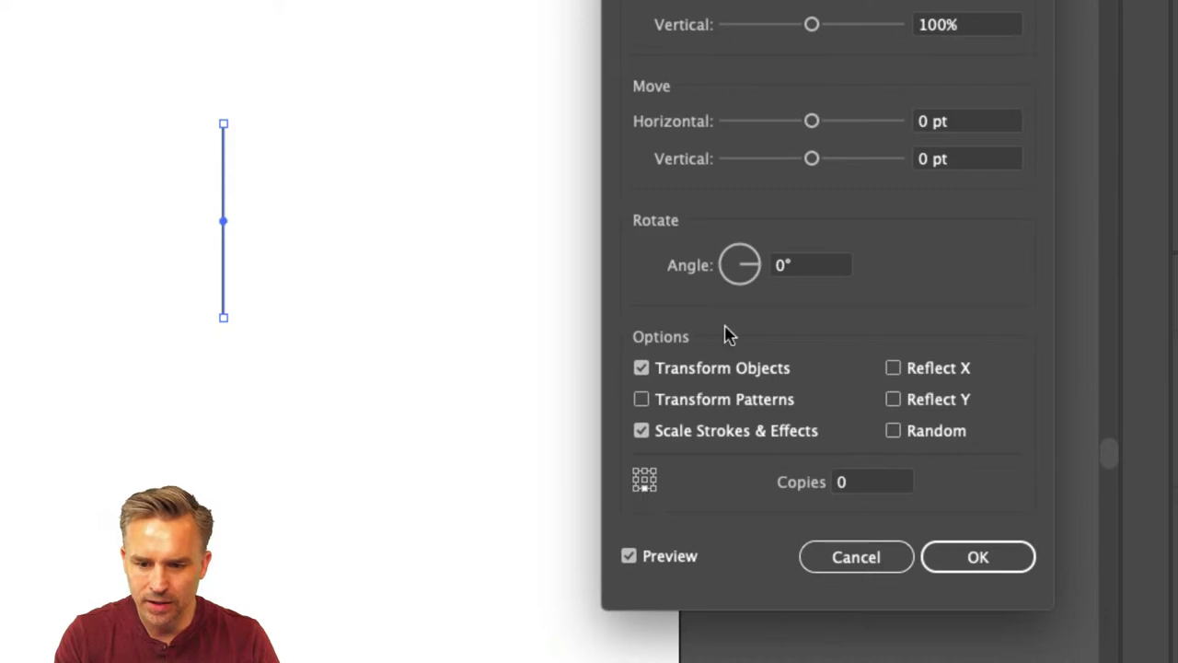
{"action": "double_click", "coordinate": [781, 269]}
{"action": "type", "text": "15"}
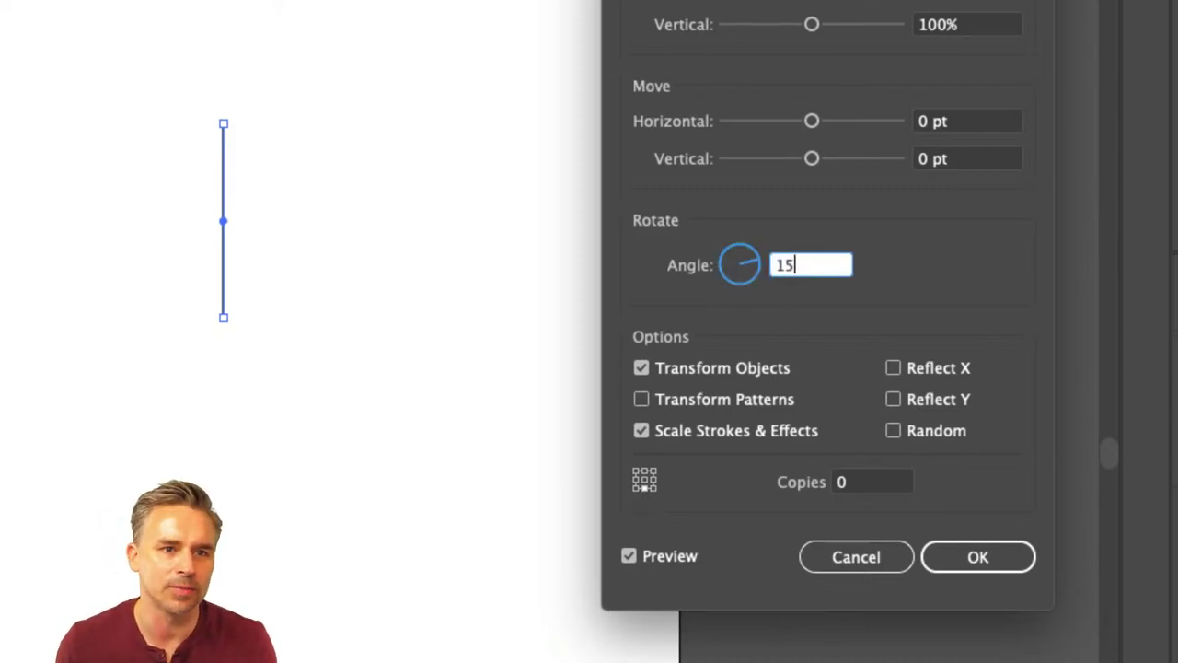
{"action": "key", "text": "Tab"}
{"action": "key", "text": "Return"}
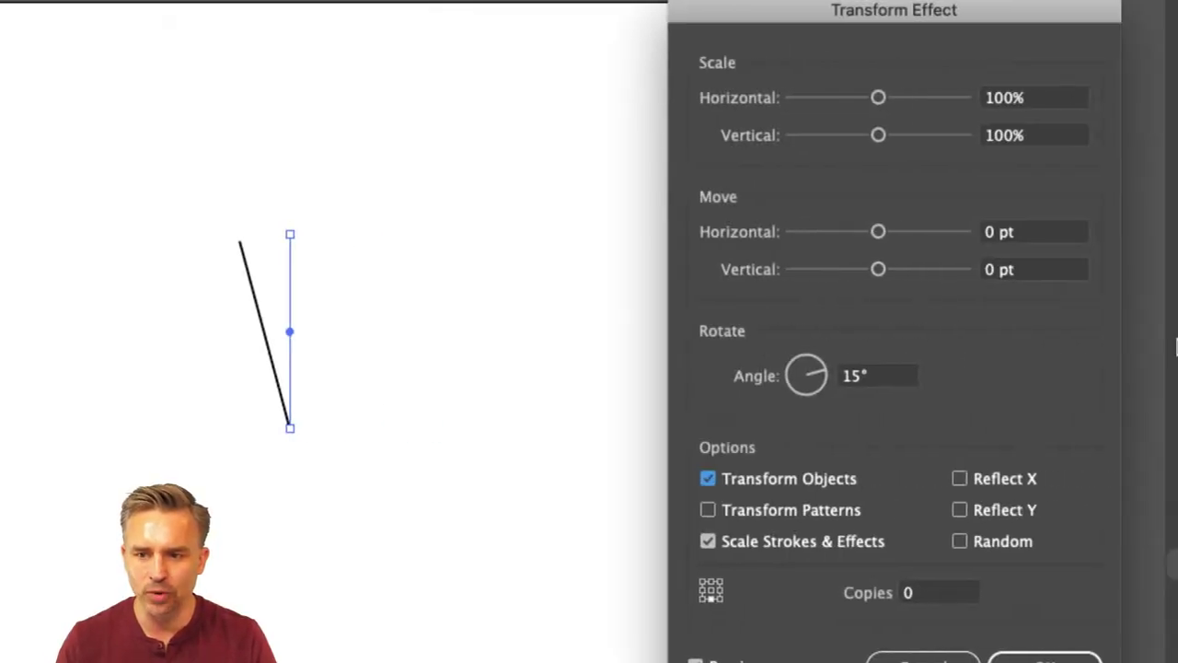
Step: Set the Transform effect's number of copies to 180/15
{"action": "left_click", "coordinate": [933, 598]}
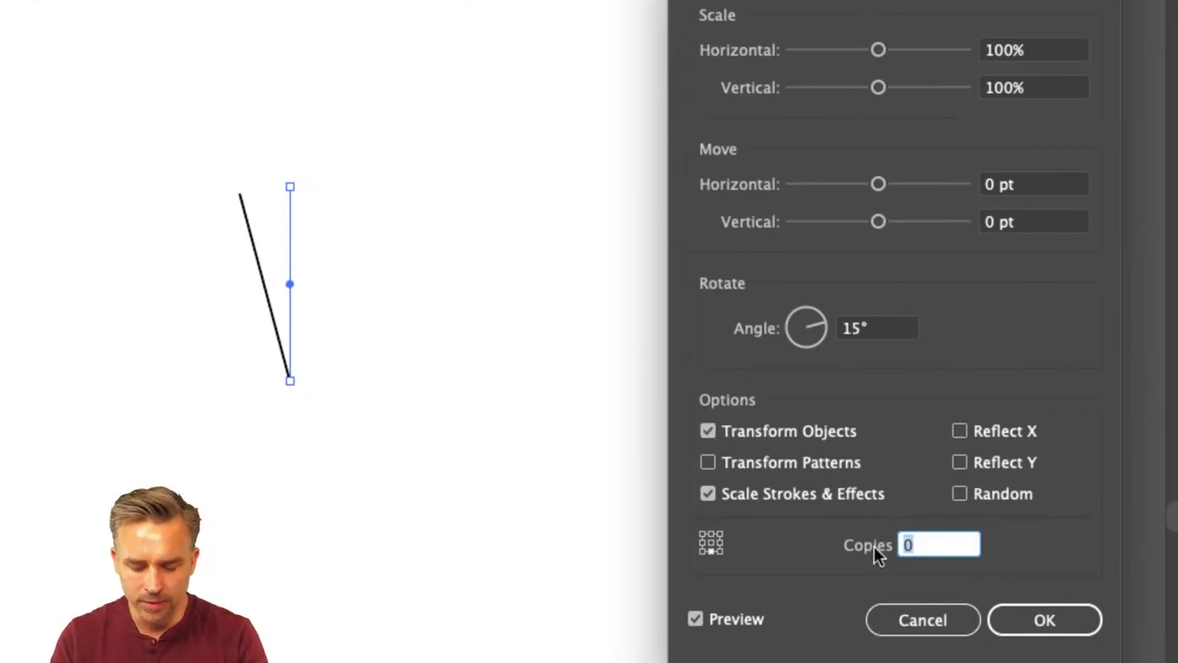
{"action": "key", "text": "BackSpace"}
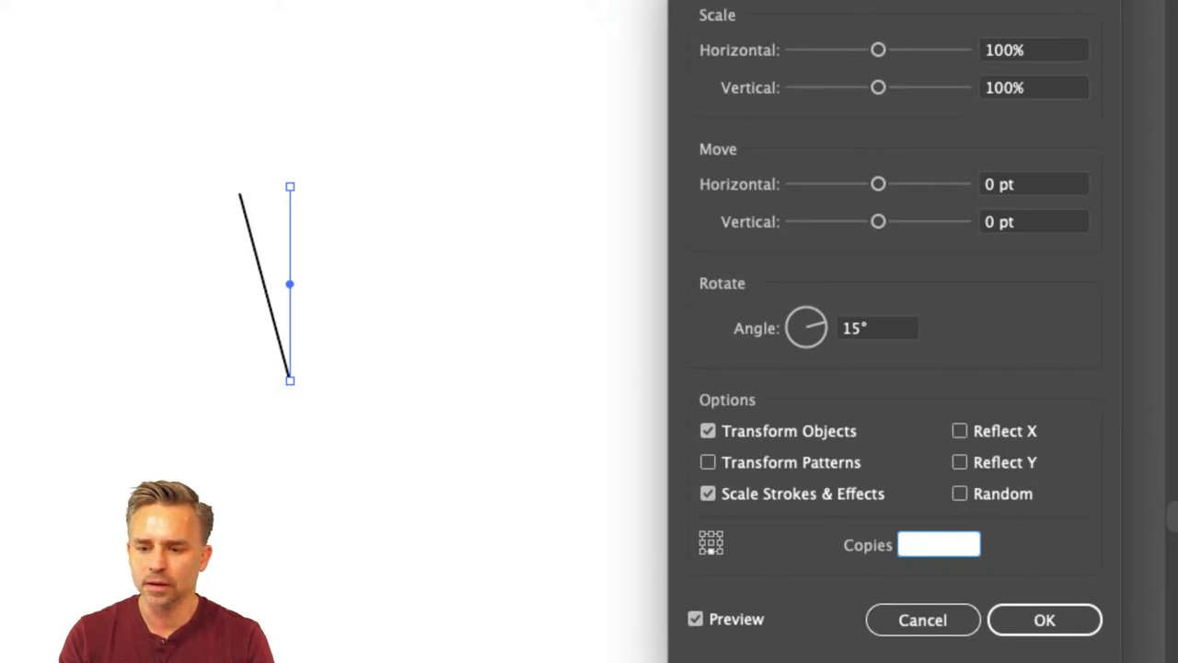
{"action": "type", "text": "1"}
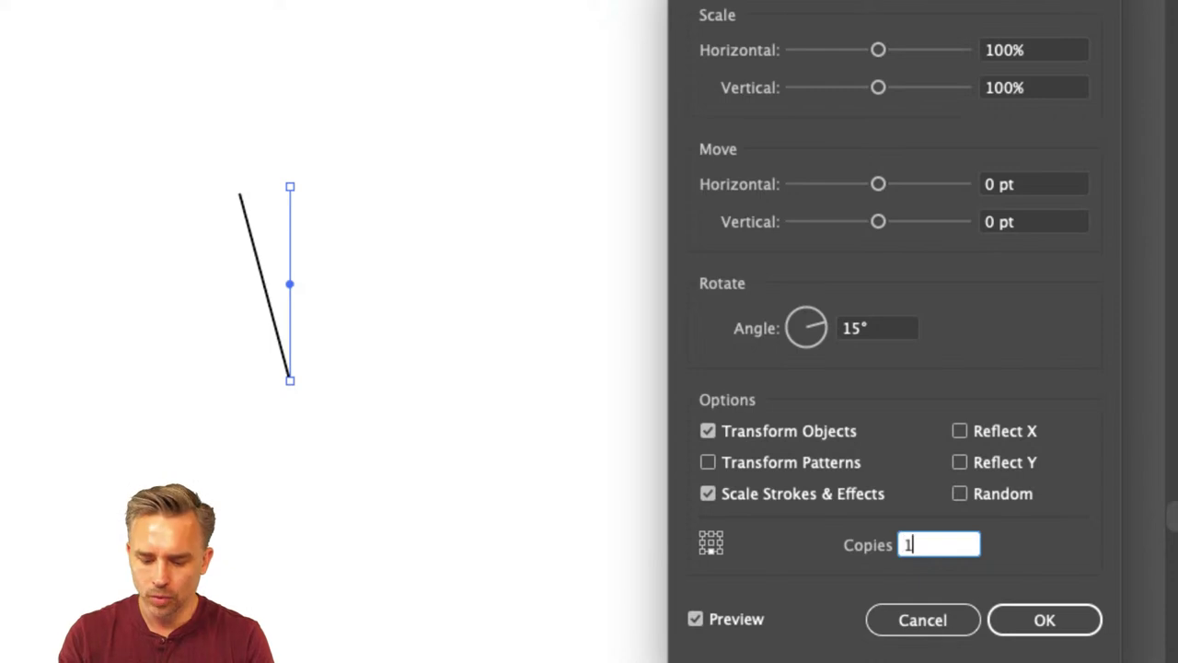
{"action": "type", "text": "80/15"}
{"action": "key", "text": "Tab"}
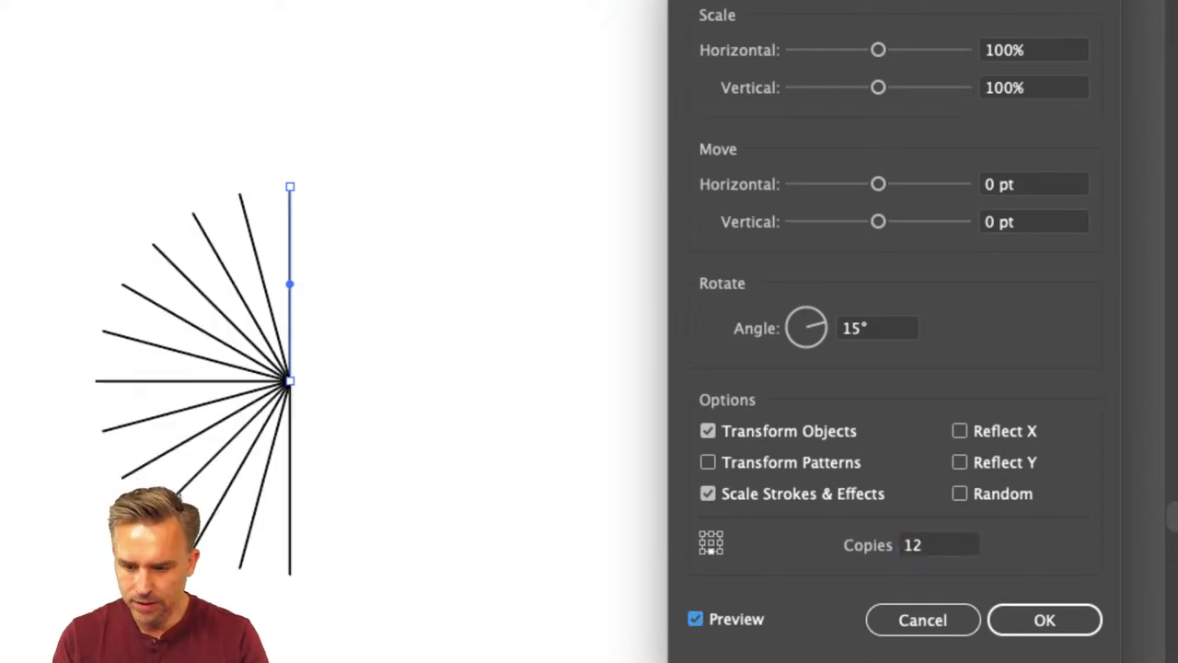
Step: Set the Transform effect's copies to 360/15 to form a full circular burst and apply the effect
{"action": "left_click", "coordinate": [902, 545]}
{"action": "type", "text": "3"}
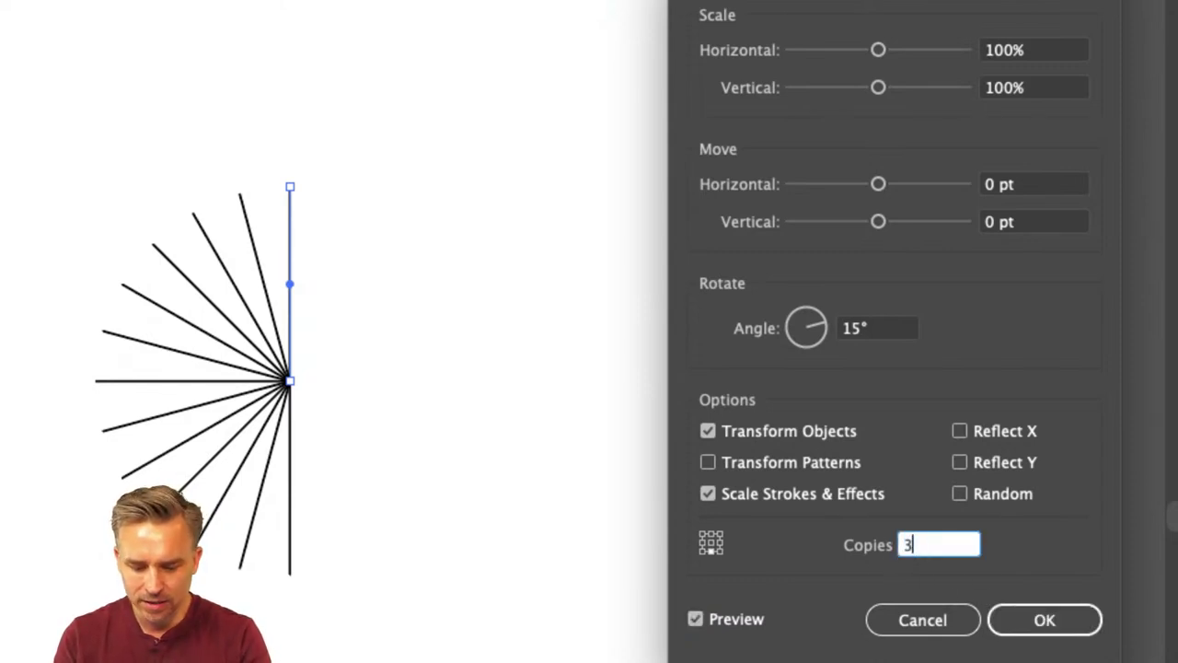
{"action": "type", "text": "60/"}
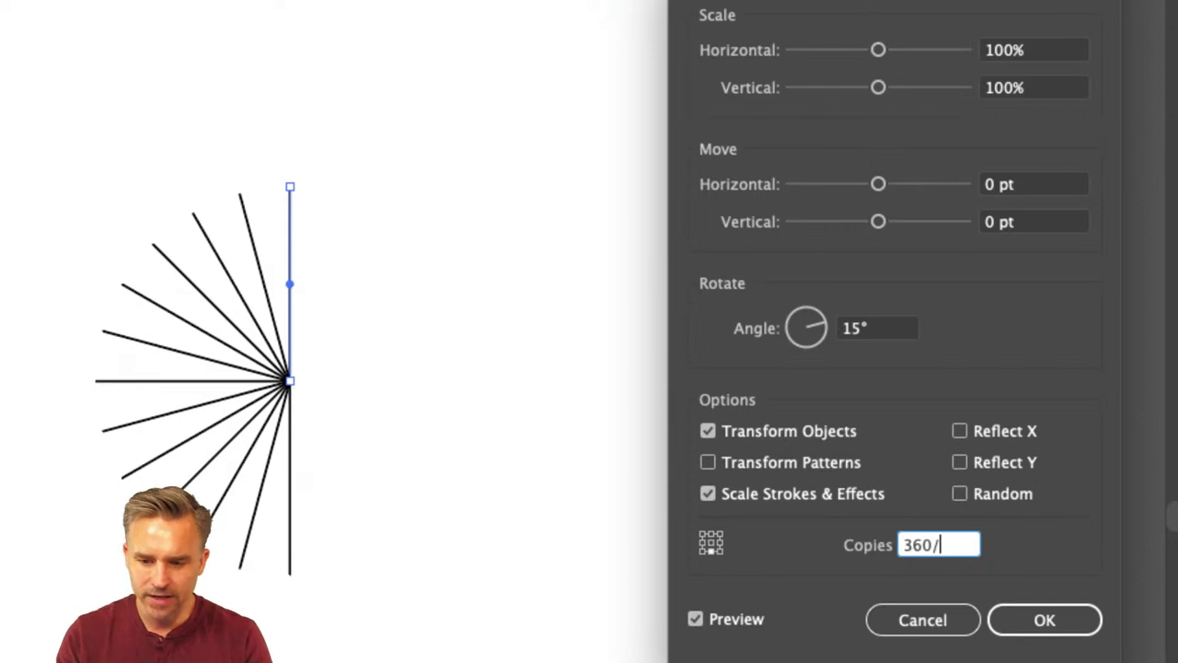
{"action": "type", "text": "15"}
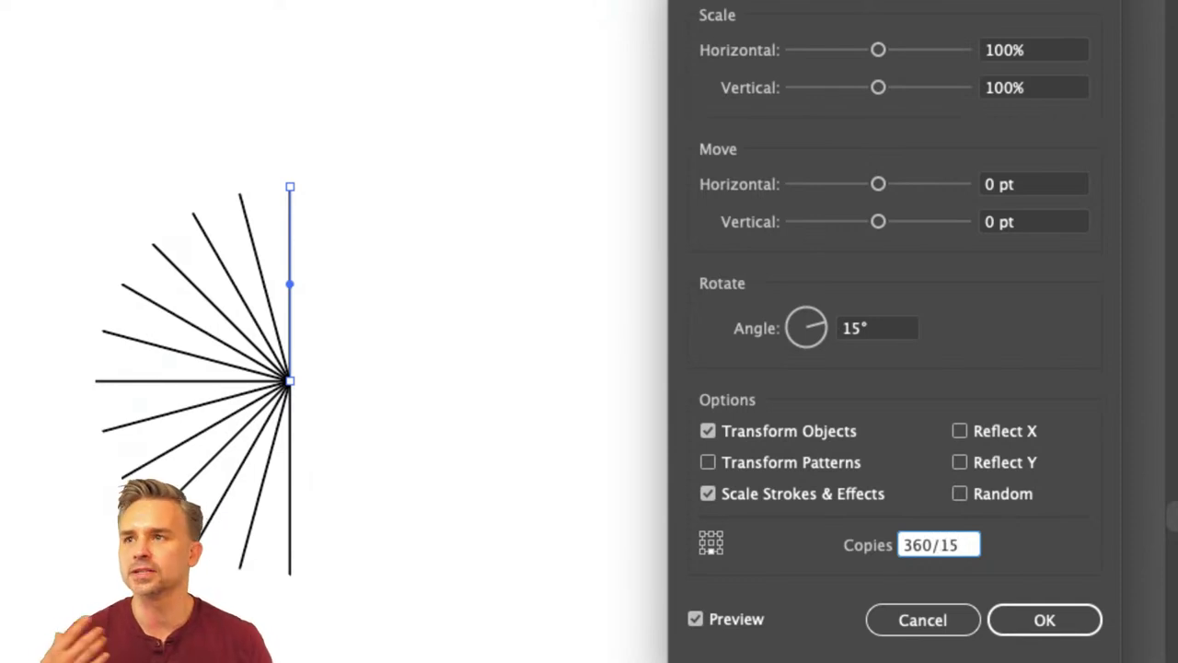
{"action": "key", "text": "Tab"}
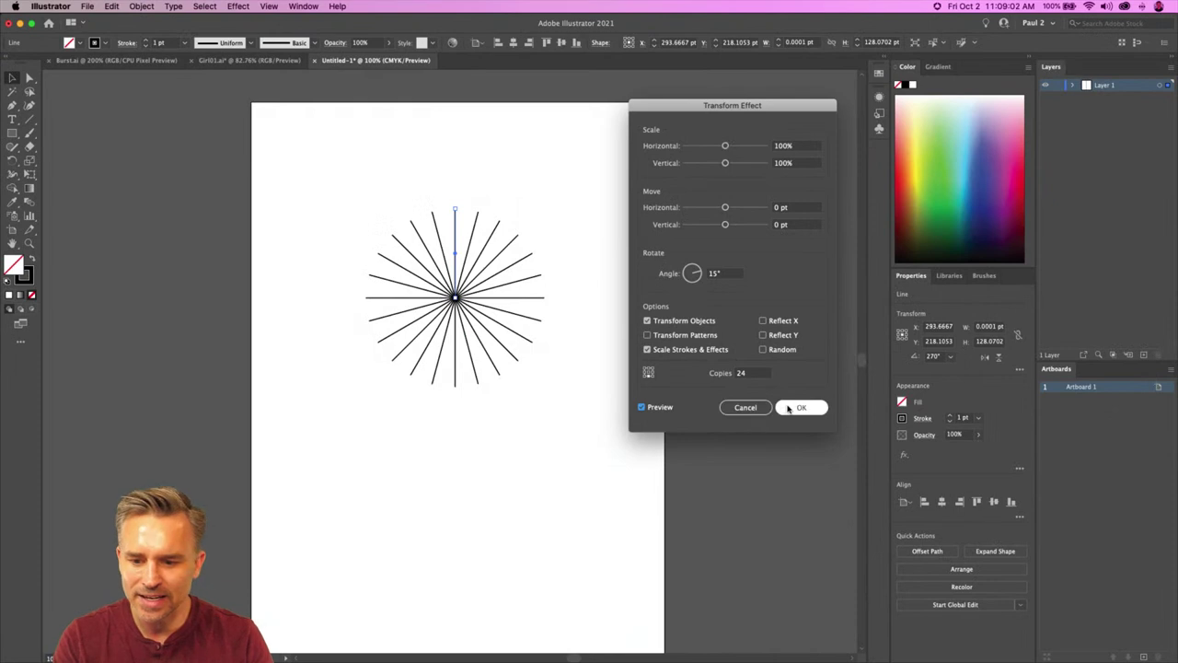
{"action": "left_click", "coordinate": [789, 408]}
Step: Move the line burst down to about the middle of the artboard and copy it
{"action": "left_click", "coordinate": [12, 75]}
{"action": "left_click", "coordinate": [350, 302]}
{"action": "left_click_drag", "start_coordinate": [455, 301], "coordinate": [457, 387]}
Step: Switch to Photoshop and paste the burst as a Smart Object directly above the Esg1GR.tif layer
{"action": "mouse_move", "coordinate": [276, 647]}
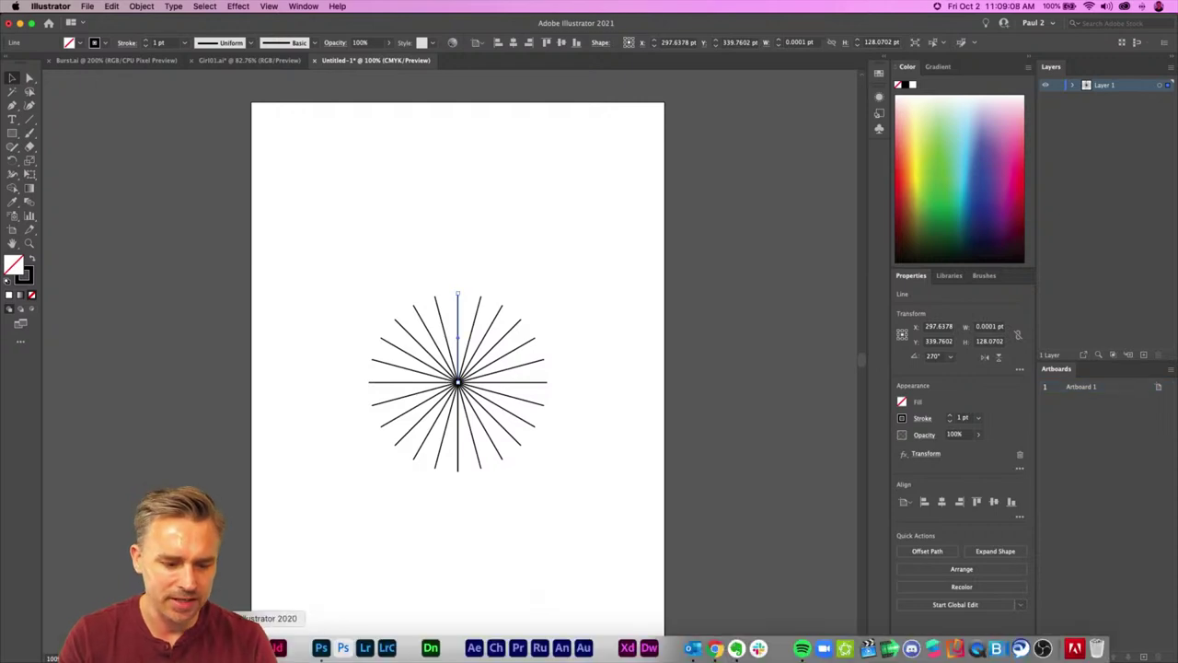
{"action": "left_click", "coordinate": [320, 647]}
{"action": "key", "text": "super+v"}
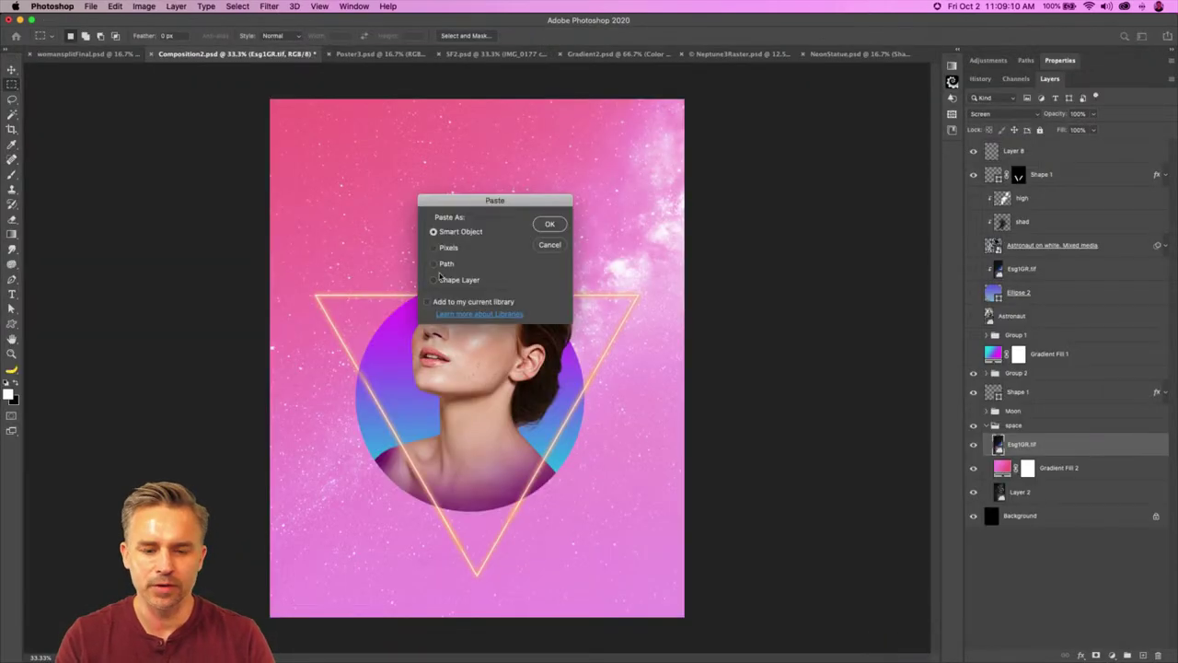
{"action": "left_click", "coordinate": [550, 225]}
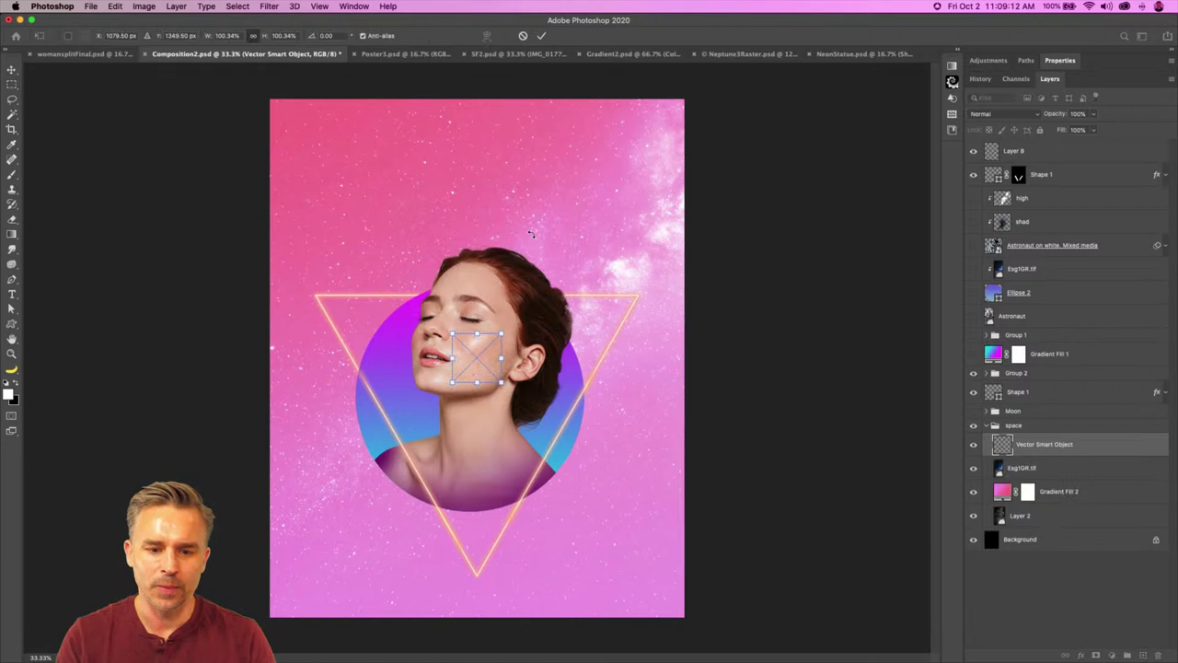
Step: Enlarge the pasted burst about its center until its rays reach well beyond the circle, and move it slightly lower behind the portrait
{"action": "left_click_drag", "start_coordinate": [451, 332], "coordinate": [267, 191]}
{"action": "key", "text": "Return"}
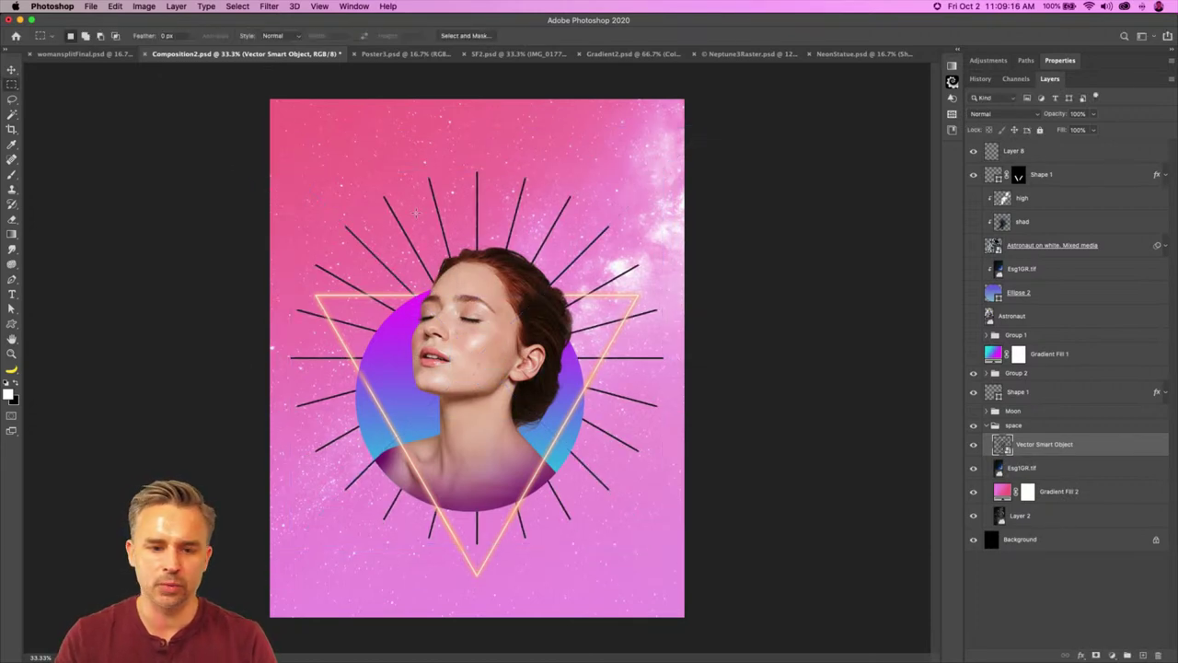
{"action": "key", "text": "v"}
{"action": "left_click_drag", "start_coordinate": [335, 249], "coordinate": [336, 282]}
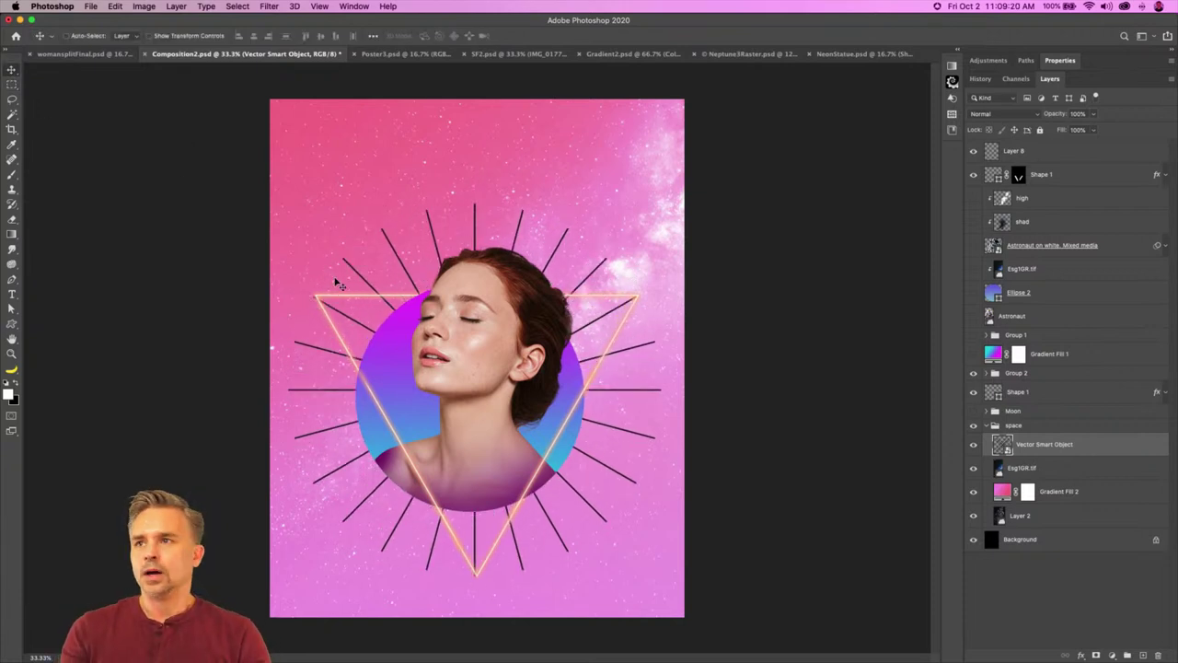
Step: Invert the burst's colors and rename the Shape 1 layer below Group 2 as triangle
{"action": "key", "text": "super+i"}
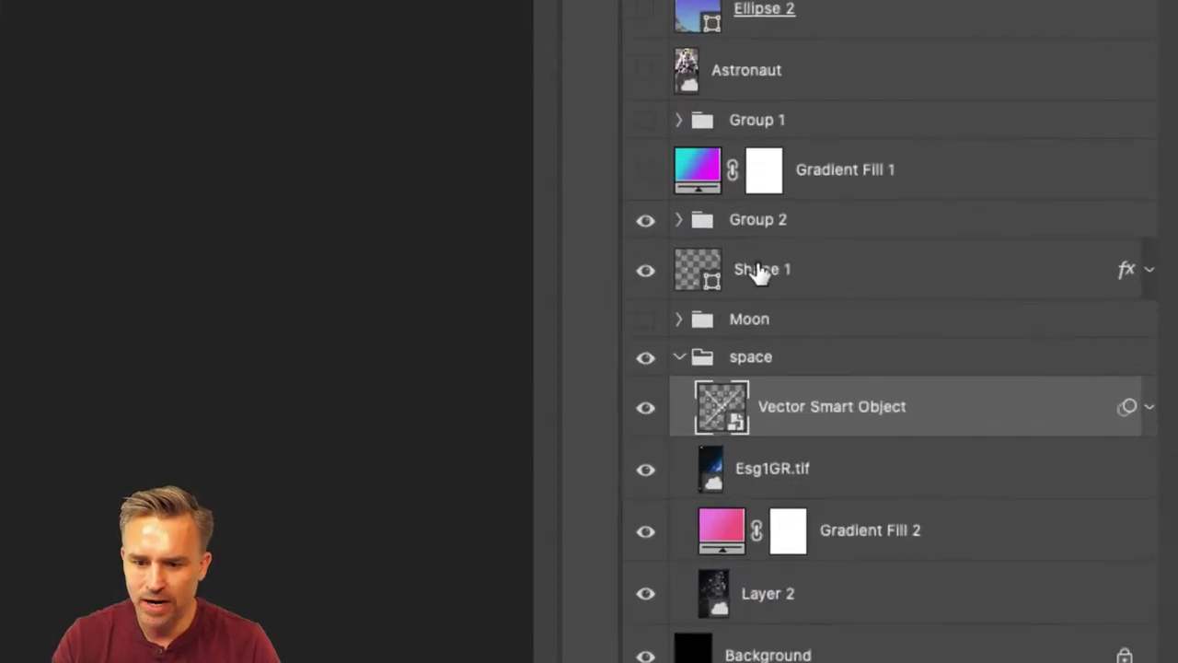
{"action": "double_click", "coordinate": [756, 268]}
{"action": "type", "text": "triang"}
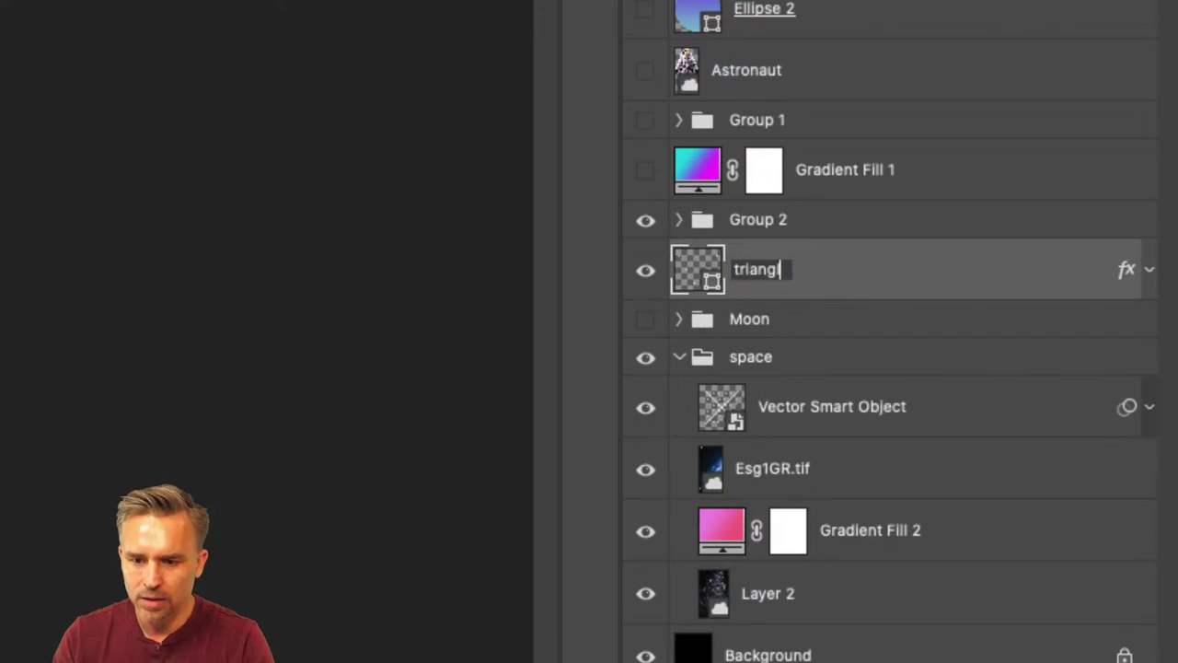
{"action": "type", "text": "le"}
{"action": "key", "text": "Return"}
Step: Copy the triangle layer's effects onto the Vector Smart Object layer and rename that layer as burst
{"action": "left_click", "coordinate": [1148, 269]}
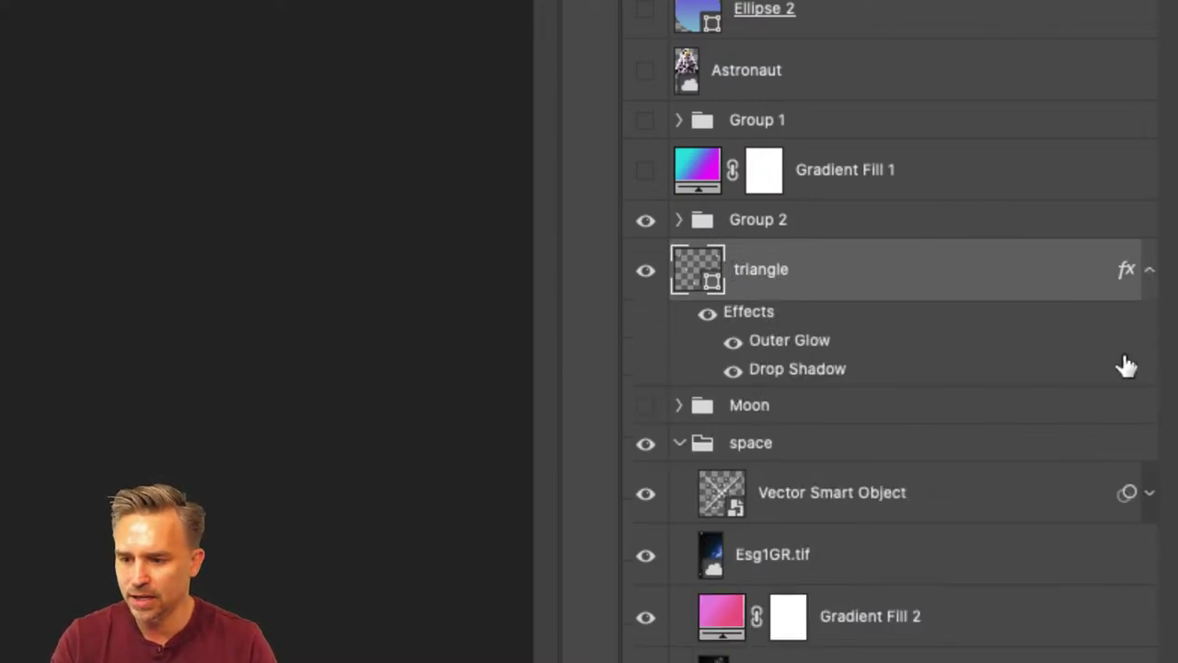
{"action": "scroll", "coordinate": [967, 366], "scroll_direction": "down", "scroll_amount": 4}
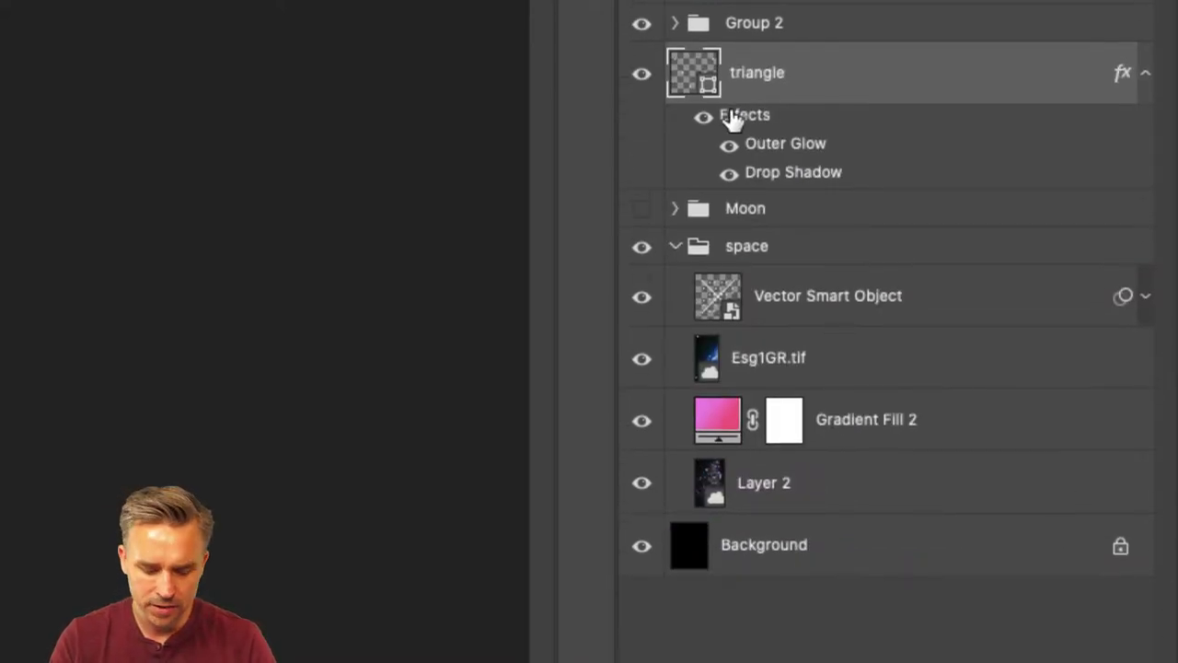
{"action": "left_click_drag", "start_coordinate": [732, 120], "coordinate": [806, 300]}
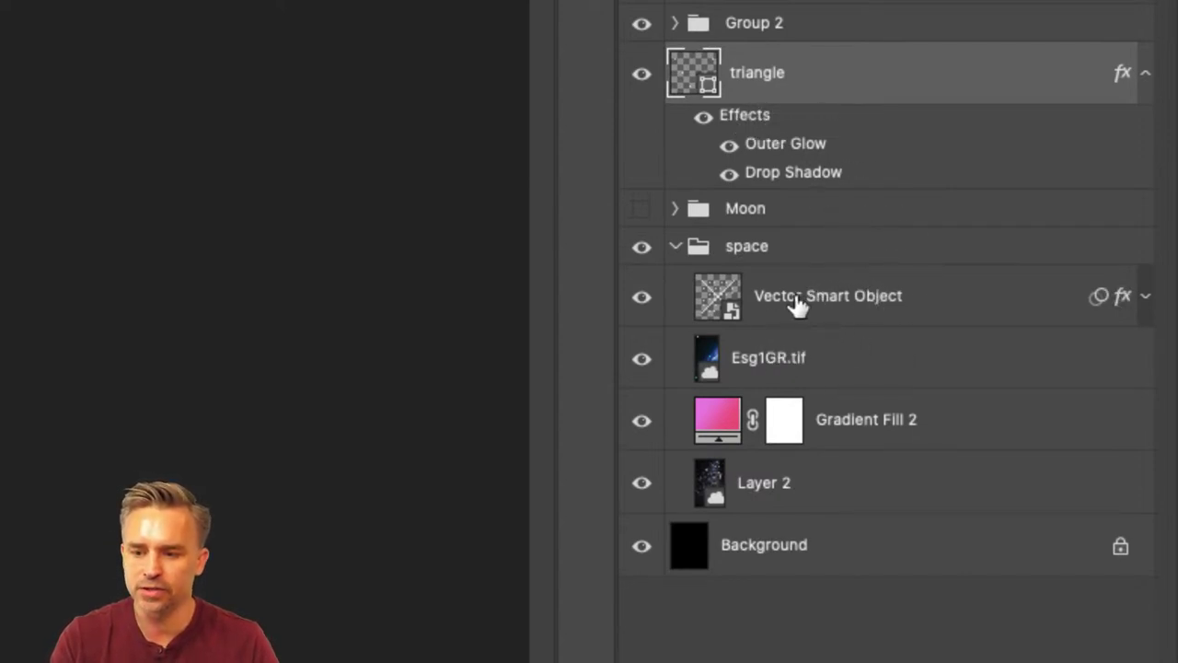
{"action": "double_click", "coordinate": [799, 304]}
{"action": "type", "text": "burst"}
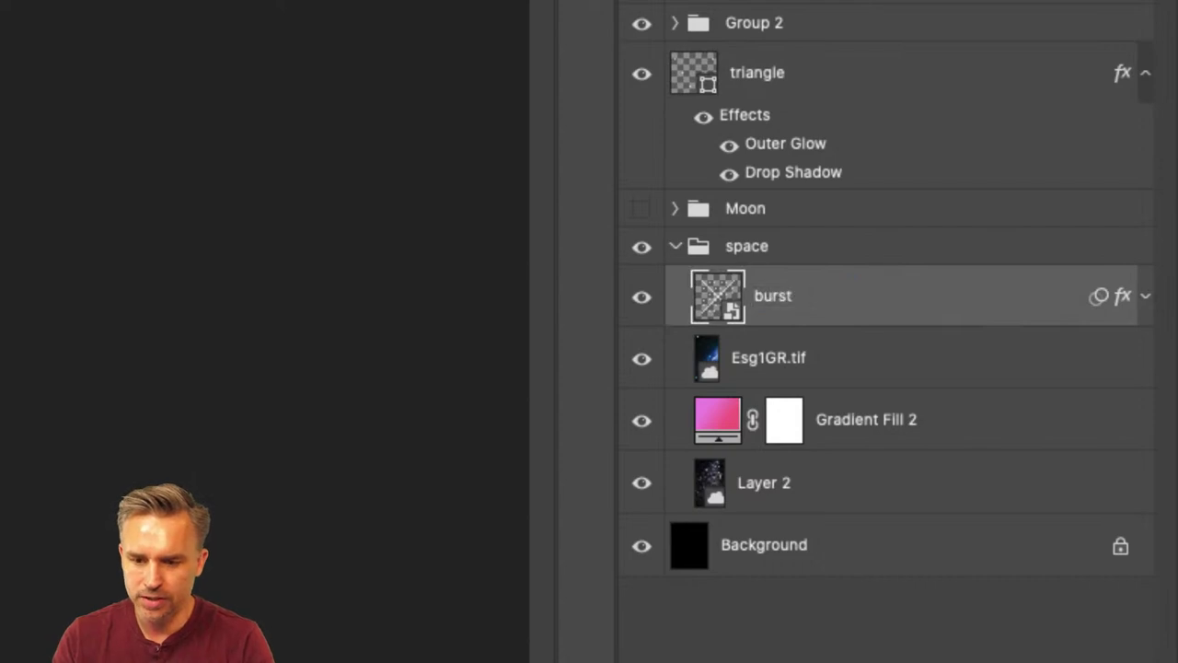
{"action": "key", "text": "Return"}
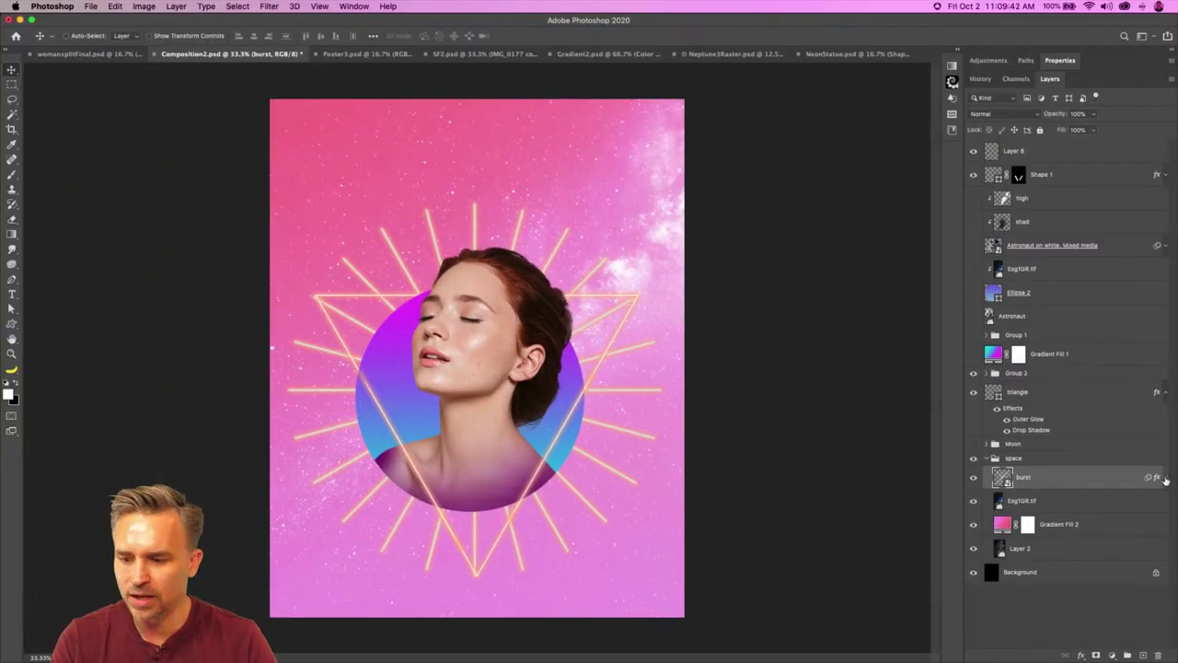
Step: Set the burst's Outer Glow size to 3 px and tighten its orange Drop Shadow around the lines
{"action": "left_click", "coordinate": [1165, 477]}
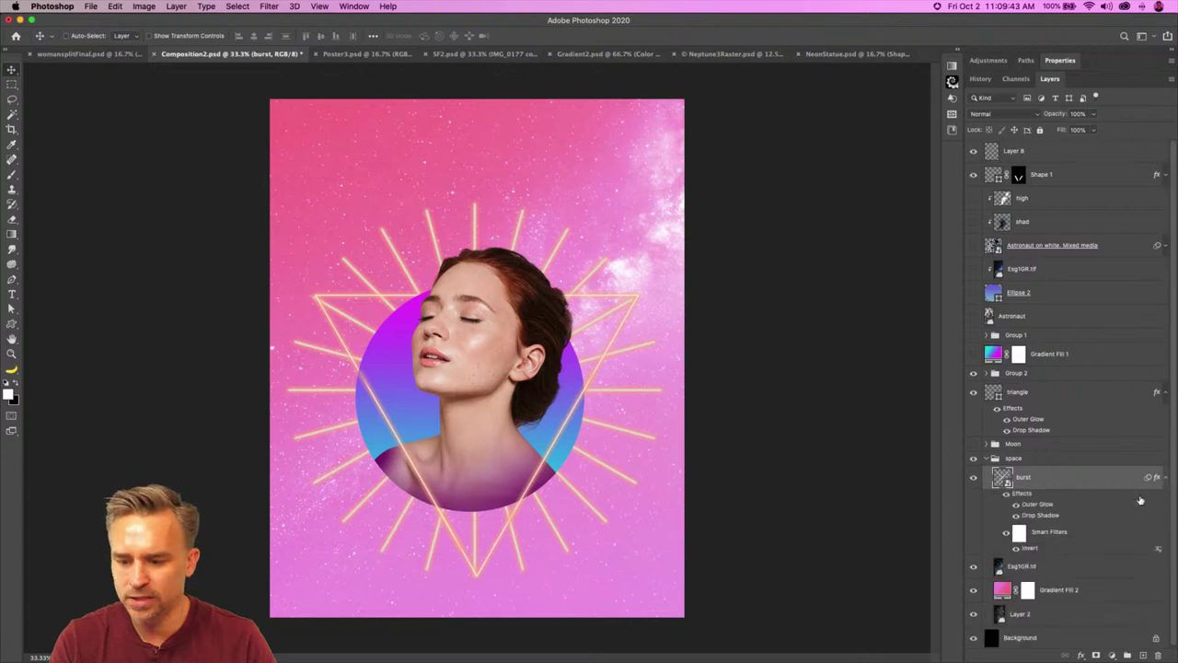
{"action": "double_click", "coordinate": [1036, 505]}
{"action": "left_click", "coordinate": [521, 266]}
{"action": "left_click", "coordinate": [521, 266]}
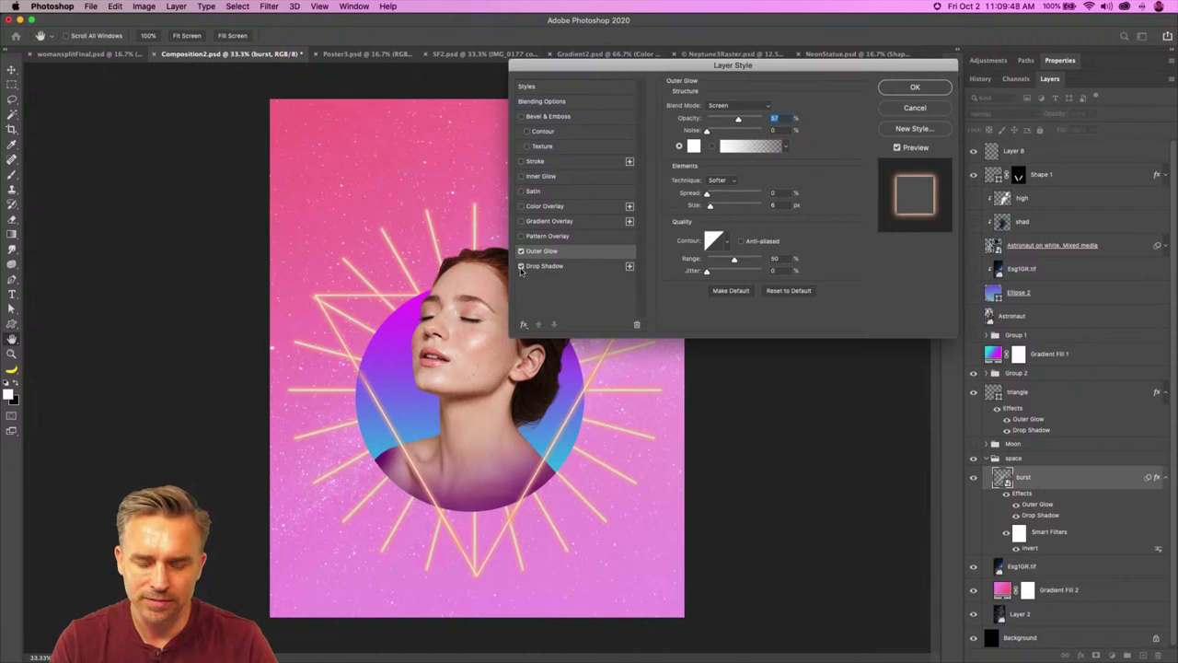
{"action": "left_click", "coordinate": [545, 266]}
{"action": "left_click", "coordinate": [543, 250]}
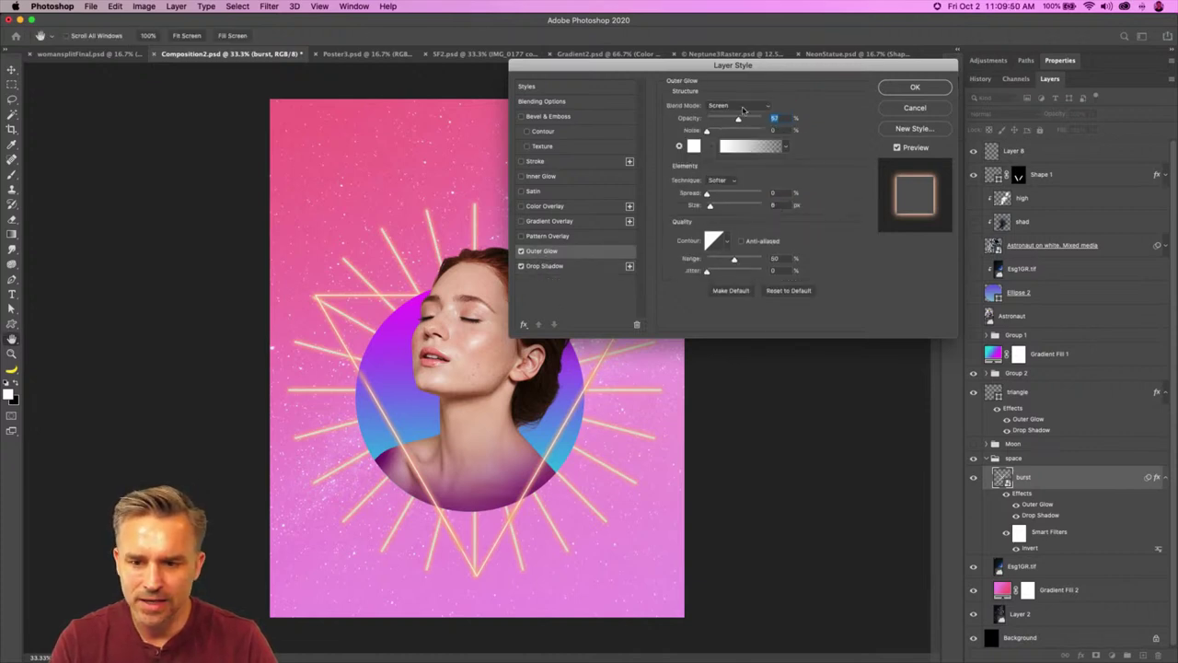
{"action": "left_click_drag", "start_coordinate": [709, 209], "coordinate": [709, 211]}
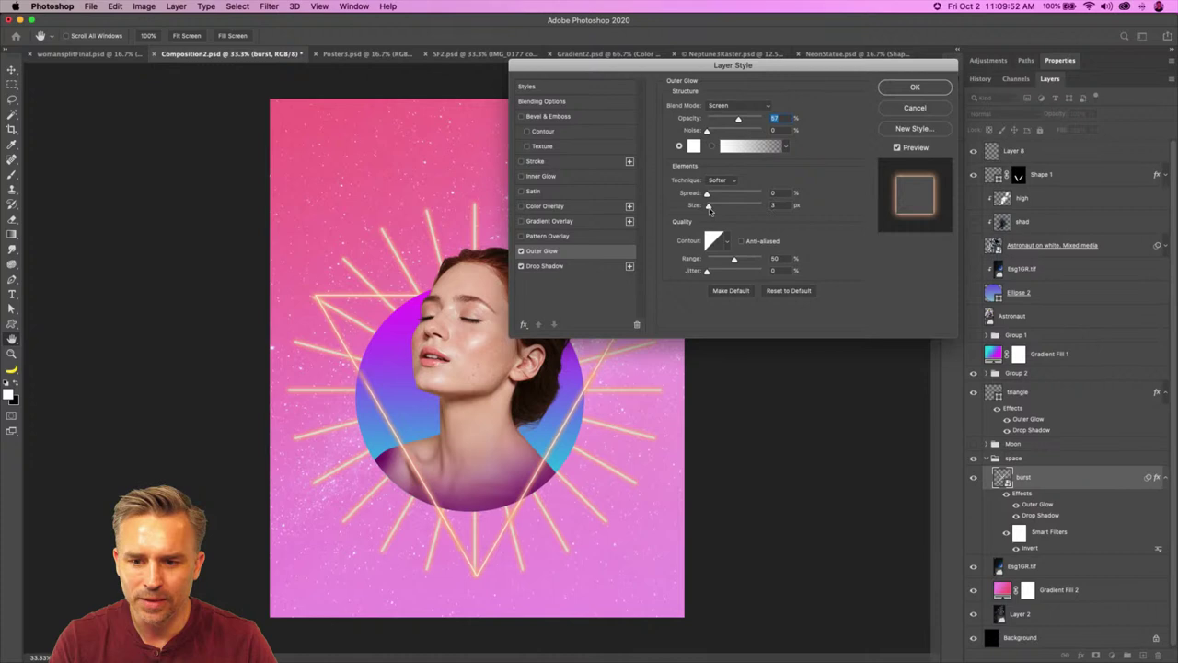
{"action": "left_click", "coordinate": [558, 266]}
{"action": "left_click_drag", "start_coordinate": [715, 183], "coordinate": [713, 172]}
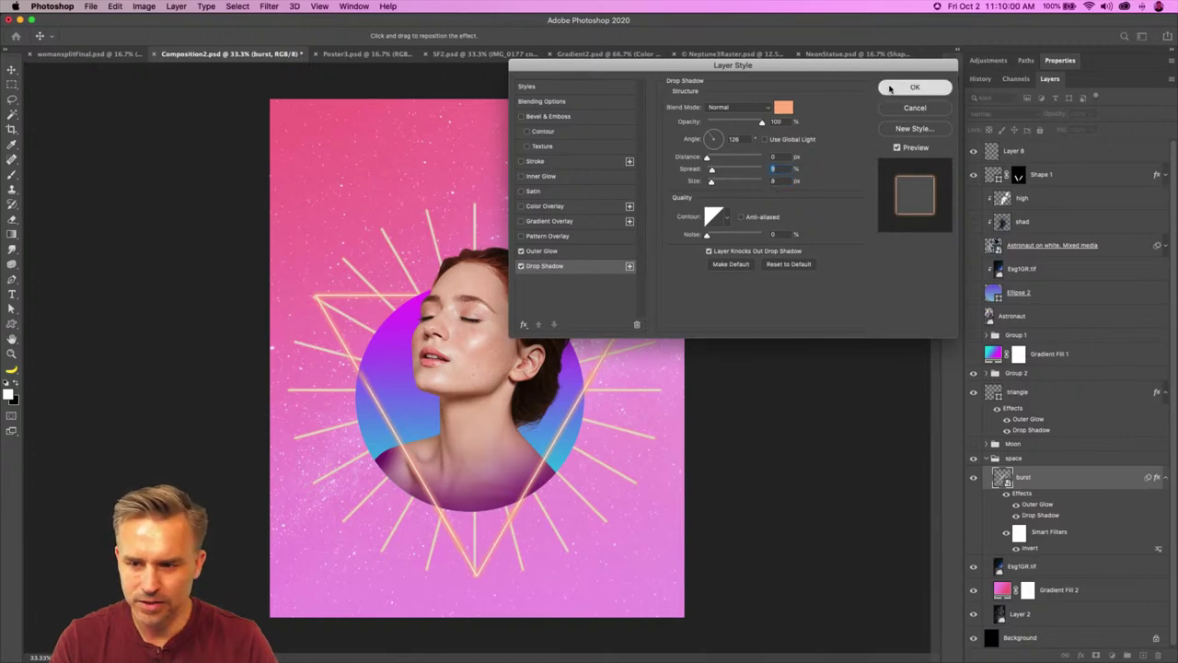
{"action": "left_click", "coordinate": [915, 86]}
Step: Open the burst smart object in Illustrator, thin its line to a 0.25 pt stroke, and return to Photoshop with the contents updated
{"action": "double_click", "coordinate": [1001, 477]}
{"action": "left_click_drag", "start_coordinate": [340, 247], "coordinate": [486, 283]}
{"action": "key", "text": "super+equal"}
{"action": "key", "text": "super+equal"}
{"action": "key", "text": "super+equal"}
{"action": "key", "text": "super+equal"}
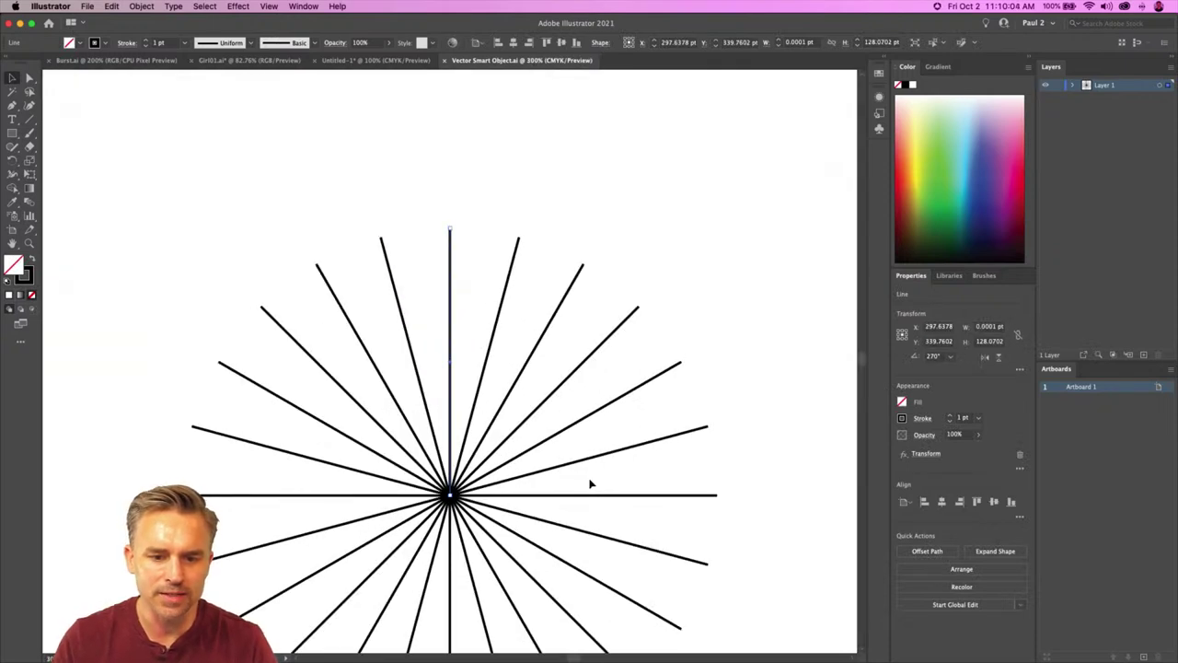
{"action": "left_click", "coordinate": [144, 46]}
{"action": "left_click", "coordinate": [144, 46]}
{"action": "left_click", "coordinate": [144, 46]}
{"action": "left_click", "coordinate": [174, 118]}
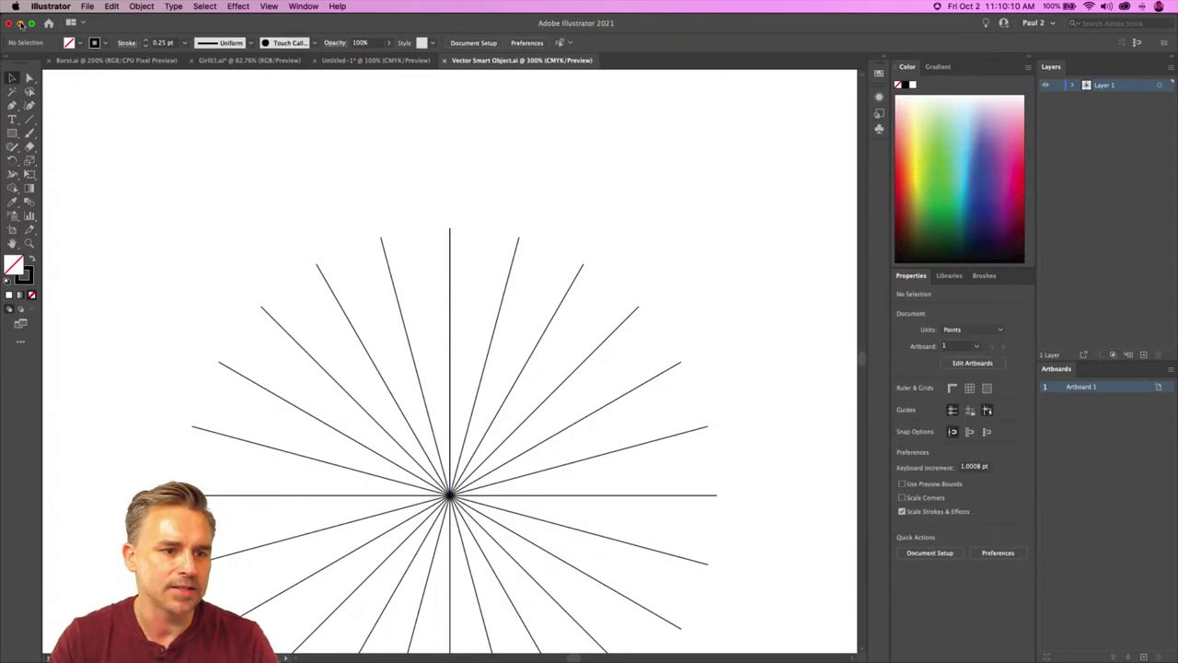
{"action": "key", "text": "super+Tab"}
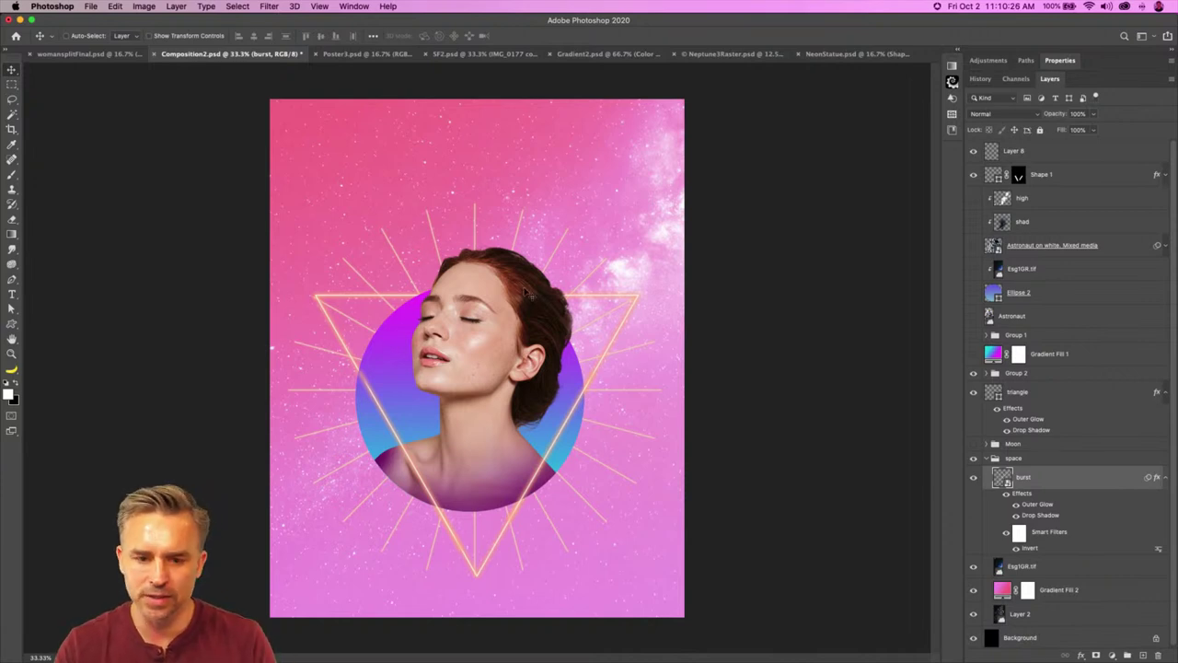
{"action": "left_click", "coordinate": [1163, 478]}
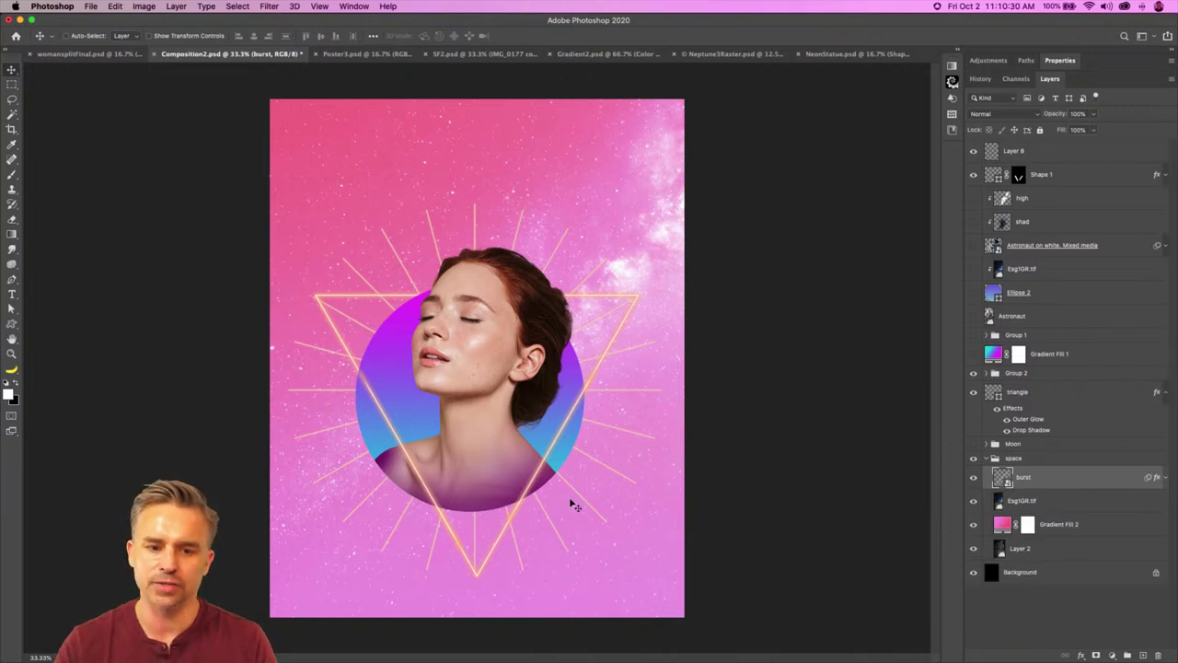
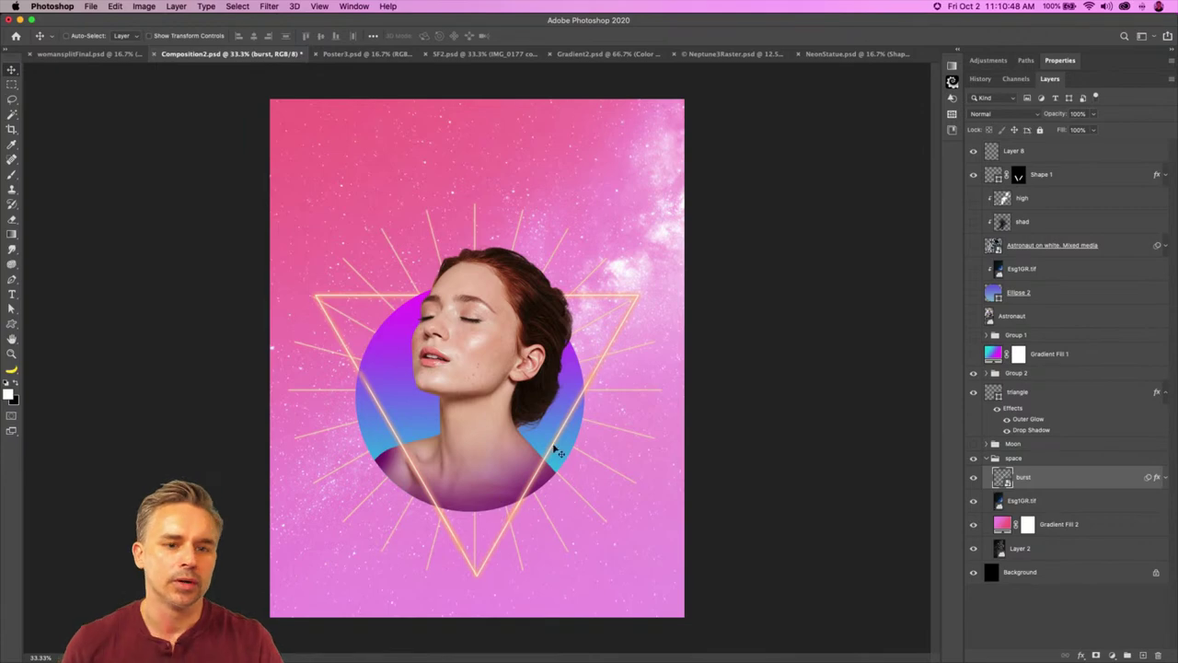
Step: Bring up Neptune3Raster.psd and examine its layered statues, skeletons, flowers and butterflies up close and as a whole
{"action": "left_click", "coordinate": [728, 54]}
{"action": "key", "text": "super+0"}
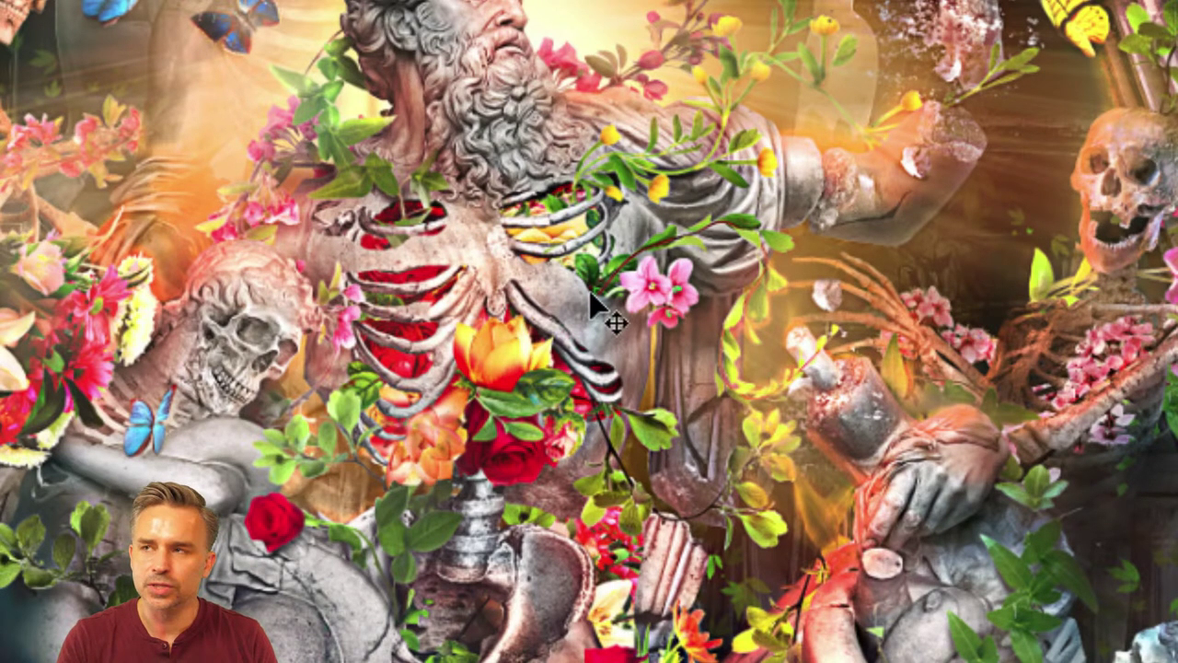
{"action": "scroll", "coordinate": [522, 301], "scroll_direction": "down", "scroll_amount": 2}
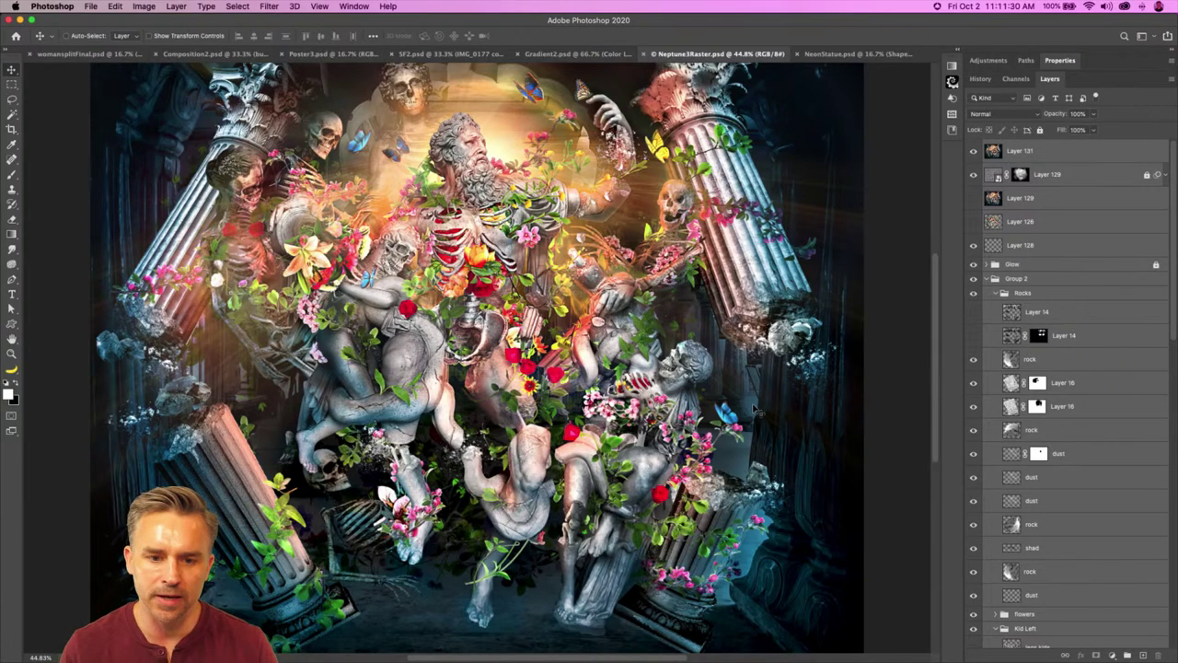
{"action": "scroll", "coordinate": [415, 149], "scroll_direction": "up", "scroll_amount": 2}
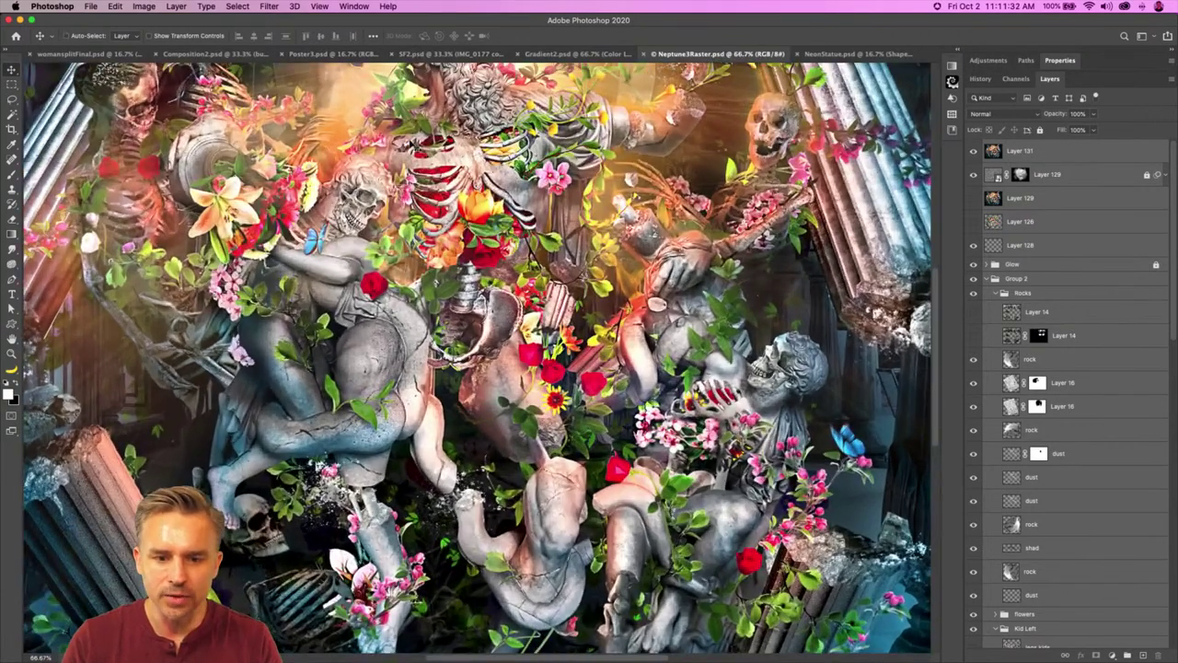
{"action": "scroll", "coordinate": [415, 148], "scroll_direction": "up", "scroll_amount": 3}
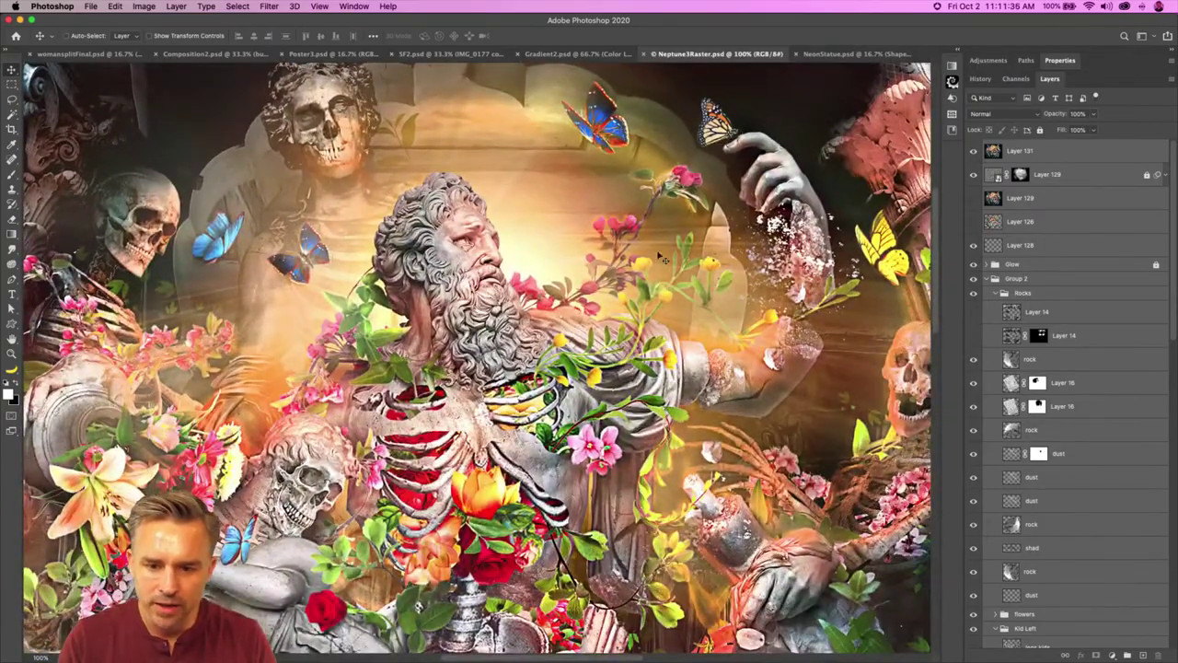
{"action": "left_click_drag", "start_coordinate": [793, 399], "coordinate": [599, 247]}
{"action": "scroll", "coordinate": [600, 247], "scroll_direction": "left", "scroll_amount": 10}
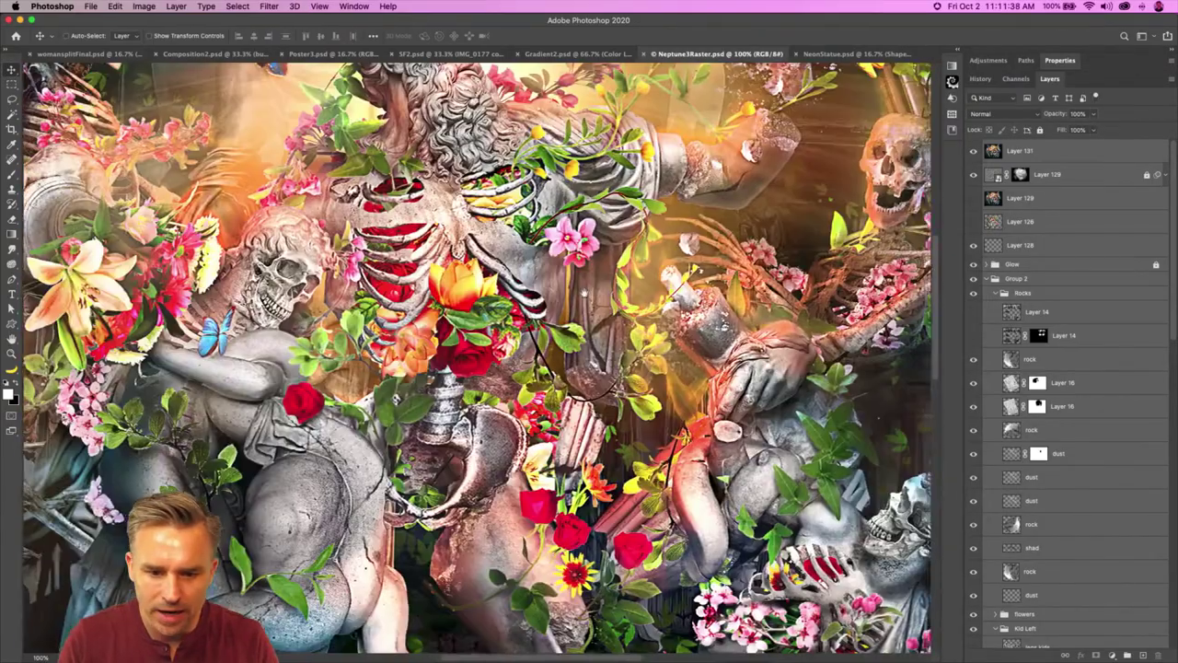
{"action": "scroll", "coordinate": [478, 358], "scroll_direction": "up", "scroll_amount": 2}
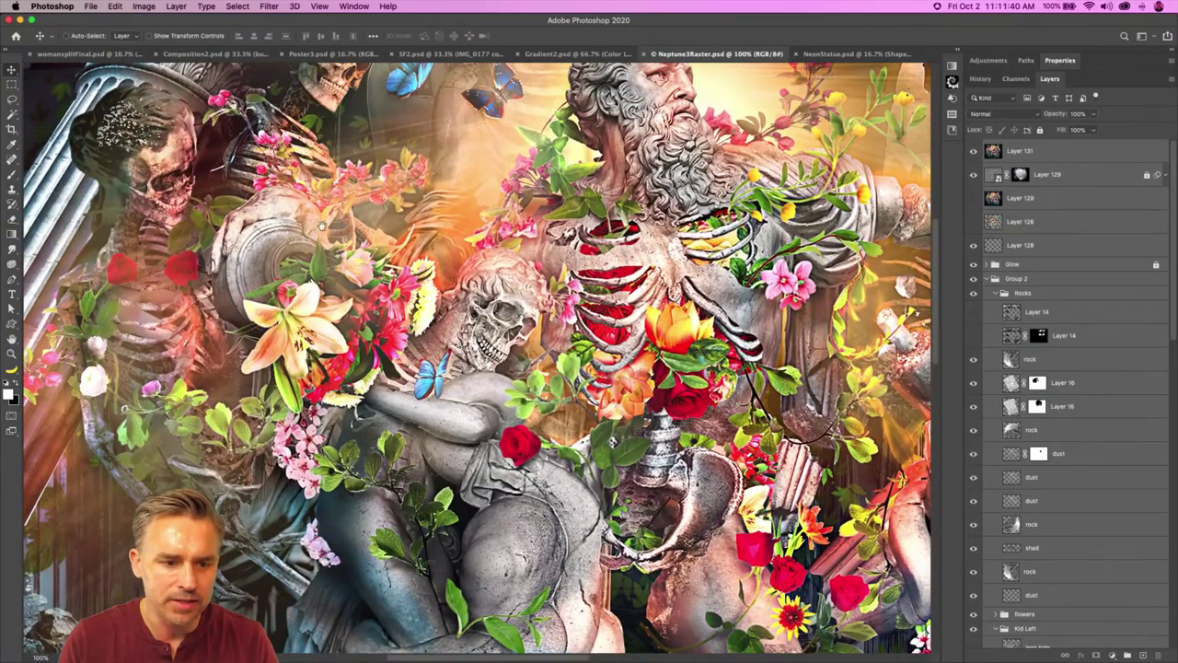
{"action": "scroll", "coordinate": [478, 358], "scroll_direction": "up", "scroll_amount": 3}
{"action": "scroll", "coordinate": [600, 512], "scroll_direction": "left", "scroll_amount": 3}
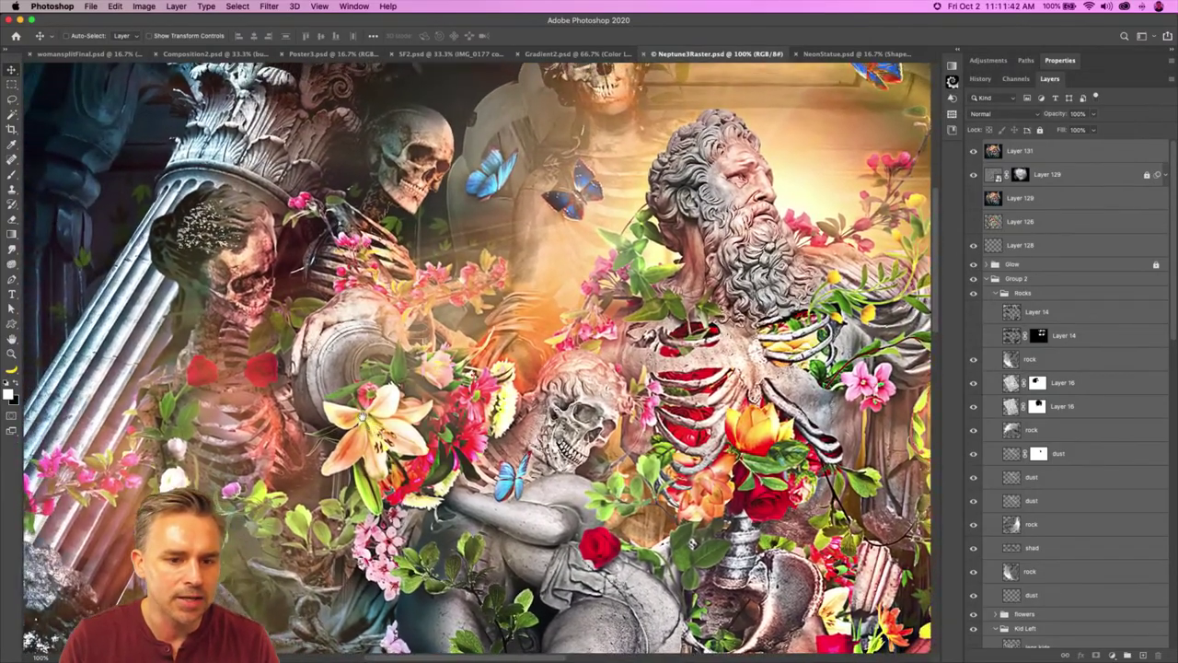
{"action": "scroll", "coordinate": [600, 513], "scroll_direction": "right", "scroll_amount": 5}
{"action": "scroll", "coordinate": [475, 358], "scroll_direction": "right", "scroll_amount": 5}
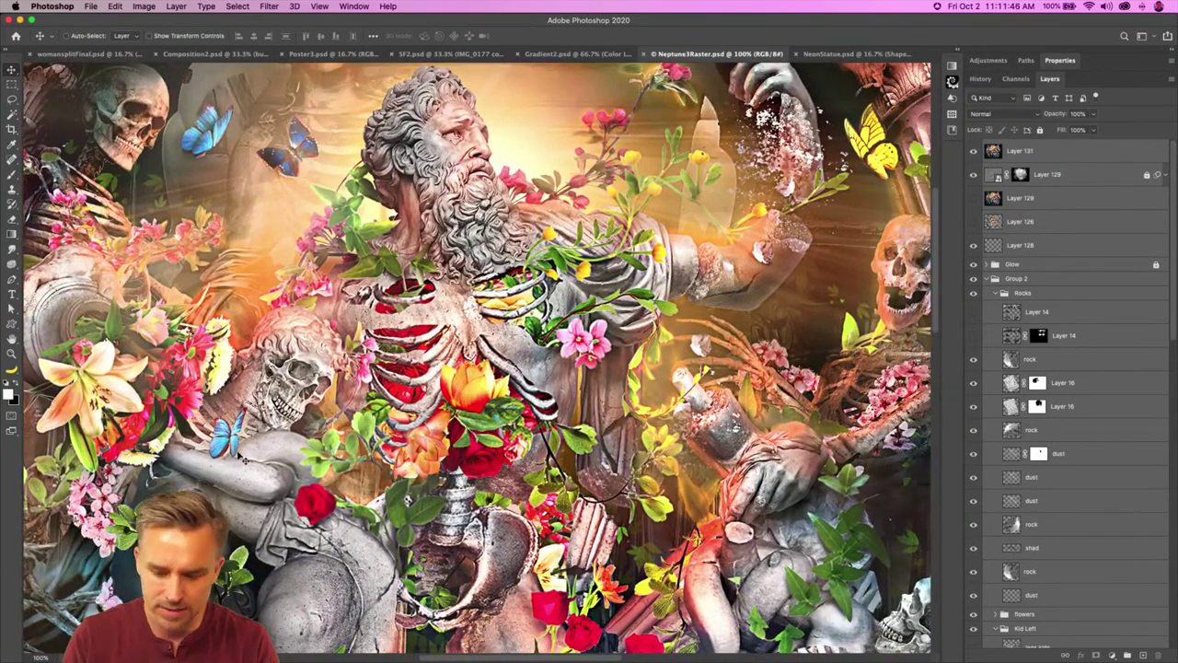
{"action": "key", "text": "super+minus"}
{"action": "scroll", "coordinate": [241, 457], "scroll_direction": "down", "scroll_amount": 3}
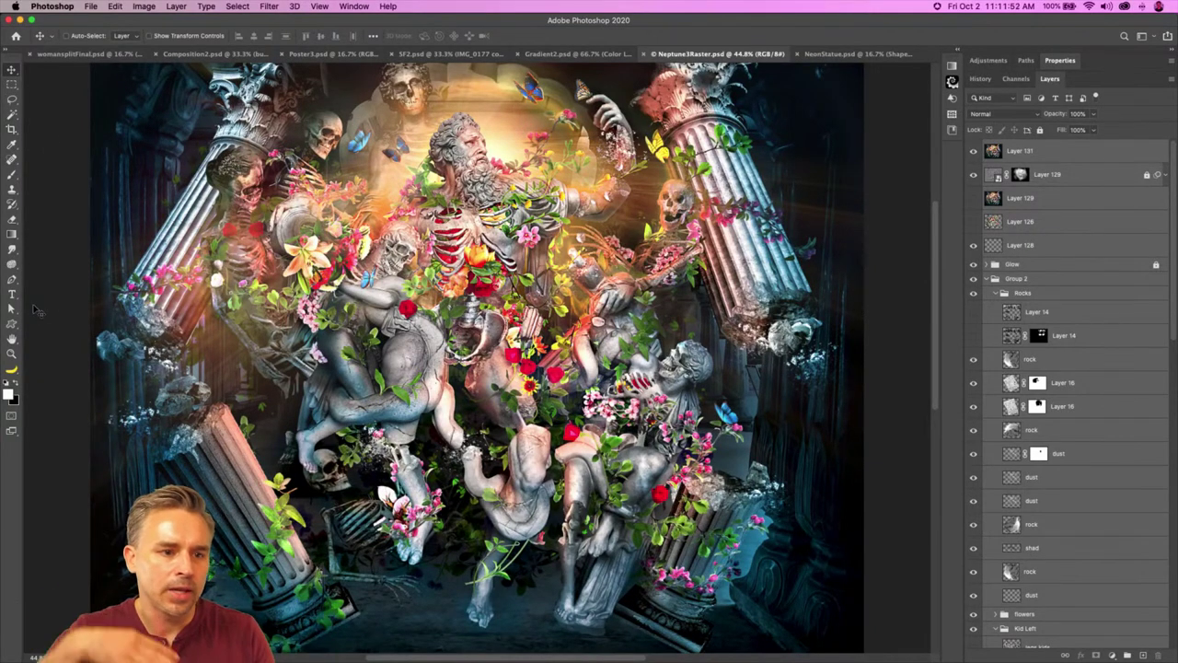
Step: Dock womansplitFinal.psd in a second pane and move its layers from Layer 23 through Layer 1 slightly down
{"action": "left_click_drag", "start_coordinate": [73, 54], "coordinate": [939, 116]}
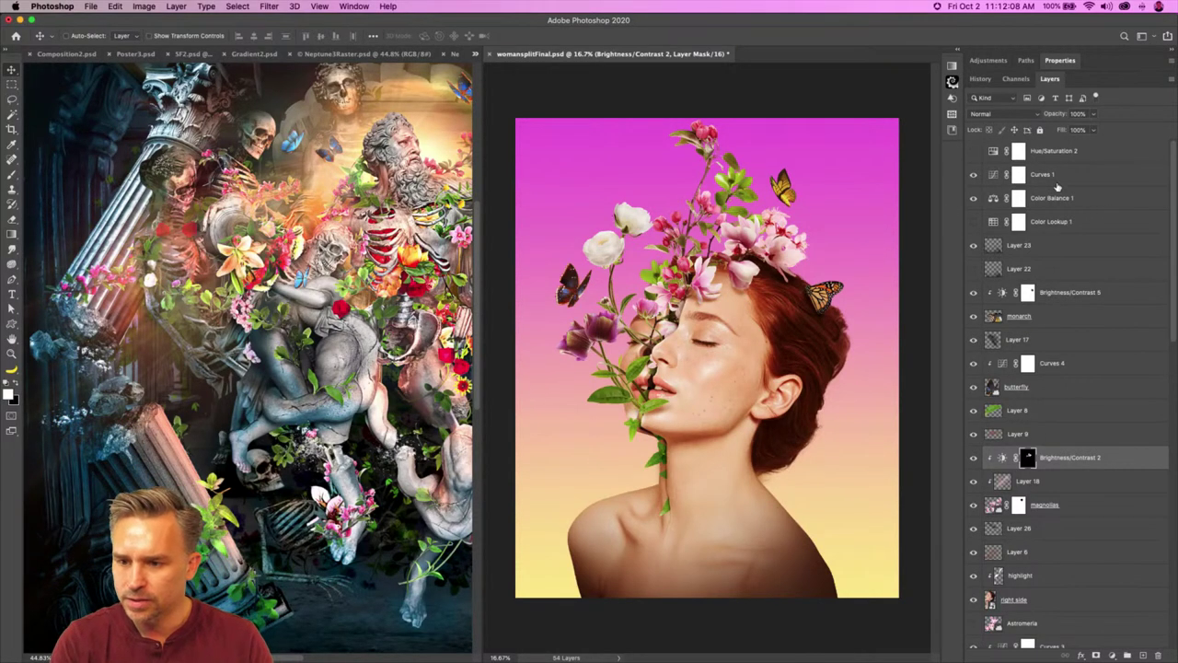
{"action": "left_click", "coordinate": [1049, 246]}
{"action": "scroll", "coordinate": [1052, 359], "scroll_direction": "down", "scroll_amount": 10}
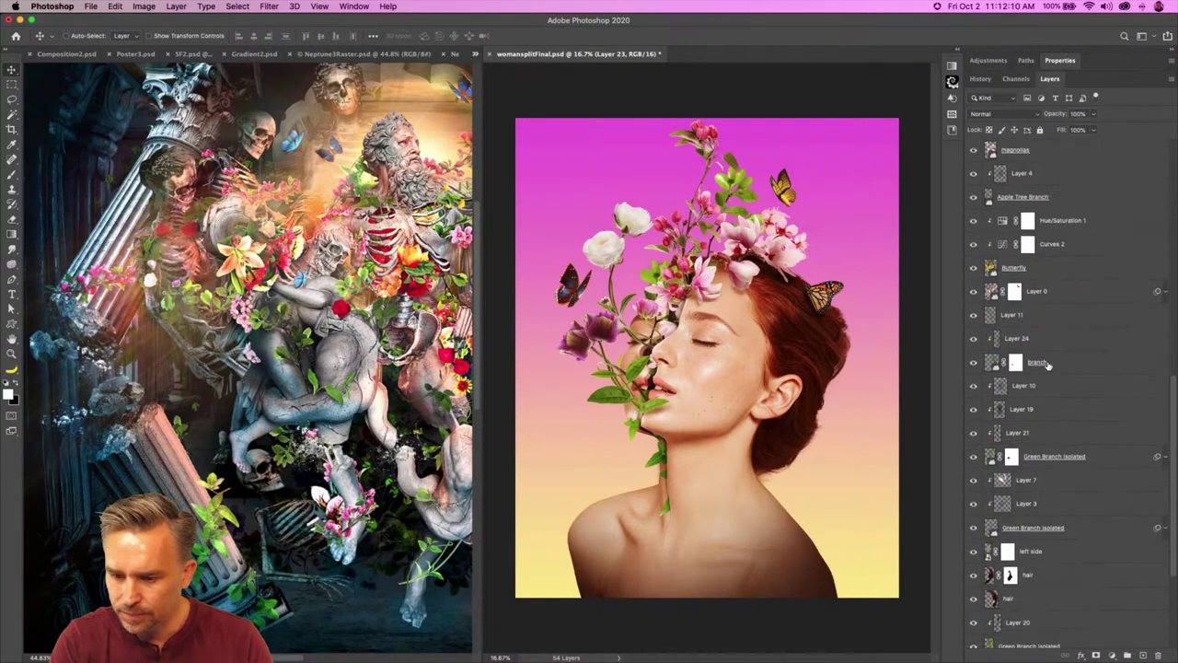
{"action": "scroll", "coordinate": [1048, 396], "scroll_direction": "down", "scroll_amount": 3}
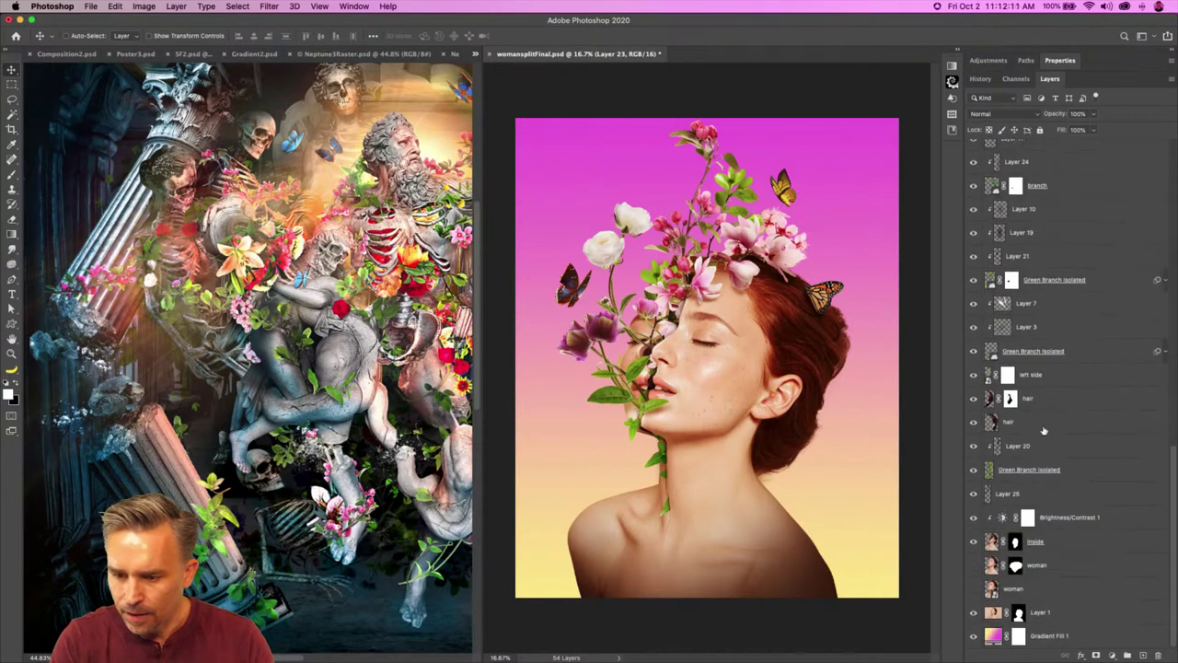
{"action": "left_click", "coordinate": [1040, 612], "text": "shift"}
{"action": "mouse_move", "coordinate": [659, 368]}
{"action": "left_mouse_down"}
{"action": "mouse_move", "coordinate": [651, 390]}
{"action": "mouse_move", "coordinate": [660, 359]}
{"action": "left_mouse_up"}
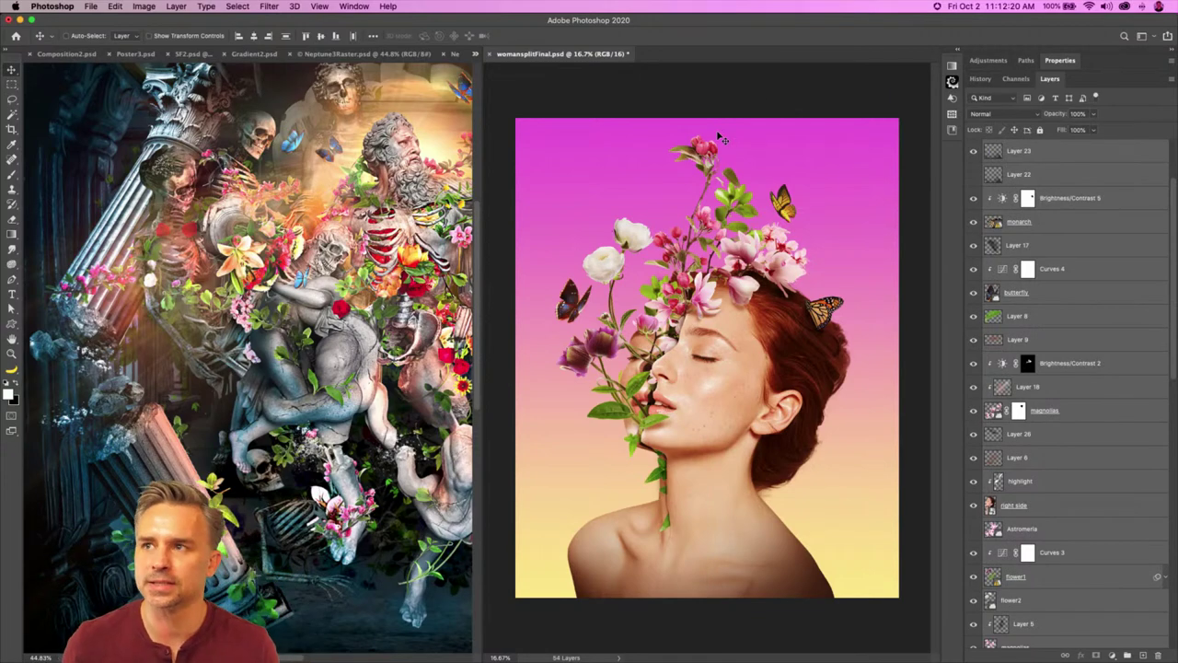
Step: Show Neptune3Raster.psd at 33.3% beside the flower portrait to compare the two compositions
{"action": "left_click", "coordinate": [338, 222]}
{"action": "key", "text": "super+minus"}
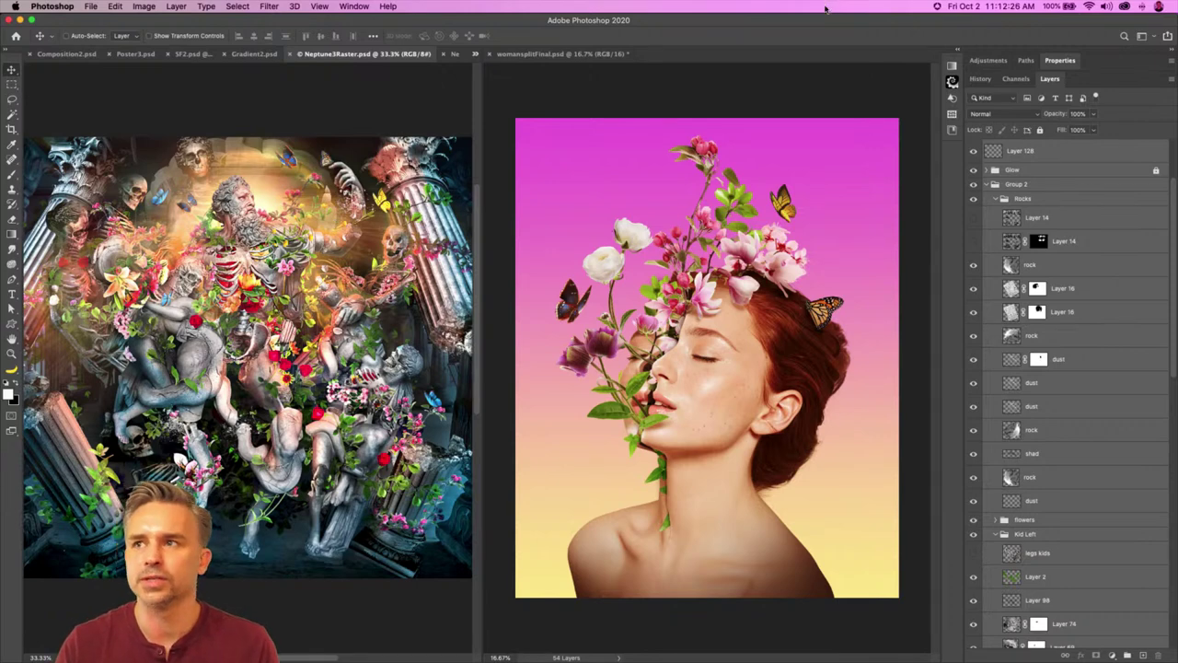
{"action": "left_click", "coordinate": [710, 238]}
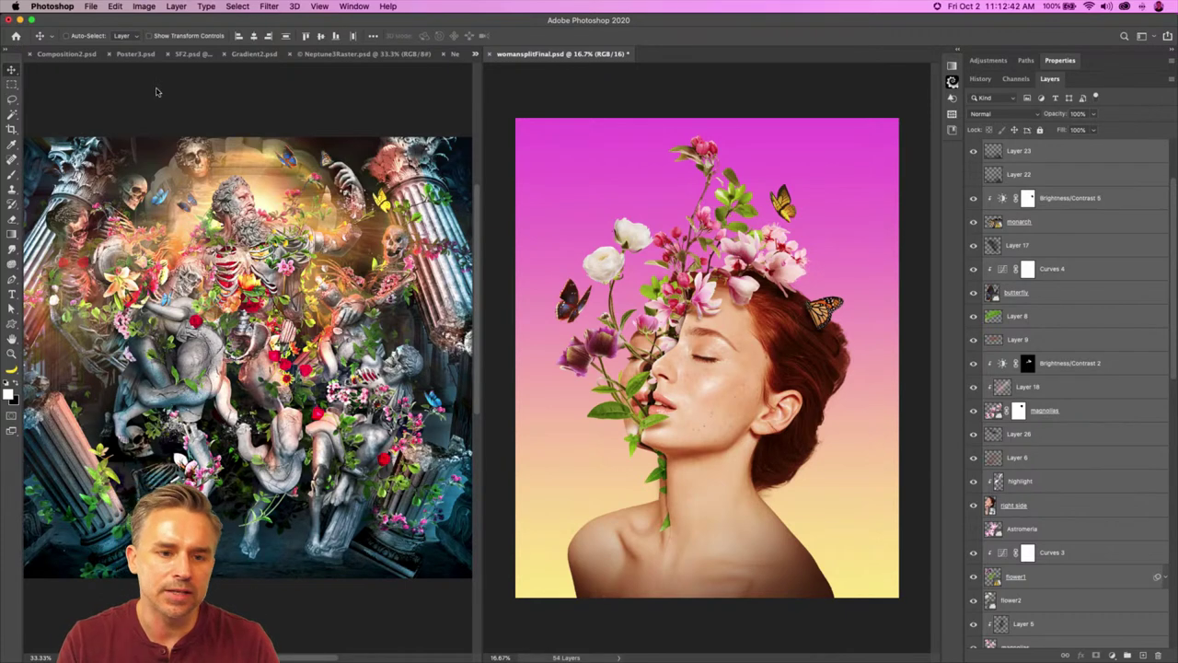
Step: Switch the view to Composition2.psd and merge womansplitFinal.psd back into the same group of documents
{"action": "left_click", "coordinate": [65, 61]}
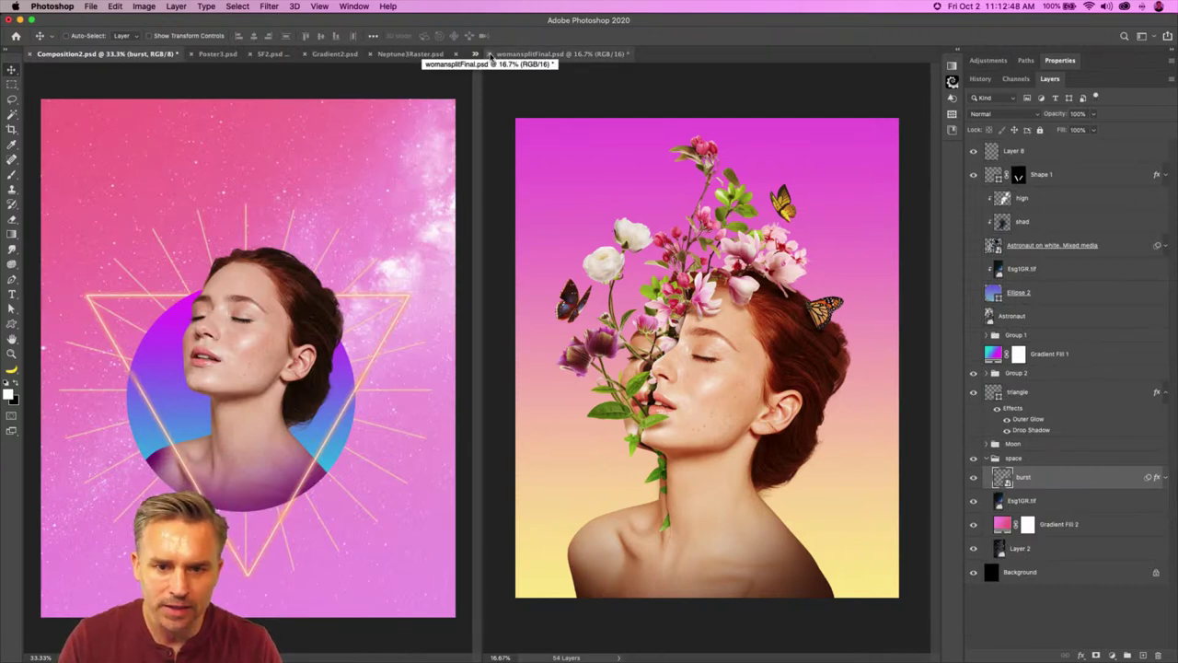
{"action": "left_click", "coordinate": [491, 57]}
{"action": "left_click", "coordinate": [624, 230]}
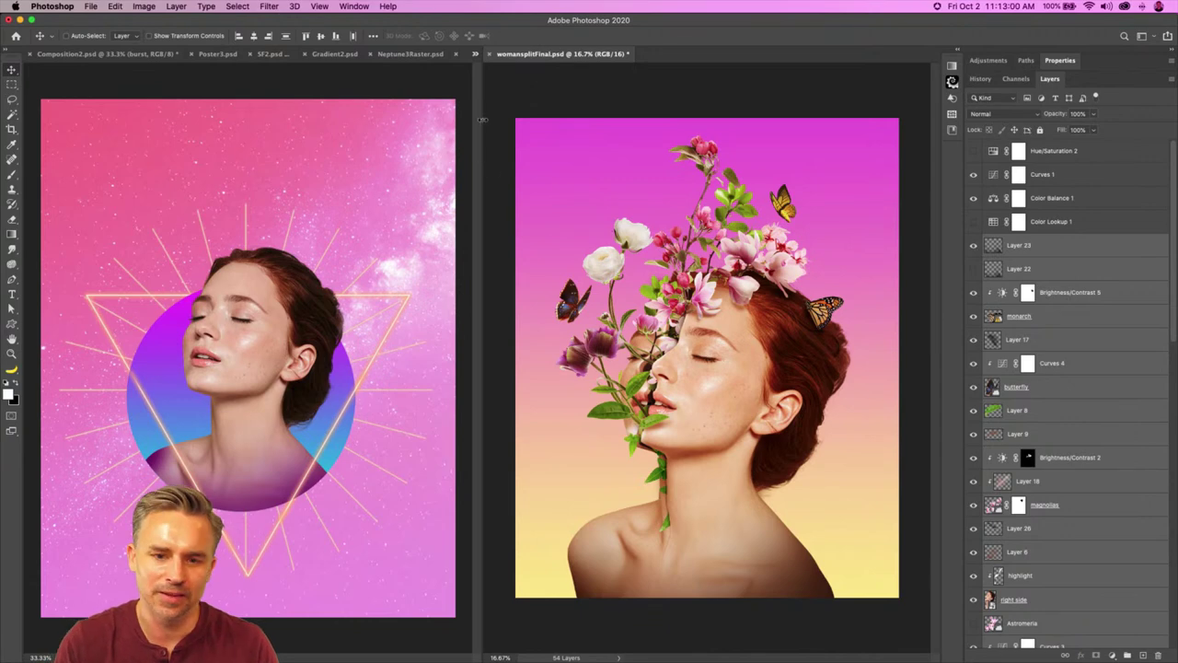
{"action": "left_click", "coordinate": [297, 87]}
{"action": "key", "text": "super+alt+t"}
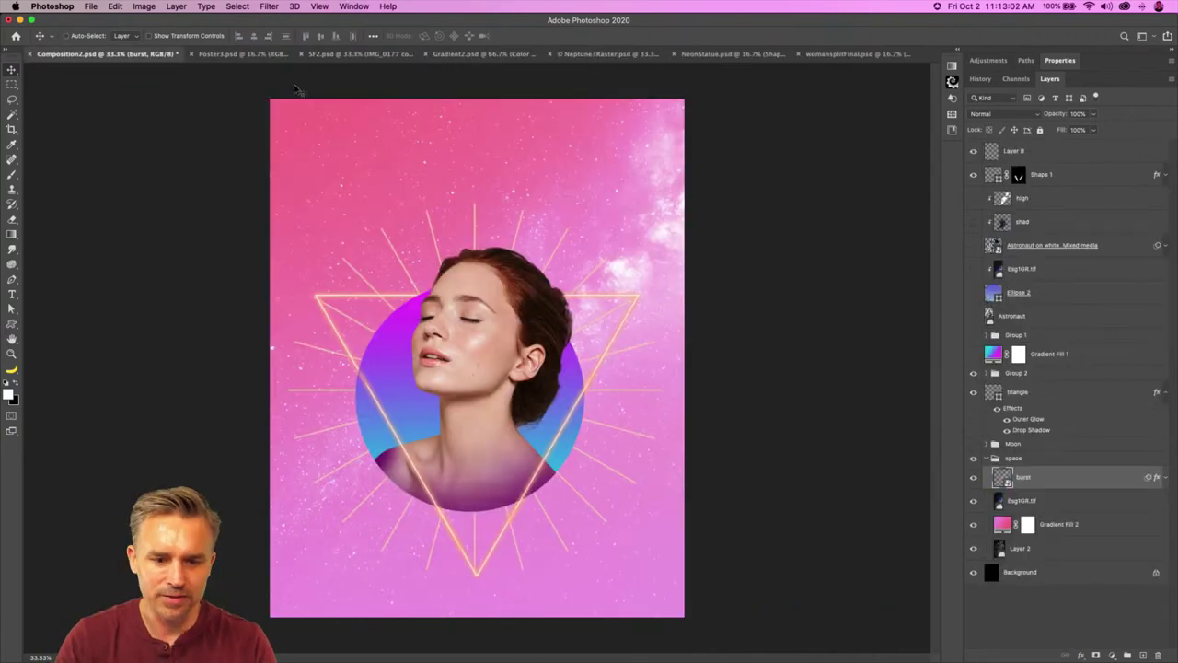
Step: Show Group 1 with the planets and expand it to list its individual layers
{"action": "key", "text": "super+equal"}
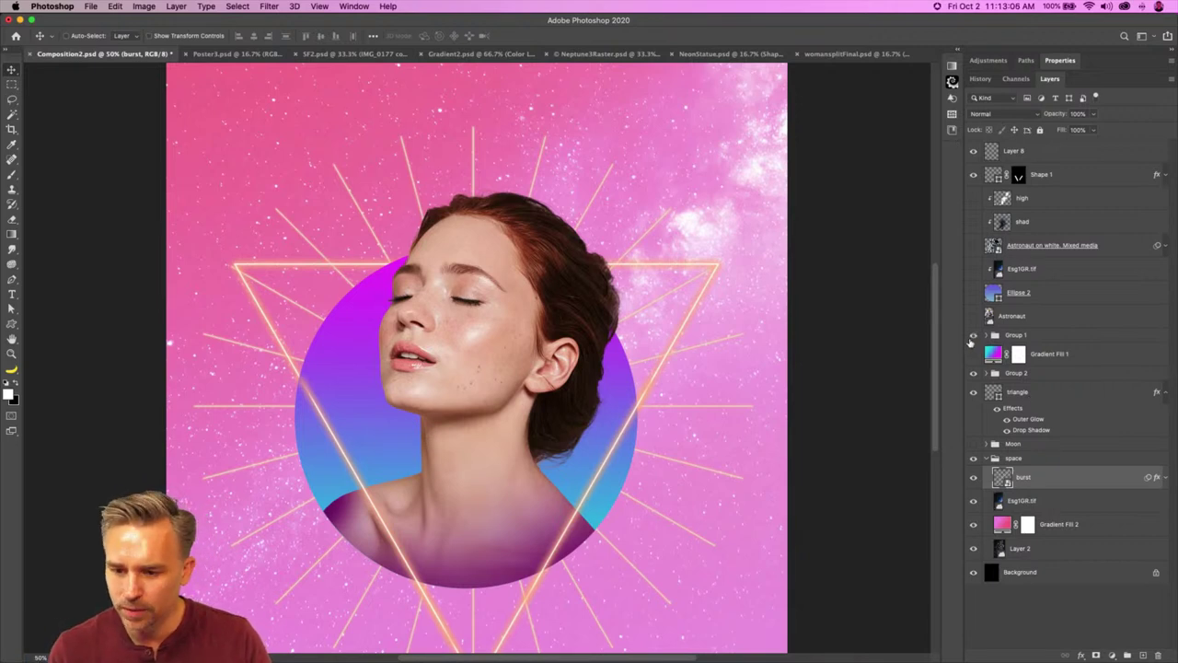
{"action": "left_click", "coordinate": [973, 336]}
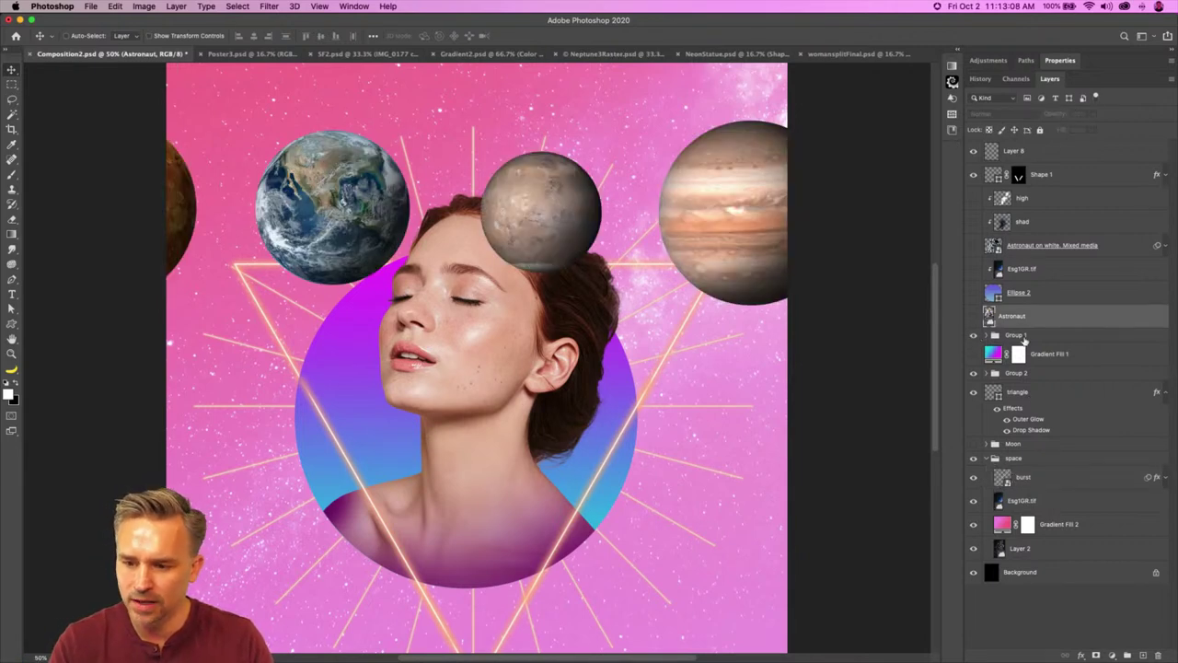
{"action": "left_click", "coordinate": [998, 337]}
{"action": "left_click", "coordinate": [985, 335]}
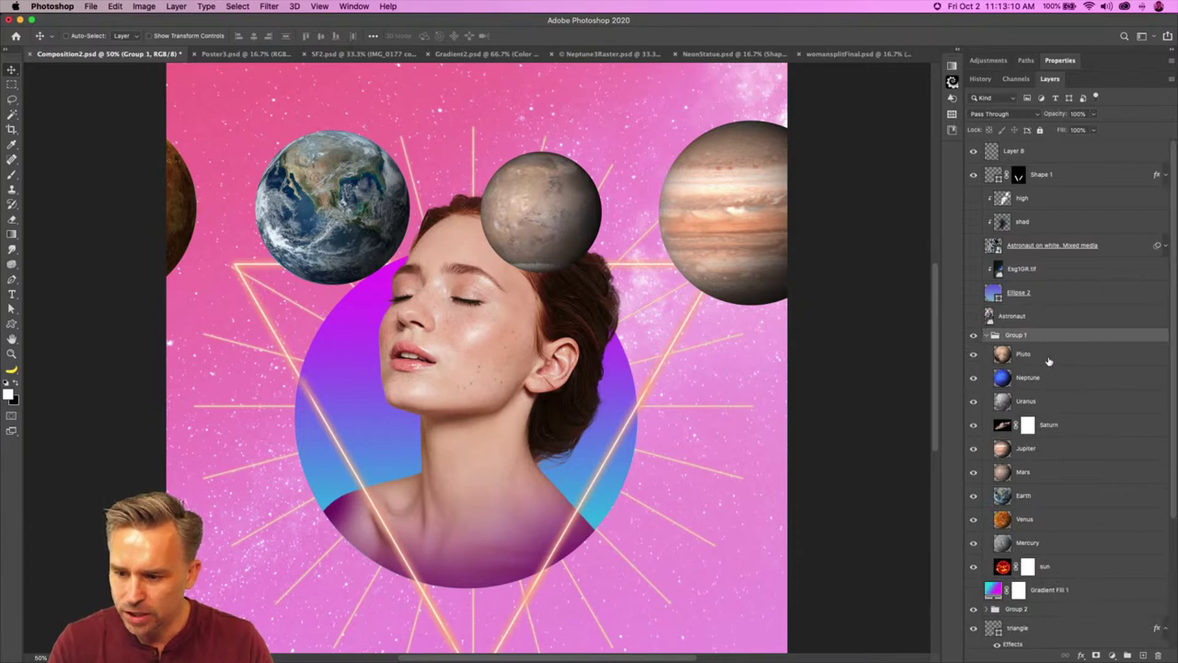
Step: Try to scale Group 1 down so all its planets fit in a row across the poster at the woman's forehead
{"action": "left_click", "coordinate": [1019, 353]}
{"action": "left_click", "coordinate": [1019, 337]}
{"action": "key", "text": "ctrl+t"}
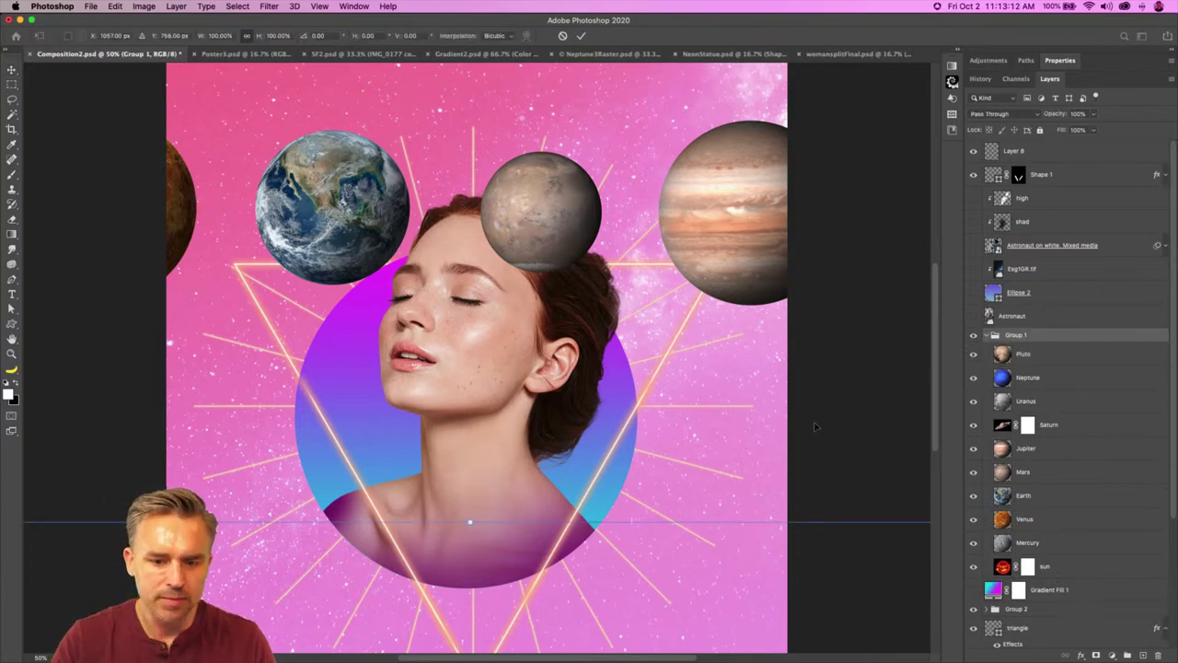
{"action": "left_click_drag", "start_coordinate": [863, 470], "coordinate": [7, 368]}
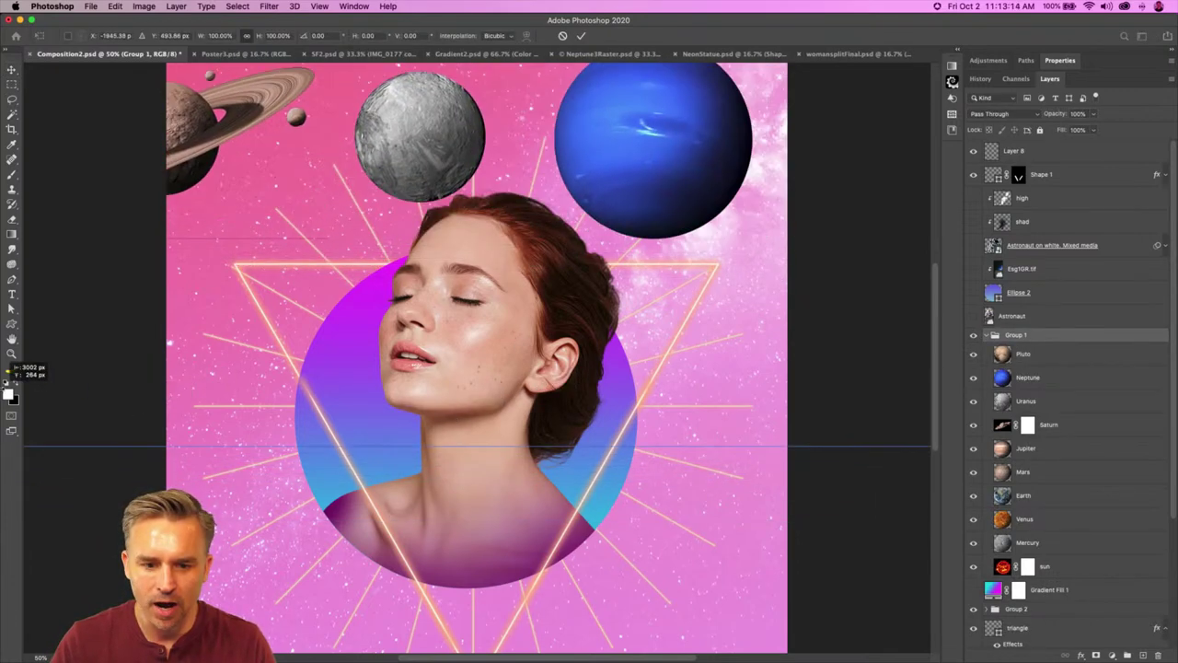
{"action": "left_click_drag", "start_coordinate": [764, 333], "coordinate": [576, 423]}
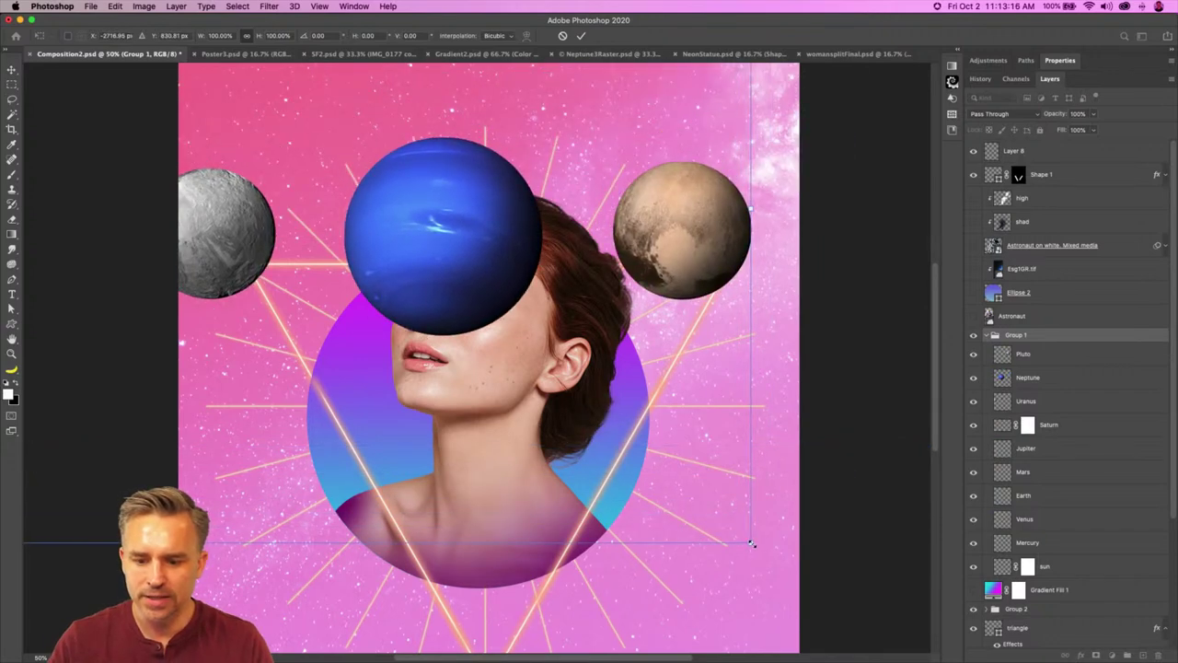
{"action": "key", "text": "super+minus"}
{"action": "key", "text": "super+minus"}
{"action": "key", "text": "super+minus"}
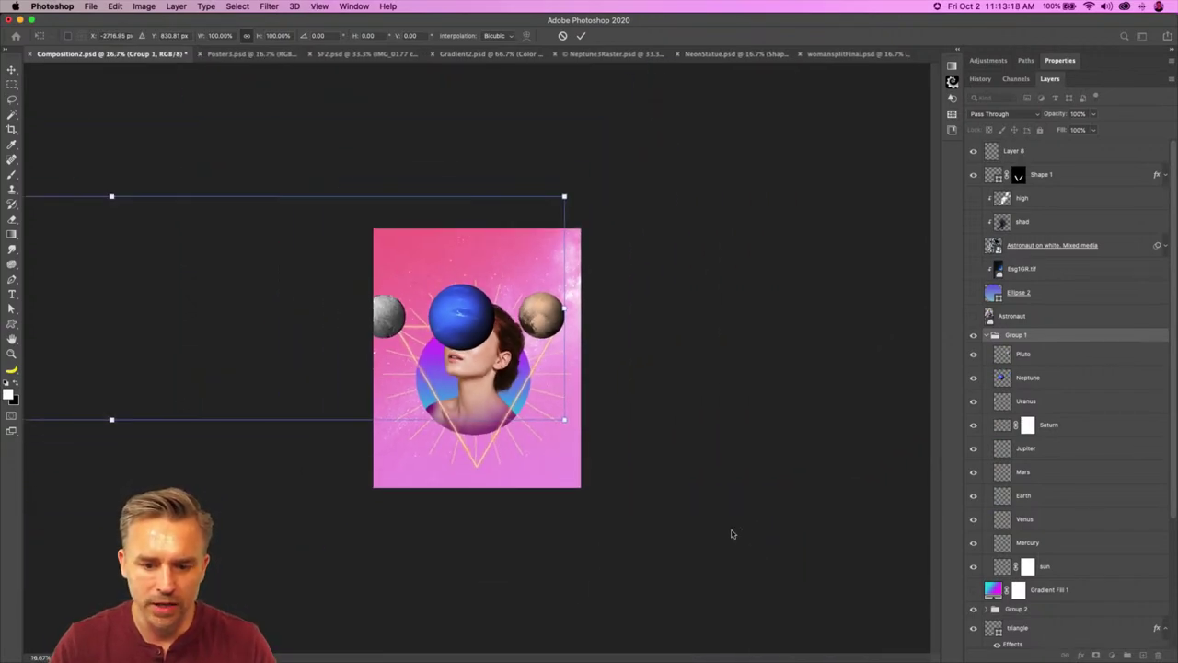
{"action": "left_click_drag", "start_coordinate": [568, 410], "coordinate": [93, 174]}
{"action": "left_click_drag", "start_coordinate": [56, 236], "coordinate": [643, 333]}
{"action": "left_click_drag", "start_coordinate": [653, 391], "coordinate": [513, 320]}
{"action": "key", "text": "Return"}
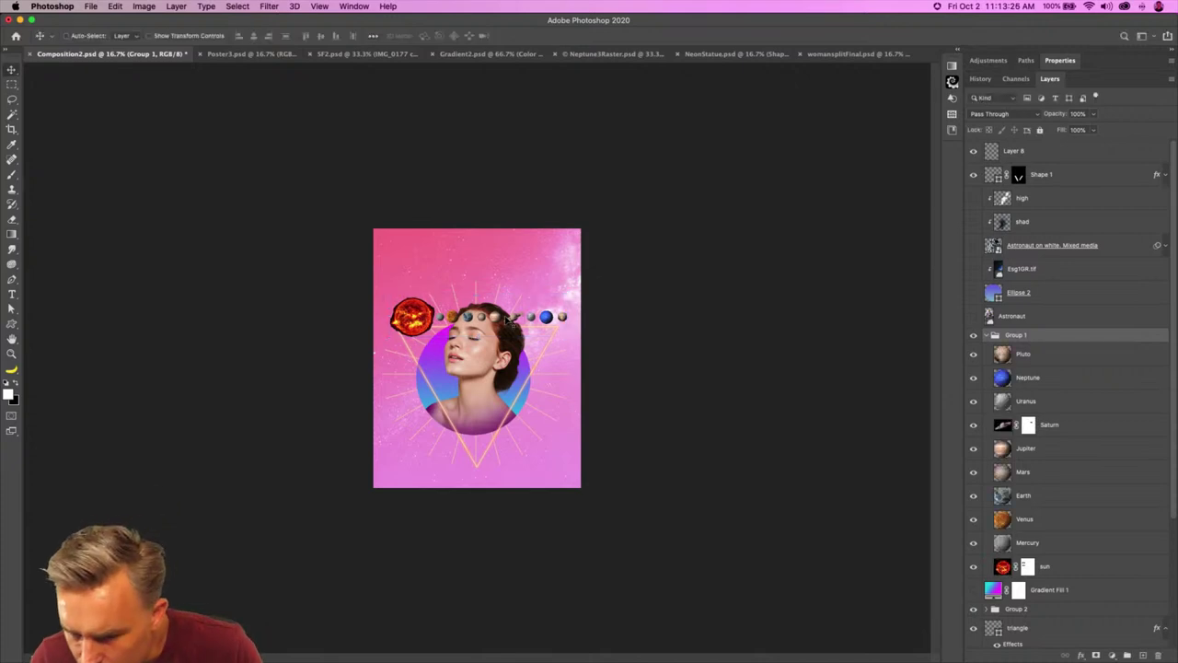
{"action": "key", "text": "super+equal"}
{"action": "key", "text": "super+equal"}
{"action": "key", "text": "super+comma"}
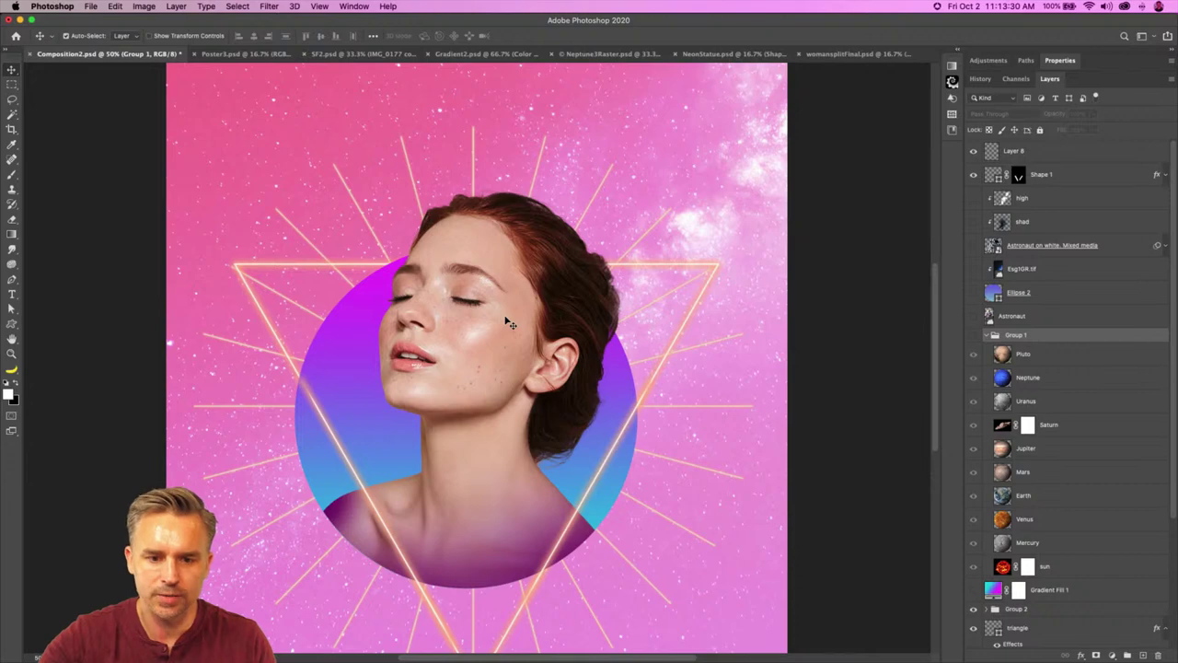
Step: Show Group 1 again and convert its Pluto, Neptune, Uranus and Saturn layers to smart objects
{"action": "left_click", "coordinate": [973, 336]}
{"action": "left_click", "coordinate": [1058, 356]}
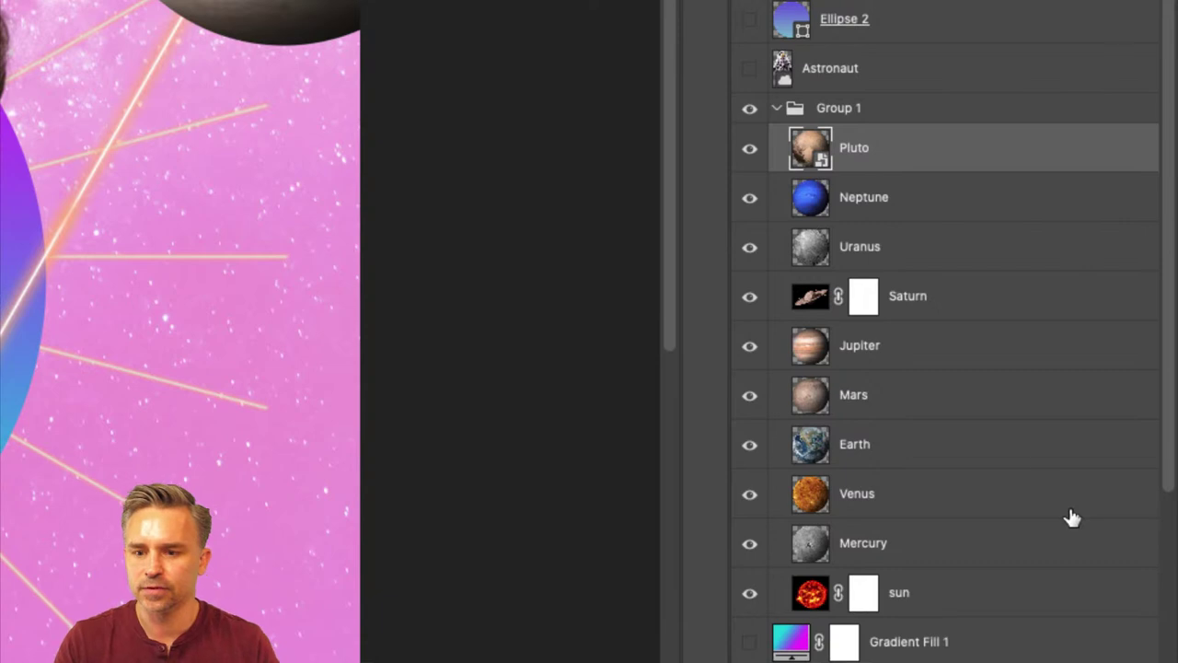
{"action": "left_click", "coordinate": [973, 198]}
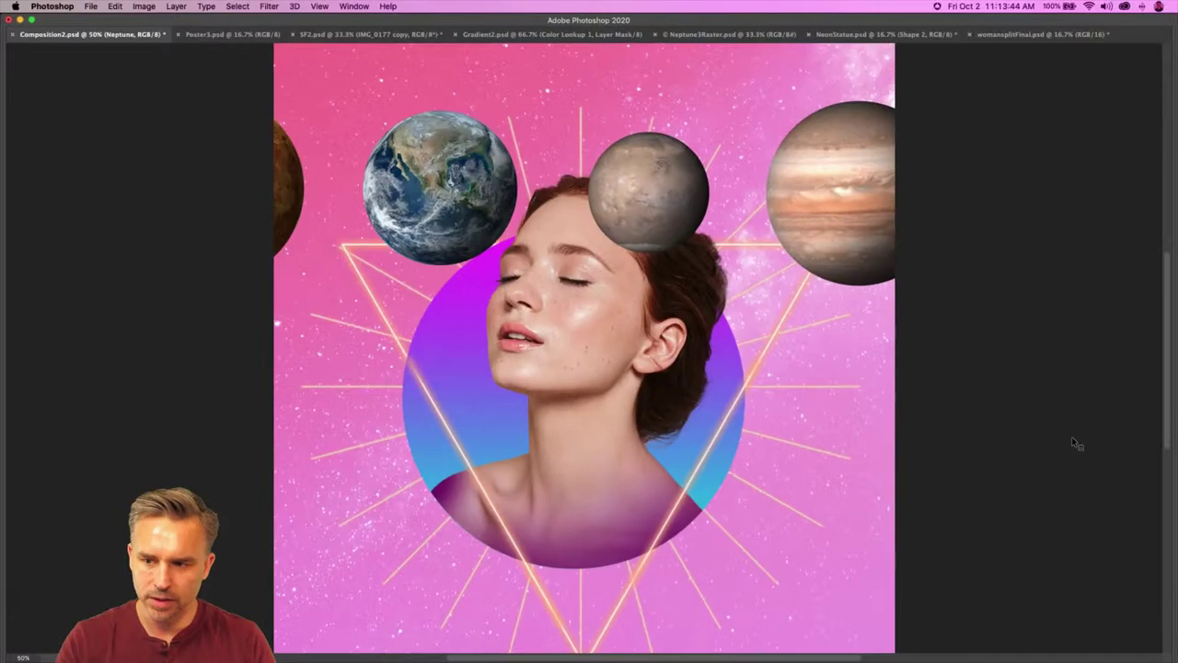
{"action": "key", "text": "Tab"}
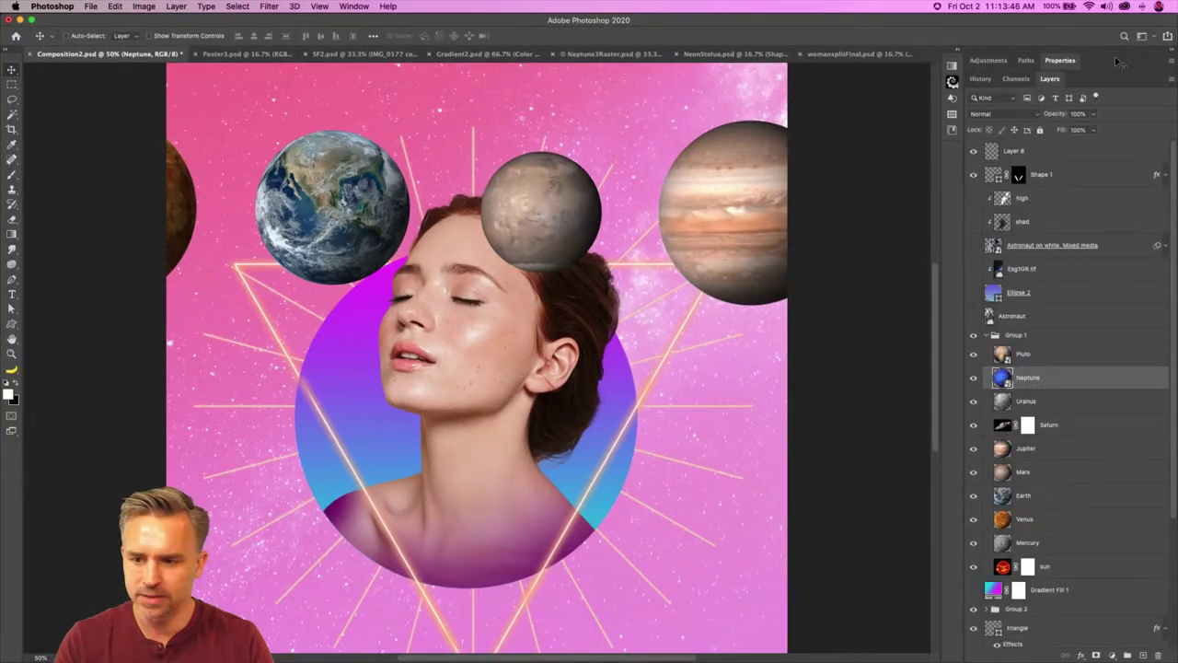
{"action": "left_click", "coordinate": [1033, 402]}
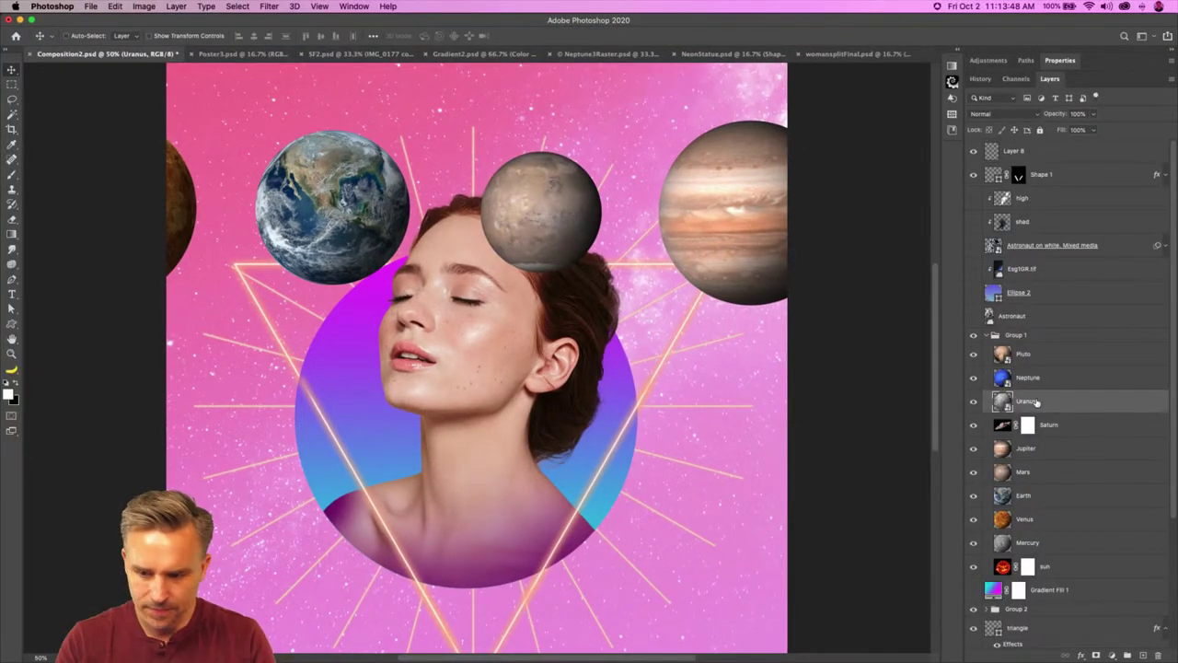
{"action": "left_click", "coordinate": [1062, 428]}
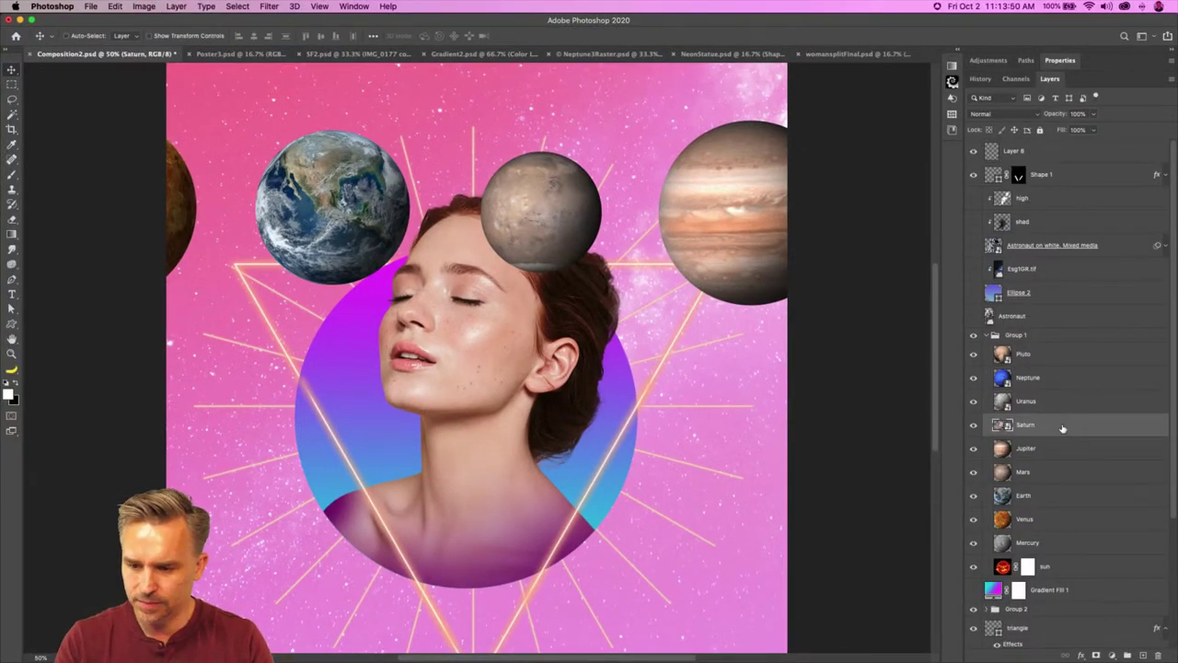
Step: Convert the Jupiter, Mars, Earth, Venus, Mercury and sun layers to smart objects
{"action": "left_click", "coordinate": [1052, 448]}
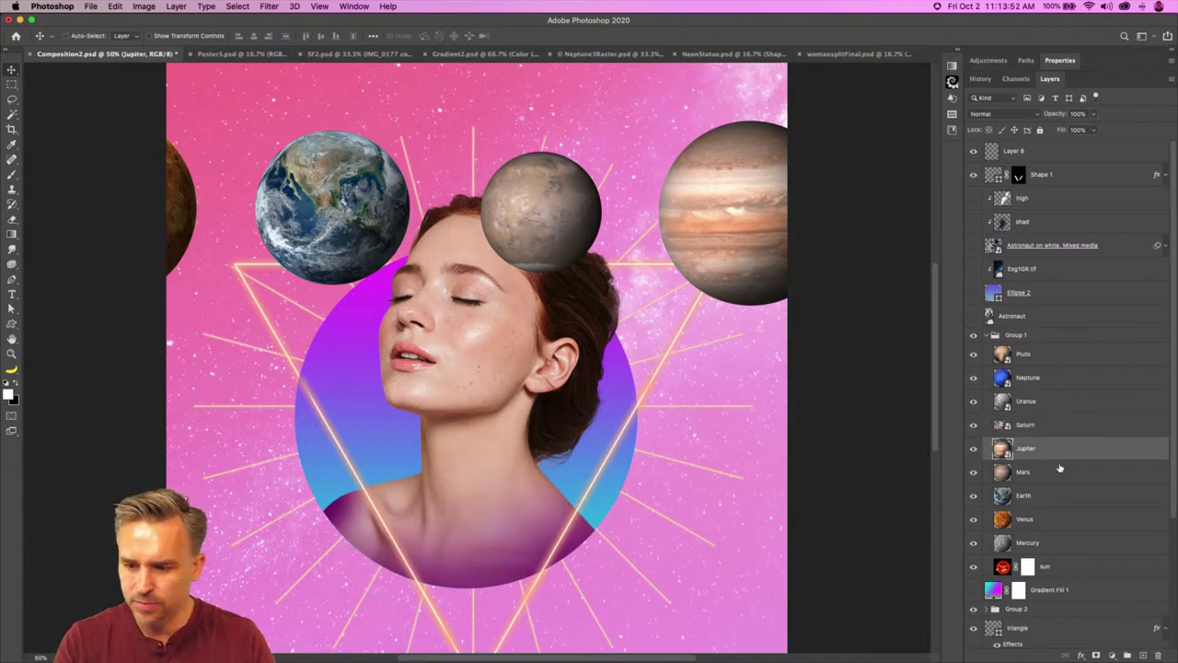
{"action": "left_click", "coordinate": [1056, 474]}
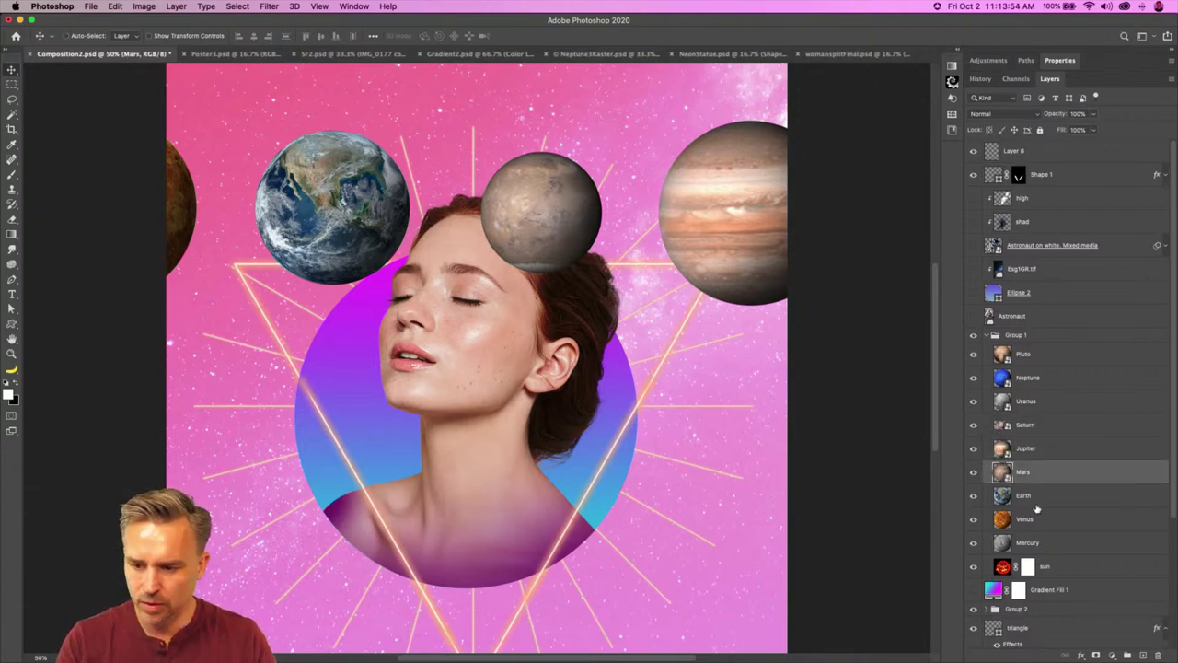
{"action": "left_click", "coordinate": [1036, 504]}
{"action": "left_click", "coordinate": [1039, 521]}
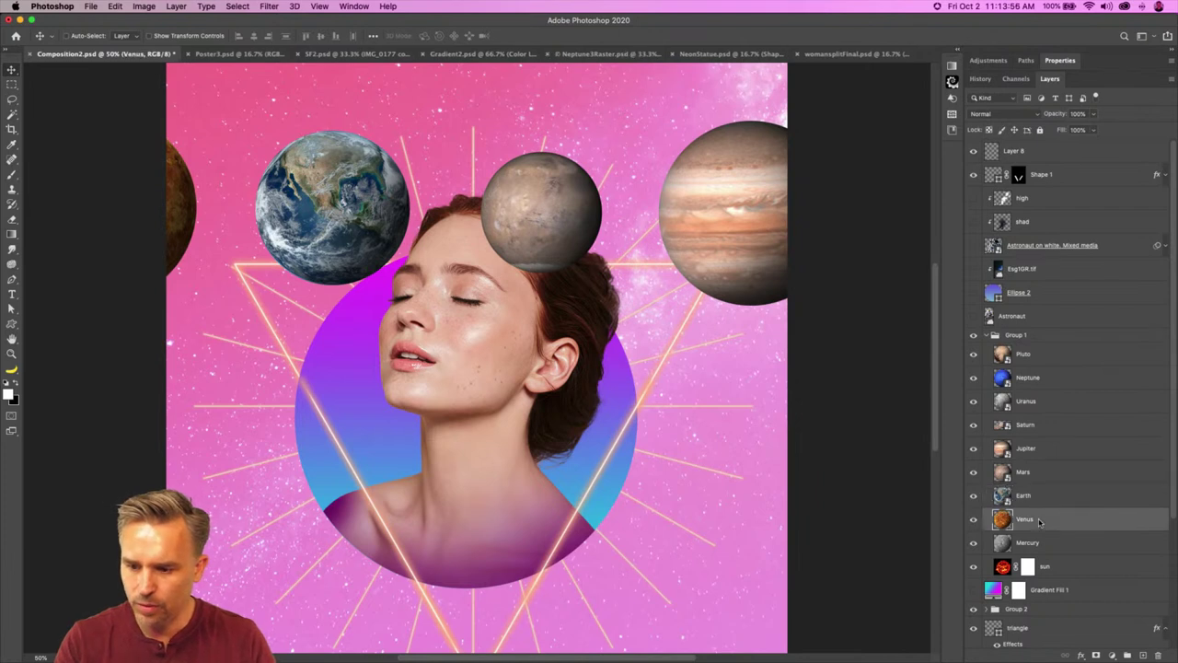
{"action": "left_click", "coordinate": [1041, 546]}
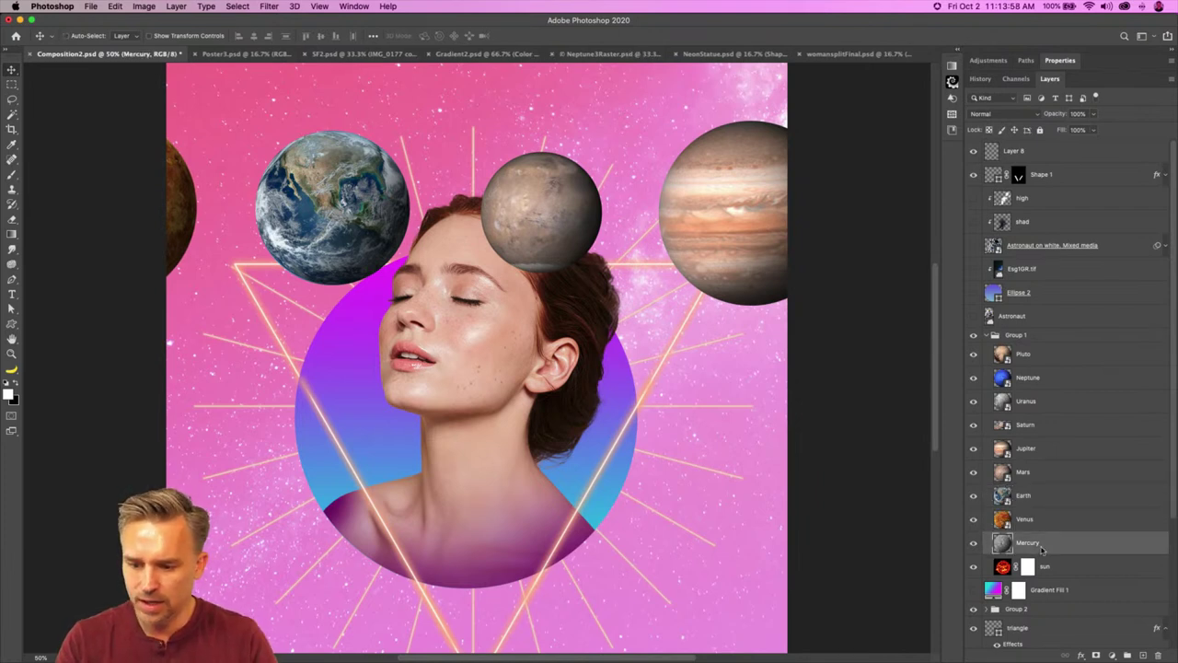
{"action": "left_click", "coordinate": [1047, 568]}
{"action": "type", "text": "sun"}
{"action": "key", "text": "Return"}
Step: Scale the whole planet group, Group 1, proportionally to 30% with Free Transform
{"action": "left_click", "coordinate": [1054, 339]}
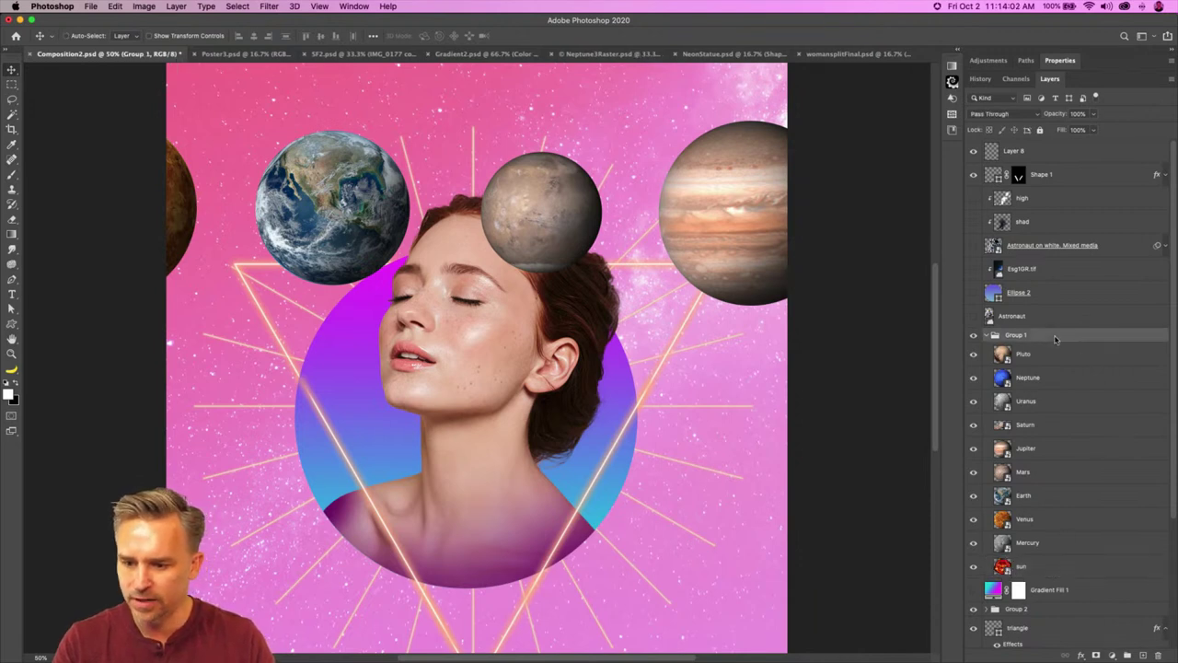
{"action": "key", "text": "super+t"}
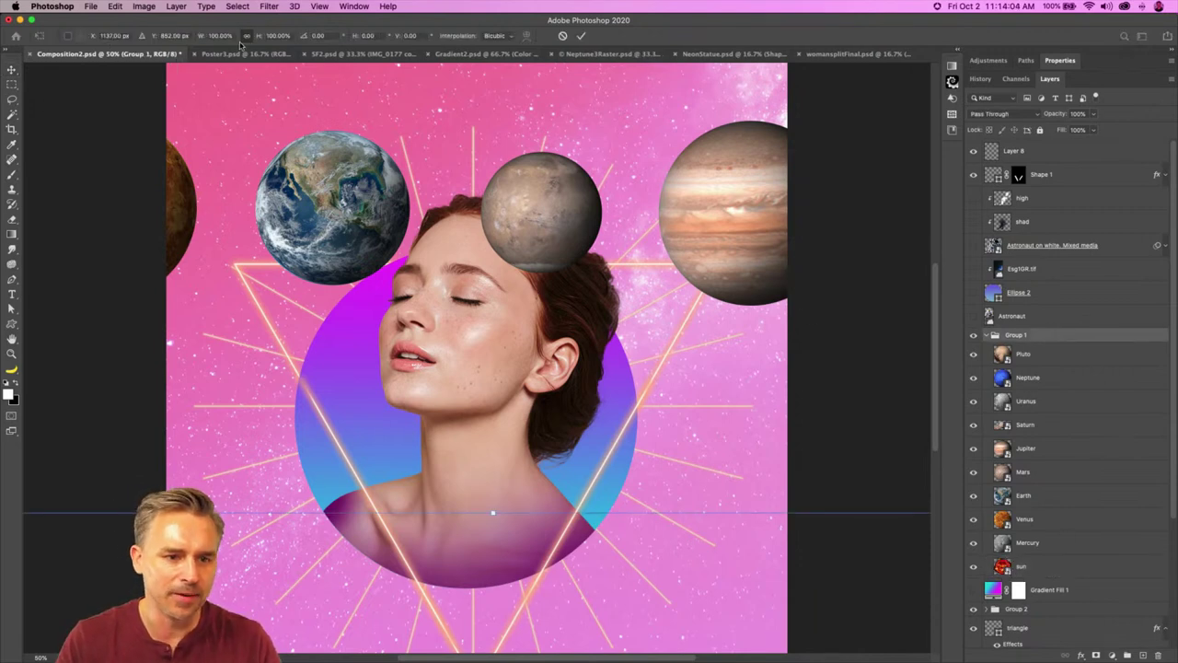
{"action": "left_click", "coordinate": [217, 36]}
{"action": "type", "text": "30"}
{"action": "key", "text": "Return"}
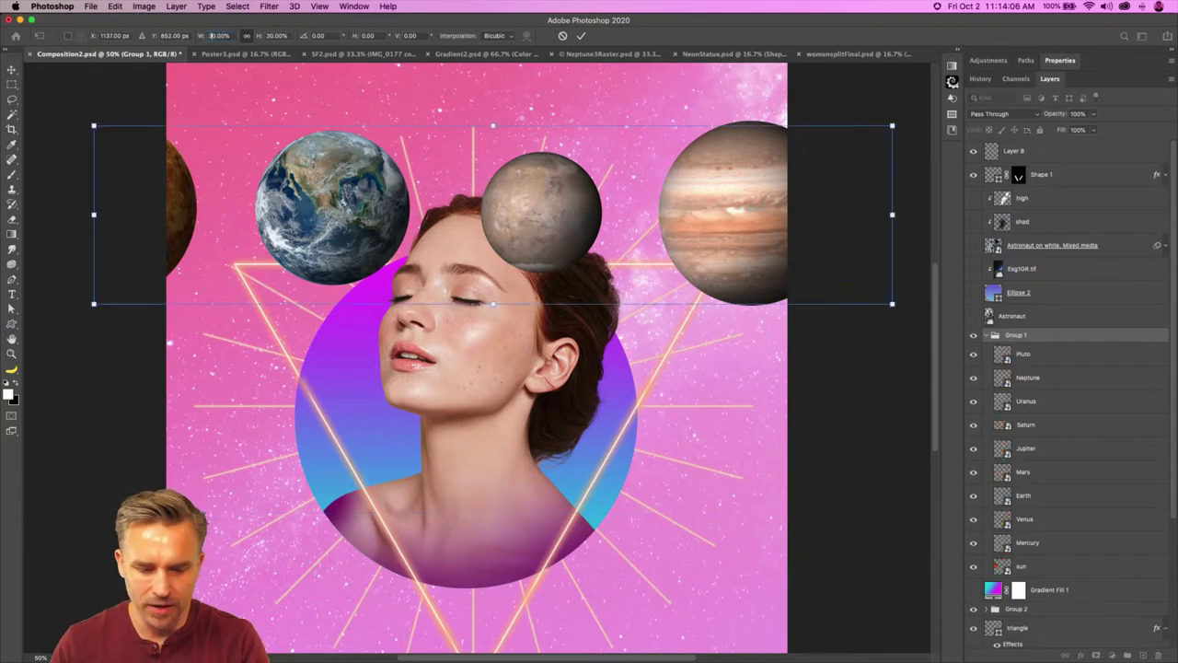
Step: Resize and position the planet row to span the poster's width across the top of the woman's head
{"action": "left_click_drag", "start_coordinate": [380, 201], "coordinate": [287, 231]}
{"action": "left_click_drag", "start_coordinate": [801, 337], "coordinate": [642, 292]}
{"action": "left_click_drag", "start_coordinate": [386, 221], "coordinate": [492, 226]}
{"action": "key", "text": "Return"}
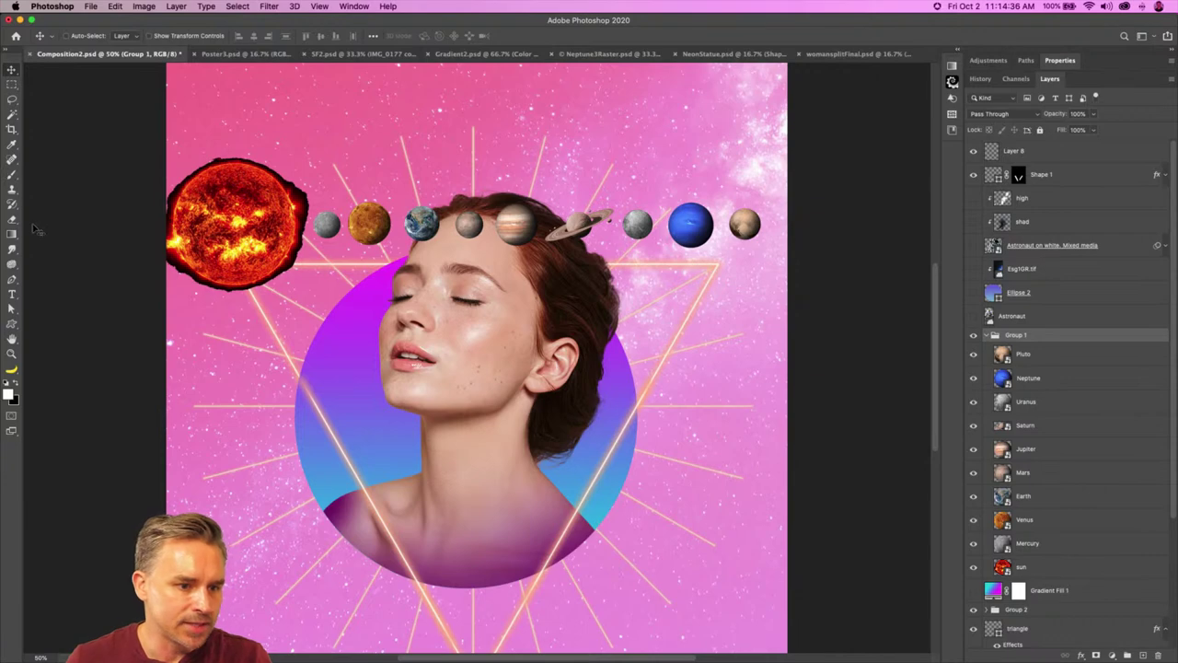
Step: Set the Crop tool's guide overlay to Rule of Thirds with Always Show Overlay
{"action": "left_click", "coordinate": [12, 130]}
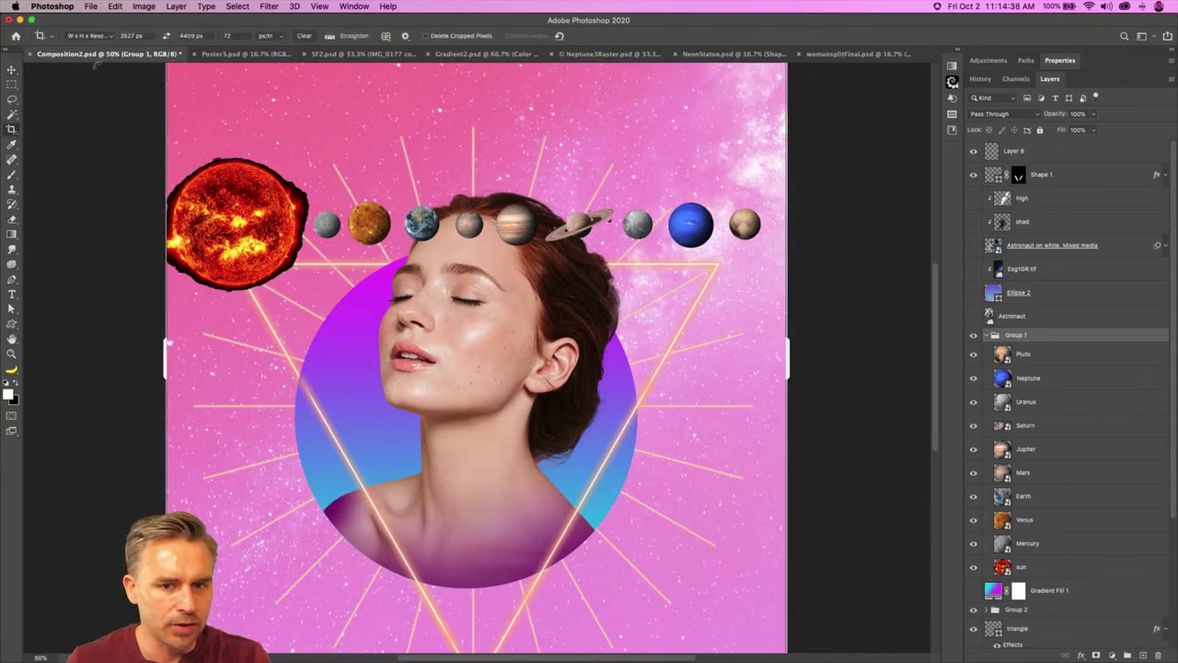
{"action": "left_click", "coordinate": [385, 37]}
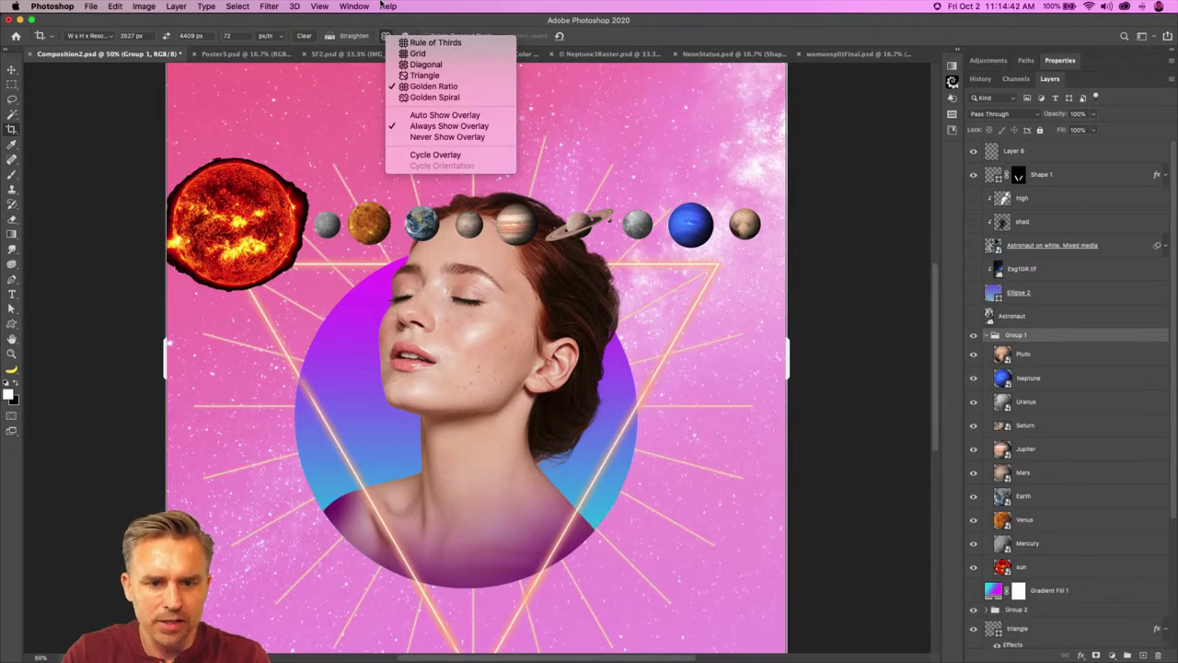
{"action": "left_click", "coordinate": [488, 115]}
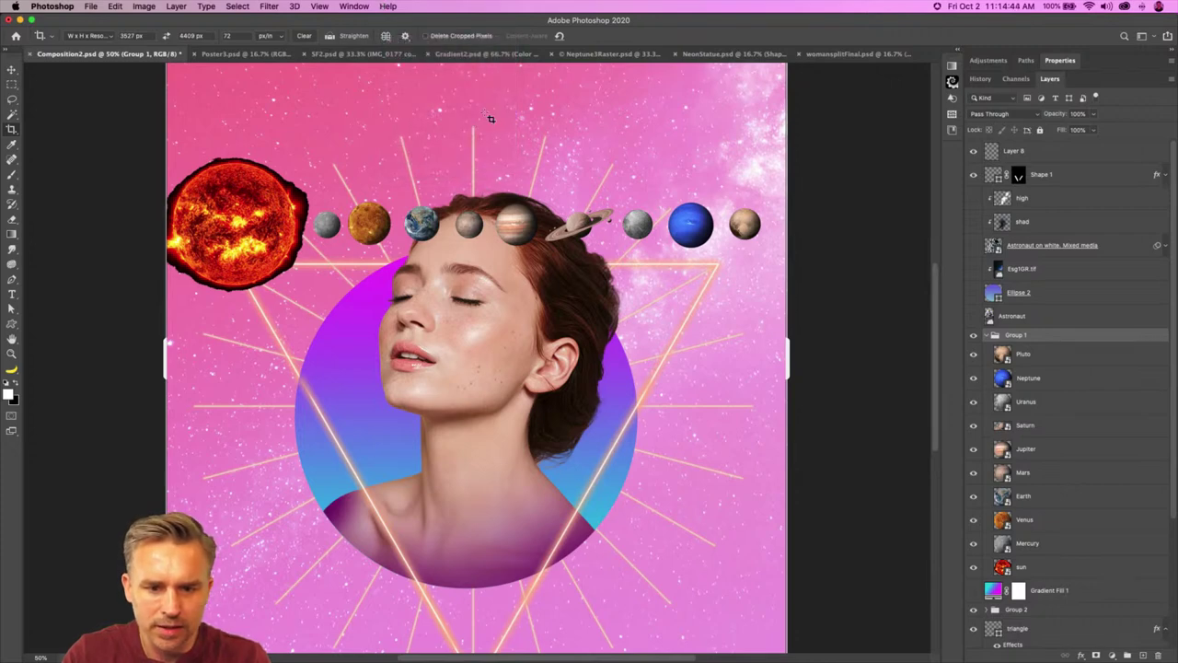
{"action": "key", "text": "super+minus"}
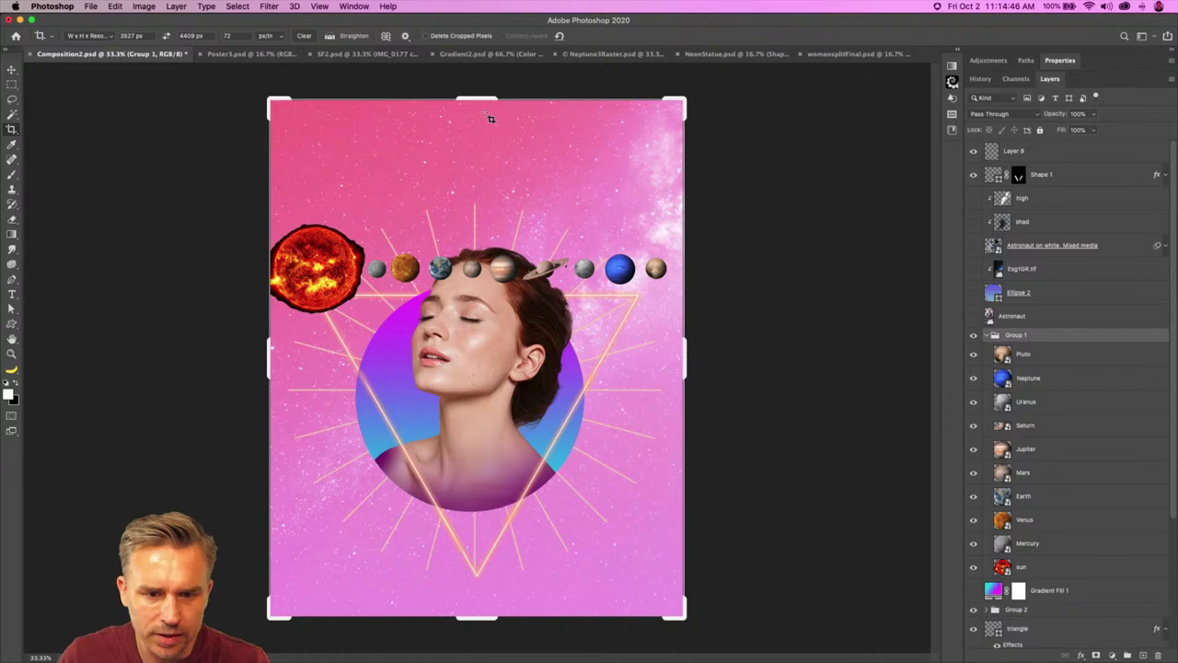
{"action": "left_click", "coordinate": [405, 36]}
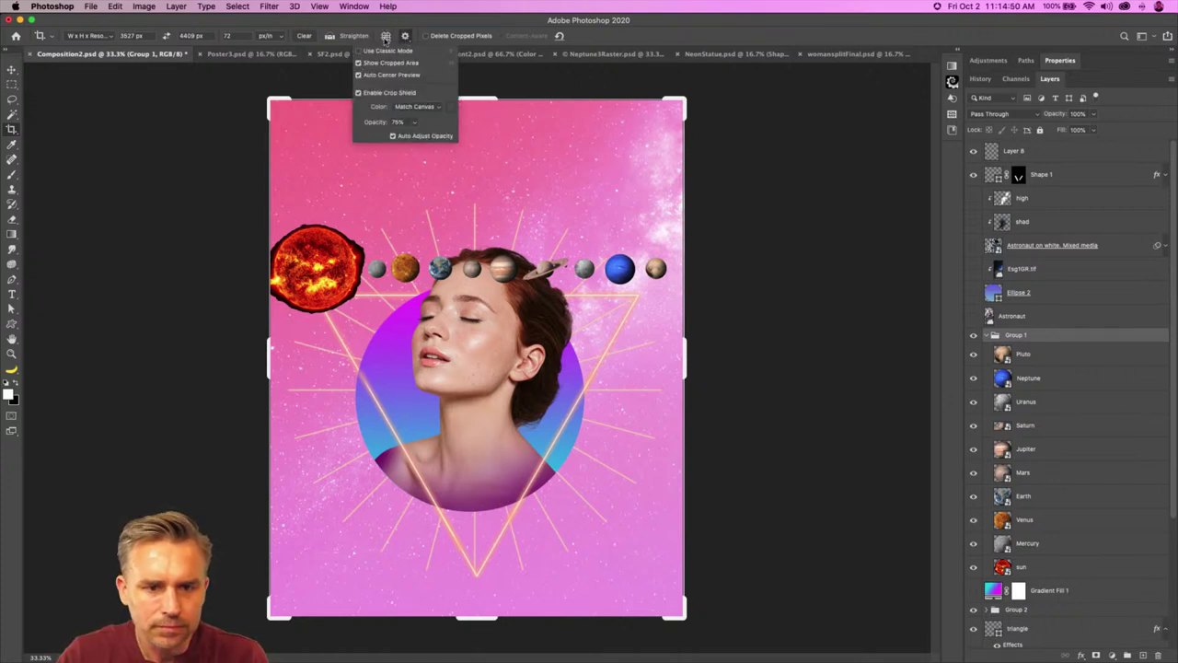
{"action": "left_click", "coordinate": [386, 36]}
{"action": "left_click", "coordinate": [393, 45]}
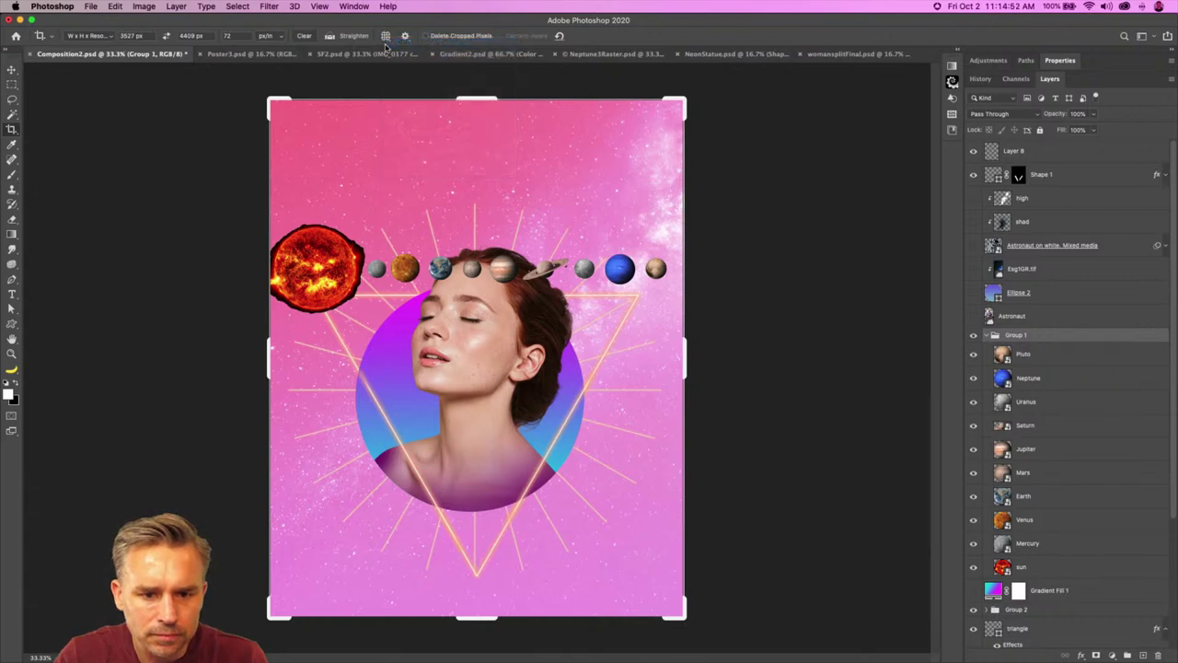
{"action": "left_click", "coordinate": [385, 37]}
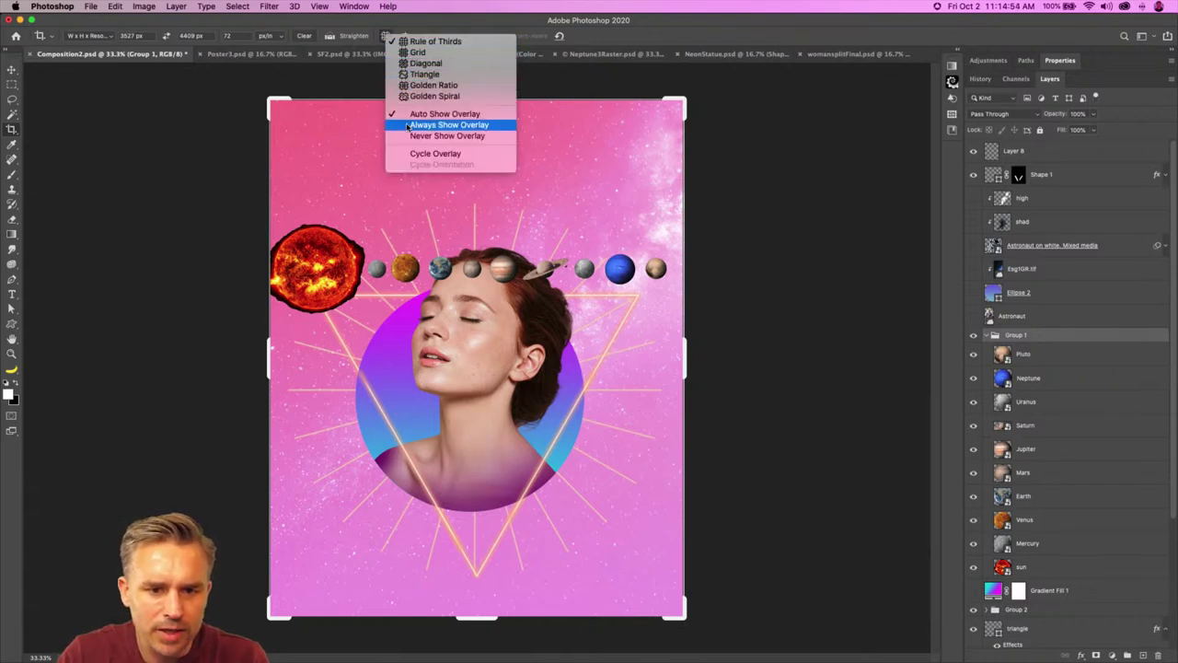
{"action": "left_click", "coordinate": [408, 125]}
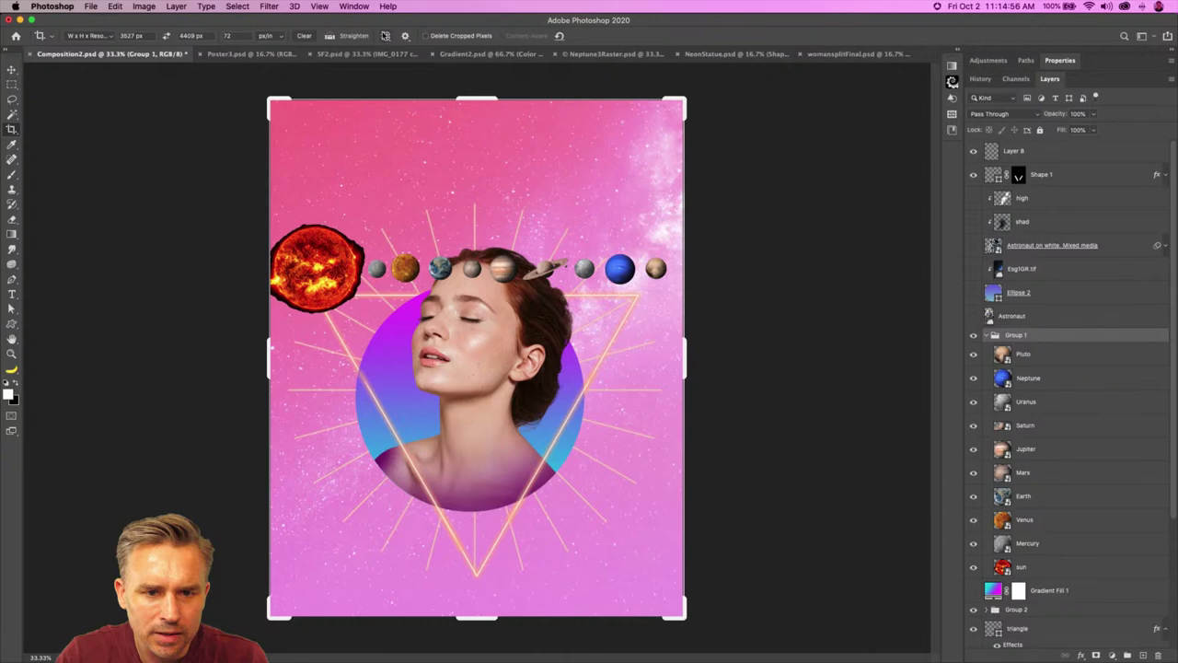
Step: Crop the poster with a Golden Ratio overlay, enlarging and repositioning the frame around the portrait and planet row
{"action": "left_click_drag", "start_coordinate": [283, 113], "coordinate": [585, 525]}
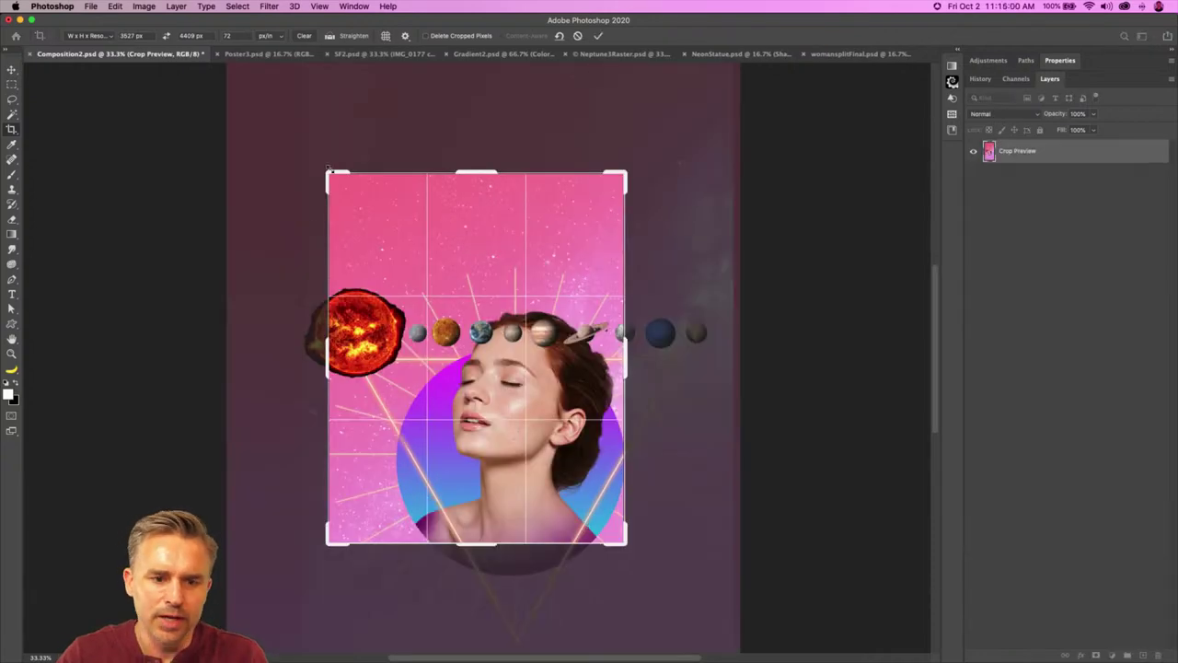
{"action": "left_click_drag", "start_coordinate": [328, 173], "coordinate": [250, 73]}
{"action": "left_click", "coordinate": [385, 35]}
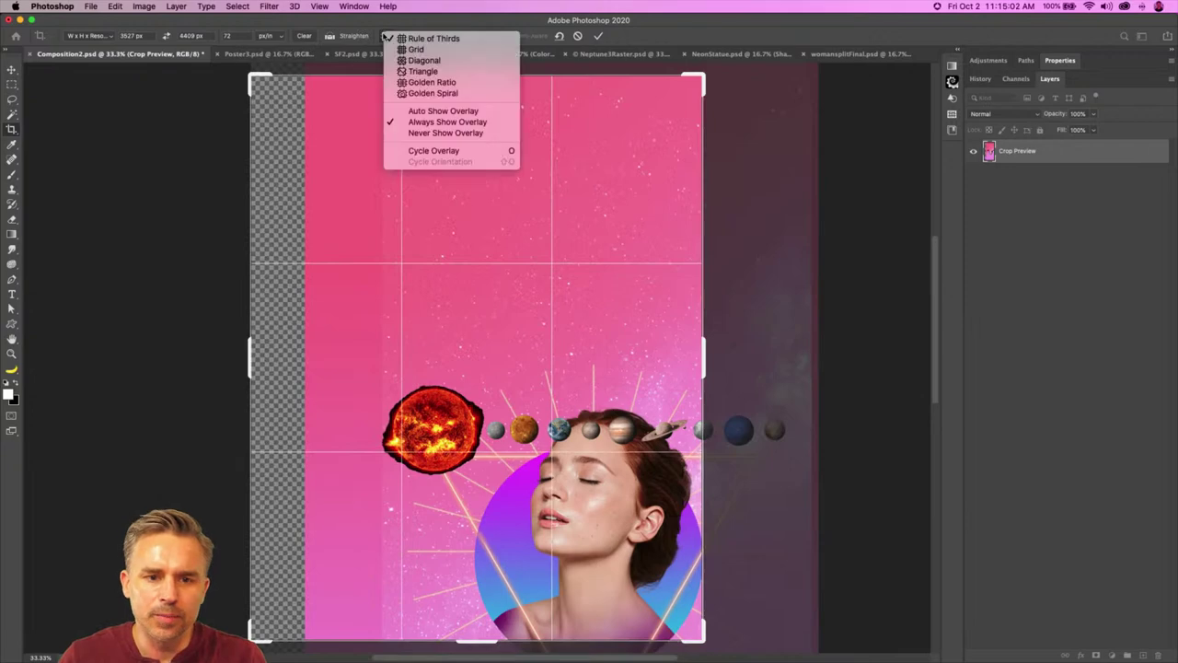
{"action": "left_click", "coordinate": [462, 87]}
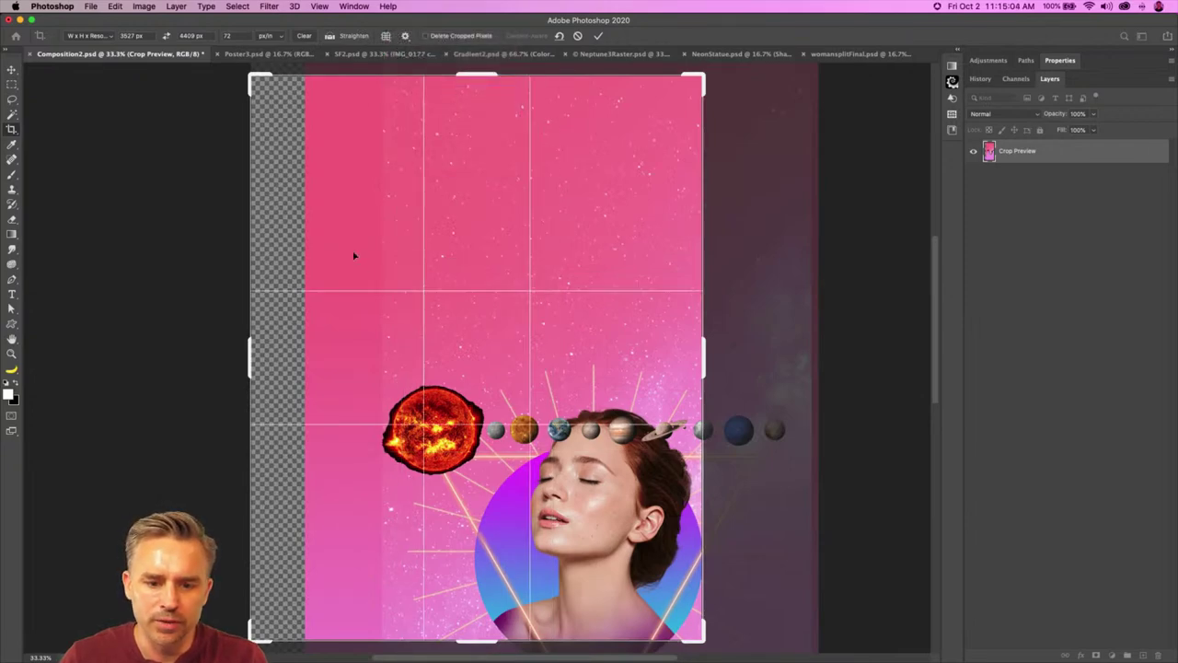
{"action": "left_click_drag", "start_coordinate": [384, 319], "coordinate": [334, 308]}
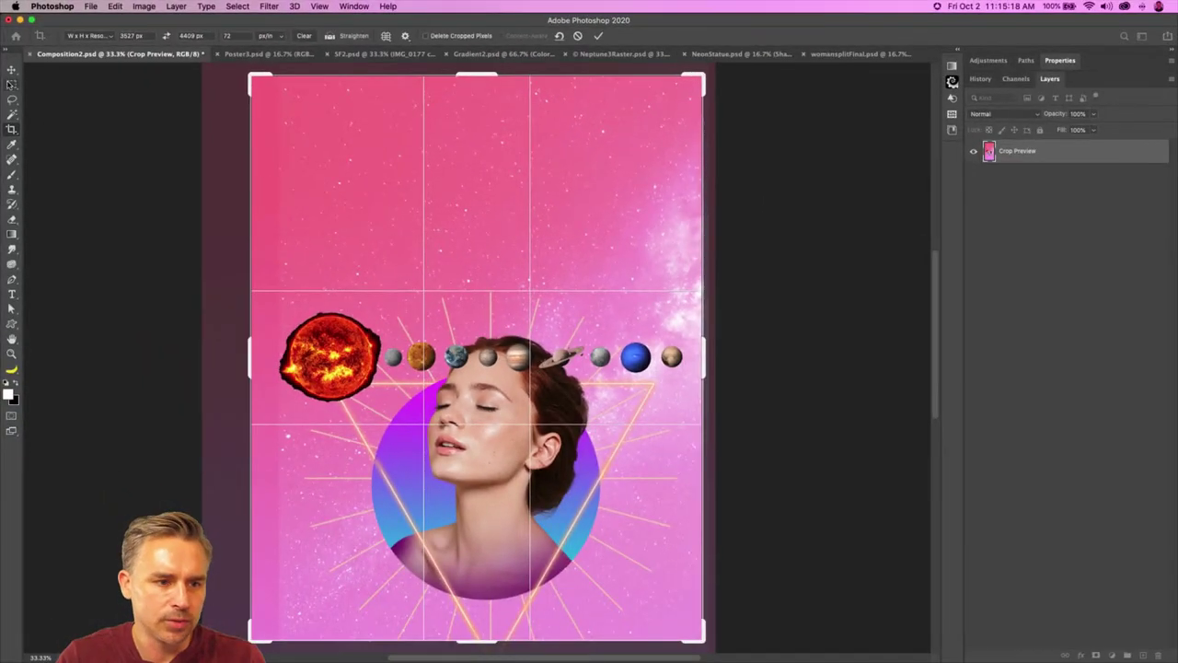
{"action": "left_click", "coordinate": [12, 83]}
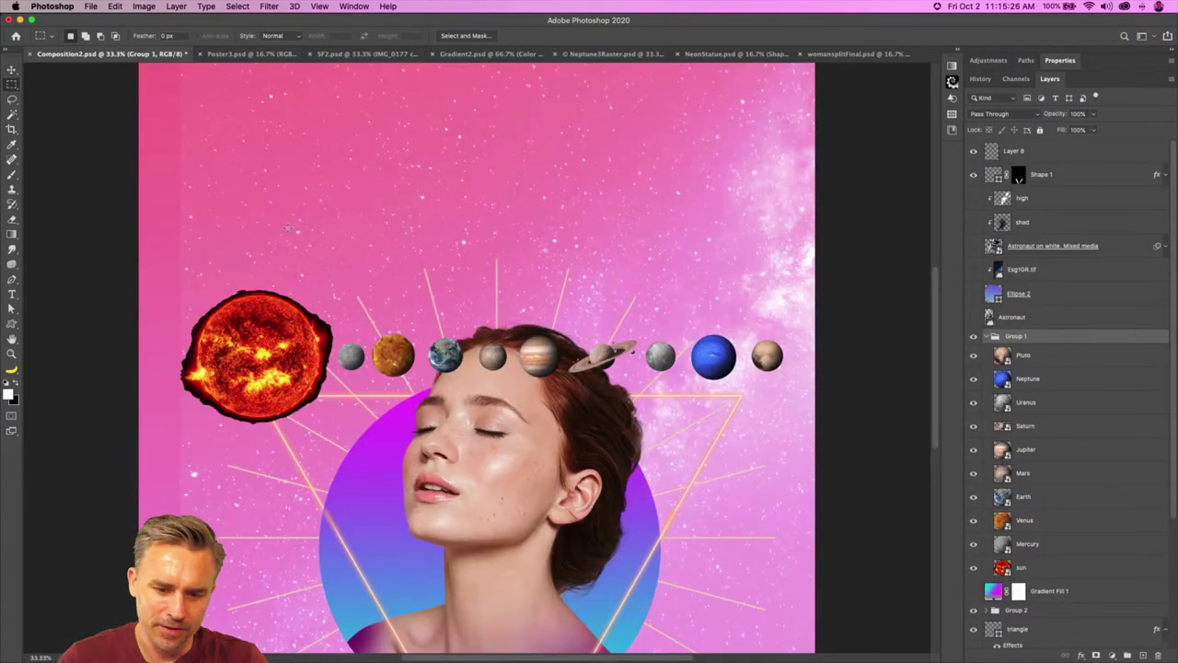
Step: Undo the last crop of the poster and return to the Move tool
{"action": "key", "text": "super+minus"}
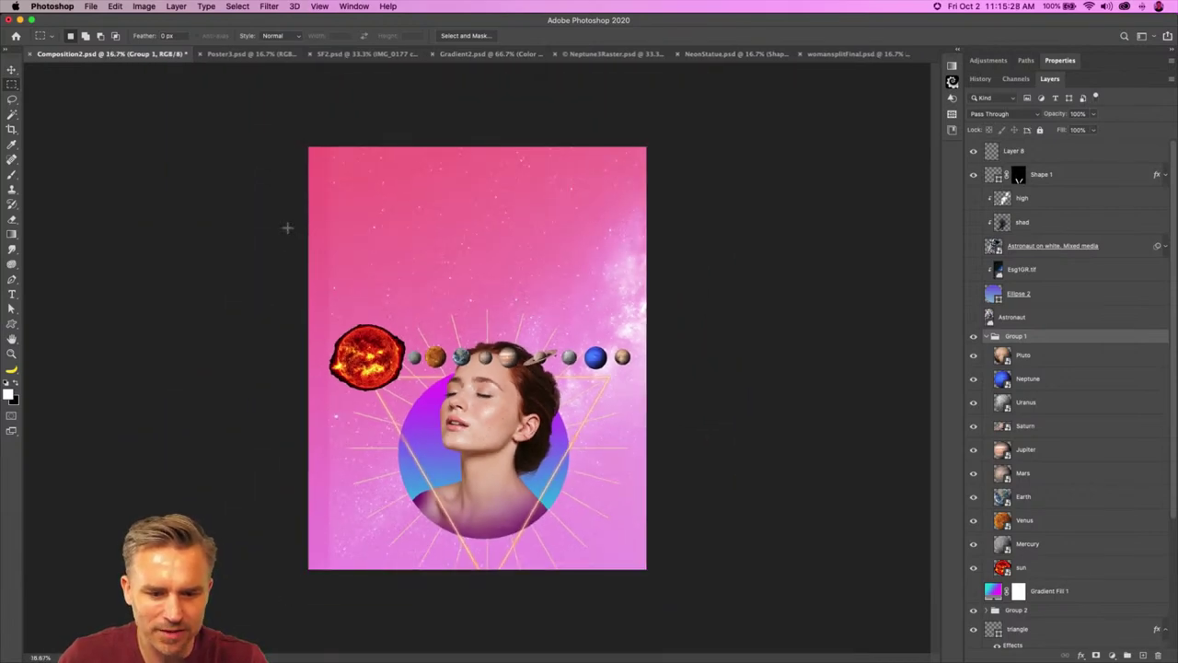
{"action": "left_click", "coordinate": [11, 69]}
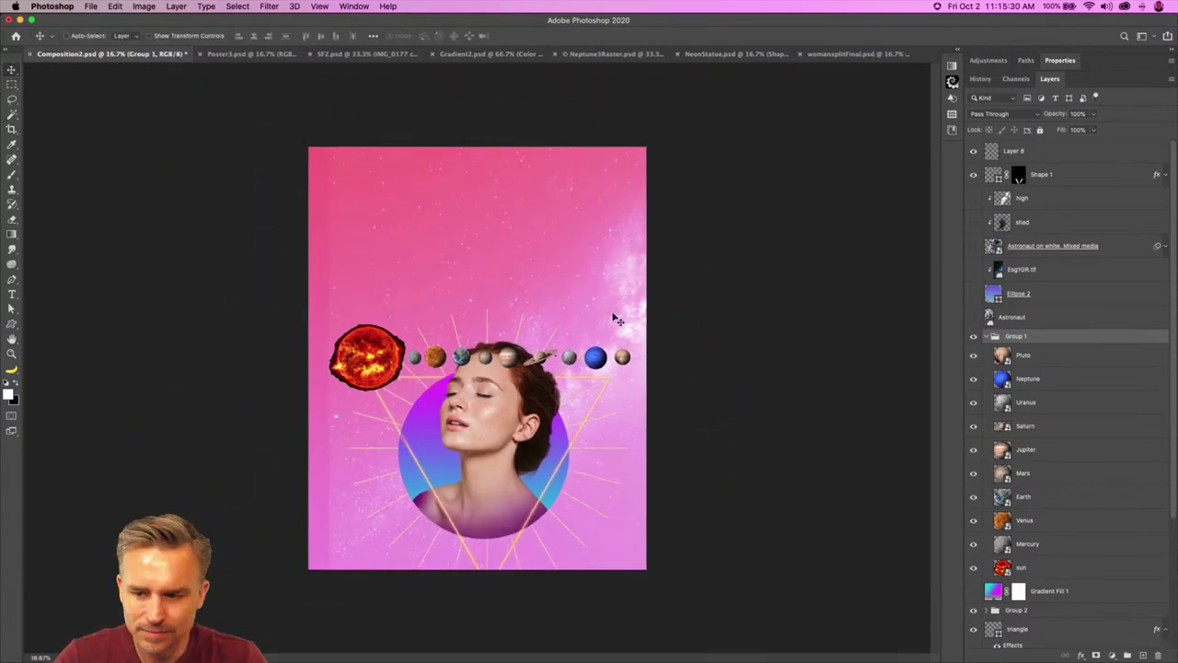
{"action": "key", "text": "super+minus"}
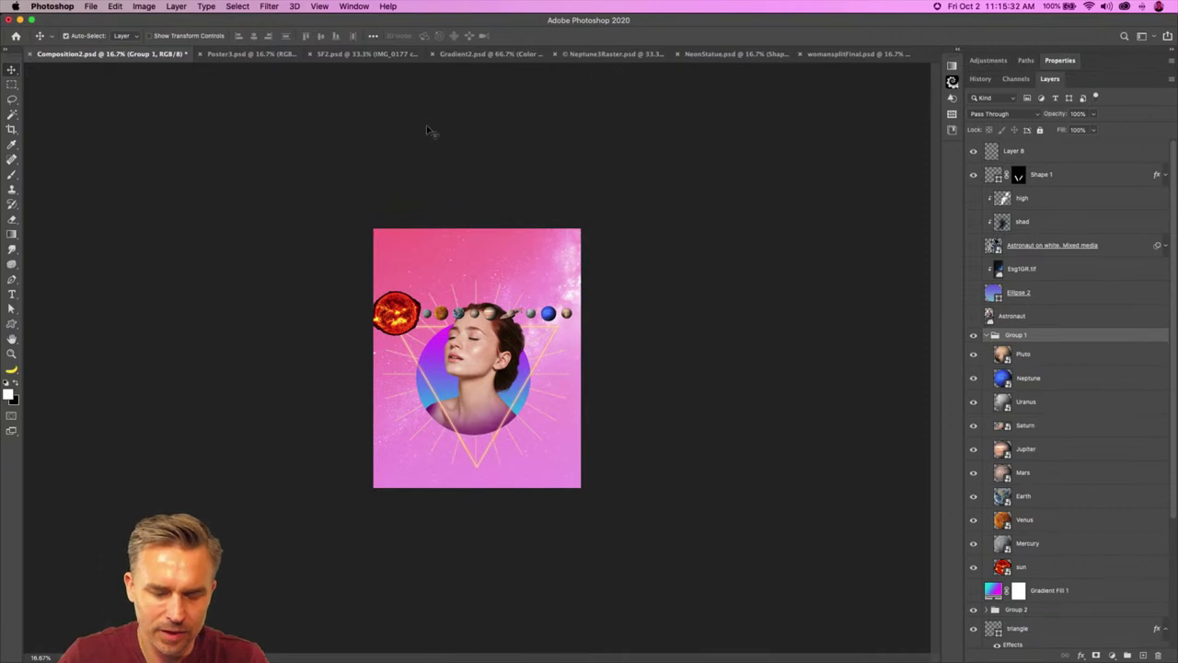
{"action": "key", "text": "super+plus"}
{"action": "key", "text": "super+plus"}
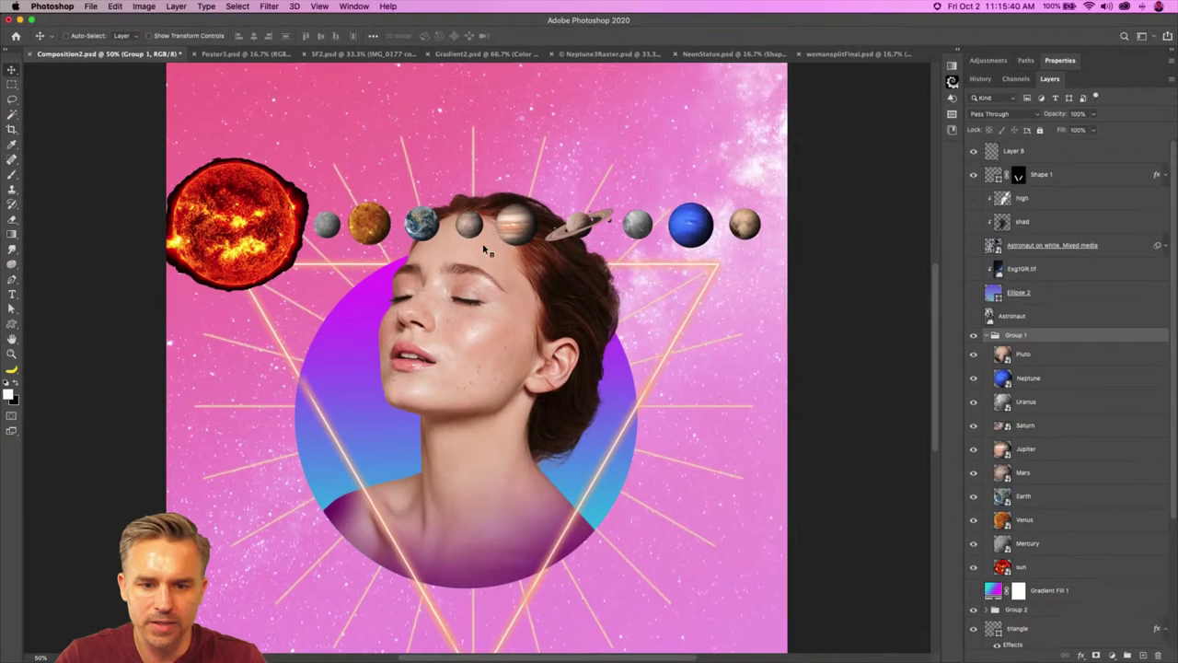
Step: Hide the sun layer and select the planet layers from Pluto to Mercury in Group 1
{"action": "left_click", "coordinate": [975, 568]}
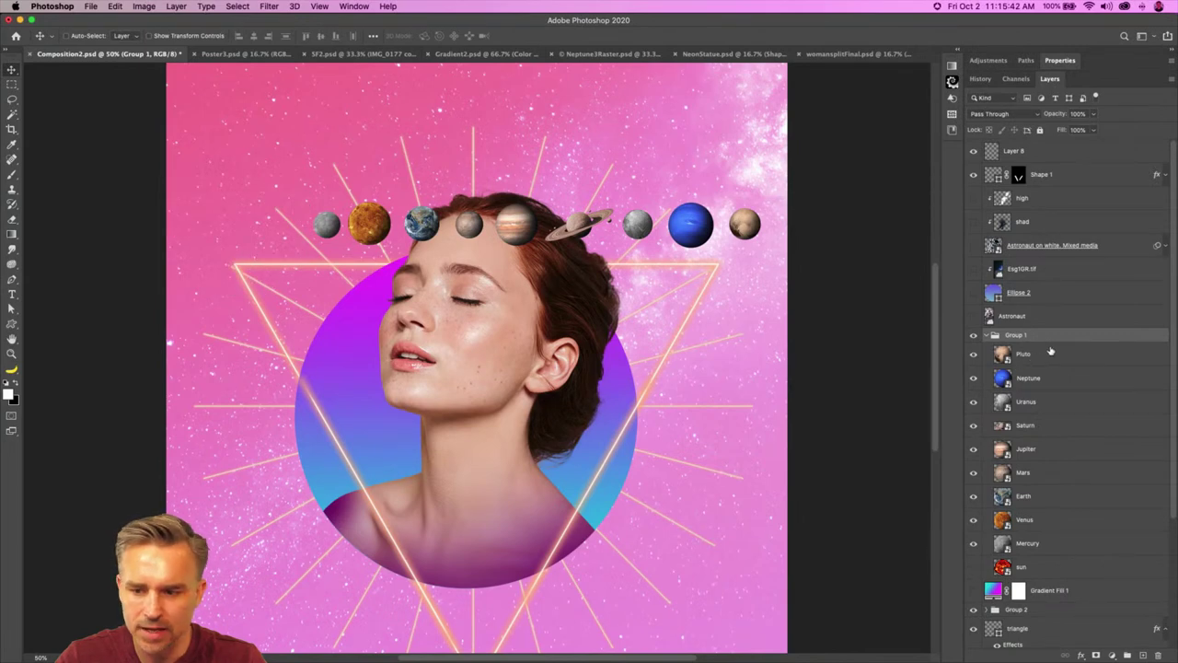
{"action": "left_click", "coordinate": [1040, 357]}
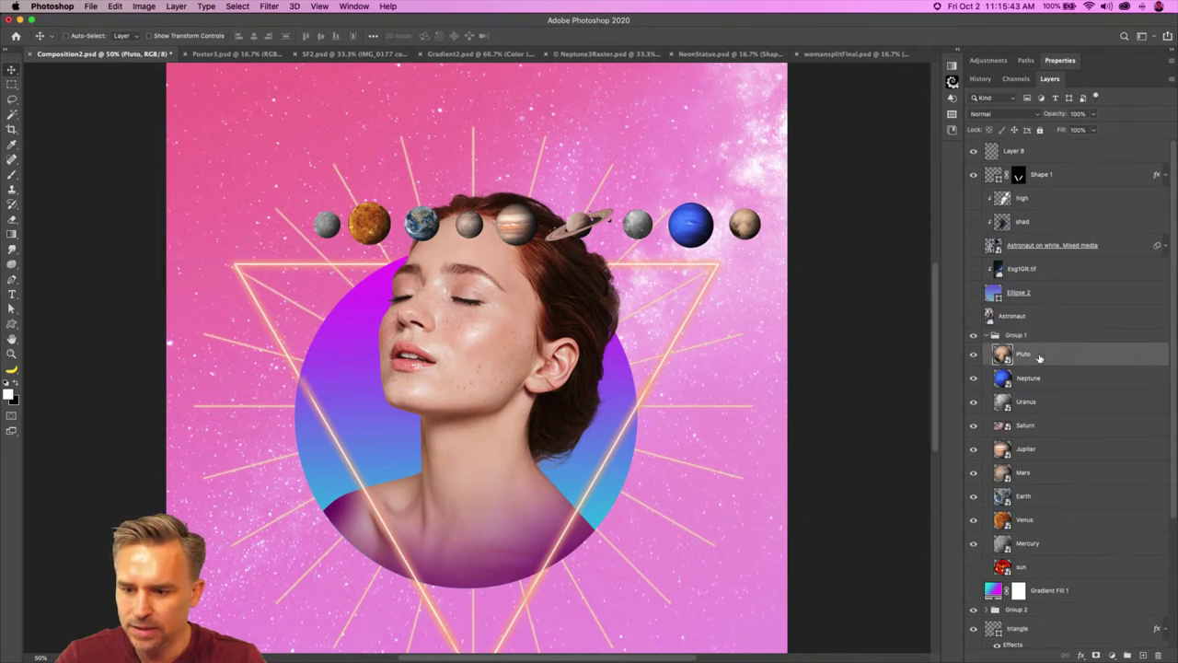
{"action": "left_click", "coordinate": [1057, 544], "text": "shift"}
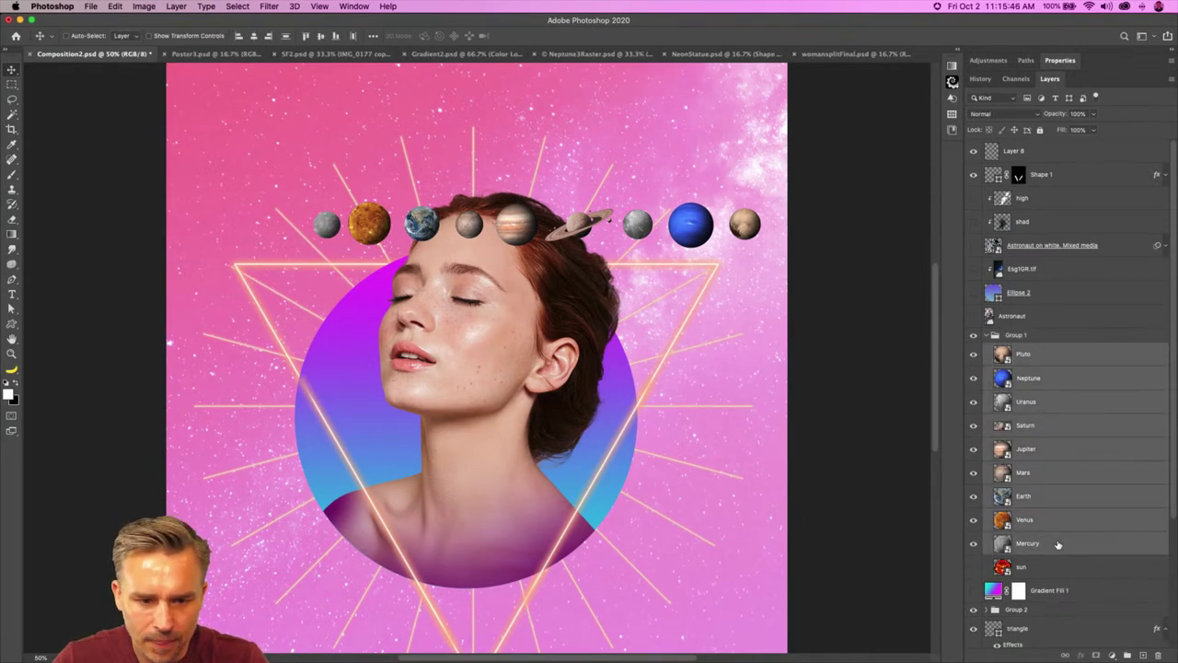
{"action": "left_click", "coordinate": [1031, 365]}
Step: Pick individual planets directly on the canvas with temporary Auto-Select, nudging Mars and Saturn slightly to the right
{"action": "left_click", "coordinate": [332, 228]}
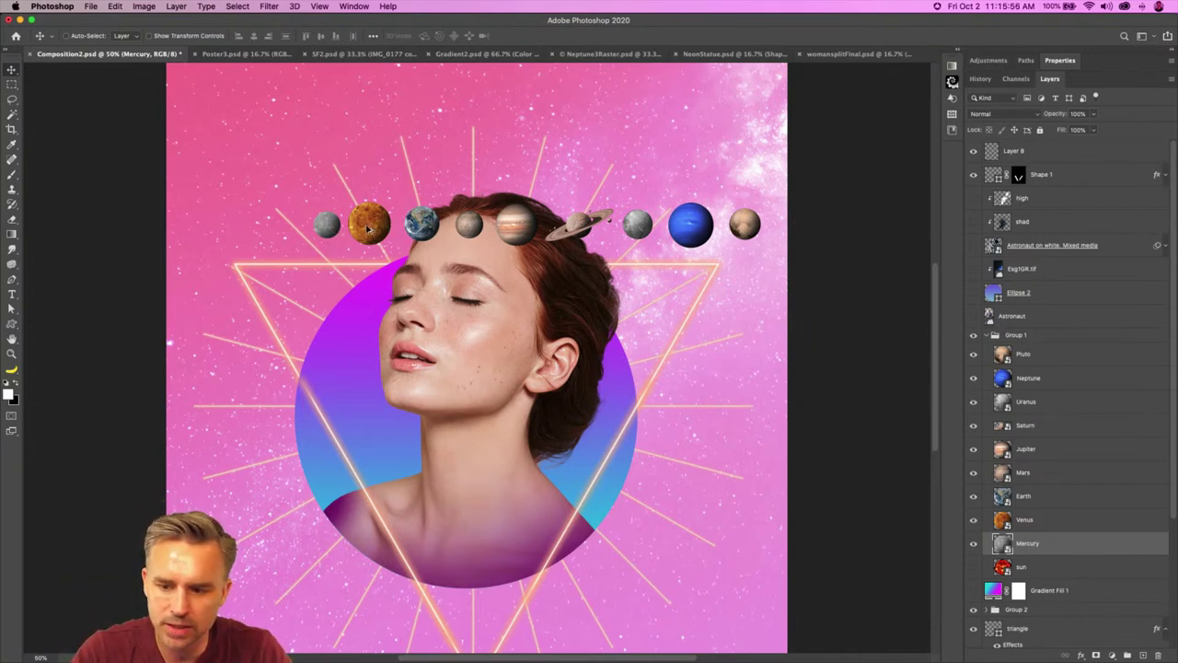
{"action": "left_click", "coordinate": [419, 222], "text": "super"}
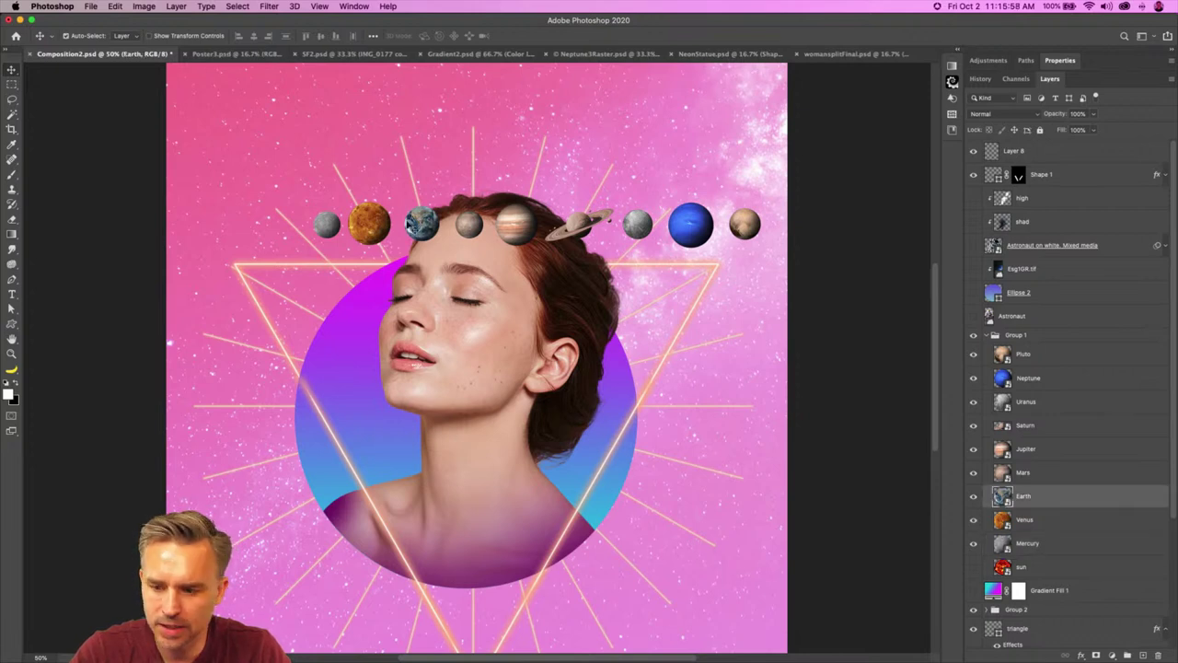
{"action": "left_click", "coordinate": [369, 224], "text": "super"}
{"action": "left_click", "coordinate": [417, 228], "text": "super"}
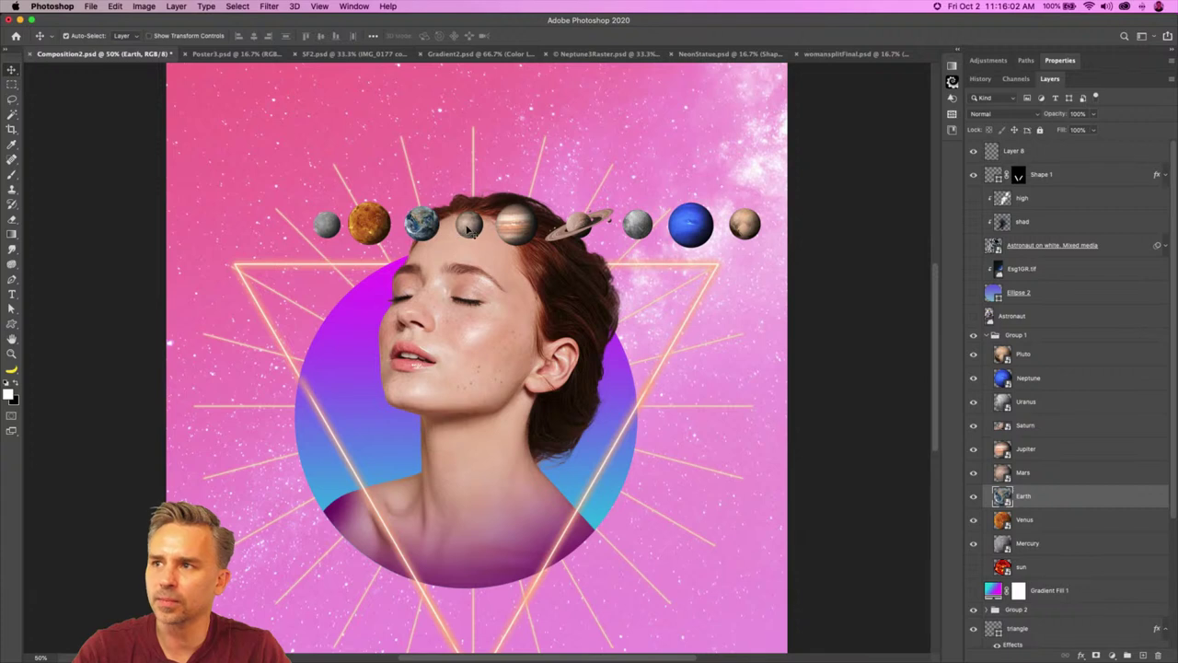
{"action": "left_click_drag", "start_coordinate": [474, 234], "coordinate": [485, 236]}
{"action": "left_click", "coordinate": [504, 232], "text": "super"}
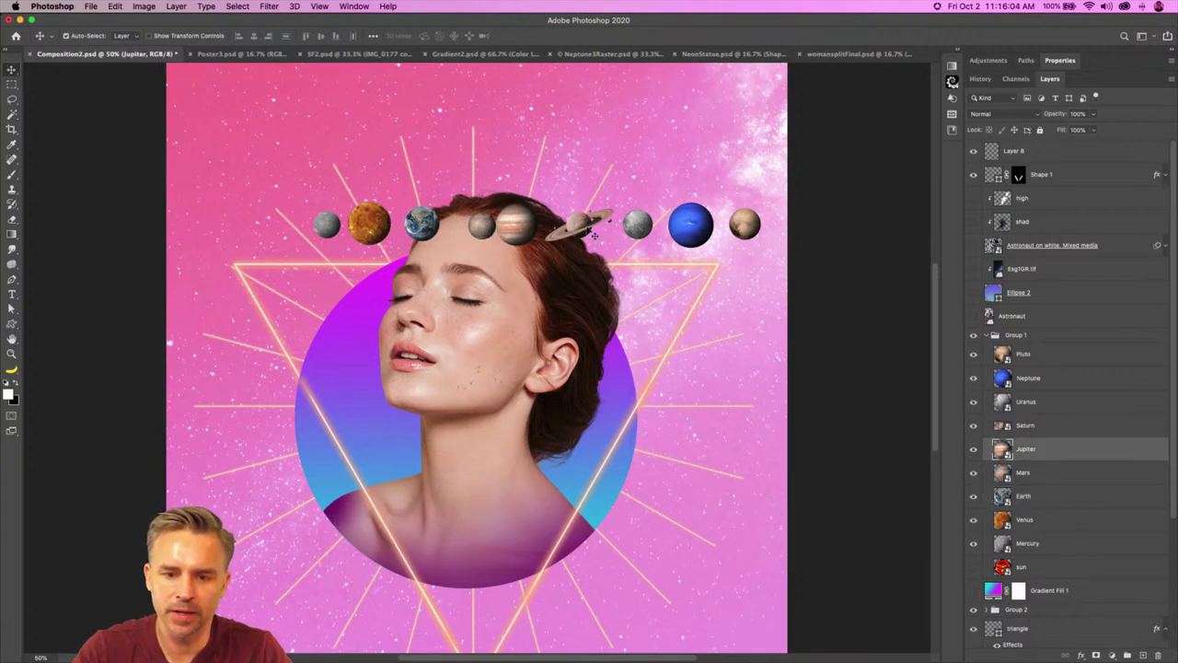
{"action": "left_click_drag", "start_coordinate": [582, 226], "coordinate": [593, 229]}
{"action": "left_click", "coordinate": [635, 229], "text": "super"}
{"action": "left_click", "coordinate": [683, 228], "text": "super"}
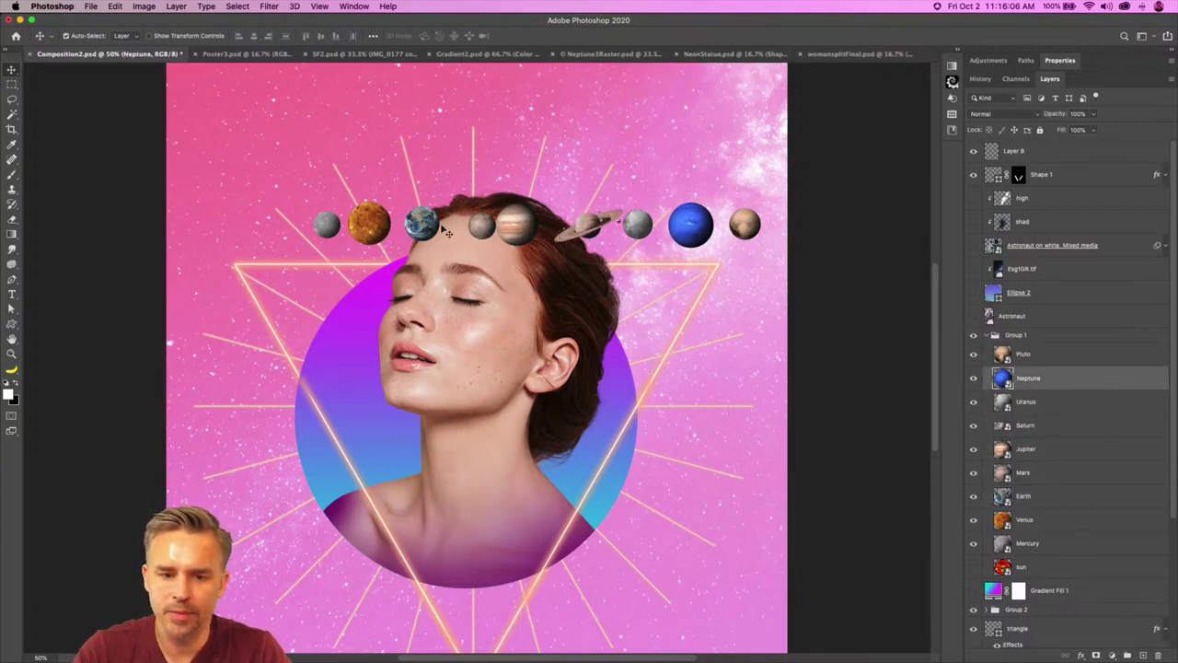
Step: Alternate the canvas selection among Mercury, Venus and Earth, then move Venus up and left to just above Mercury
{"action": "left_click", "coordinate": [368, 225], "text": "super"}
{"action": "left_click", "coordinate": [332, 226], "text": "super"}
{"action": "left_click", "coordinate": [368, 226], "text": "super"}
{"action": "left_click", "coordinate": [428, 231], "text": "super"}
{"action": "left_click", "coordinate": [372, 227], "text": "super"}
{"action": "left_click", "coordinate": [324, 228], "text": "super"}
{"action": "left_click", "coordinate": [372, 230], "text": "super"}
{"action": "left_click", "coordinate": [324, 230], "text": "super"}
{"action": "left_click", "coordinate": [377, 230], "text": "super"}
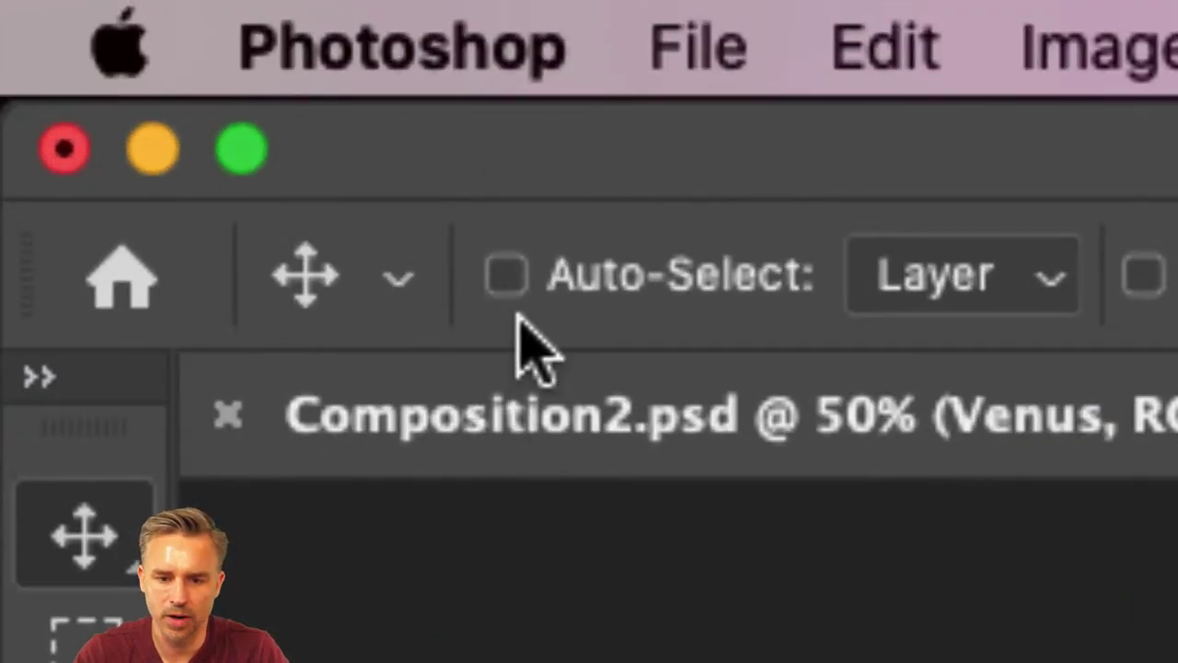
{"action": "key", "text": "super"}
{"action": "key", "text": "super"}
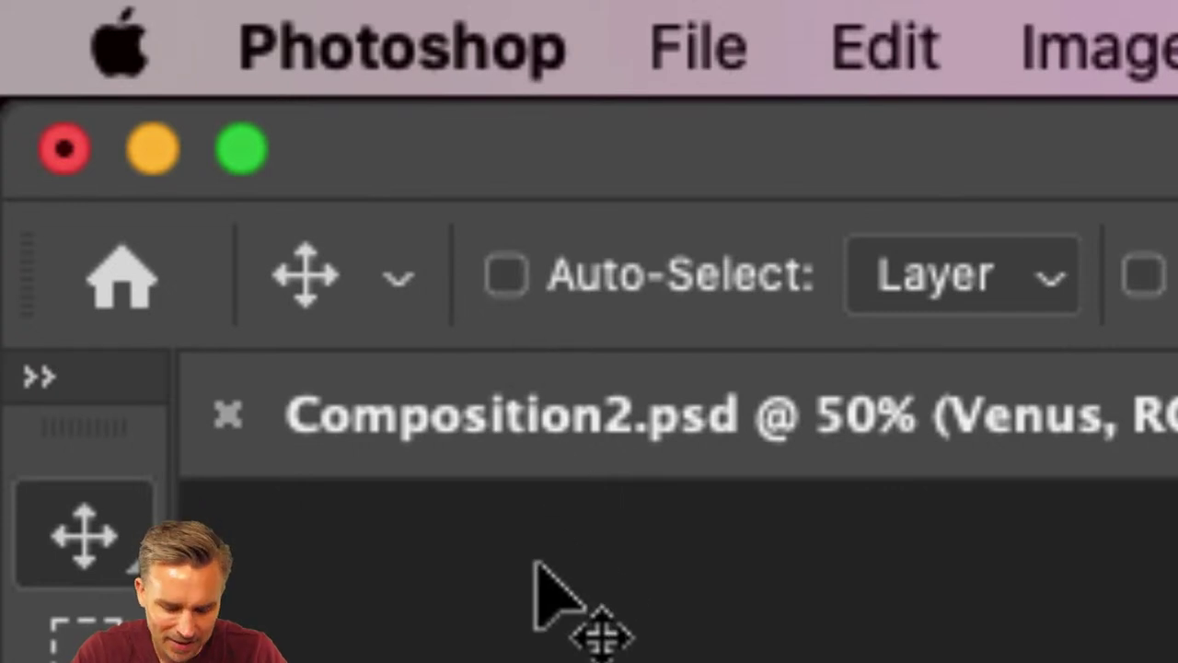
{"action": "key", "text": "super"}
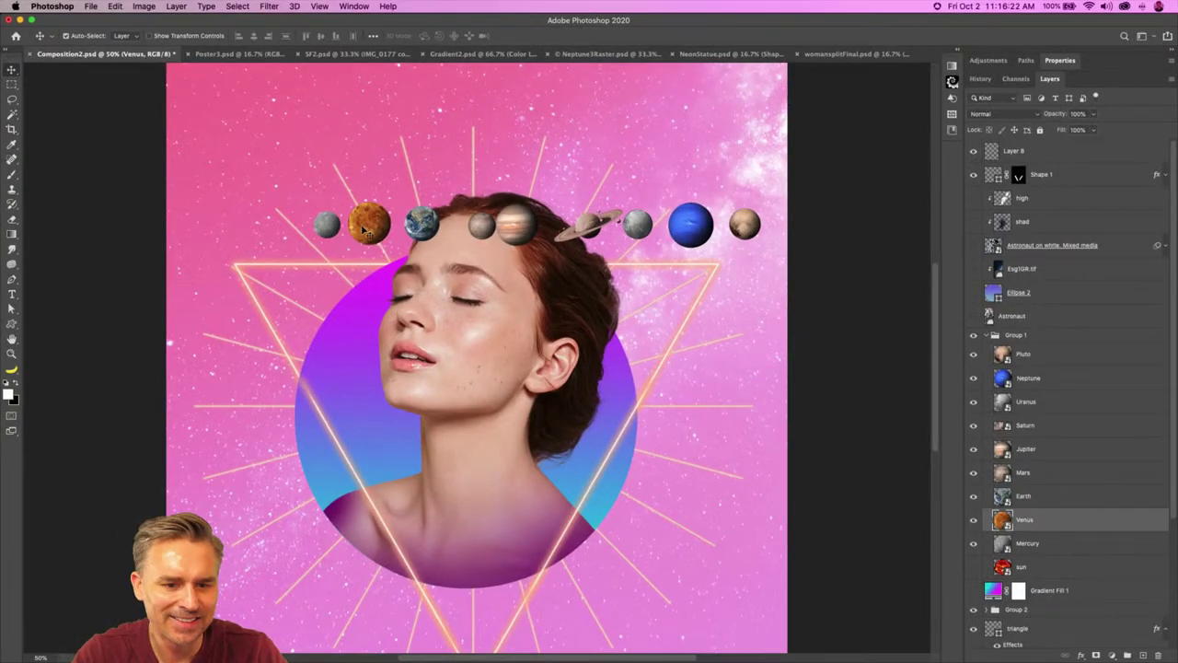
{"action": "left_click_drag", "start_coordinate": [366, 231], "coordinate": [339, 192]}
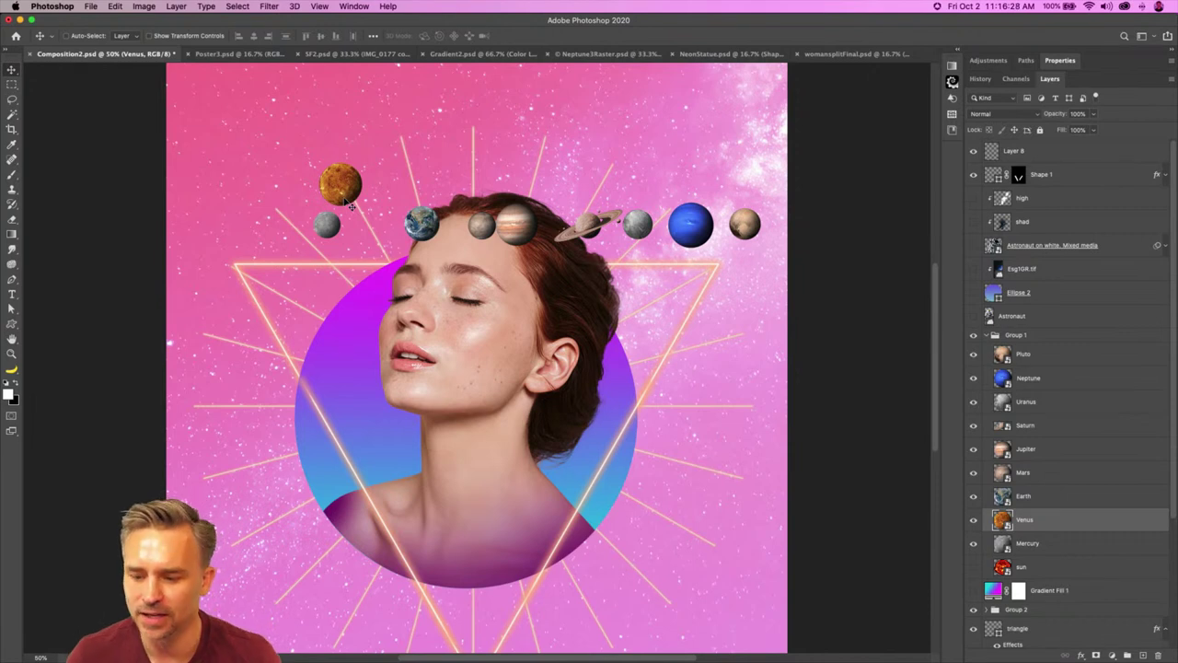
Step: Show the sun layer again and move the sun up and right behind Venus and Mercury
{"action": "left_click", "coordinate": [974, 566]}
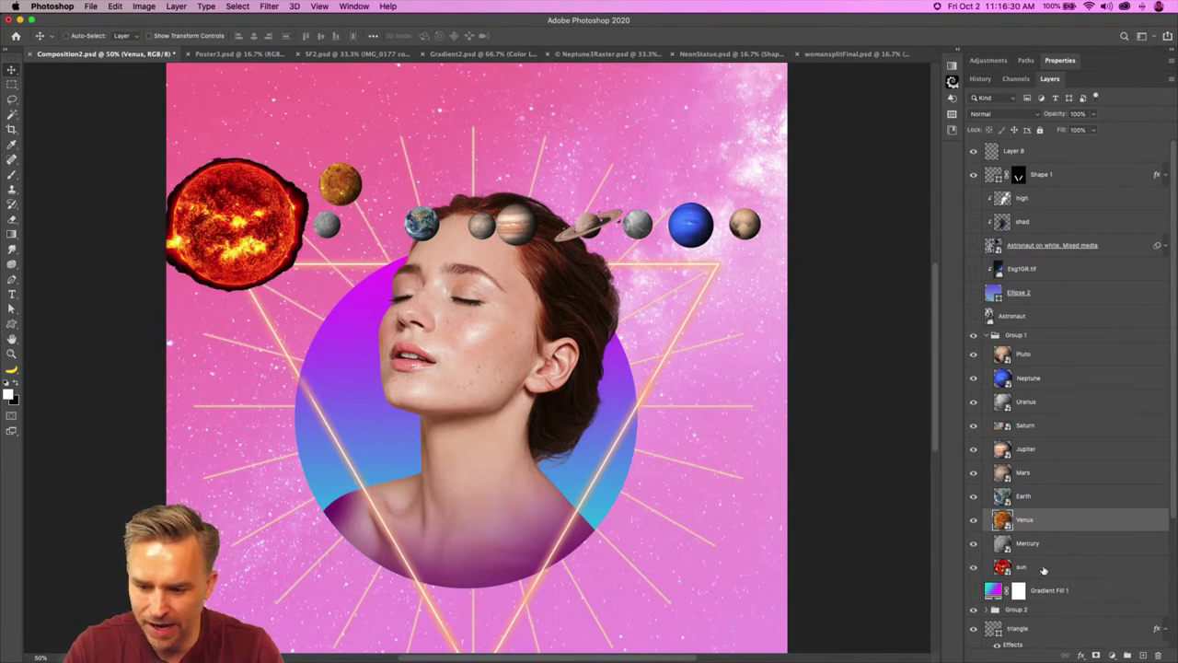
{"action": "left_click", "coordinate": [1021, 566]}
{"action": "left_click_drag", "start_coordinate": [221, 303], "coordinate": [280, 249]}
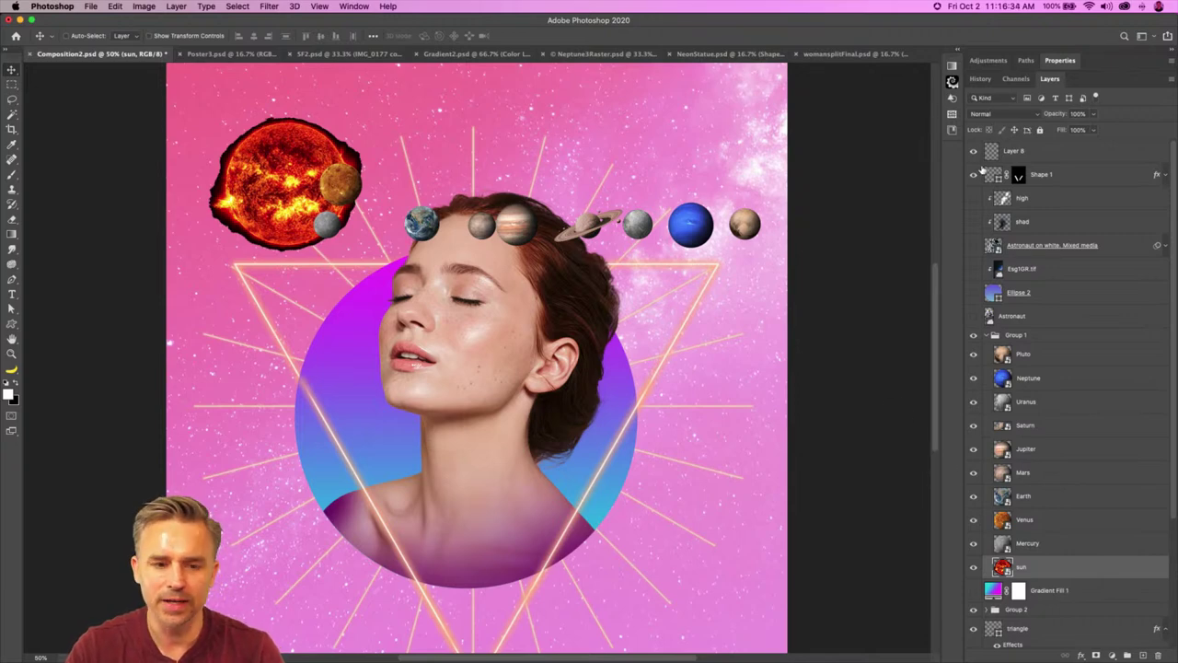
Step: Change the sun layer's blending mode to Color Dodge
{"action": "left_click", "coordinate": [998, 113]}
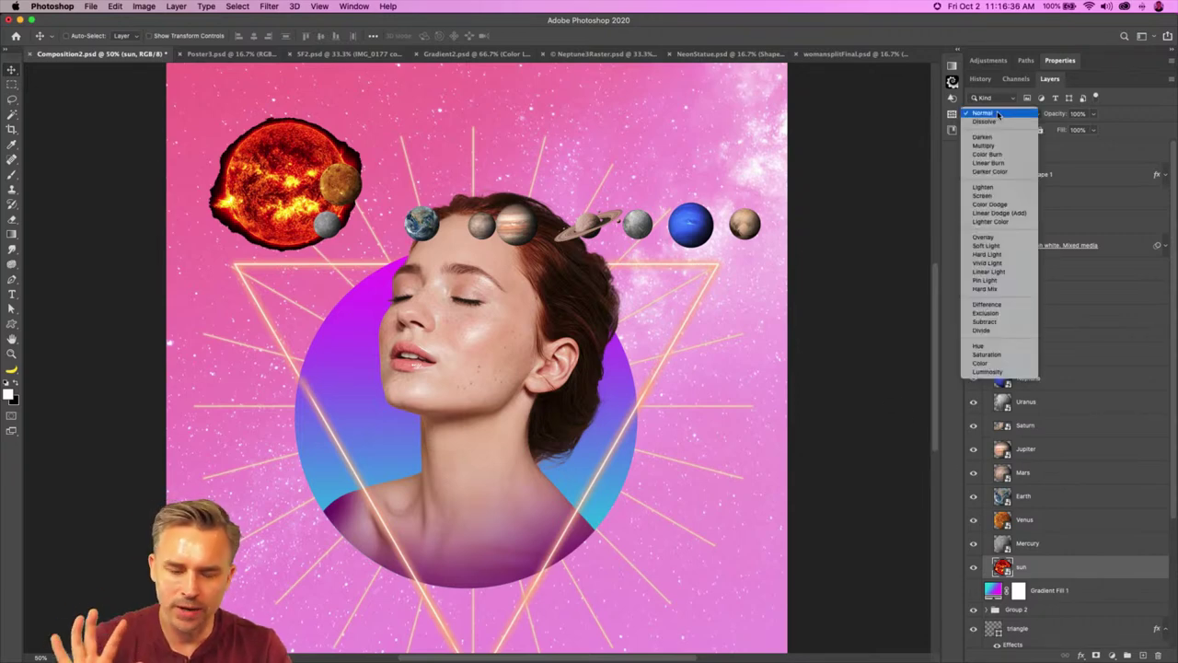
{"action": "left_click", "coordinate": [997, 113]}
{"action": "left_click", "coordinate": [998, 113]}
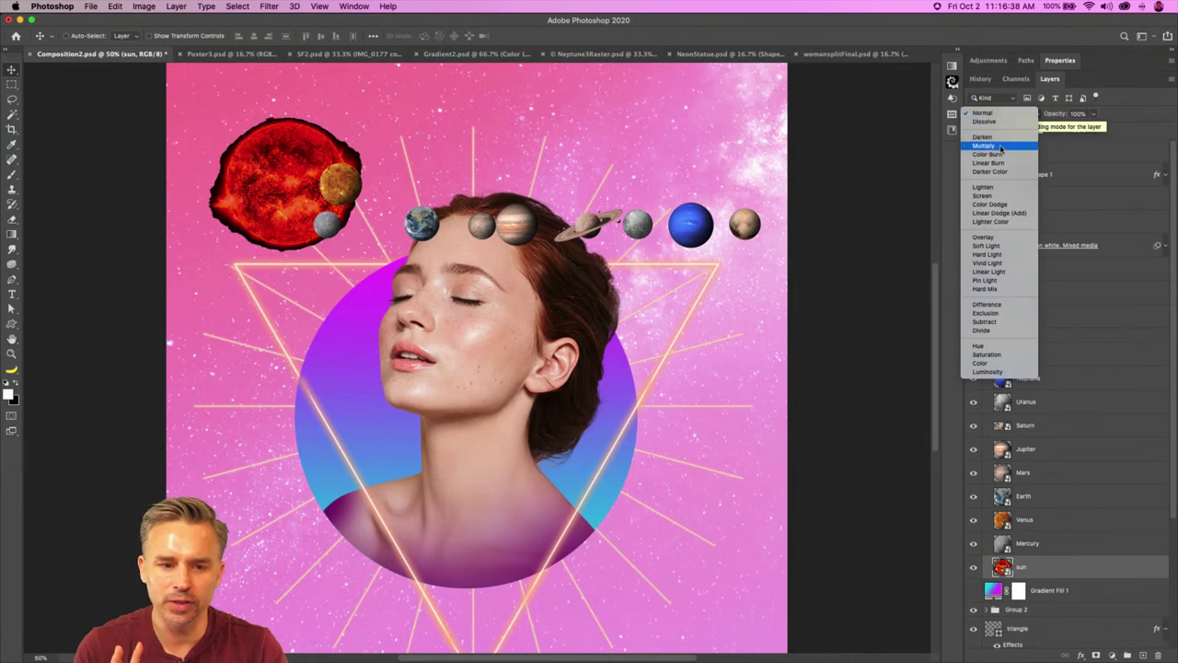
{"action": "left_click", "coordinate": [1003, 204]}
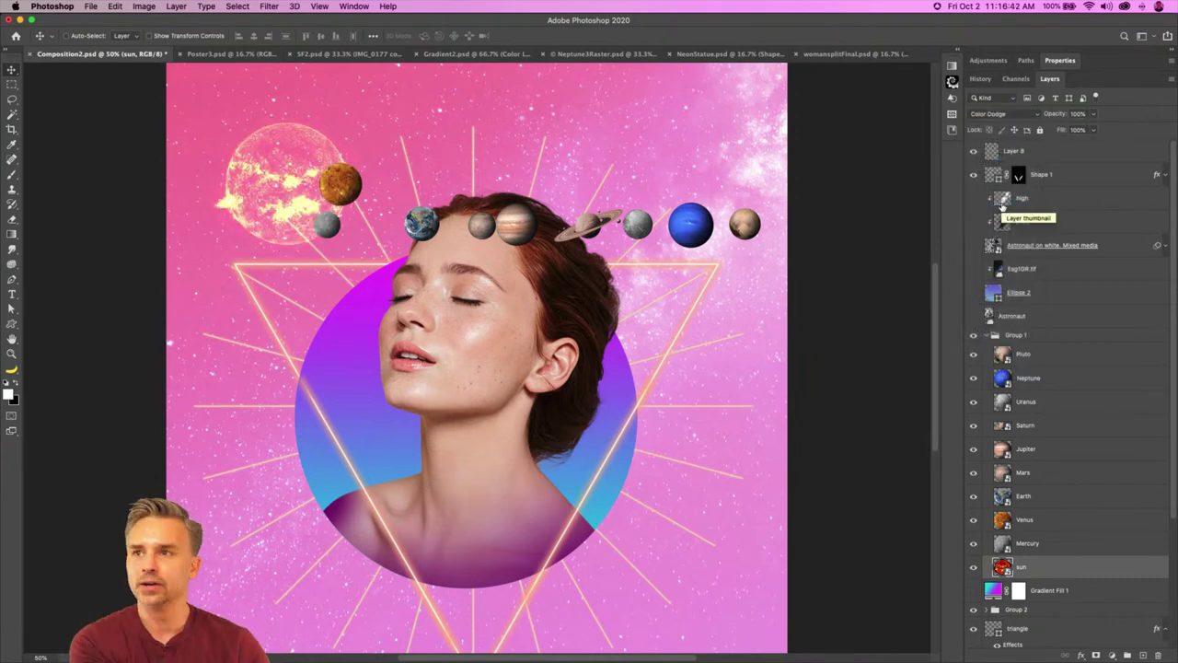
Step: Move the sun layer out of Group 1 to lower in the stack and place it partly behind the gradient circle's upper-left edge
{"action": "mouse_move", "coordinate": [251, 195]}
{"action": "left_mouse_down"}
{"action": "mouse_move", "coordinate": [267, 234]}
{"action": "mouse_move", "coordinate": [324, 255]}
{"action": "mouse_move", "coordinate": [267, 211]}
{"action": "left_mouse_up"}
{"action": "scroll", "coordinate": [1036, 419], "scroll_direction": "down", "scroll_amount": 4}
{"action": "left_click_drag", "start_coordinate": [1065, 416], "coordinate": [1058, 568]}
{"action": "left_click_drag", "start_coordinate": [272, 204], "coordinate": [258, 261]}
{"action": "scroll", "coordinate": [992, 260], "scroll_direction": "up", "scroll_amount": 4}
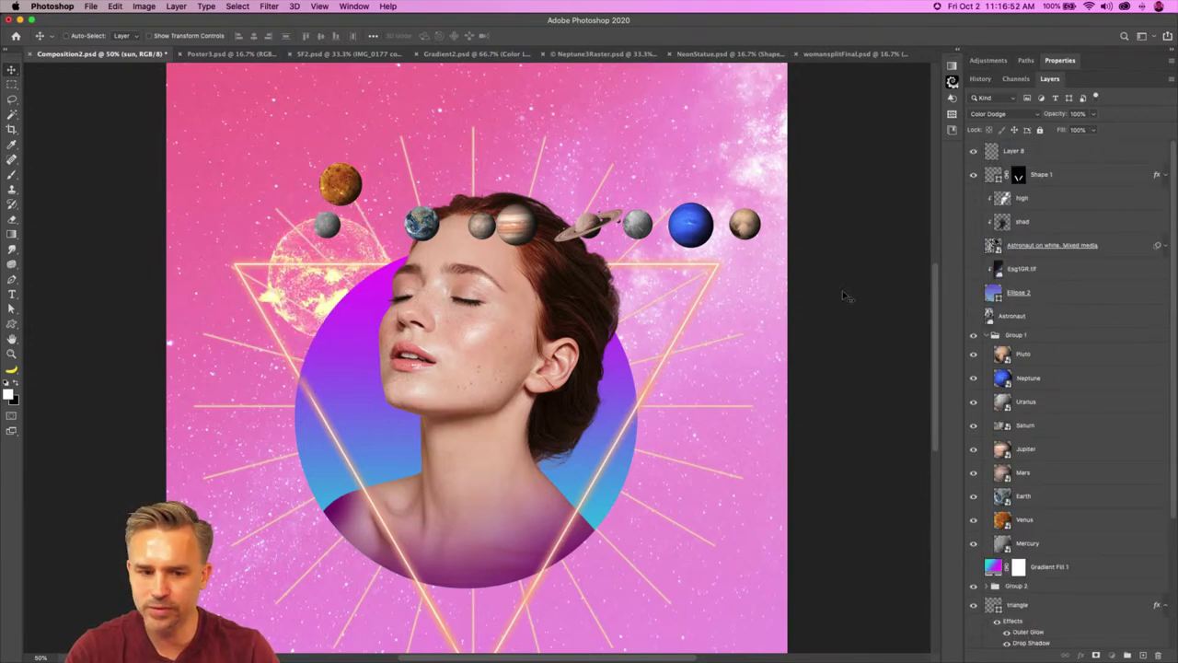
Step: Shift Venus slightly left and rearrange Mercury and Earth in a staggered line between the sun and the woman's head
{"action": "left_click_drag", "start_coordinate": [341, 184], "coordinate": [455, 206]}
{"action": "left_click", "coordinate": [421, 237]}
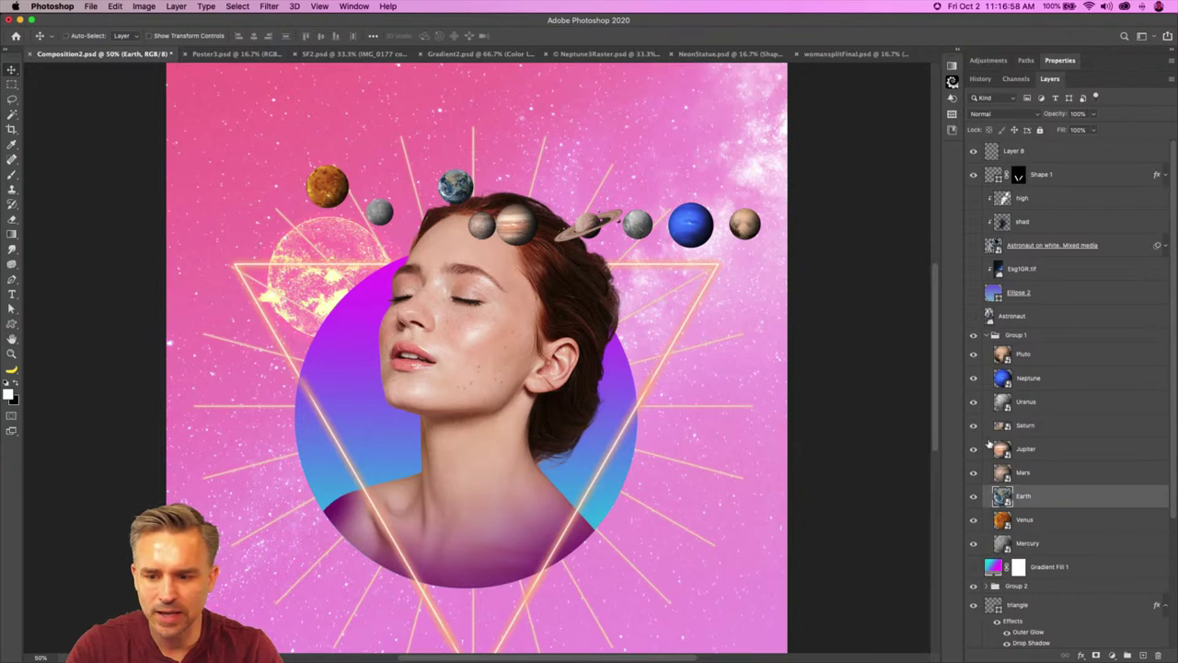
Step: Add a new layer in Group 1 and draw a tall white ellipse shape over the portrait
{"action": "left_click", "coordinate": [1045, 339]}
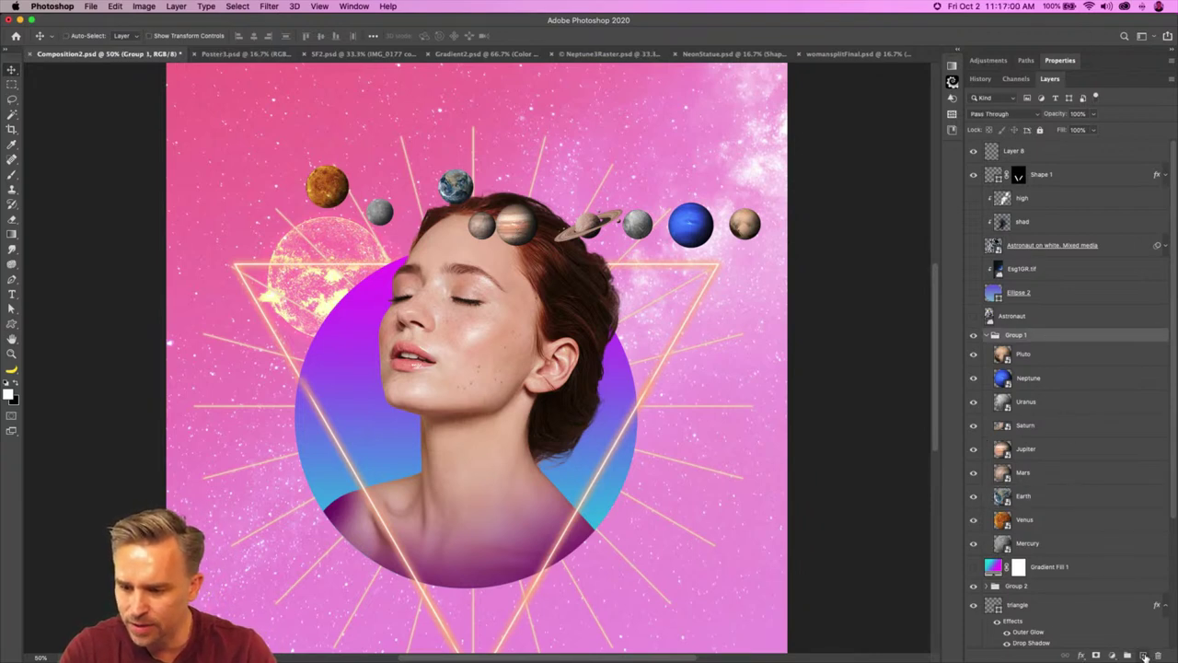
{"action": "left_click", "coordinate": [1144, 655]}
{"action": "left_click_drag", "start_coordinate": [12, 323], "coordinate": [55, 346]}
{"action": "mouse_move", "coordinate": [378, 126]}
{"action": "left_mouse_down"}
{"action": "mouse_move", "coordinate": [572, 481]}
{"action": "mouse_move", "coordinate": [576, 518]}
{"action": "left_mouse_up"}
Step: Free Transform the white ellipse into a narrow oval tilted down to the right across the woman's head, about 1331 by 687 px
{"action": "key", "text": "ctrl+t"}
{"action": "left_click_drag", "start_coordinate": [378, 102], "coordinate": [186, 336]}
{"action": "left_click_drag", "start_coordinate": [396, 376], "coordinate": [460, 292]}
{"action": "left_click_drag", "start_coordinate": [548, 181], "coordinate": [438, 269]}
{"action": "left_click_drag", "start_coordinate": [534, 214], "coordinate": [529, 228]}
{"action": "left_click_drag", "start_coordinate": [327, 204], "coordinate": [250, 172]}
{"action": "left_click_drag", "start_coordinate": [475, 235], "coordinate": [486, 231]}
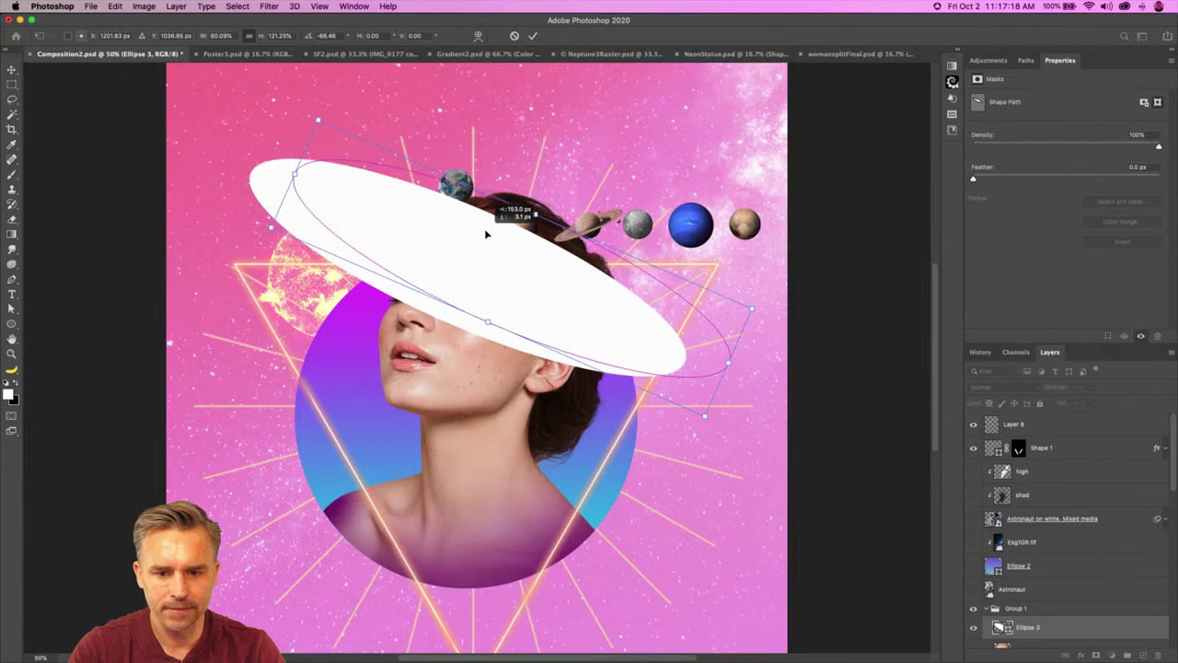
{"action": "left_click_drag", "start_coordinate": [295, 174], "coordinate": [350, 189]}
{"action": "left_click_drag", "start_coordinate": [457, 245], "coordinate": [416, 231]}
{"action": "key", "text": "Return"}
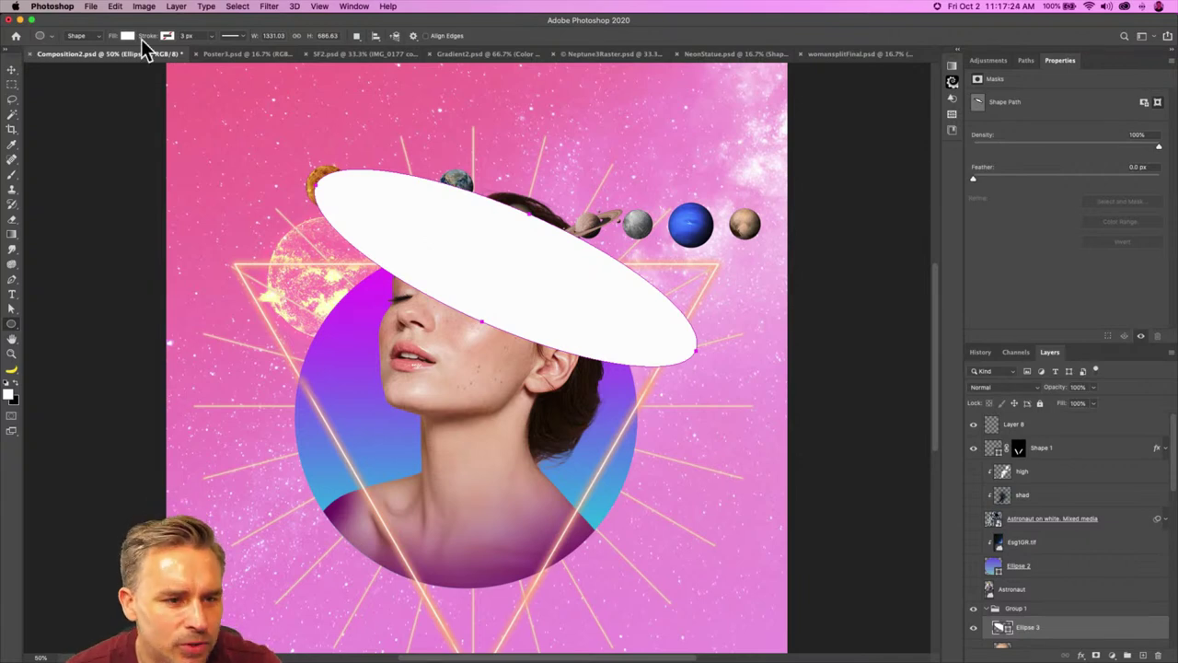
Step: Give the ellipse a white stroke and set its fill to none
{"action": "left_click", "coordinate": [168, 37]}
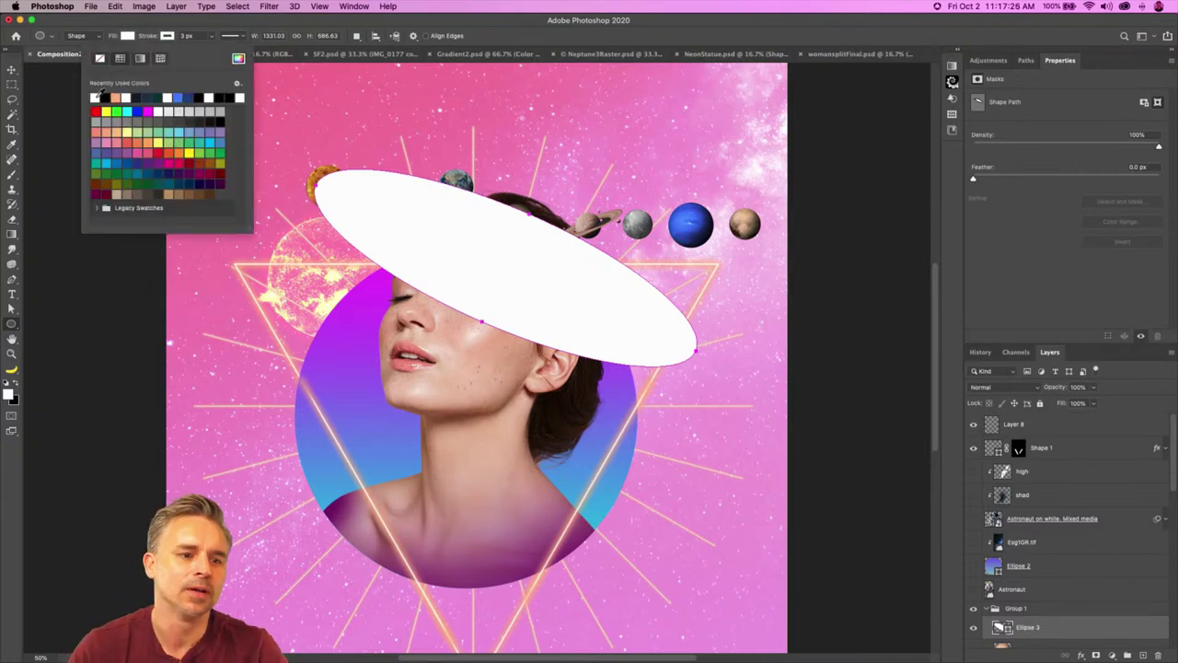
{"action": "left_click", "coordinate": [129, 36]}
{"action": "left_click", "coordinate": [129, 37]}
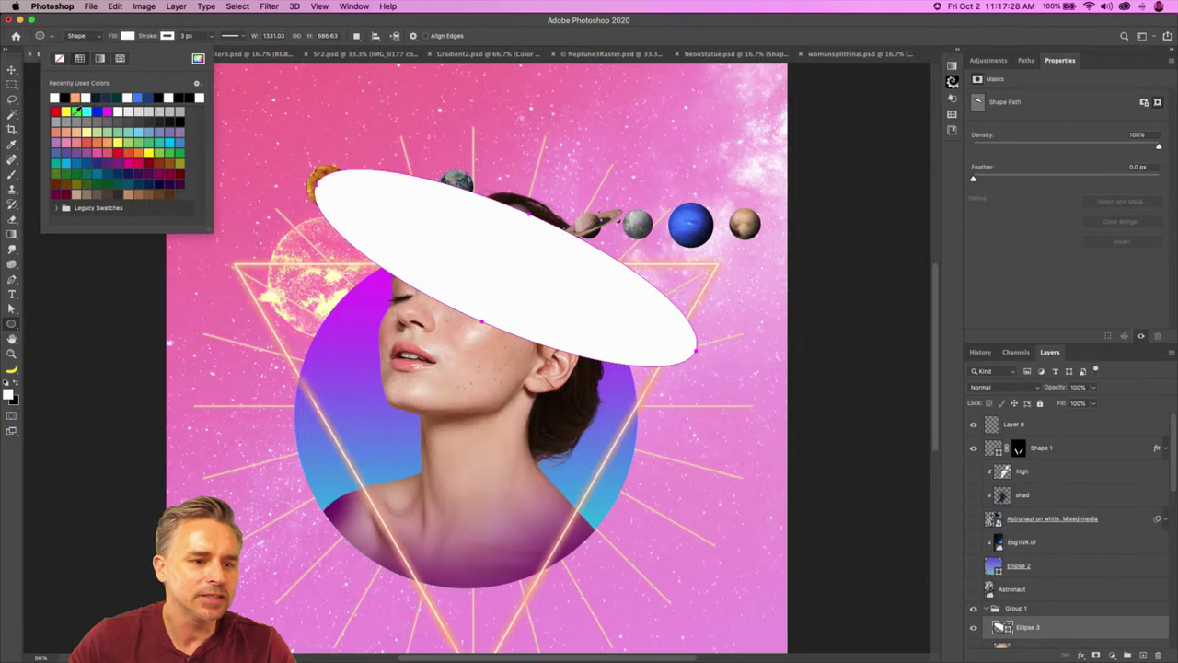
{"action": "left_click", "coordinate": [59, 60]}
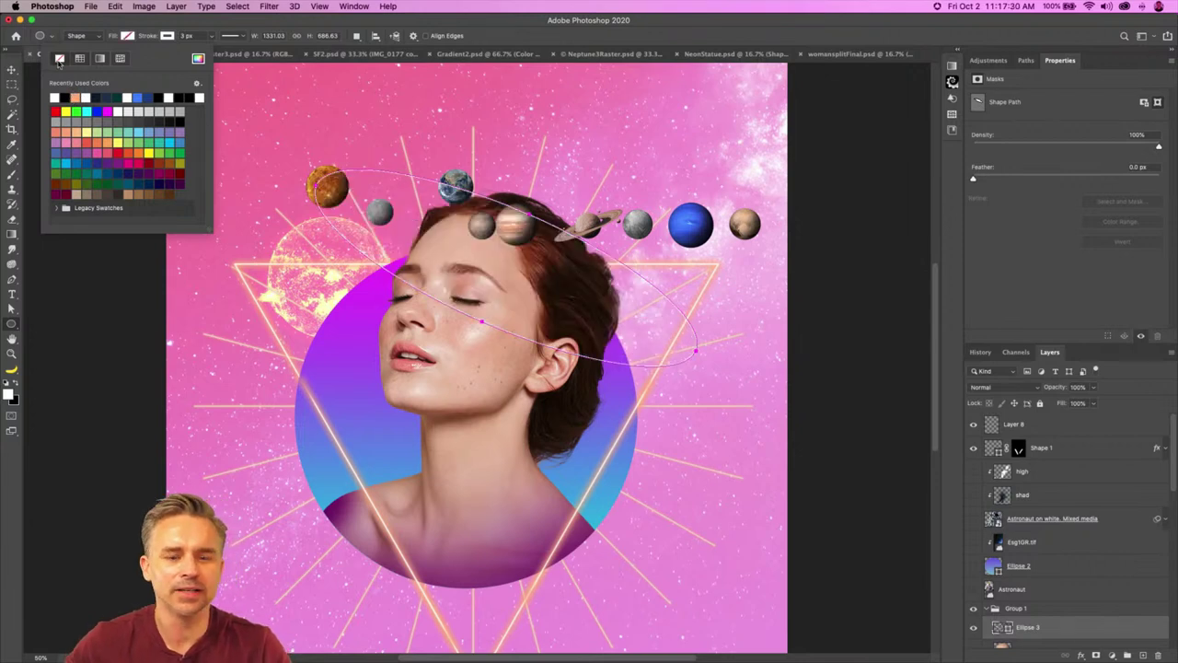
{"action": "left_click", "coordinate": [364, 30]}
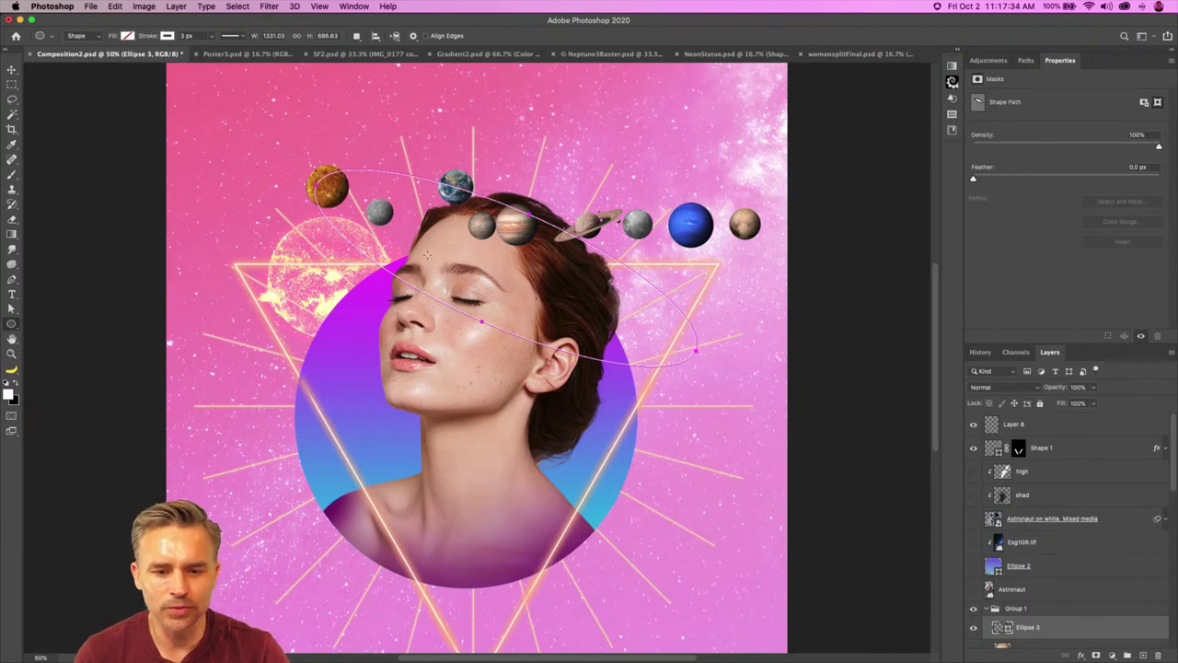
Step: Move the ellipse outline slightly down and right, and rotate it a little more to form an orbit around the head
{"action": "left_click", "coordinate": [11, 70]}
{"action": "left_click_drag", "start_coordinate": [410, 219], "coordinate": [421, 246]}
{"action": "key", "text": "ctrl+t"}
{"action": "left_click_drag", "start_coordinate": [273, 158], "coordinate": [281, 129]}
{"action": "key", "text": "Return"}
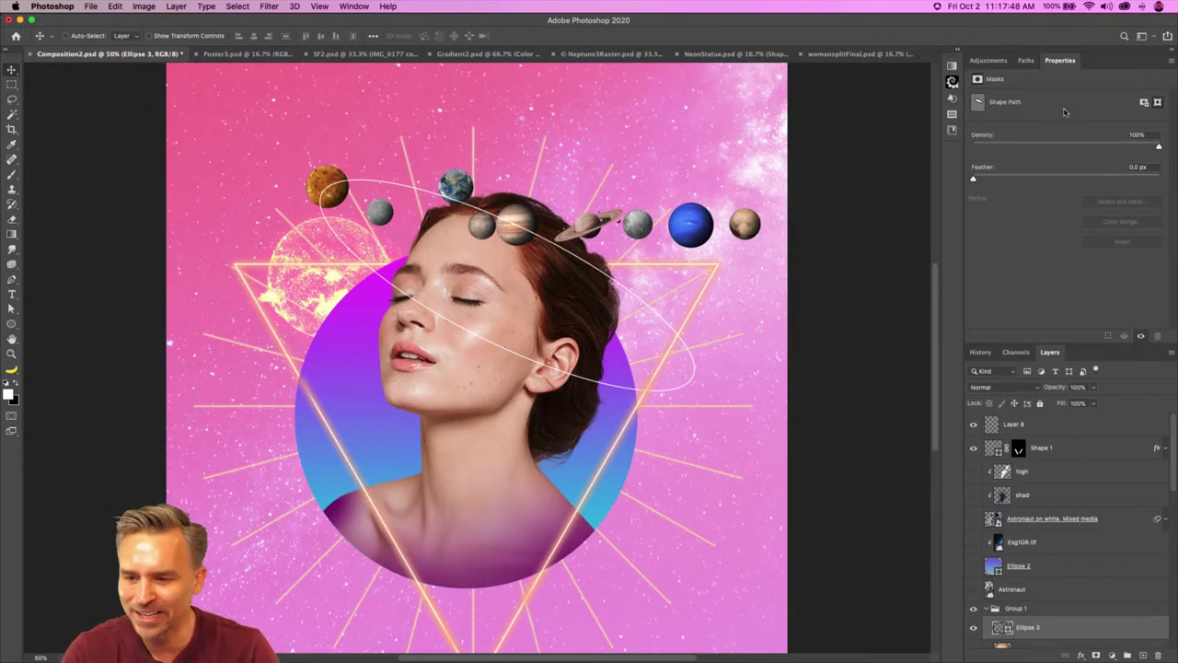
Step: Collapse the layer properties and place Mercury, Earth, Jupiter and Mars along the ellipse outline
{"action": "double_click", "coordinate": [1098, 64]}
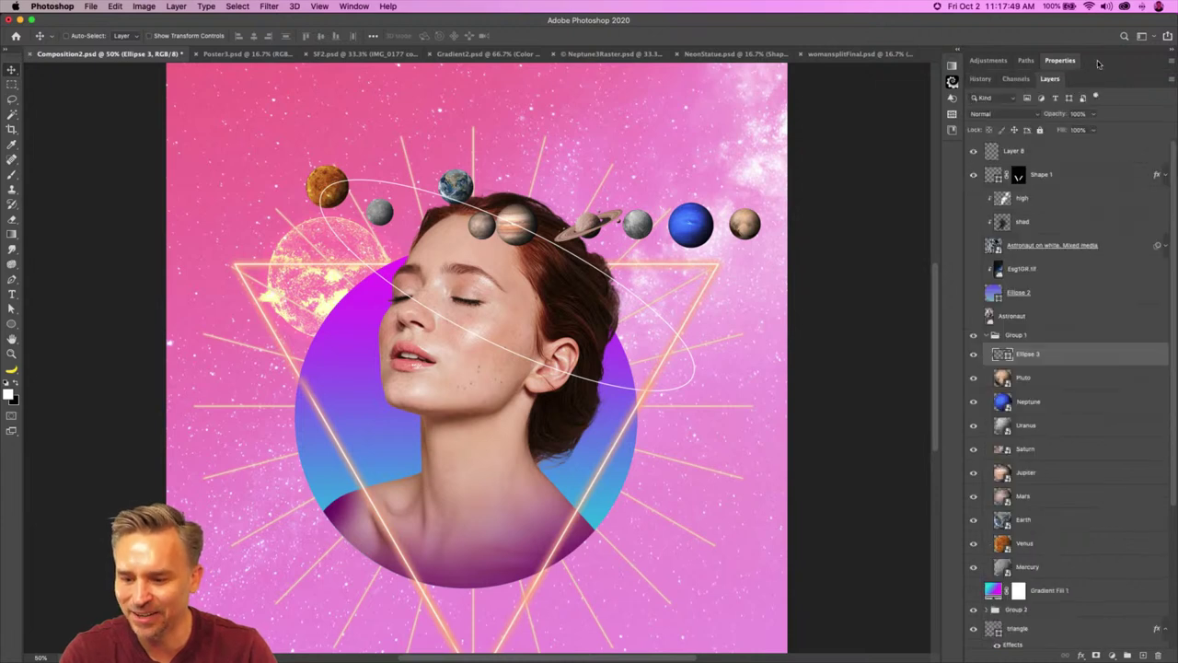
{"action": "left_click", "coordinate": [1042, 385]}
{"action": "left_click_drag", "start_coordinate": [380, 214], "coordinate": [362, 259]}
{"action": "left_click_drag", "start_coordinate": [464, 186], "coordinate": [430, 196]}
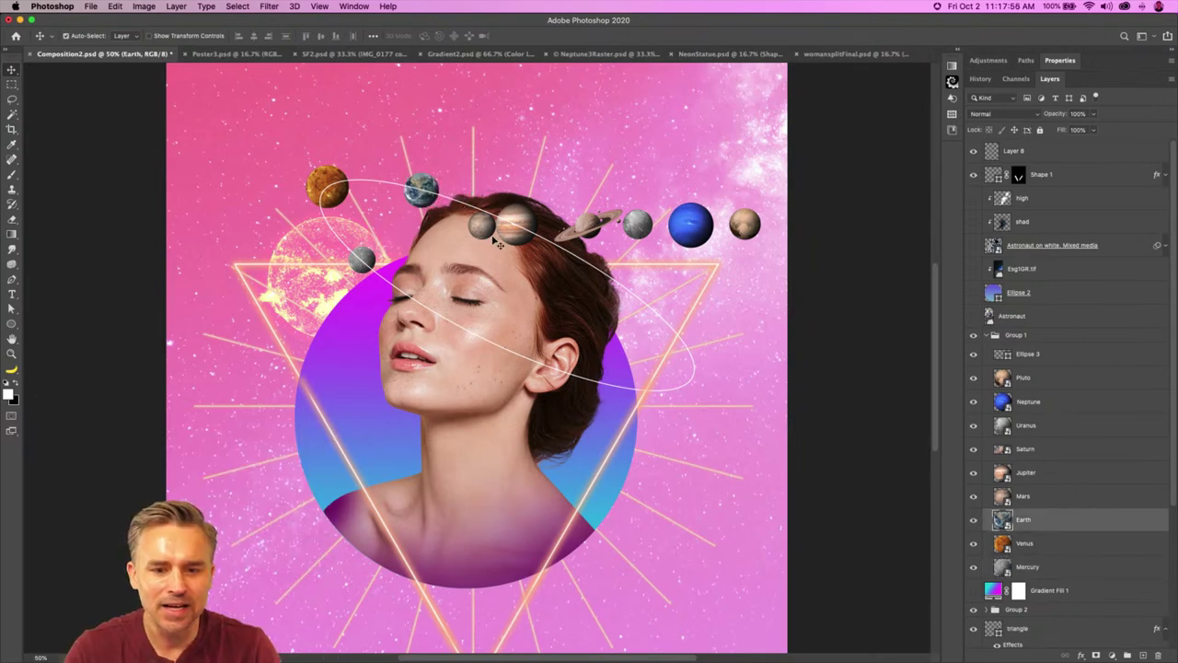
{"action": "left_click_drag", "start_coordinate": [497, 241], "coordinate": [573, 262]}
{"action": "left_click_drag", "start_coordinate": [482, 230], "coordinate": [506, 226]}
Step: Place Neptune, Pluto and Uranus along the lower right end of the ellipse outline
{"action": "left_click_drag", "start_coordinate": [690, 230], "coordinate": [654, 315]}
{"action": "left_click_drag", "start_coordinate": [742, 237], "coordinate": [690, 380]}
{"action": "left_click_drag", "start_coordinate": [637, 225], "coordinate": [638, 391]}
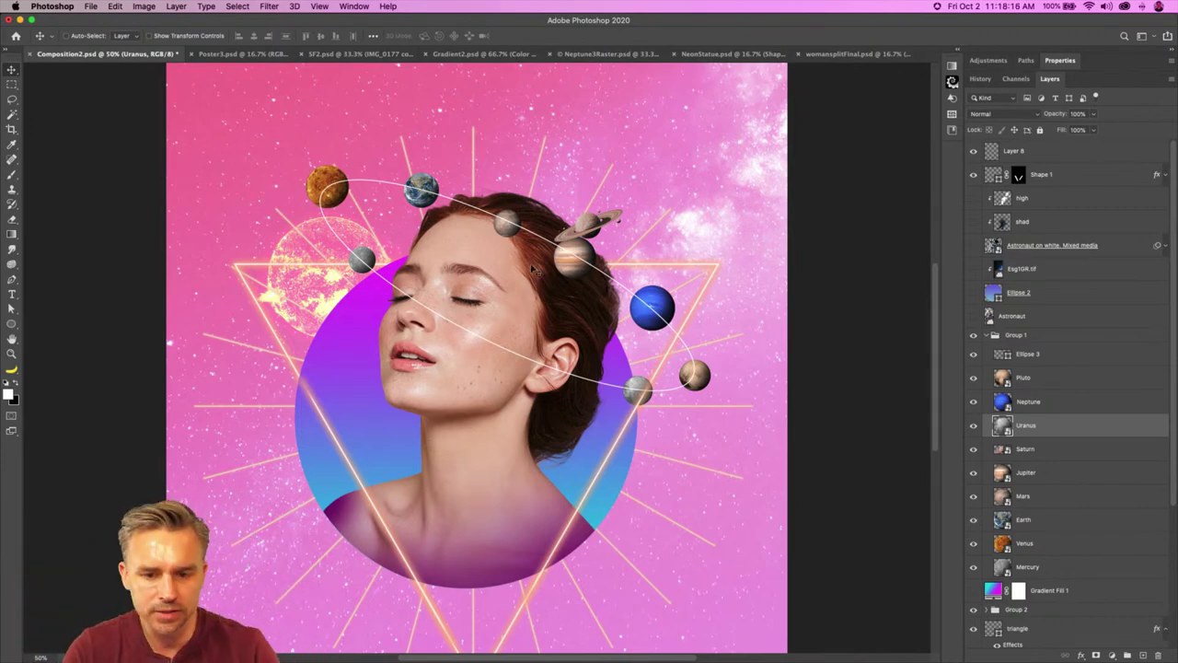
{"action": "key", "text": "super"}
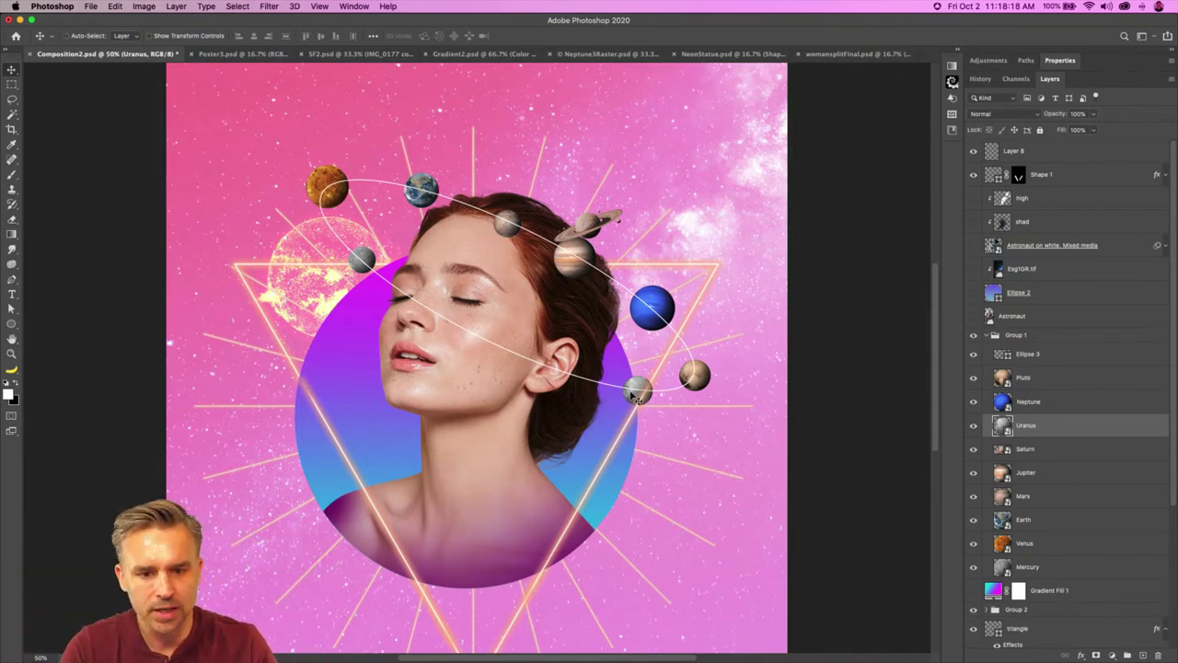
Step: Rearrange the planets on the ellipse: swap Mars and Uranus, put Saturn at the lower right end, and park Pluto left of the circle
{"action": "mouse_move", "coordinate": [638, 403]}
{"action": "left_mouse_down"}
{"action": "mouse_move", "coordinate": [555, 297]}
{"action": "mouse_move", "coordinate": [486, 261]}
{"action": "mouse_move", "coordinate": [510, 226]}
{"action": "mouse_move", "coordinate": [612, 391]}
{"action": "mouse_move", "coordinate": [630, 387]}
{"action": "left_mouse_up"}
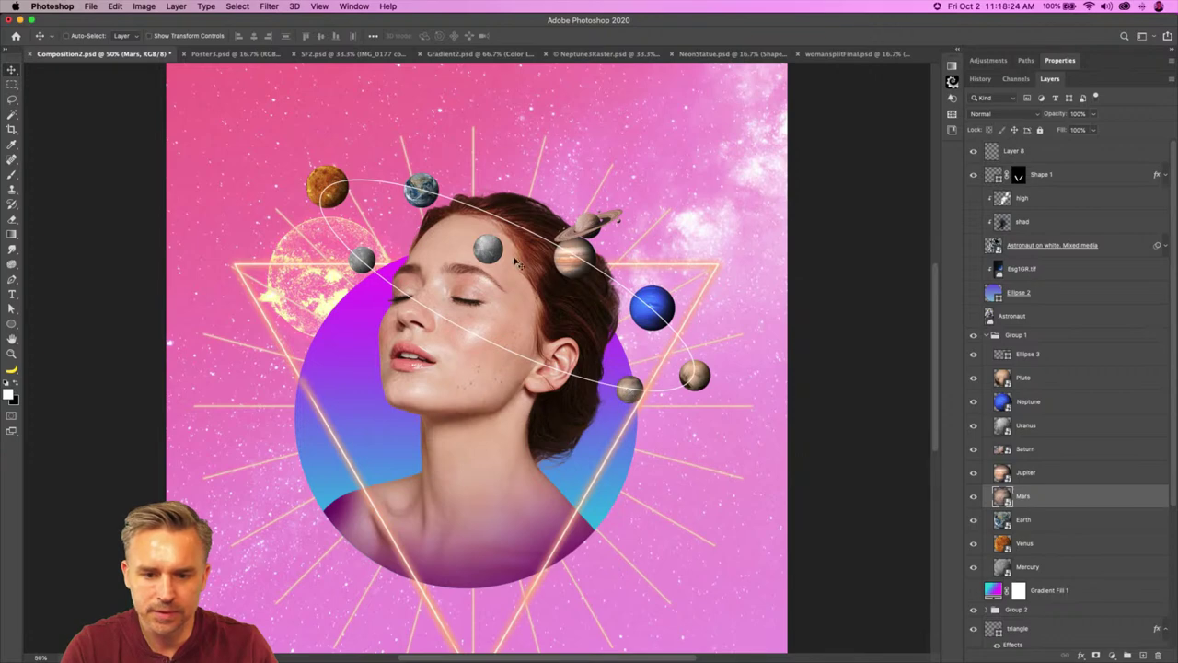
{"action": "left_click_drag", "start_coordinate": [493, 253], "coordinate": [498, 216]}
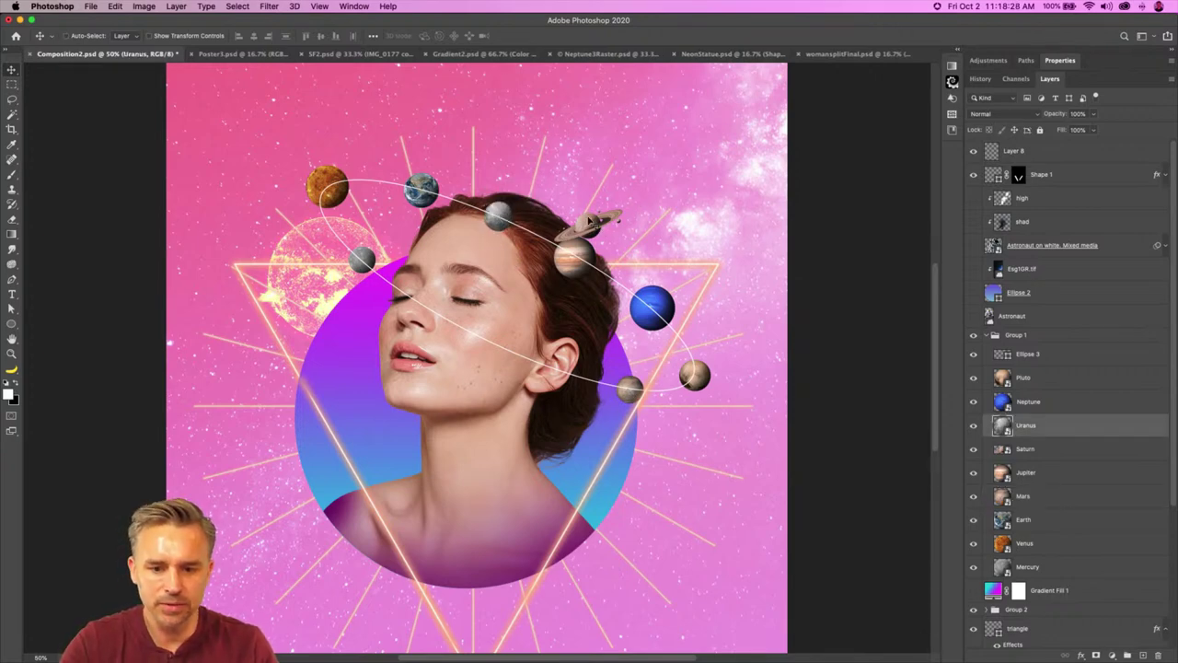
{"action": "left_click_drag", "start_coordinate": [588, 221], "coordinate": [716, 416]}
{"action": "left_click_drag", "start_coordinate": [681, 374], "coordinate": [232, 402]}
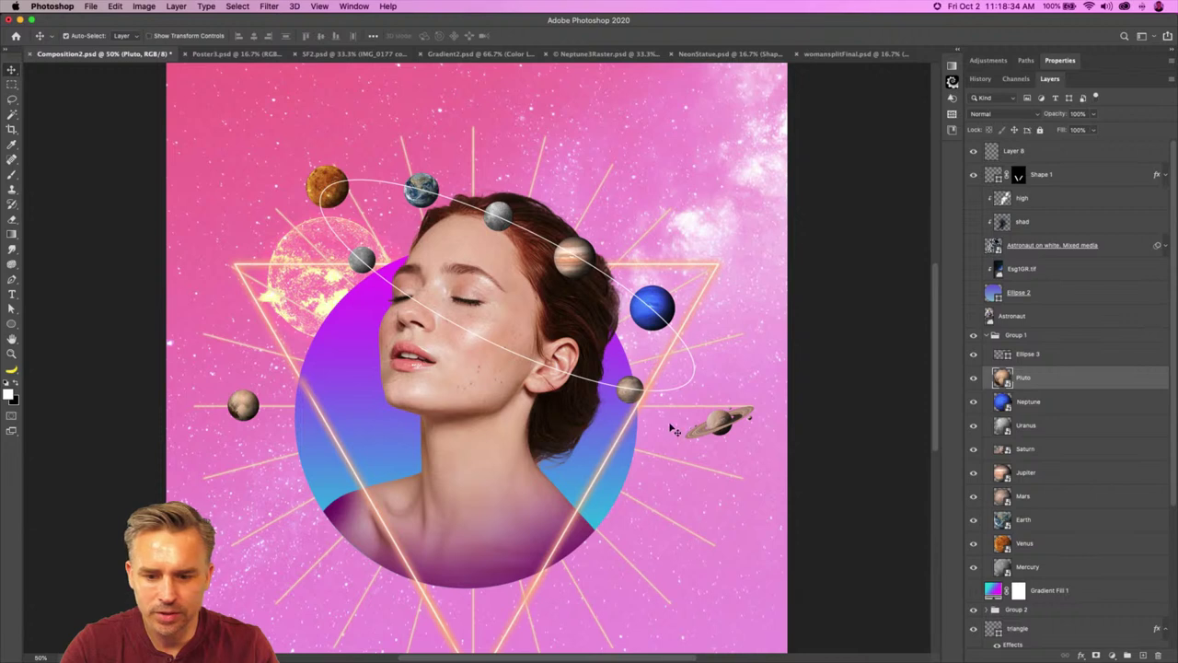
{"action": "left_click_drag", "start_coordinate": [727, 426], "coordinate": [705, 380]}
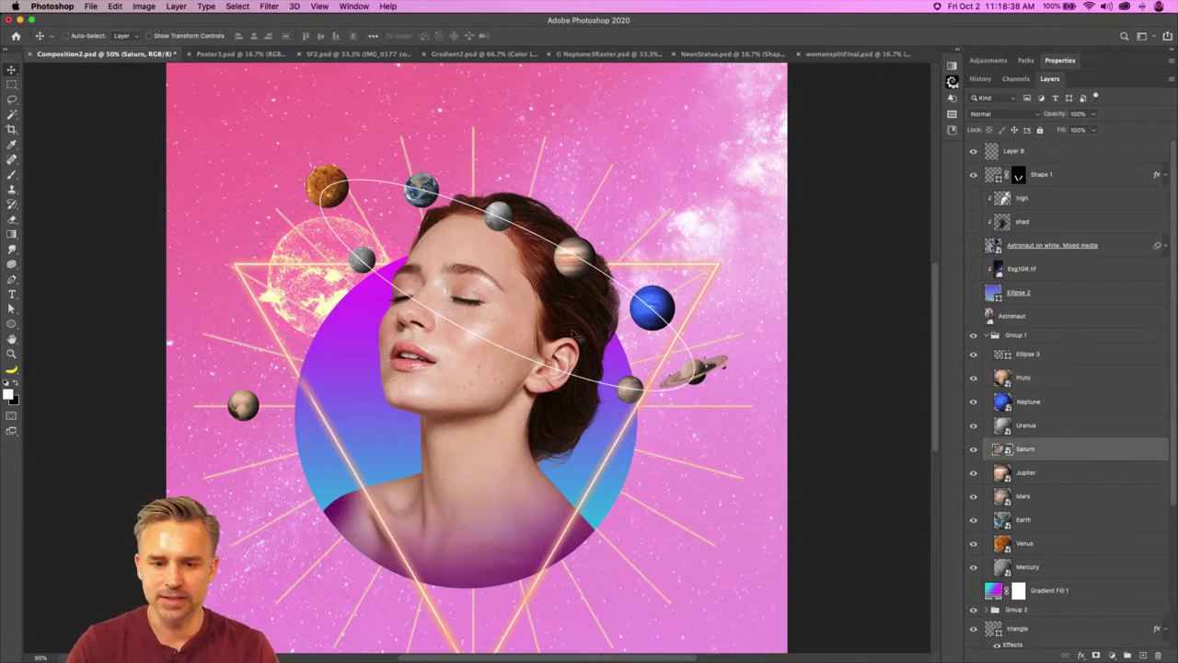
Step: Transform Mars and shift it slightly left along the ellipse so it overlaps the hair at the back of her head
{"action": "left_click", "coordinate": [625, 394]}
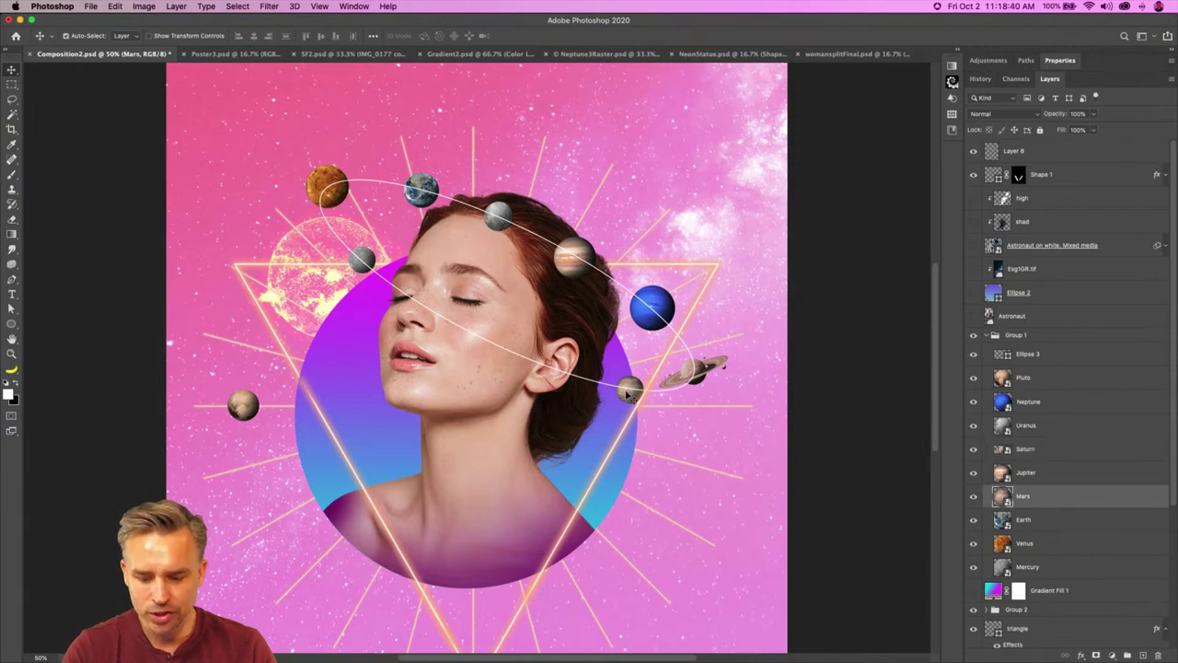
{"action": "key", "text": "super+t"}
{"action": "mouse_move", "coordinate": [614, 375]}
{"action": "left_mouse_down"}
{"action": "mouse_move", "coordinate": [602, 361]}
{"action": "mouse_move", "coordinate": [616, 377]}
{"action": "mouse_move", "coordinate": [609, 390]}
{"action": "left_mouse_up"}
{"action": "key", "text": "Return"}
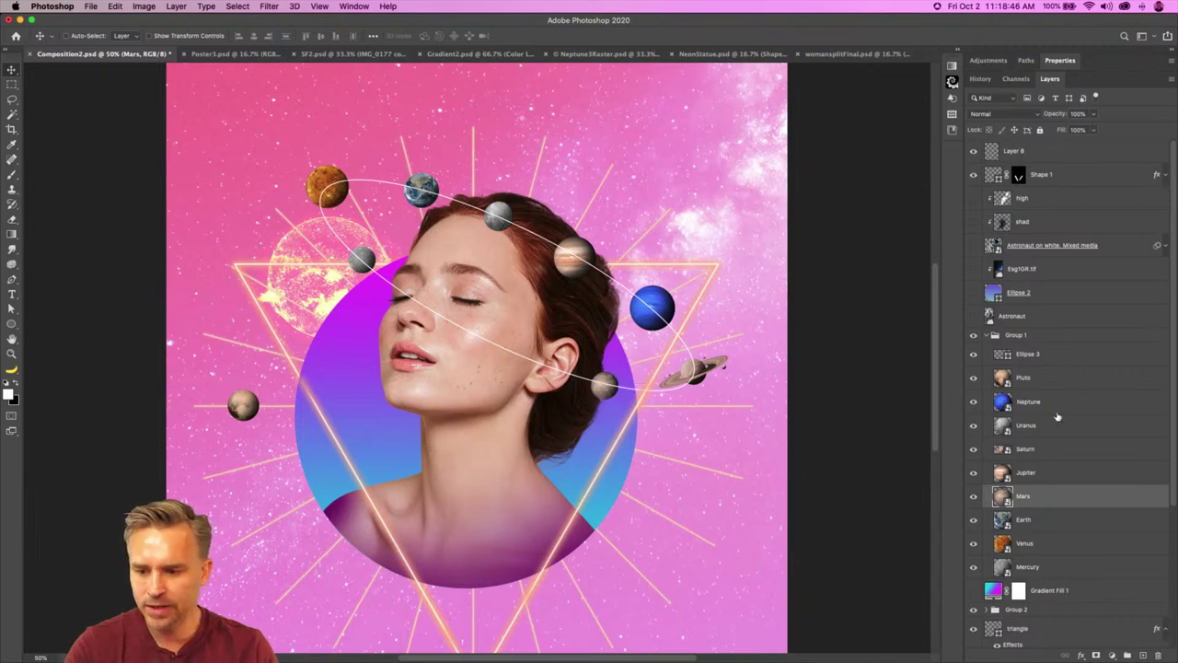
Step: Move the Mars layer into Group 2, directly below the woman's photo layer and above Ellipse 1
{"action": "scroll", "coordinate": [1056, 414], "scroll_direction": "down", "scroll_amount": 5}
{"action": "left_click_drag", "start_coordinate": [1038, 298], "coordinate": [1070, 422]}
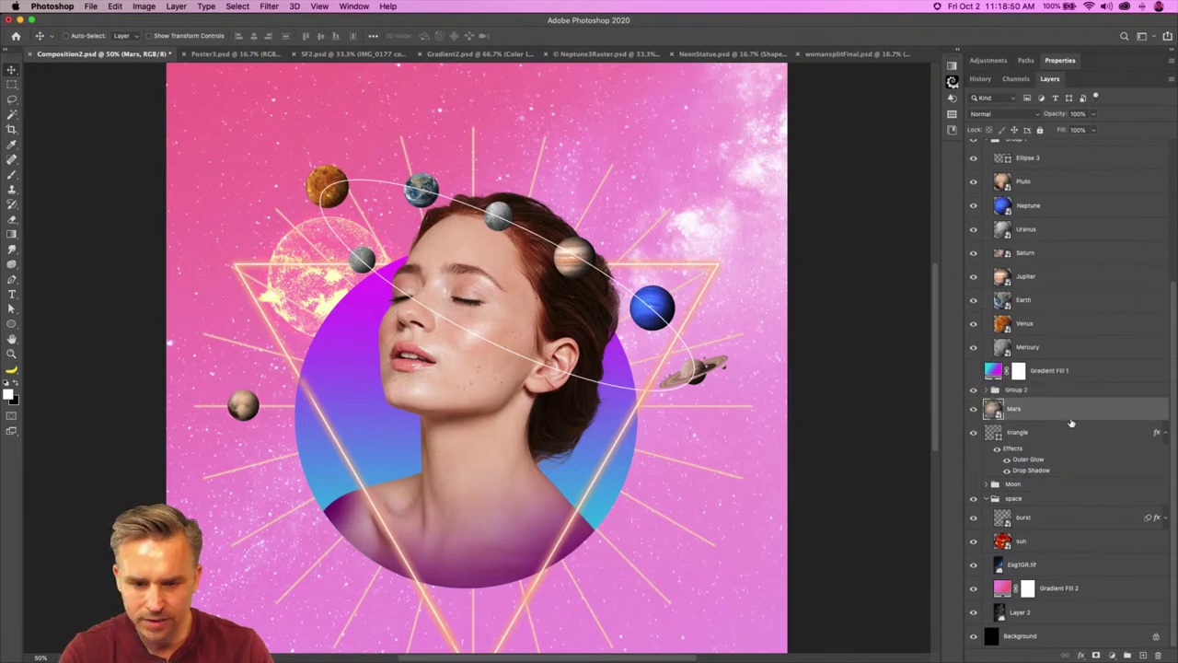
{"action": "left_click", "coordinate": [988, 390]}
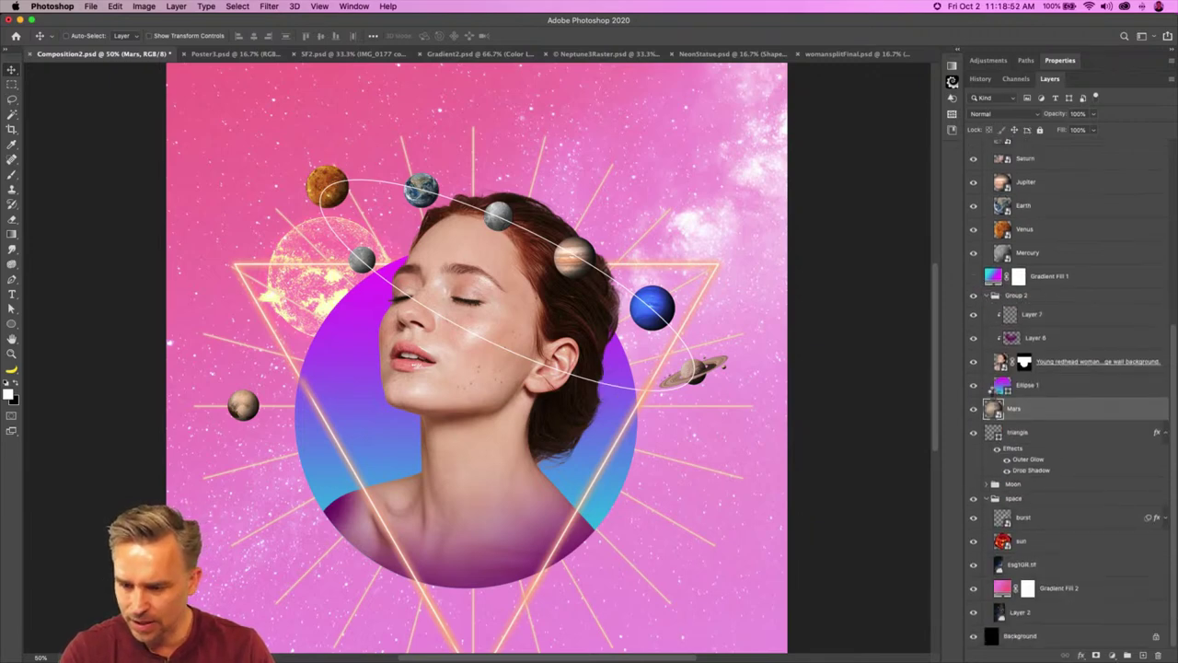
{"action": "left_click_drag", "start_coordinate": [1029, 412], "coordinate": [1036, 378]}
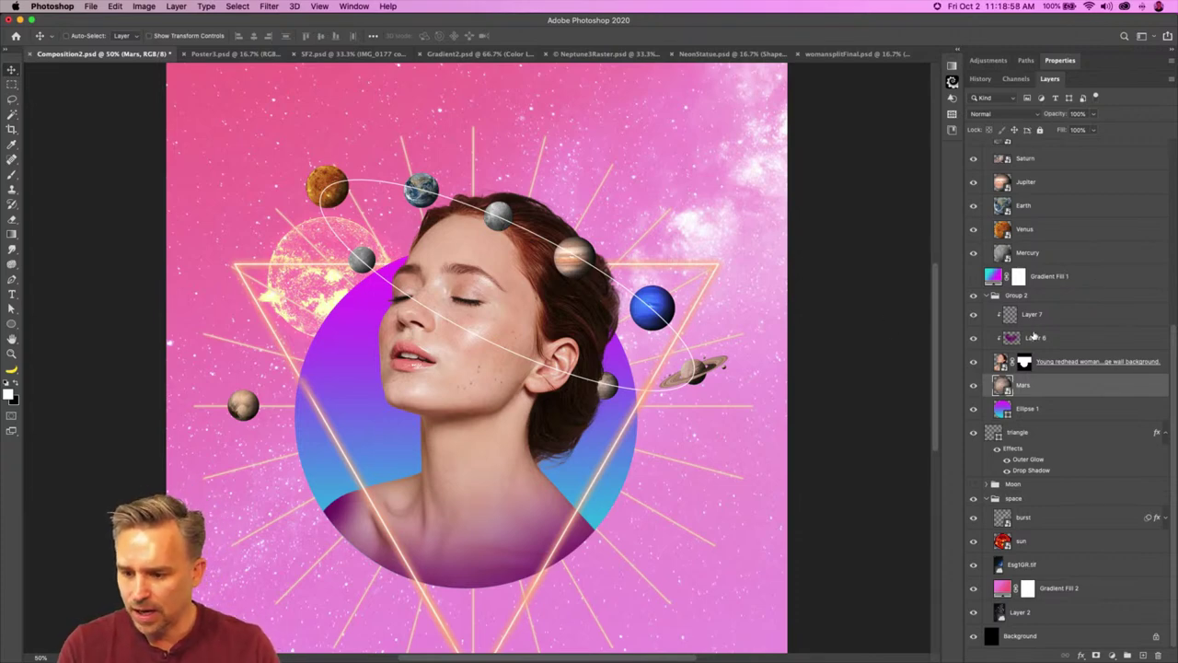
Step: Hide the orbit ellipse and tuck Pluto behind her brow by moving its layer into Group 2, directly below the woman's photo
{"action": "scroll", "coordinate": [1024, 357], "scroll_direction": "up", "scroll_amount": 5}
{"action": "scroll", "coordinate": [1022, 355], "scroll_direction": "up", "scroll_amount": 4}
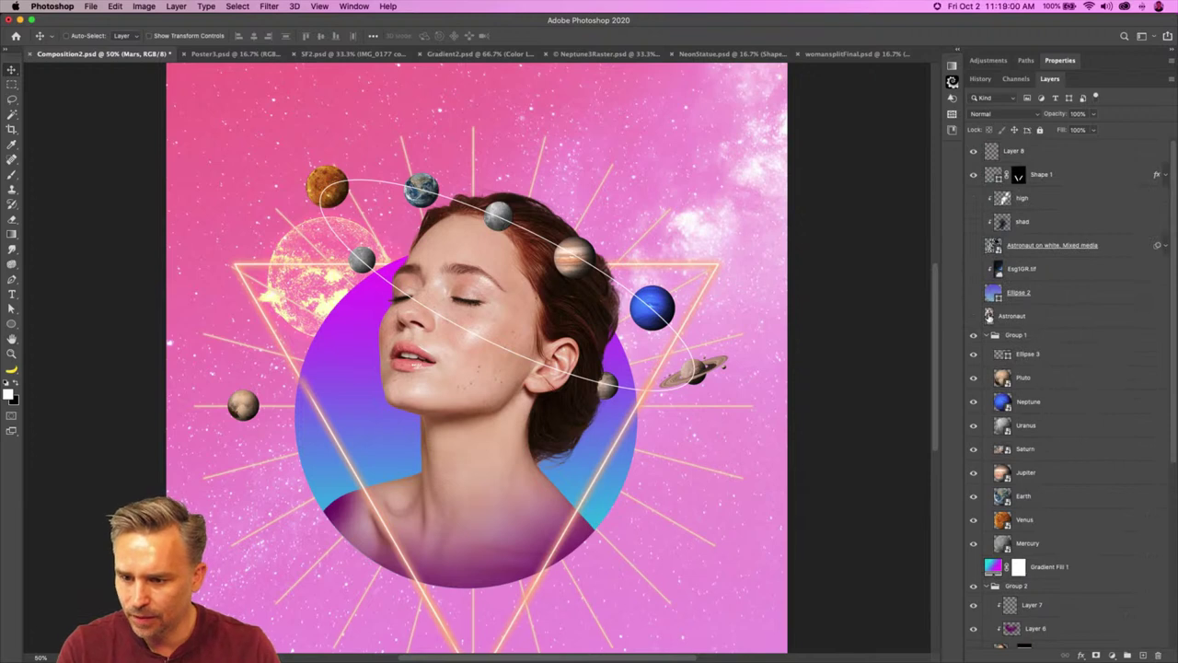
{"action": "left_click", "coordinate": [974, 353]}
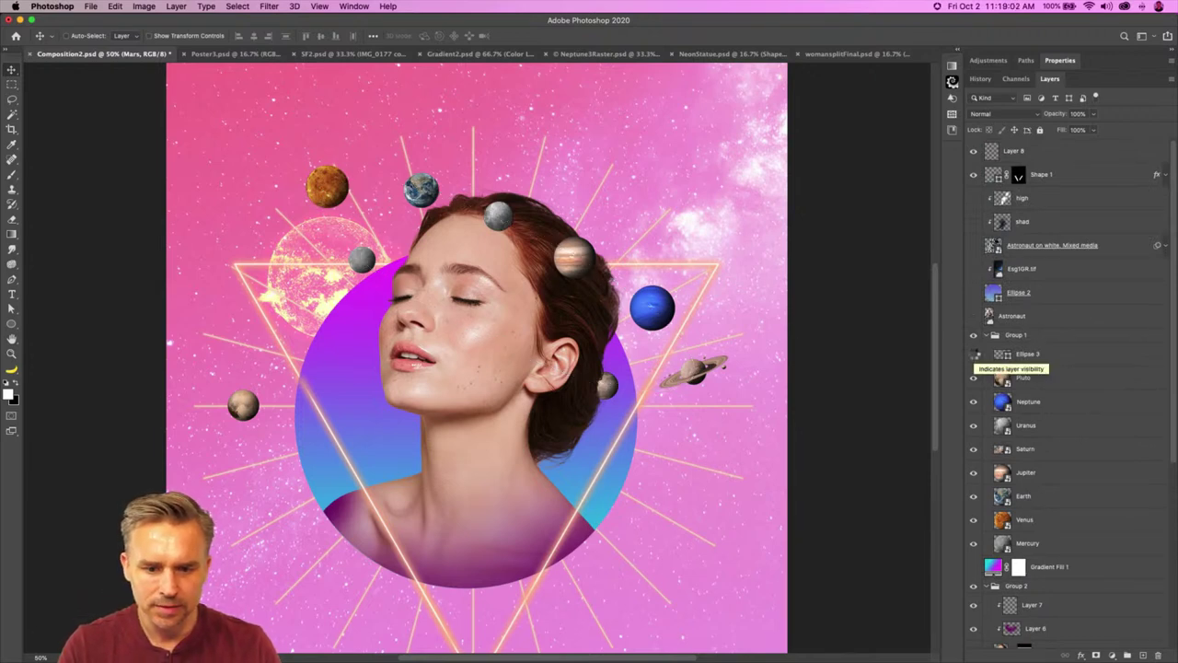
{"action": "left_click", "coordinate": [232, 411]}
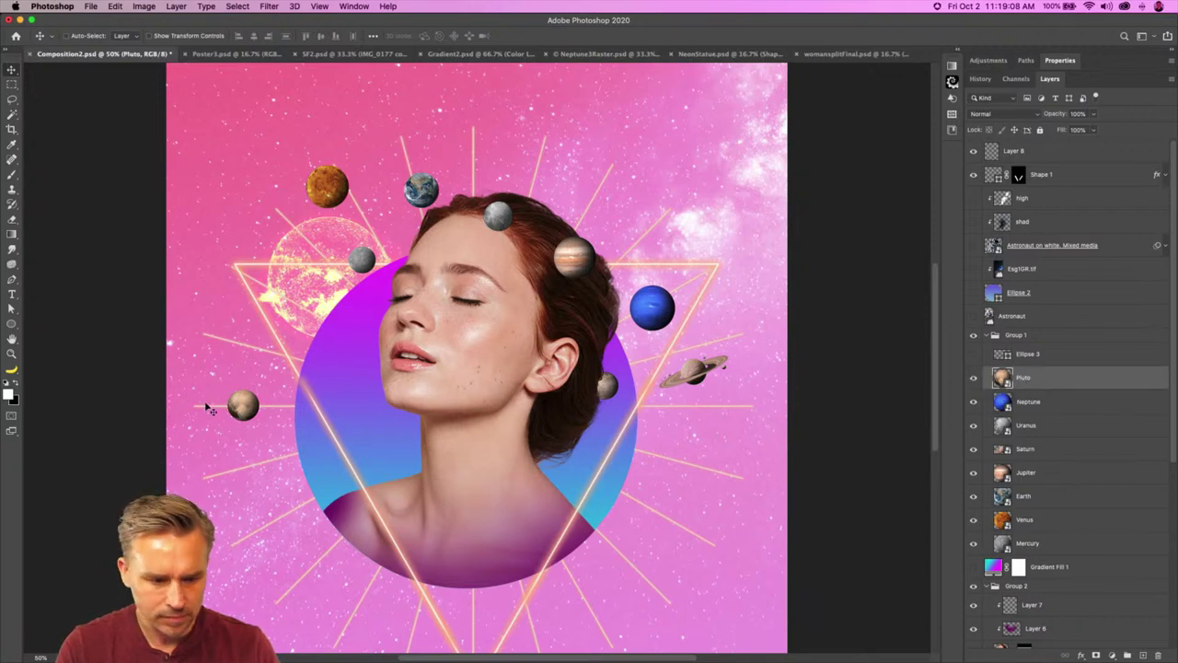
{"action": "left_click_drag", "start_coordinate": [235, 407], "coordinate": [390, 287]}
{"action": "scroll", "coordinate": [1040, 378], "scroll_direction": "down", "scroll_amount": 5}
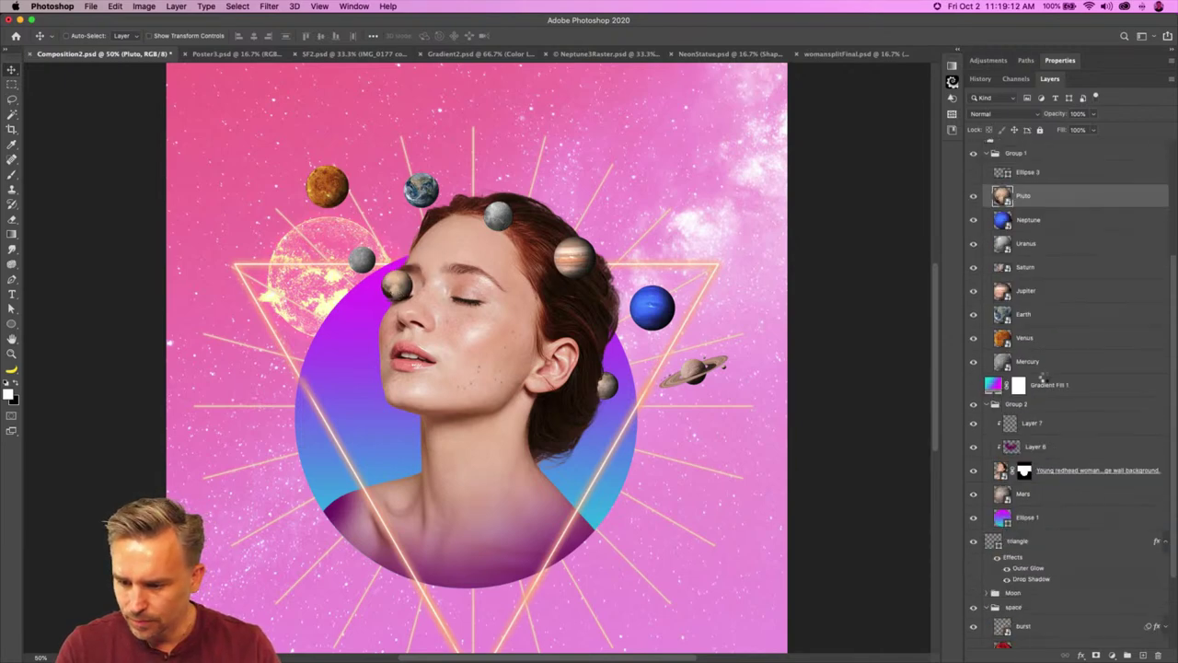
{"action": "left_click_drag", "start_coordinate": [1036, 176], "coordinate": [1079, 472]}
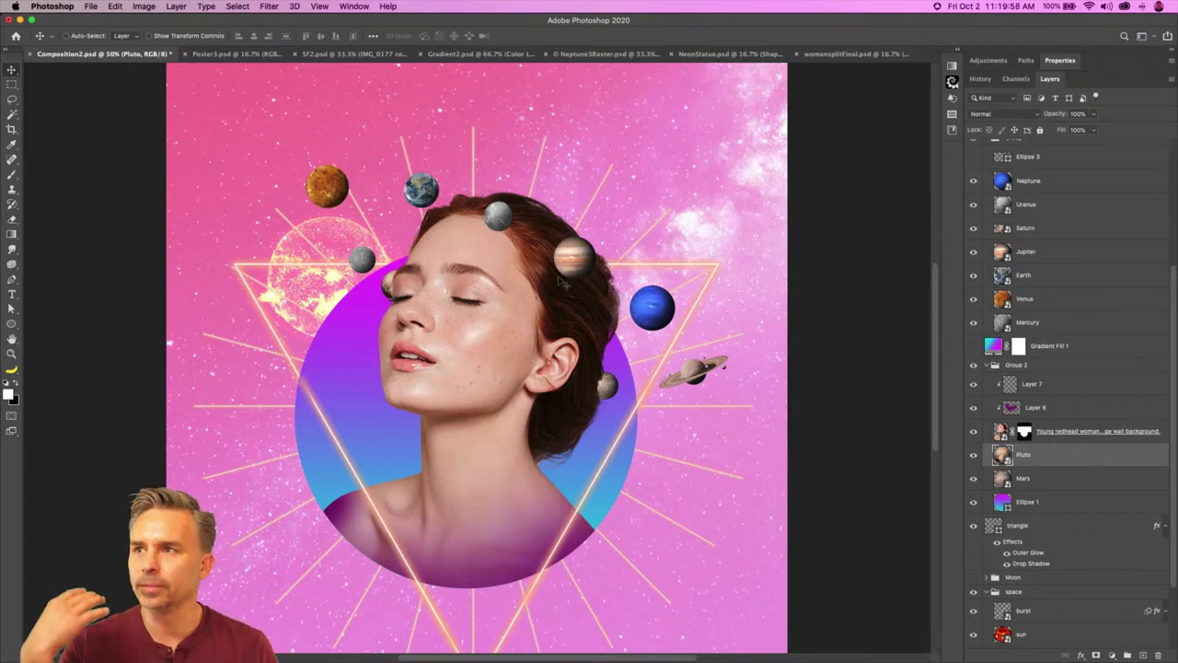
Step: Collapse Group 2 and hide the burst layer and the Shape 1 triangle overlay
{"action": "left_click", "coordinate": [992, 366]}
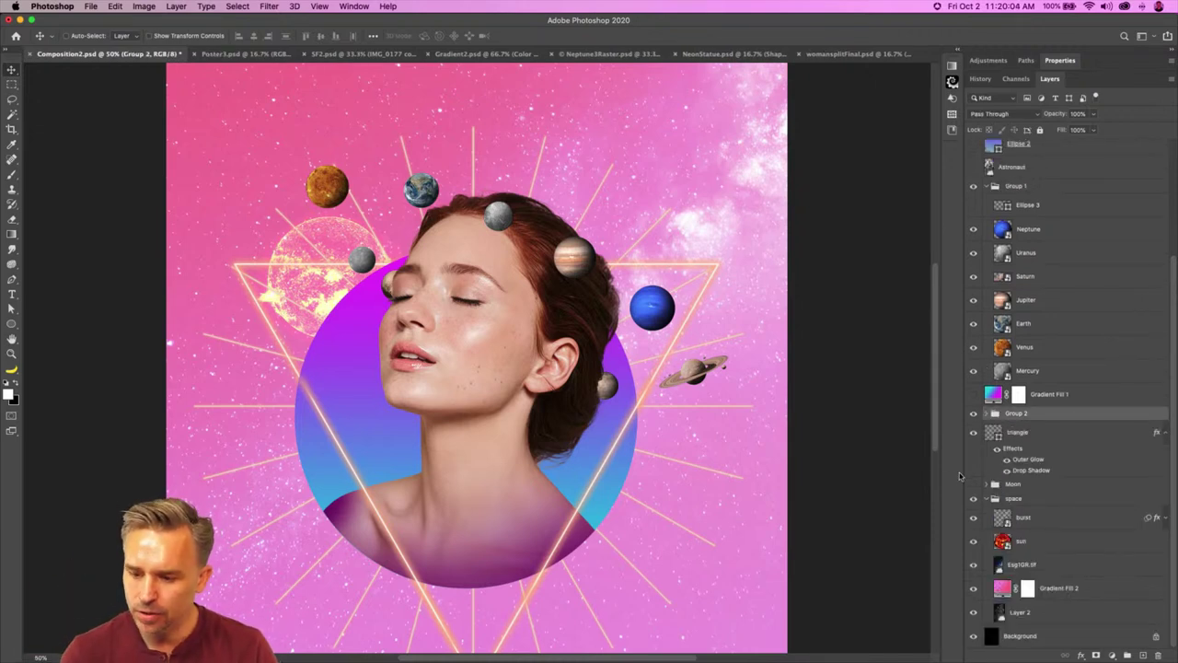
{"action": "left_click", "coordinate": [974, 519]}
{"action": "scroll", "coordinate": [975, 522], "scroll_direction": "up", "scroll_amount": 3}
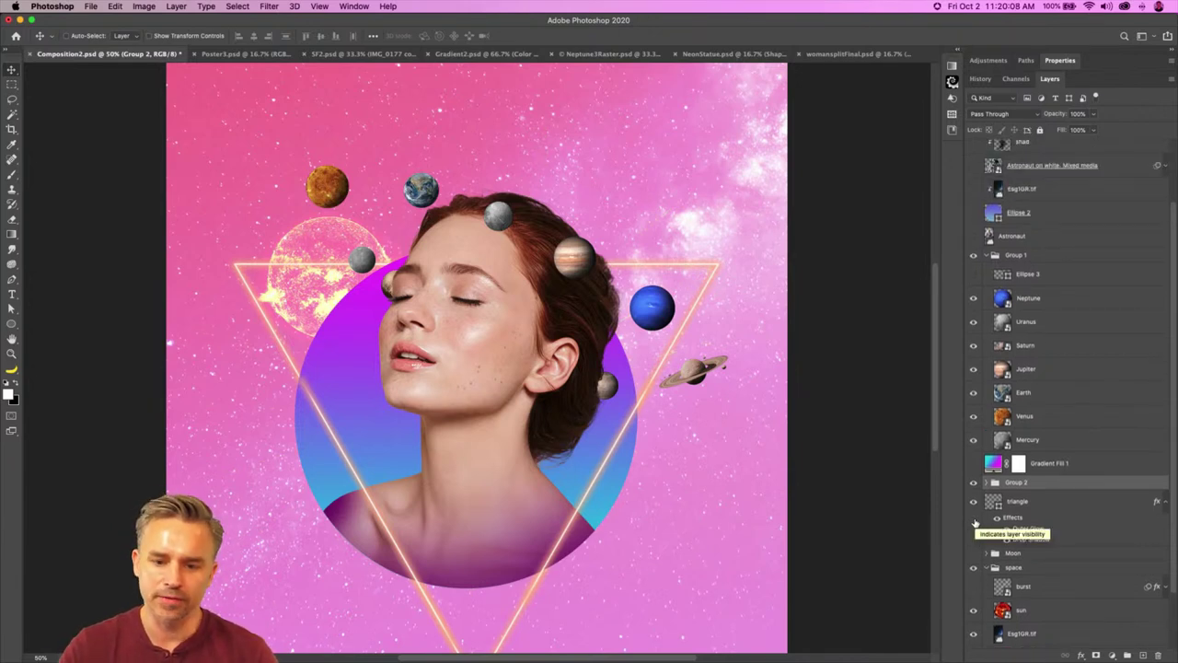
{"action": "scroll", "coordinate": [1000, 184], "scroll_direction": "up", "scroll_amount": 3}
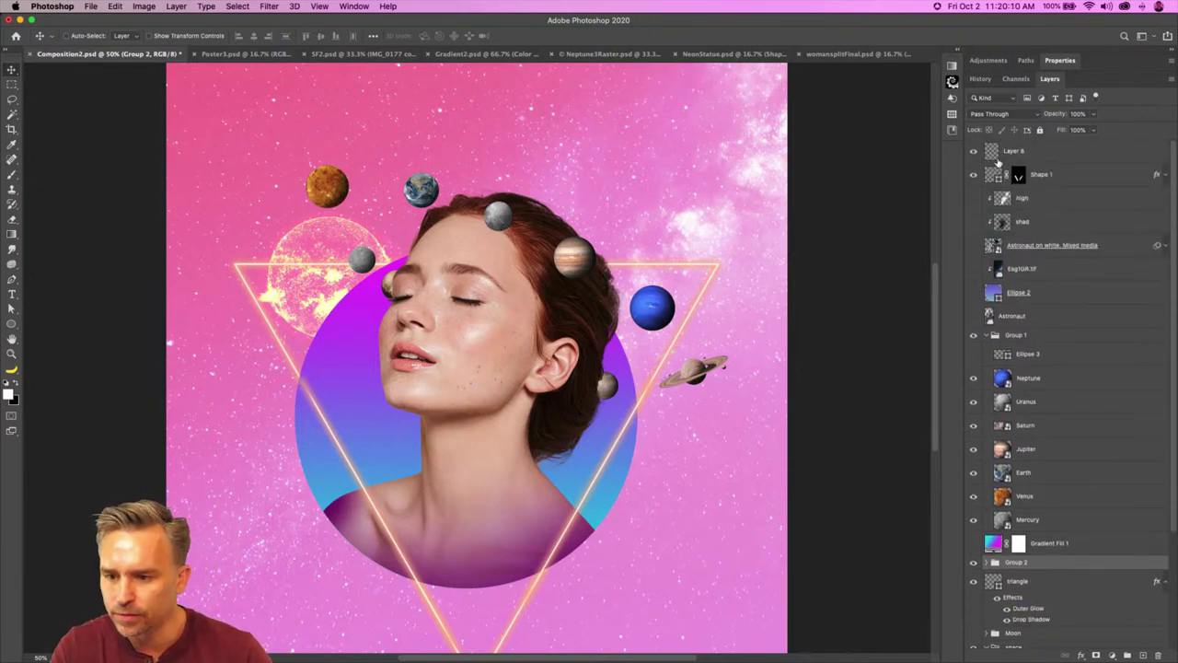
{"action": "left_click", "coordinate": [972, 174]}
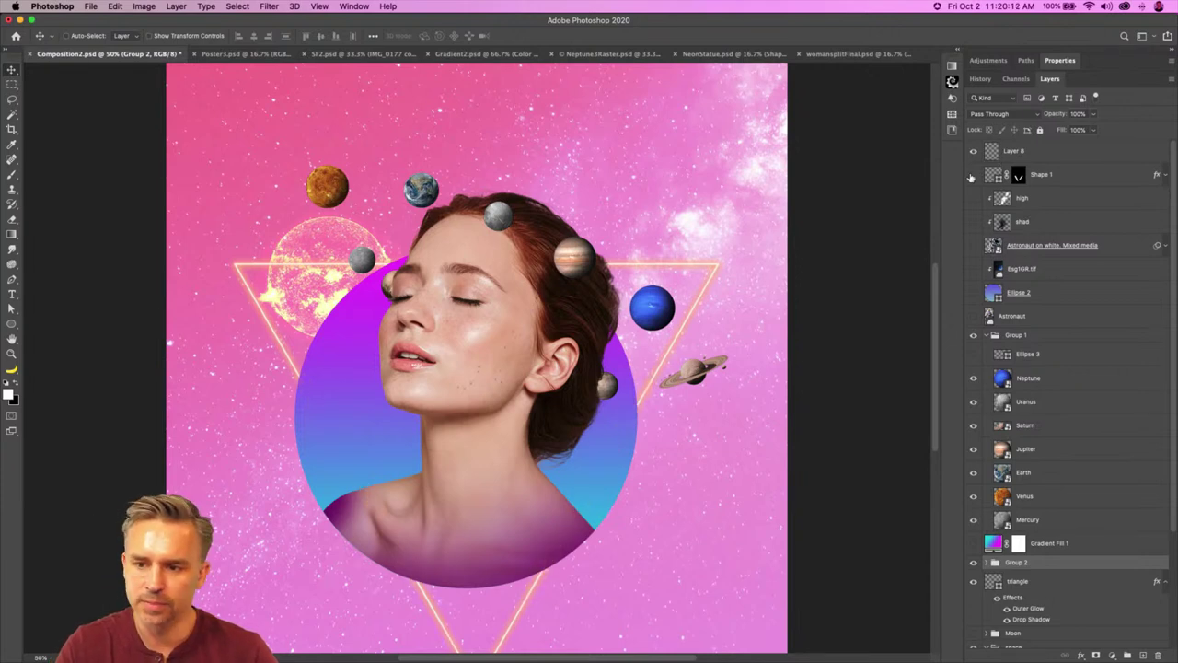
{"action": "left_click", "coordinate": [972, 175]}
{"action": "left_click", "coordinate": [971, 177]}
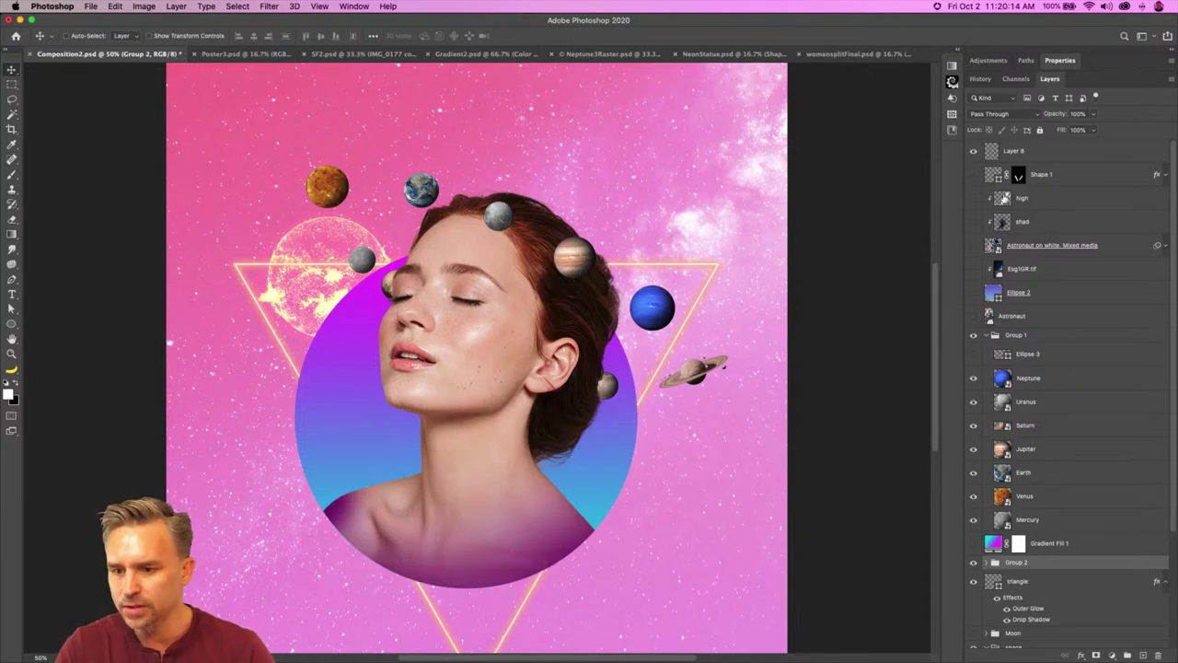
Step: Group the layers from high down to Astronaut, rename the group stronaut, and hide it
{"action": "left_click", "coordinate": [1014, 206]}
{"action": "left_click", "coordinate": [1024, 316], "text": "shift"}
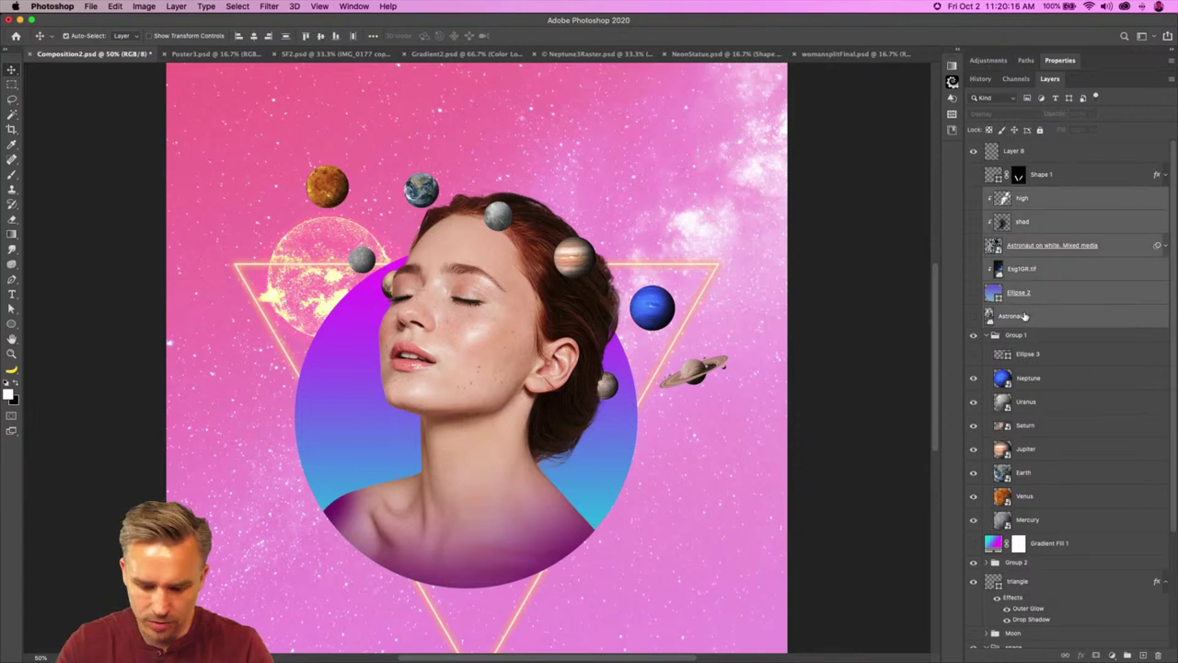
{"action": "key", "text": "super+g"}
{"action": "double_click", "coordinate": [1013, 195]}
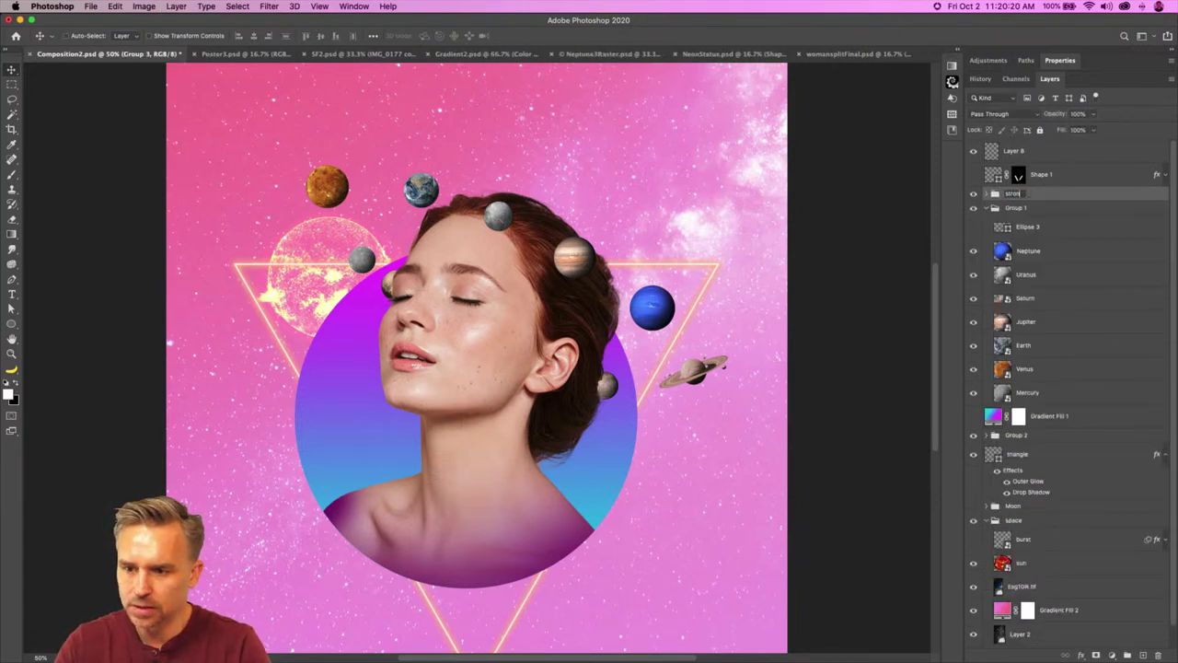
{"action": "type", "text": "stronaut"}
{"action": "key", "text": "Return"}
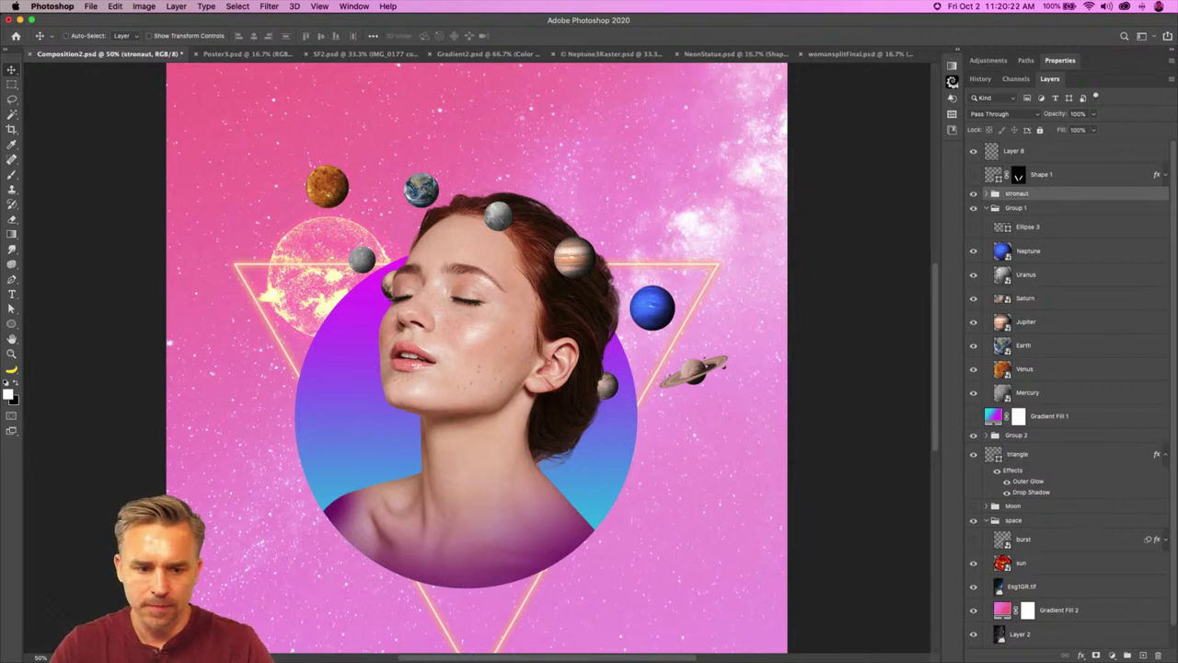
{"action": "left_click", "coordinate": [973, 195]}
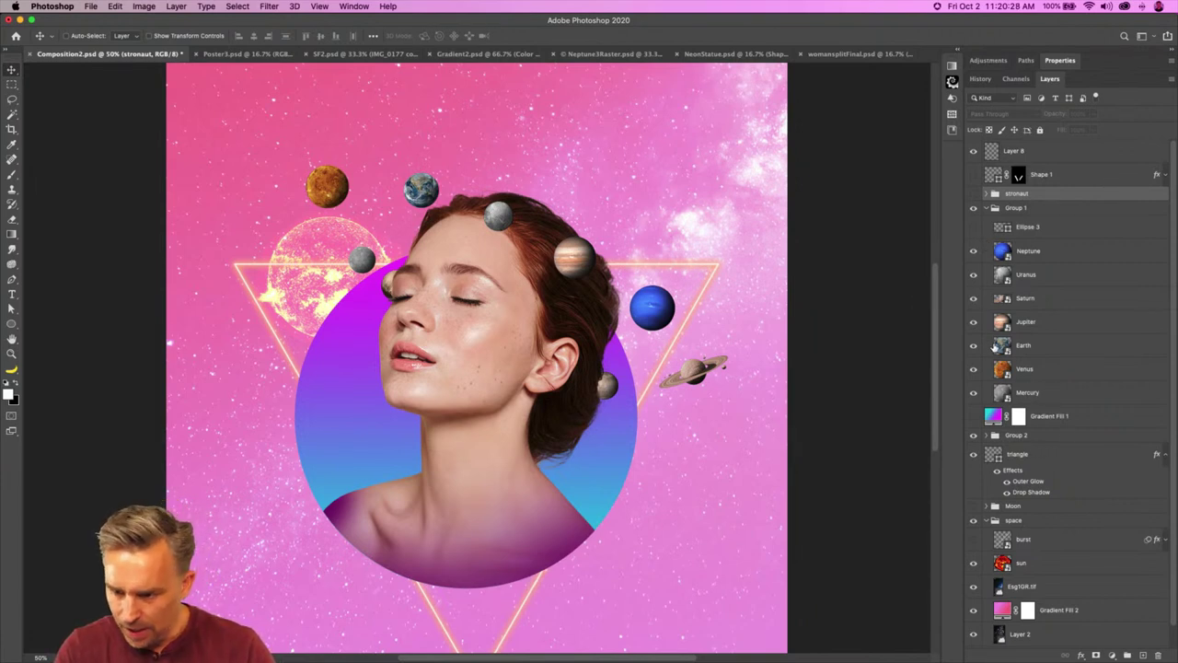
Step: Show the orbit ellipse again and copy the triangle layer's glow and shadow effects onto it
{"action": "left_click", "coordinate": [975, 227]}
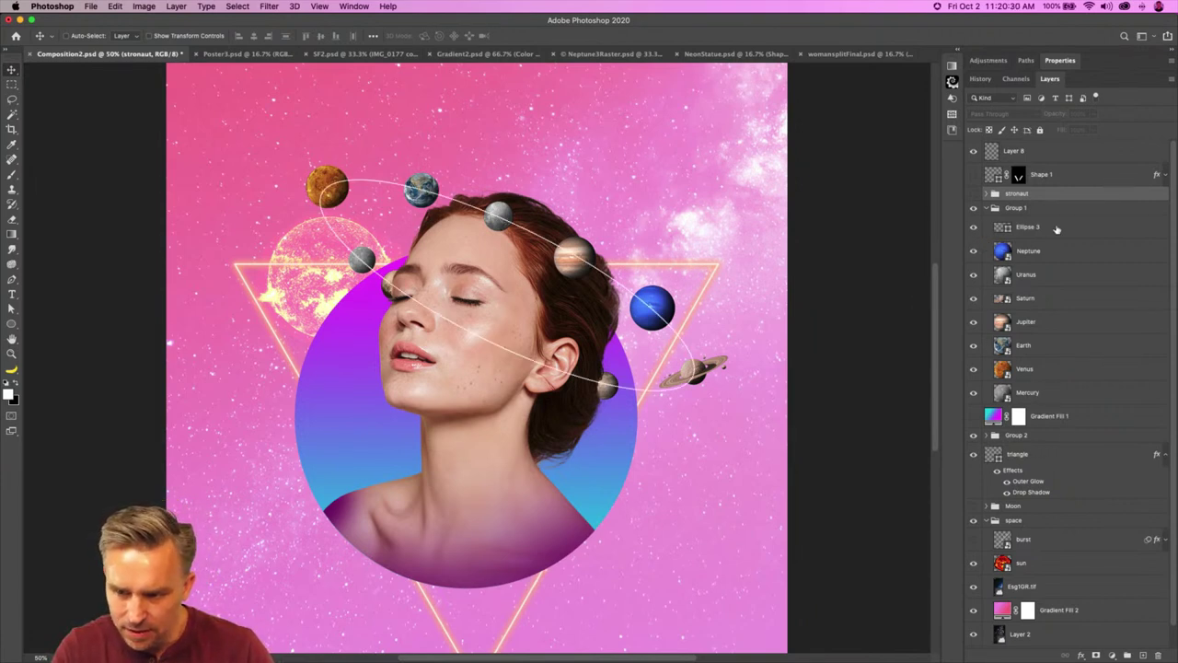
{"action": "left_click", "coordinate": [1055, 232]}
{"action": "left_click_drag", "start_coordinate": [1010, 471], "coordinate": [1041, 236]}
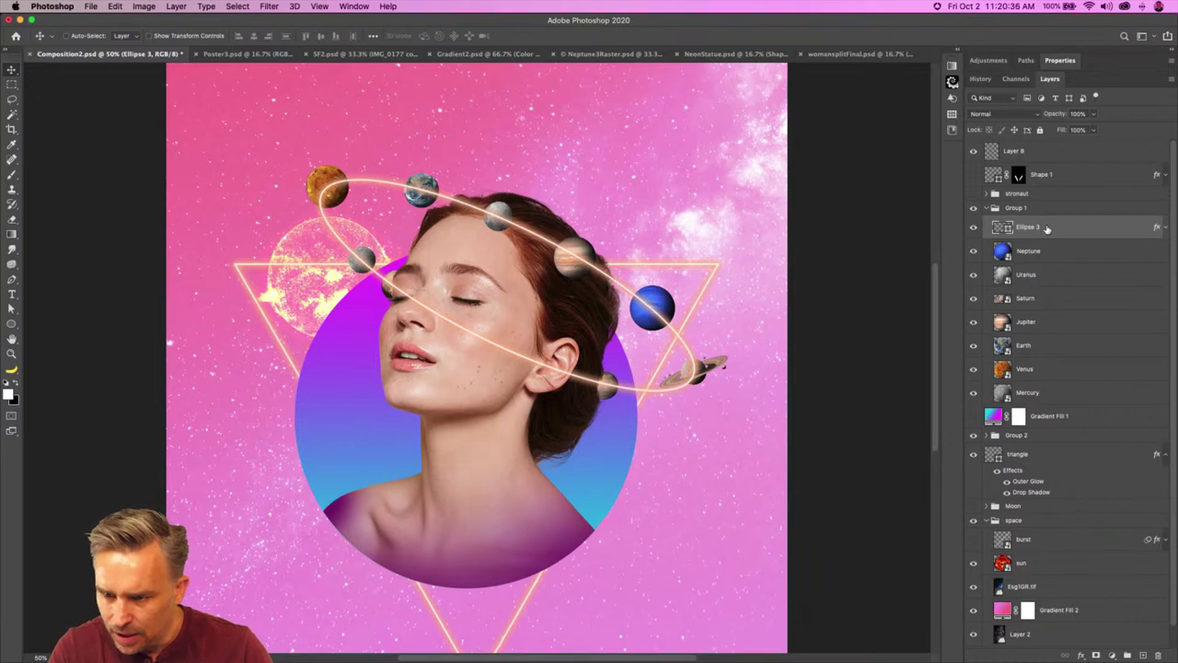
Step: Duplicate the glowing ellipse layer below Group 2, and hide the triangle and sun layers
{"action": "left_click_drag", "start_coordinate": [1042, 227], "coordinate": [974, 471]}
{"action": "left_click", "coordinate": [973, 478]}
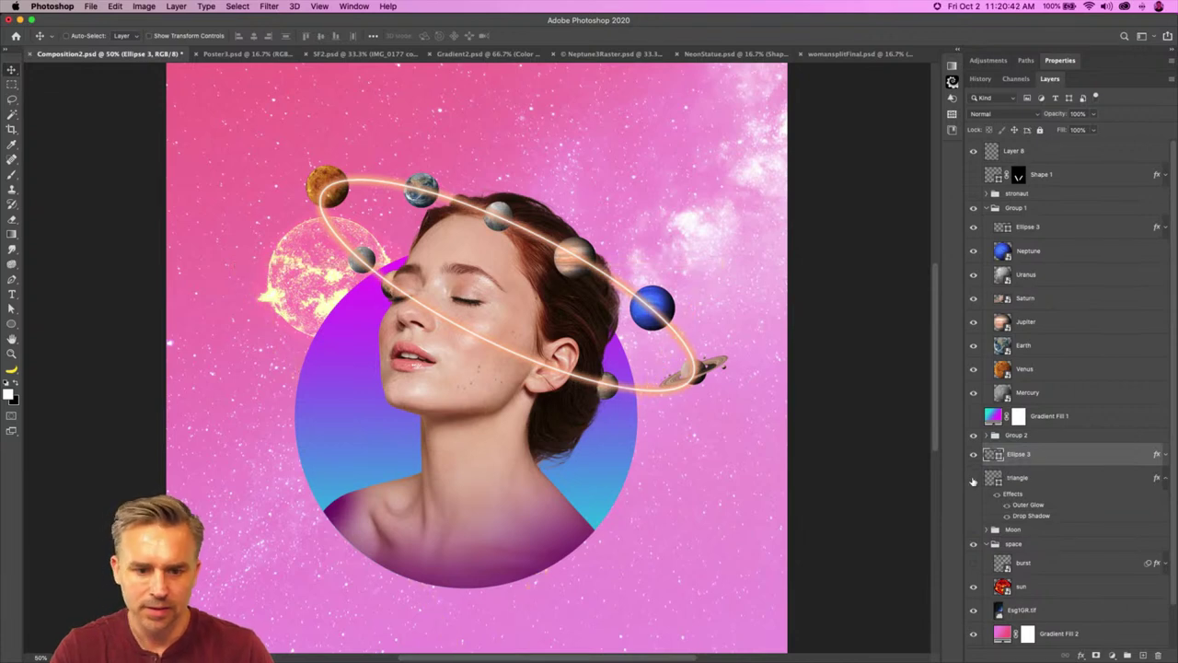
{"action": "left_click", "coordinate": [973, 478]}
{"action": "left_click", "coordinate": [973, 479]}
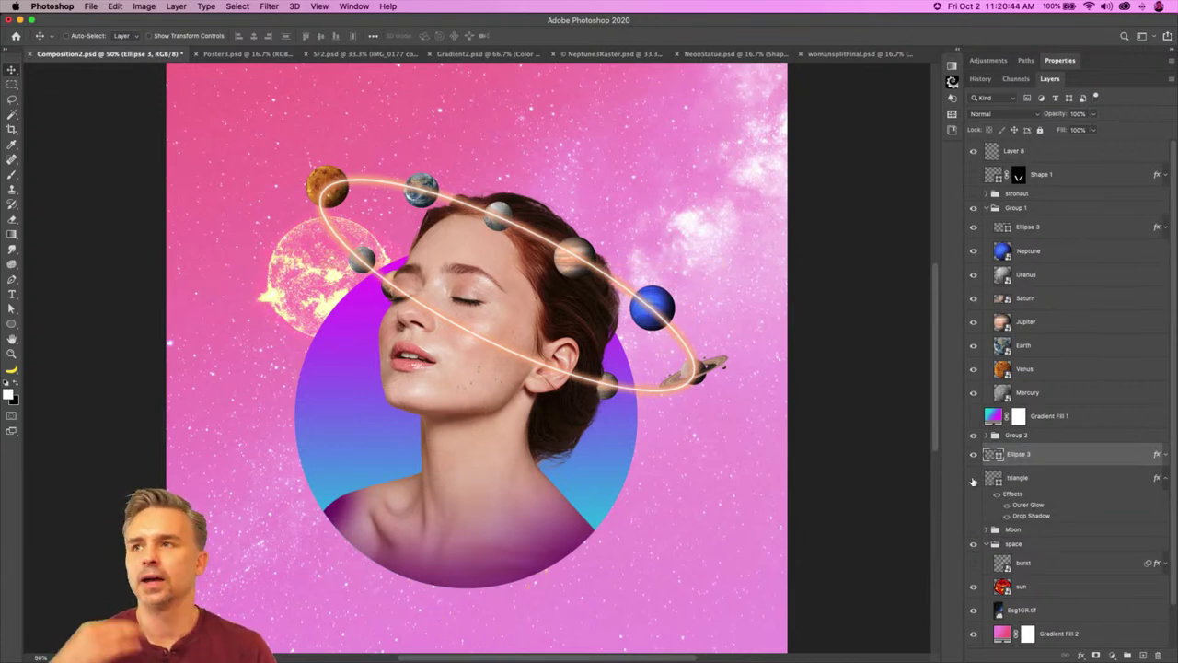
{"action": "left_click", "coordinate": [971, 589]}
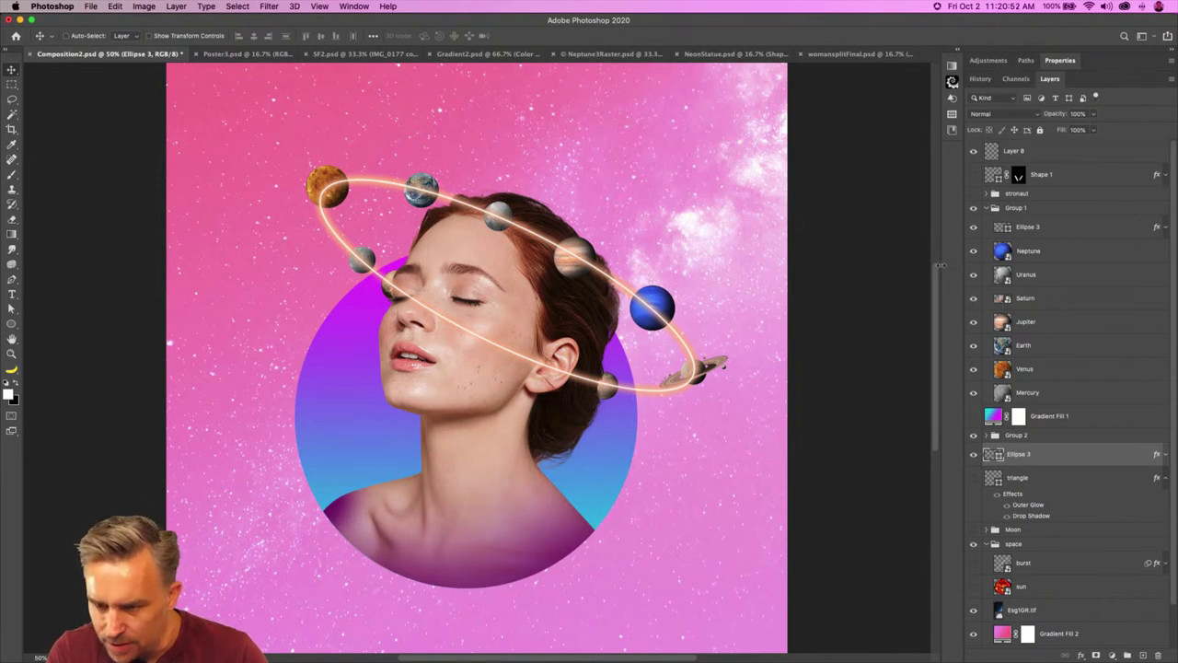
Step: Add a layer mask to the upper Ellipse 3 and paint black over the part of the ring crossing her face and ear
{"action": "left_click", "coordinate": [1019, 228]}
{"action": "left_click", "coordinate": [1098, 654]}
{"action": "key", "text": "b"}
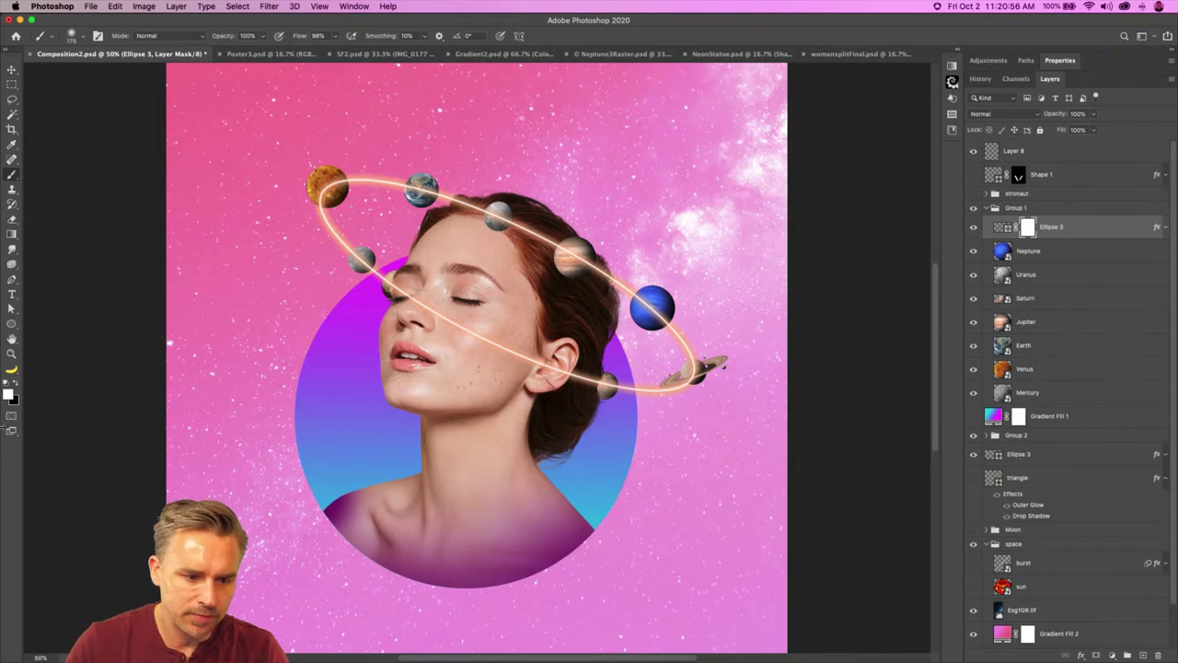
{"action": "key", "text": "x"}
{"action": "mouse_move", "coordinate": [394, 296]}
{"action": "left_mouse_down"}
{"action": "mouse_move", "coordinate": [567, 368]}
{"action": "mouse_move", "coordinate": [566, 401]}
{"action": "left_mouse_up"}
{"action": "key", "text": "bracketleft"}
{"action": "key", "text": "bracketleft"}
{"action": "key", "text": "bracketleft"}
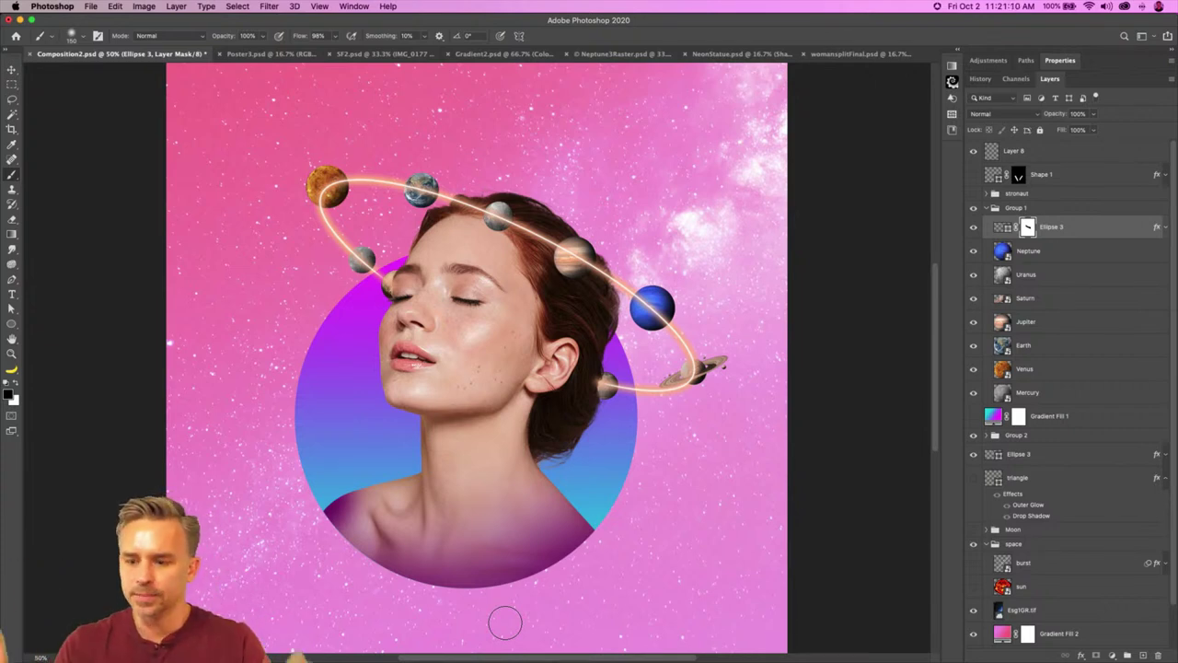
Step: Move the masked Ellipse 3 layer below Mercury, out of Group 1 and above Gradient Fill 1, and check the whole composition
{"action": "left_click_drag", "start_coordinate": [1046, 233], "coordinate": [1070, 409]}
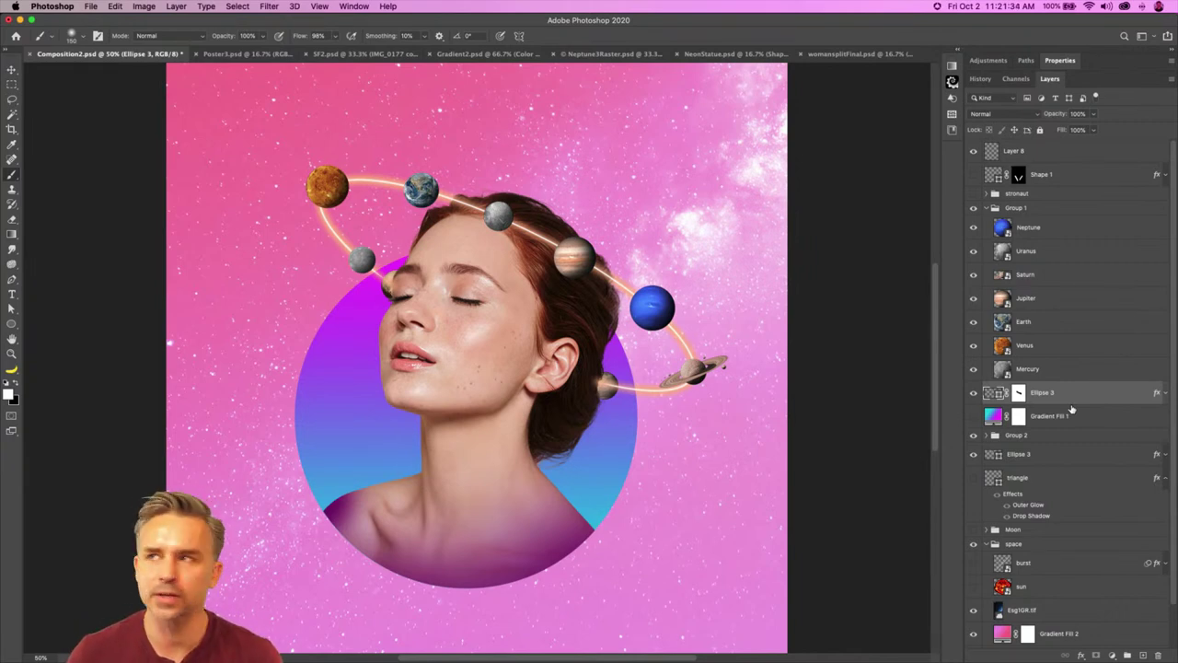
{"action": "key", "text": "super+minus"}
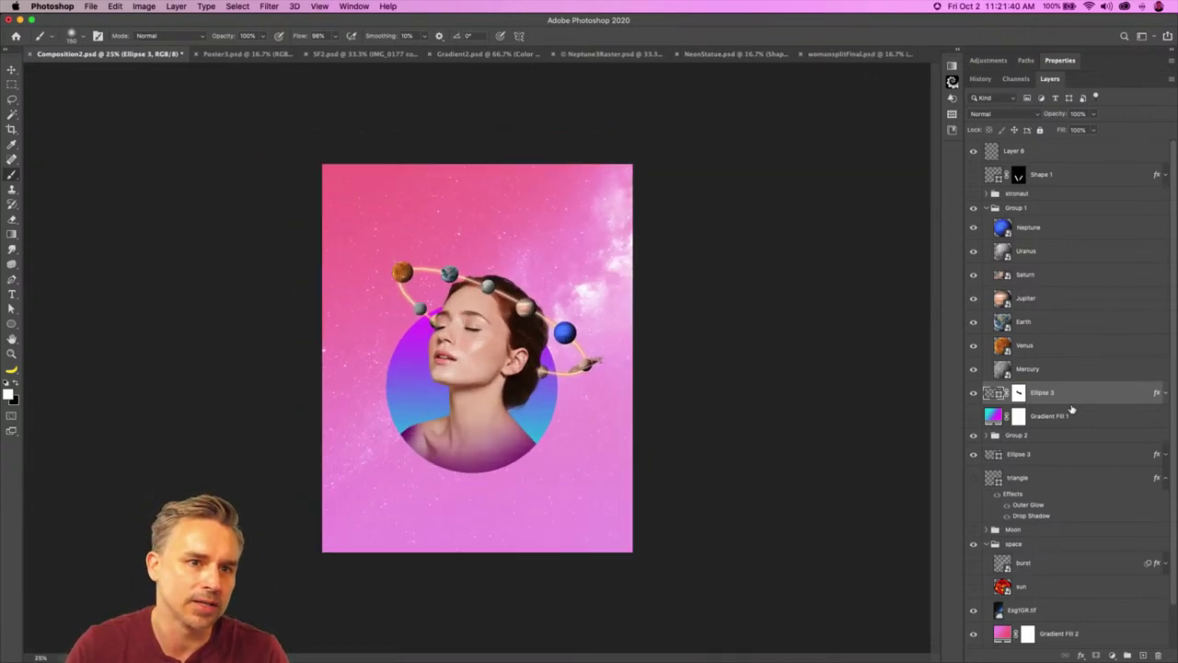
{"action": "key", "text": "super+plus"}
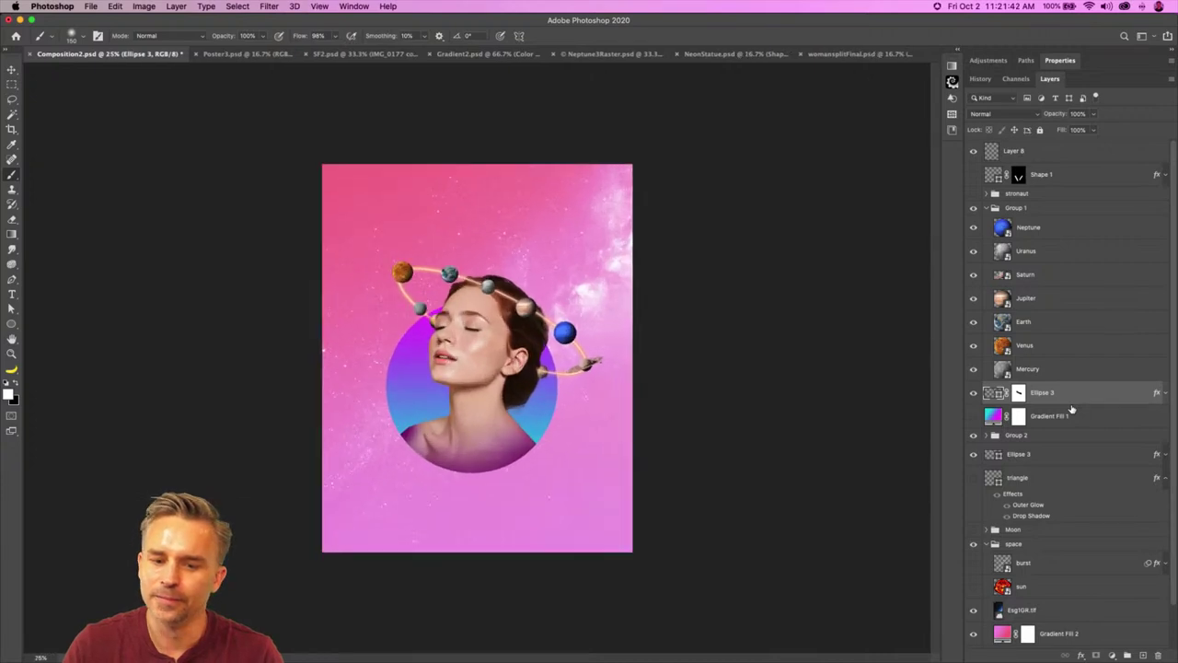
{"action": "key", "text": "super+plus"}
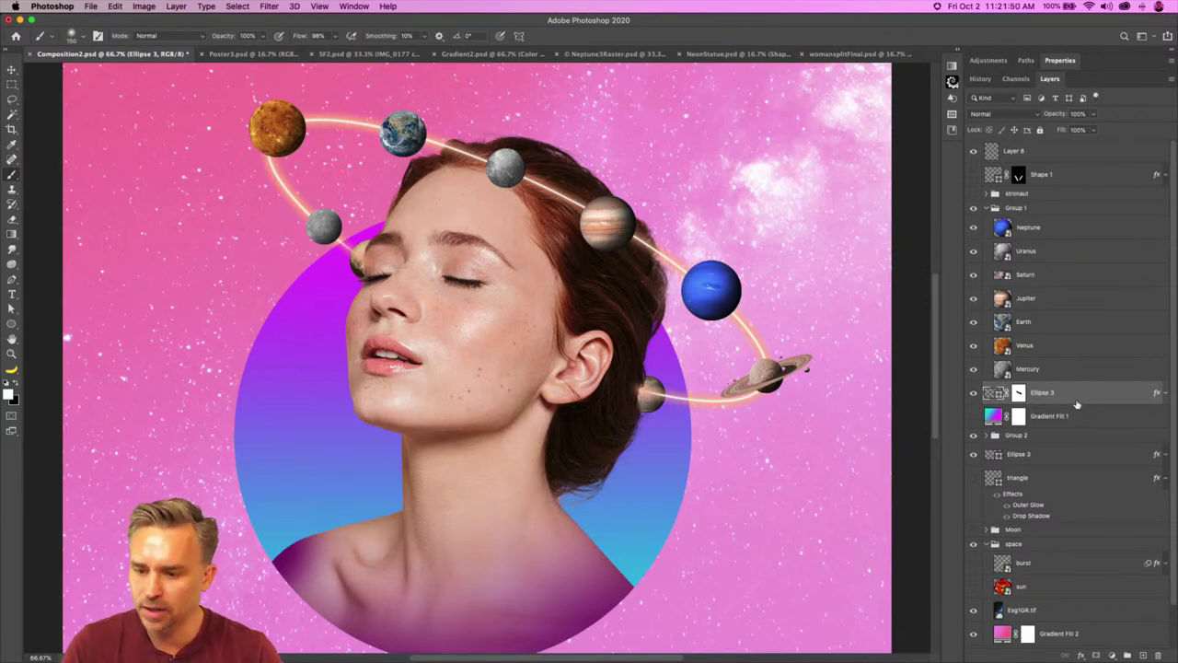
{"action": "scroll", "coordinate": [1068, 405], "scroll_direction": "down", "scroll_amount": 1}
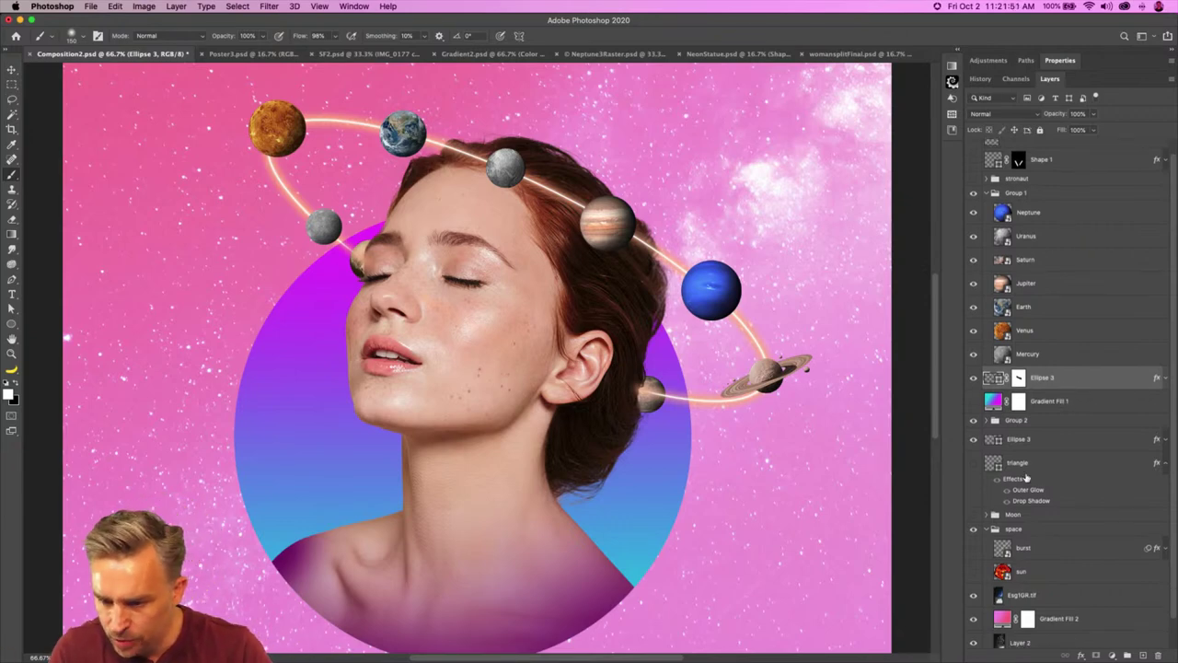
Step: Collapse the triangle layer's effects and the space group, and toggle the masked Ellipse 3's visibility to compare
{"action": "left_click", "coordinate": [1165, 463]}
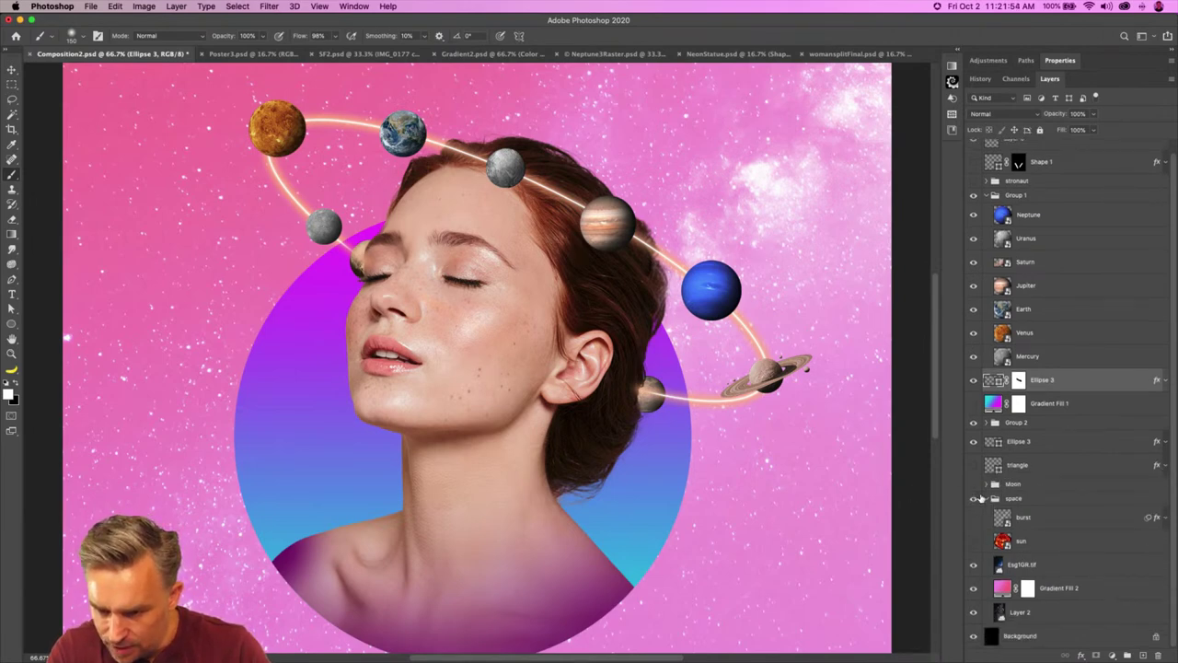
{"action": "left_click", "coordinate": [985, 498]}
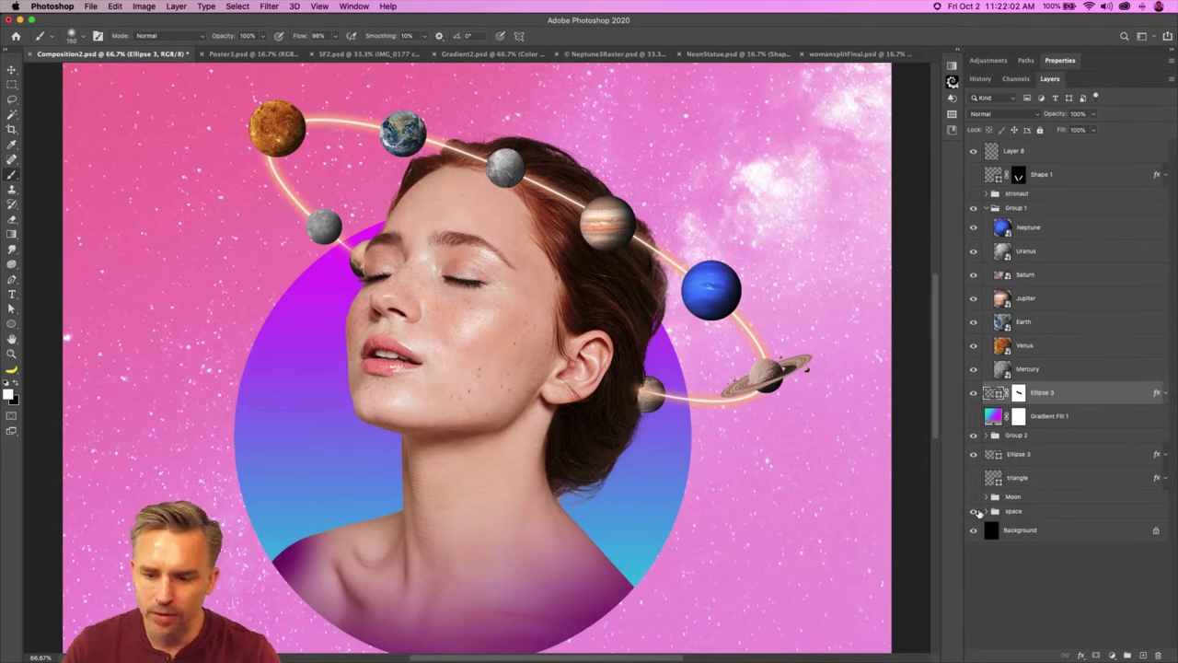
{"action": "left_click", "coordinate": [976, 394]}
{"action": "left_click", "coordinate": [976, 394]}
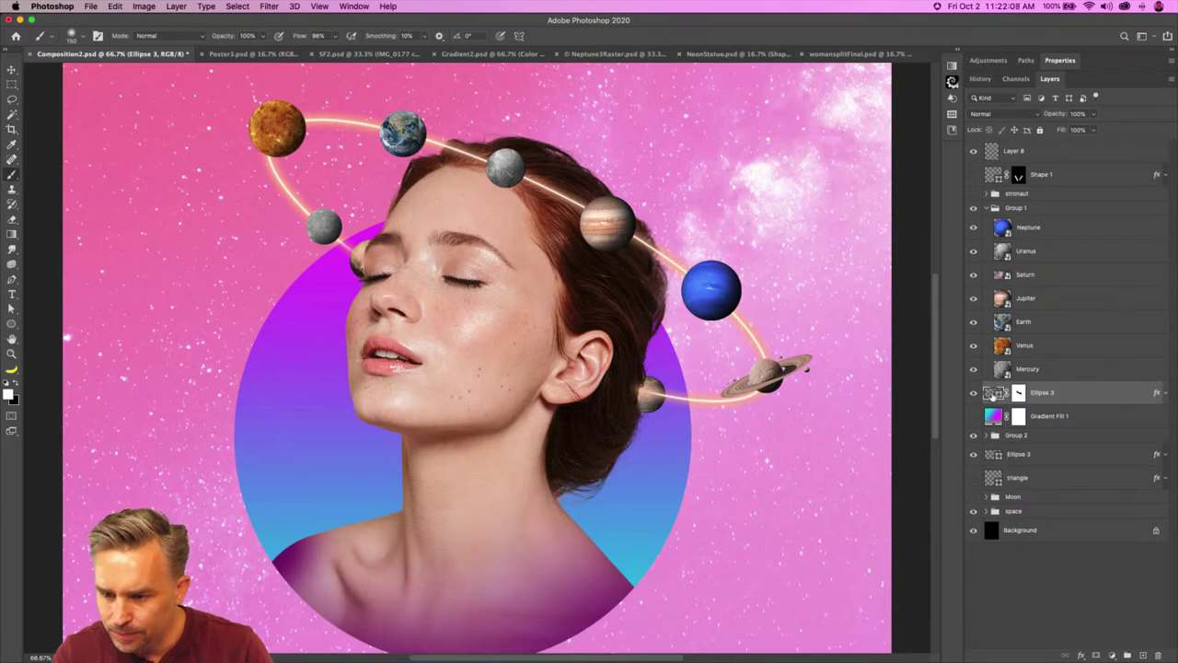
Step: Set the stroke width of the masked Ellipse 3 shape to 1 px
{"action": "left_click", "coordinate": [12, 323]}
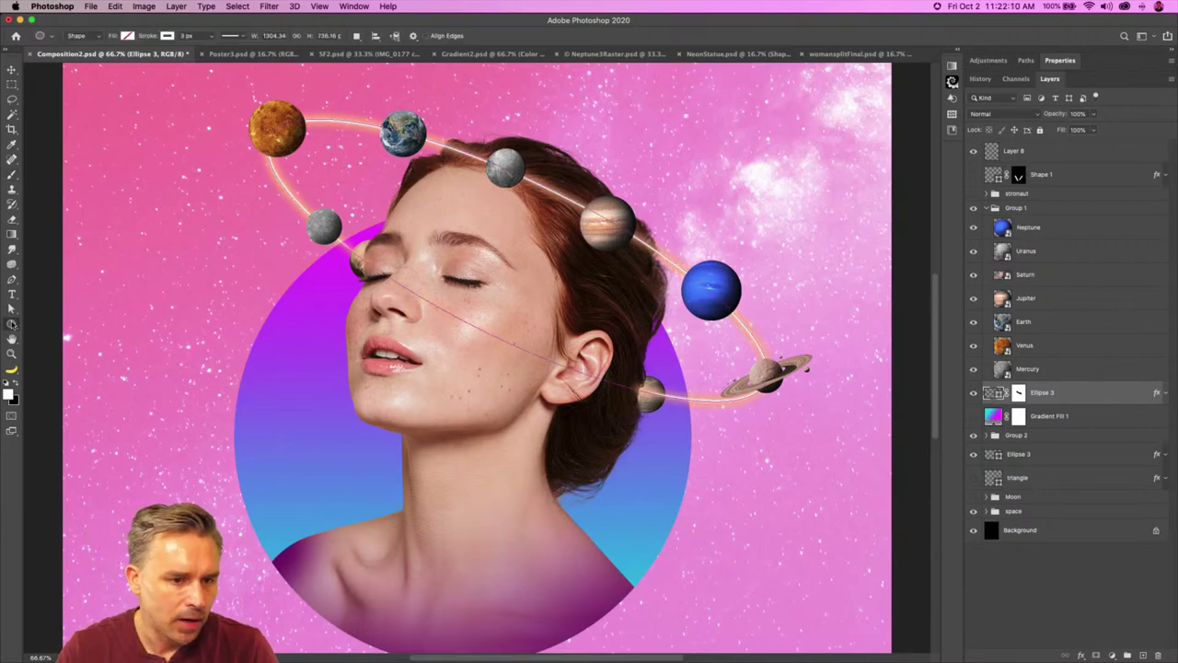
{"action": "left_click", "coordinate": [188, 35]}
{"action": "type", "text": "1"}
{"action": "key", "text": "Return"}
{"action": "left_click", "coordinate": [1038, 416]}
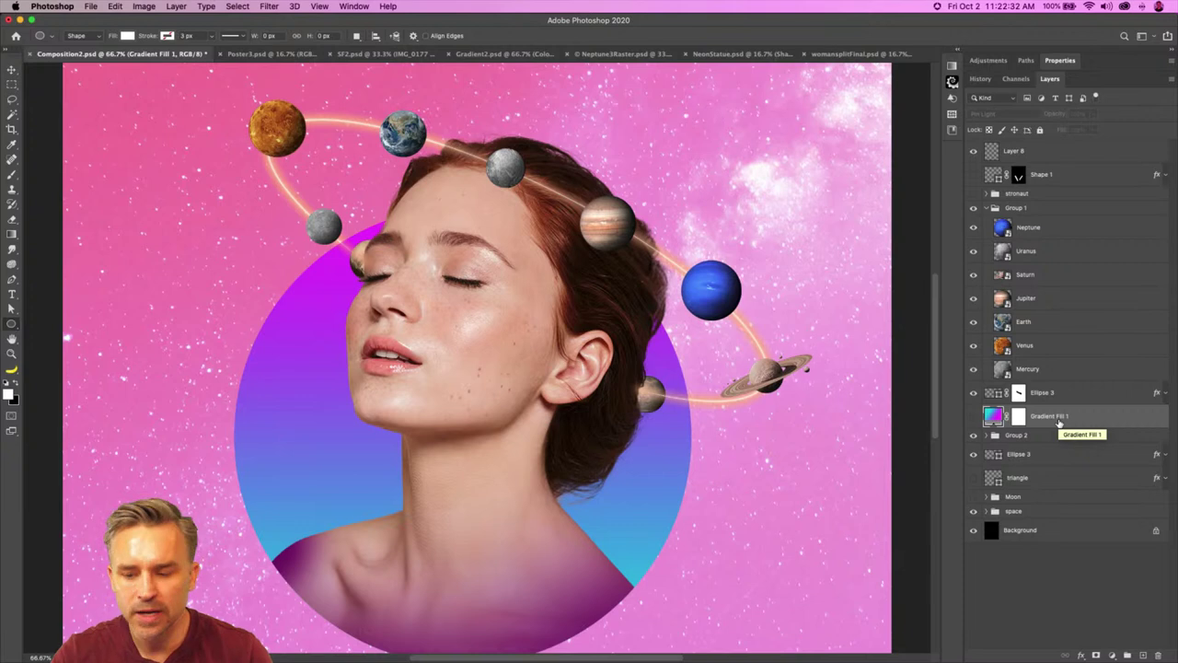
{"action": "left_click_drag", "start_coordinate": [1059, 421], "coordinate": [1058, 228]}
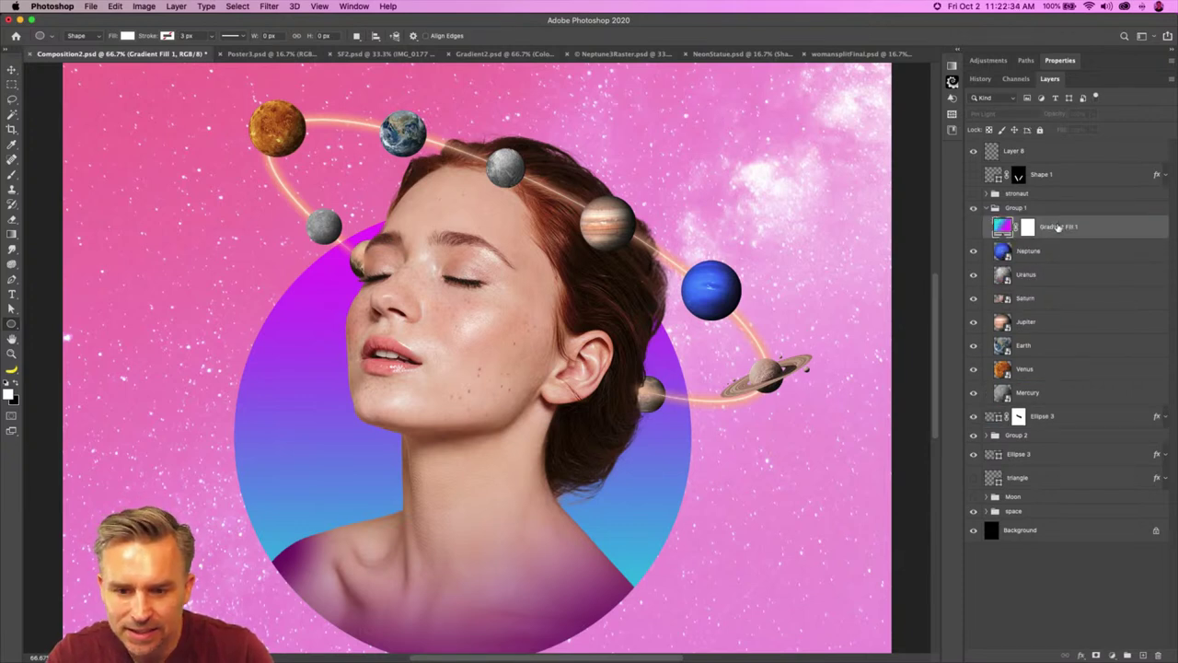
{"action": "key", "text": "super+z"}
Step: Move the masked Ellipse 3 to the top of Group 1 and mask out the ring where it crosses the Uranus planet
{"action": "left_click_drag", "start_coordinate": [987, 390], "coordinate": [1063, 226]}
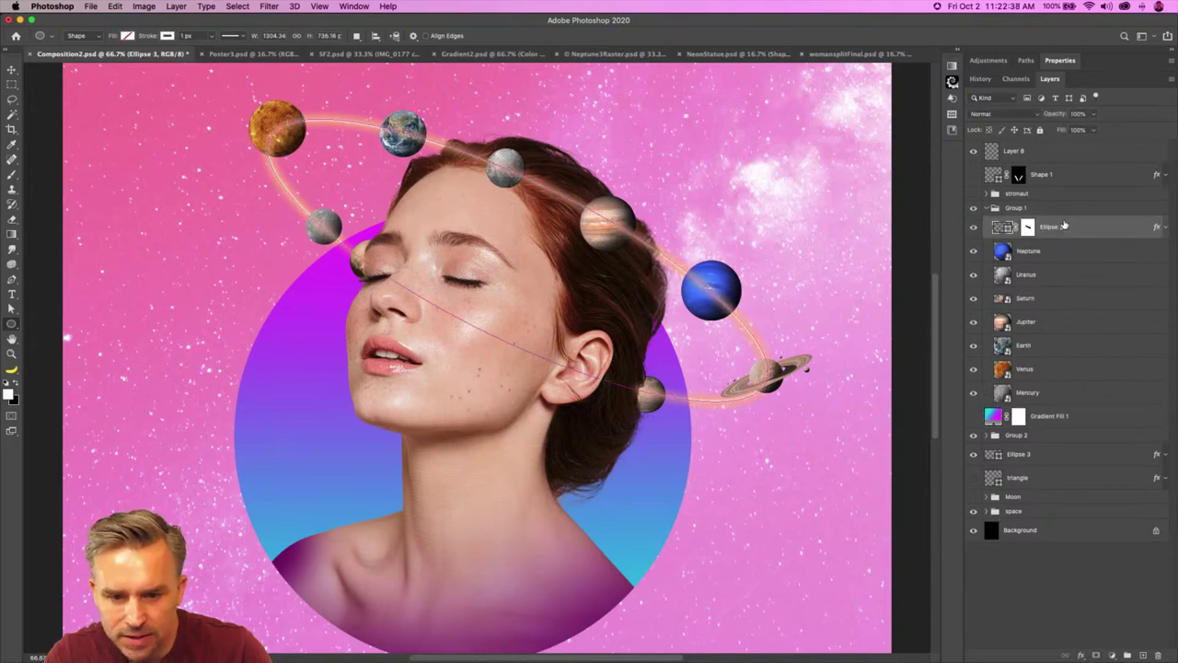
{"action": "left_click", "coordinate": [1063, 252]}
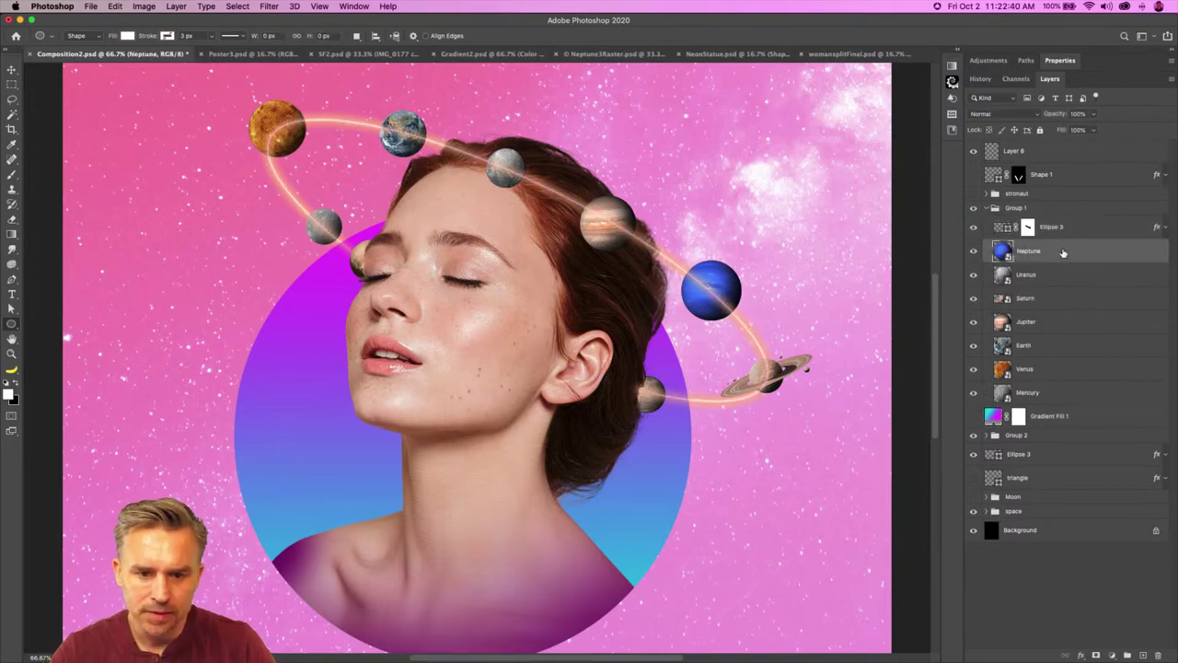
{"action": "left_click", "coordinate": [1030, 227]}
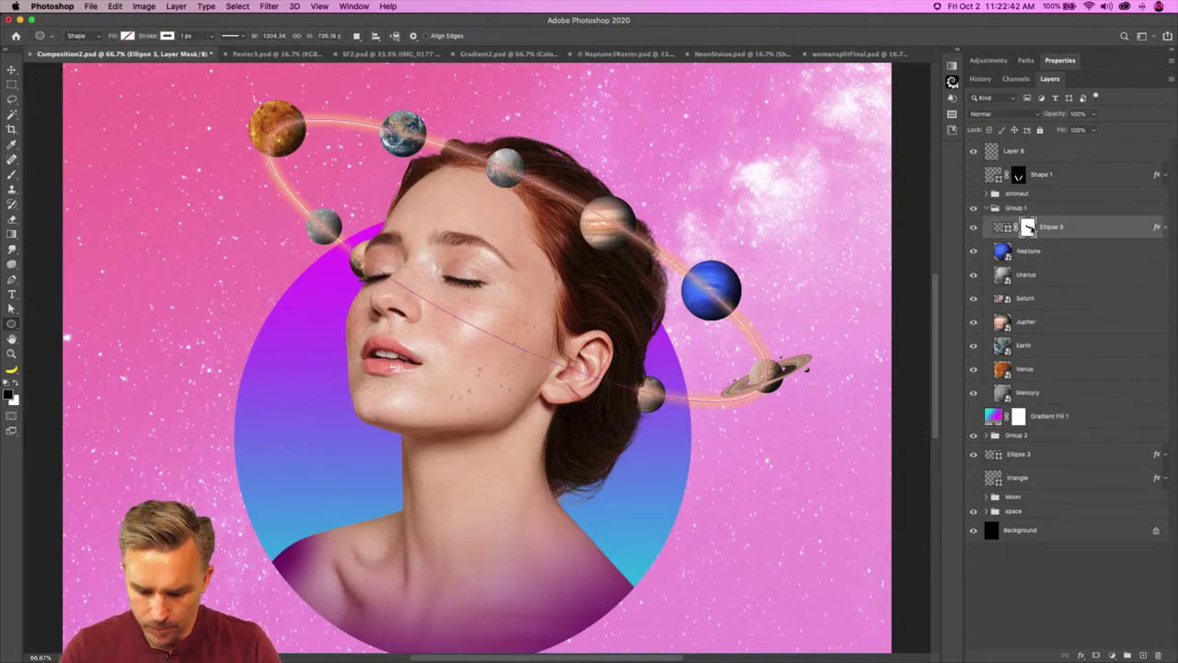
{"action": "key", "text": "b"}
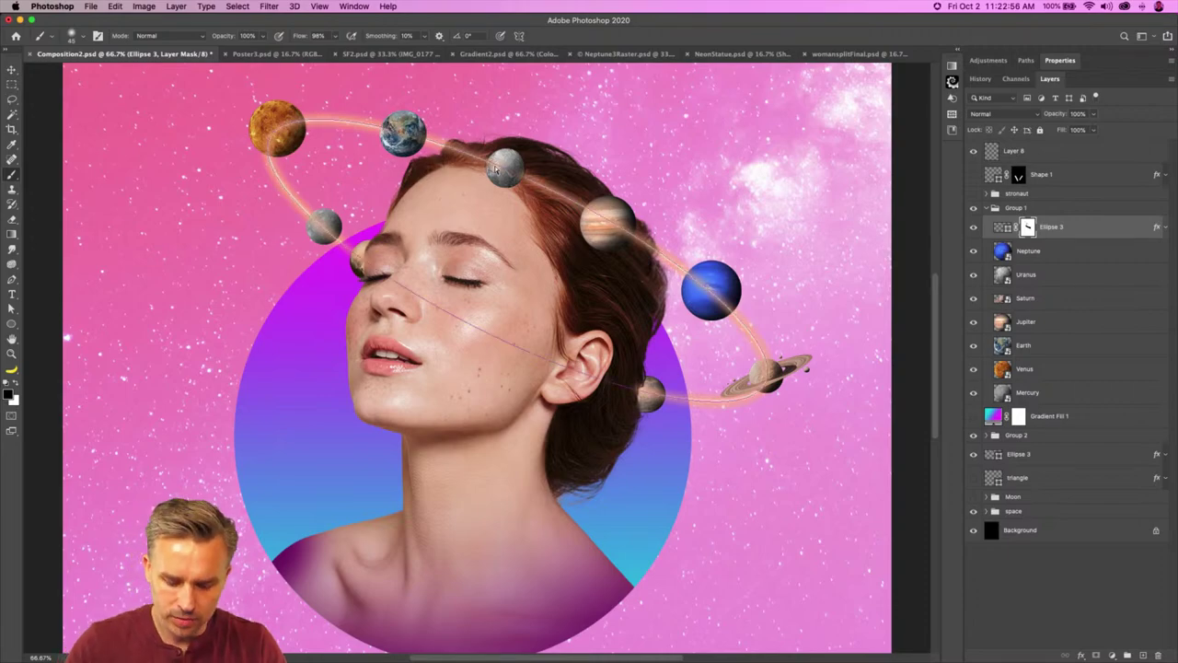
{"action": "key", "text": "super+equal"}
{"action": "key", "text": "super+equal"}
{"action": "key", "text": "super+equal"}
{"action": "scroll", "coordinate": [406, 299], "scroll_direction": "up", "scroll_amount": 15}
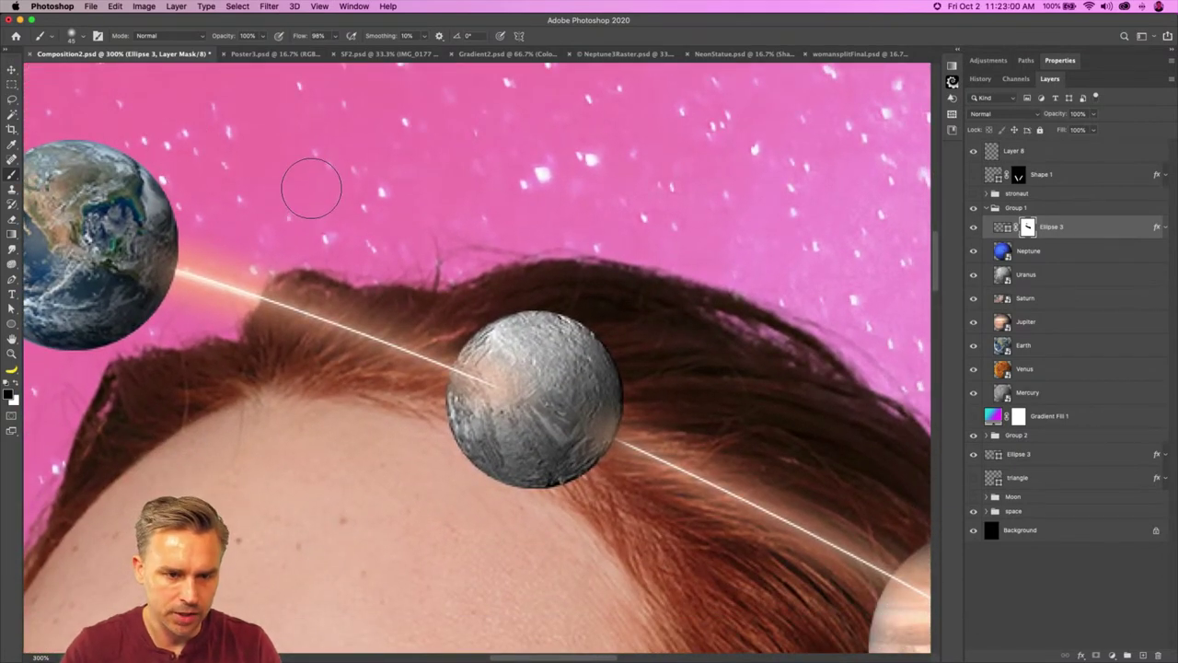
Step: Try Ellipse 3 just above Background, undo that, and step it down the planet layers and back to the top of Group 1
{"action": "left_click_drag", "start_coordinate": [1003, 226], "coordinate": [1012, 520]}
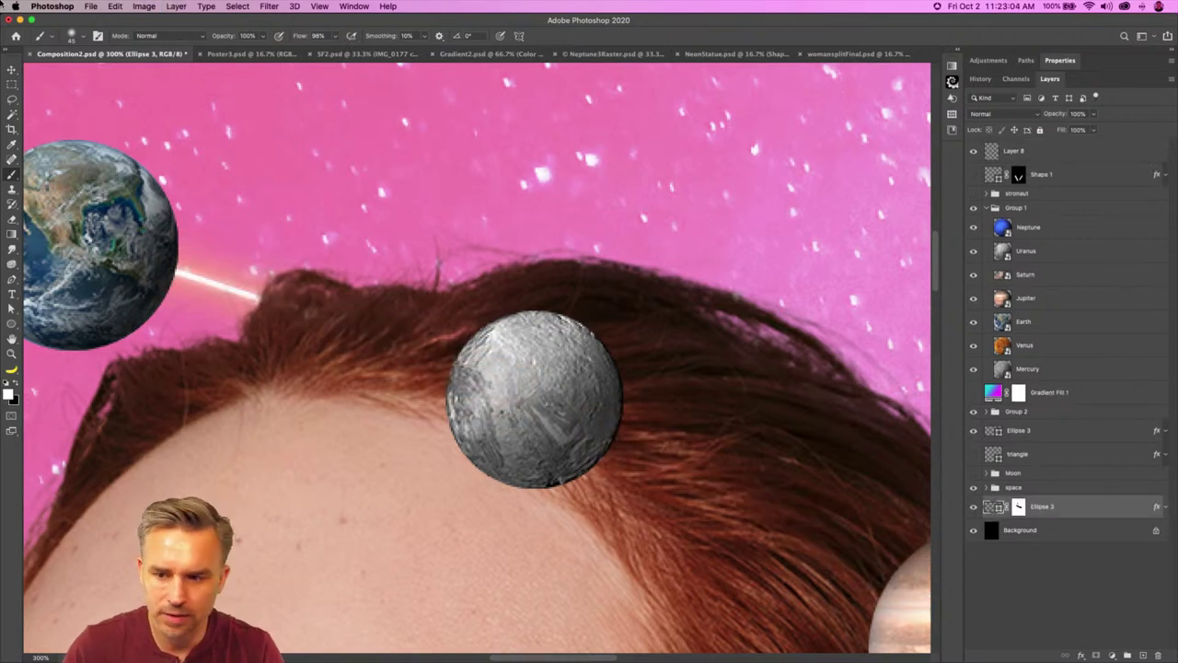
{"action": "key", "text": "super+z"}
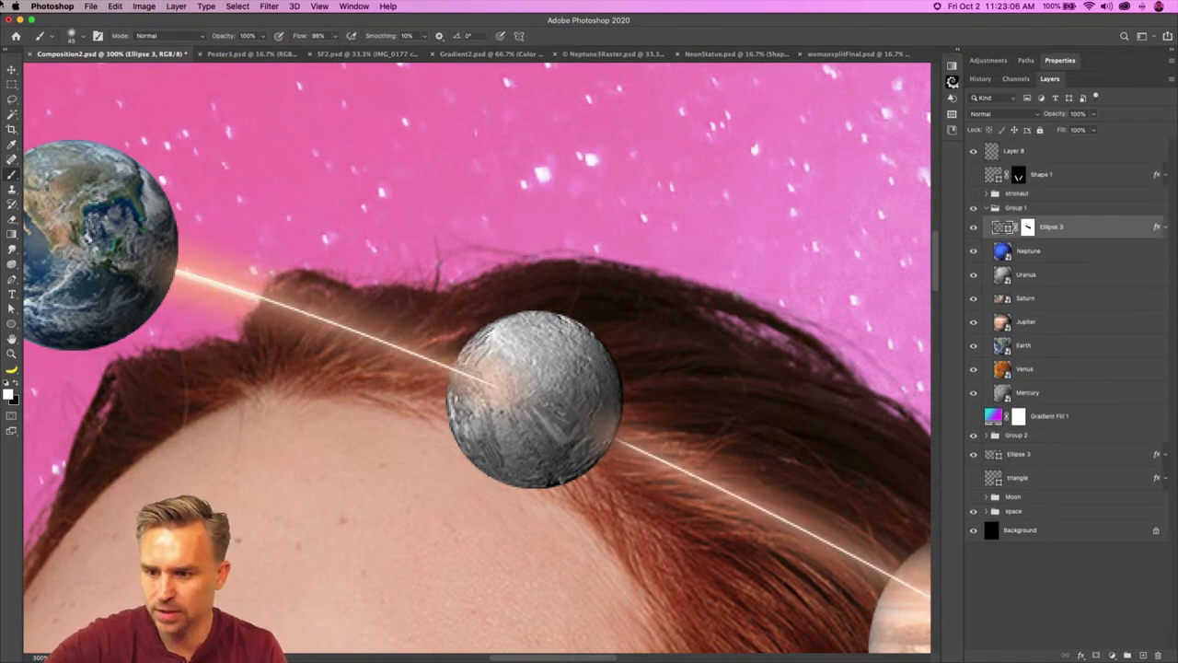
{"action": "key", "text": "super+bracketleft"}
{"action": "key", "text": "super+bracketleft"}
{"action": "key", "text": "super+bracketleft"}
{"action": "key", "text": "super+bracketleft"}
{"action": "key", "text": "super+bracketleft"}
{"action": "key", "text": "super+bracketleft"}
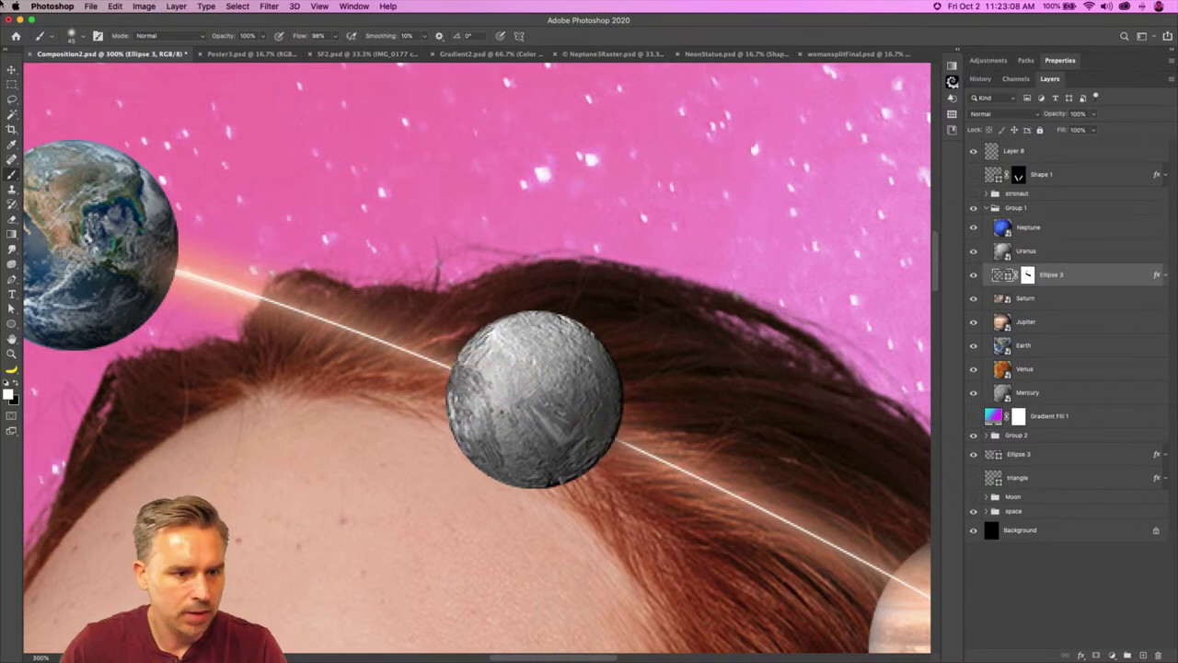
{"action": "key", "text": "super+bracketright"}
{"action": "key", "text": "super+bracketright"}
{"action": "key", "text": "super+bracketright"}
{"action": "key", "text": "super+bracketright"}
{"action": "key", "text": "super+bracketright"}
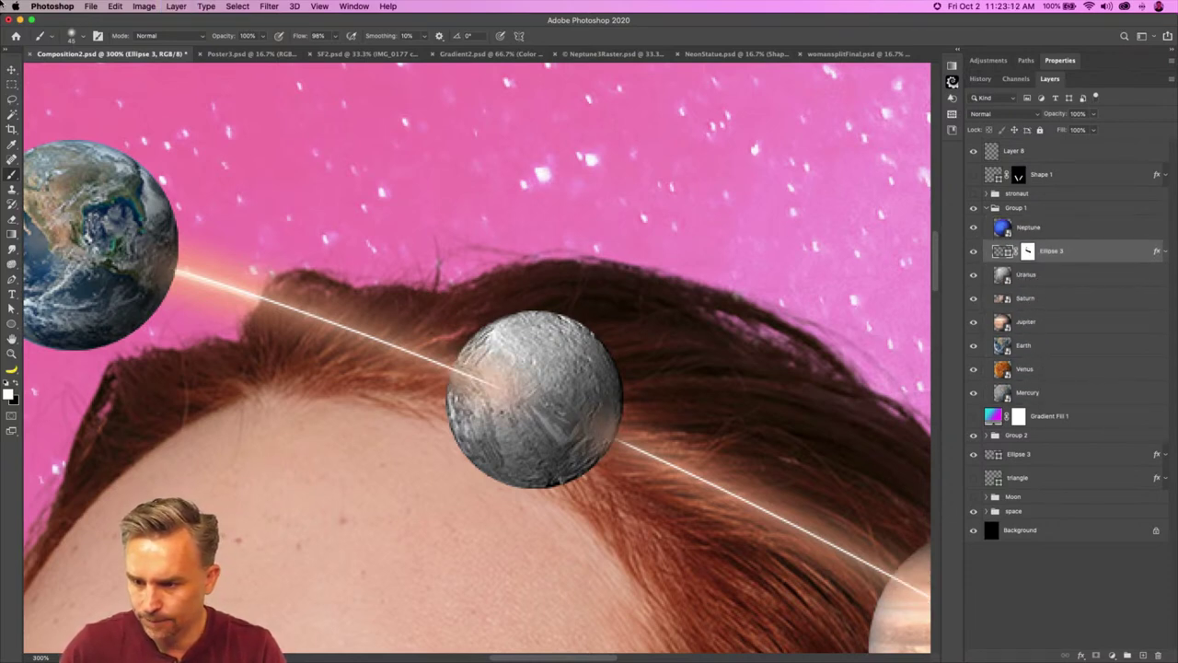
{"action": "key", "text": "super+bracketright"}
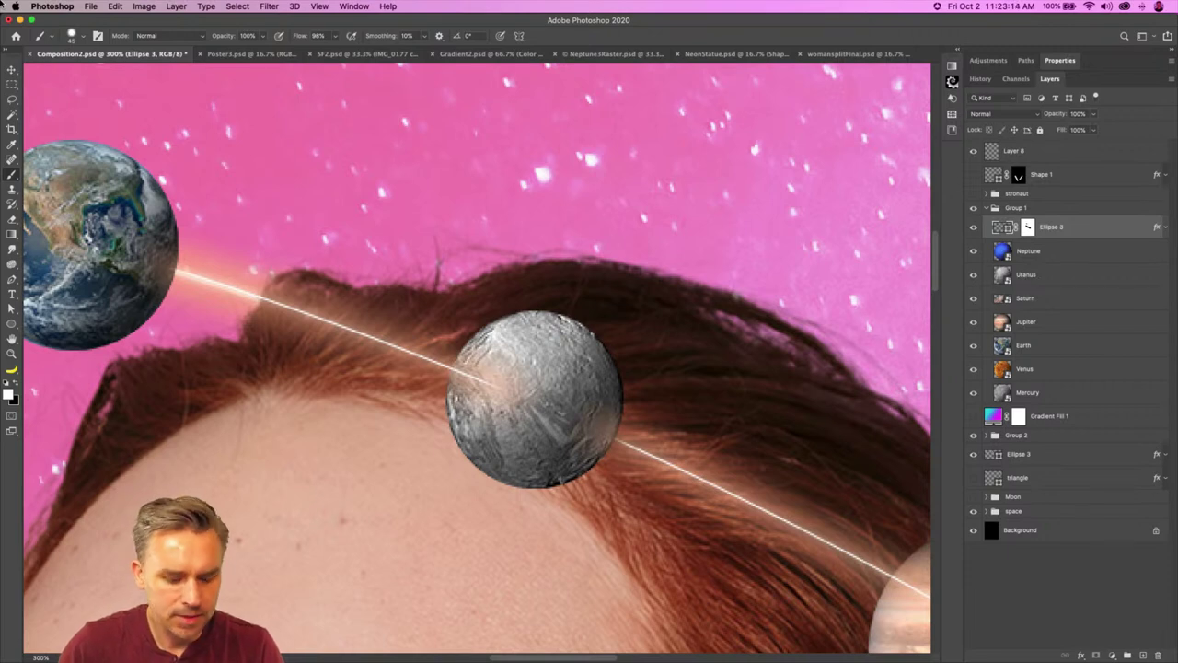
Step: Extend the layer selection from Ellipse 3 to Group 1, Neptune and Uranus, and select only Ellipse 3 again
{"action": "key", "text": "alt+shift+bracketleft"}
{"action": "key", "text": "alt+shift+bracketleft"}
{"action": "key", "text": "alt+shift+bracketright"}
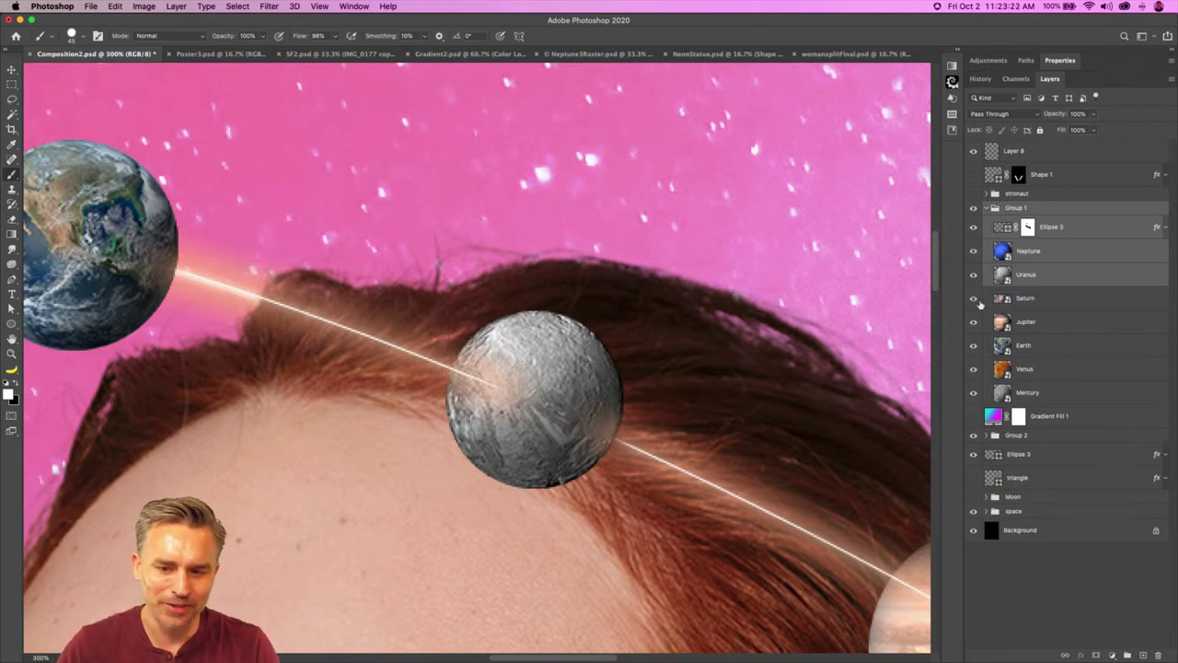
{"action": "left_click", "coordinate": [1002, 232]}
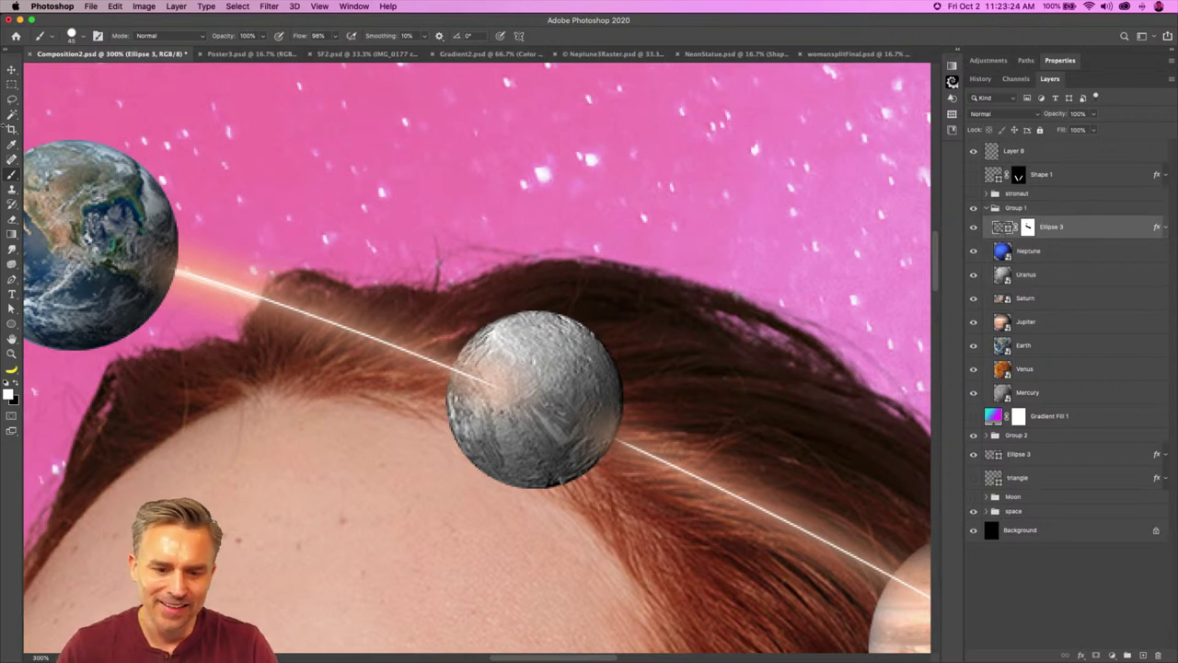
Step: Paint white on the Ellipse 3 mask to bring the ring's end slightly further onto the Uranus planet
{"action": "left_click", "coordinate": [1027, 229]}
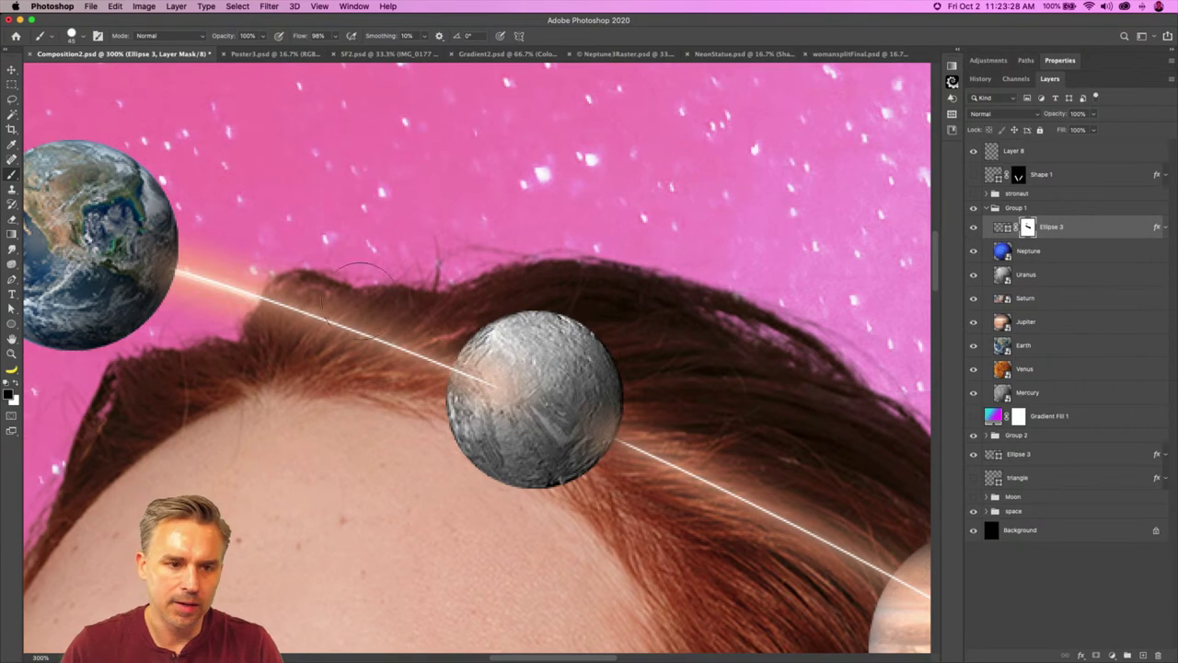
{"action": "left_click", "coordinate": [83, 37]}
{"action": "key", "text": "Return"}
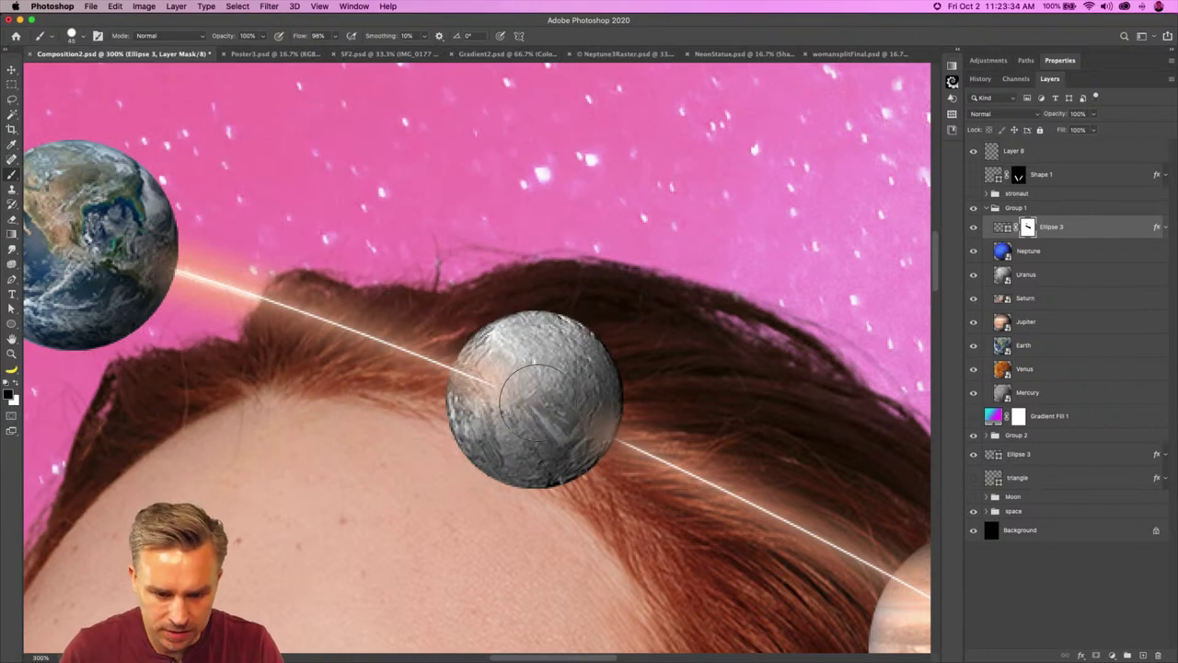
{"action": "key", "text": "x"}
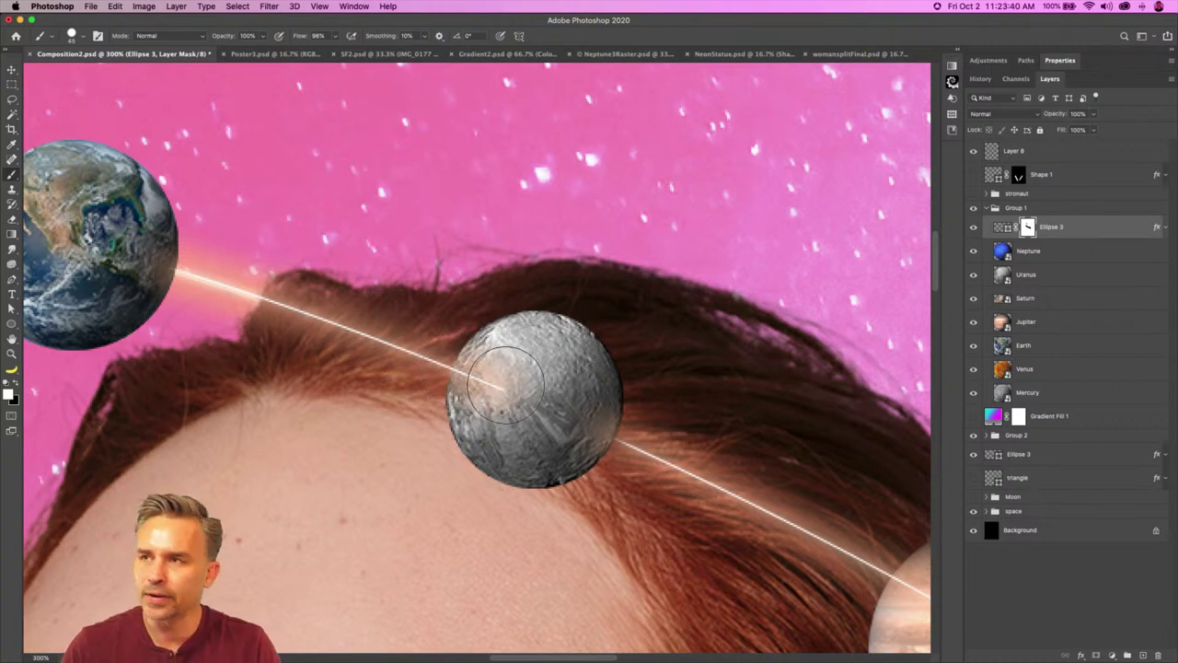
{"action": "left_click", "coordinate": [488, 379]}
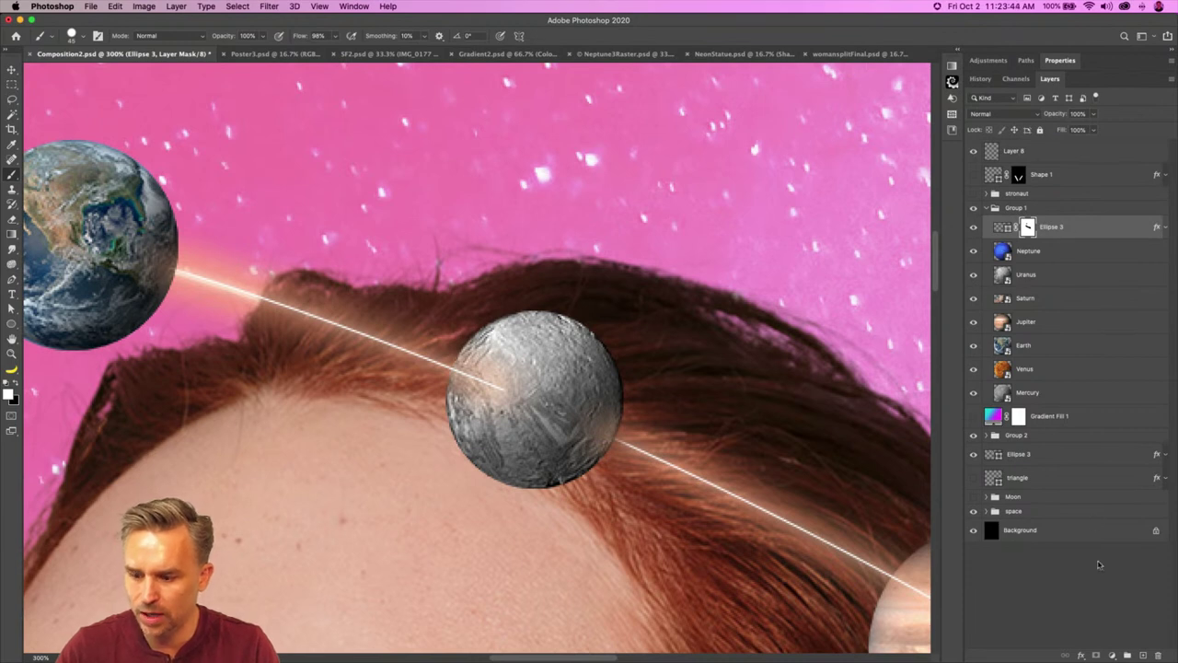
Step: Add a new blank layer above Ellipse 3 and group the two layers inside Group 1
{"action": "left_click", "coordinate": [1142, 655]}
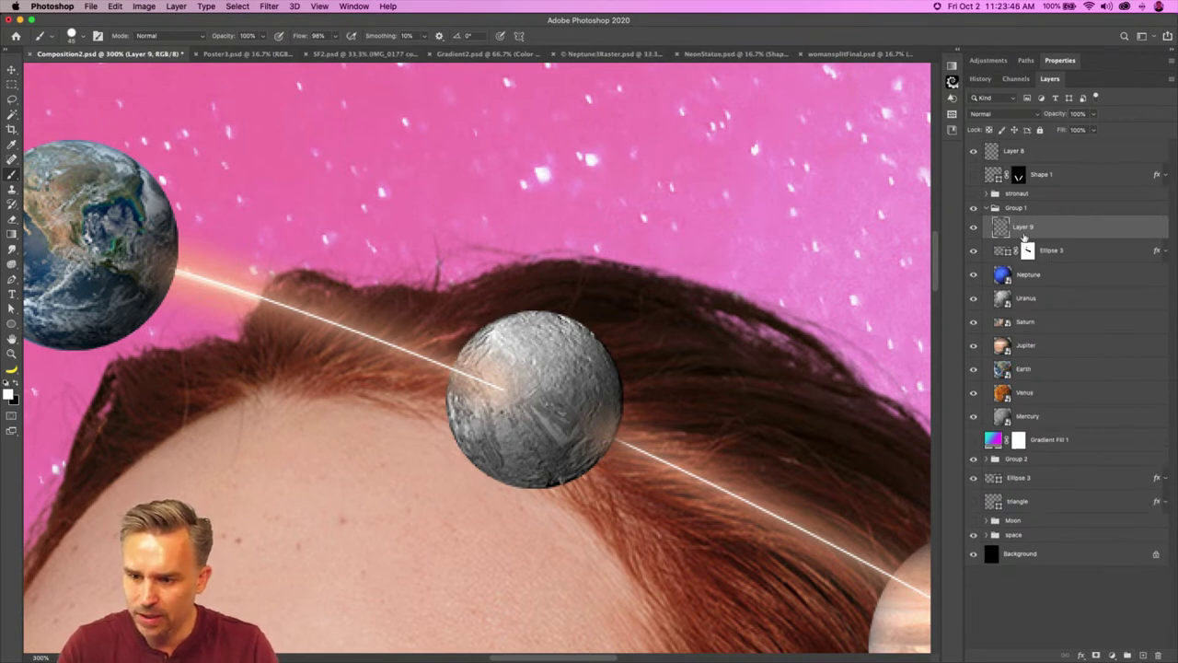
{"action": "key", "text": "BackSpace"}
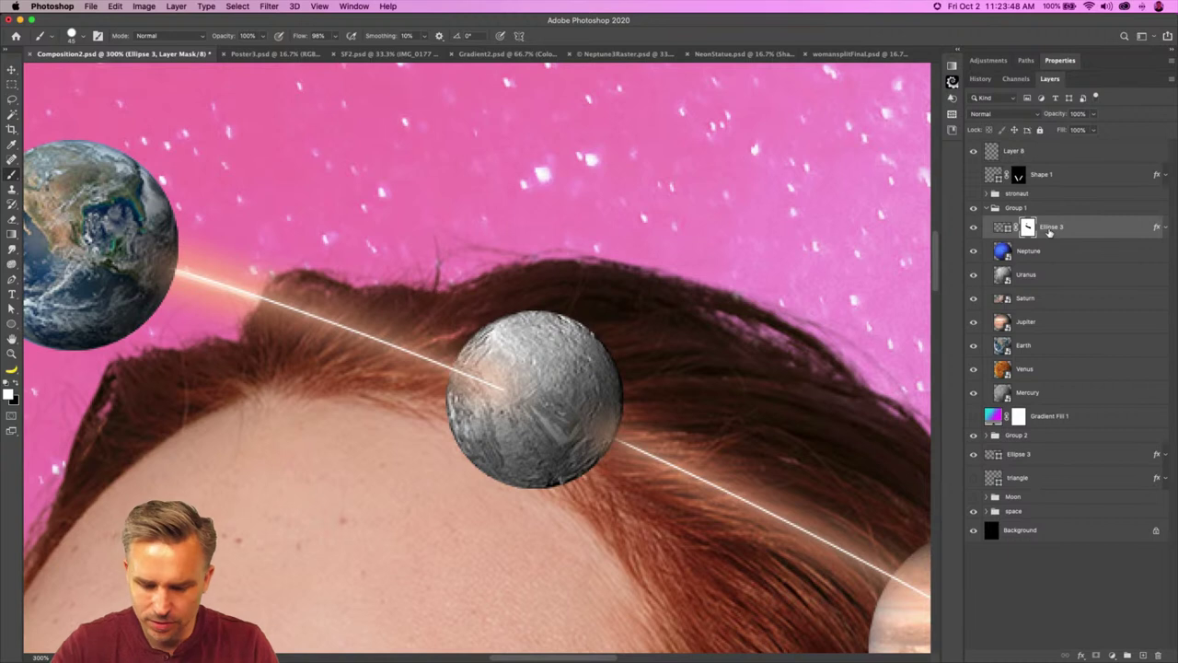
{"action": "key", "text": "super+z"}
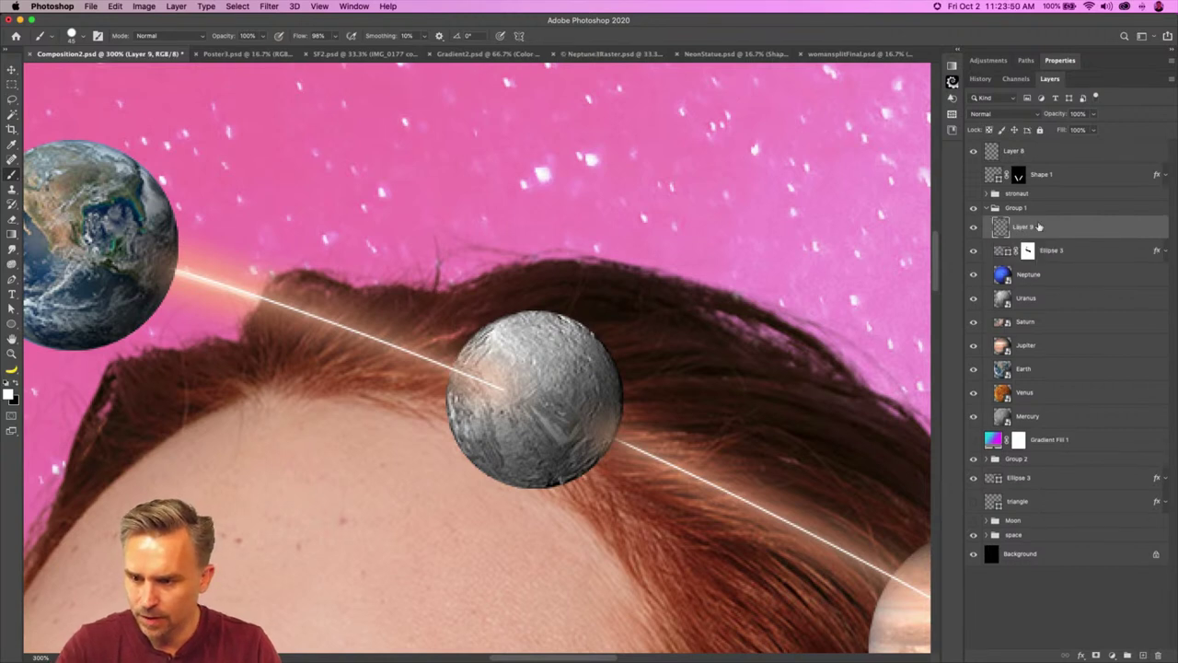
{"action": "left_click", "coordinate": [1063, 253], "text": "shift"}
{"action": "key", "text": "super+g"}
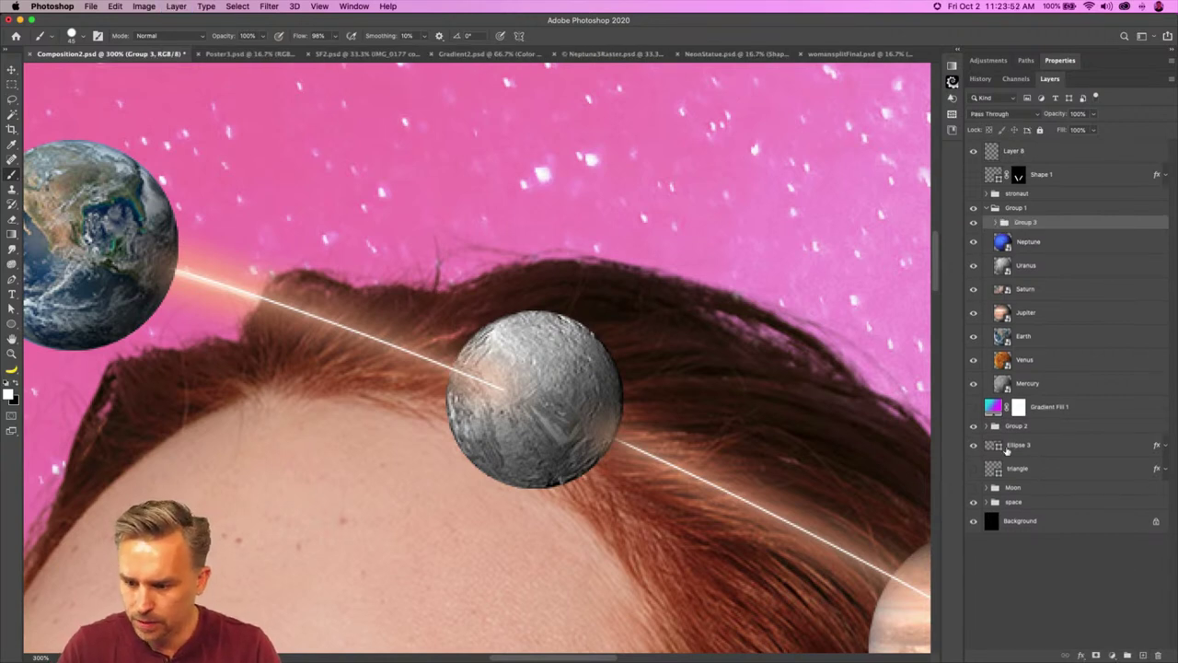
Step: Expand the new group and move Ellipse 3's Outer Glow and Drop Shadow effects onto the group
{"action": "left_click", "coordinate": [996, 223]}
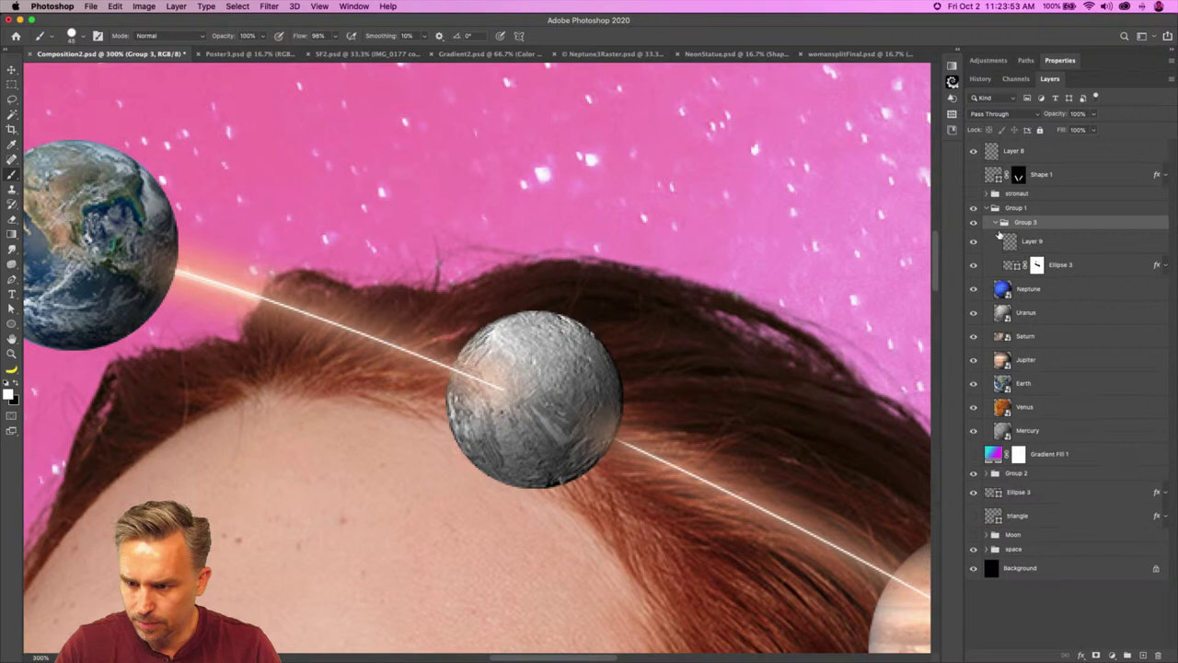
{"action": "left_click", "coordinate": [1163, 266]}
{"action": "left_click", "coordinate": [1165, 266]}
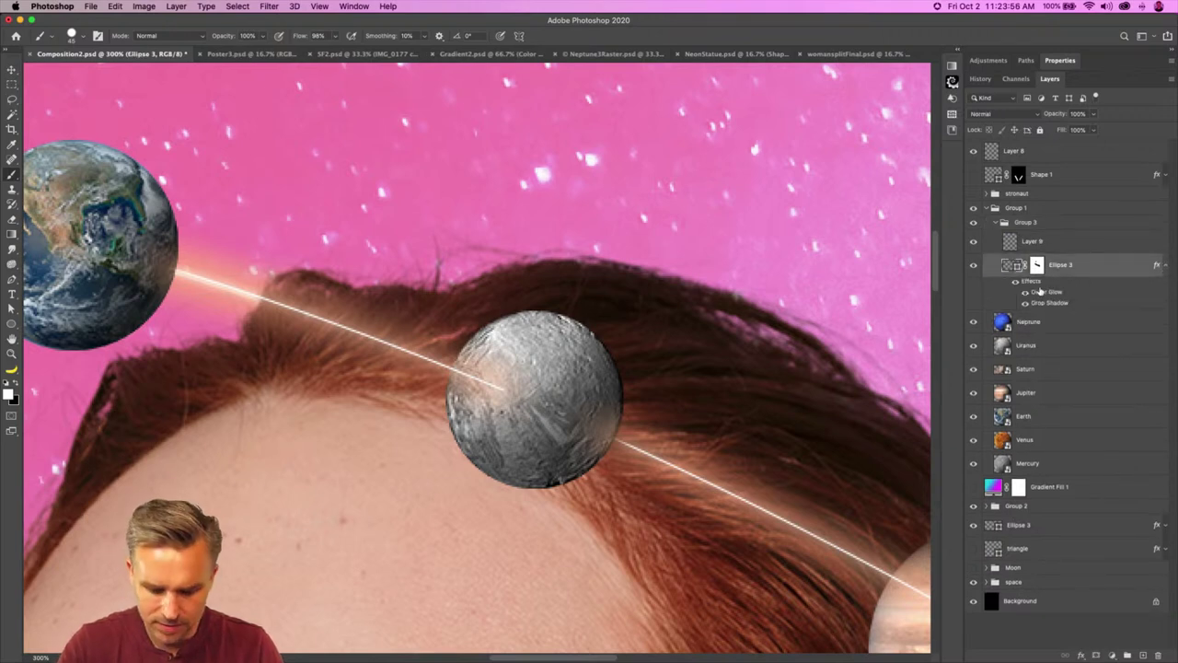
{"action": "left_click_drag", "start_coordinate": [1025, 221], "coordinate": [1004, 222]}
{"action": "left_click_drag", "start_coordinate": [1031, 282], "coordinate": [1158, 654]}
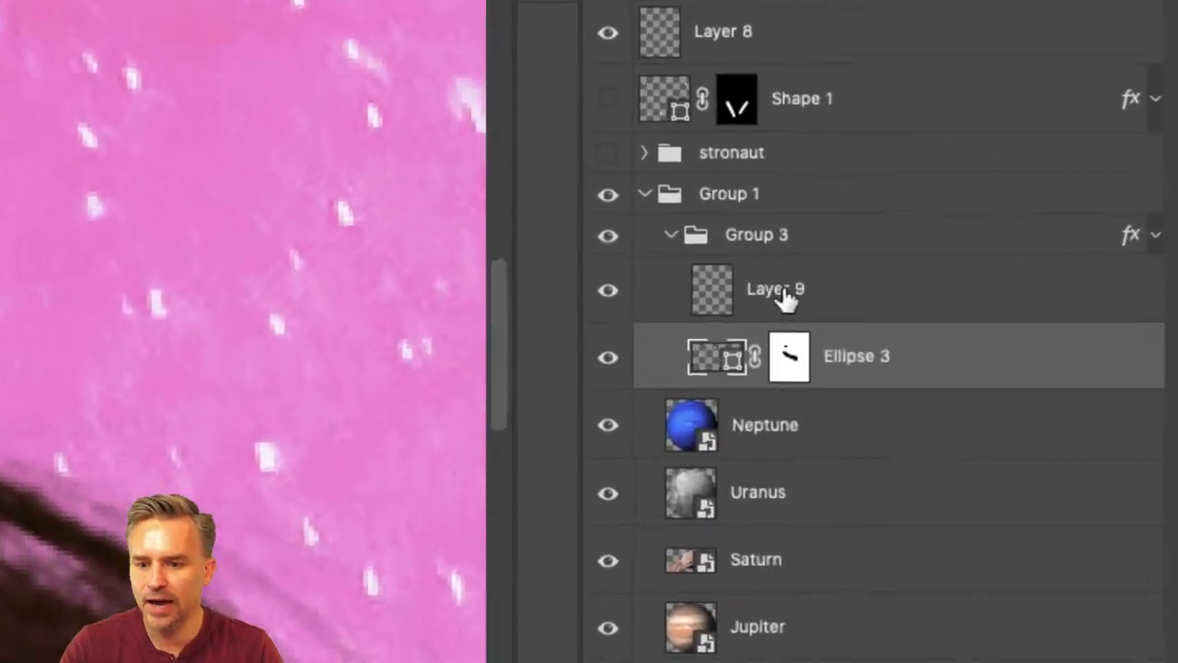
Step: Rename Group 3 as "astral lines"
{"action": "left_click", "coordinate": [1030, 244]}
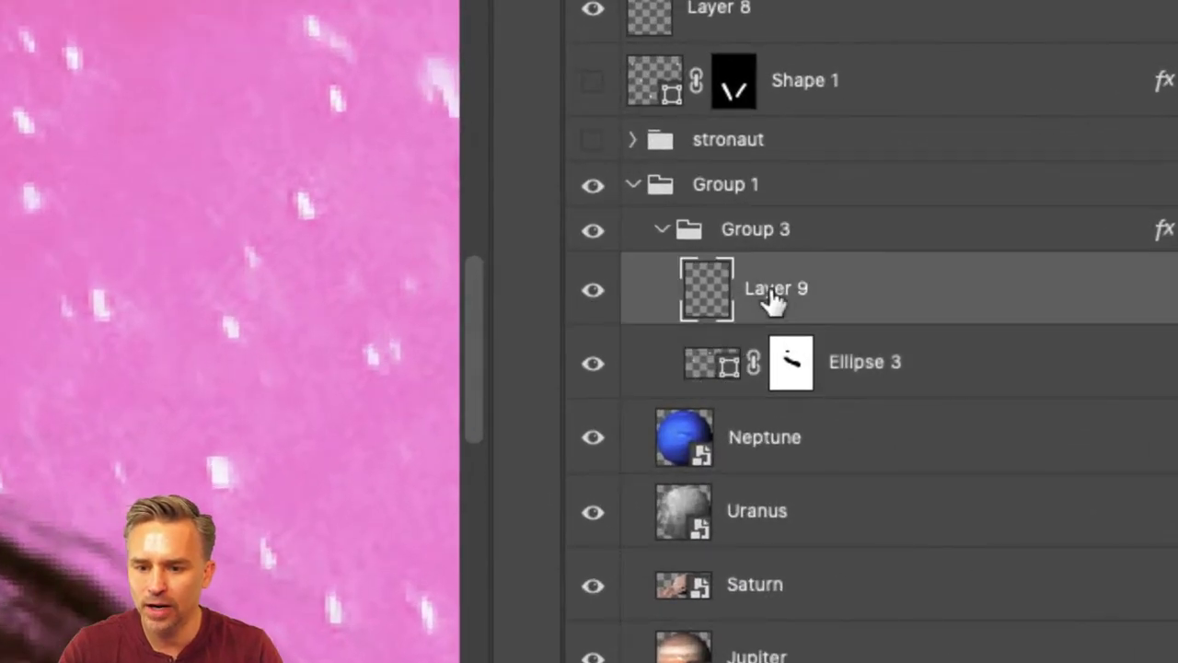
{"action": "double_click", "coordinate": [753, 229]}
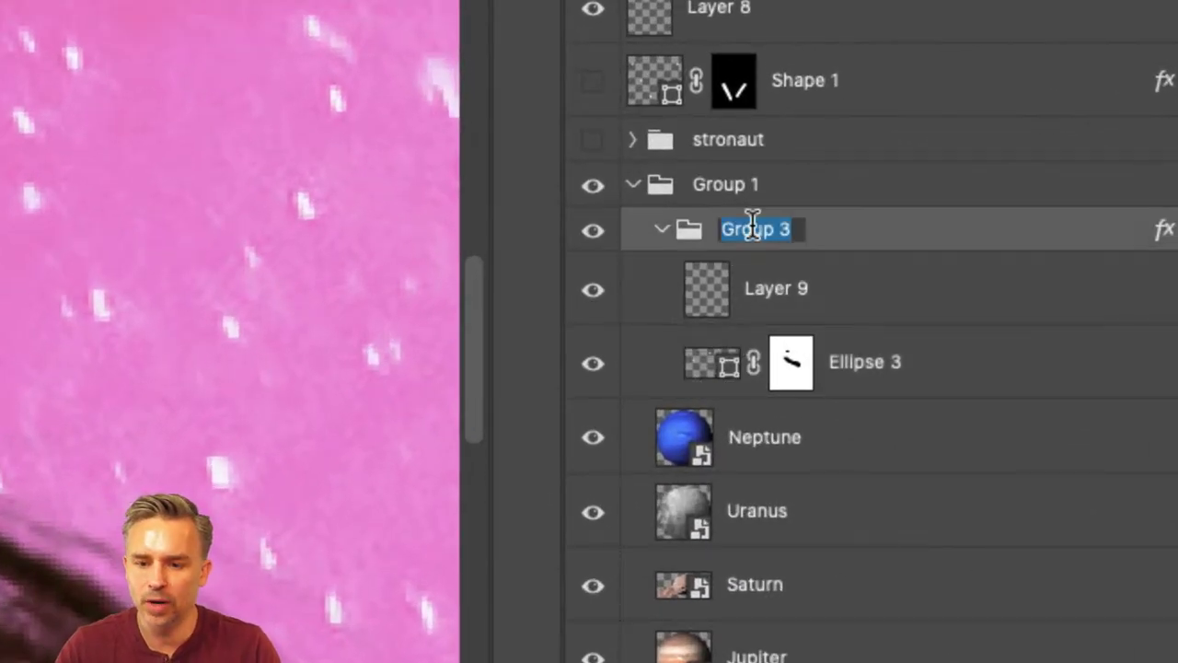
{"action": "type", "text": "astral lines"}
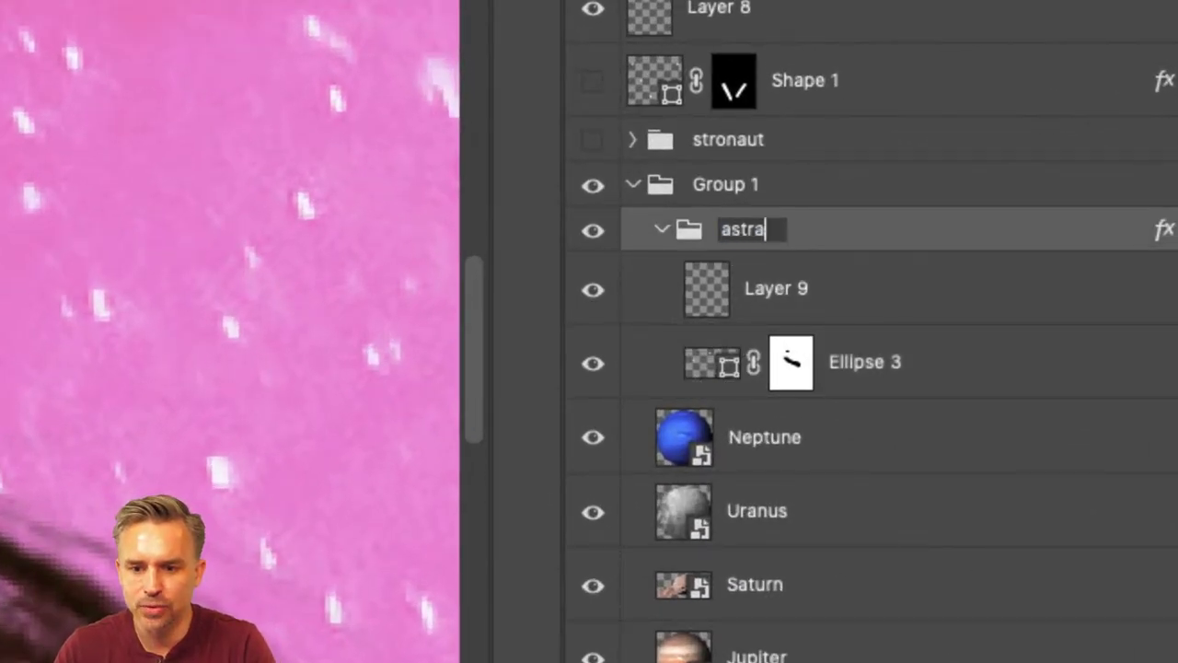
{"action": "key", "text": "Return"}
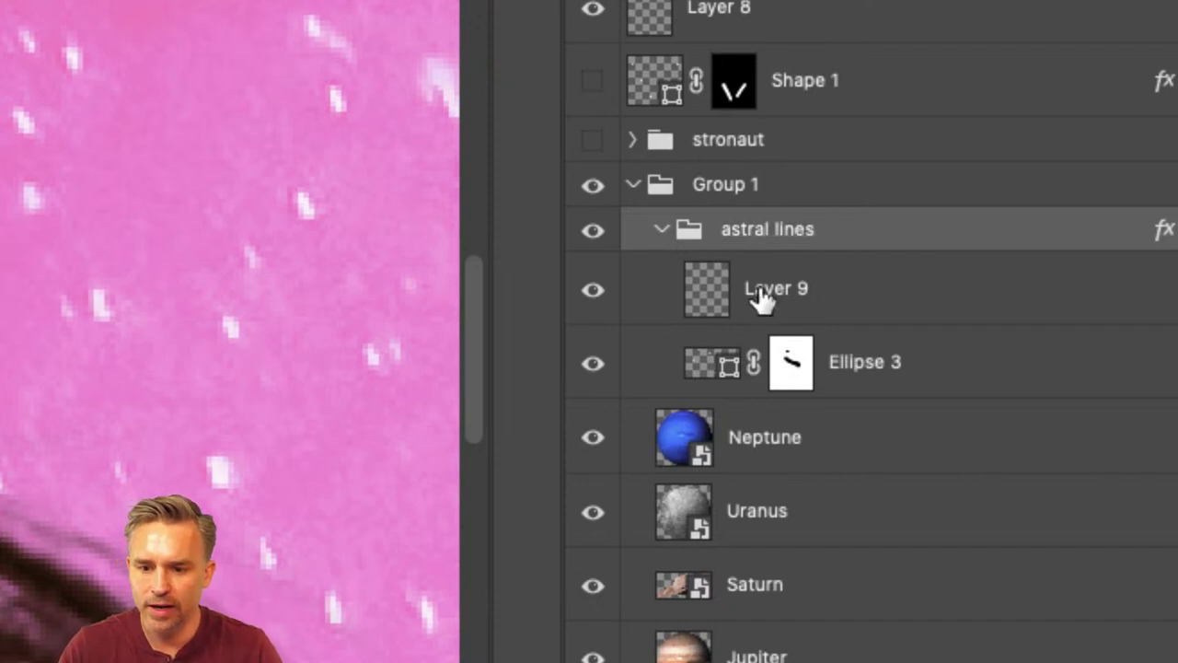
Step: Rename the blank layer above Ellipse 3 as "burst"
{"action": "double_click", "coordinate": [758, 287]}
{"action": "type", "text": "burst"}
{"action": "key", "text": "Return"}
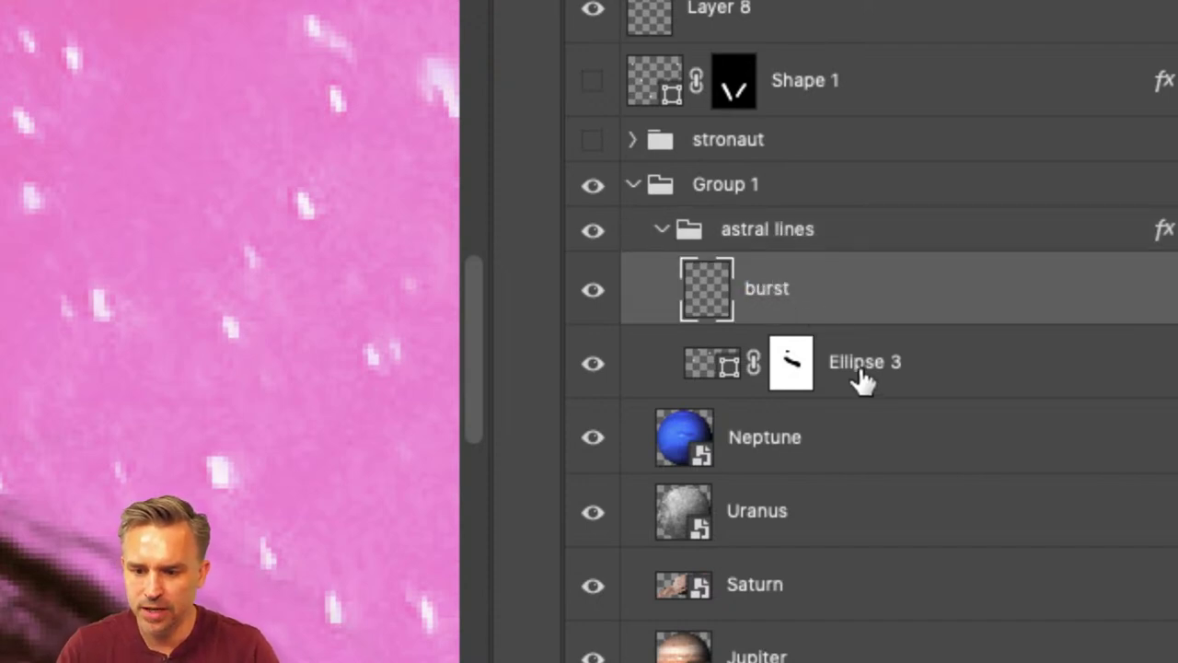
{"action": "double_click", "coordinate": [861, 362]}
{"action": "key", "text": "Return"}
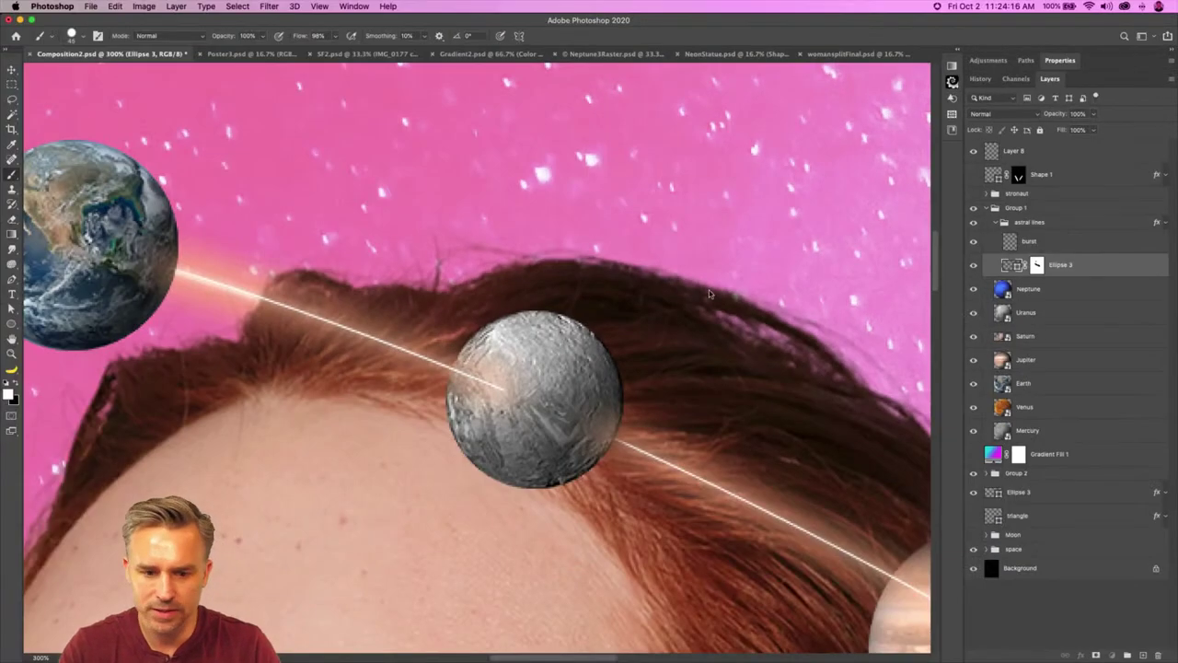
Step: Try a white glowing burst on the burst layer where the line ends inside the grey planet between Earth and Jupiter
{"action": "key", "text": "alt+bracketright"}
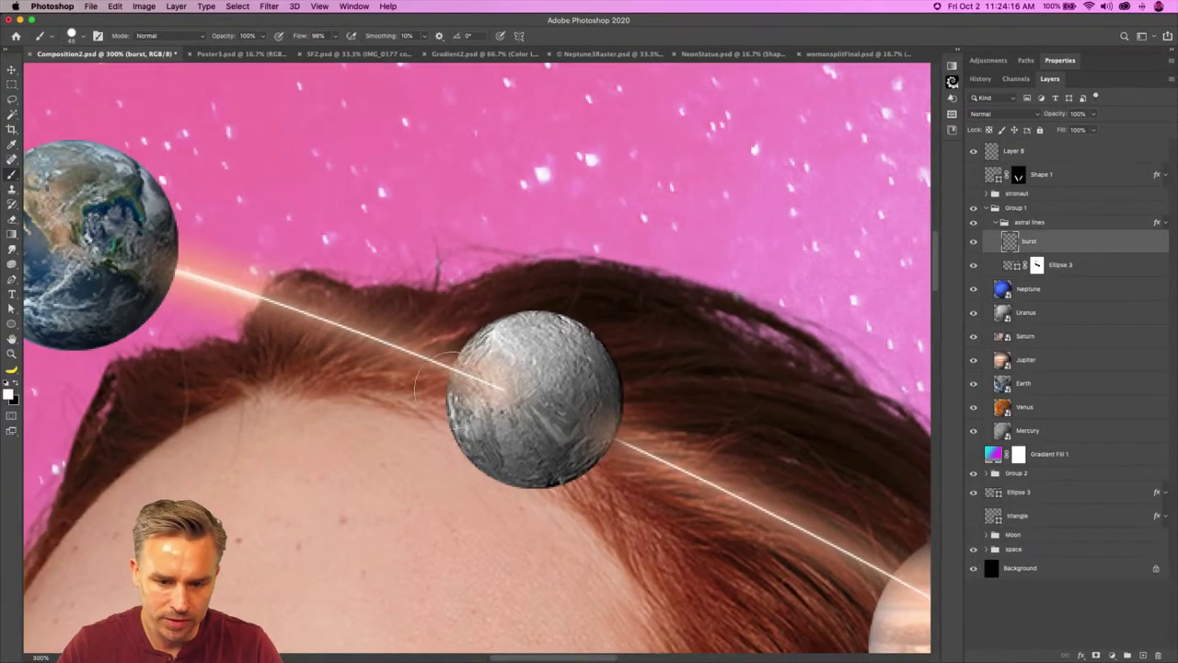
{"action": "key", "text": "bracketleft"}
{"action": "key", "text": "bracketleft"}
{"action": "key", "text": "bracketleft"}
{"action": "key", "text": "bracketleft"}
{"action": "key", "text": "bracketleft"}
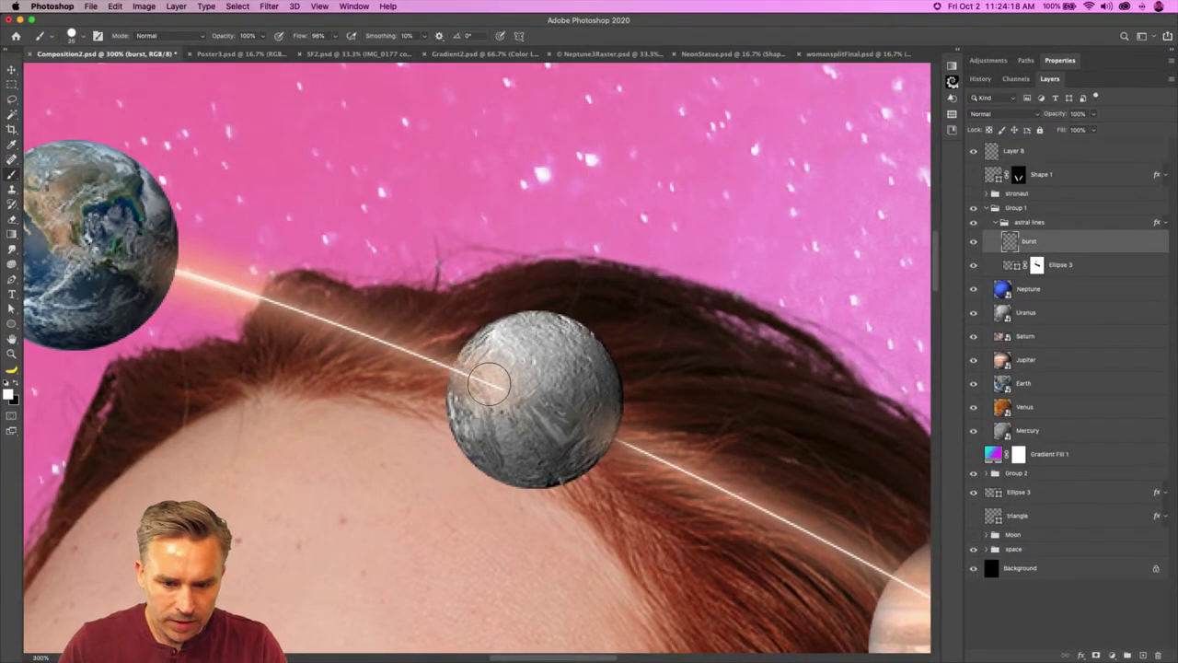
{"action": "left_click", "coordinate": [501, 387]}
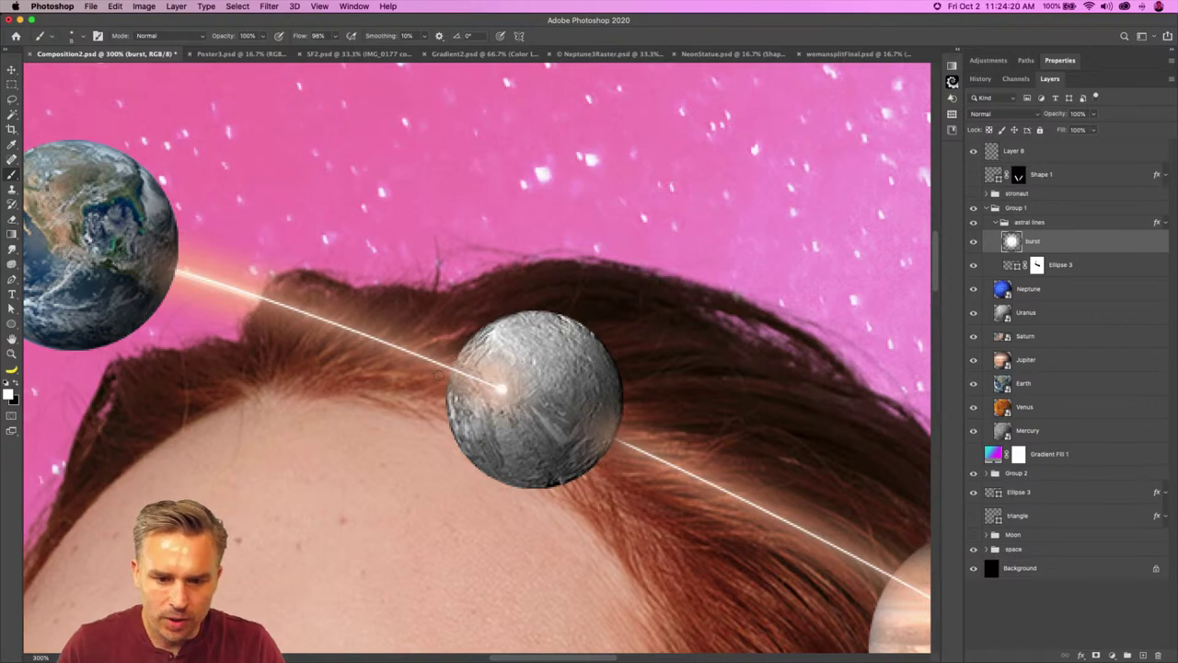
Step: Compare the burst on the grey planet from afar and close up, and undo the dab
{"action": "key", "text": "super+0"}
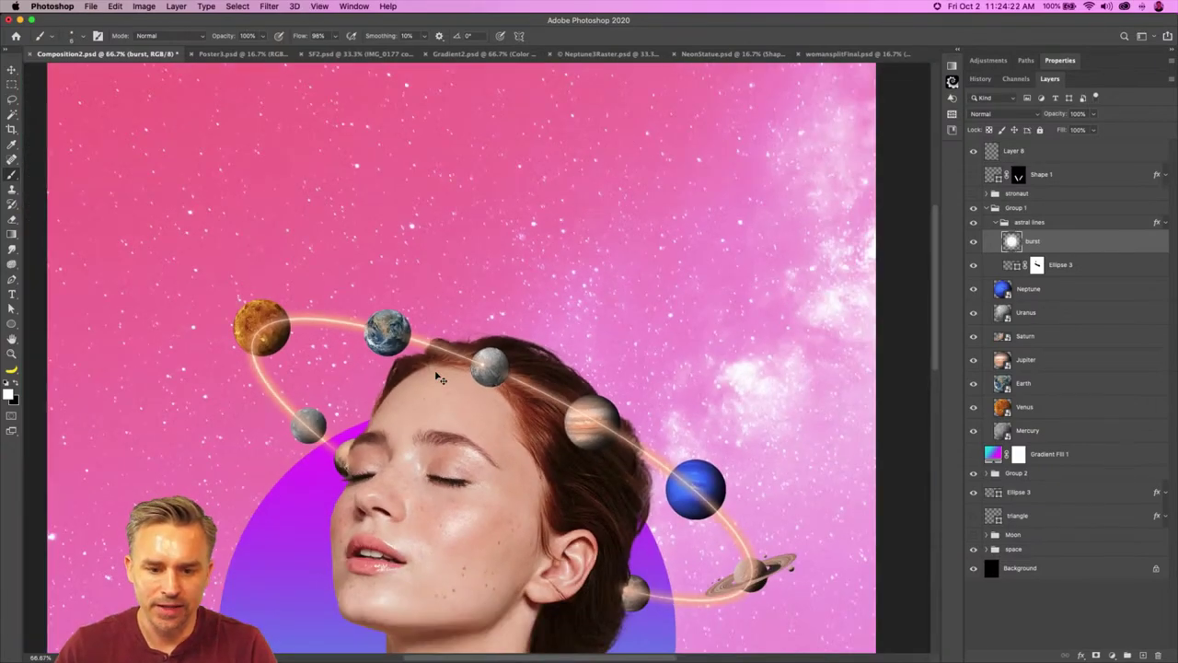
{"action": "key", "text": "super+plus"}
{"action": "key", "text": "super+plus"}
{"action": "key", "text": "super+plus"}
{"action": "key", "text": "super+plus"}
{"action": "key", "text": "super+plus"}
{"action": "key", "text": "super+plus"}
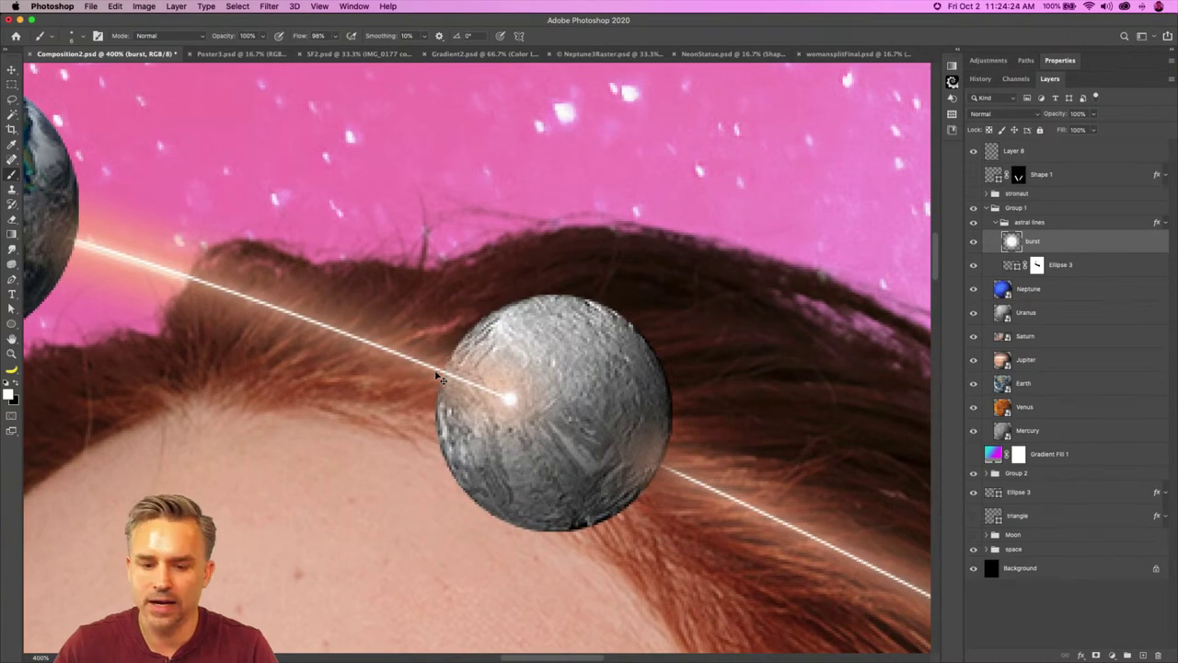
{"action": "key", "text": "super+0"}
{"action": "key", "text": "super+plus"}
{"action": "key", "text": "super+plus"}
{"action": "key", "text": "super+plus"}
{"action": "key", "text": "super+plus"}
{"action": "key", "text": "super+plus"}
{"action": "key", "text": "super+plus"}
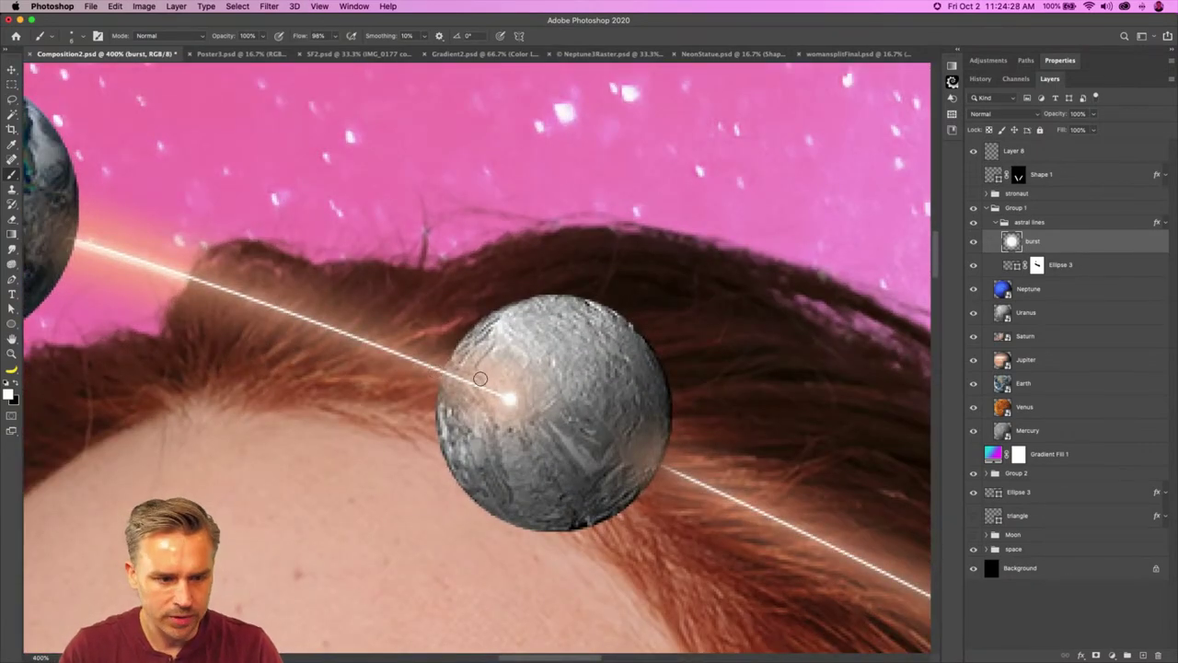
{"action": "key", "text": "super+z"}
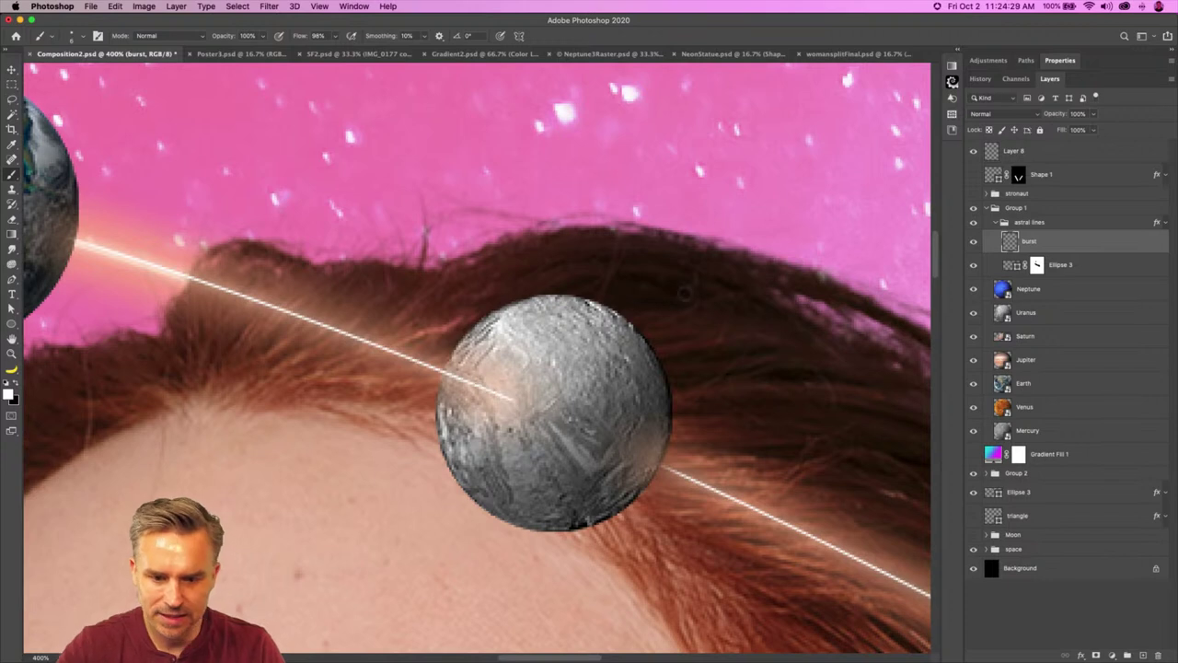
Step: Shorten the line over the grey planet by painting black on Ellipse 3's layer mask, leaving its end near the planet's edge
{"action": "left_click", "coordinate": [1036, 265]}
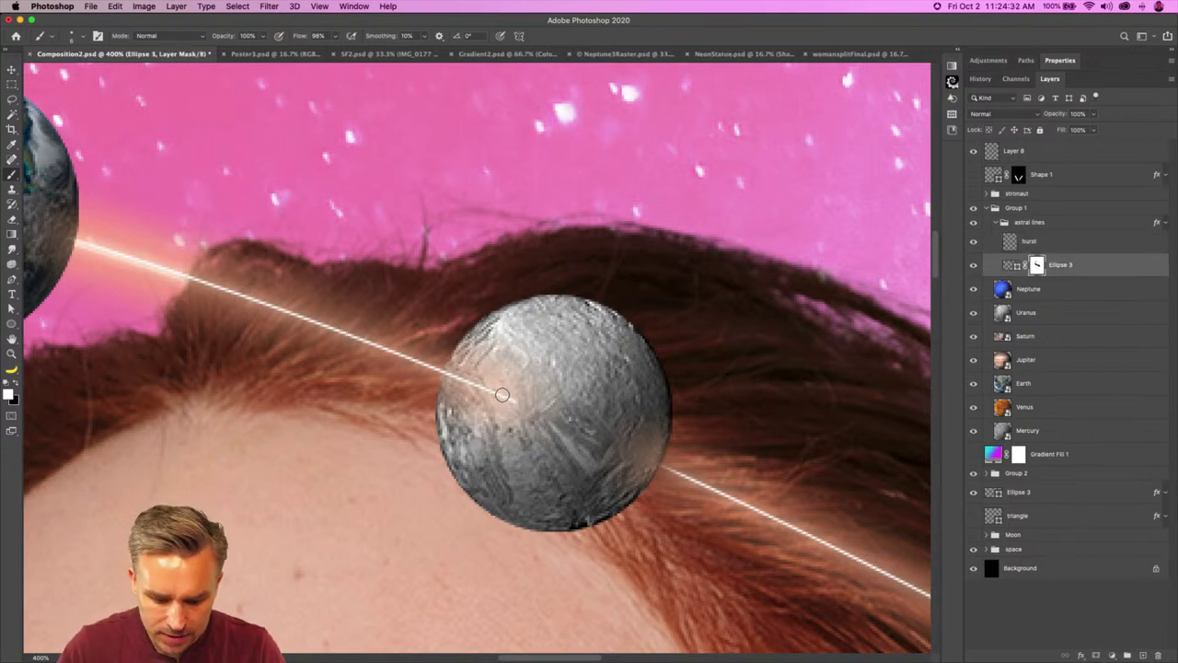
{"action": "key", "text": "x"}
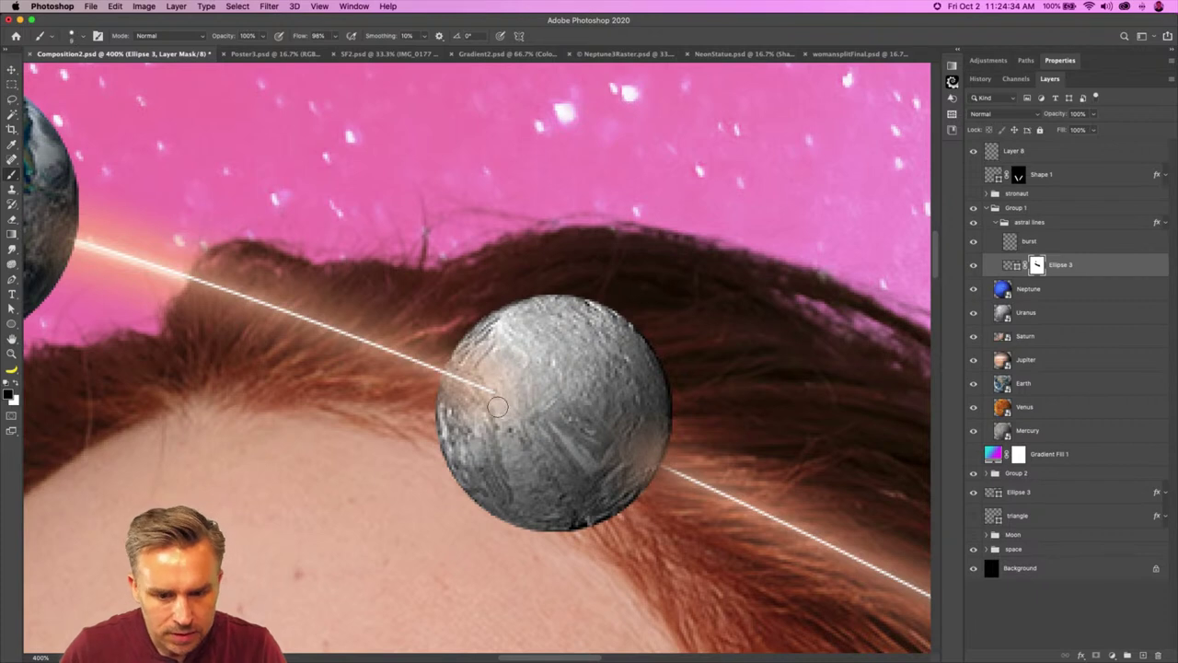
{"action": "mouse_move", "coordinate": [500, 380]}
{"action": "left_mouse_down"}
{"action": "mouse_move", "coordinate": [473, 361]}
{"action": "mouse_move", "coordinate": [467, 391]}
{"action": "left_mouse_up"}
Step: Dab a small white burst on the burst layer at the shortened line end on the grey planet
{"action": "key", "text": "x"}
{"action": "left_click", "coordinate": [1018, 243]}
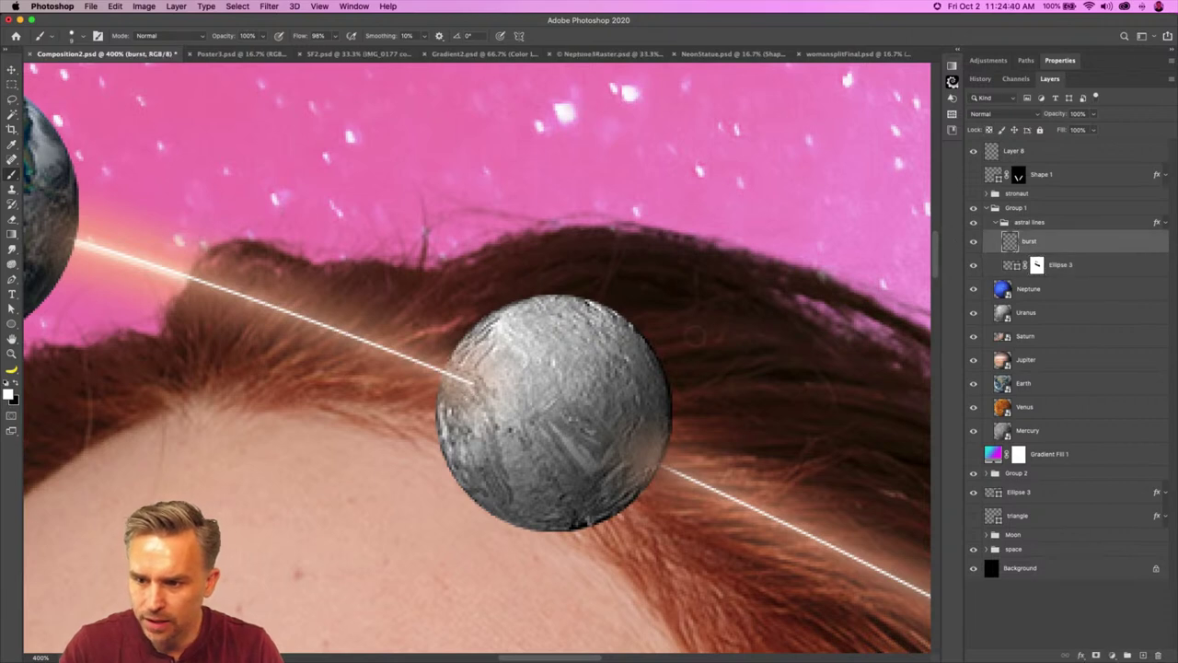
{"action": "key", "text": "bracketleft"}
{"action": "key", "text": "bracketleft"}
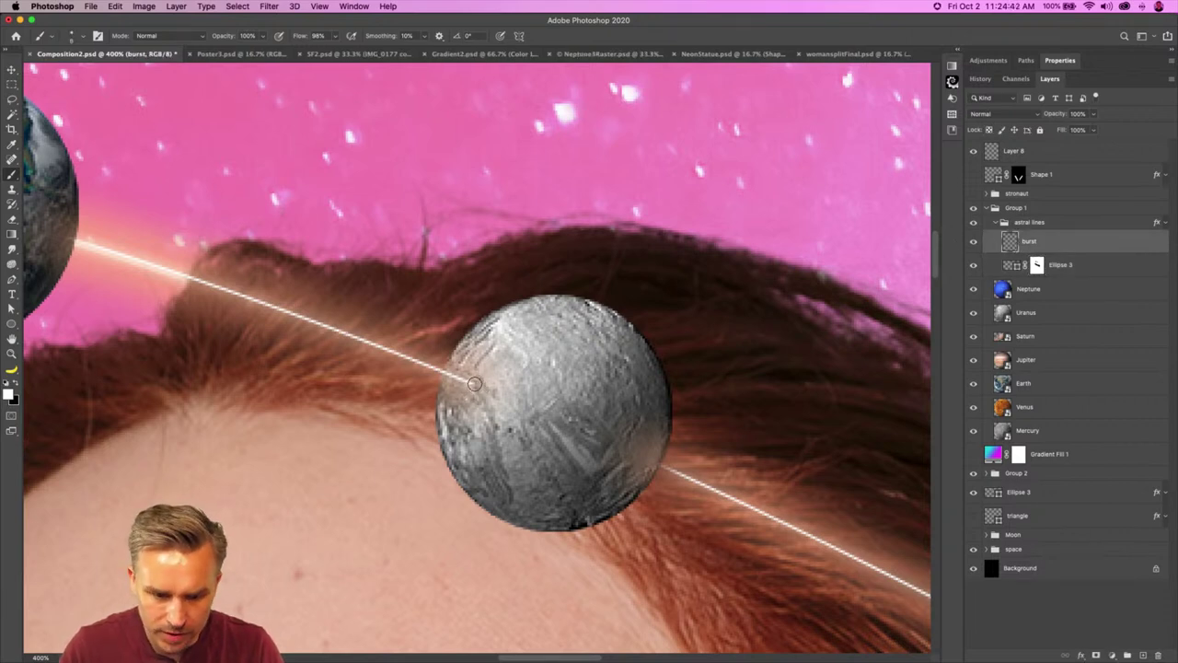
{"action": "left_click", "coordinate": [474, 382]}
Step: Paint black on Ellipse 3's layer mask to hide the line across Jupiter, leaving a short end over its upper edge
{"action": "scroll", "coordinate": [509, 422], "scroll_direction": "down", "scroll_amount": 6}
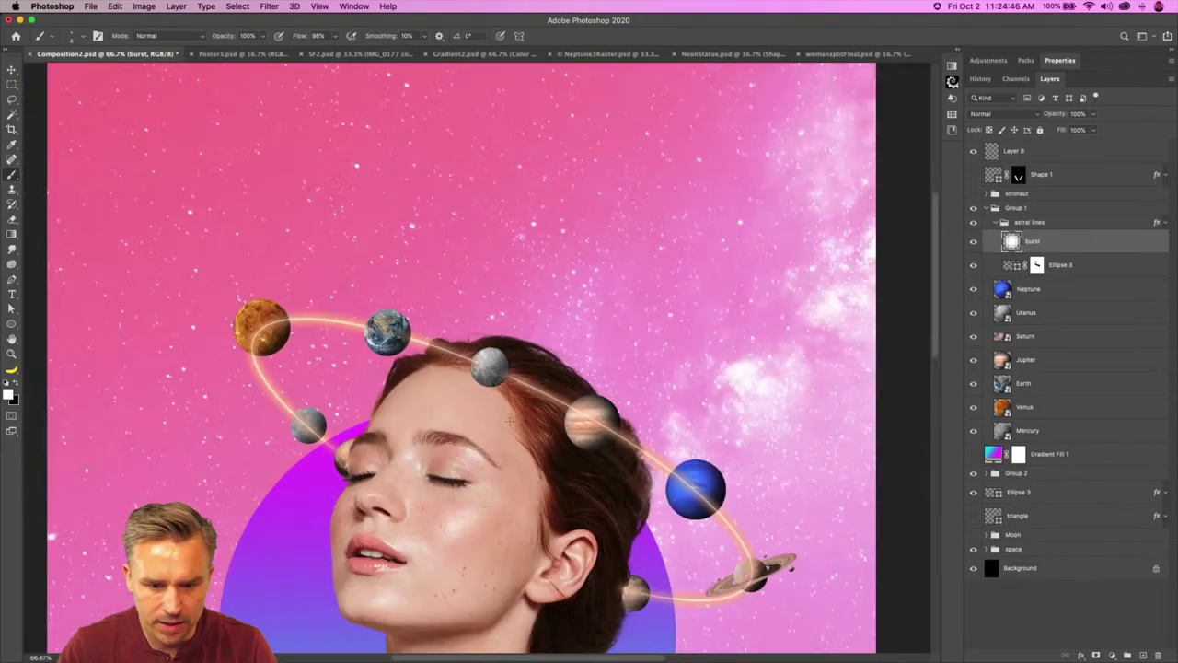
{"action": "left_click_drag", "start_coordinate": [575, 460], "coordinate": [483, 371]}
{"action": "scroll", "coordinate": [483, 371], "scroll_direction": "up", "scroll_amount": 5}
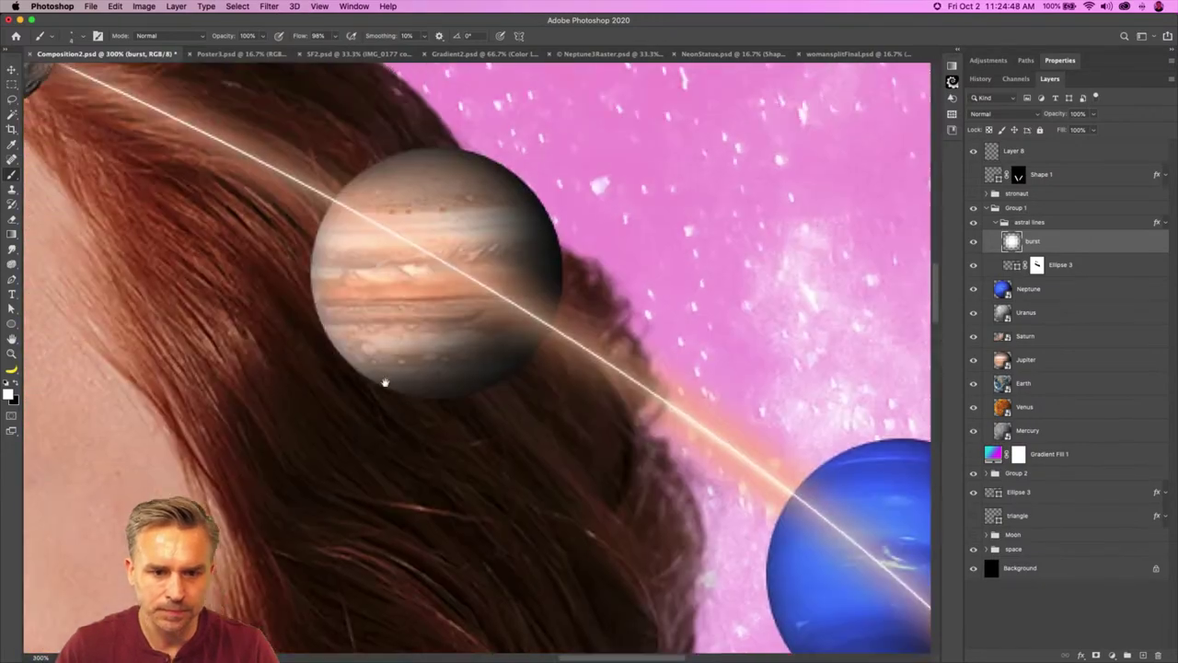
{"action": "left_click_drag", "start_coordinate": [385, 382], "coordinate": [442, 476]}
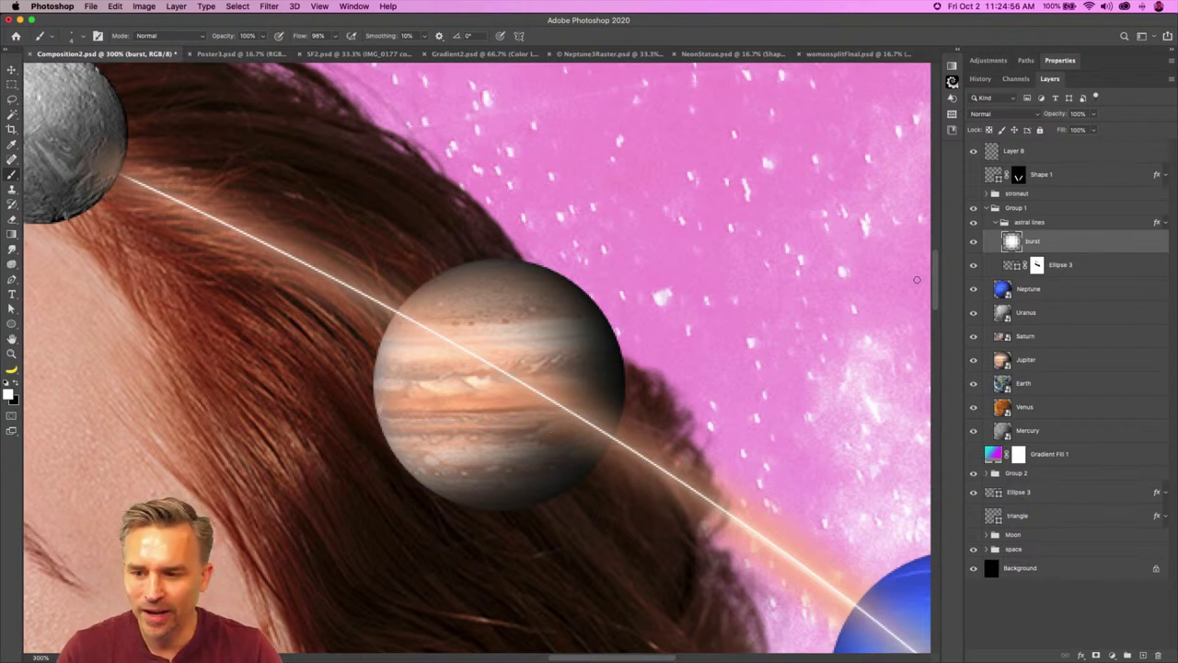
{"action": "left_click", "coordinate": [1035, 265]}
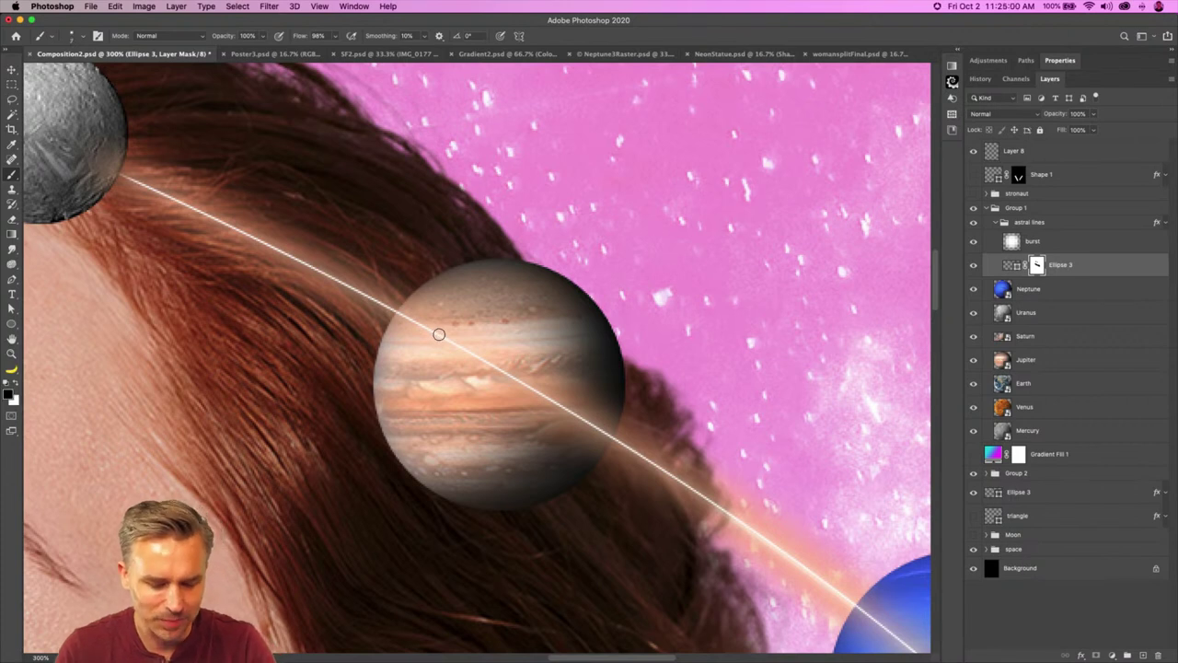
{"action": "key", "text": "bracketright"}
{"action": "key", "text": "bracketright"}
{"action": "key", "text": "bracketright"}
{"action": "scroll", "coordinate": [425, 341], "scroll_direction": "right", "scroll_amount": 2}
{"action": "scroll", "coordinate": [425, 340], "scroll_direction": "left", "scroll_amount": 2}
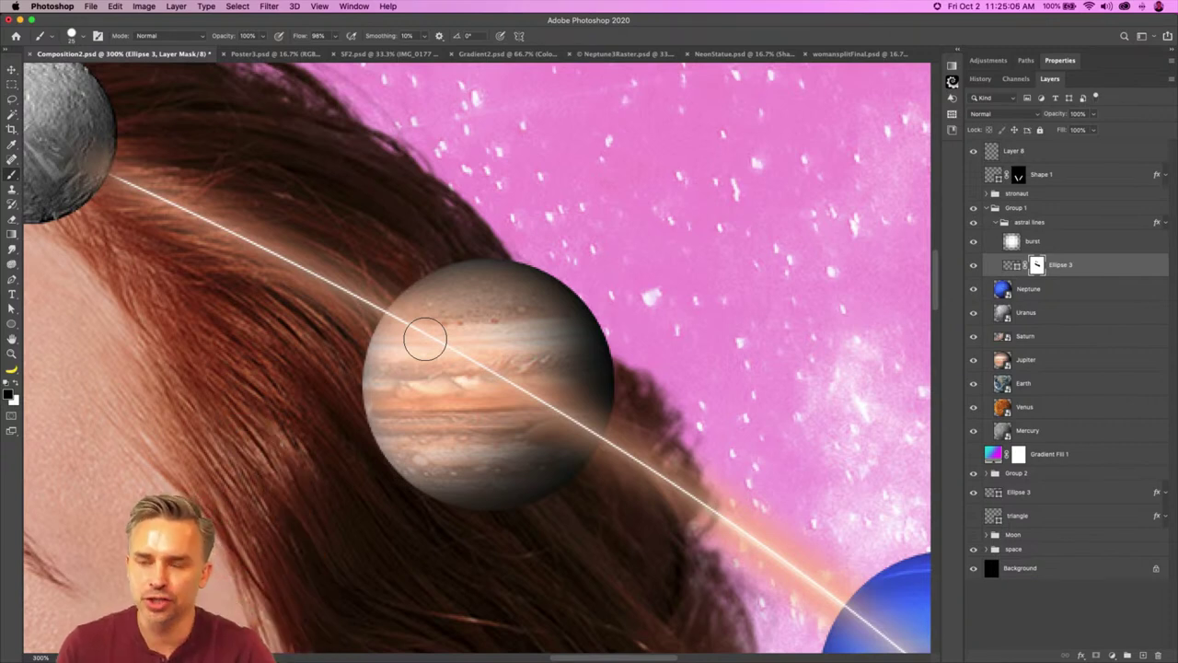
{"action": "left_click_drag", "start_coordinate": [440, 334], "coordinate": [589, 429]}
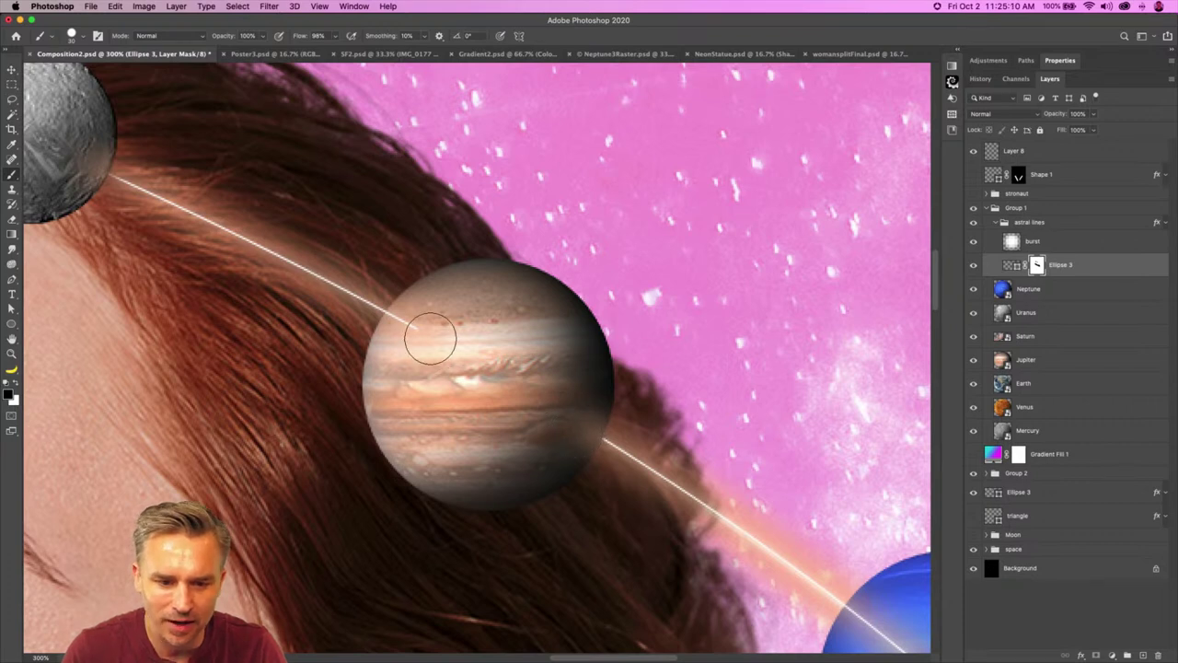
Step: Dab a small white burst on the burst layer where the line ends on Jupiter
{"action": "left_click", "coordinate": [1034, 243]}
{"action": "key", "text": "x"}
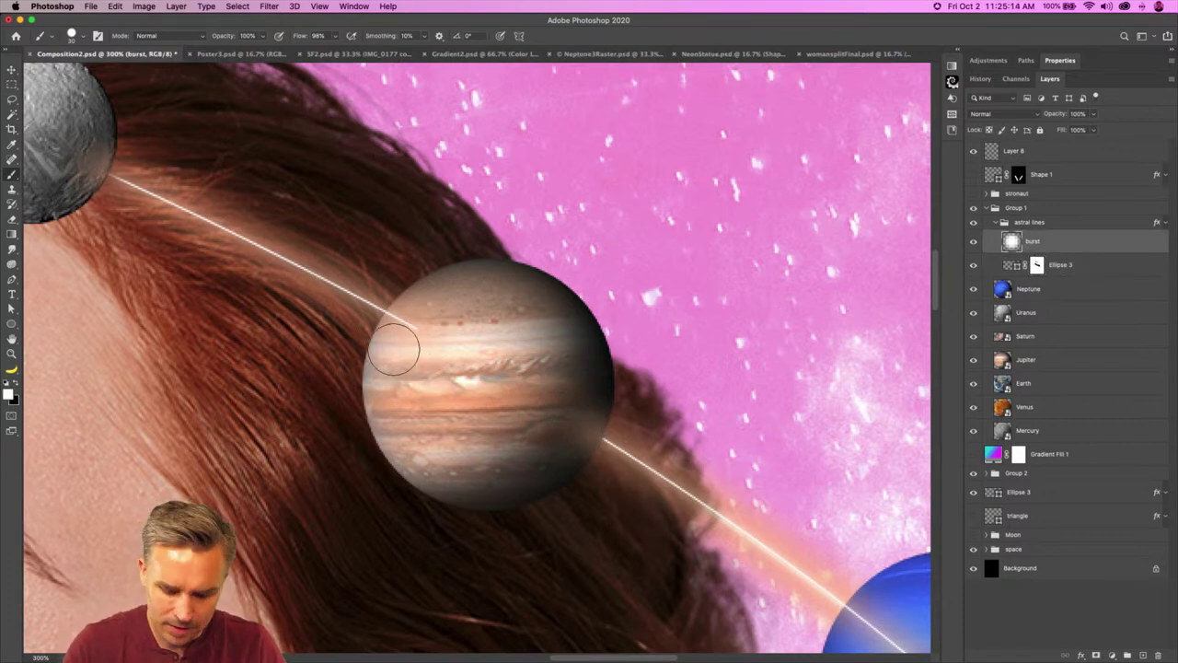
{"action": "key", "text": "bracketleft"}
{"action": "key", "text": "bracketleft"}
{"action": "key", "text": "bracketleft"}
{"action": "left_click", "coordinate": [417, 330]}
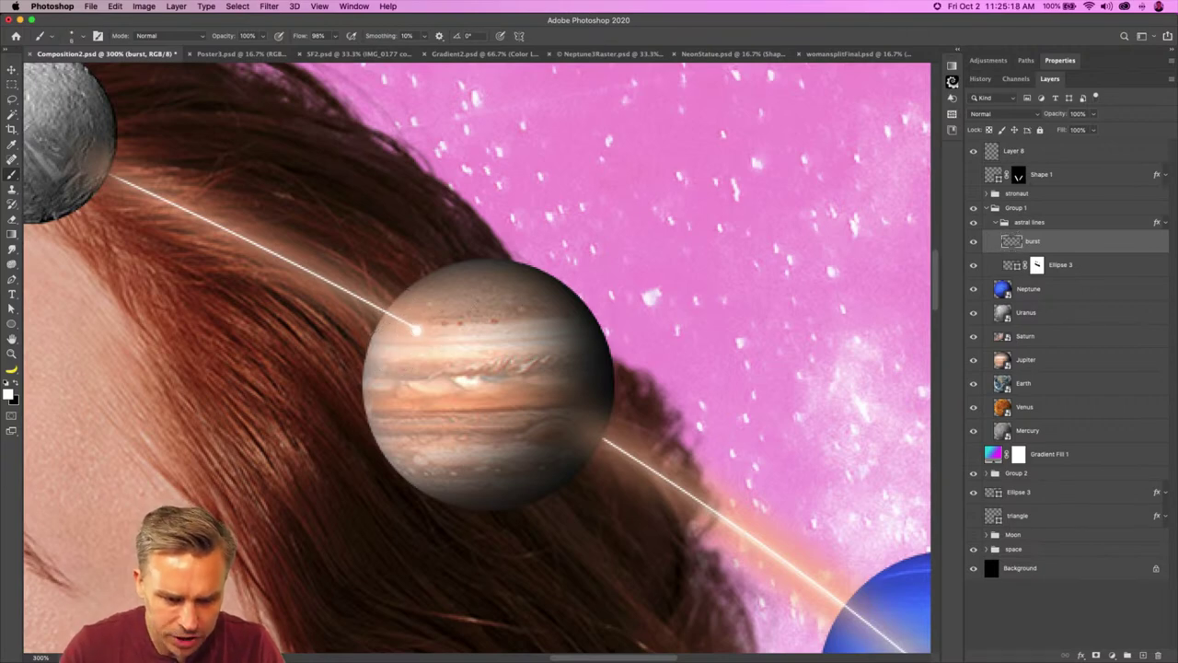
Step: Group all the planet layers from Neptune down to Mercury
{"action": "key", "text": "super+minus"}
{"action": "key", "text": "super+minus"}
{"action": "key", "text": "super+minus"}
{"action": "key", "text": "super+minus"}
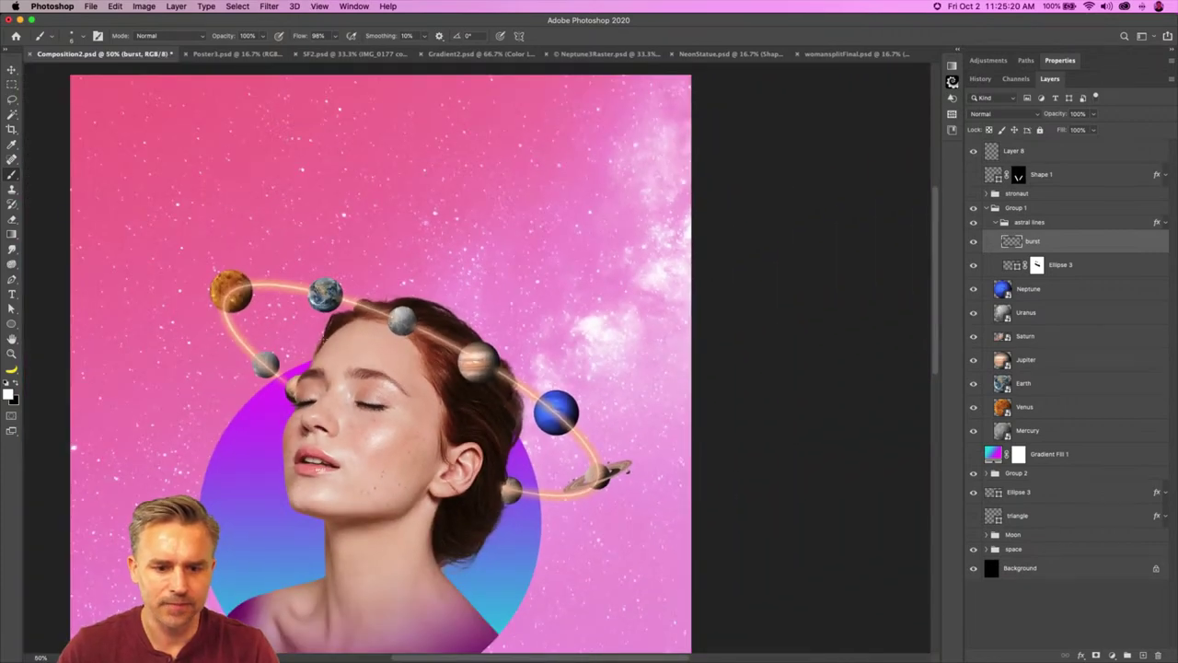
{"action": "left_click_drag", "start_coordinate": [554, 160], "coordinate": [651, 103]}
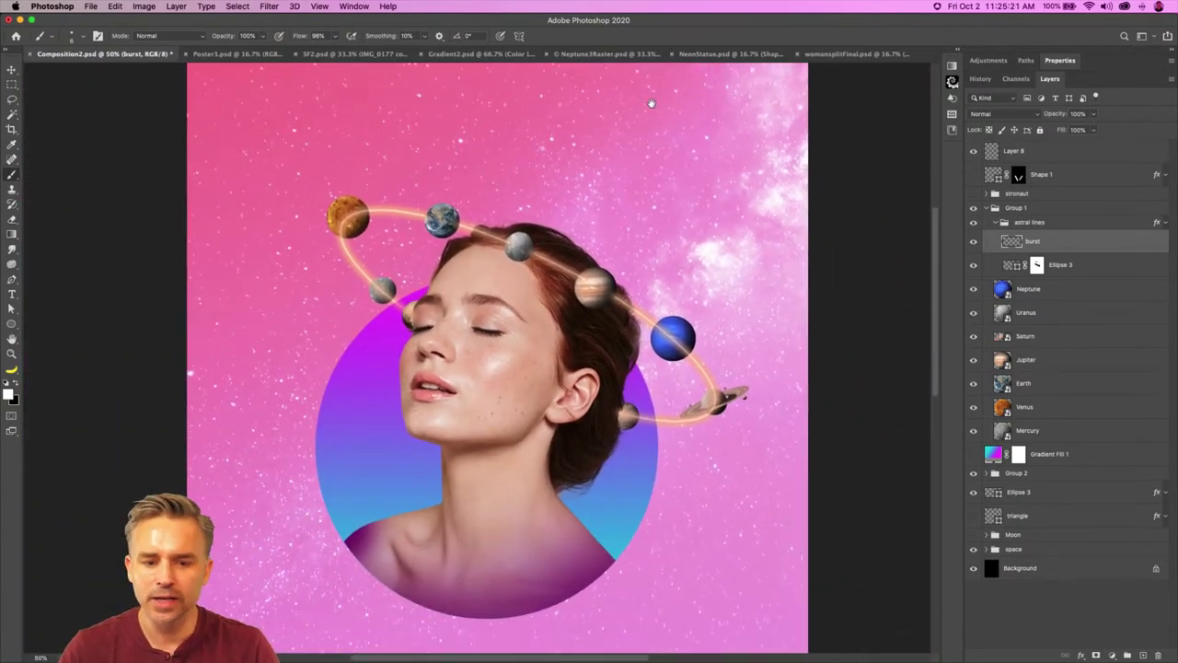
{"action": "left_click", "coordinate": [1046, 290]}
{"action": "left_click", "coordinate": [1051, 431], "text": "shift"}
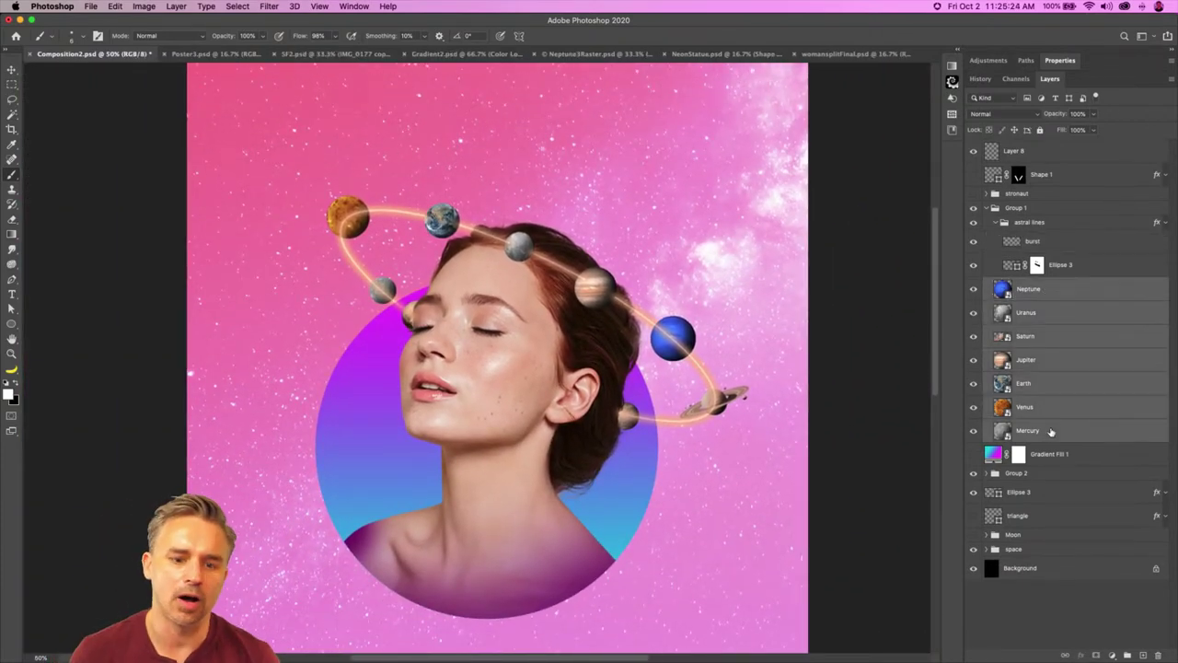
{"action": "key", "text": "super+g"}
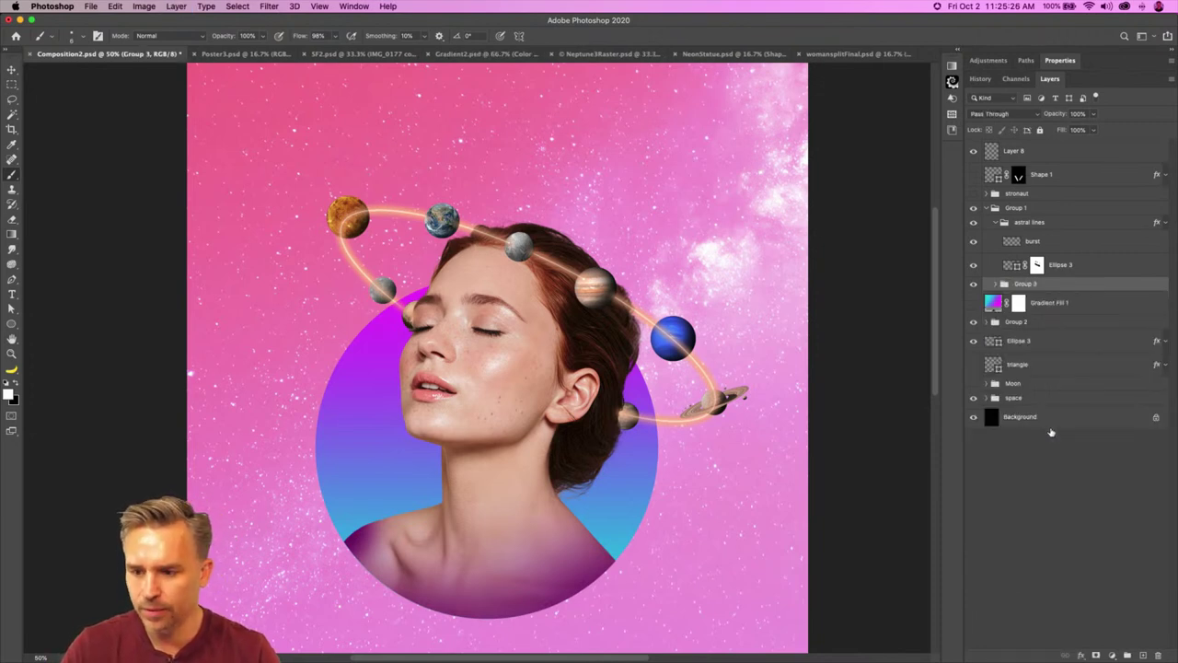
Step: Add a Curves adjustment layer clipped to the new planet group and rename the group as "planets"
{"action": "left_click", "coordinate": [1112, 655]}
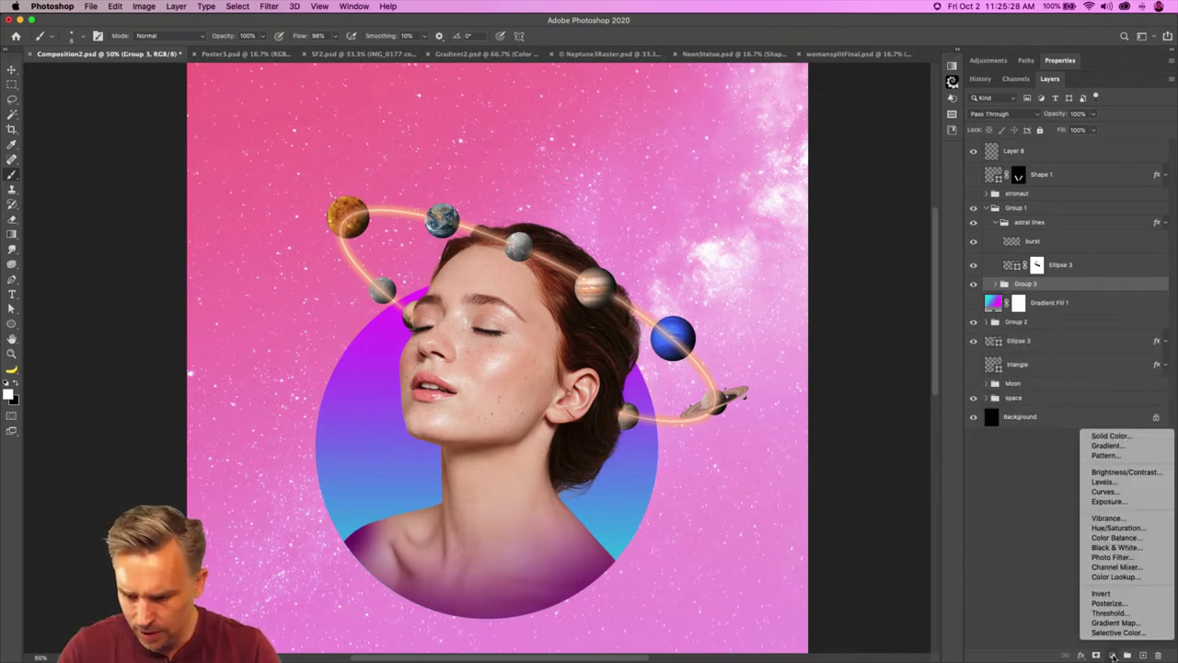
{"action": "left_click", "coordinate": [1105, 492]}
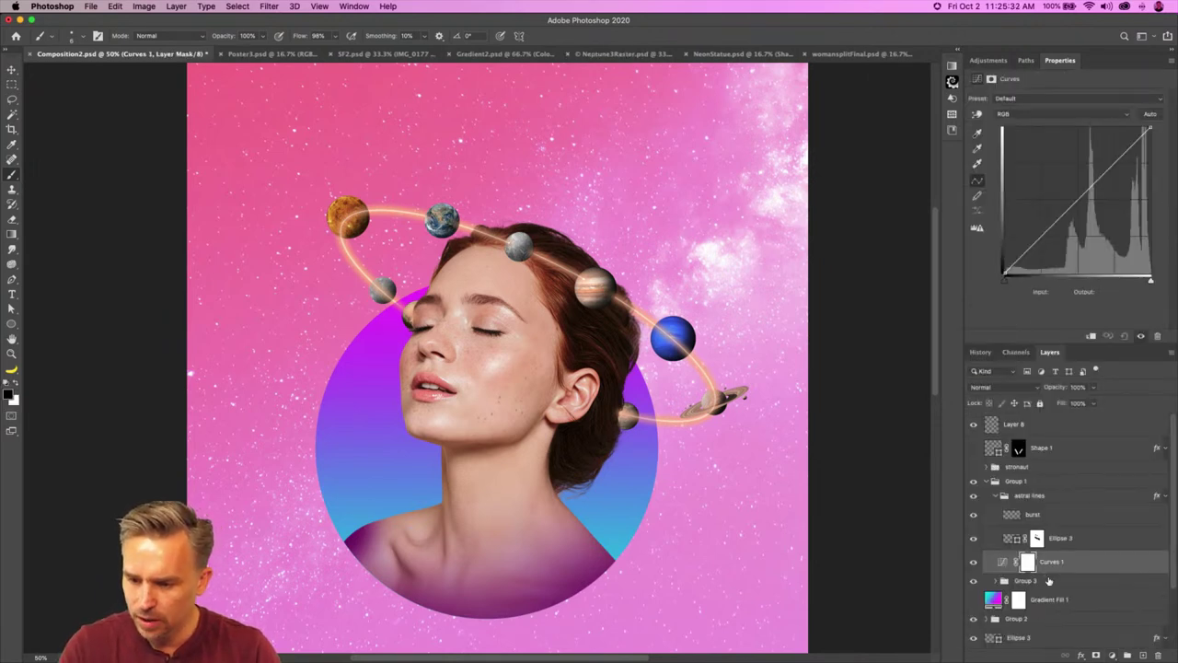
{"action": "left_click", "coordinate": [1051, 571], "text": "alt"}
{"action": "double_click", "coordinate": [1021, 581]}
{"action": "type", "text": "planets"}
{"action": "key", "text": "Return"}
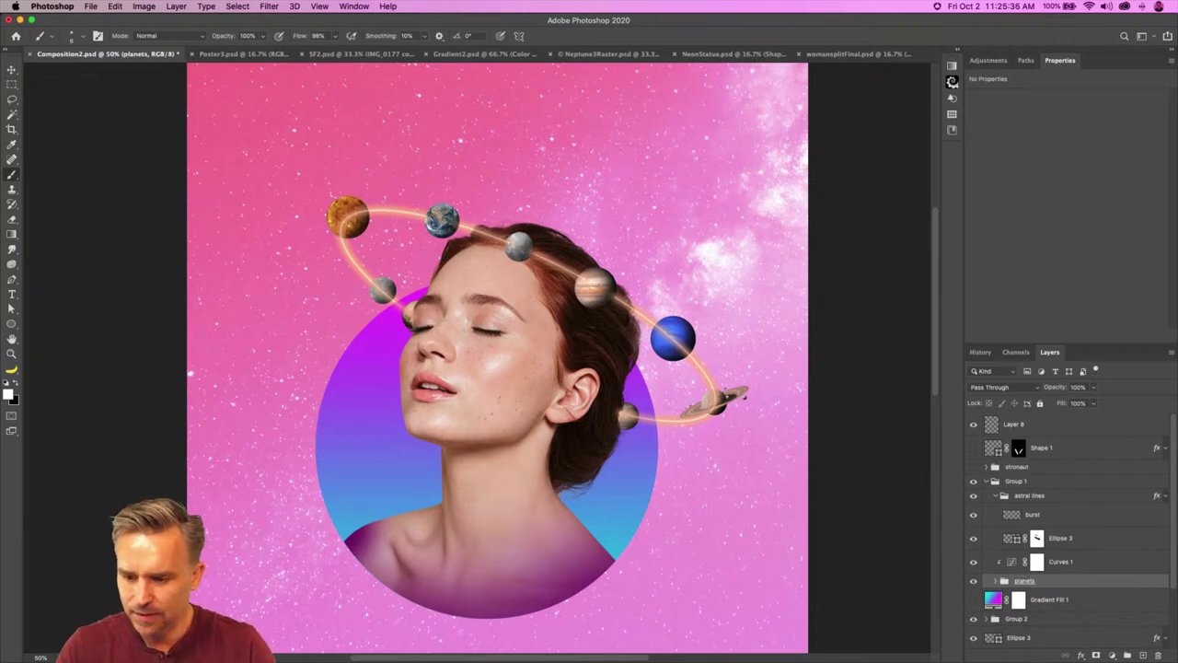
Step: Brighten the planets by raising the highlights of Curves 1 and setting a darker point to input 83, output 107
{"action": "left_click", "coordinate": [1061, 564]}
{"action": "left_click_drag", "start_coordinate": [1096, 173], "coordinate": [1091, 168]}
{"action": "left_click_drag", "start_coordinate": [1058, 207], "coordinate": [1052, 211]}
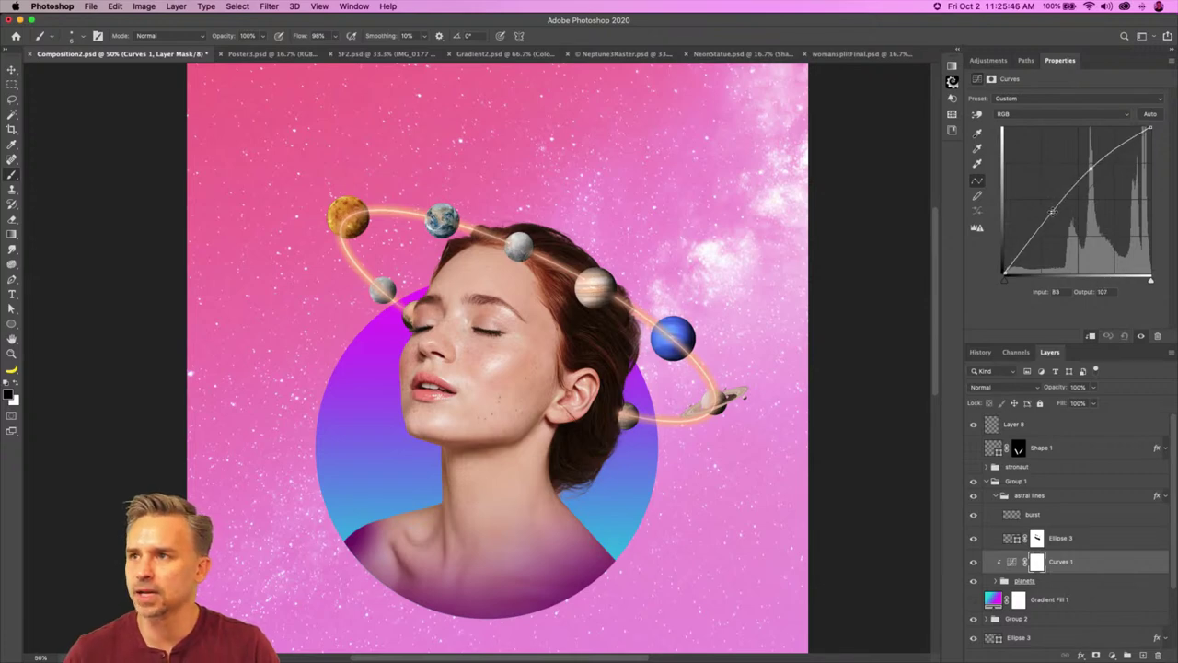
Step: Hide the line where it crosses Neptune using Ellipse 3's layer mask, leaving a short end entering the planet
{"action": "key", "text": "super+1"}
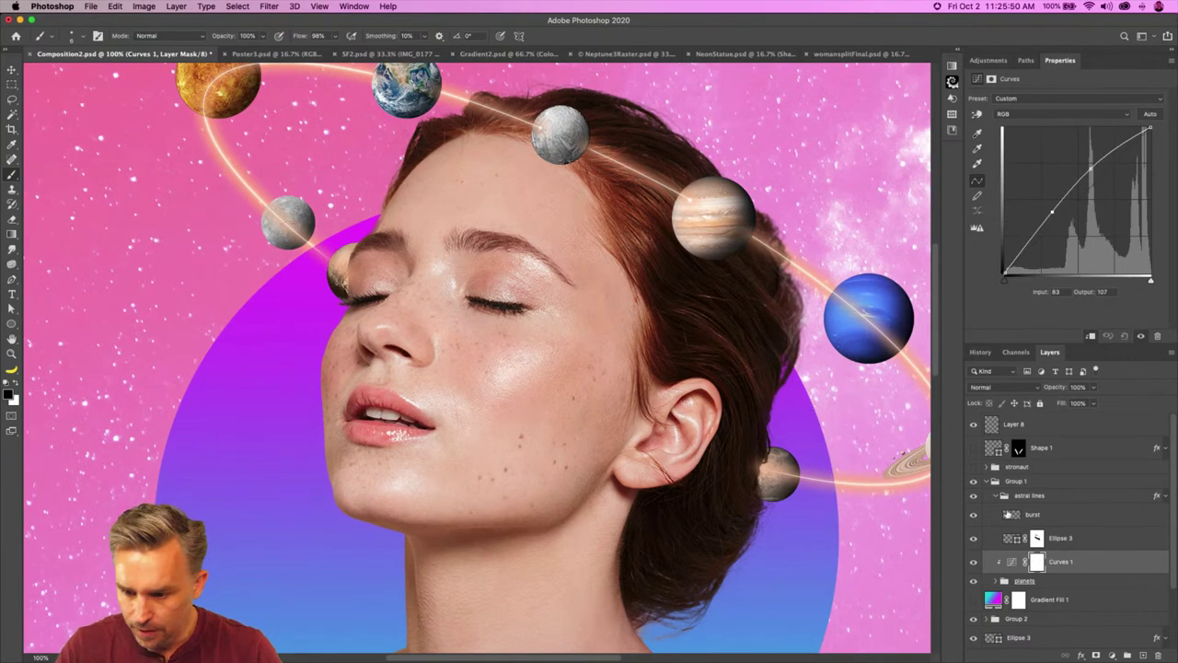
{"action": "left_click", "coordinate": [1037, 538]}
{"action": "left_click_drag", "start_coordinate": [418, 208], "coordinate": [270, 259]}
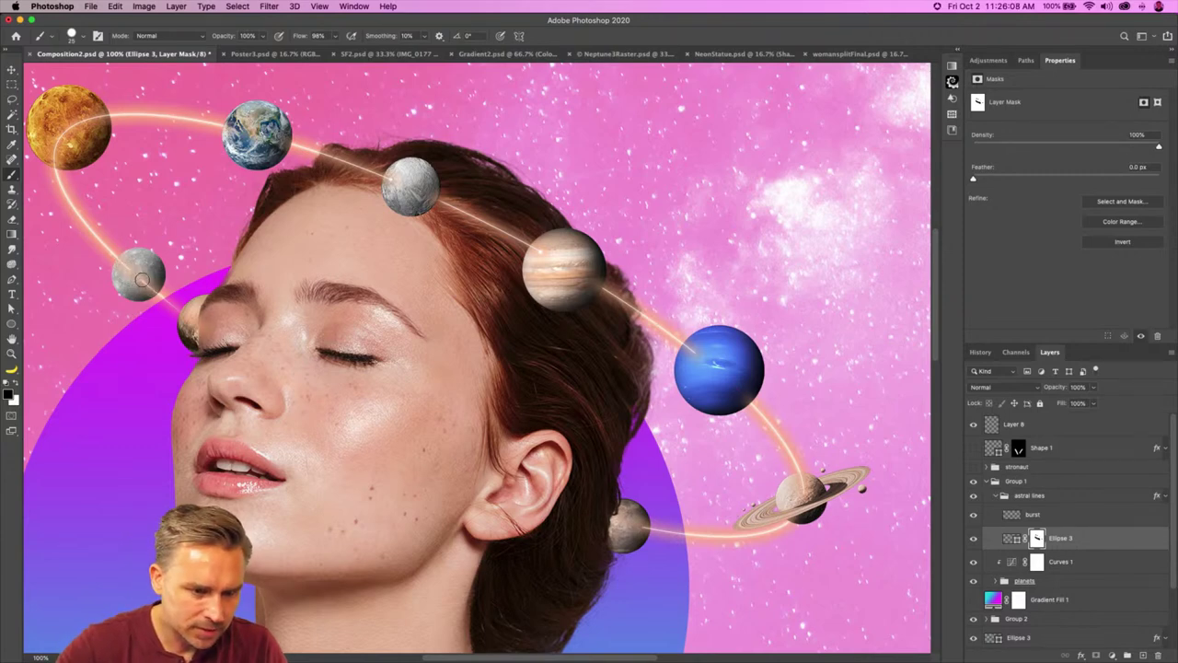
Step: Mask out the line over Venus and paint a short end back in where it enters from Earth's side
{"action": "scroll", "coordinate": [138, 280], "scroll_direction": "up", "scroll_amount": 5}
{"action": "scroll", "coordinate": [138, 281], "scroll_direction": "left", "scroll_amount": 8}
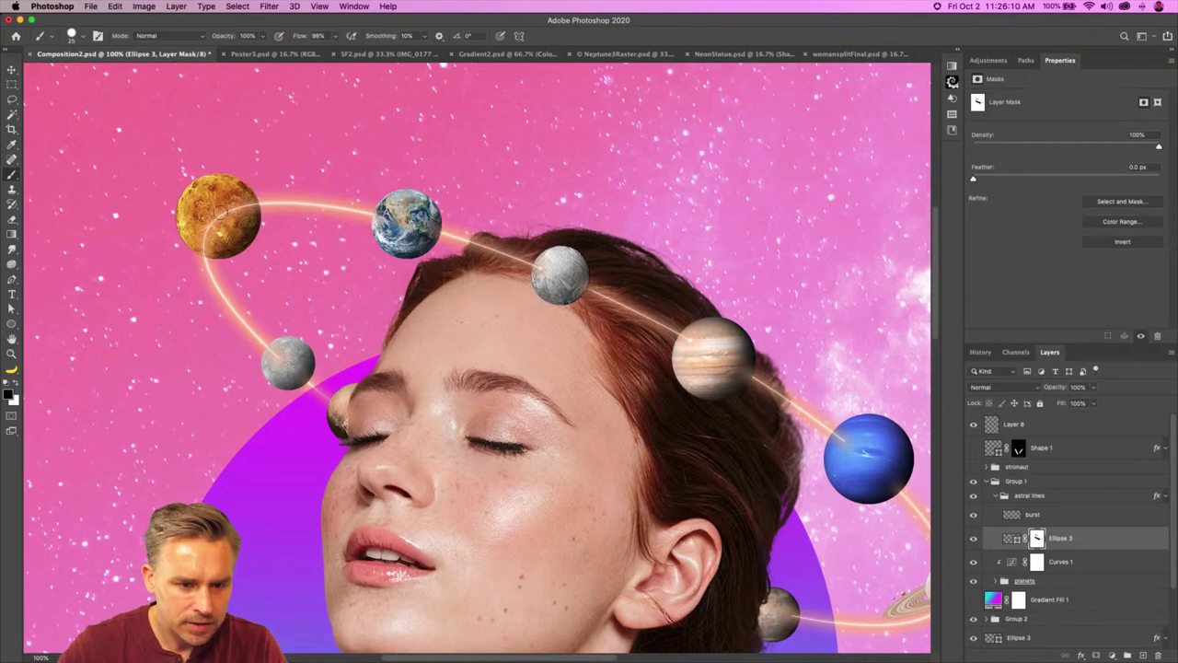
{"action": "mouse_move", "coordinate": [250, 204]}
{"action": "left_mouse_down"}
{"action": "mouse_move", "coordinate": [227, 213]}
{"action": "mouse_move", "coordinate": [207, 246]}
{"action": "left_mouse_up"}
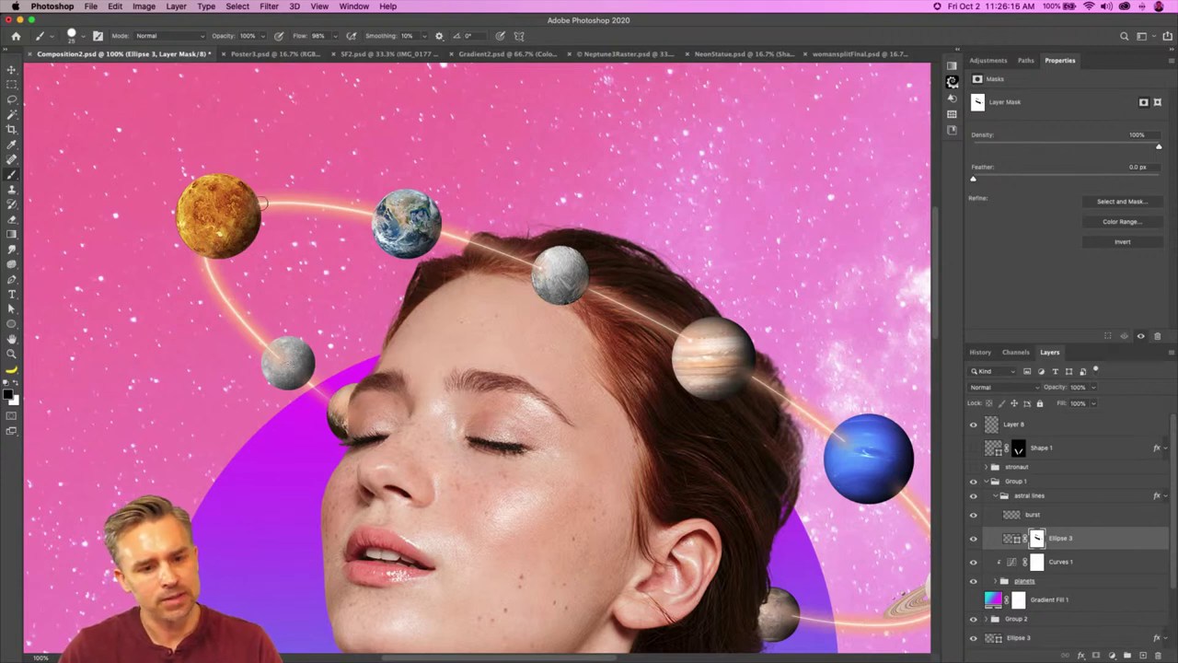
{"action": "key", "text": "x"}
{"action": "left_click_drag", "start_coordinate": [262, 204], "coordinate": [238, 203]}
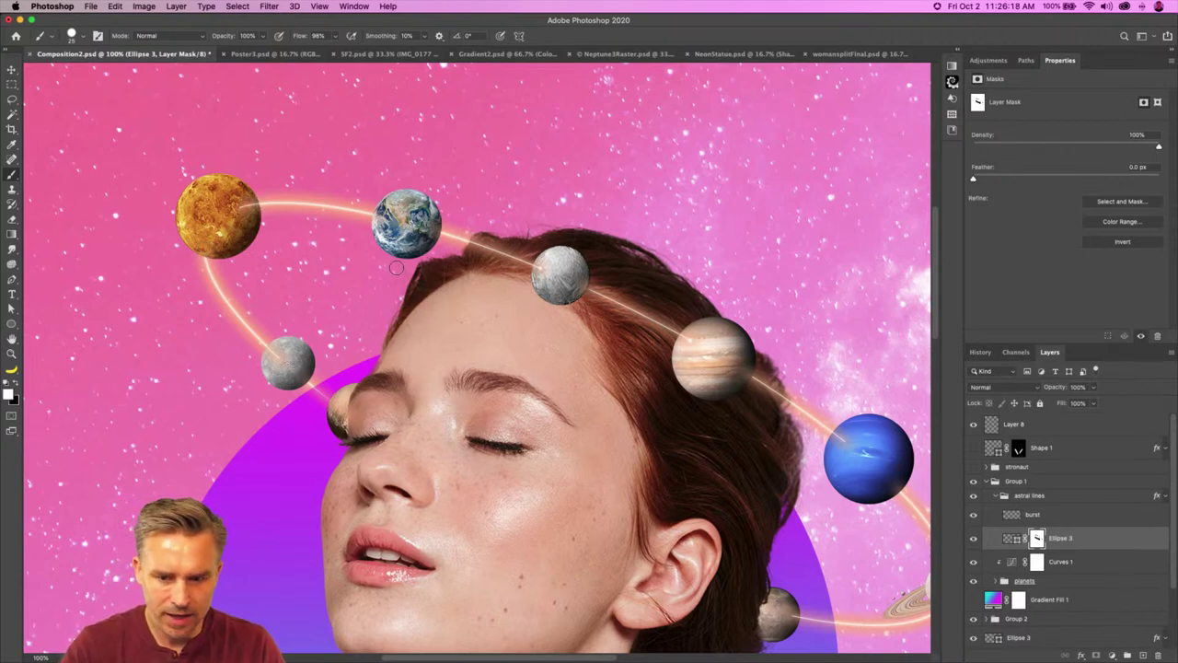
Step: Select the burst layer in the astral lines group and bring the whole poster into view
{"action": "left_click", "coordinate": [1053, 518]}
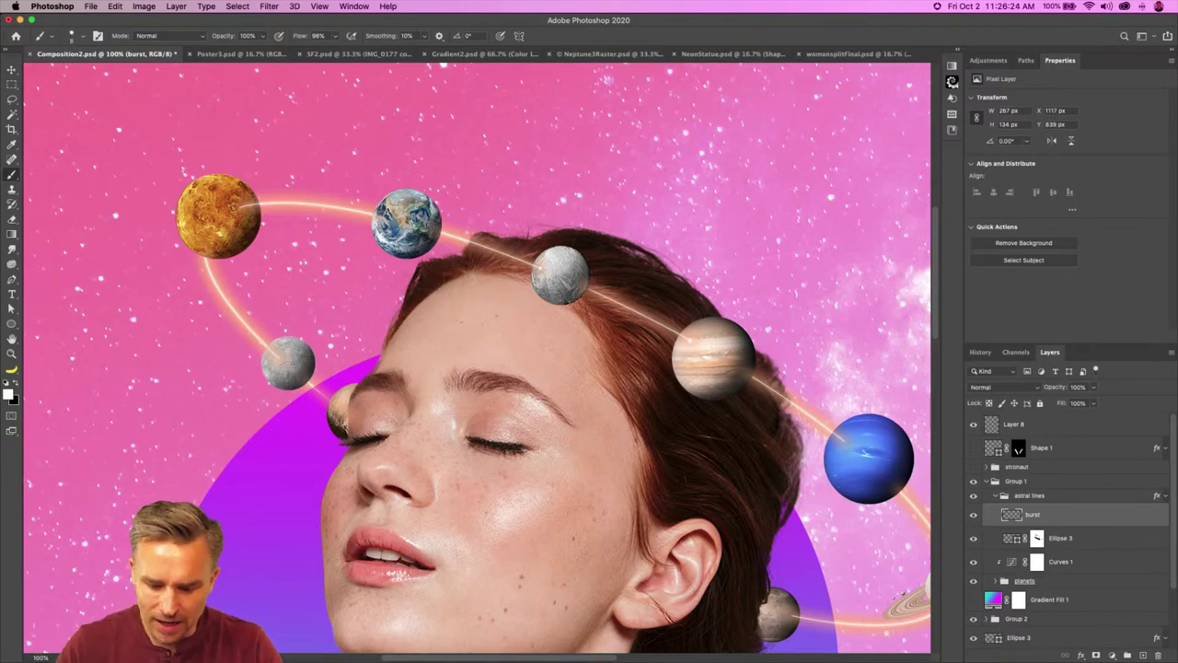
{"action": "key", "text": "super+0"}
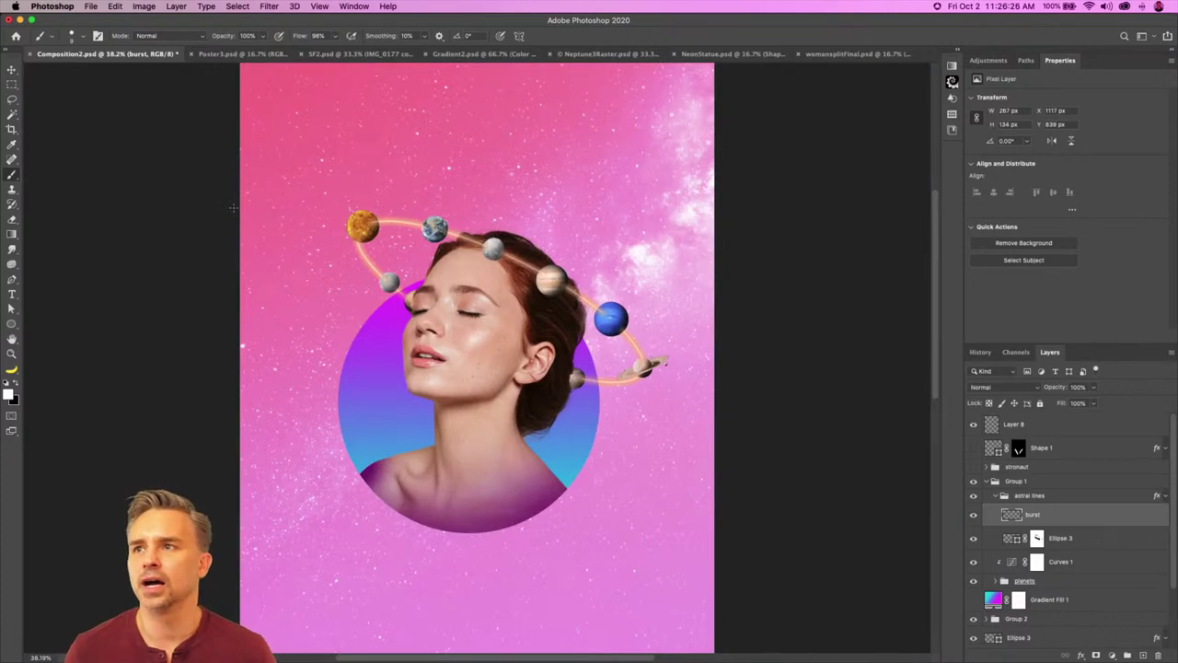